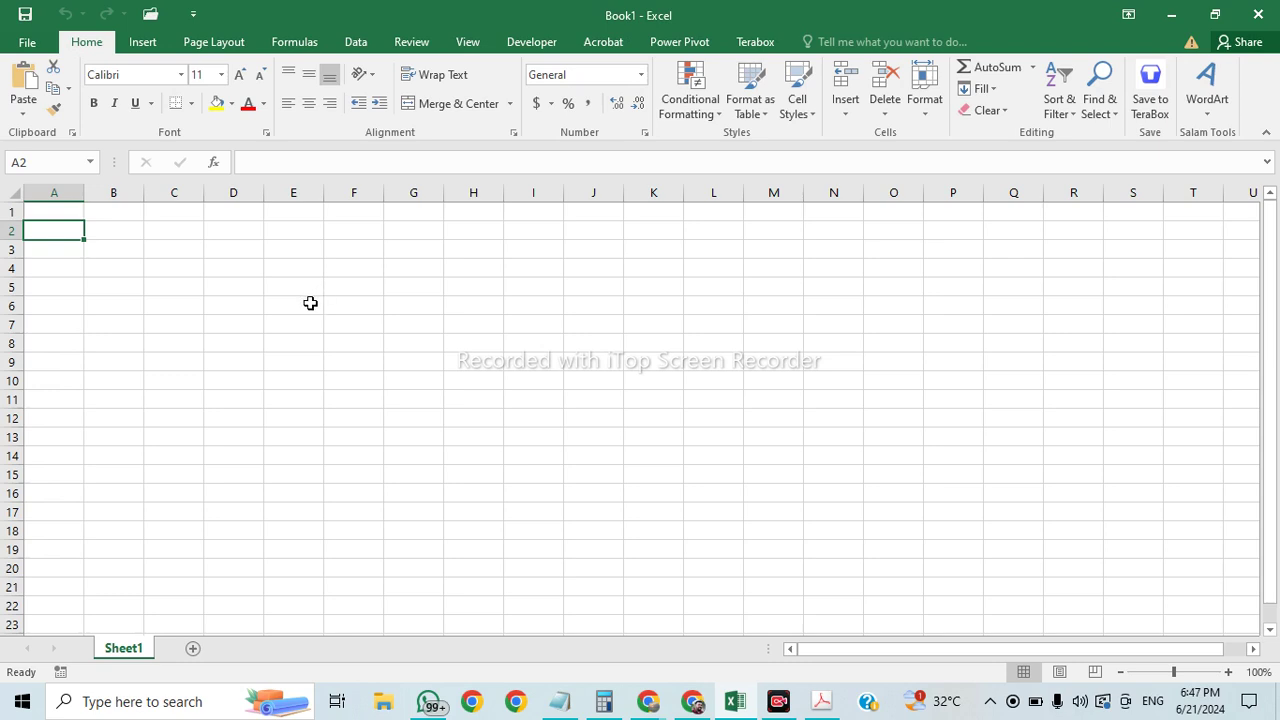
pyautogui.click(326, 232)
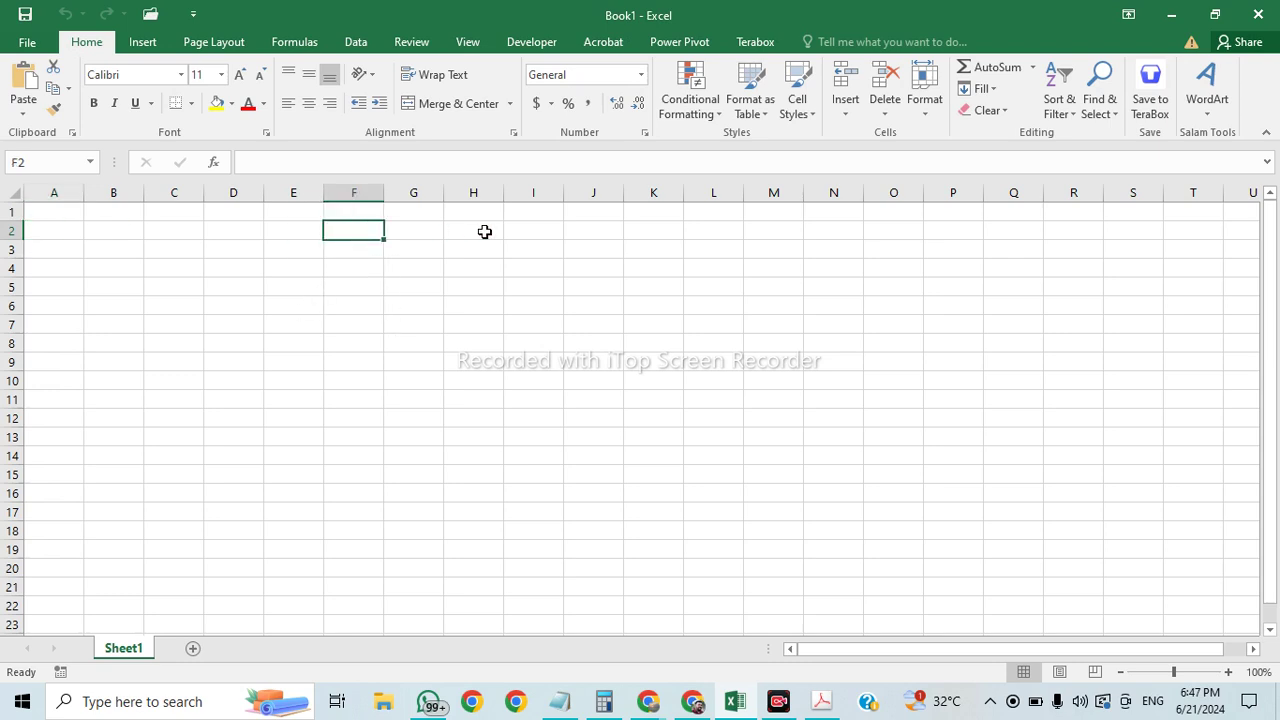
pyautogui.write('=')
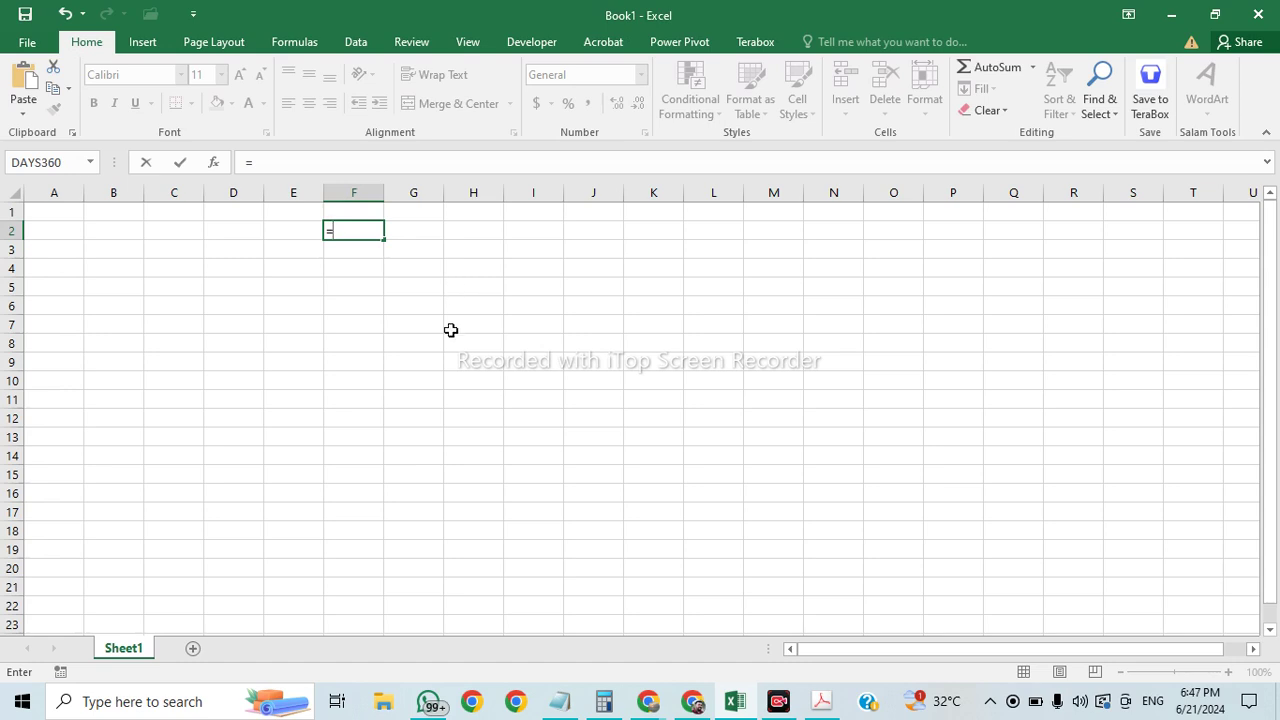
pyautogui.click(72, 222)
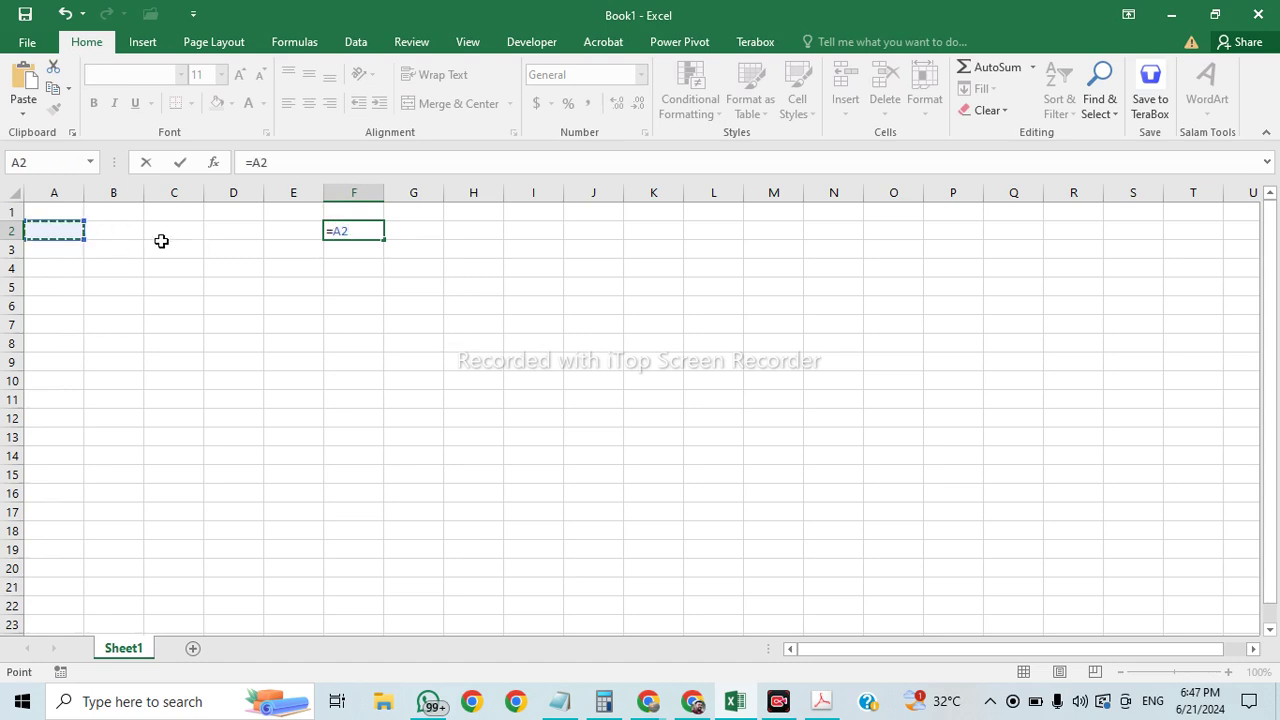
pyautogui.press('Escape')
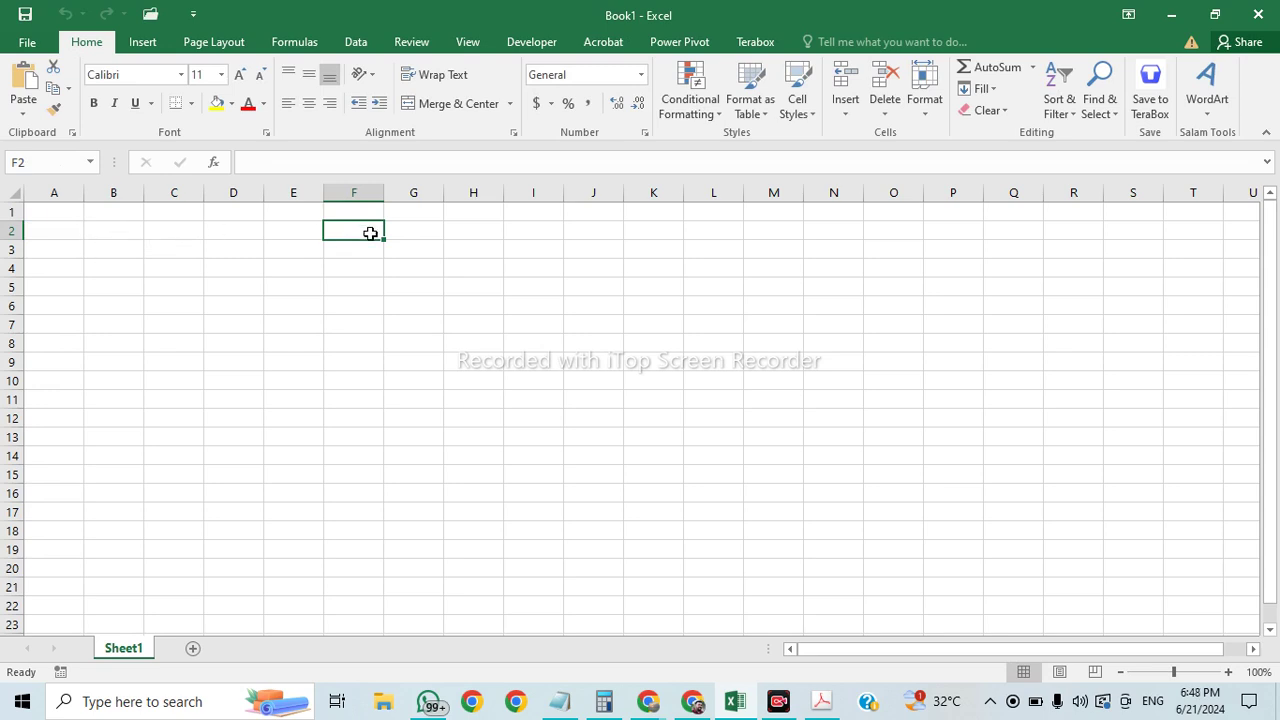
# Step: Enter the formula =A2+B2+C2 in cell F2 by picking the three referenced cells
pyautogui.write('=')
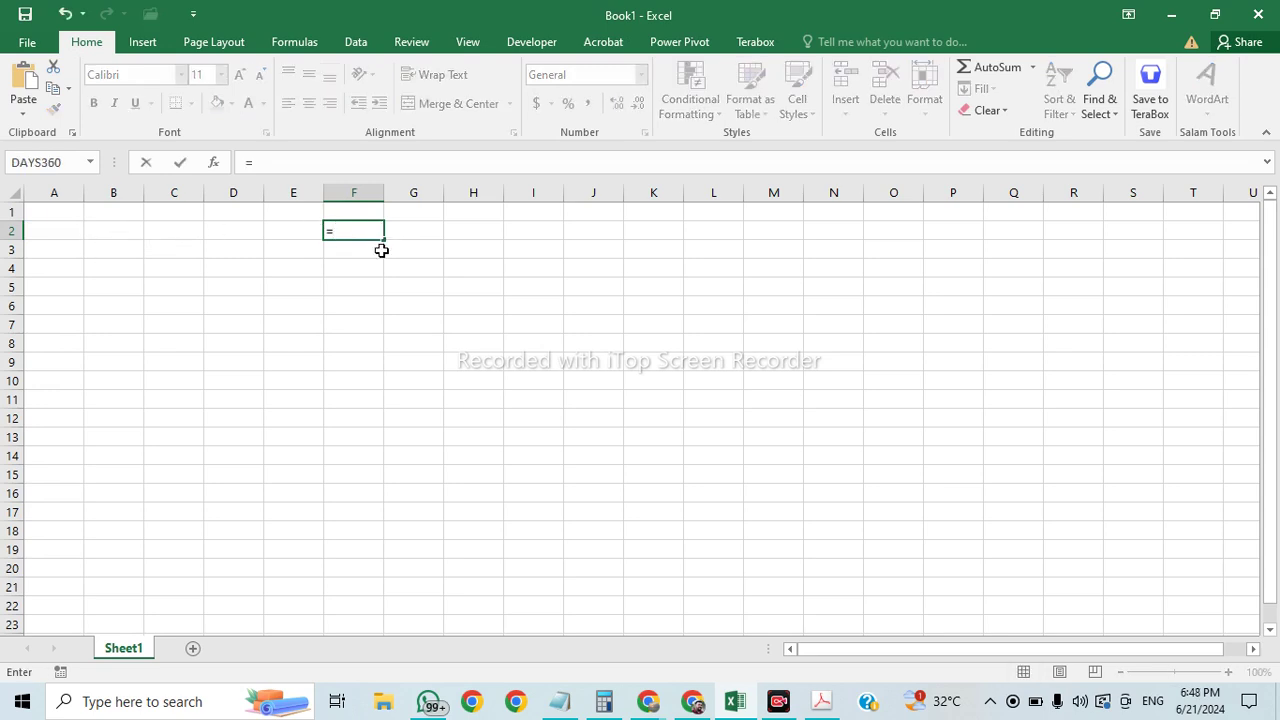
pyautogui.click(59, 226)
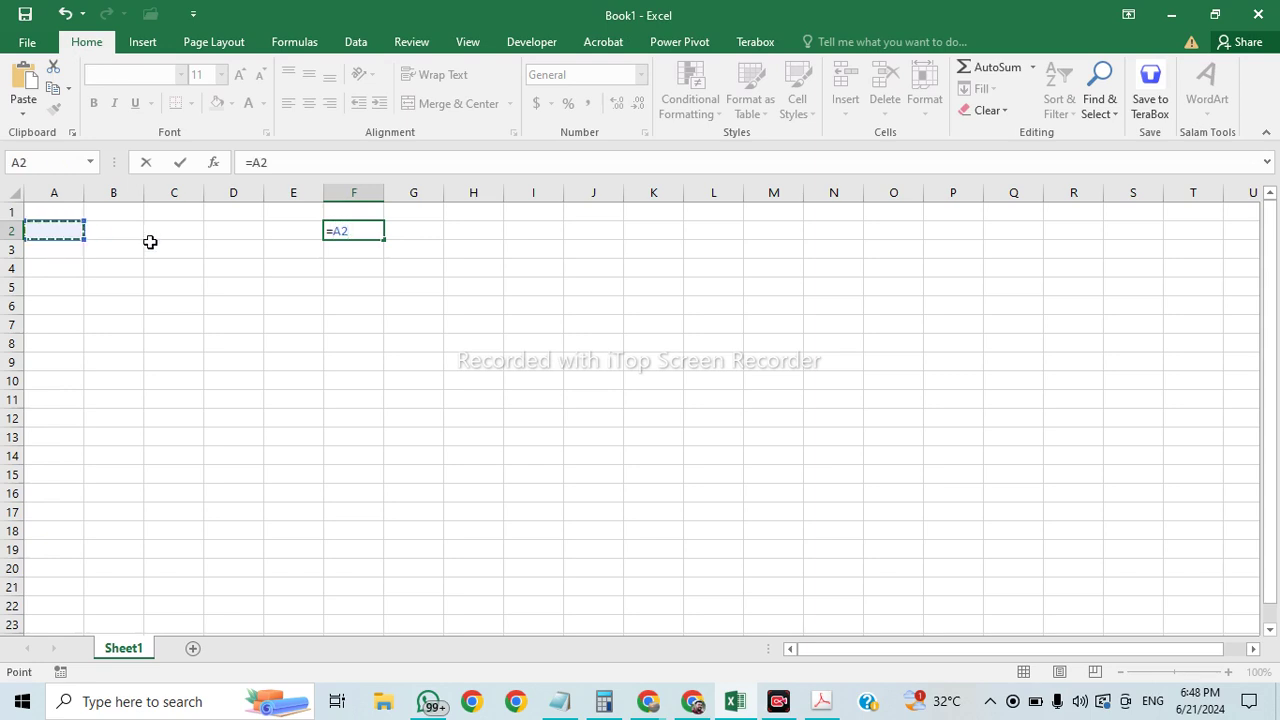
pyautogui.write('+')
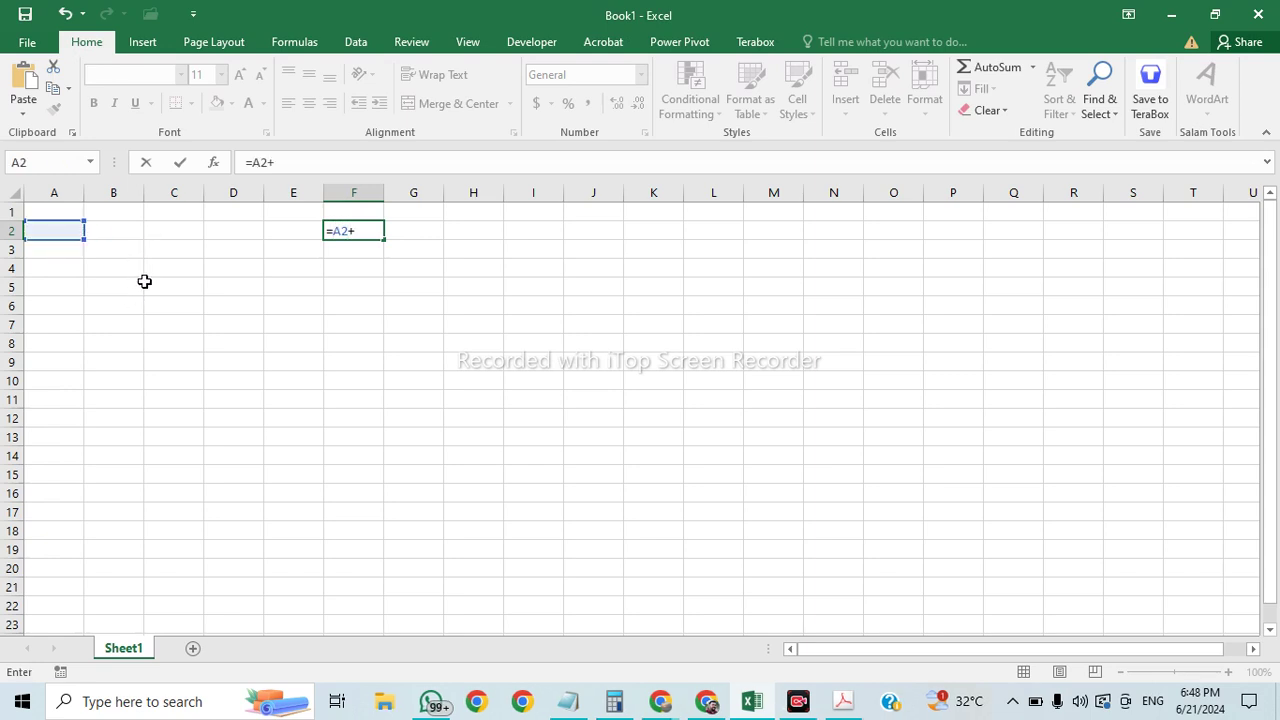
pyautogui.click(114, 229)
pyautogui.write('+')
pyautogui.click(187, 234)
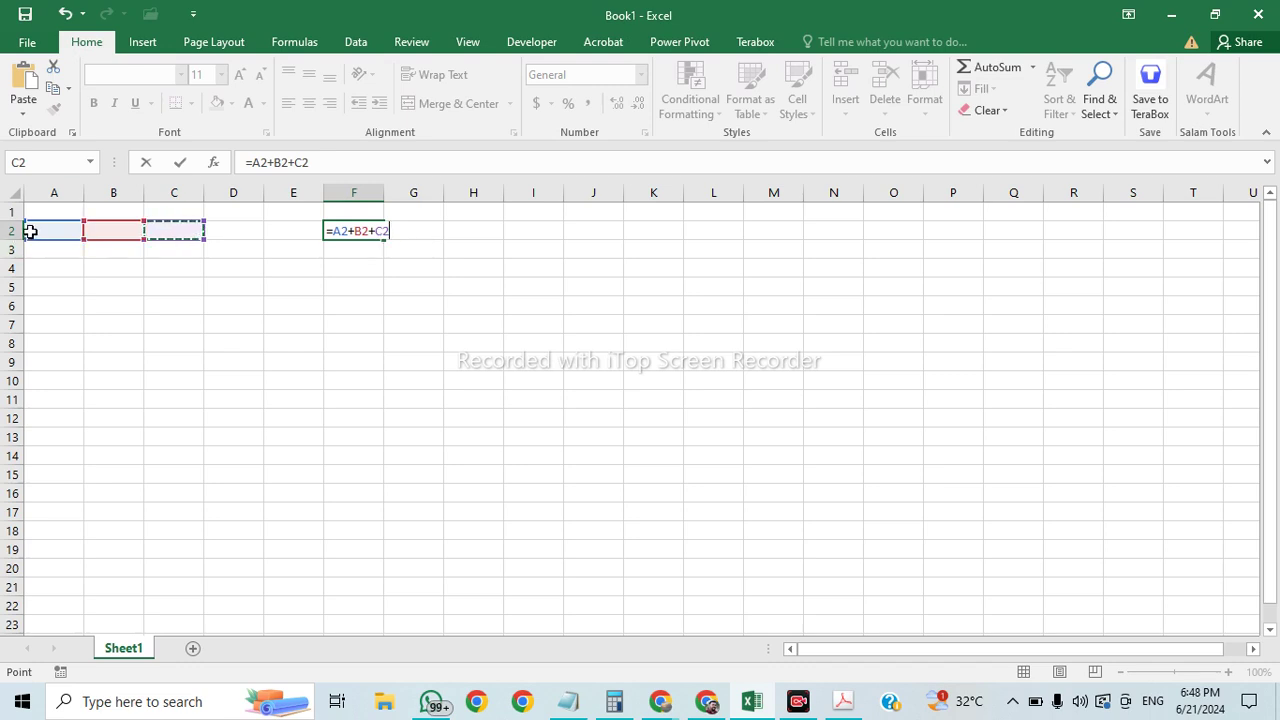
pyautogui.doubleClick(349, 231)
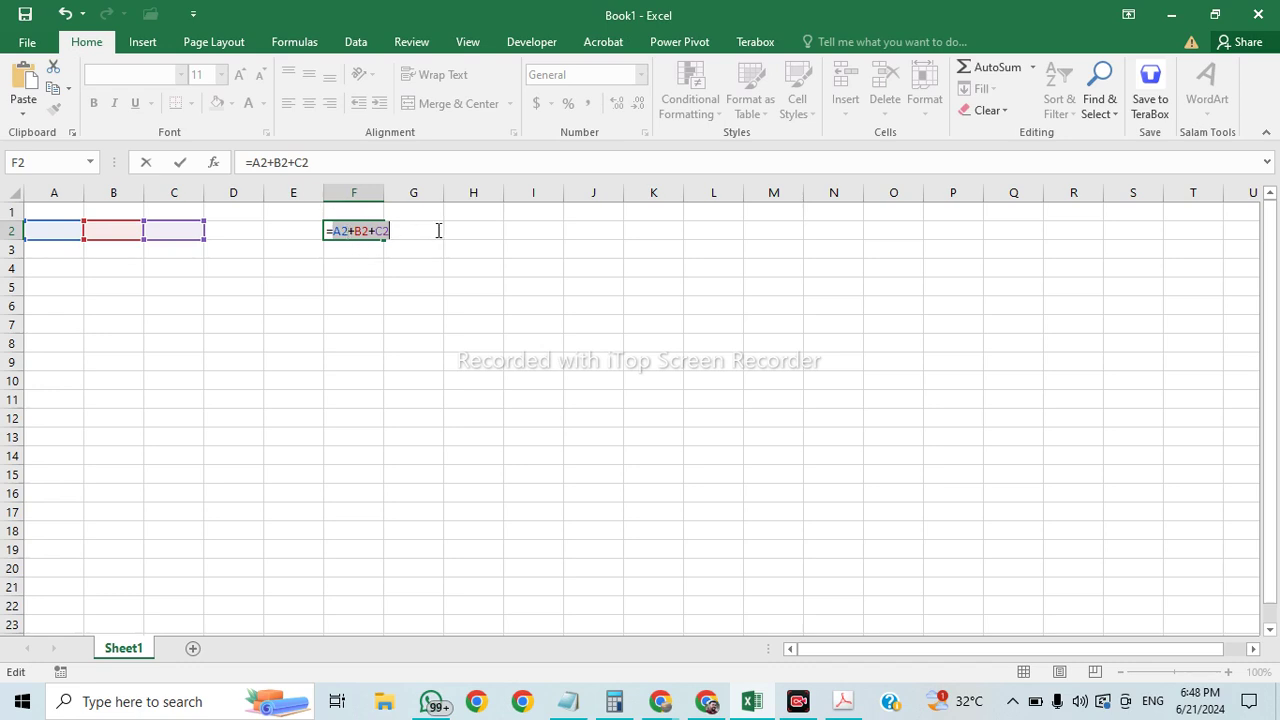
pyautogui.press('Escape')
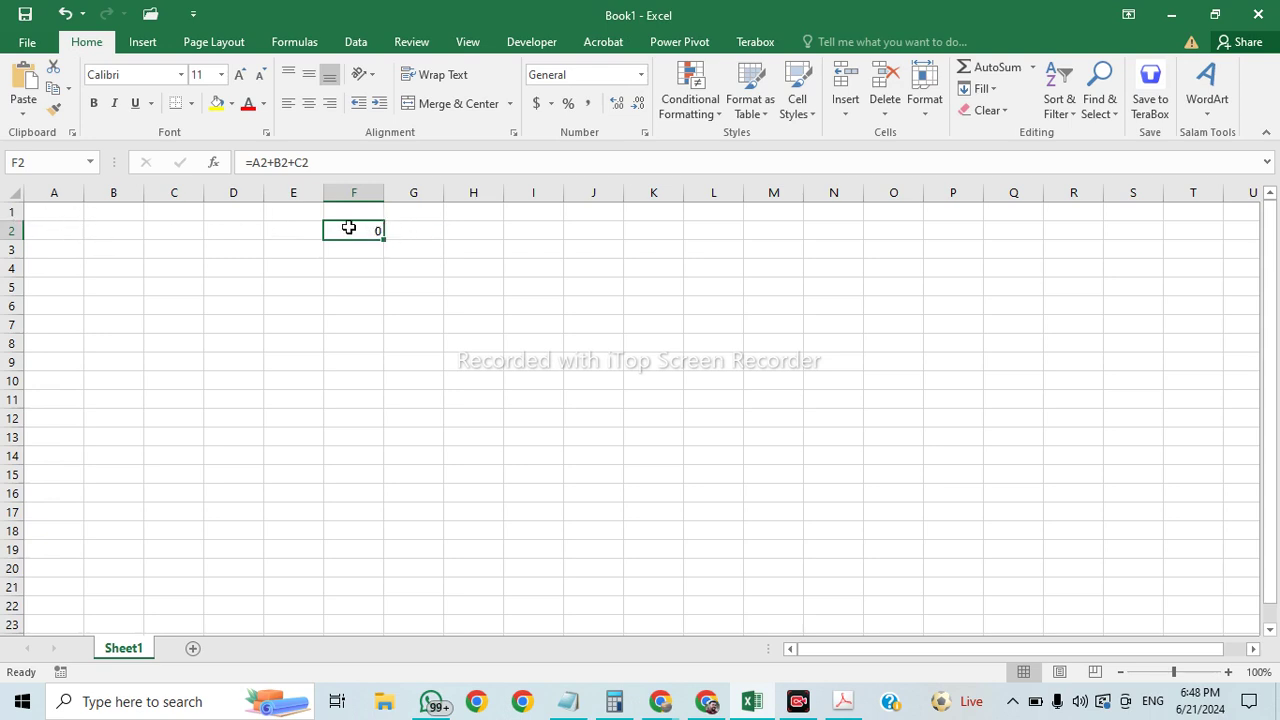
# Step: Fill cells A2, B2 and C2 with the numbers 23, 45 and 34
pyautogui.click(57, 229)
pyautogui.write('23')
pyautogui.press('Tab')
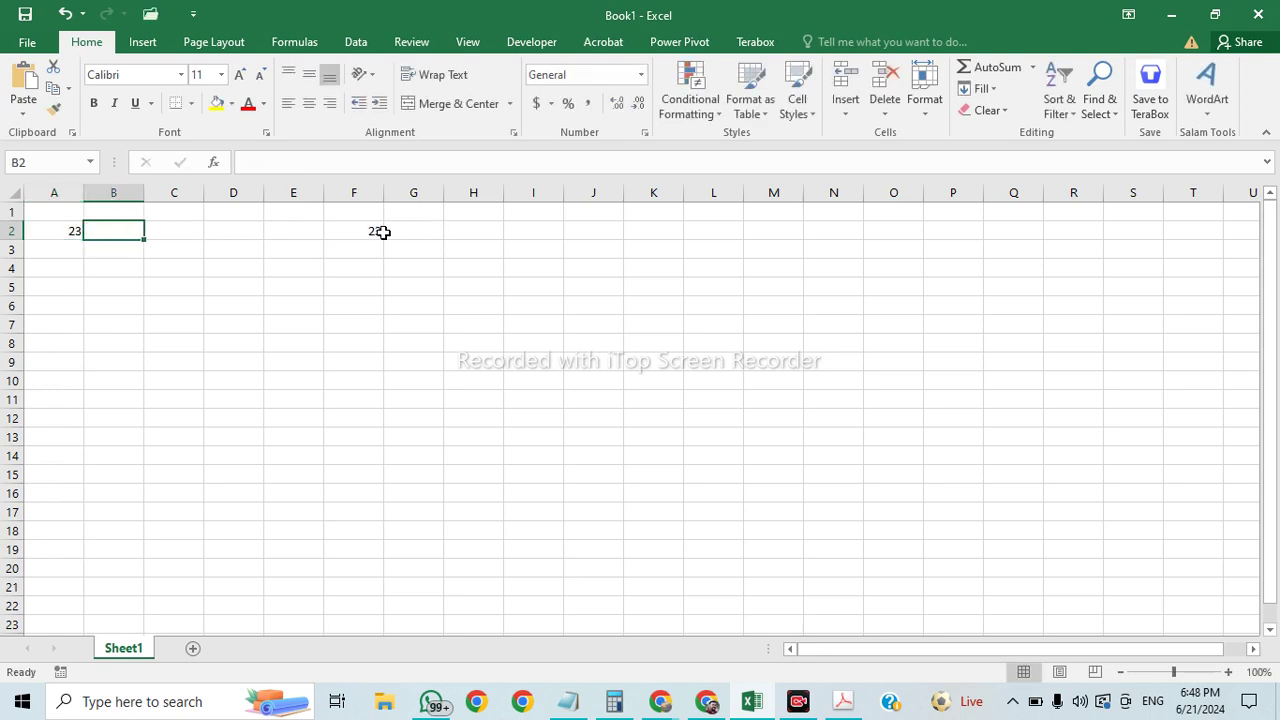
pyautogui.write('45')
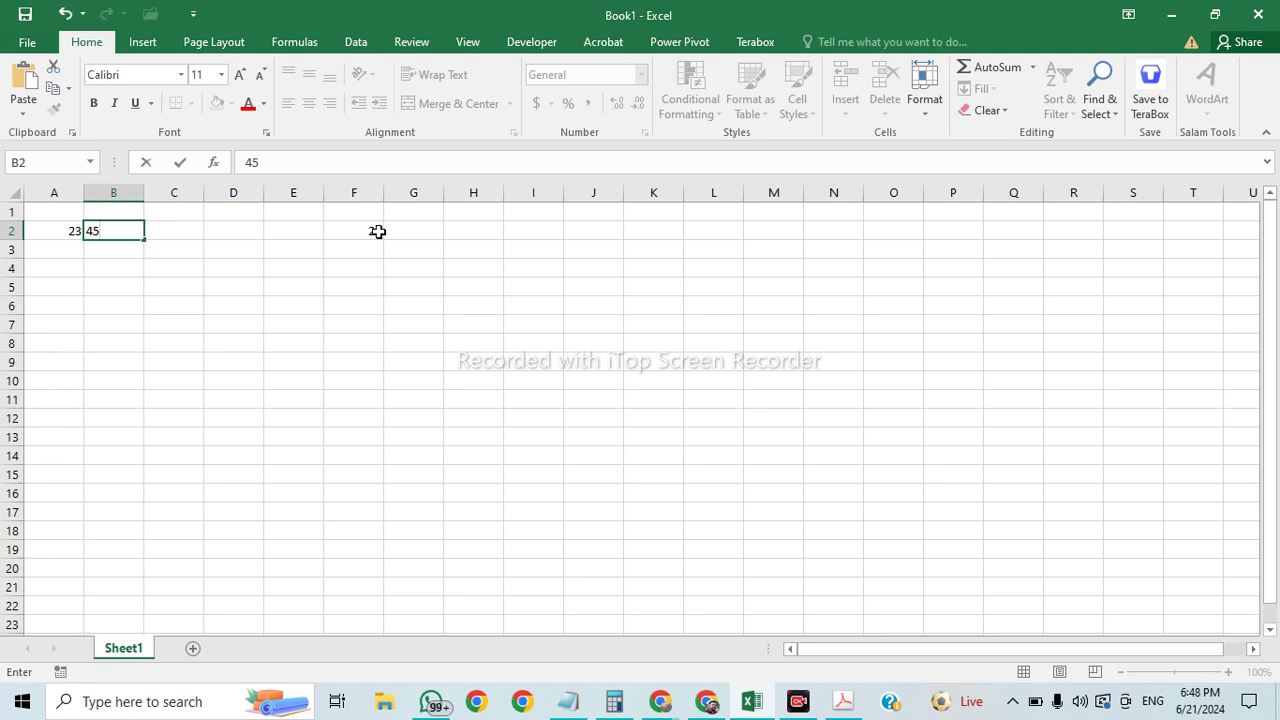
pyautogui.press('Tab')
pyautogui.moveTo(843, 702)
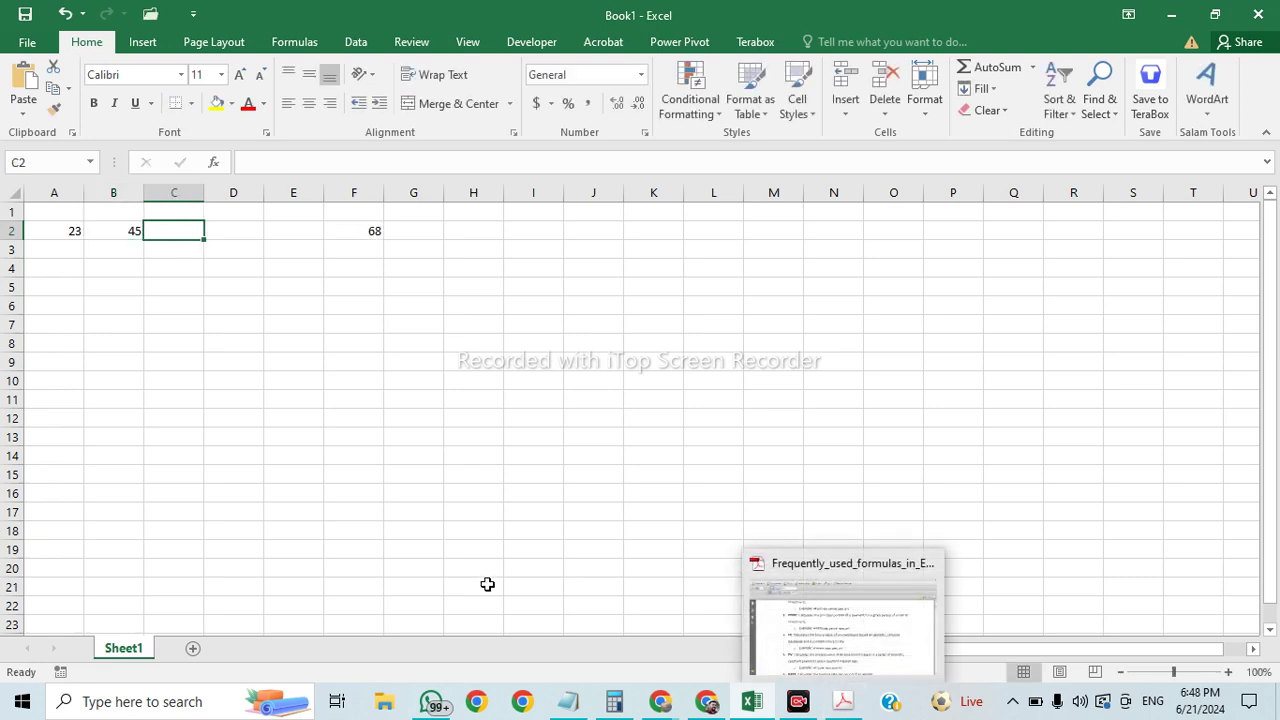
pyautogui.write('34')
pyautogui.press('Tab')
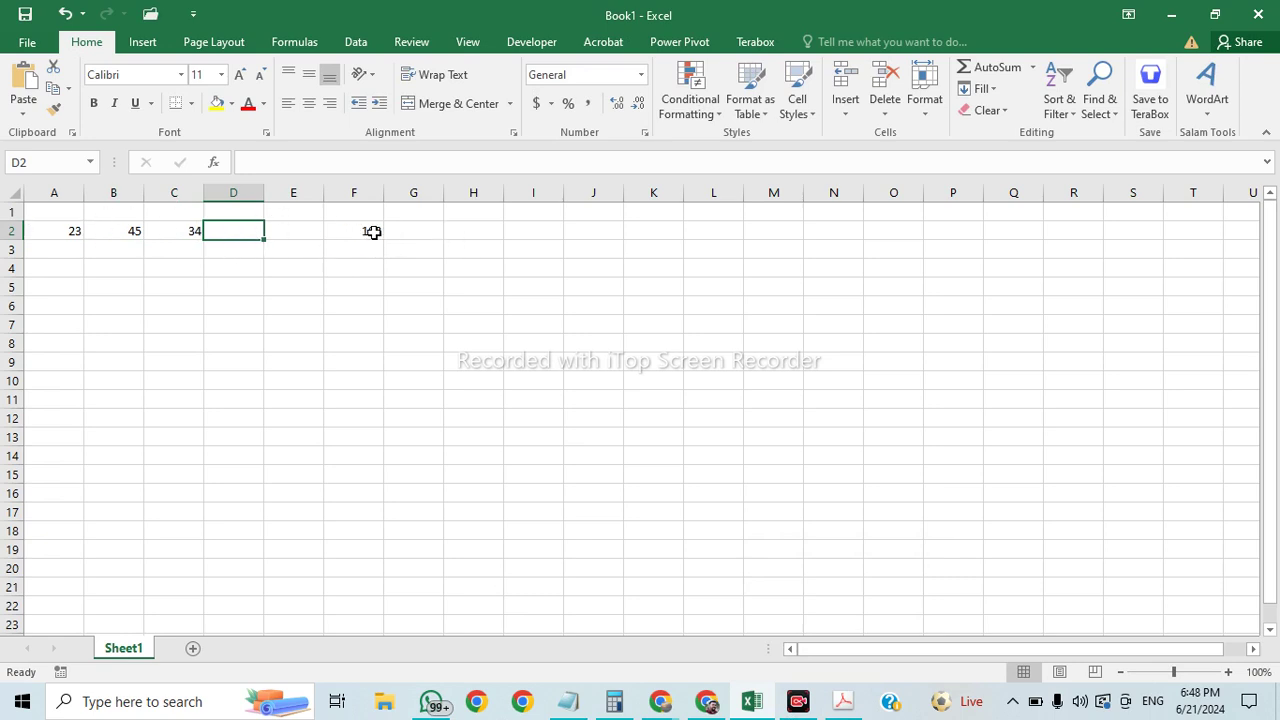
# Step: Inspect the cell references in F2's addition formula without changing them
pyautogui.click(371, 231)
pyautogui.moveTo(253, 163); pyautogui.dragTo(340, 167)
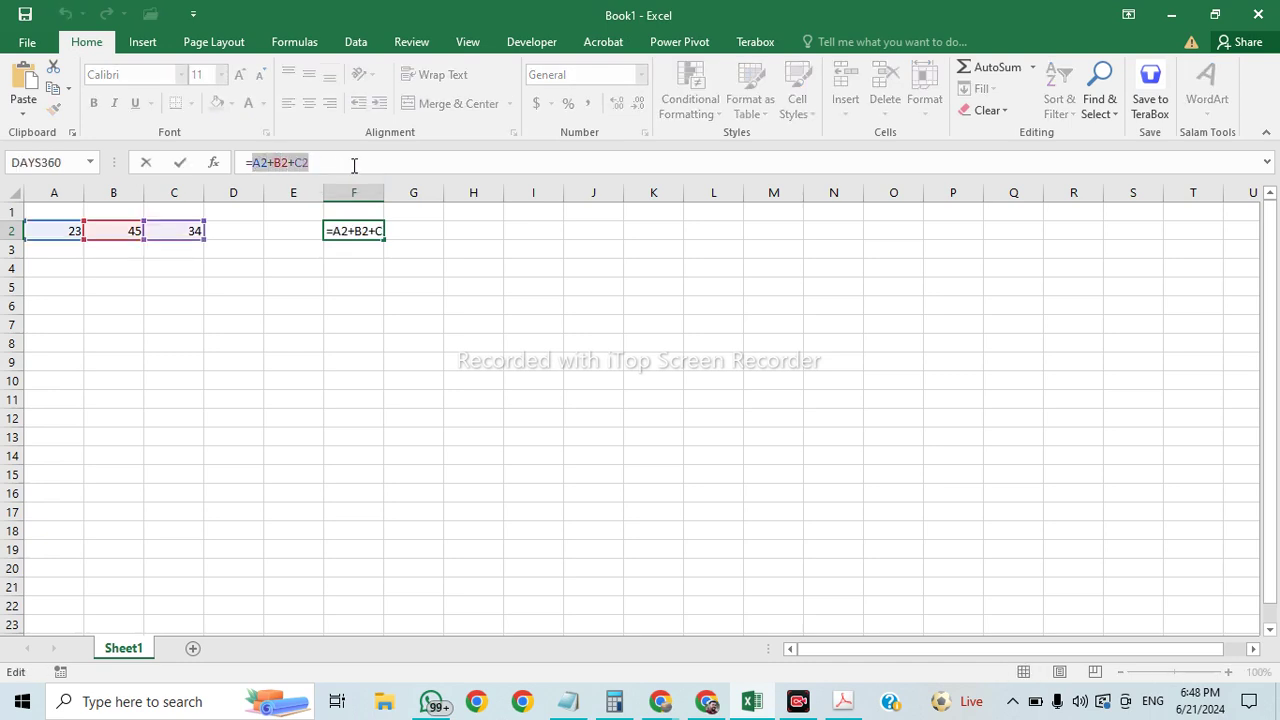
pyautogui.press('Escape')
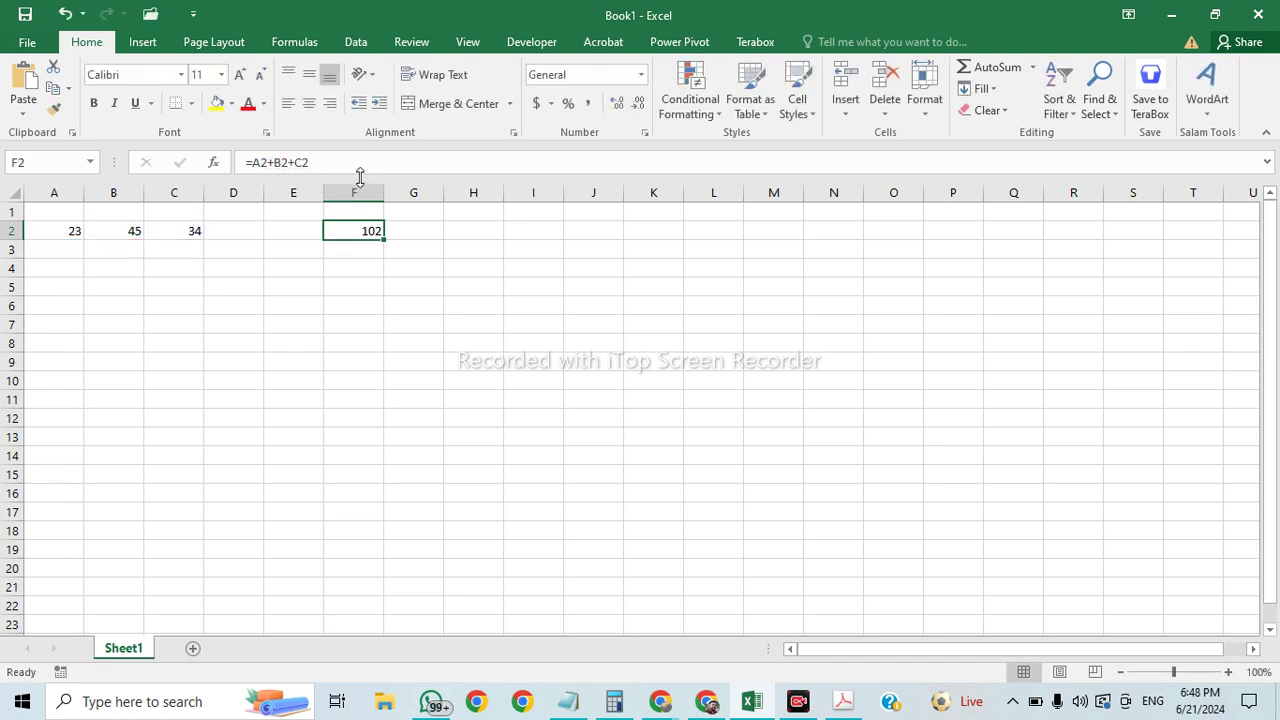
pyautogui.click(405, 323)
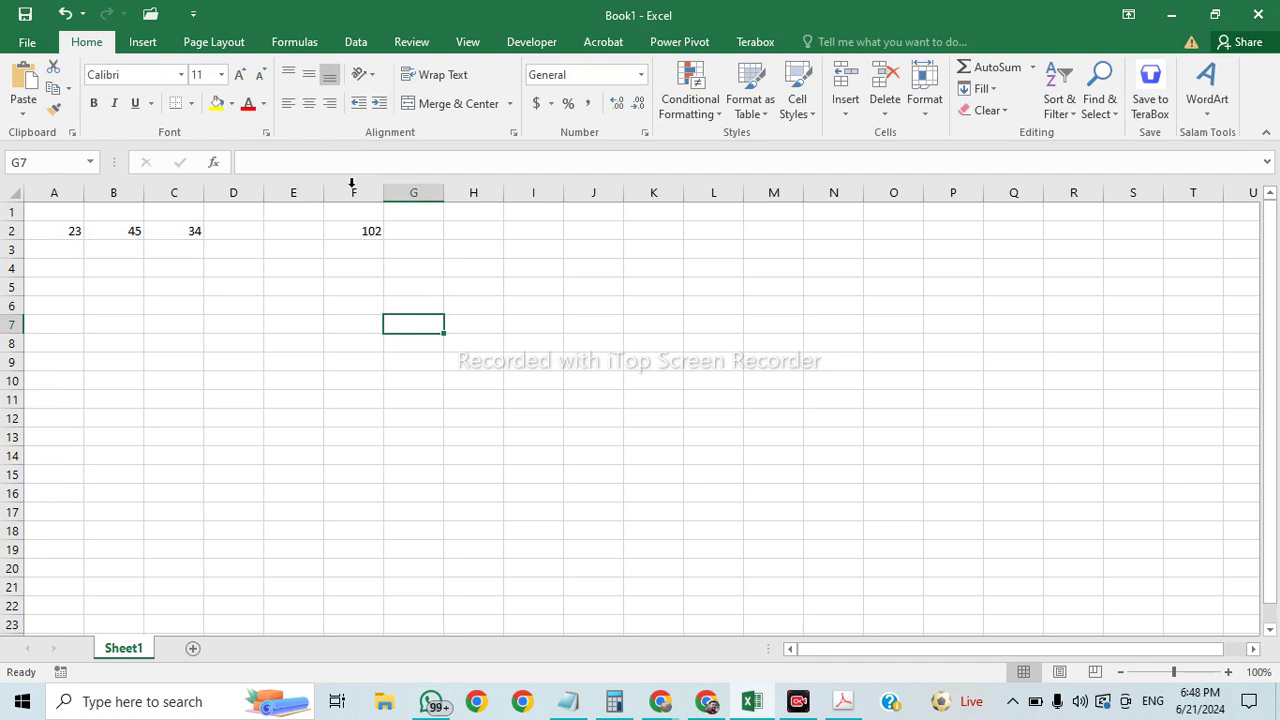
# Step: Open the Insert Function dialog for cell F3 through AutoSum's additional functions and look through the most recently used functions
pyautogui.click(374, 248)
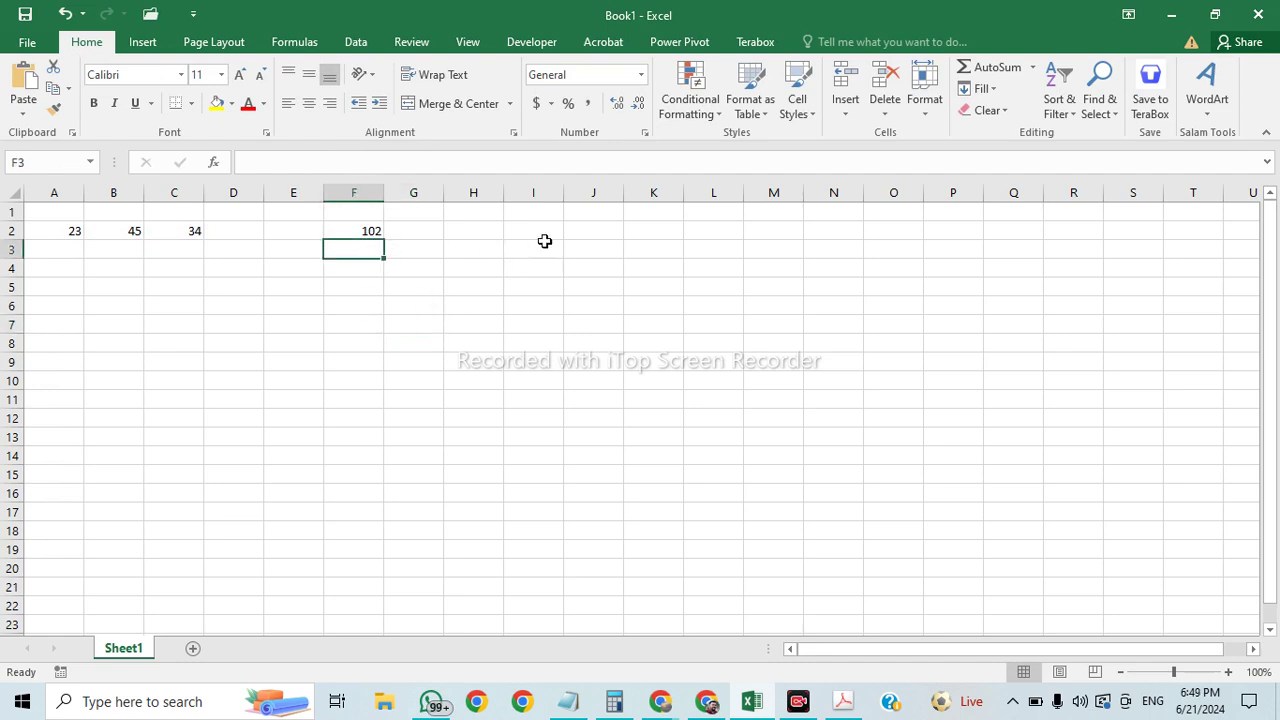
pyautogui.click(1032, 67)
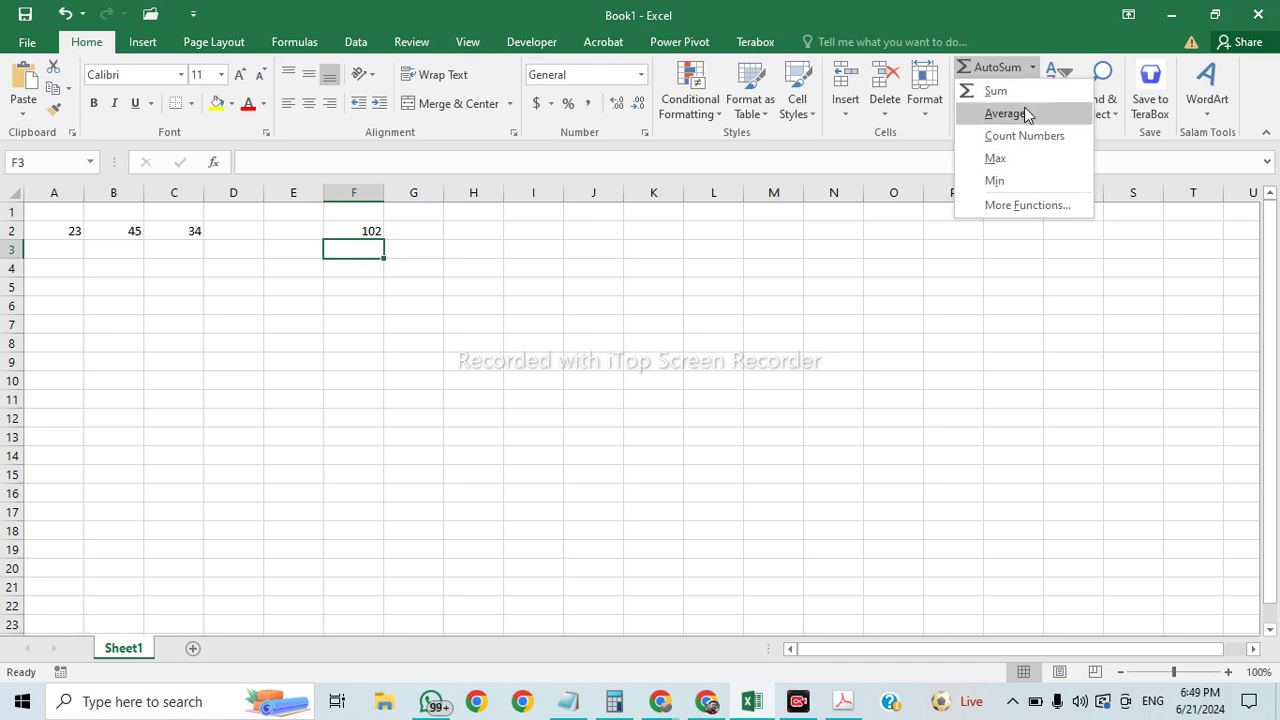
pyautogui.click(1030, 208)
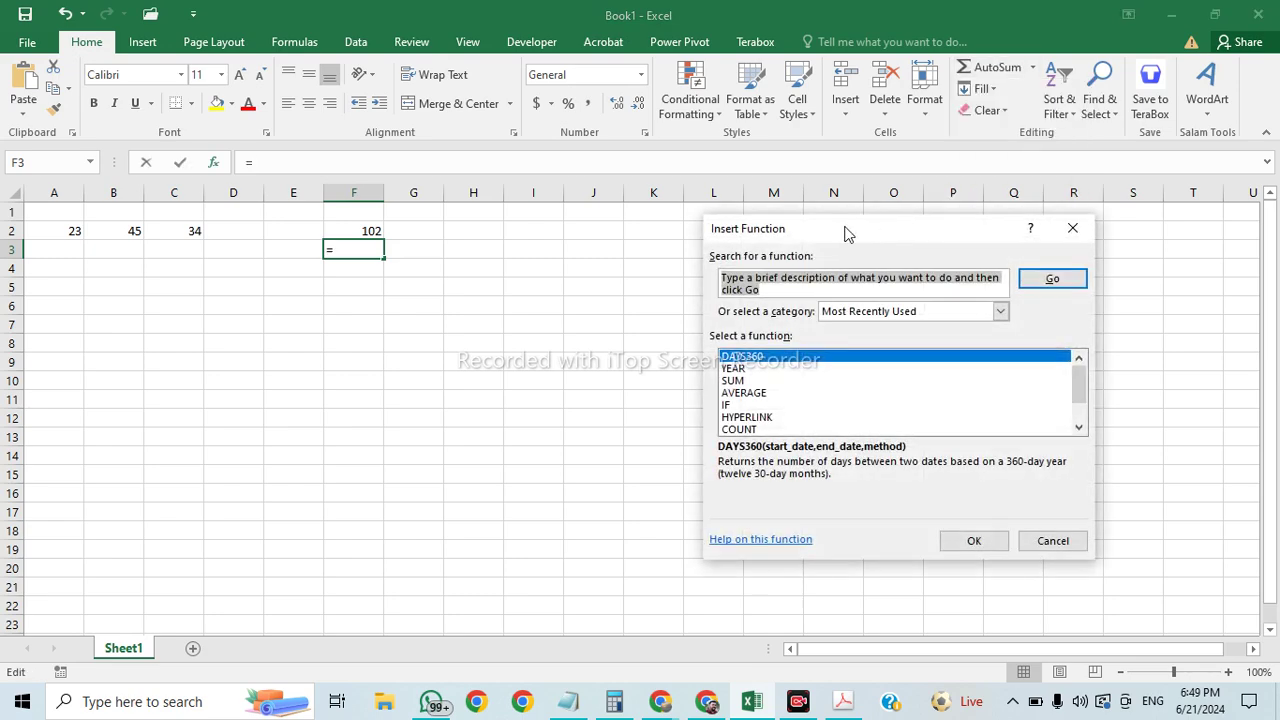
pyautogui.moveTo(846, 229); pyautogui.dragTo(750, 136)
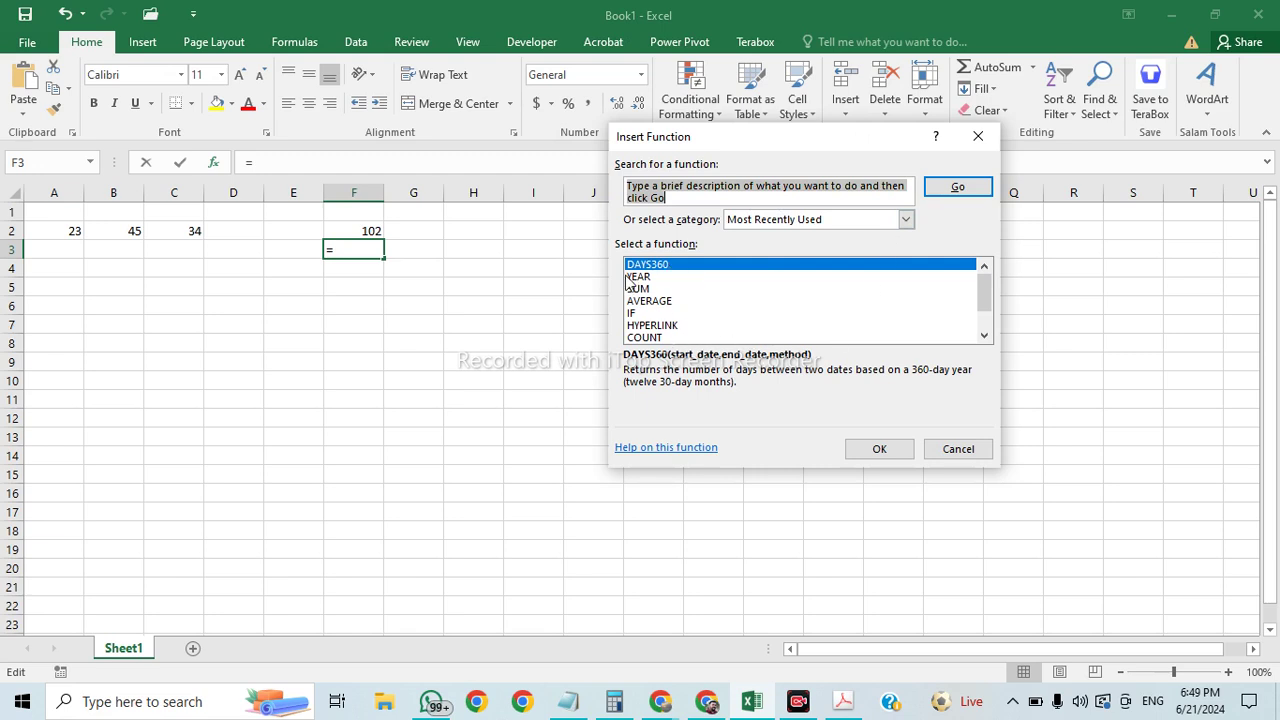
pyautogui.scroll(-1, 716, 312)
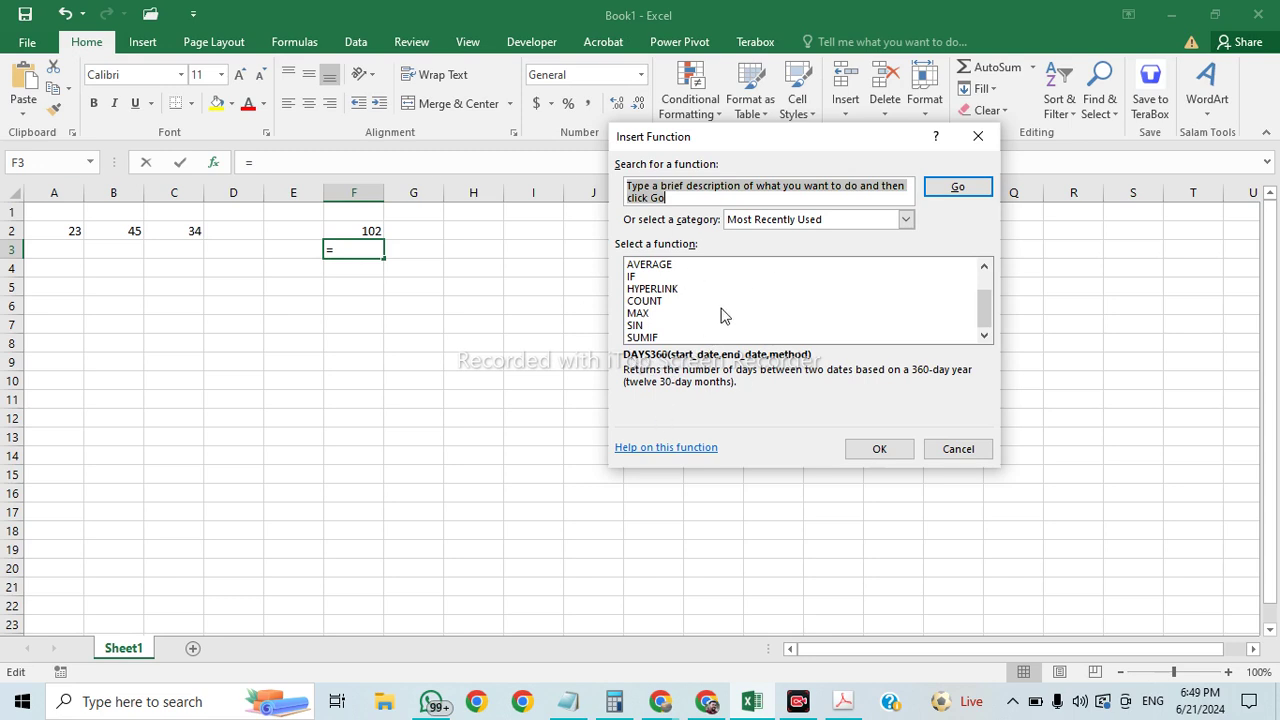
pyautogui.scroll(1, 695, 325)
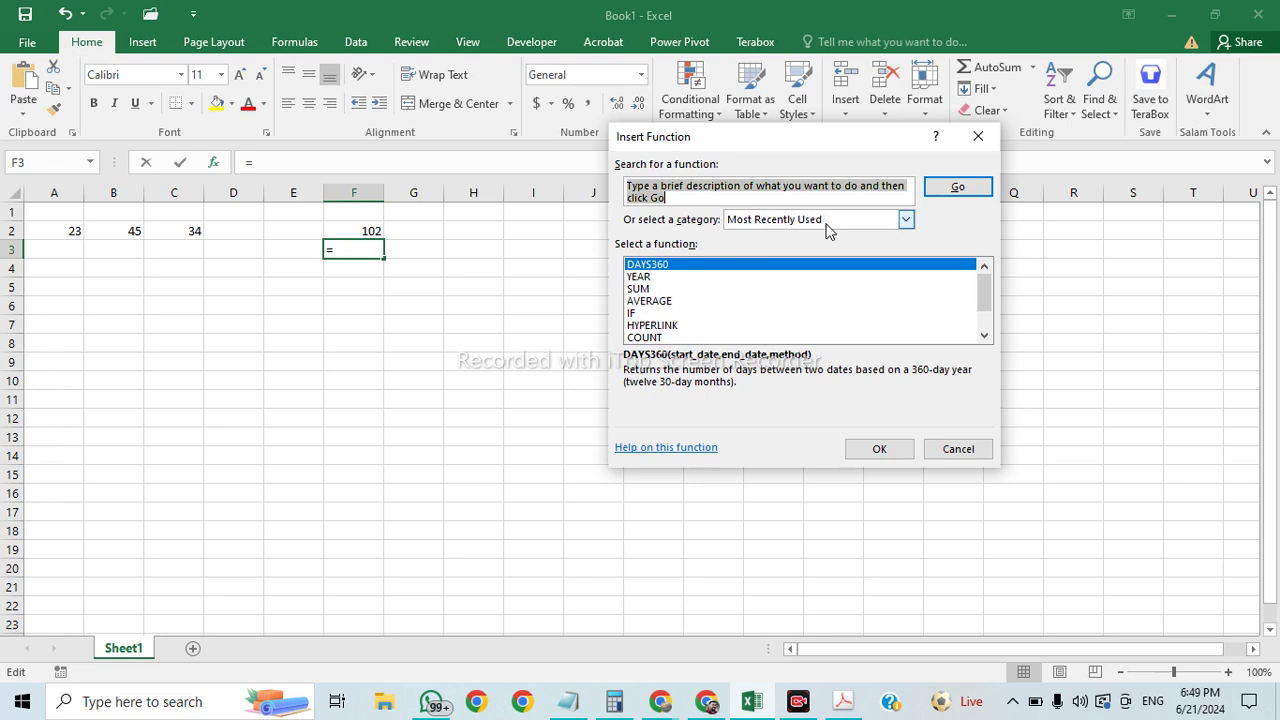
pyautogui.moveTo(812, 133); pyautogui.dragTo(672, 181)
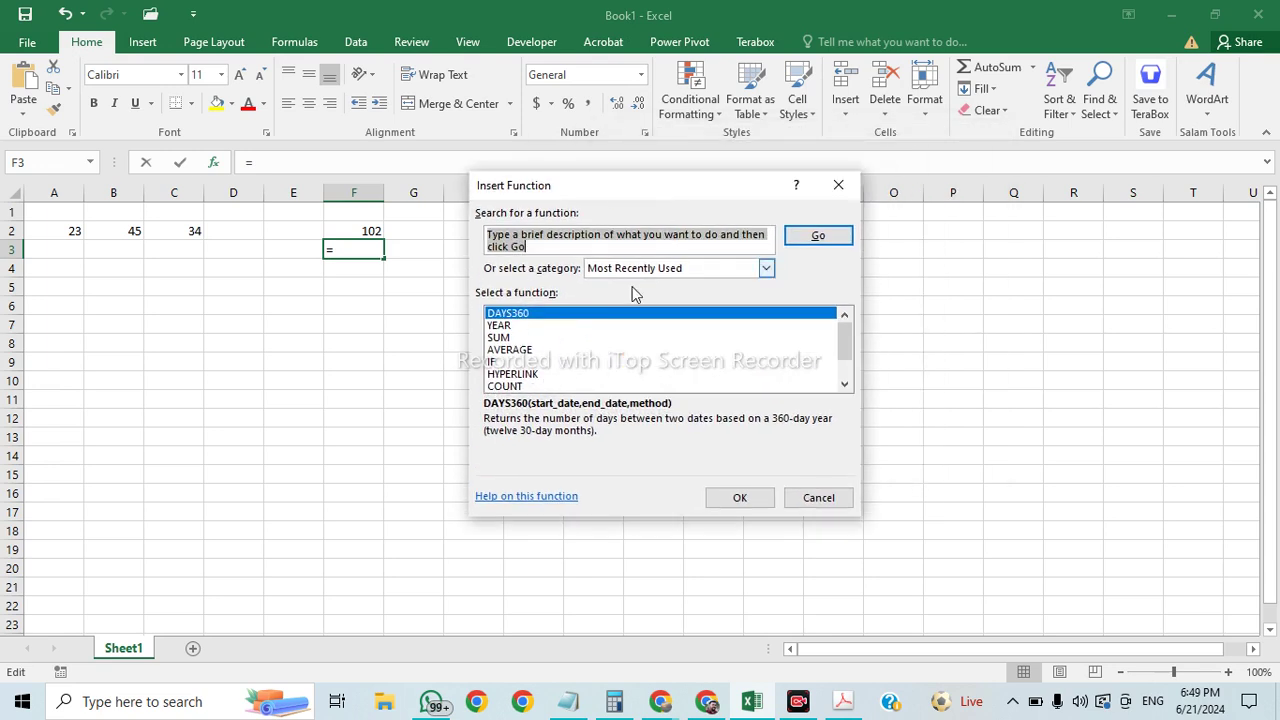
# Step: Switch the function category to Financial and browse its functions
pyautogui.click(766, 270)
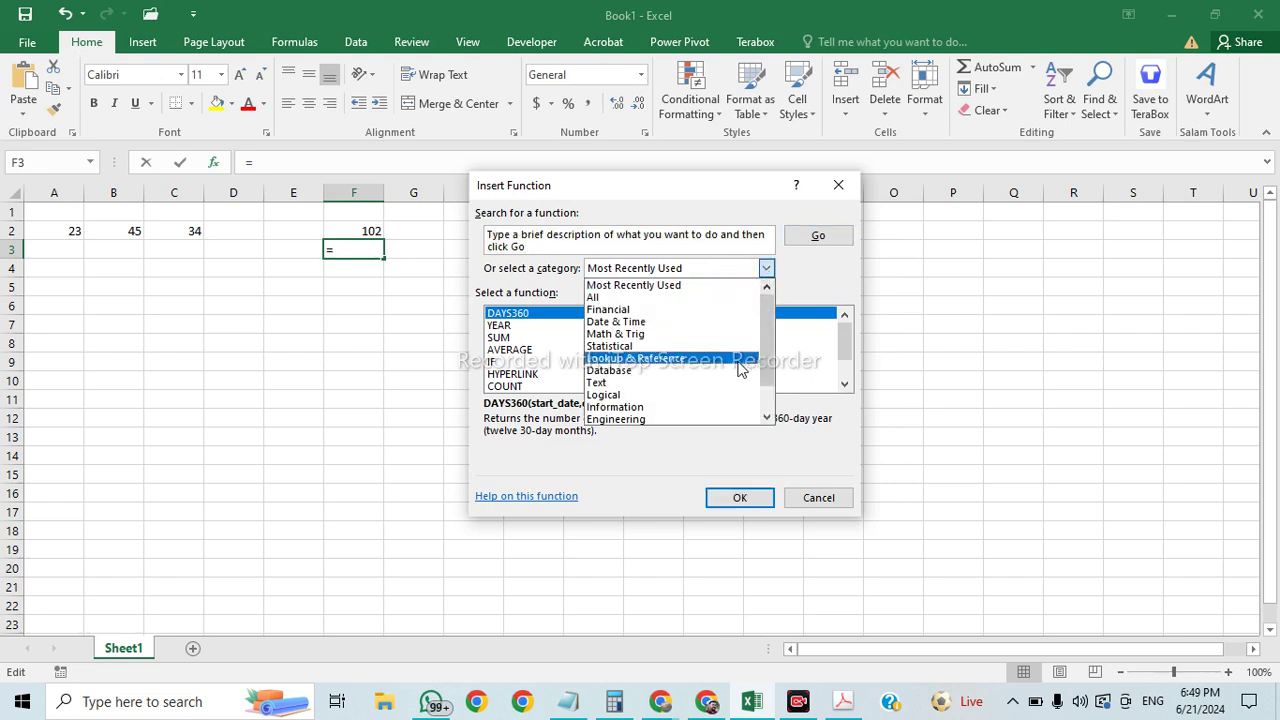
pyautogui.click(711, 318)
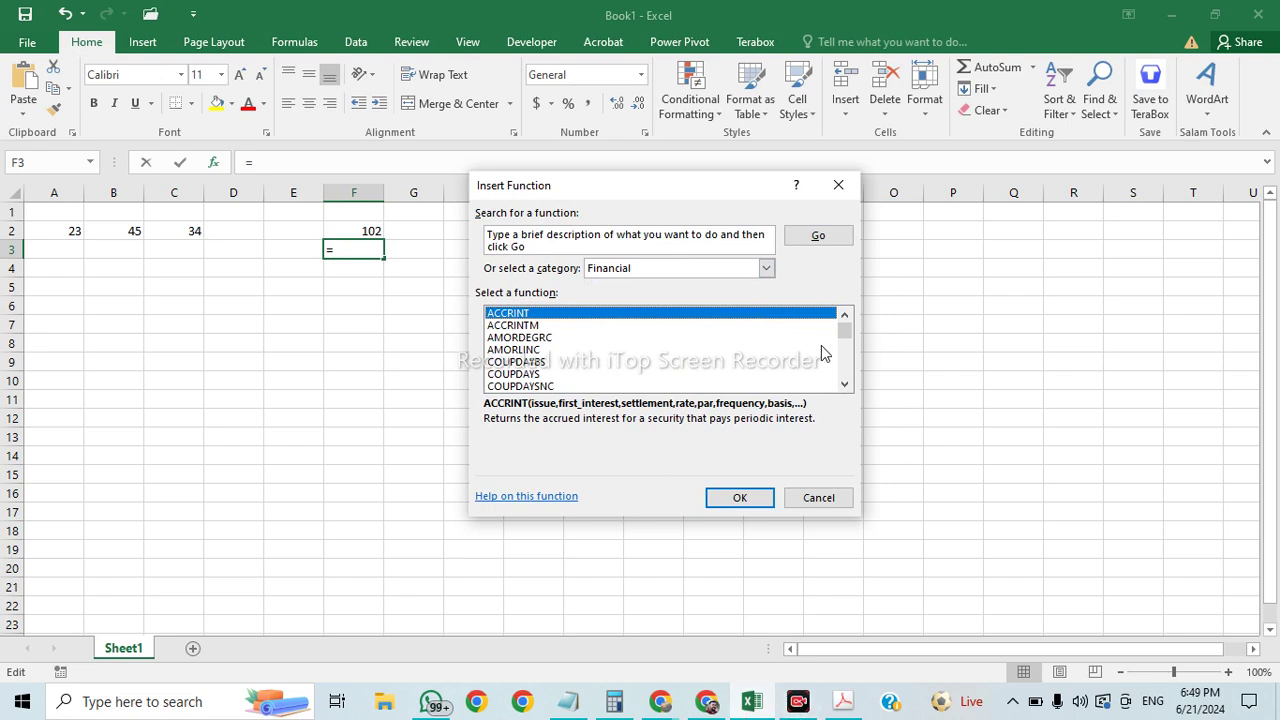
pyautogui.moveTo(848, 333)
pyautogui.mouseDown()
pyautogui.moveTo(857, 384)
pyautogui.moveTo(866, 334)
pyautogui.mouseUp()
pyautogui.scroll(-1, 565, 342)
pyautogui.scroll(-2, 565, 342)
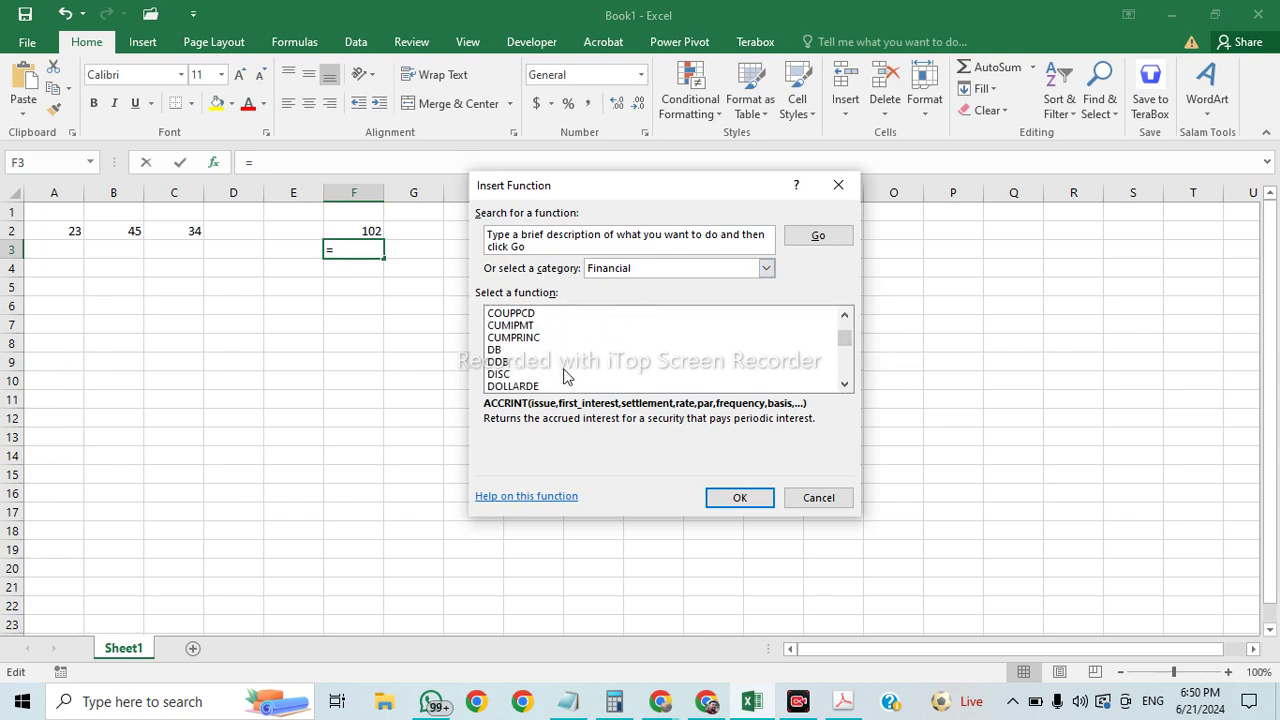
# Step: Switch the function category to Statistical and browse its functions
pyautogui.click(733, 267)
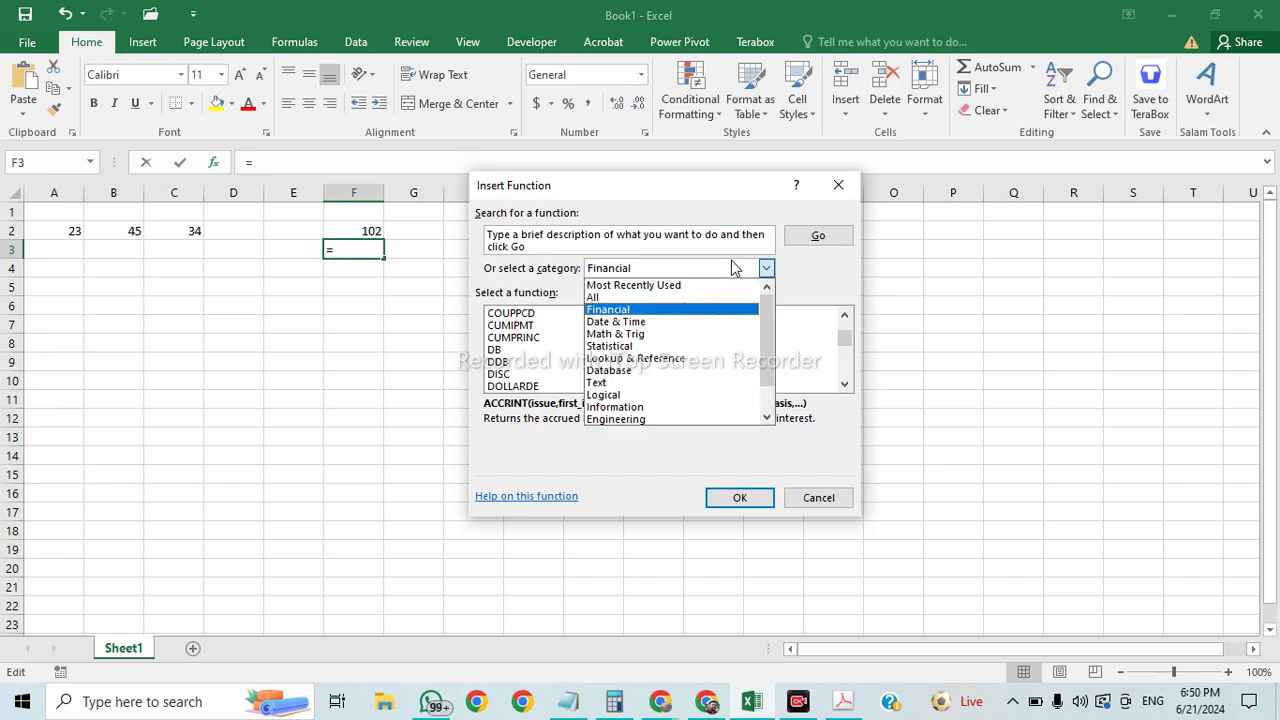
pyautogui.click(727, 346)
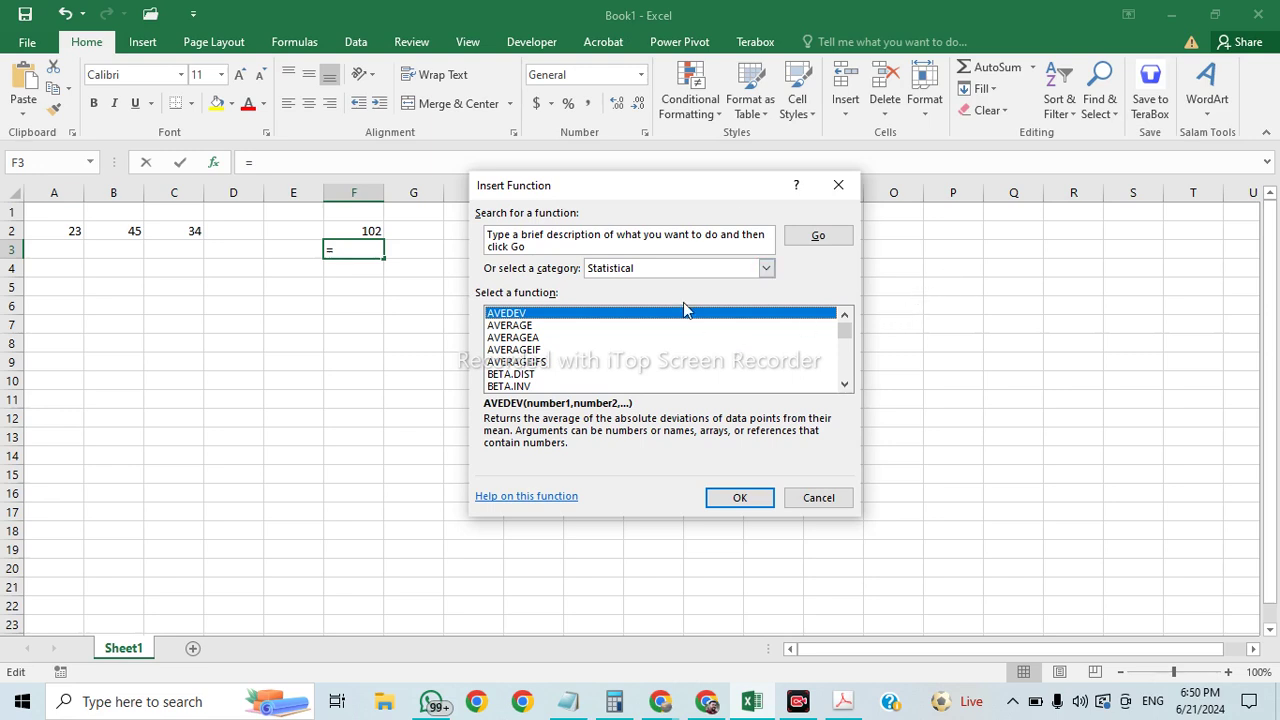
pyautogui.scroll(-8, 678, 345)
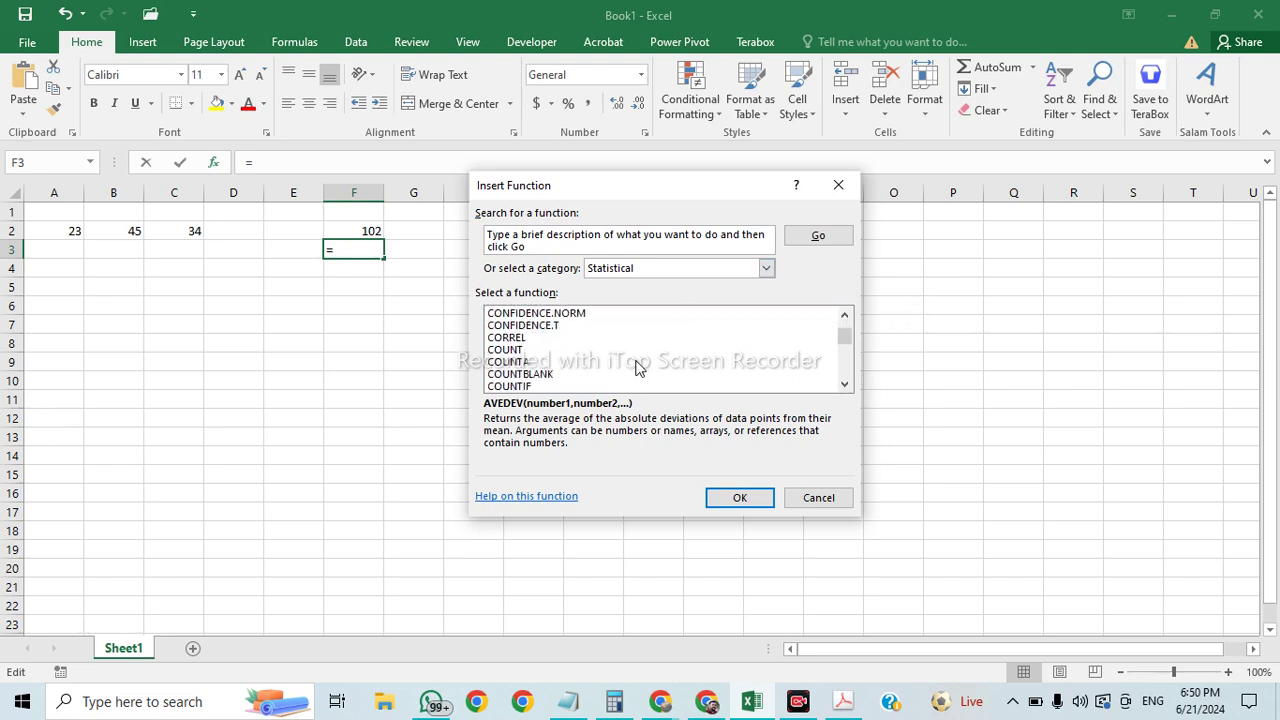
pyautogui.scroll(-6, 638, 376)
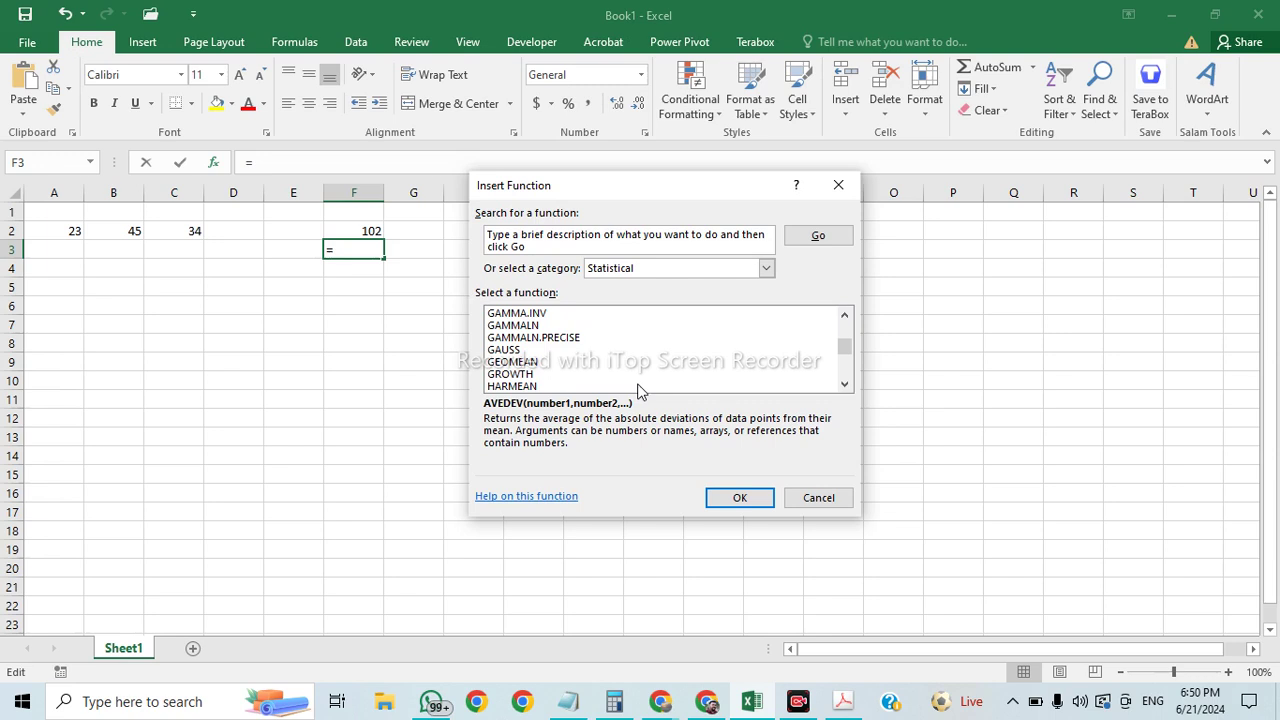
# Step: Review the available function categories, return to Most Recently Used, and close the dialog without inserting a function
pyautogui.click(660, 270)
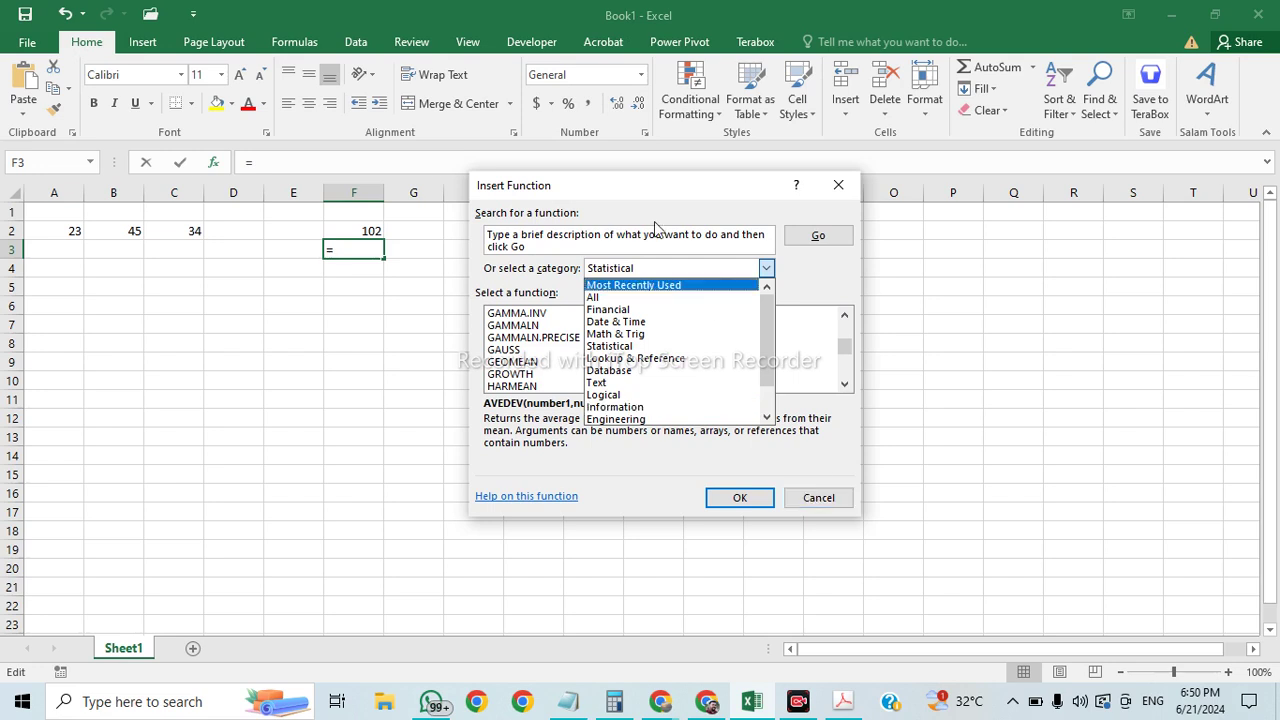
pyautogui.click(519, 270)
pyautogui.click(645, 266)
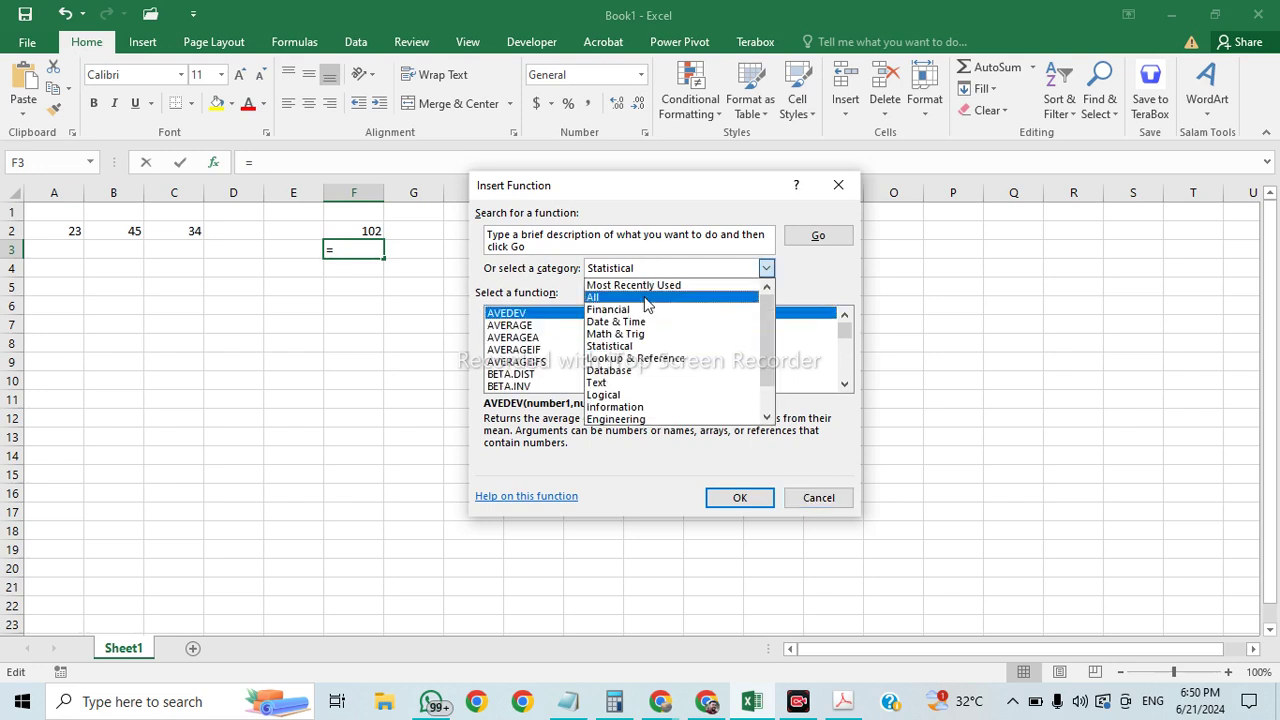
pyautogui.click(644, 298)
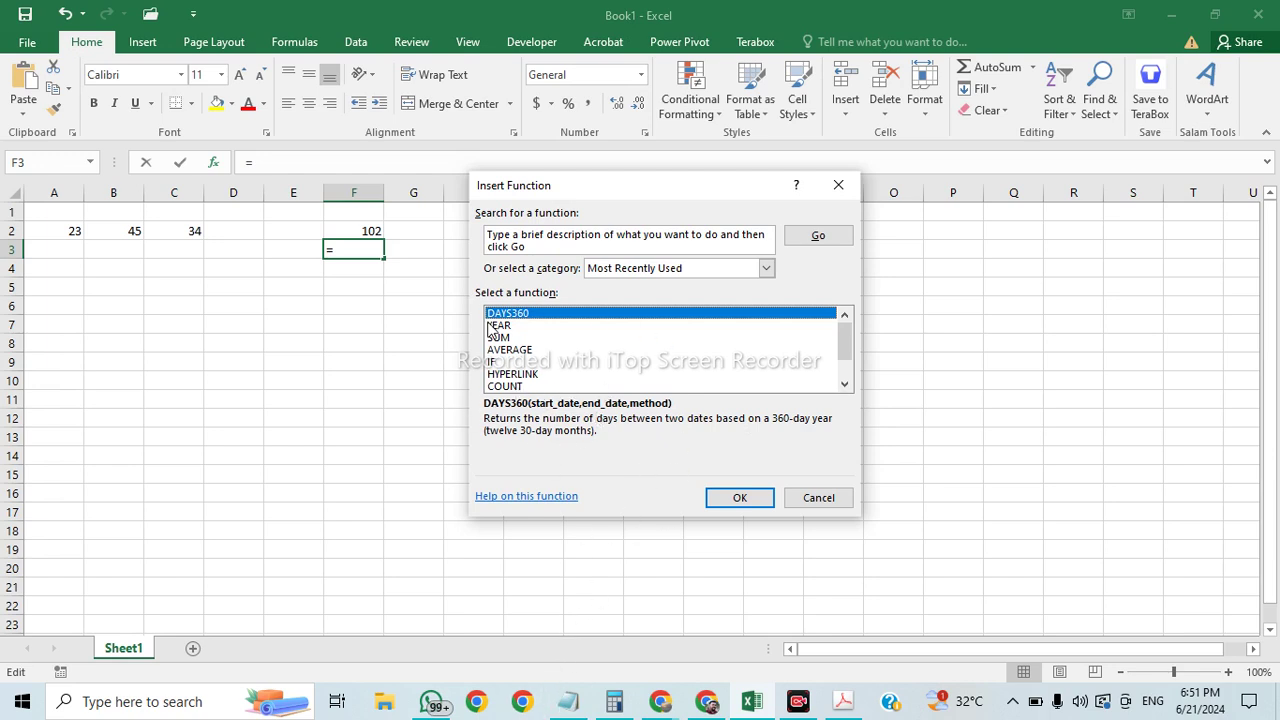
pyautogui.click(818, 497)
pyautogui.click(245, 306)
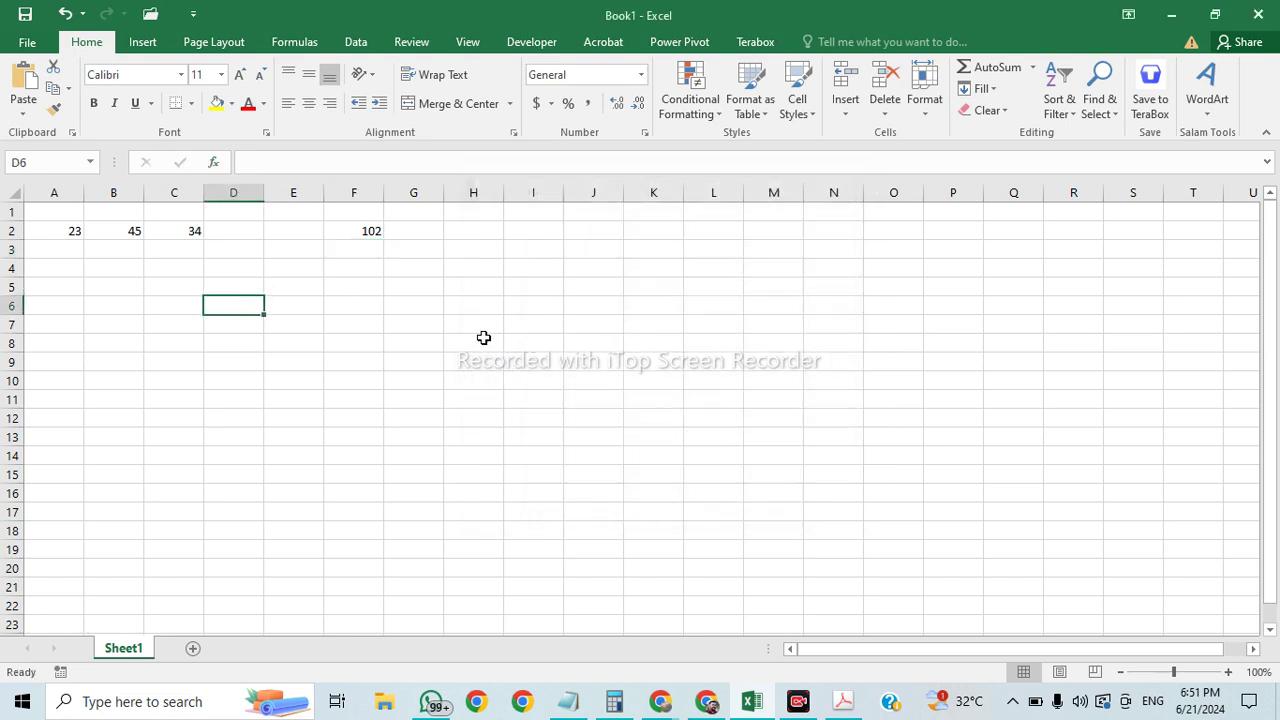
# Step: Enter the start date in month/day/year form in cell D6, preceded by an equals sign
pyautogui.write('=')
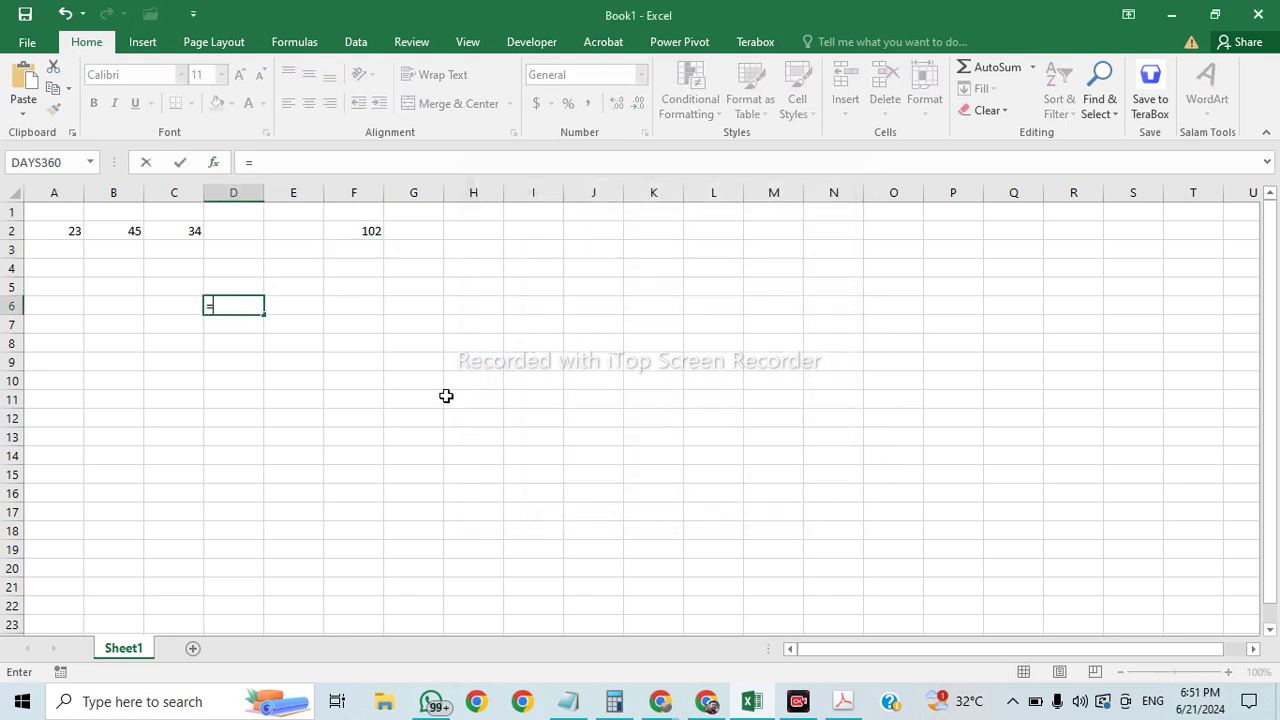
pyautogui.write('28')
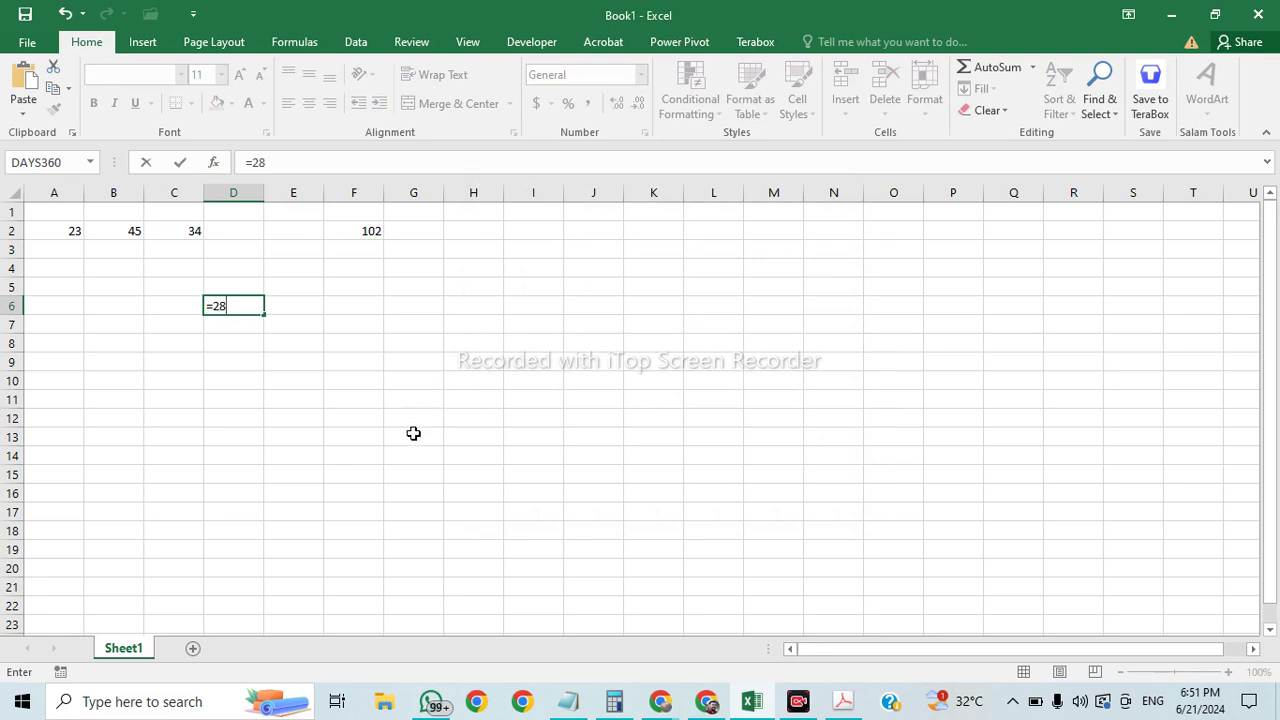
pyautogui.press('BackSpace')
pyautogui.press('BackSpace')
pyautogui.write('09/28')
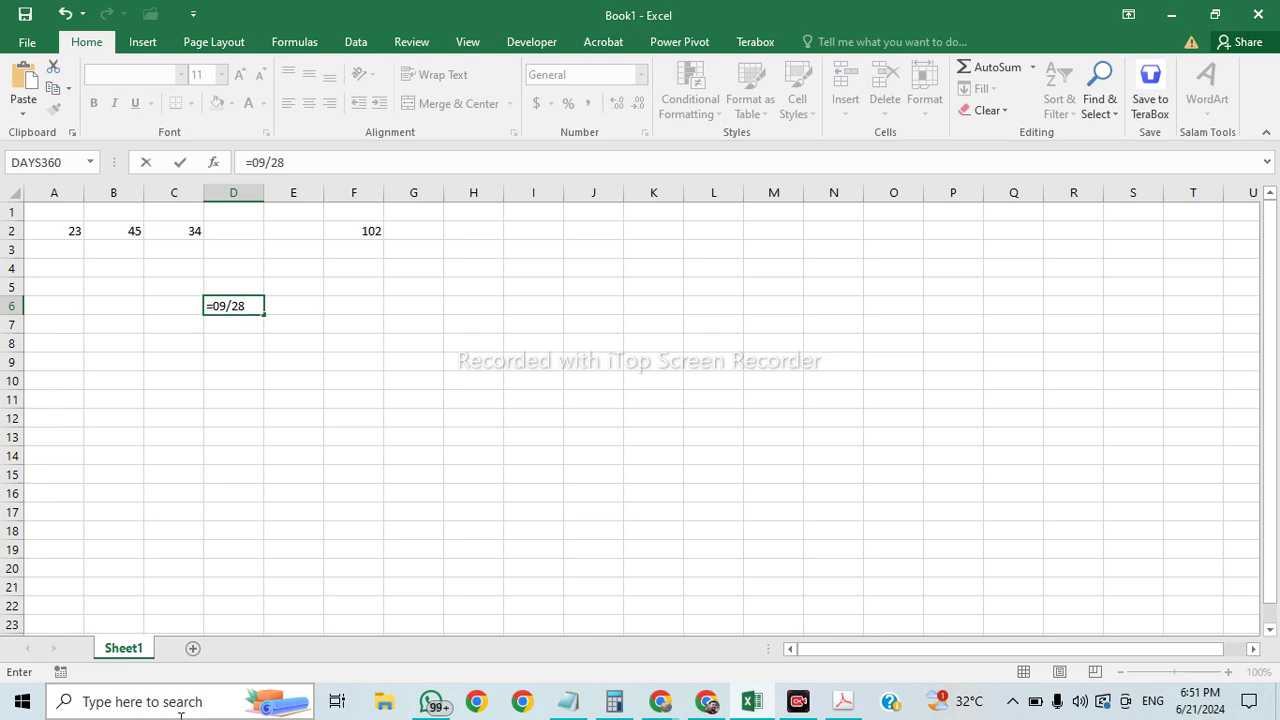
pyautogui.write('/1982')
pyautogui.press('Tab')
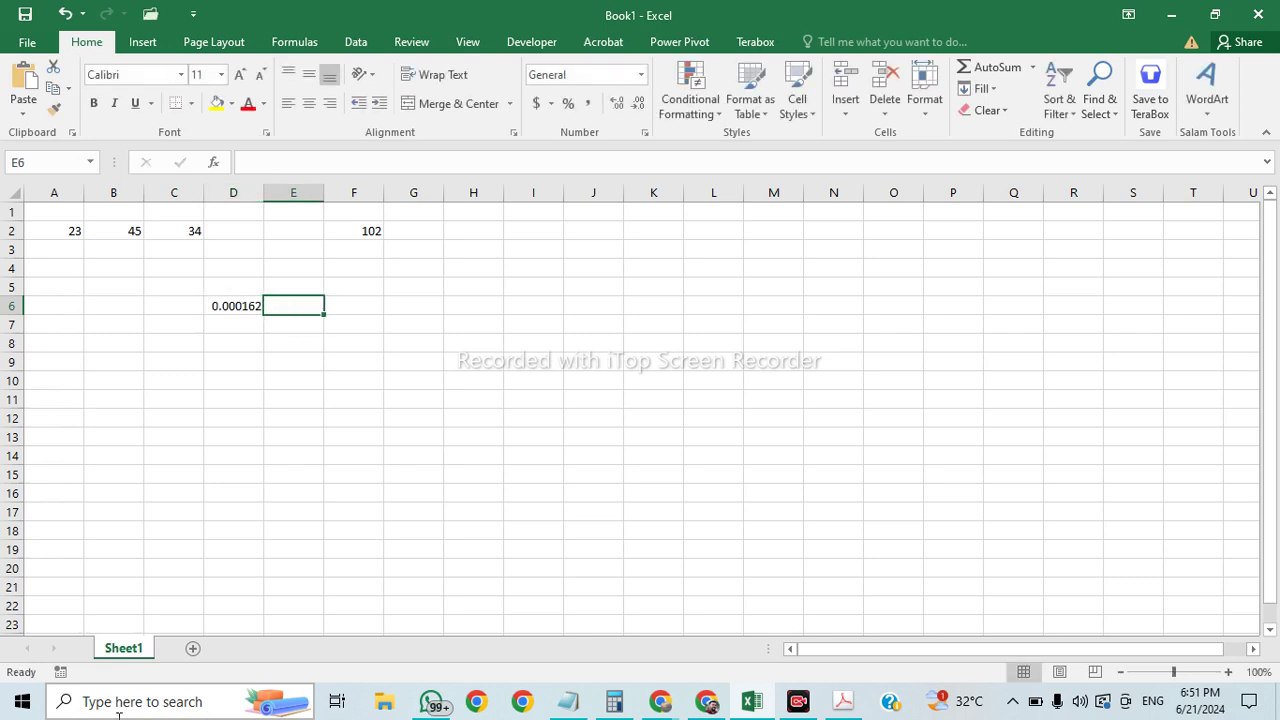
# Step: Format cell D6 as Short Date
pyautogui.click(250, 290)
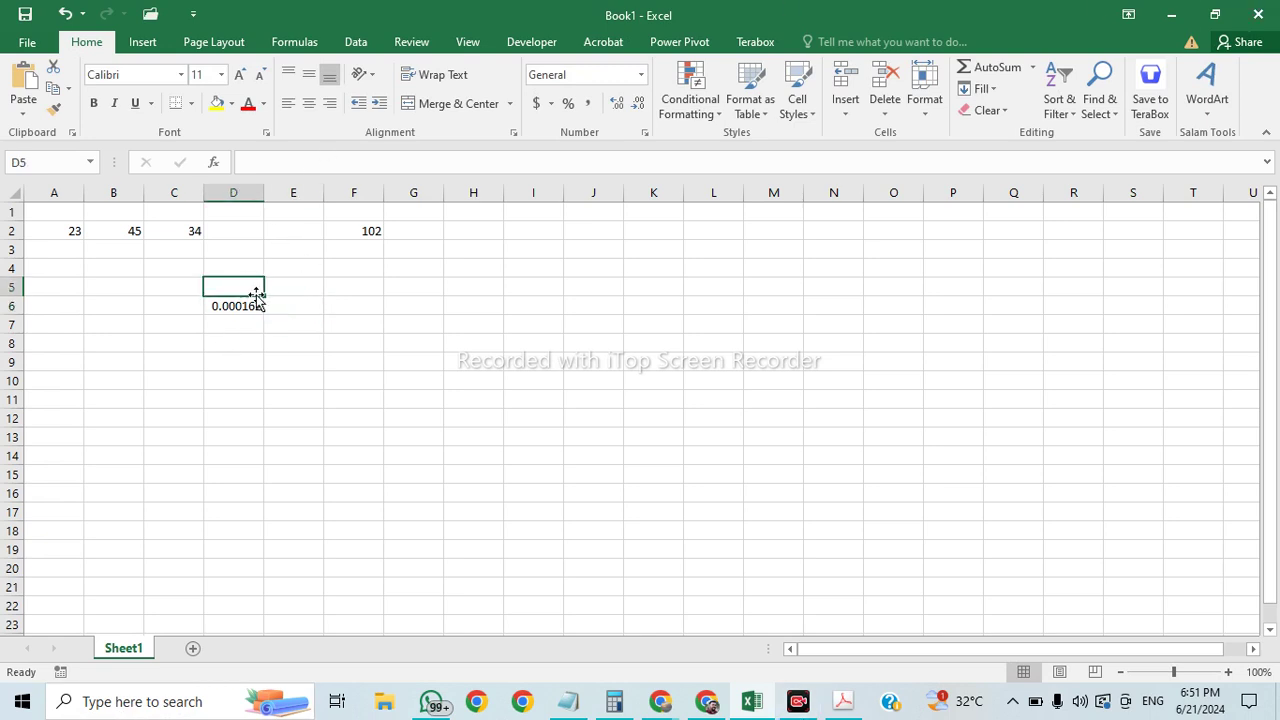
pyautogui.click(247, 302)
pyautogui.moveTo(251, 297)
pyautogui.mouseDown()
pyautogui.moveTo(450, 289)
pyautogui.moveTo(238, 308)
pyautogui.mouseUp()
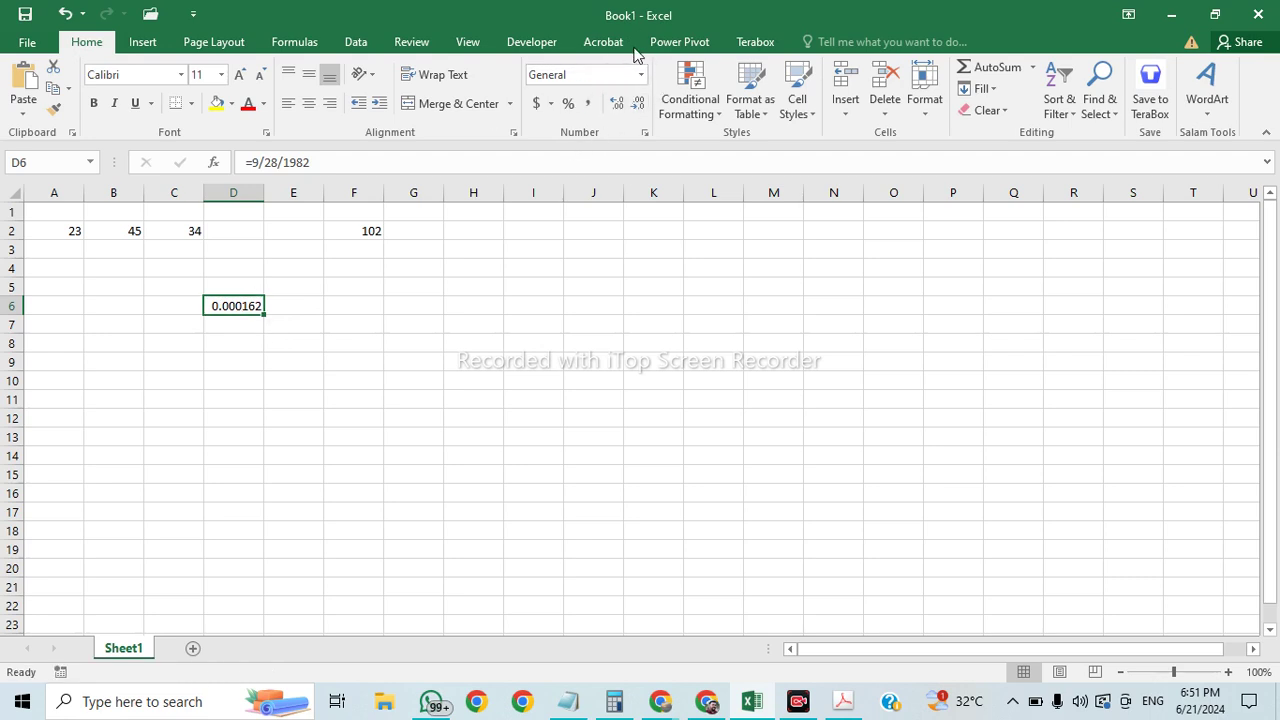
pyautogui.click(641, 75)
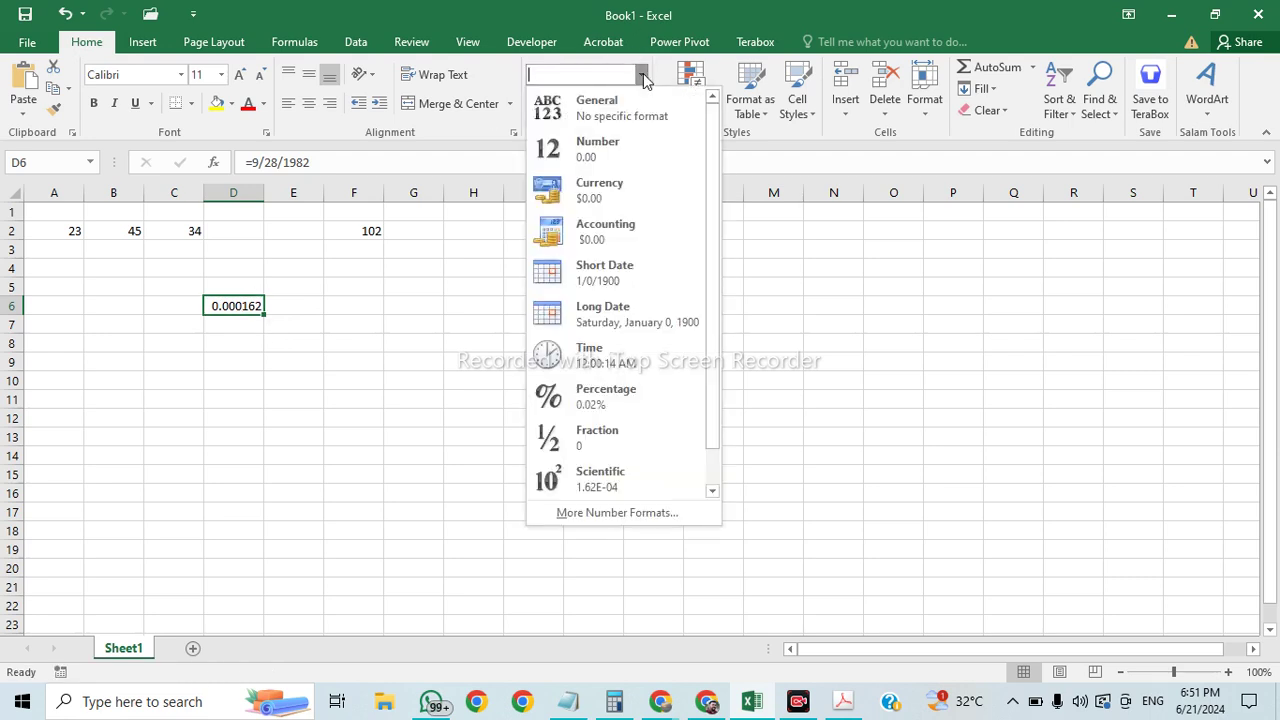
pyautogui.click(633, 289)
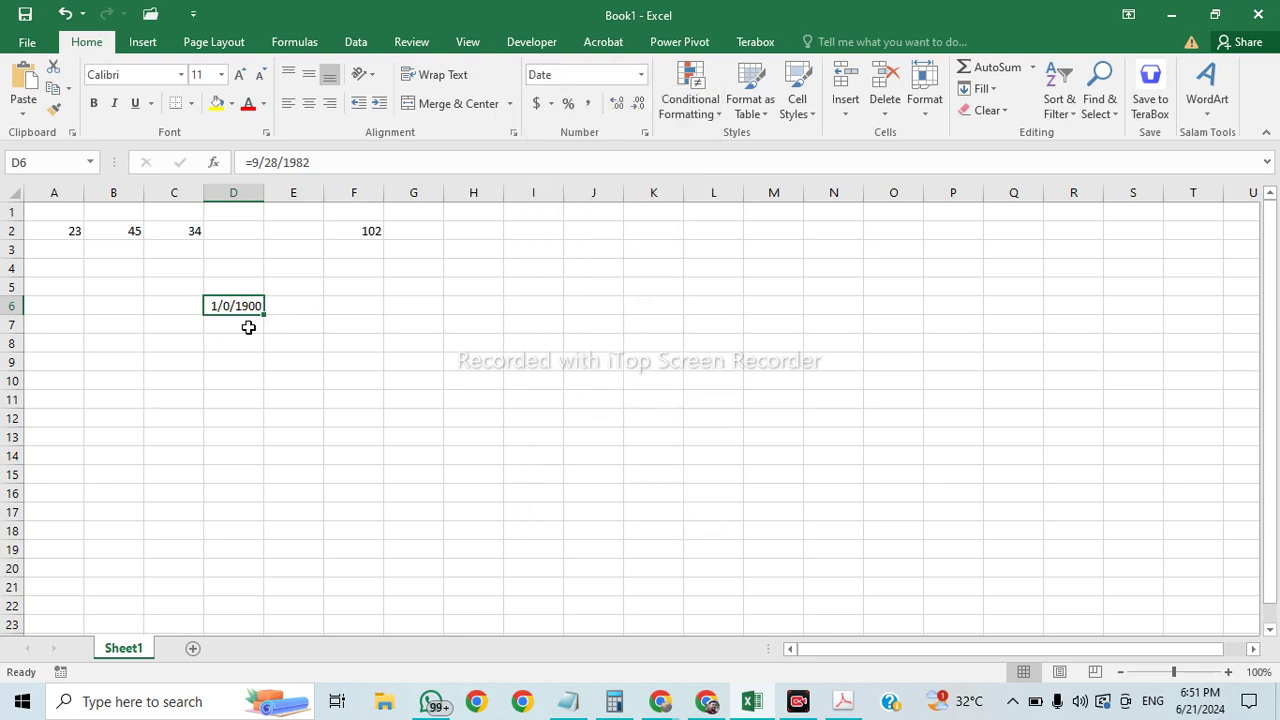
# Step: Remove the leading equals sign from the entry in D6 so it is a plain date
pyautogui.click(258, 162)
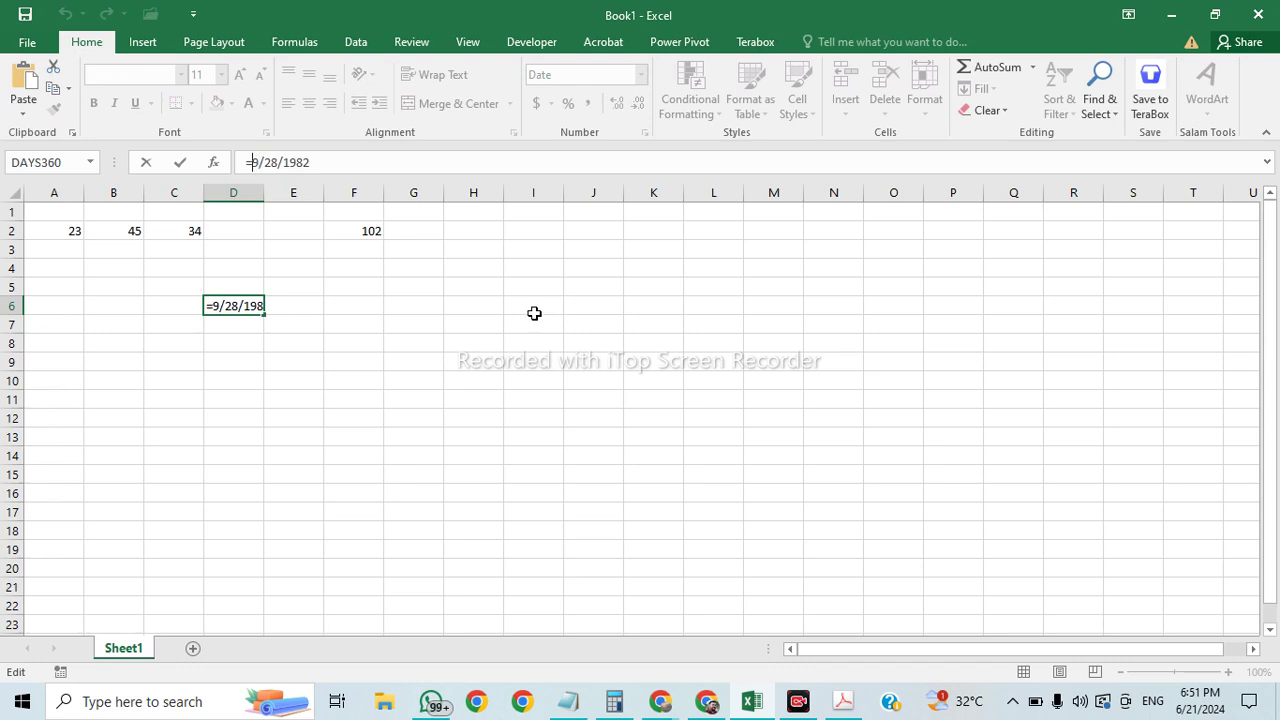
pyautogui.press('BackSpace')
pyautogui.click(503, 337)
pyautogui.click(247, 306)
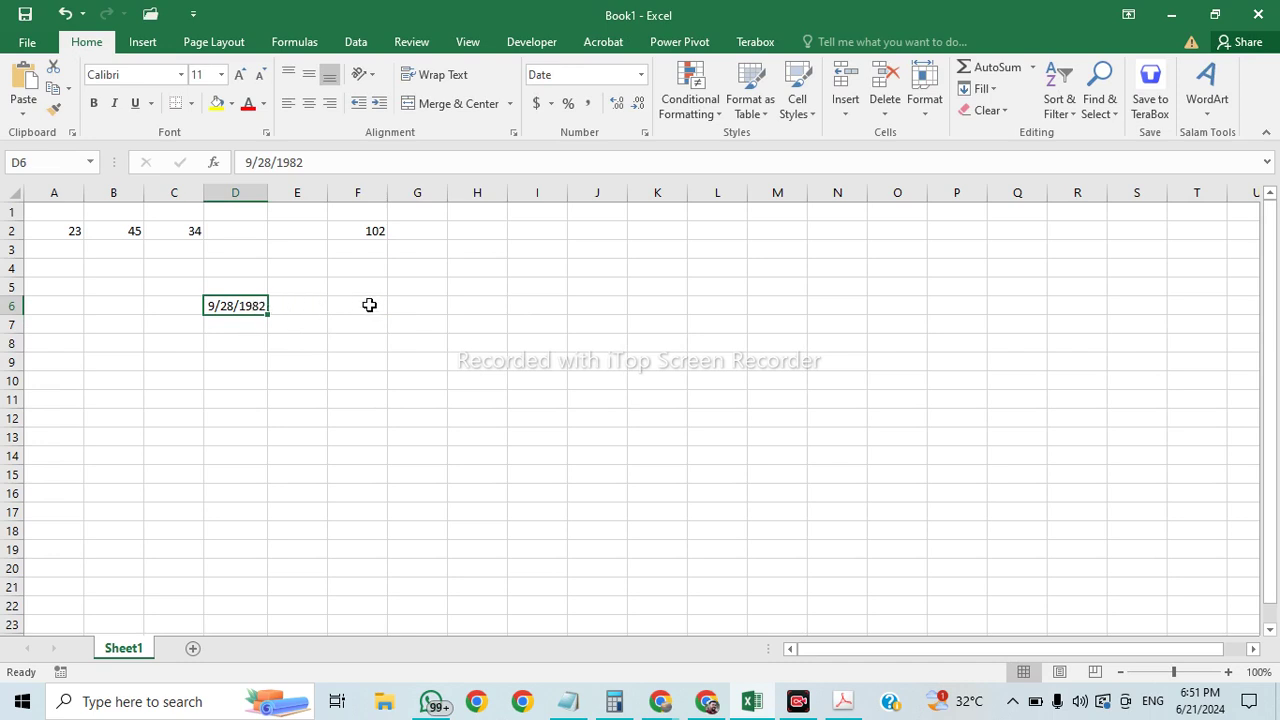
# Step: Enter the formula =NOW() in cell F6
pyautogui.click(314, 309)
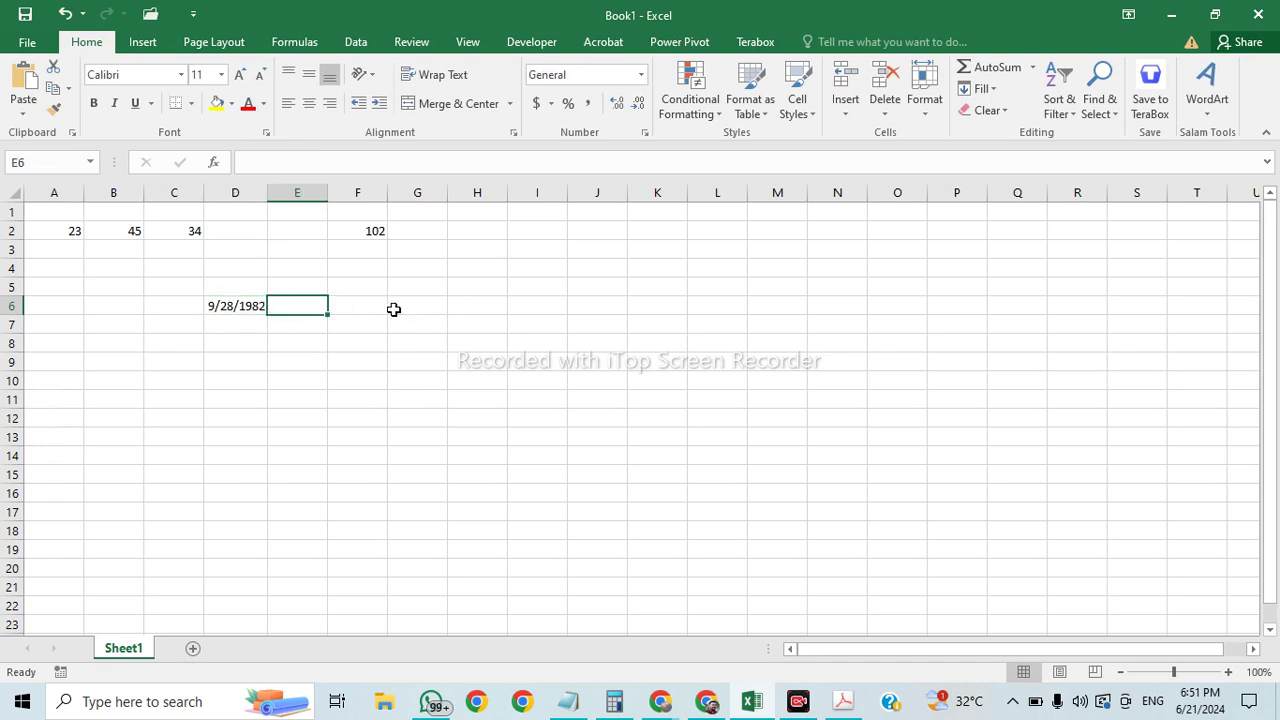
pyautogui.click(364, 309)
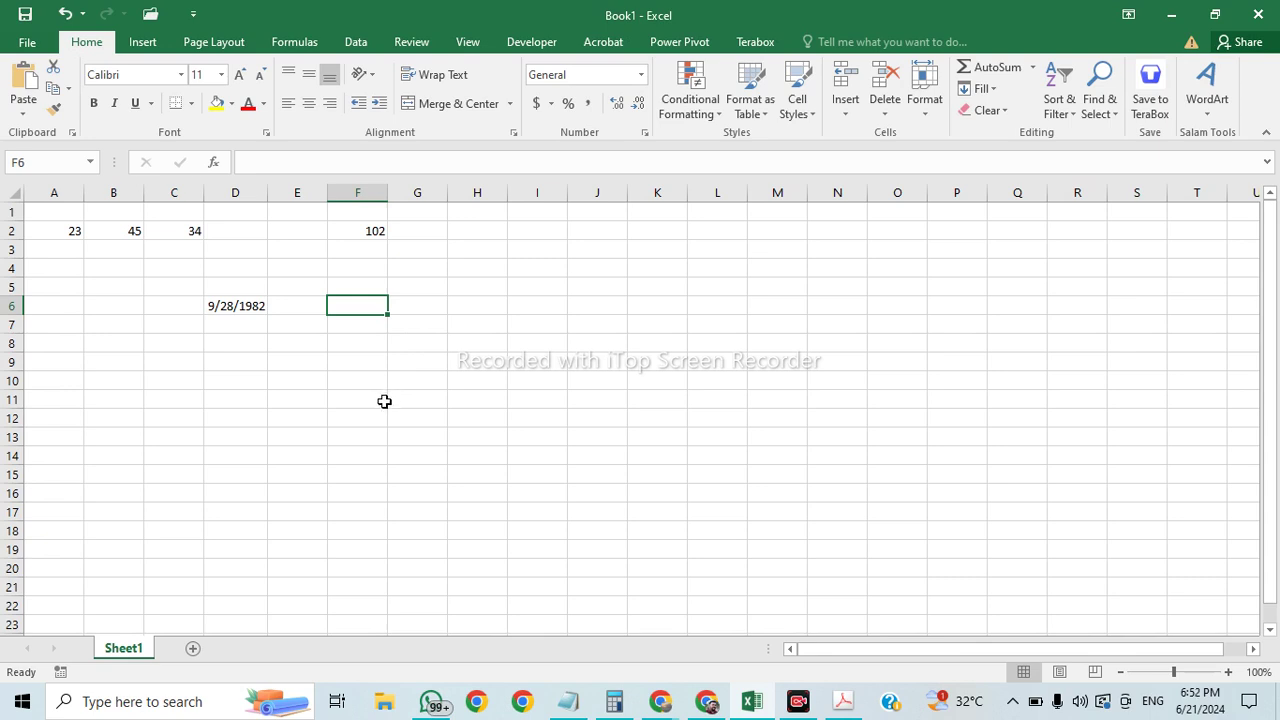
pyautogui.write('=')
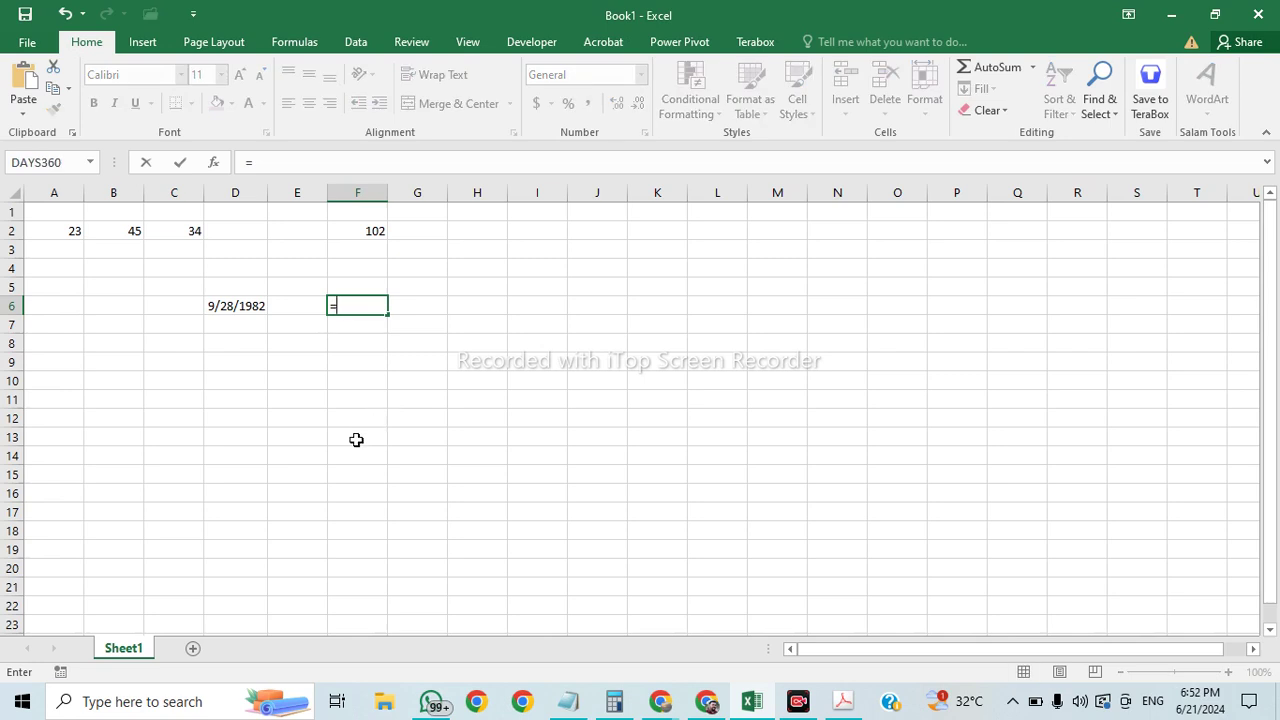
pyautogui.write('now')
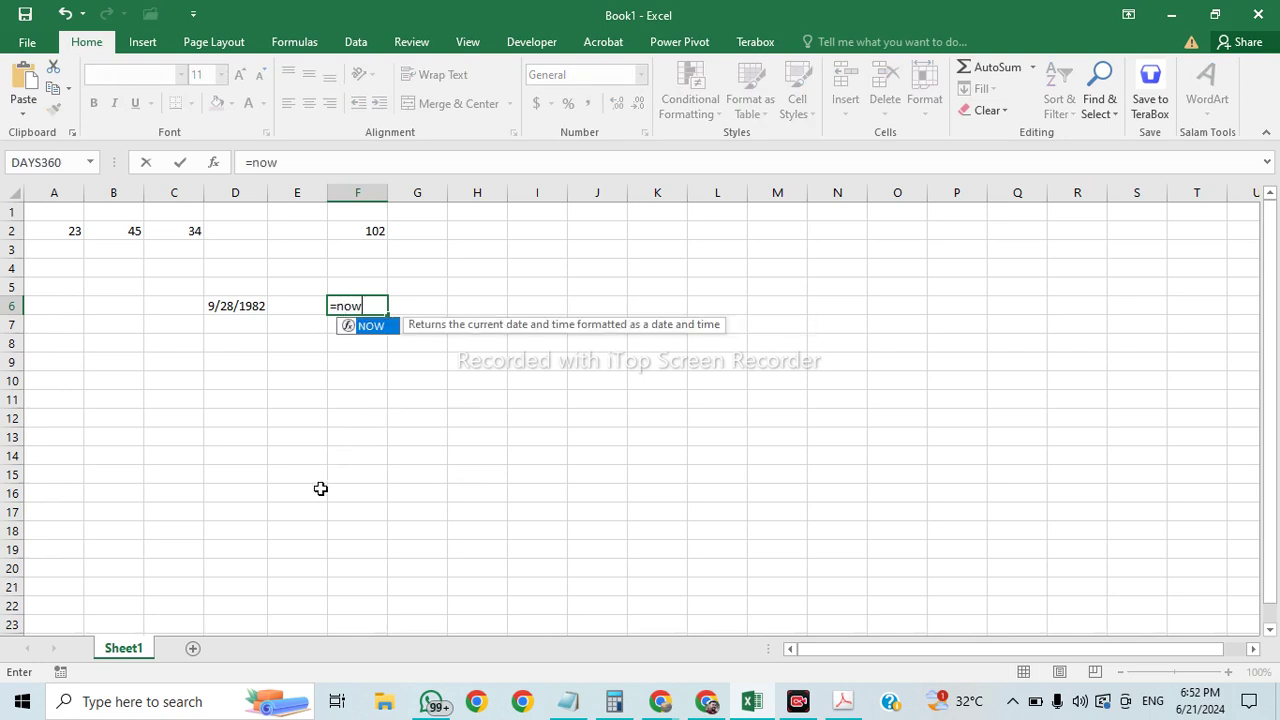
pyautogui.write('()')
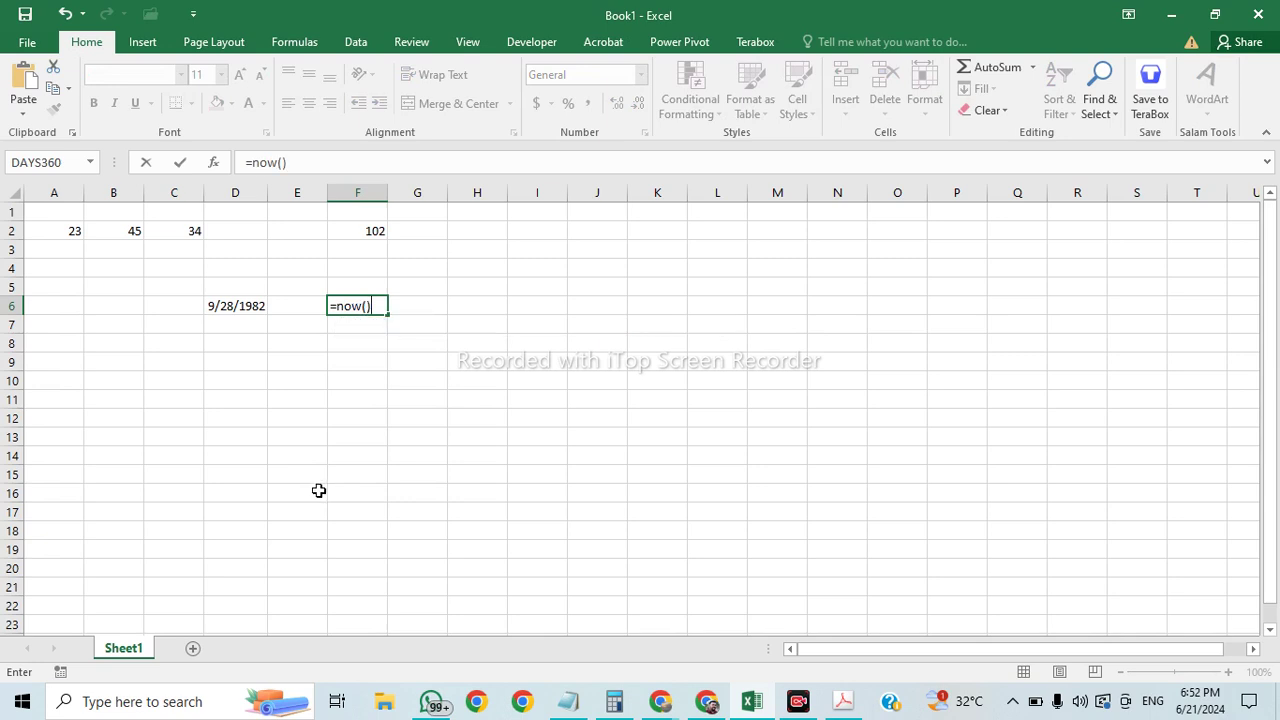
pyautogui.press('Return')
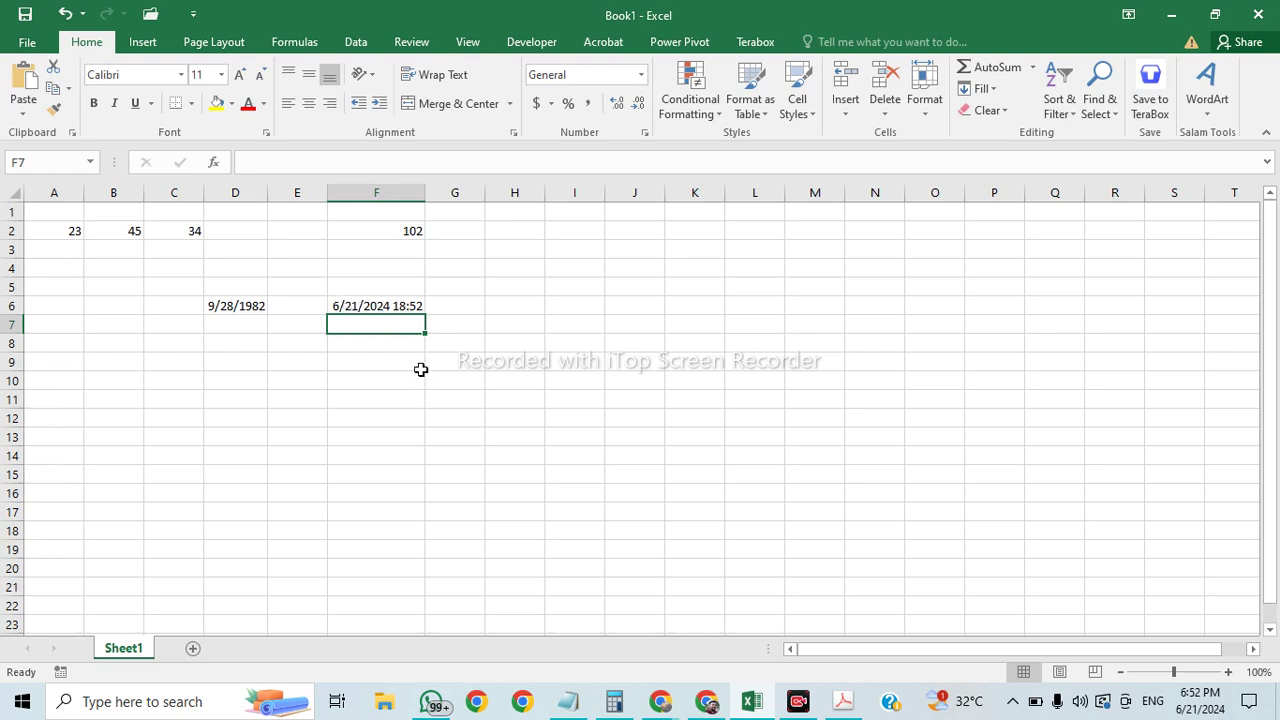
pyautogui.click(410, 300)
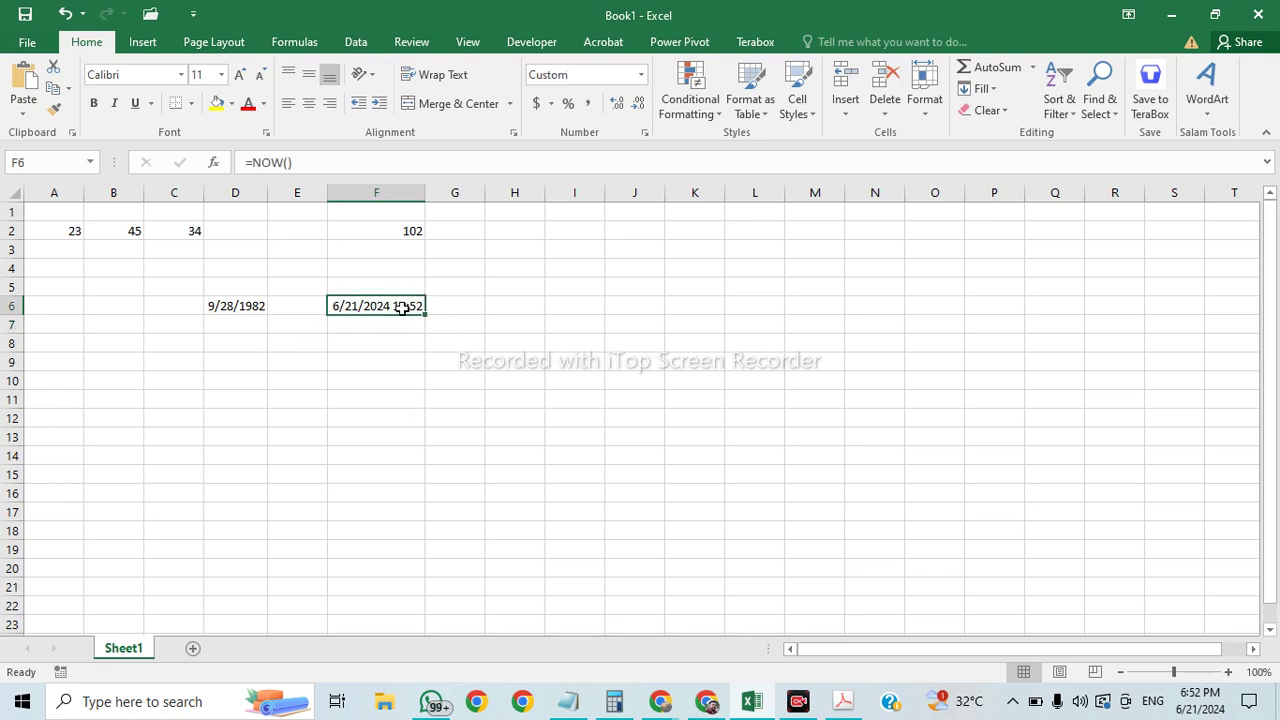
# Step: Enter the formula =TODAY() in cell E8 and widen column E
pyautogui.click(309, 345)
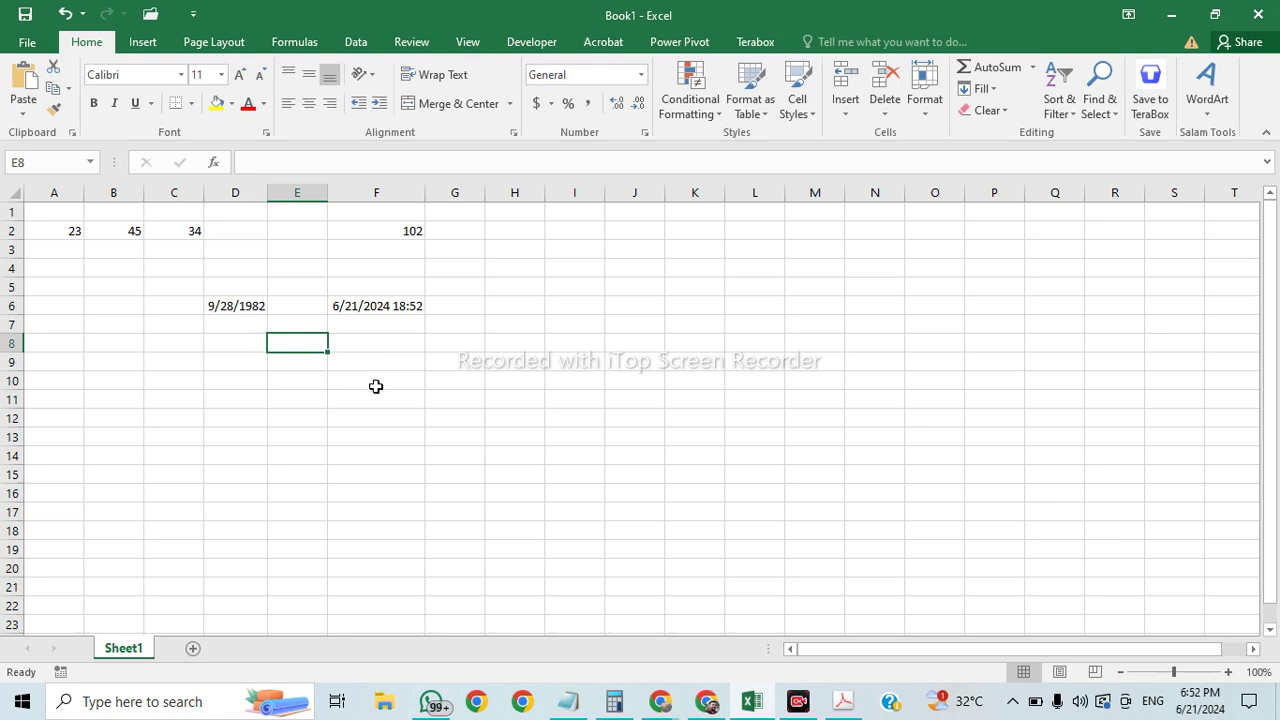
pyautogui.write('=today')
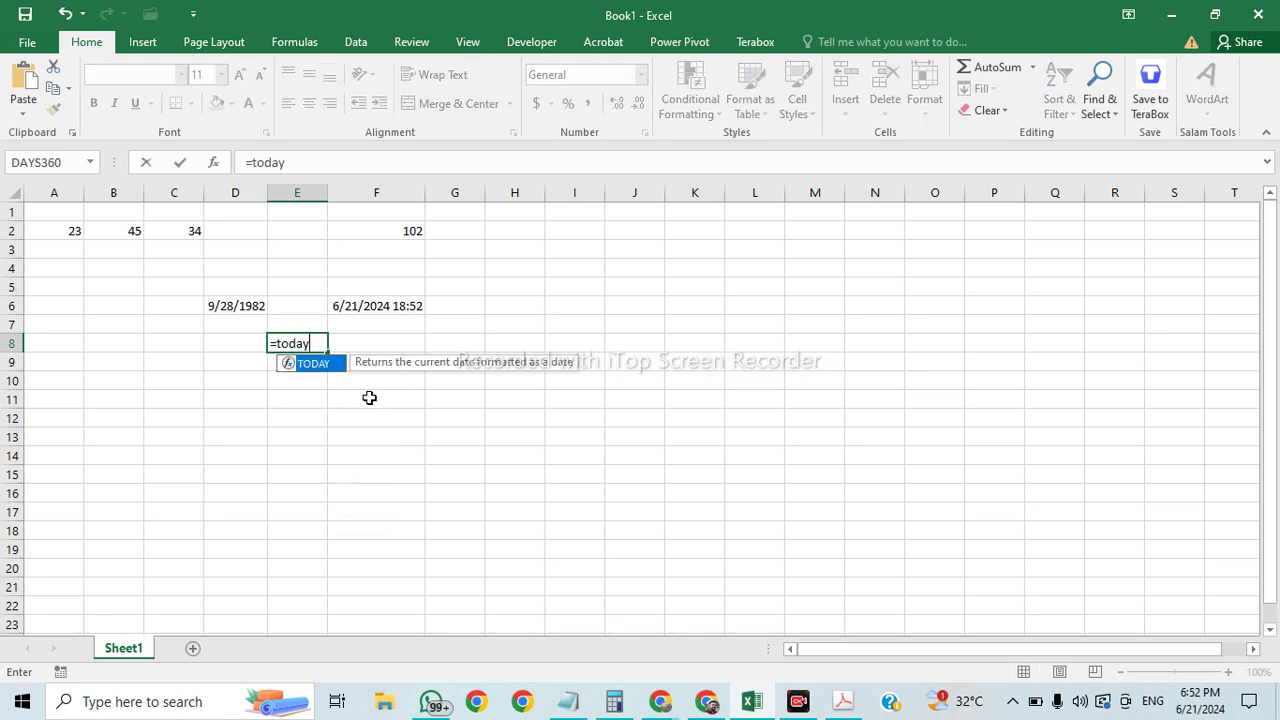
pyautogui.write('()')
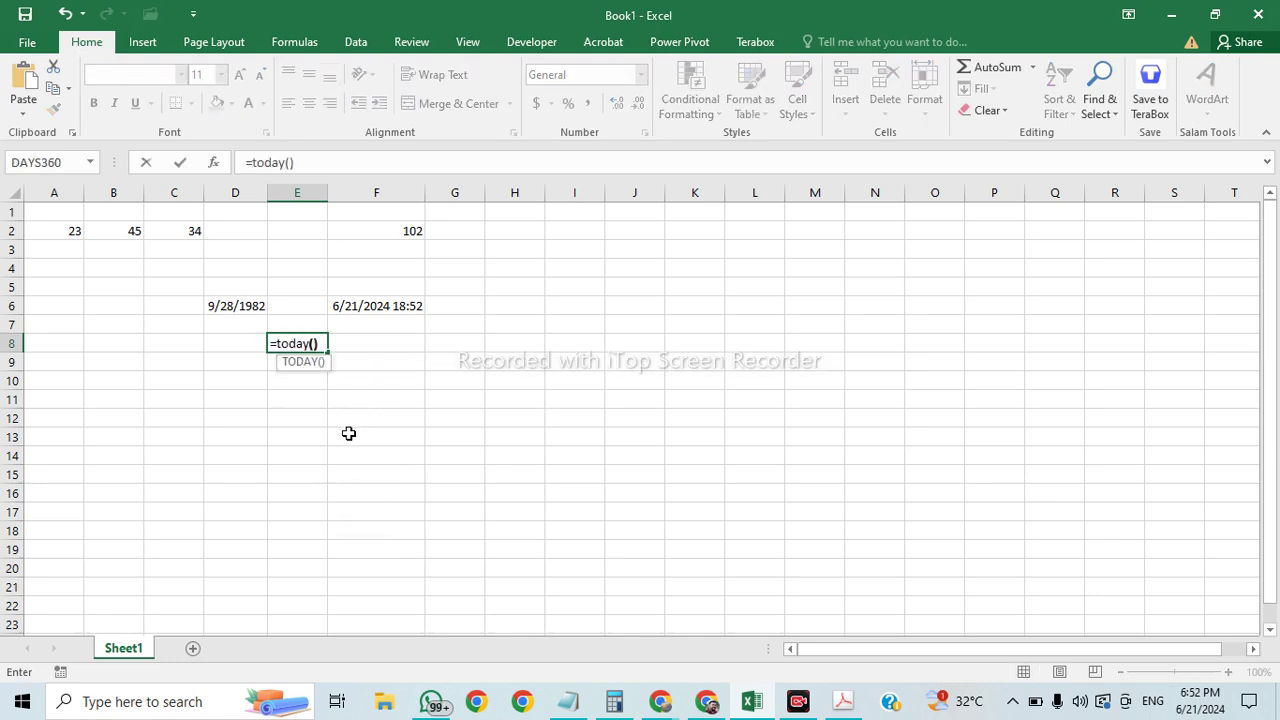
pyautogui.press('Return')
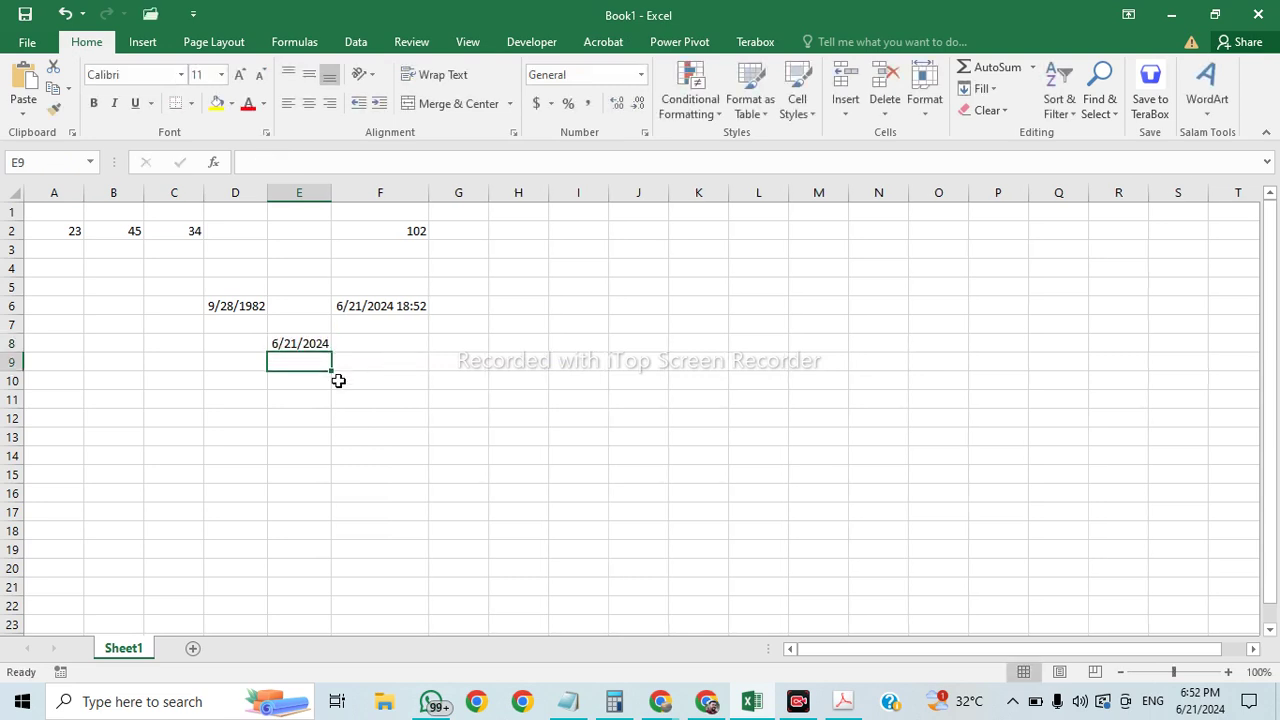
pyautogui.moveTo(336, 202); pyautogui.dragTo(373, 200)
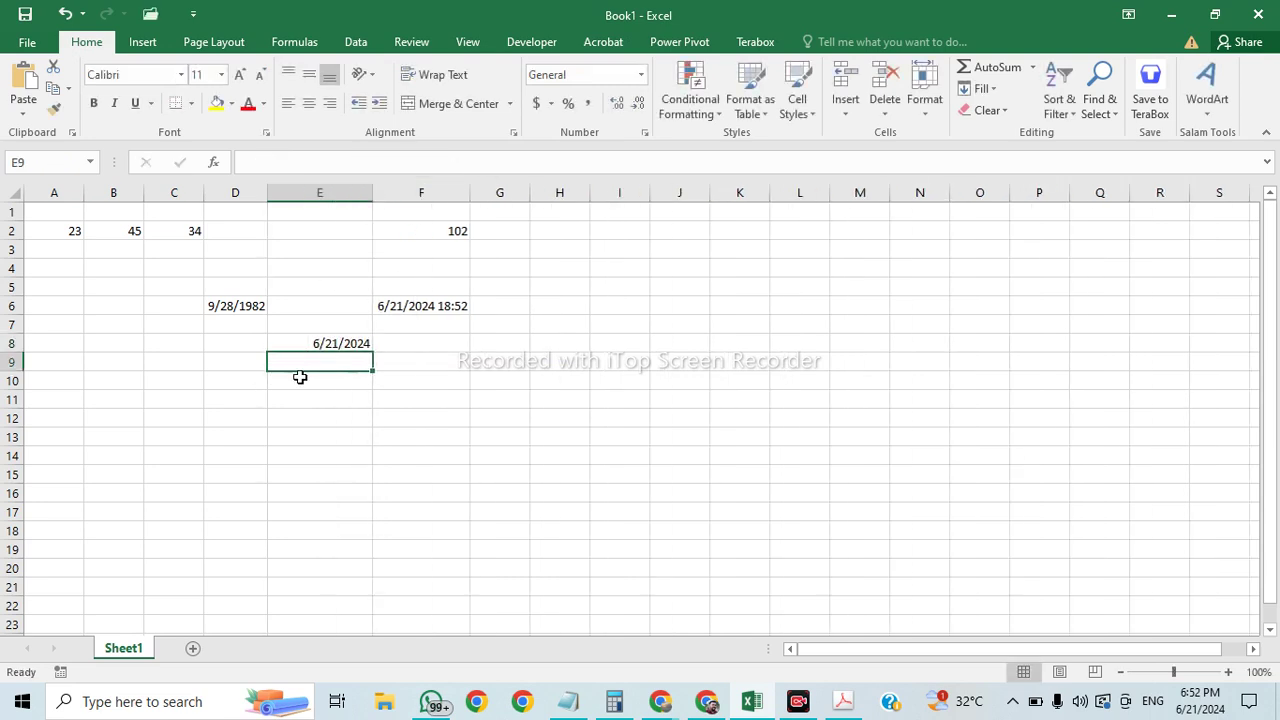
# Step: Move the TODAY formula from E8 to E6 beside the start date and clear the NOW formula from F6
pyautogui.click(320, 342)
pyautogui.moveTo(331, 337); pyautogui.dragTo(334, 306)
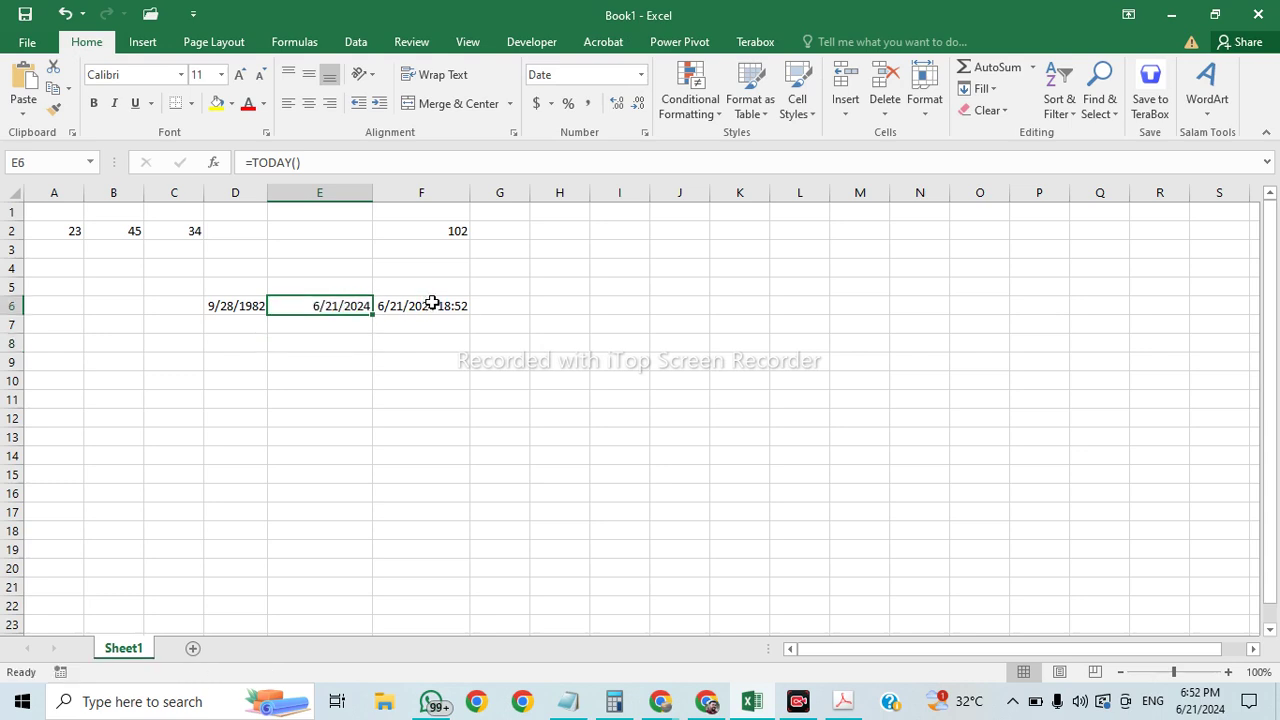
pyautogui.click(440, 306)
pyautogui.press('Delete')
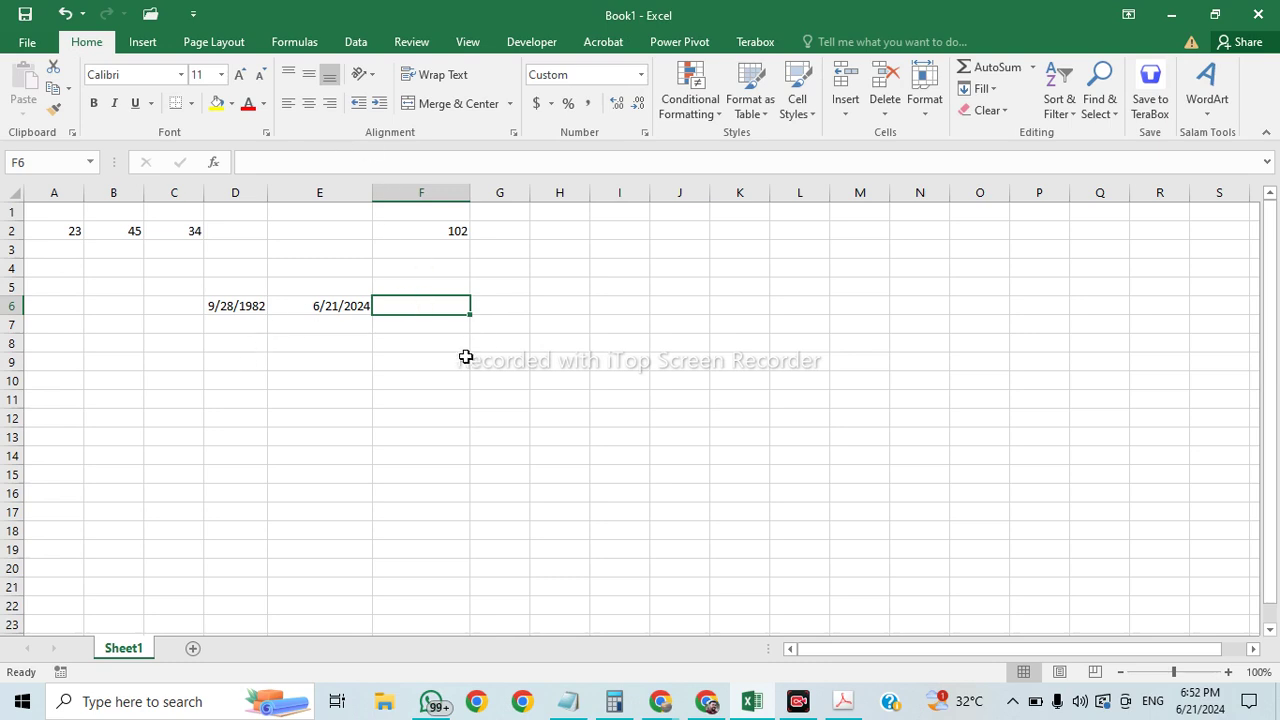
# Step: Try to enter =days360 without any arguments in cell F6
pyautogui.click(383, 162)
pyautogui.write('=')
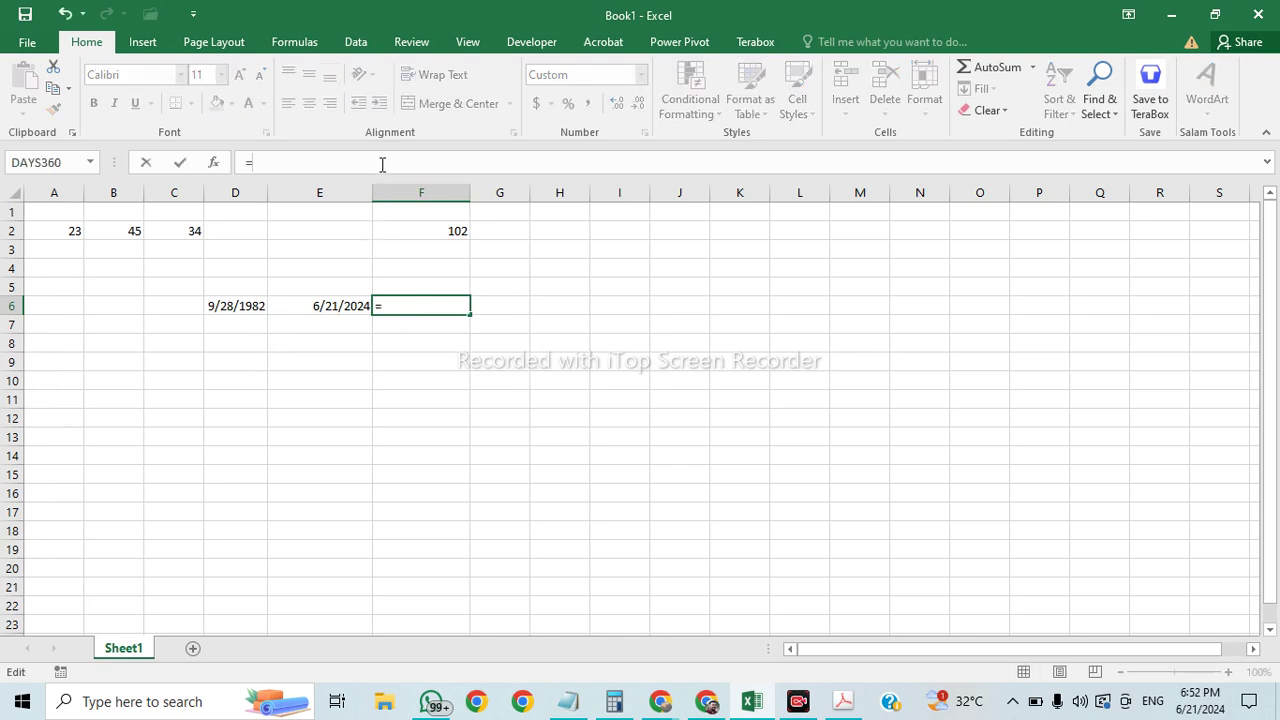
pyautogui.write('d')
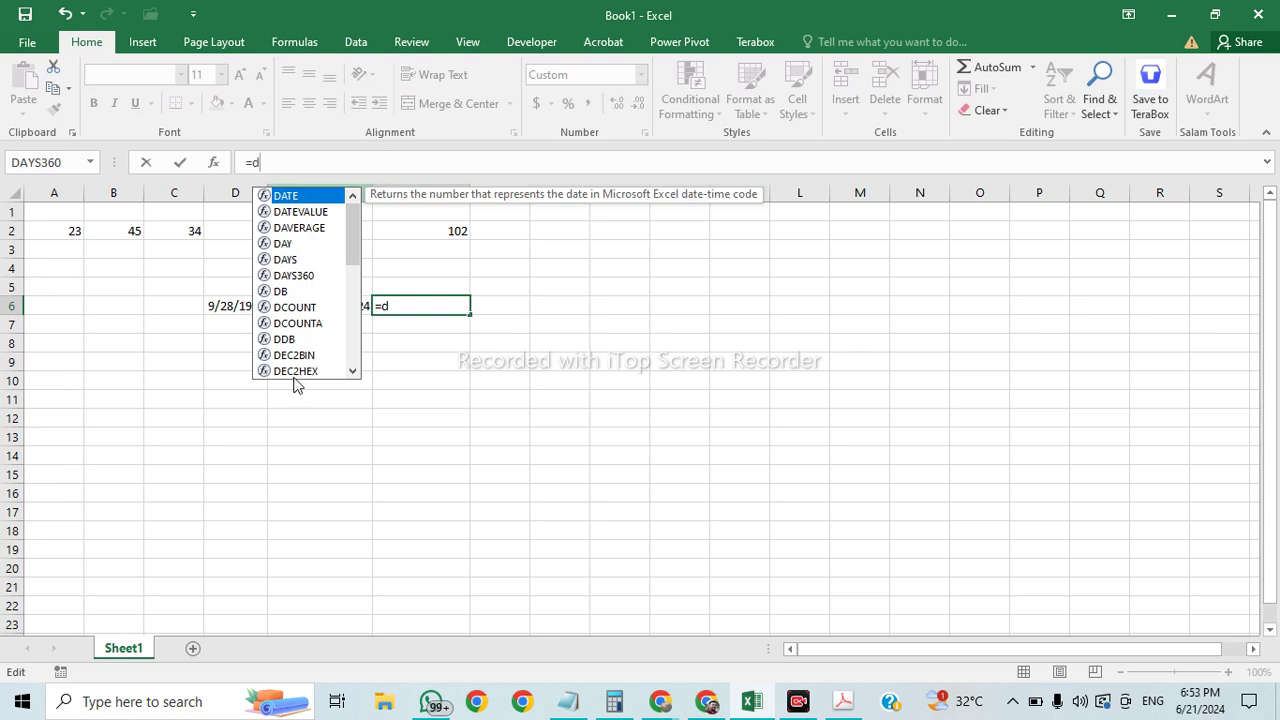
pyautogui.write('ay')
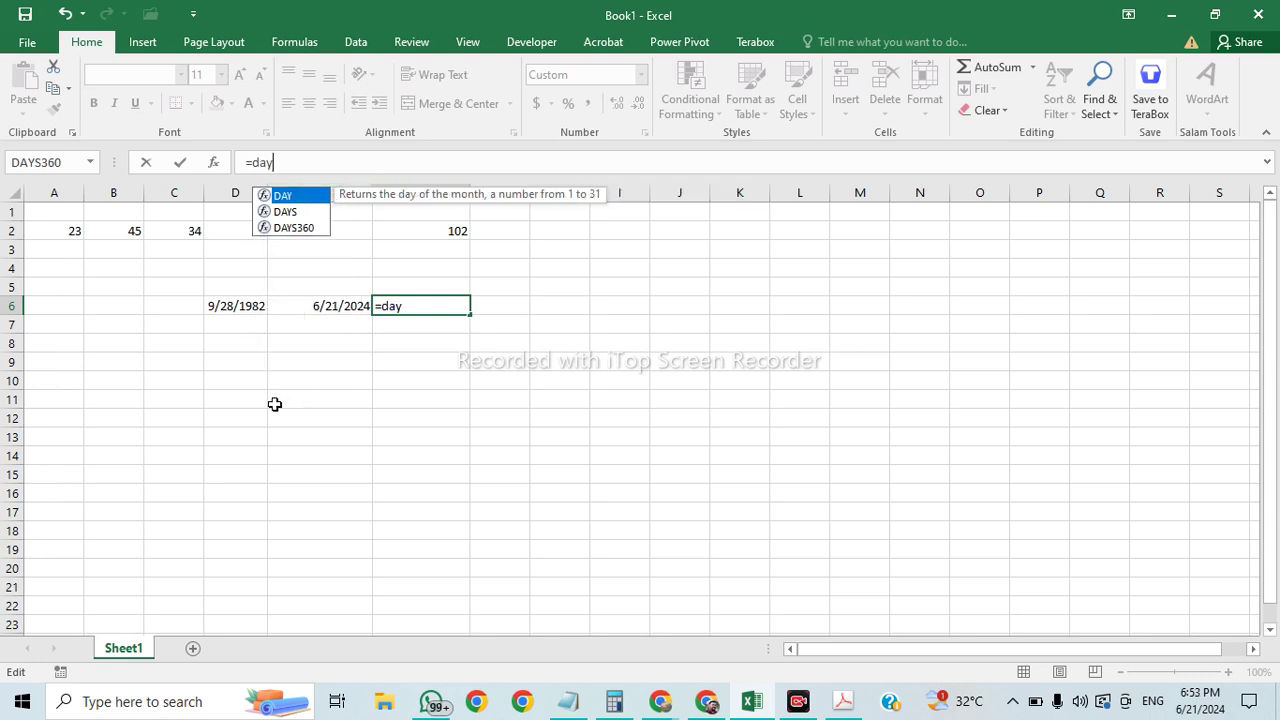
pyautogui.click(301, 227)
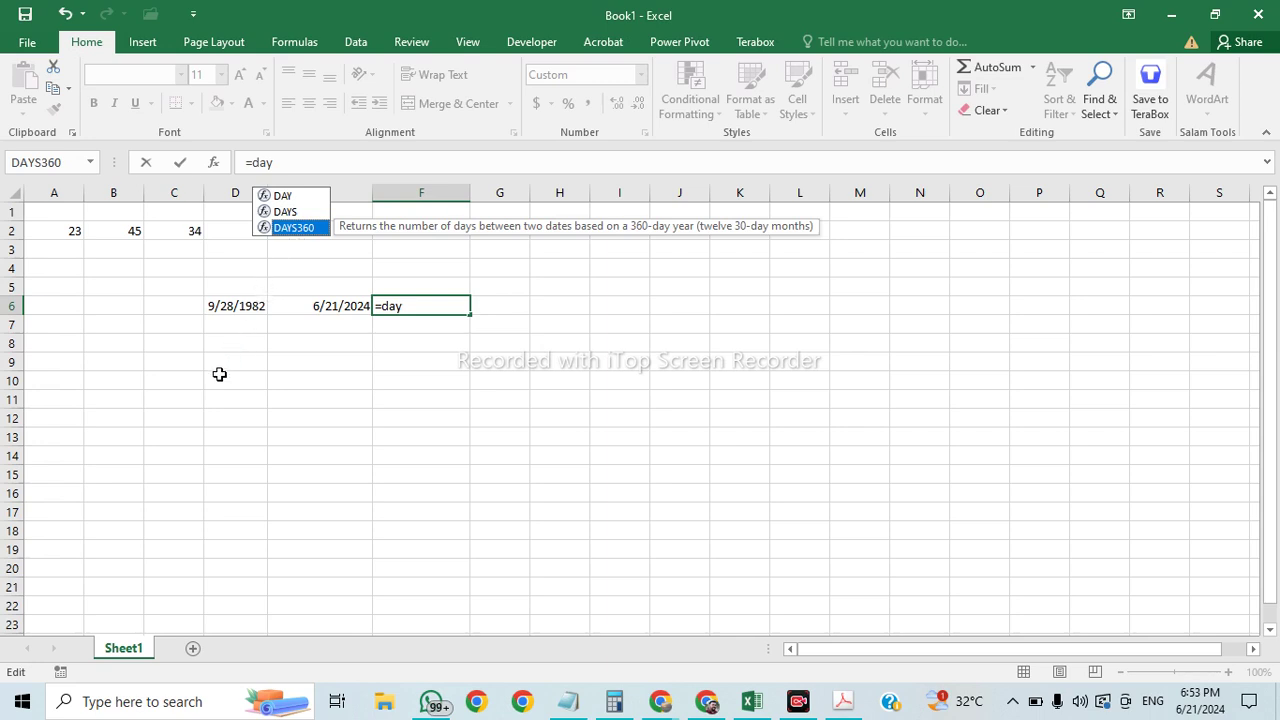
pyautogui.write('s')
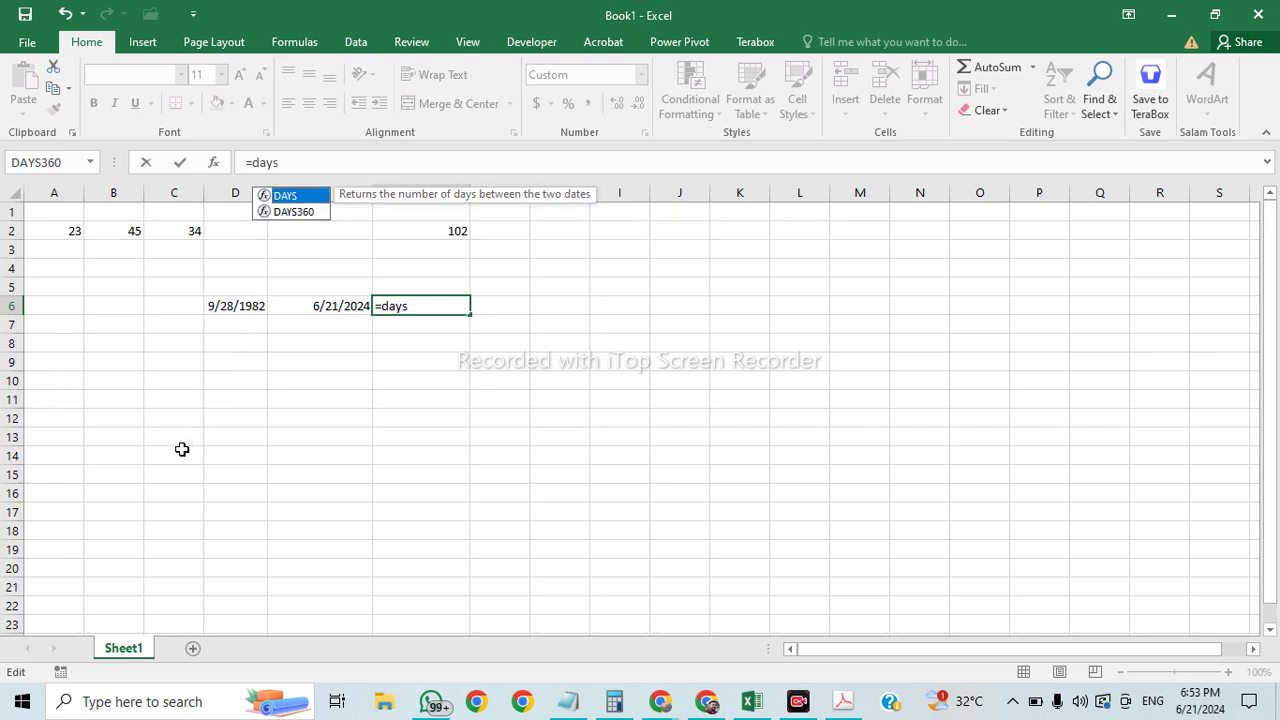
pyautogui.write('360')
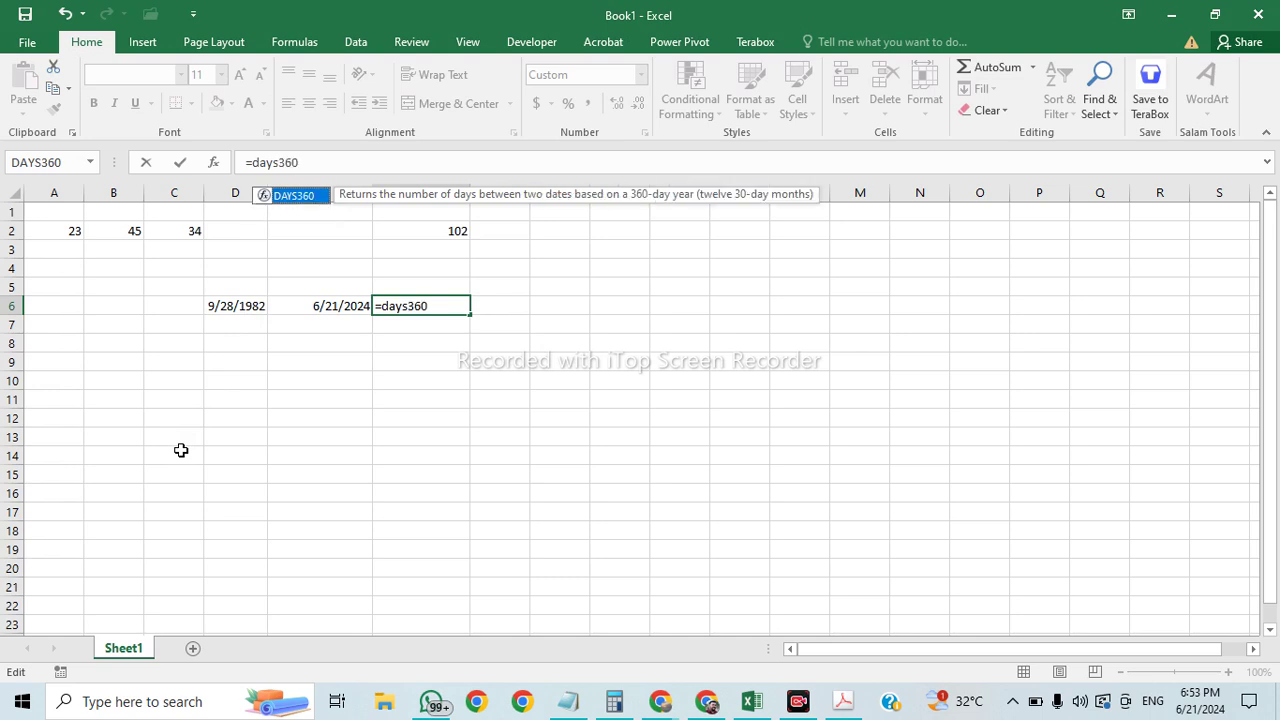
pyautogui.press('Return')
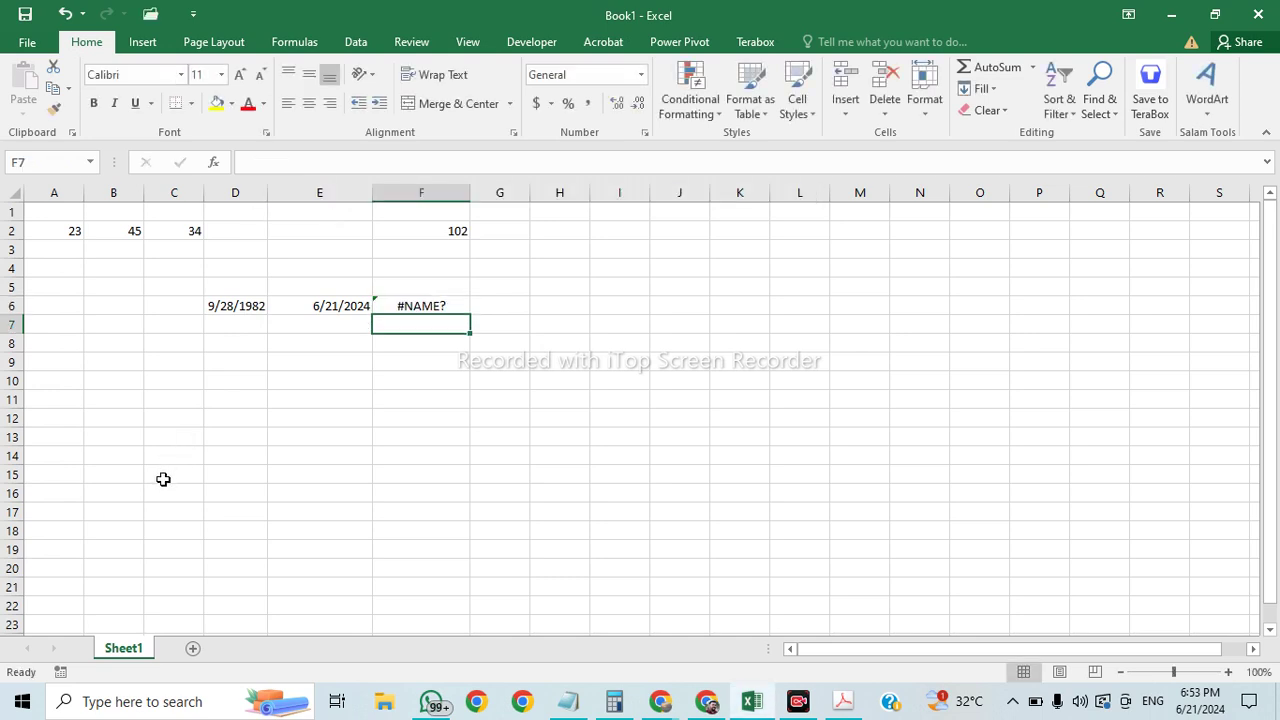
# Step: Replace the incomplete function name in cell F6 with the DAYS360 function, ready for its arguments
pyautogui.click(446, 307)
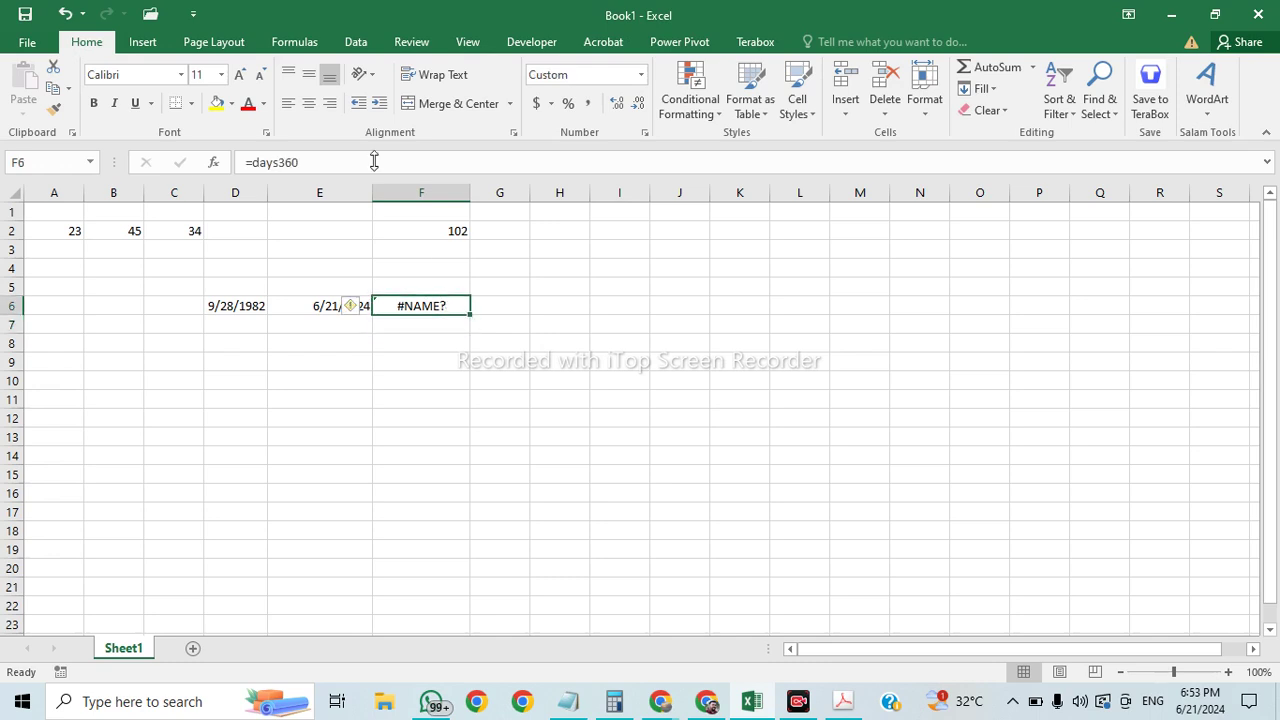
pyautogui.click(328, 157)
pyautogui.press('BackSpace')
pyautogui.press('BackSpace')
pyautogui.press('BackSpace')
pyautogui.press('BackSpace')
pyautogui.press('BackSpace')
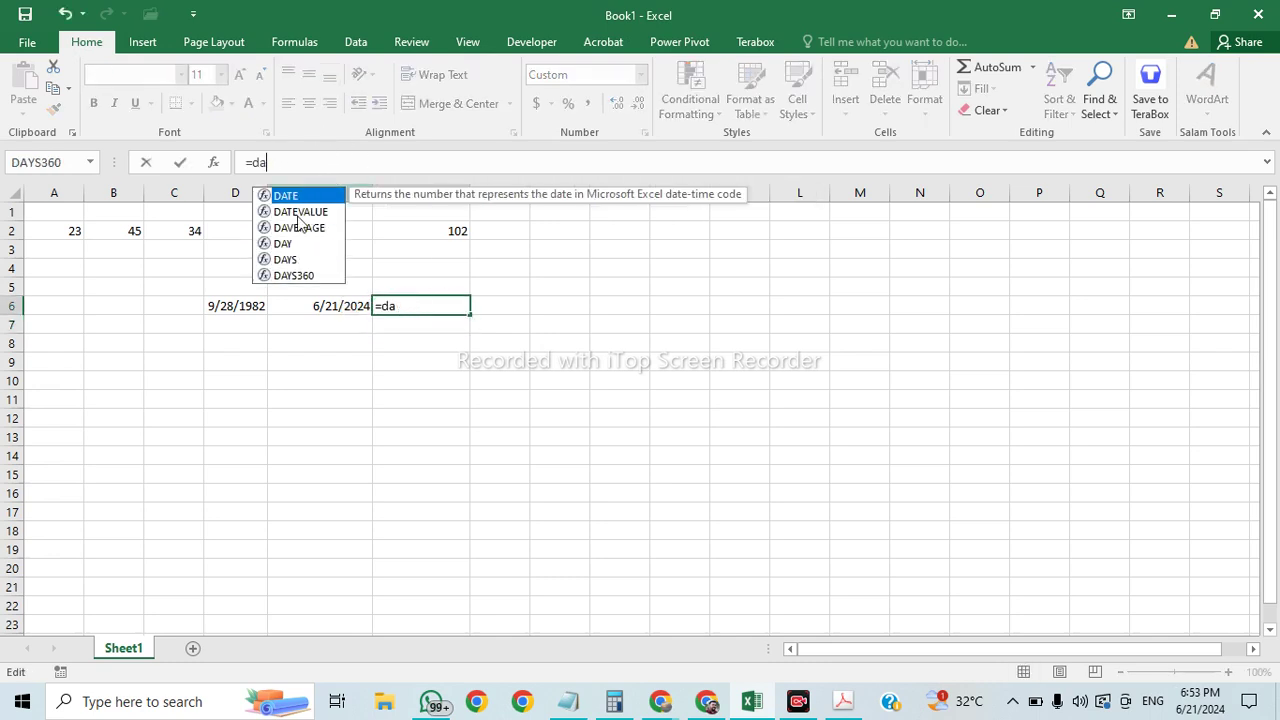
pyautogui.click(298, 278)
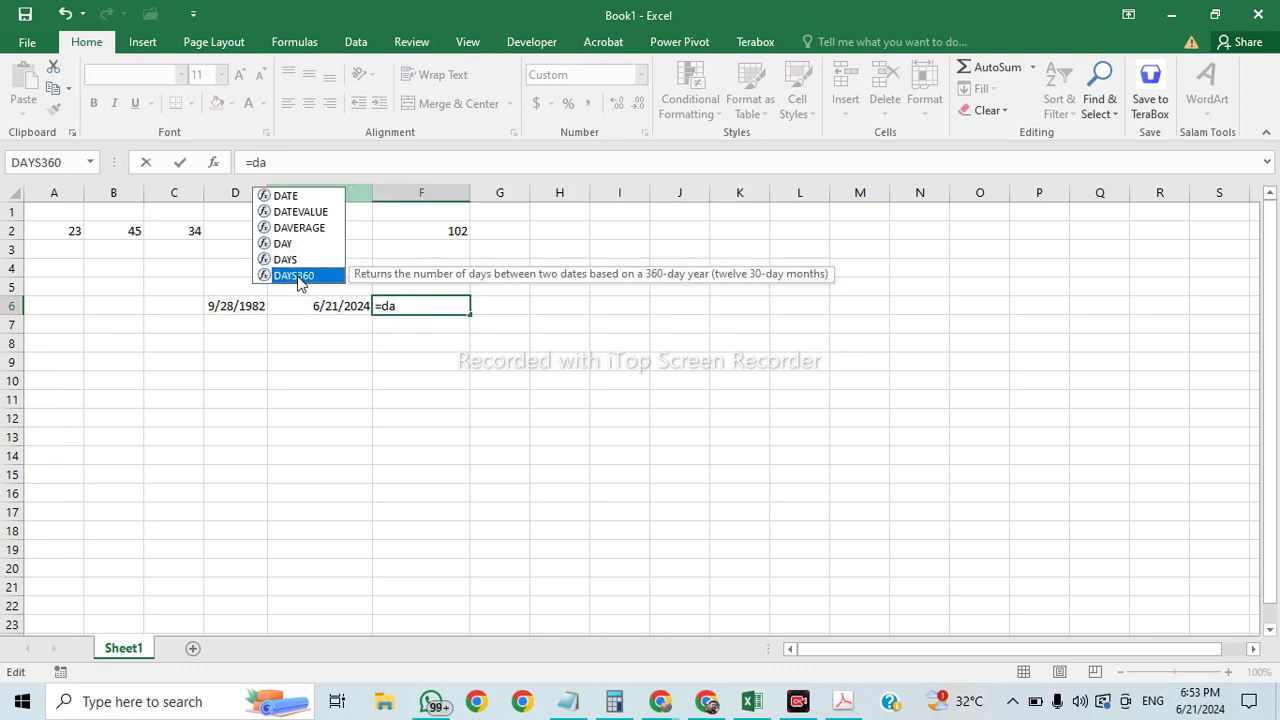
pyautogui.doubleClick(297, 276)
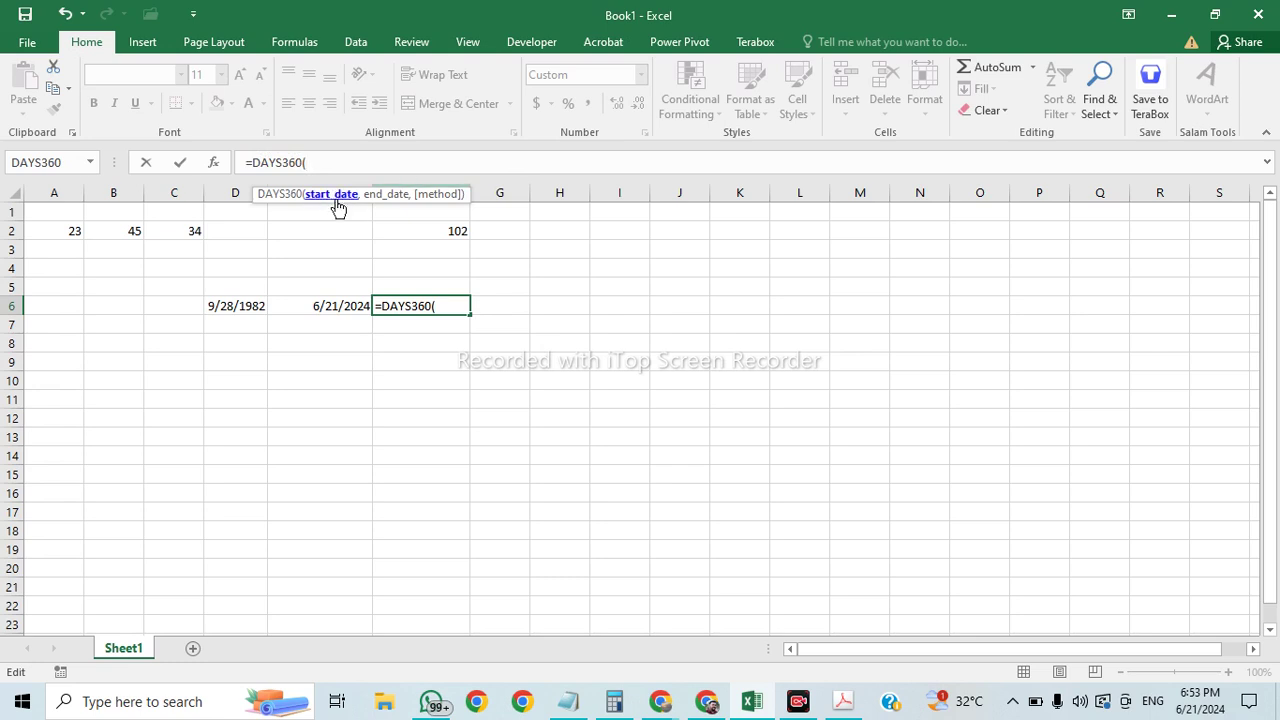
# Step: Complete the DAYS360 formula in F6 with start date D6, end date E6 and the method FALSE
pyautogui.click(235, 307)
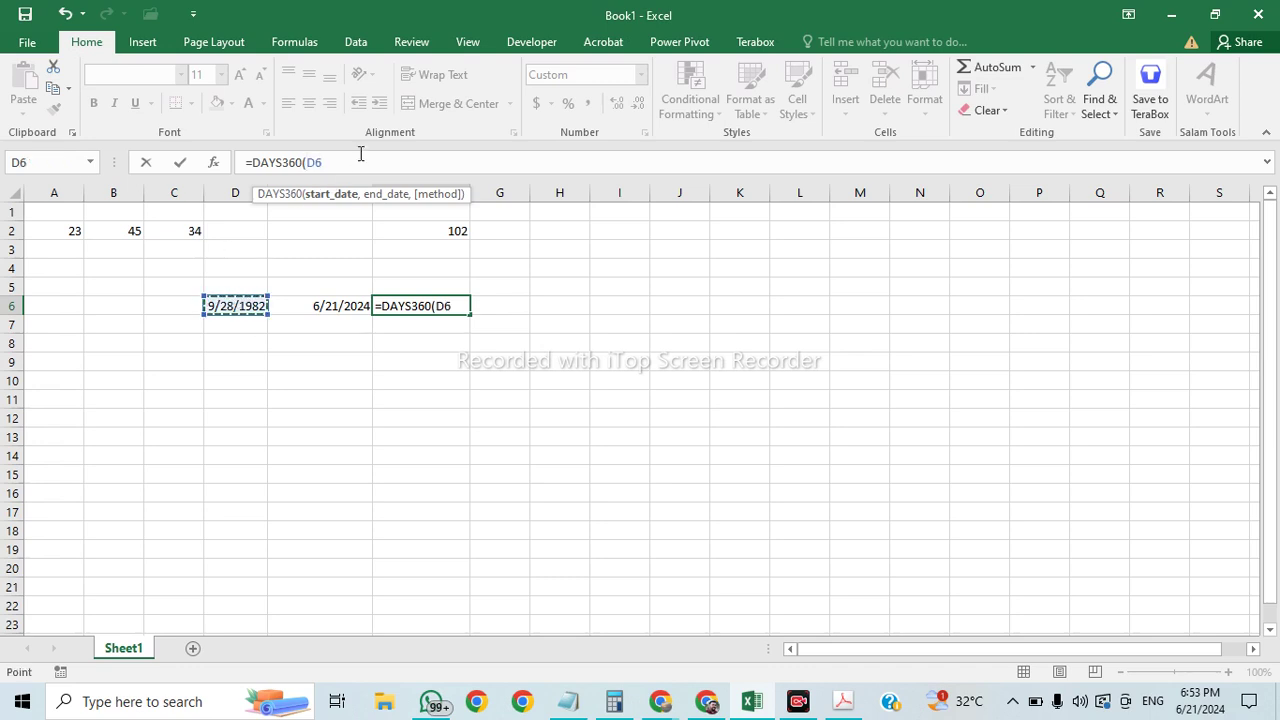
pyautogui.write(',')
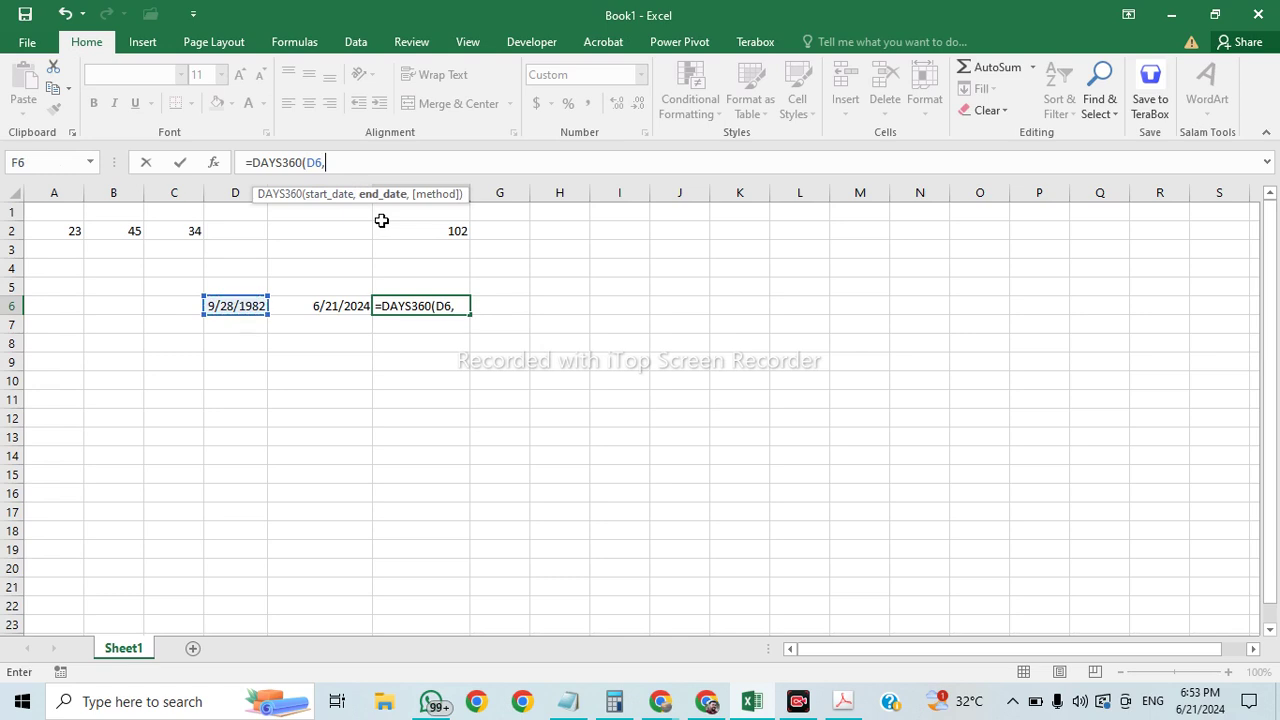
pyautogui.click(340, 305)
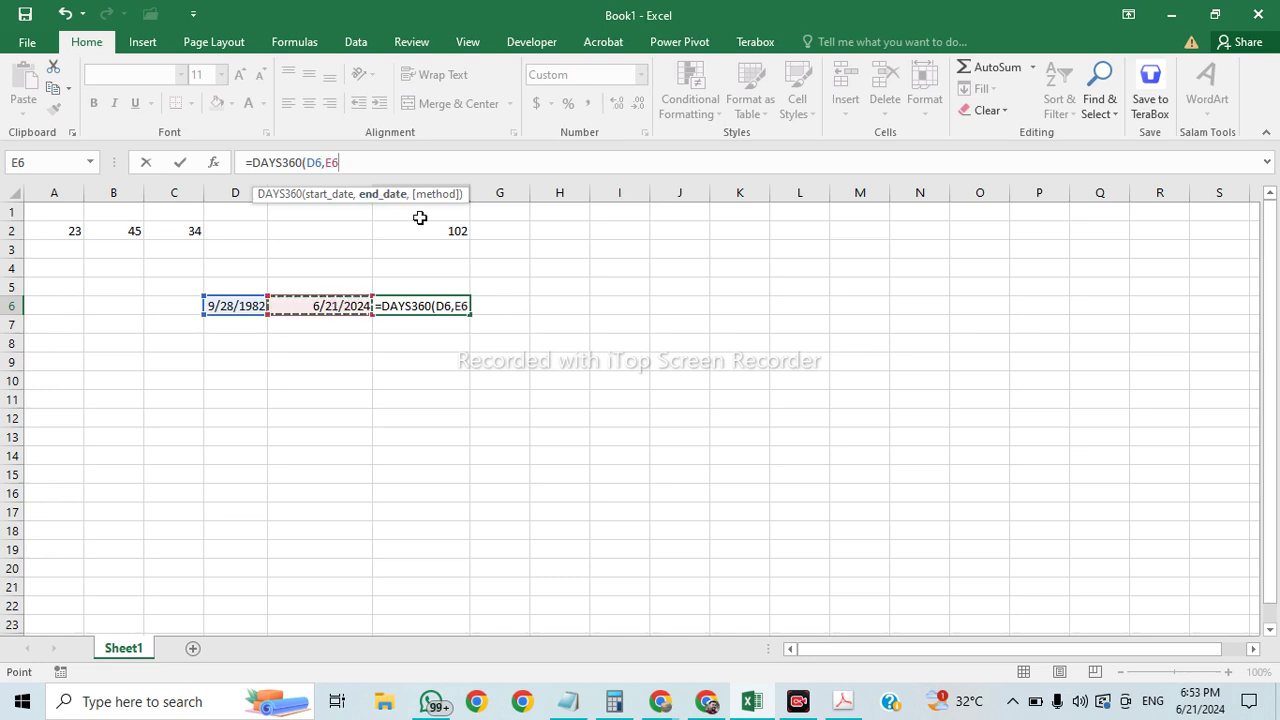
pyautogui.write(',')
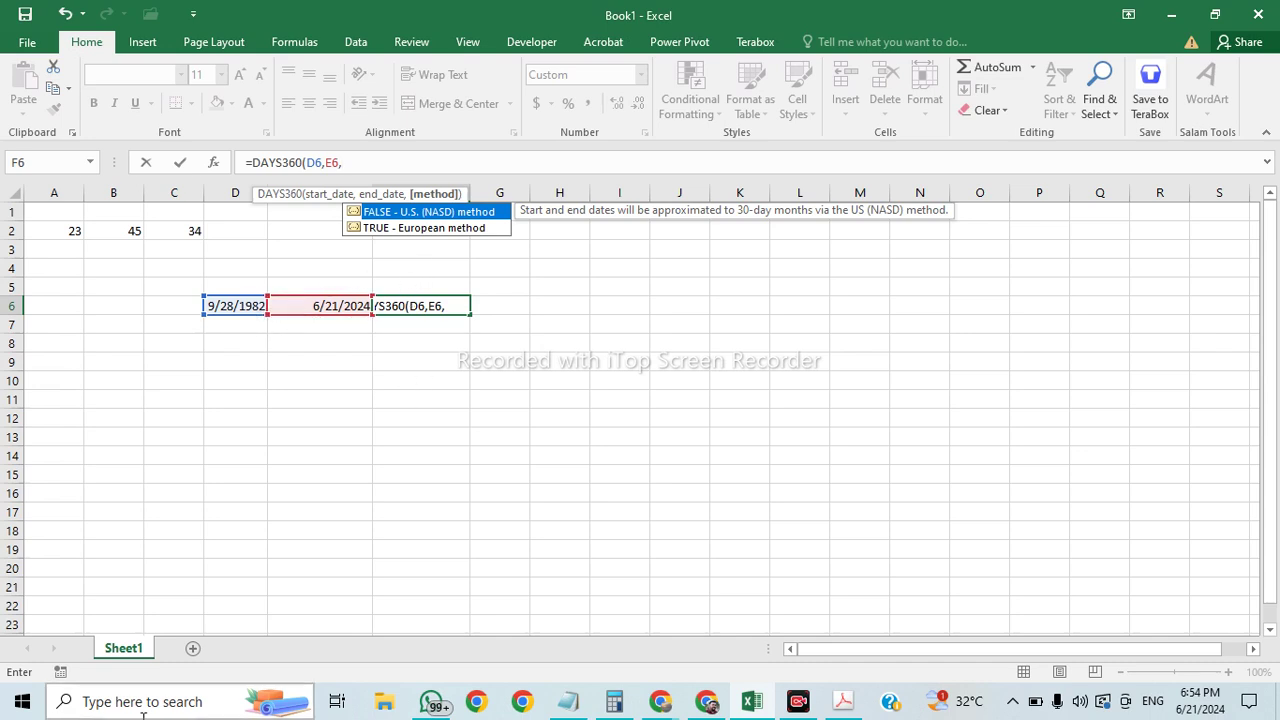
pyautogui.press('Escape')
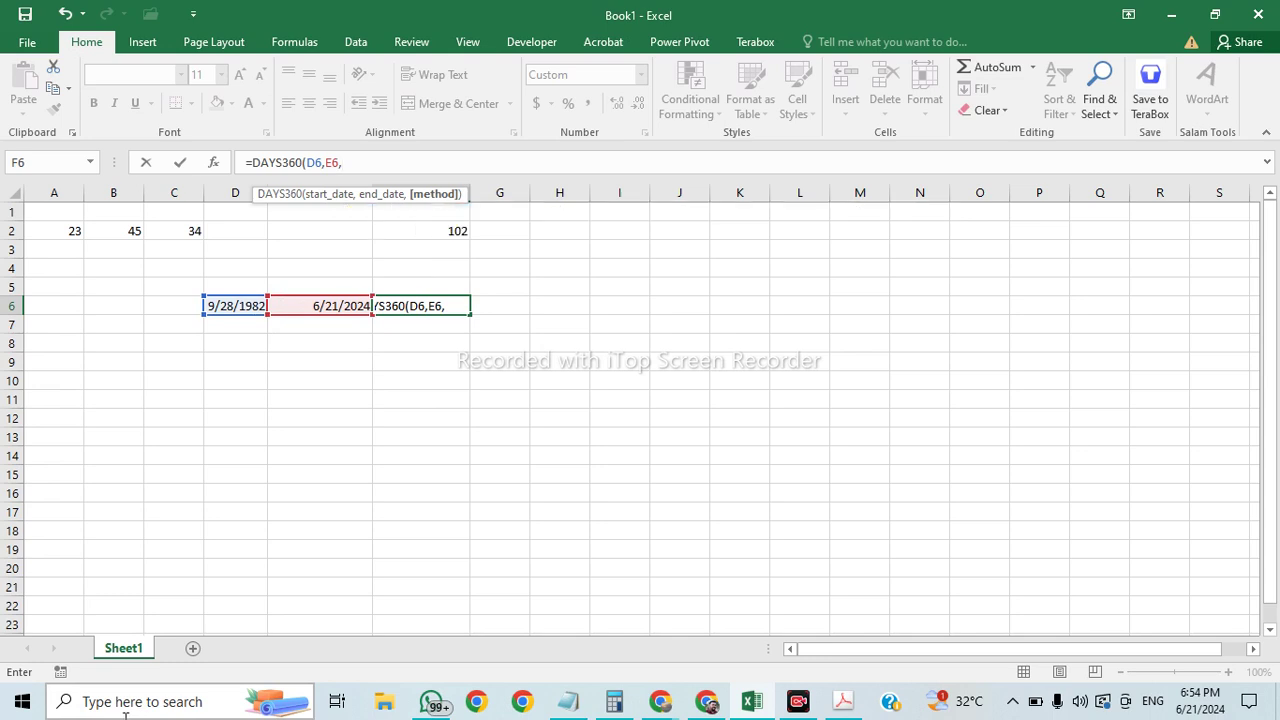
pyautogui.write('FALSE')
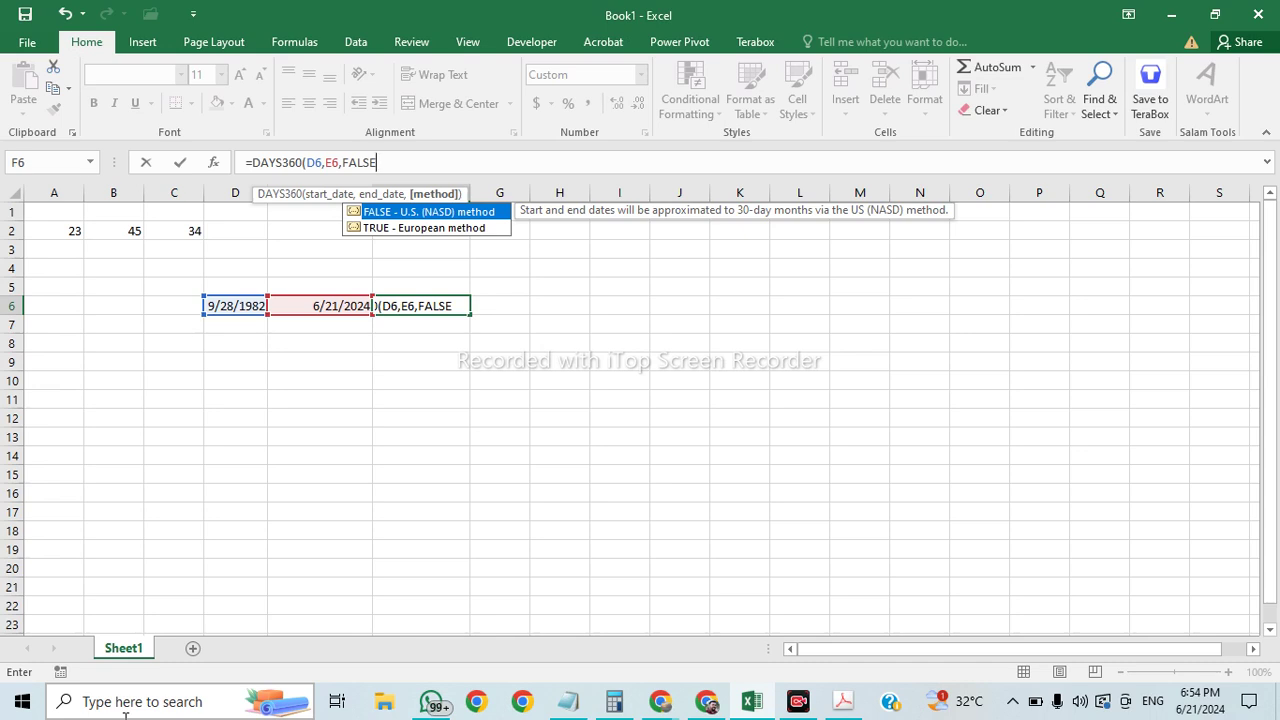
pyautogui.write(')')
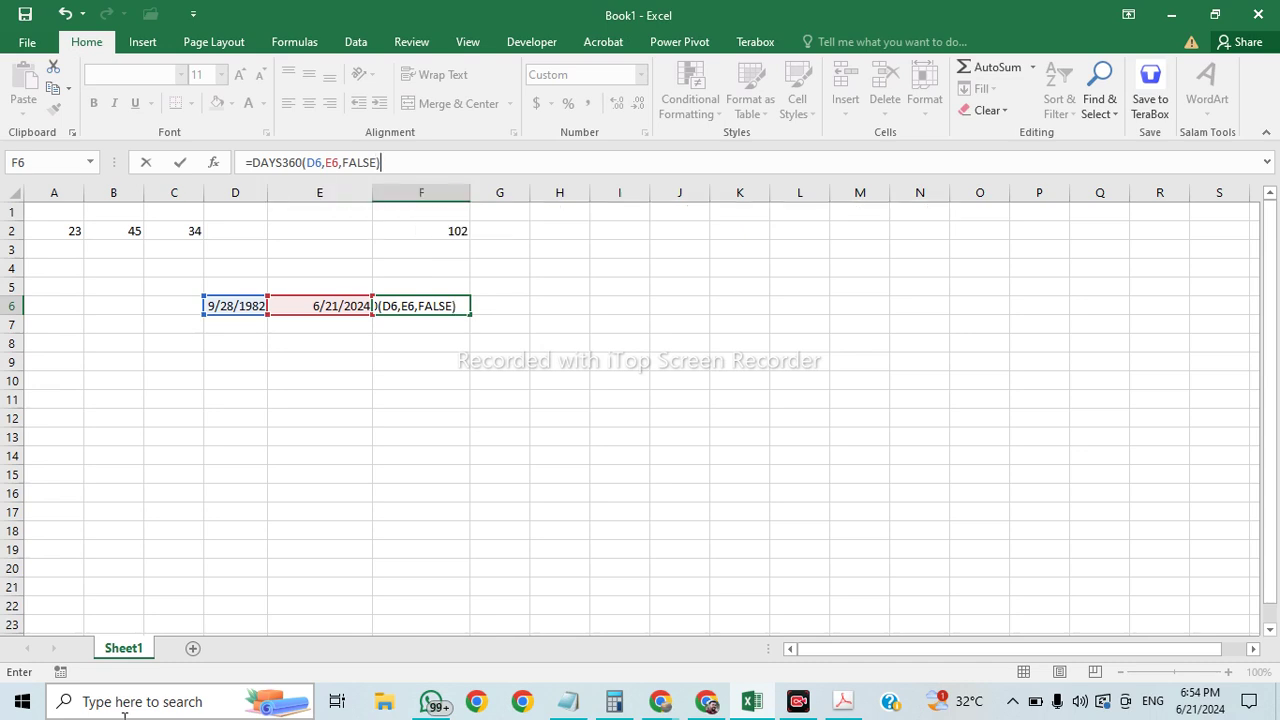
pyautogui.press('Return')
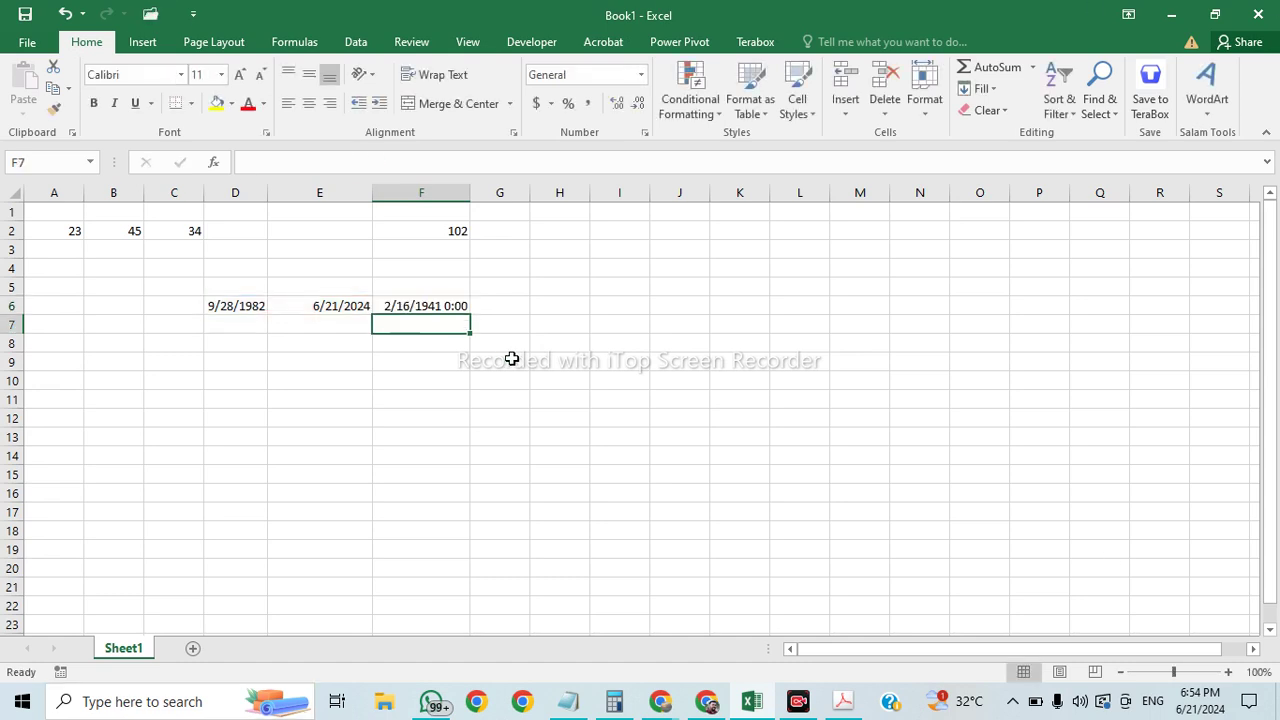
# Step: Try to enclose the FALSE argument of the DAYS360 formula in F6 in square brackets
pyautogui.click(447, 305)
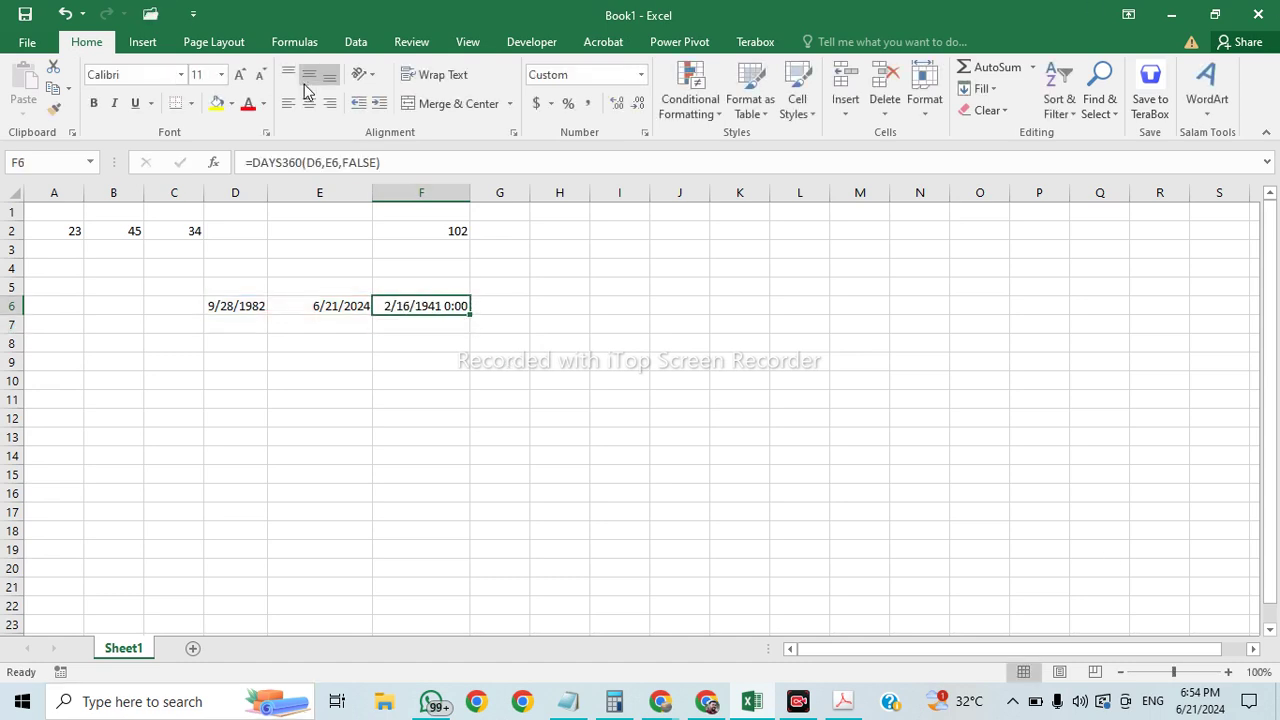
pyautogui.click(342, 162)
pyautogui.write('[')
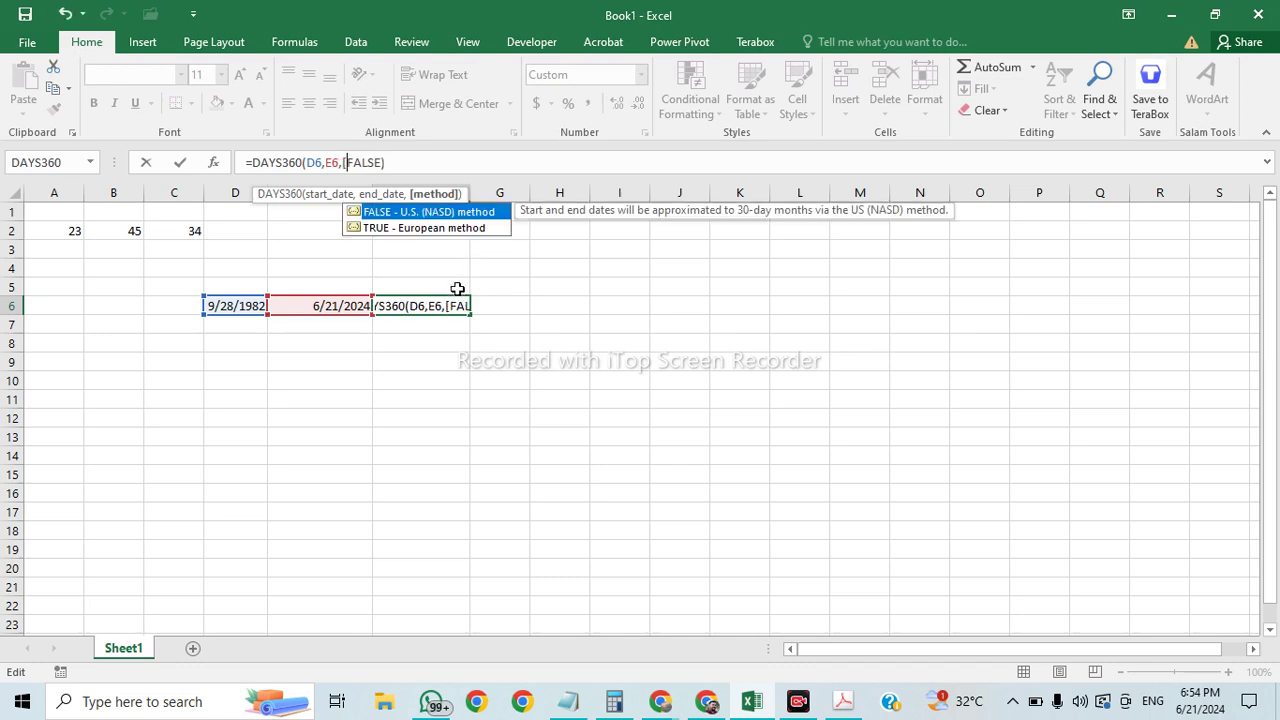
pyautogui.press('End')
pyautogui.write(']')
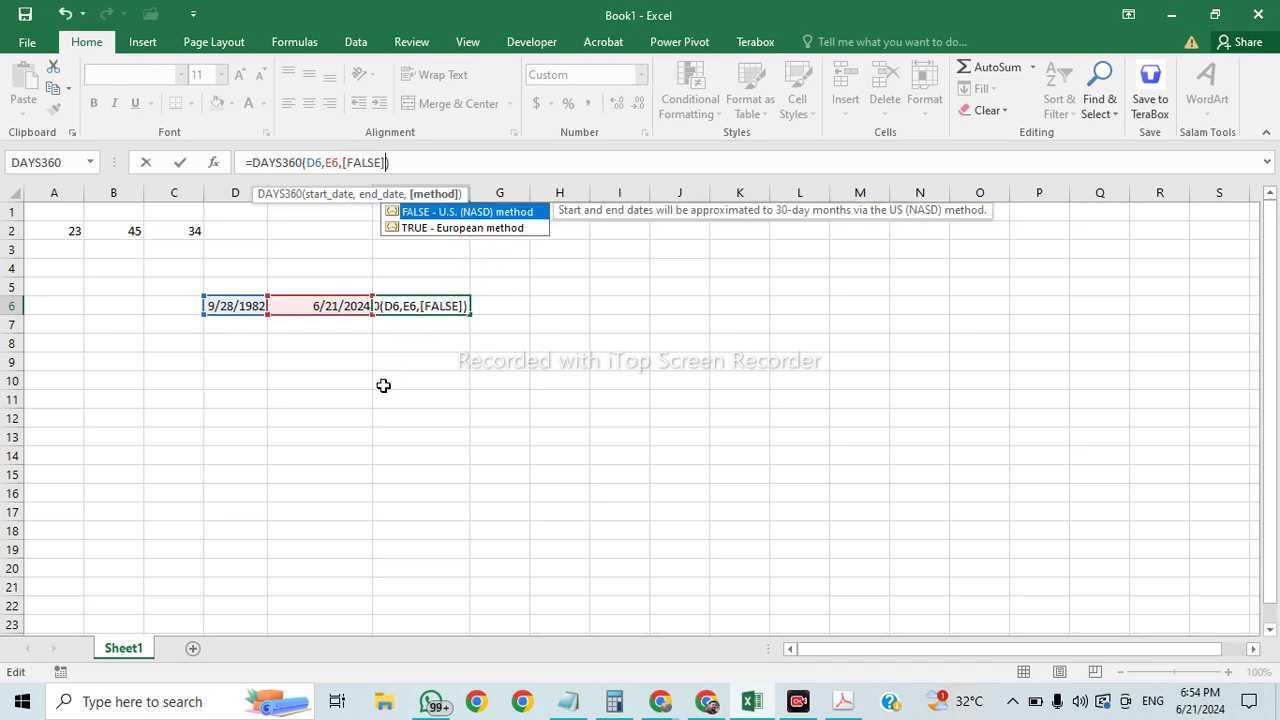
pyautogui.press('Right')
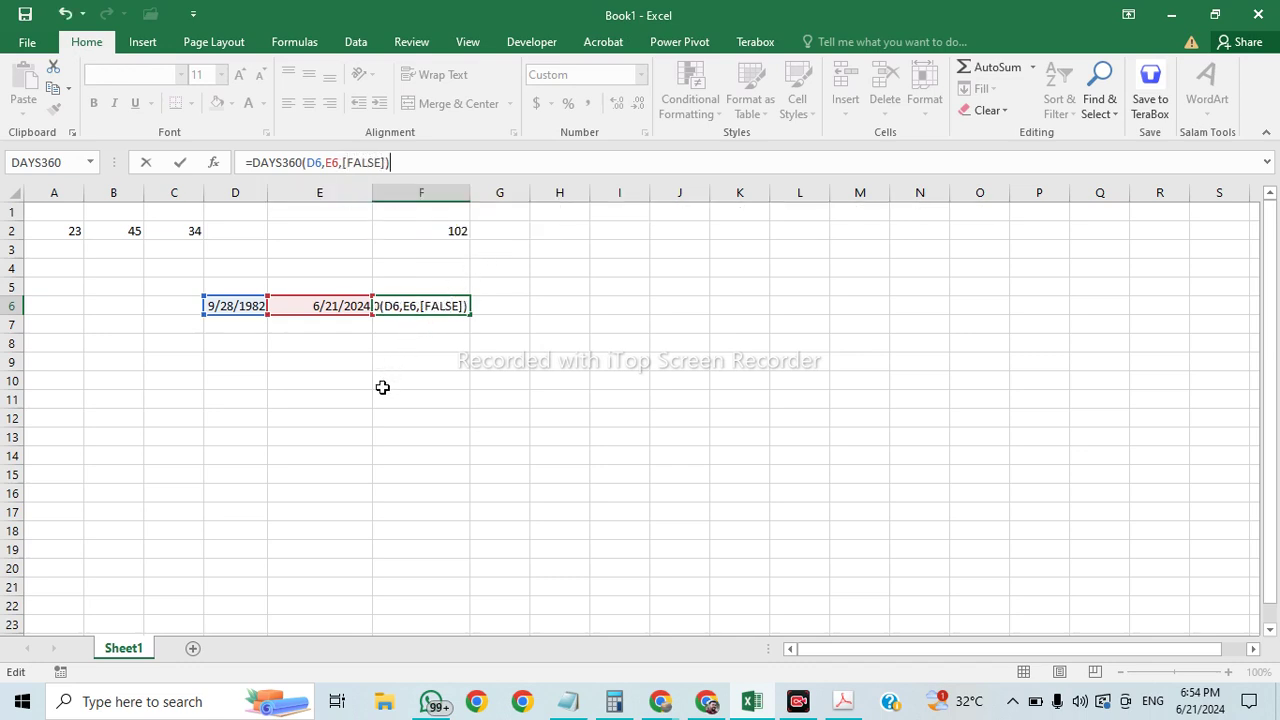
pyautogui.press('Return')
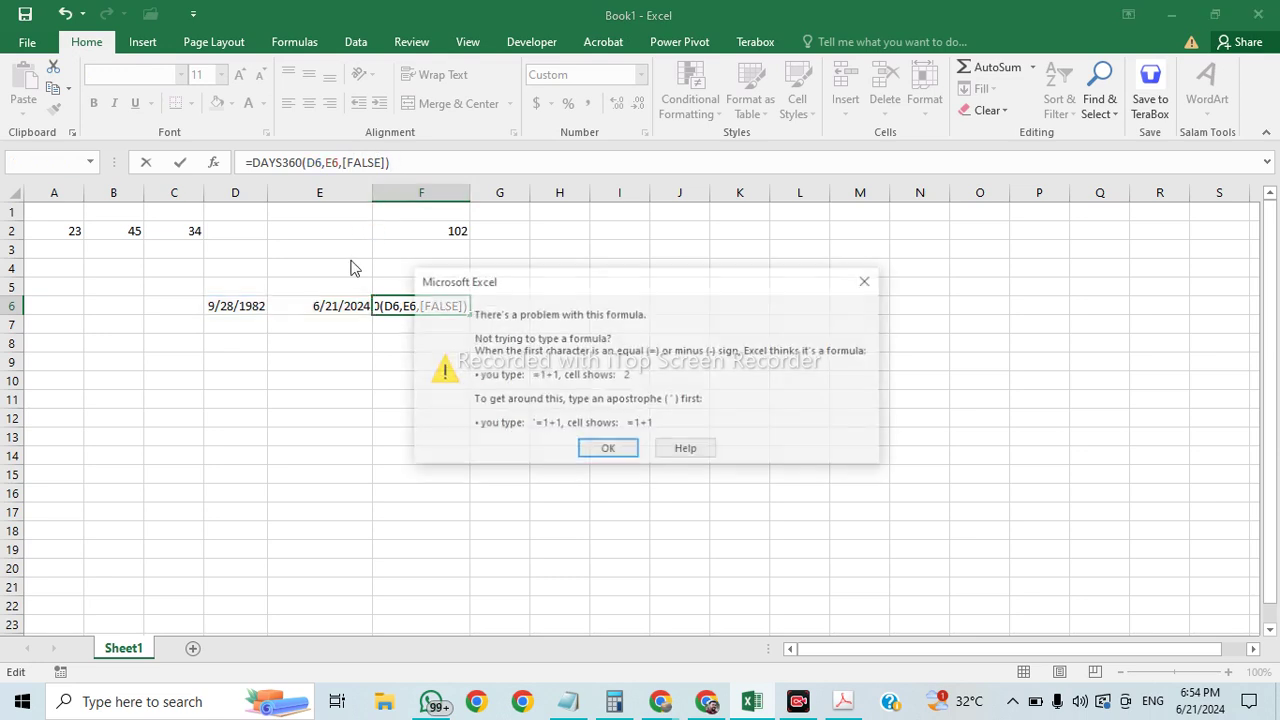
pyautogui.click(607, 450)
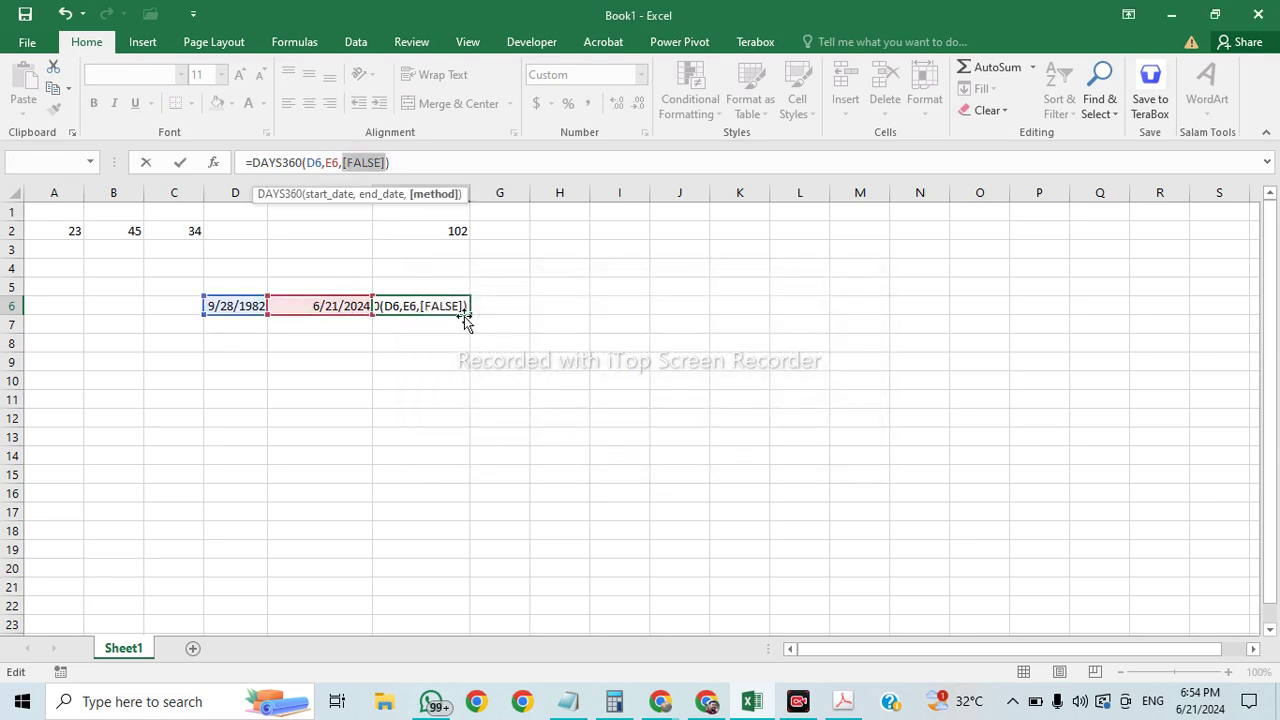
# Step: Remove the square brackets around FALSE so that F6 contains =DAYS360(D6,E6,FALSE)
pyautogui.click(503, 305)
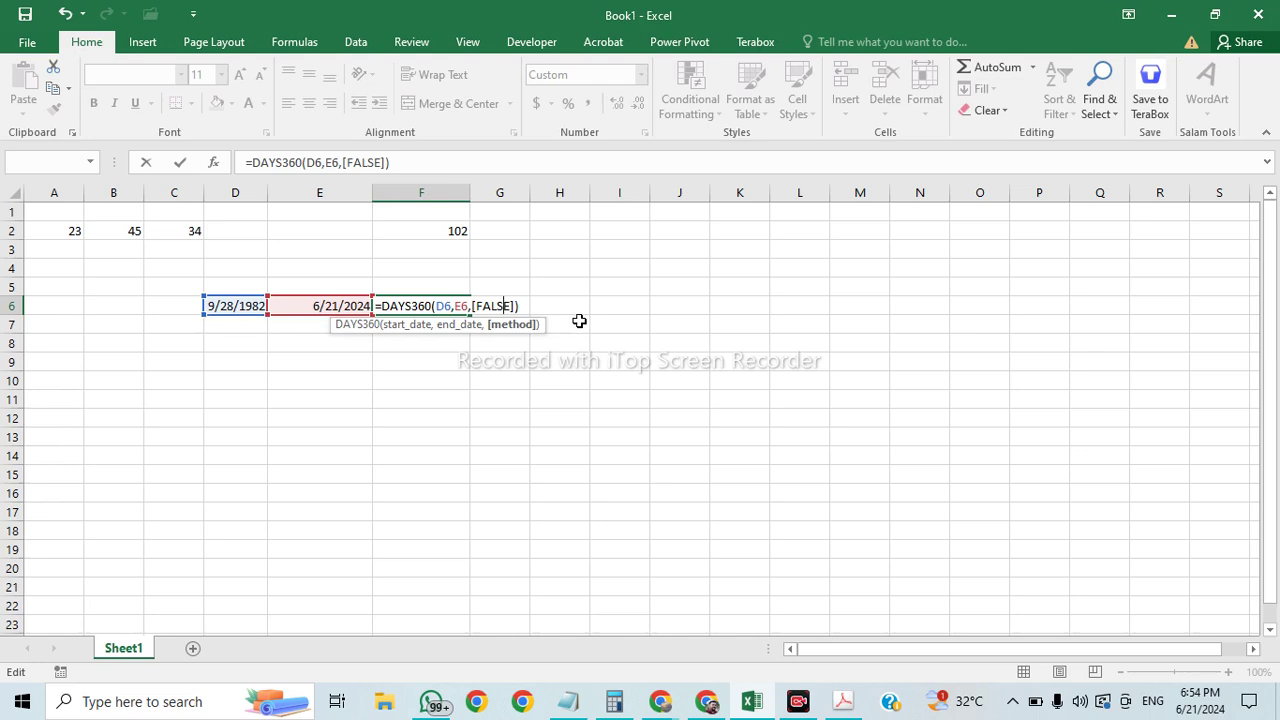
pyautogui.click(522, 302)
pyautogui.press('Left')
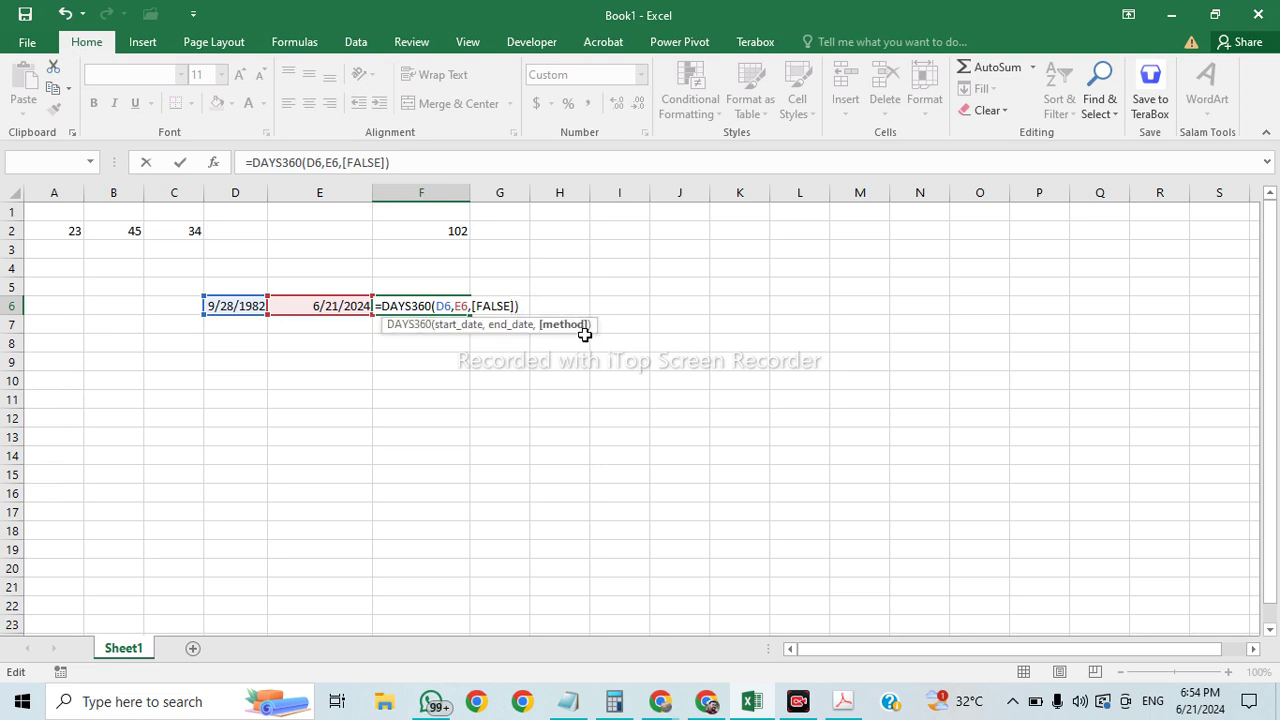
pyautogui.press('BackSpace')
pyautogui.press('Left')
pyautogui.press('Left')
pyautogui.press('Left')
pyautogui.press('BackSpace')
pyautogui.press('Return')
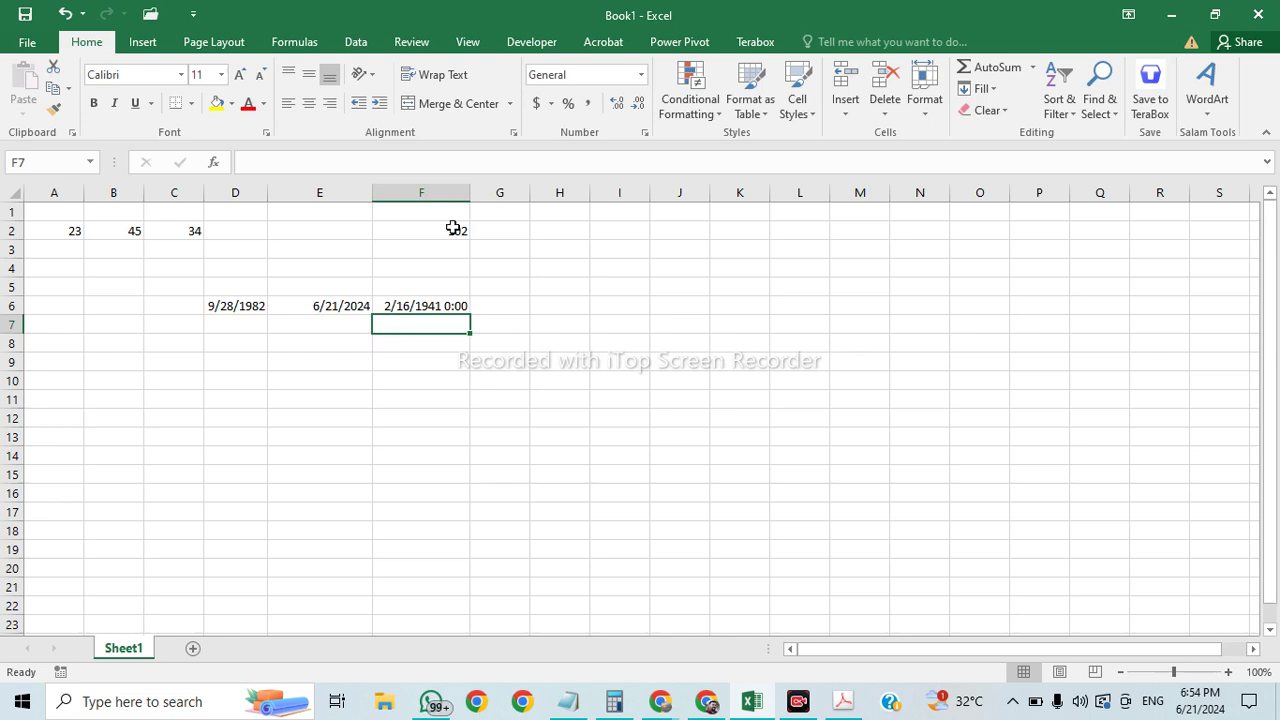
# Step: Set the number format of the DAYS360 result in cell F6 to General
pyautogui.click(453, 305)
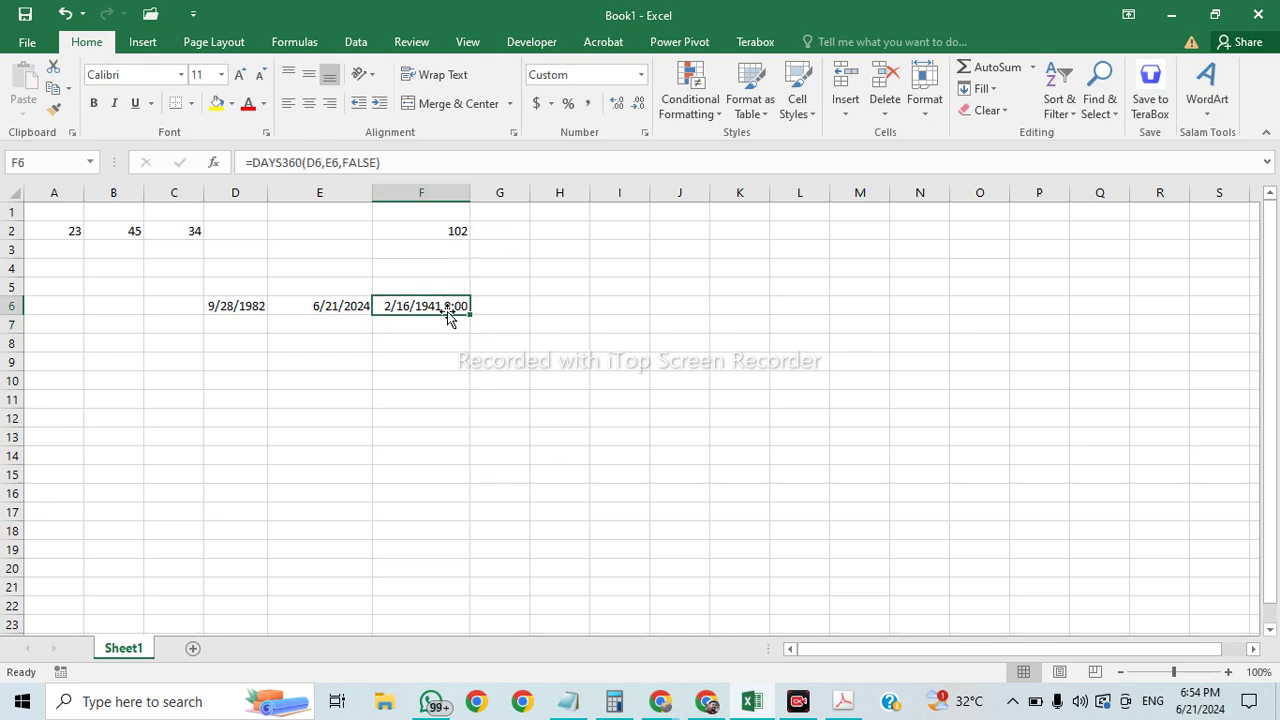
pyautogui.click(641, 74)
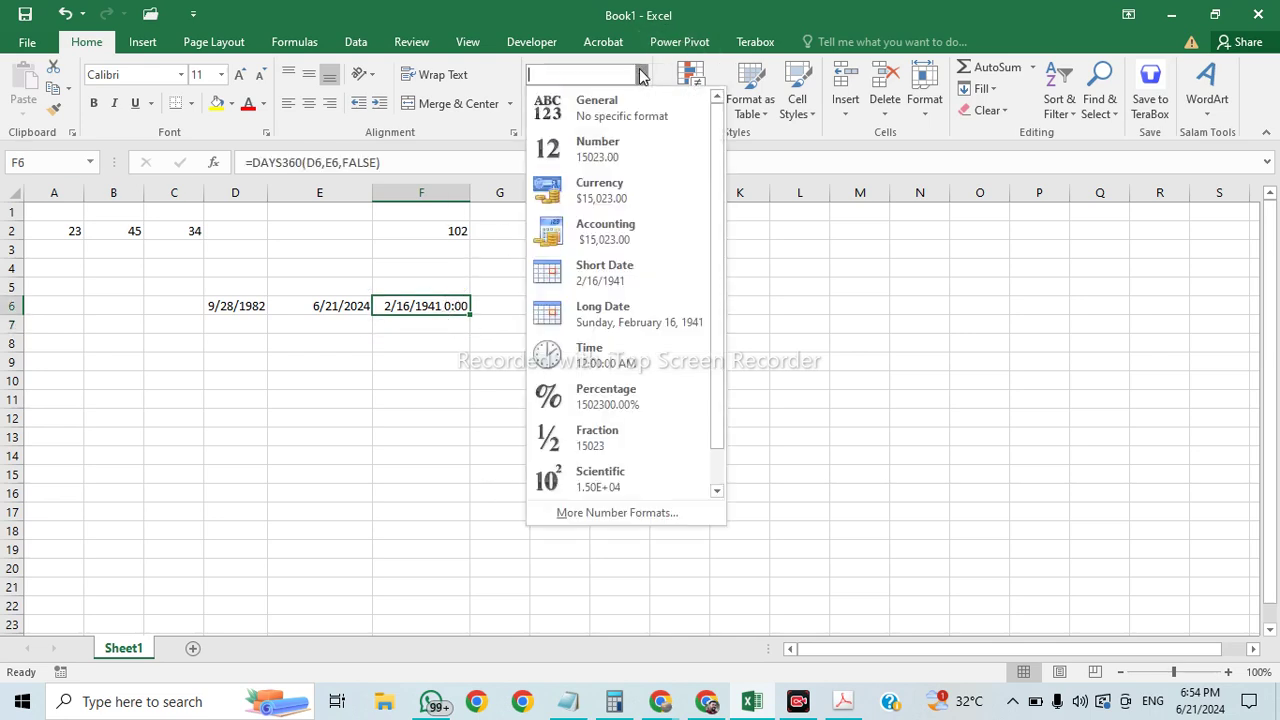
pyautogui.click(642, 112)
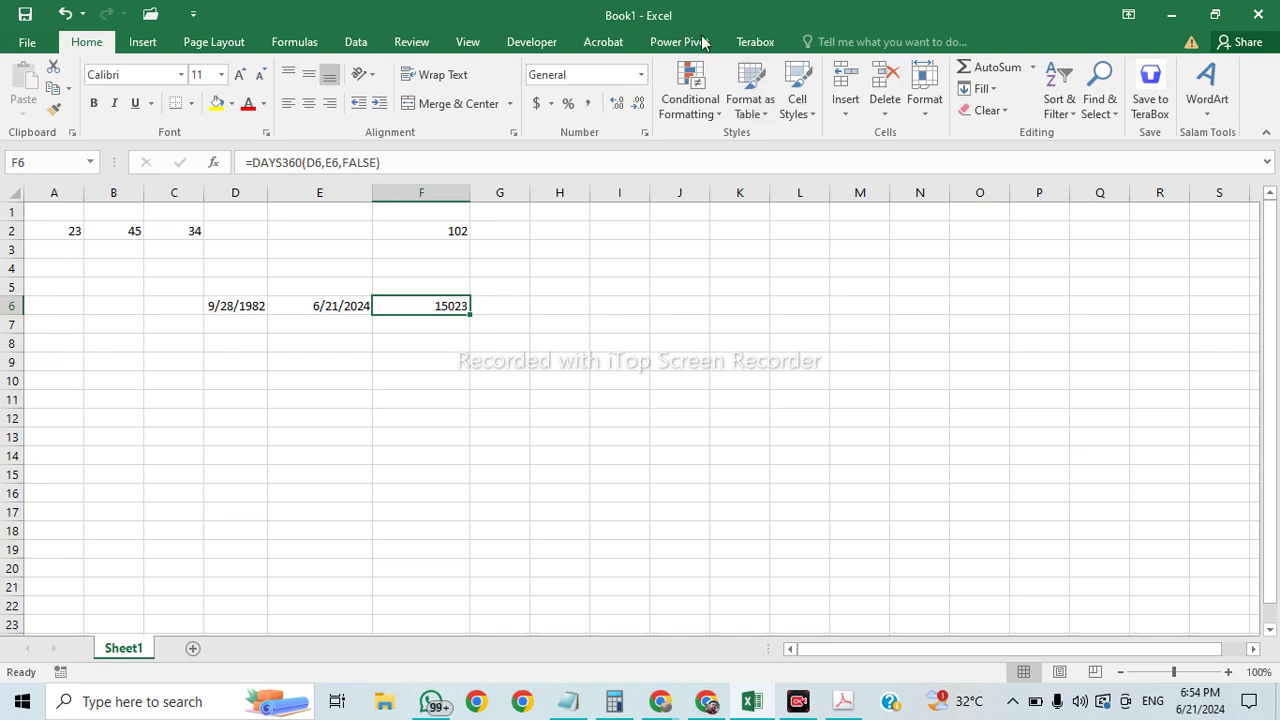
# Step: Review the start date in D6, the TODAY formula in E6 and the DAYS360 formula in F6
pyautogui.click(218, 307)
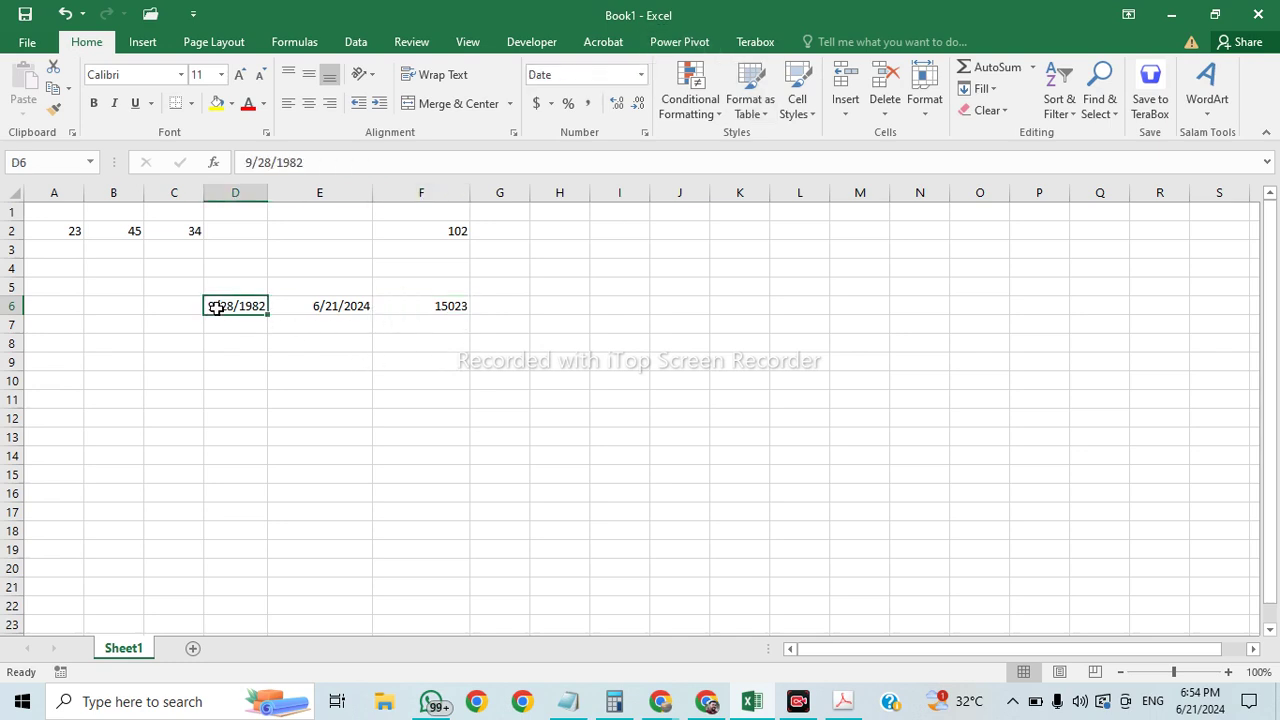
pyautogui.click(350, 300)
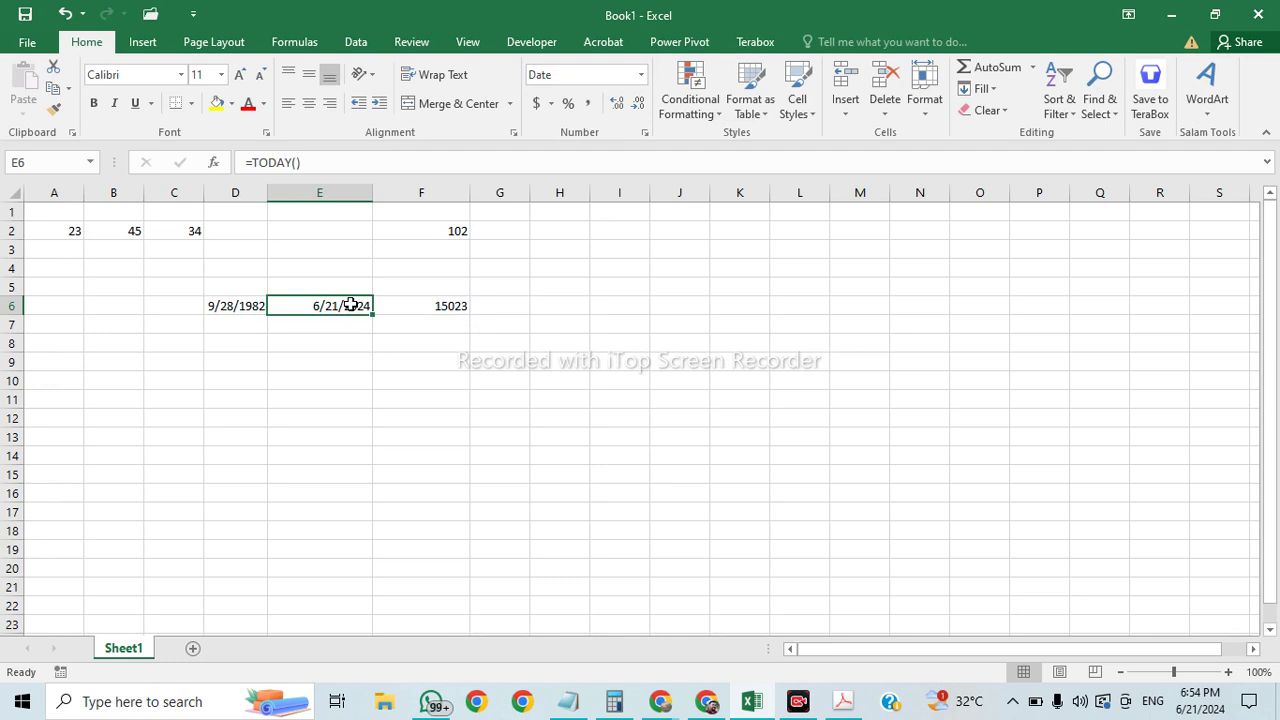
pyautogui.click(208, 308)
pyautogui.click(349, 306)
pyautogui.click(224, 302)
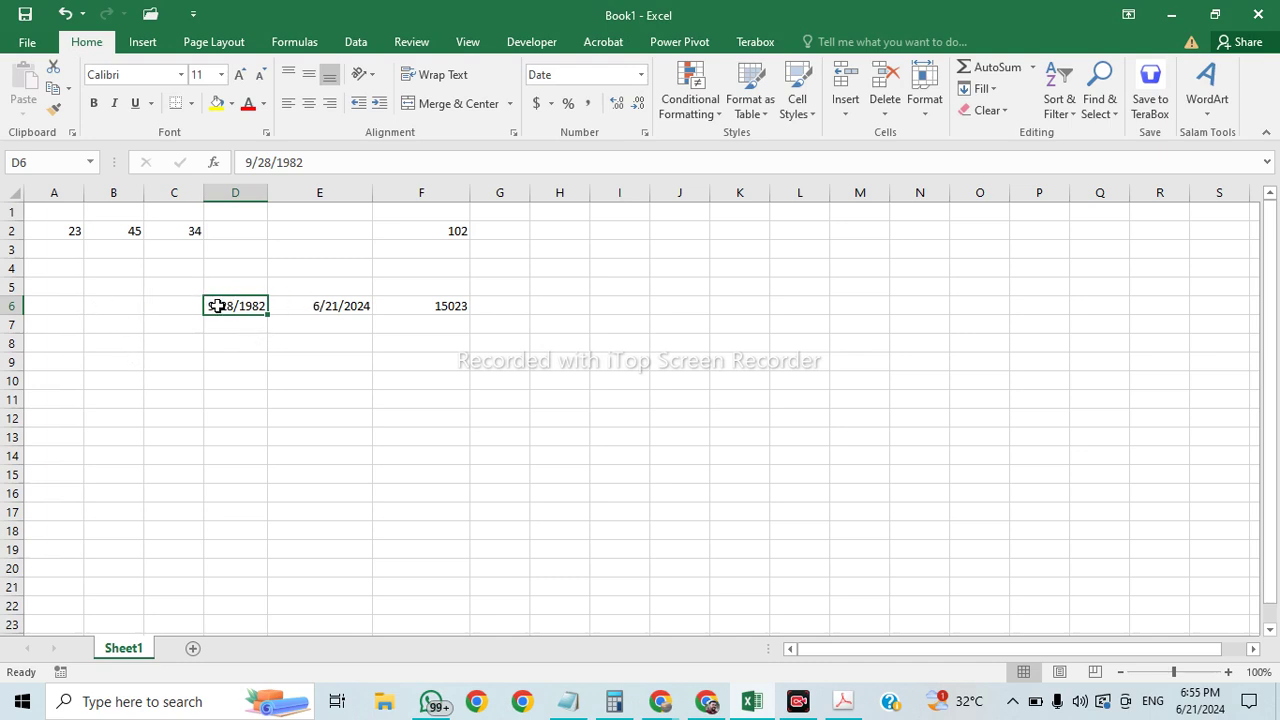
pyautogui.click(427, 305)
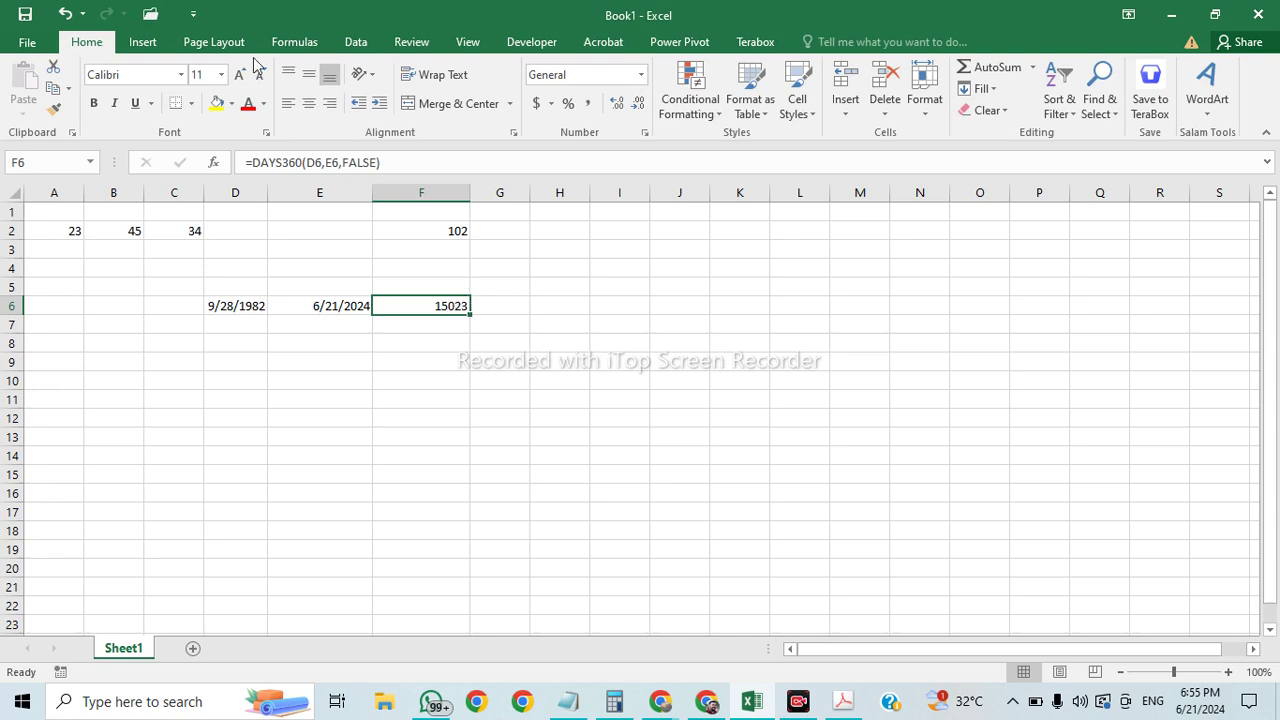
pyautogui.doubleClick(278, 161)
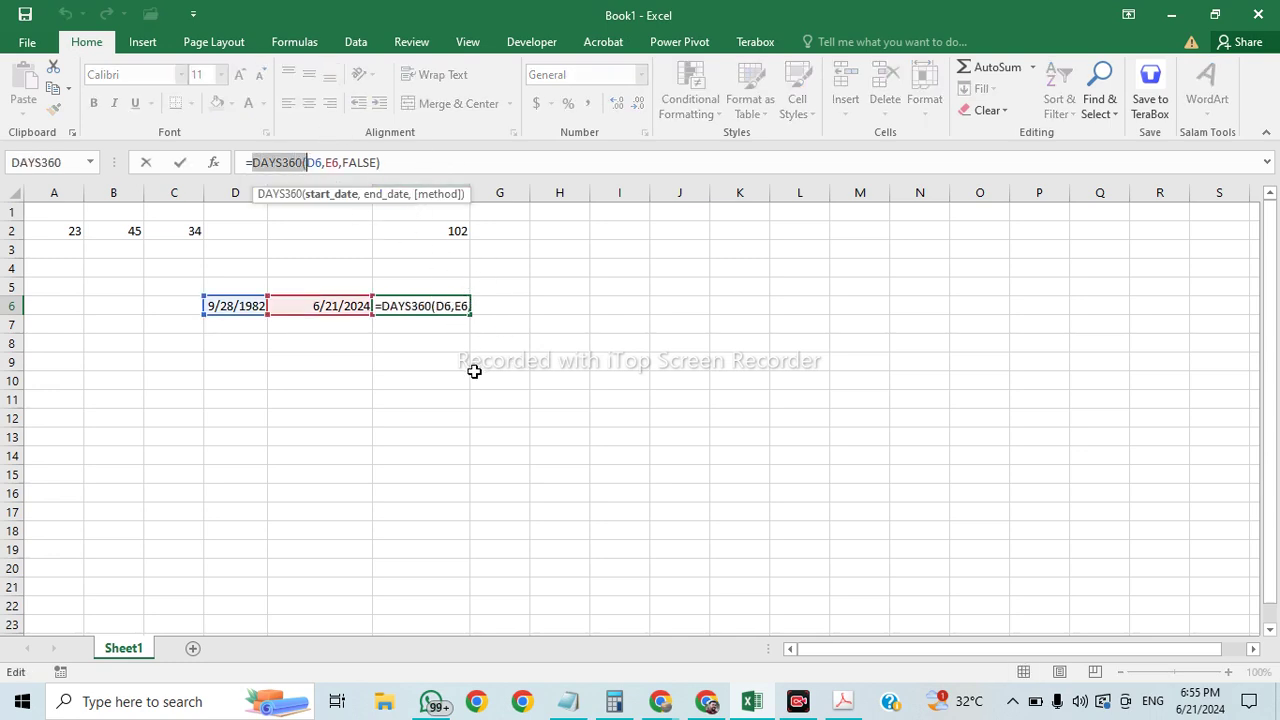
pyautogui.click(411, 317)
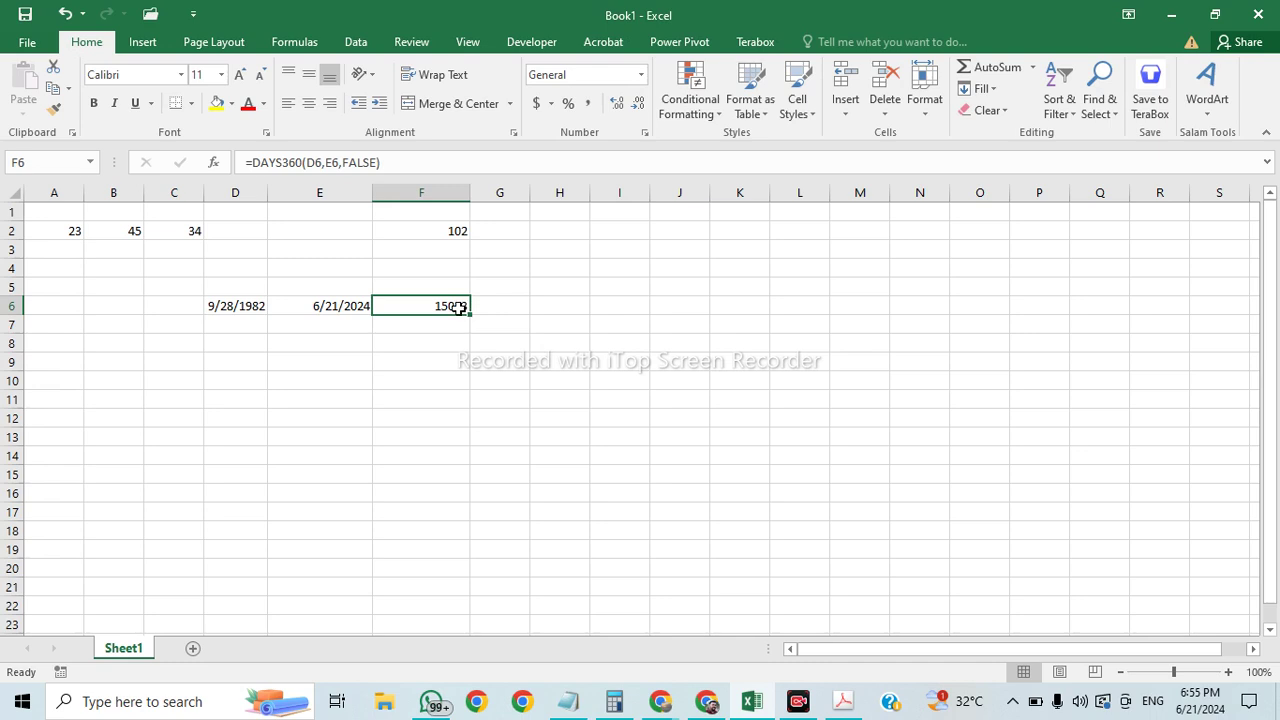
# Step: Enter the formula =F6*24 in cell G6 to convert the days to hours, and widen column G
pyautogui.click(510, 309)
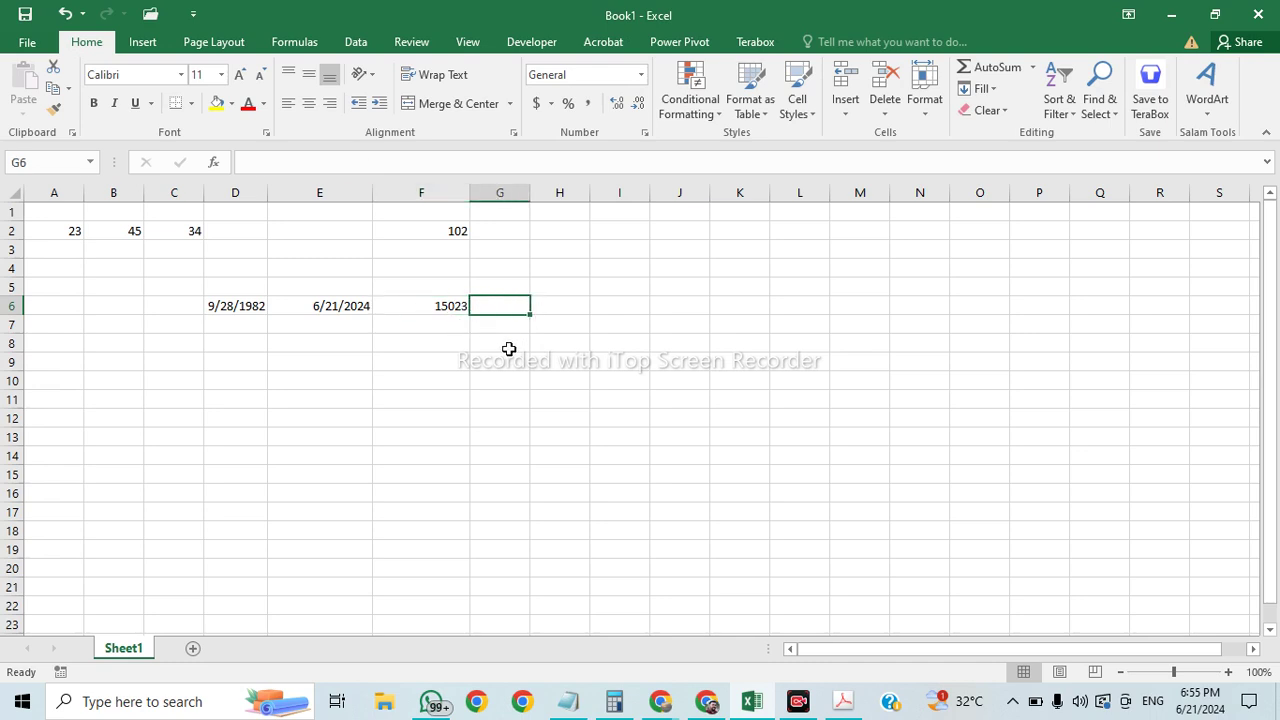
pyautogui.write('=')
pyautogui.press('Left')
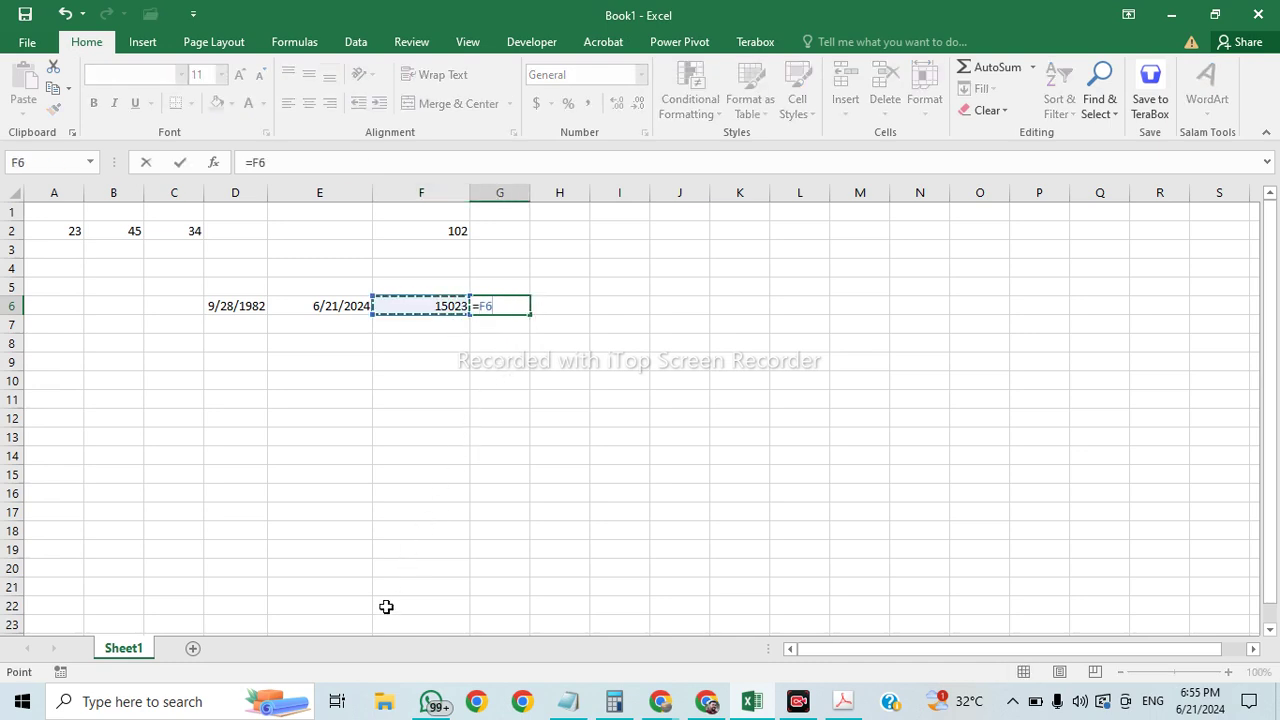
pyautogui.write('*24')
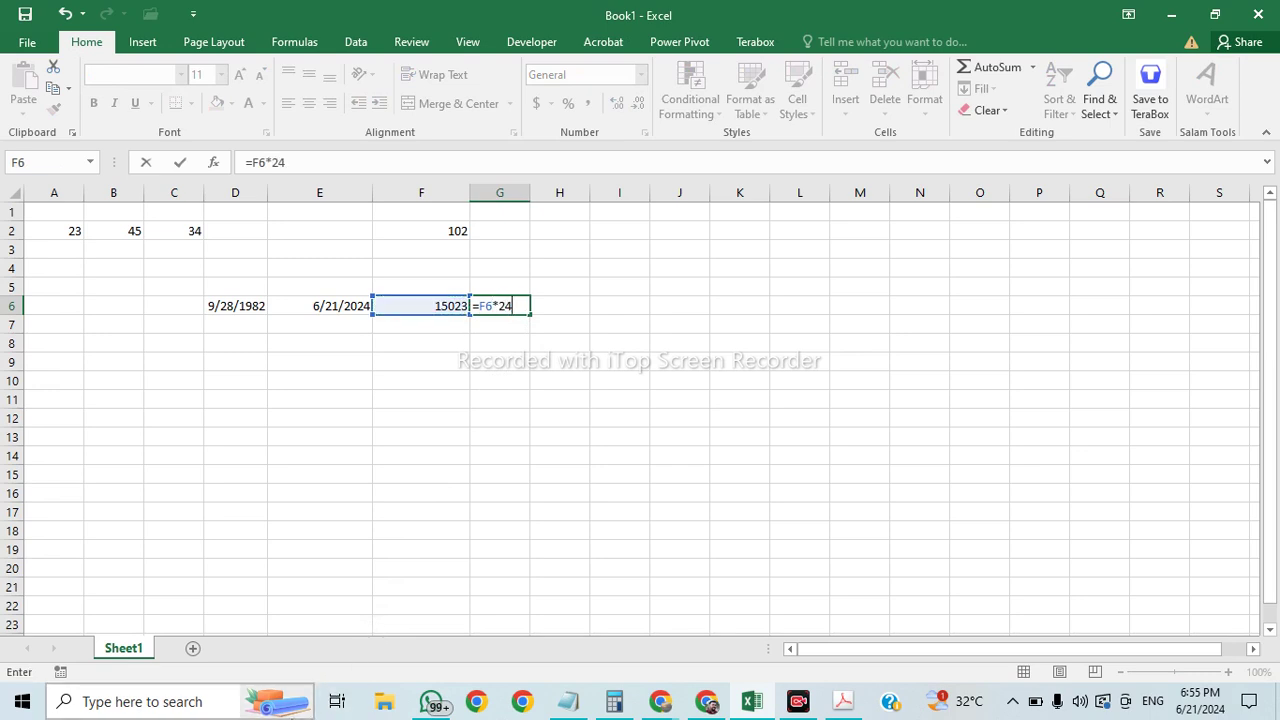
pyautogui.press('Return')
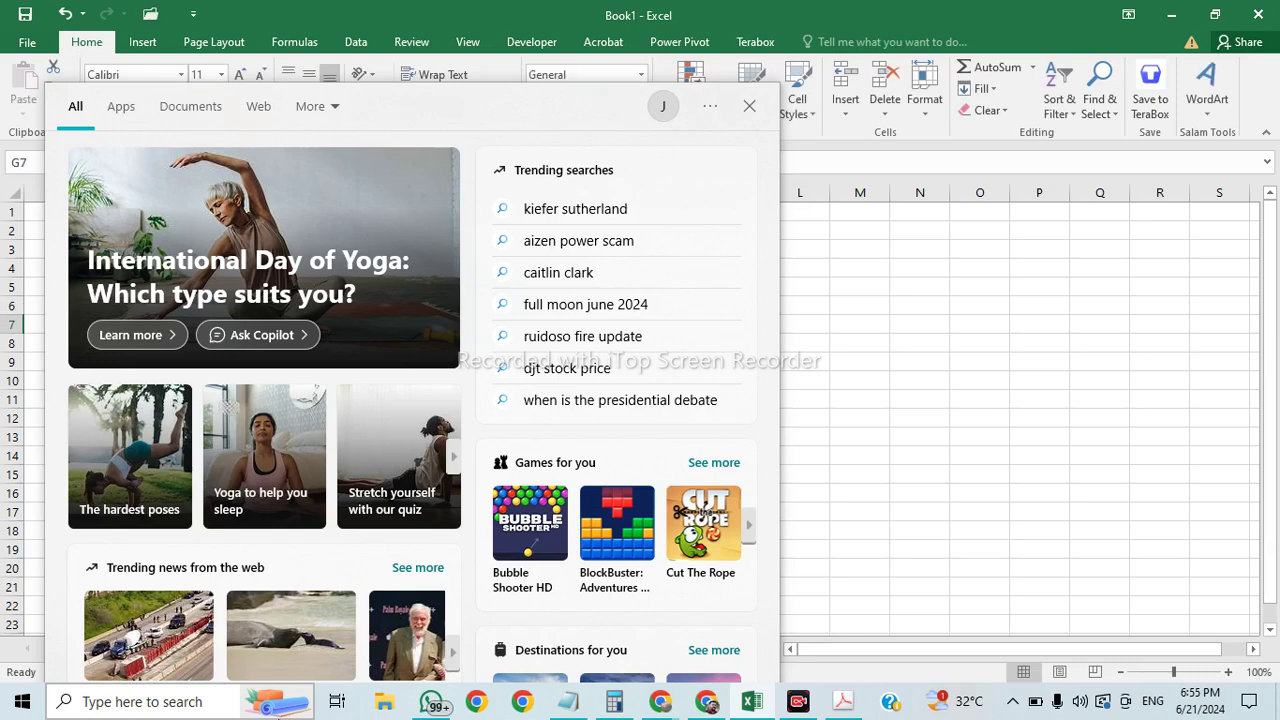
pyautogui.moveTo(529, 192); pyautogui.dragTo(557, 192)
pyautogui.click(548, 306)
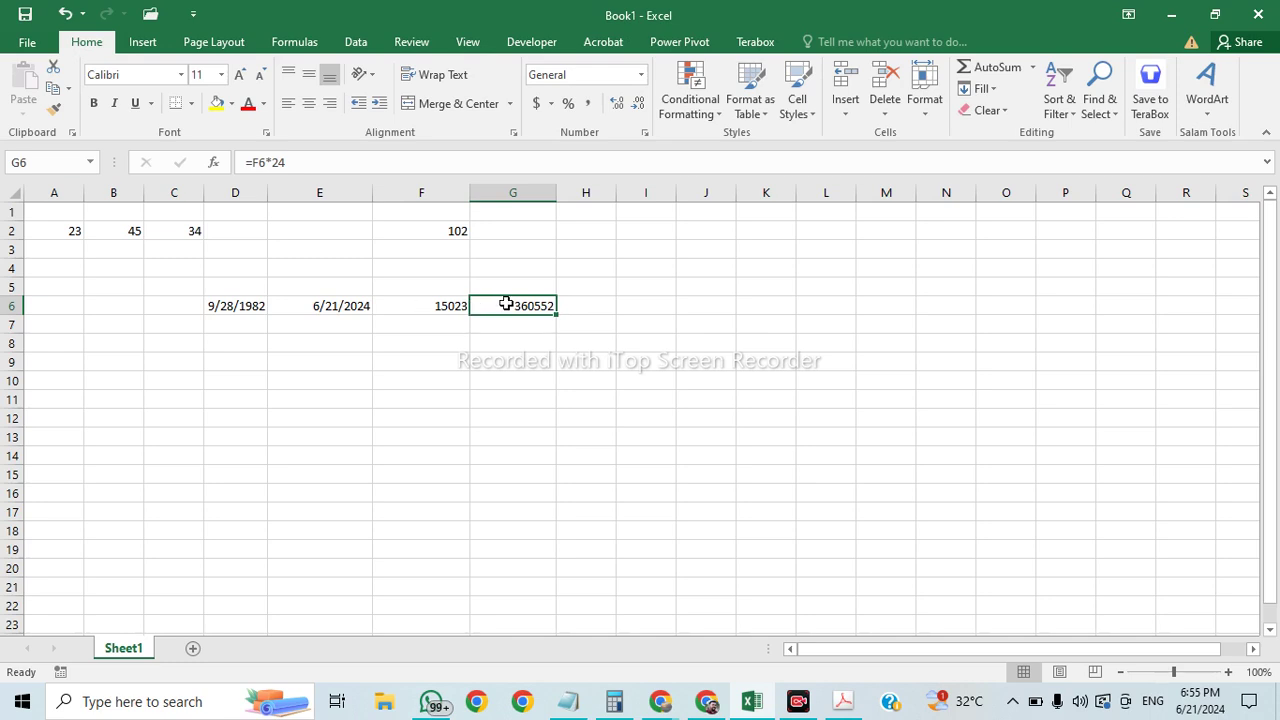
# Step: Review the dates in D6 and E6 and examine the function arguments of the DAYS360 formula in F6
pyautogui.click(402, 302)
pyautogui.click(330, 303)
pyautogui.click(252, 308)
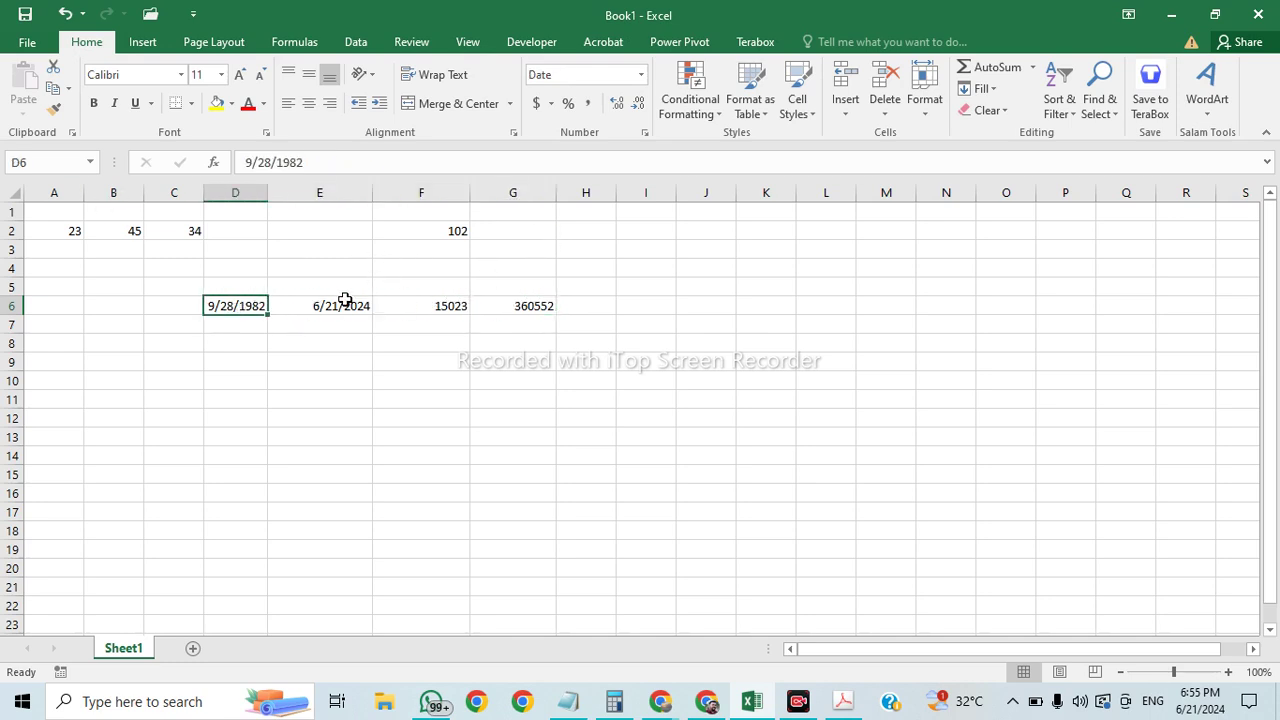
pyautogui.click(405, 310)
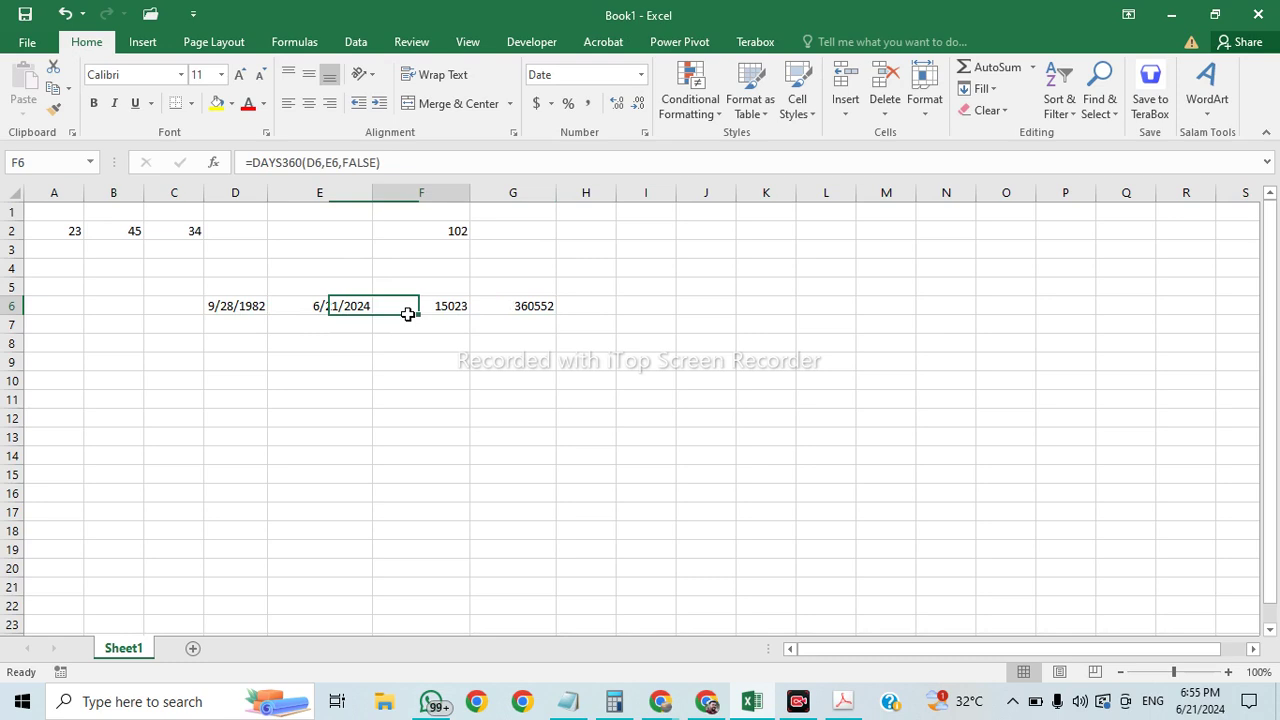
pyautogui.click(1032, 67)
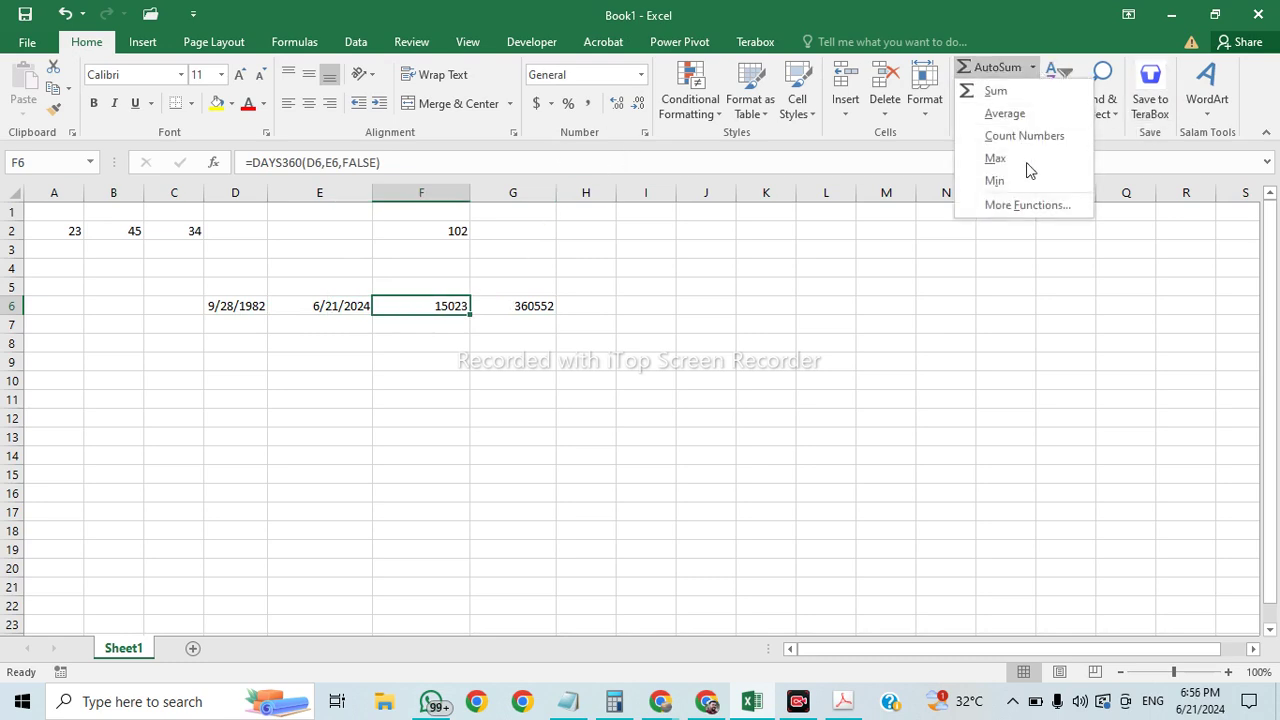
pyautogui.click(1022, 205)
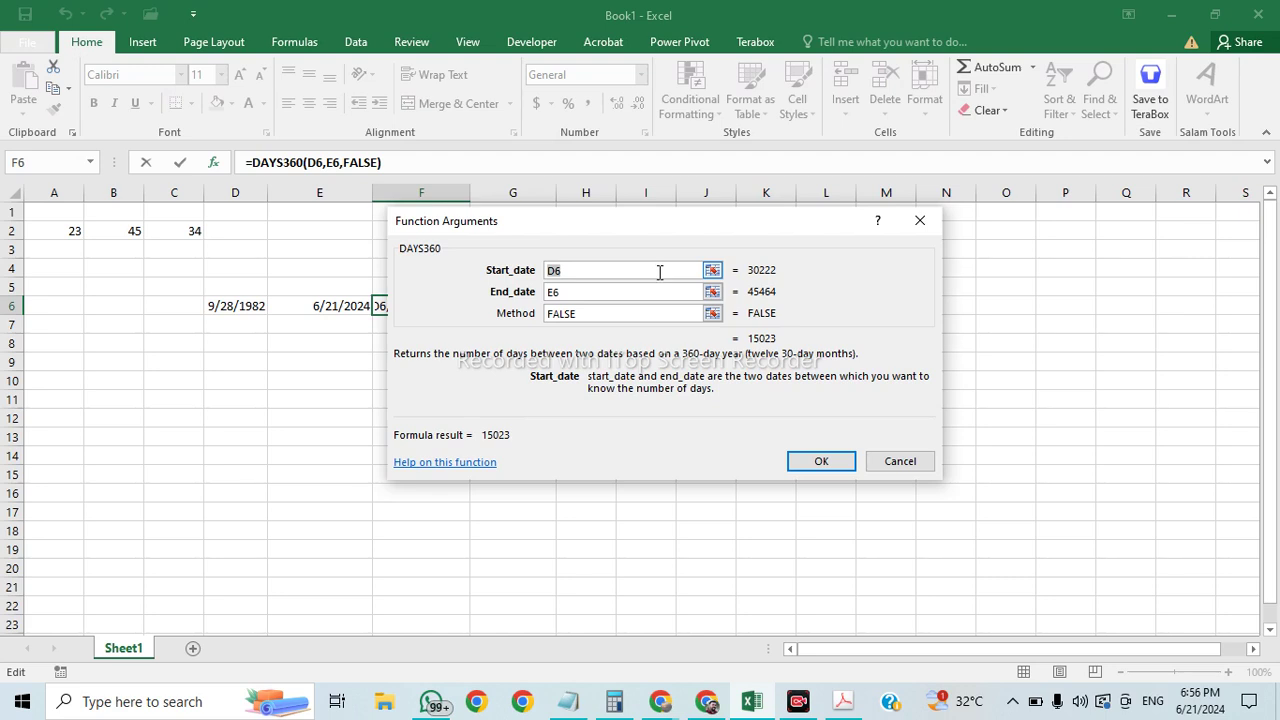
pyautogui.moveTo(630, 225); pyautogui.dragTo(808, 225)
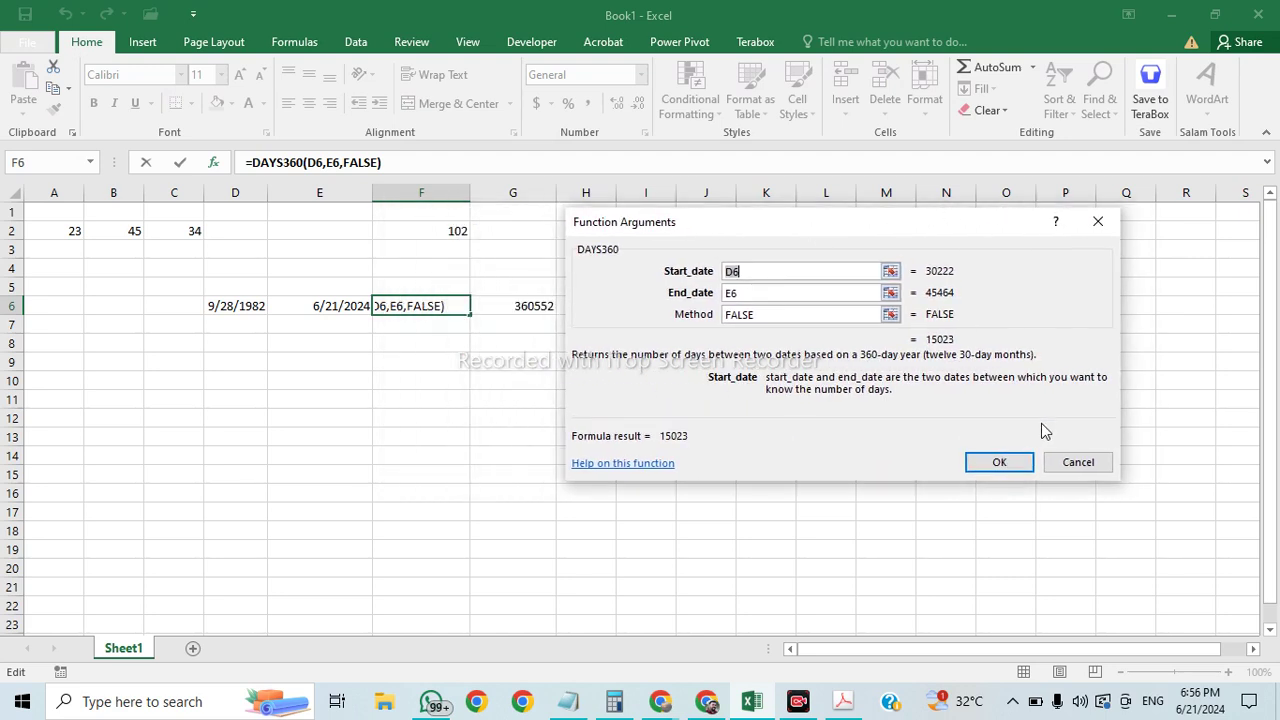
pyautogui.click(1075, 462)
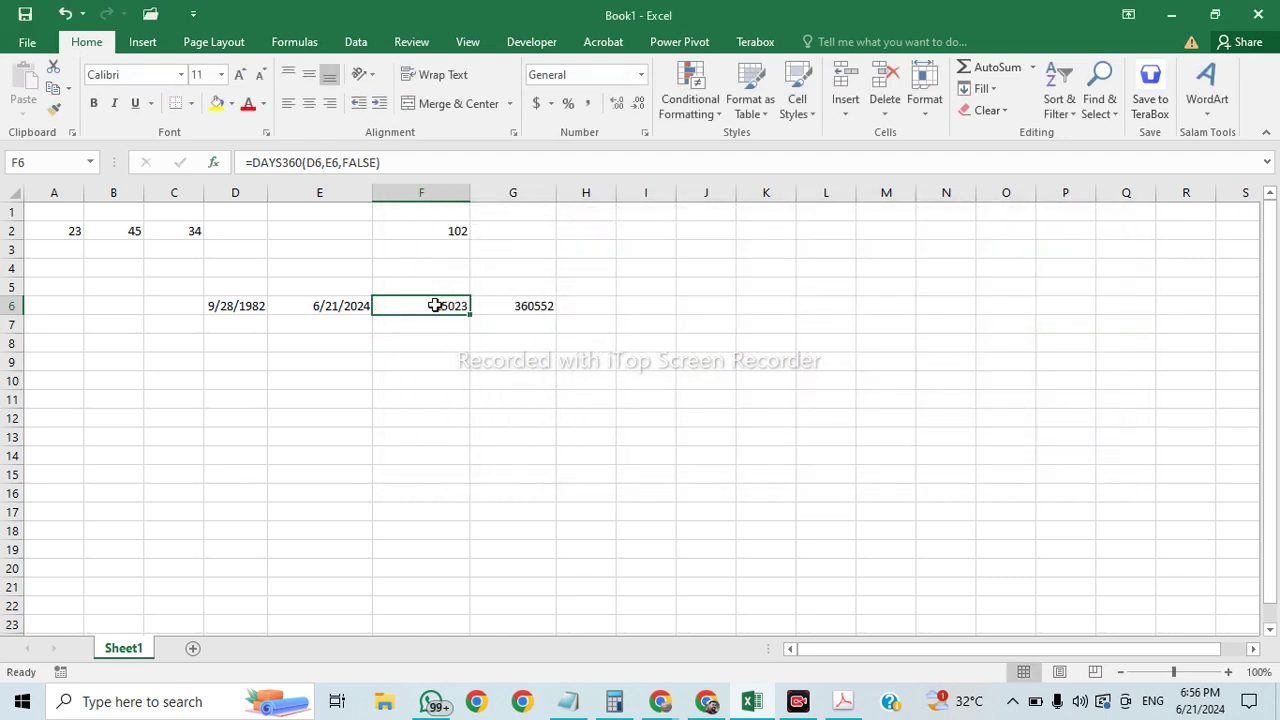
# Step: Reopen the function arguments of the DAYS360 formula in F6 and try E6+E6 as the End_date
pyautogui.click(301, 44)
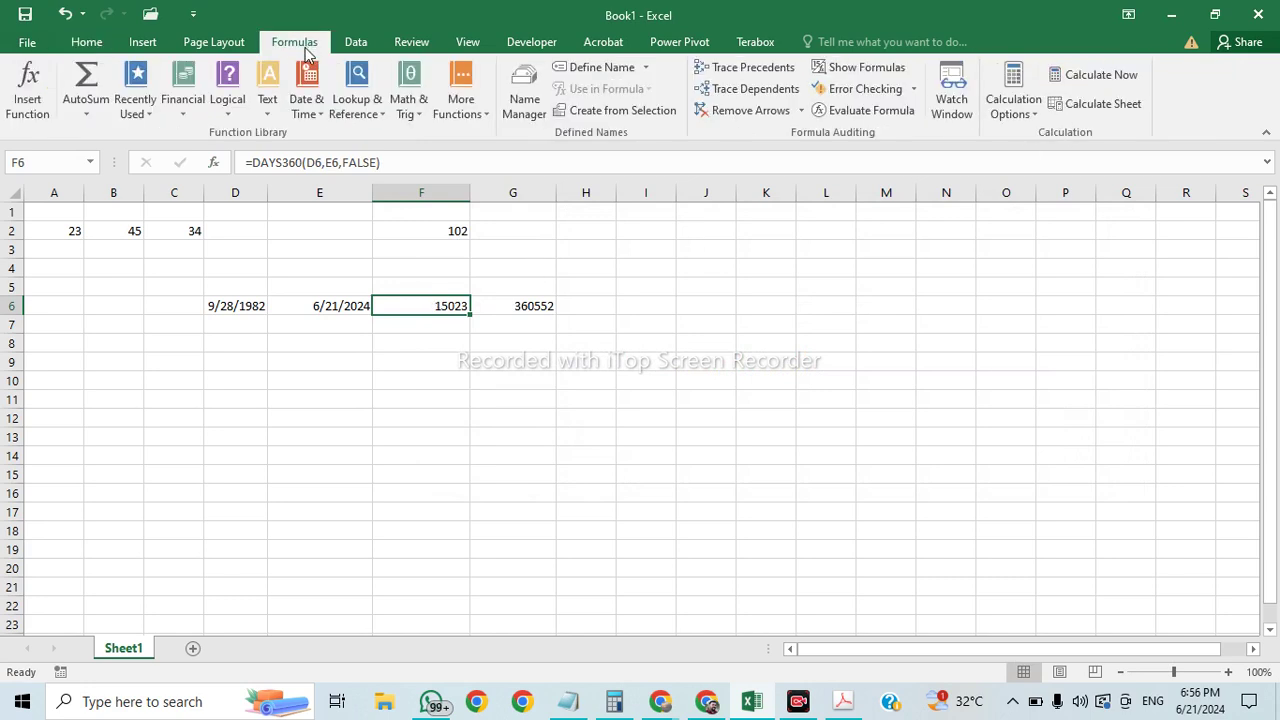
pyautogui.click(30, 97)
pyautogui.moveTo(812, 225)
pyautogui.mouseDown()
pyautogui.moveTo(866, 257)
pyautogui.moveTo(820, 237)
pyautogui.mouseUp()
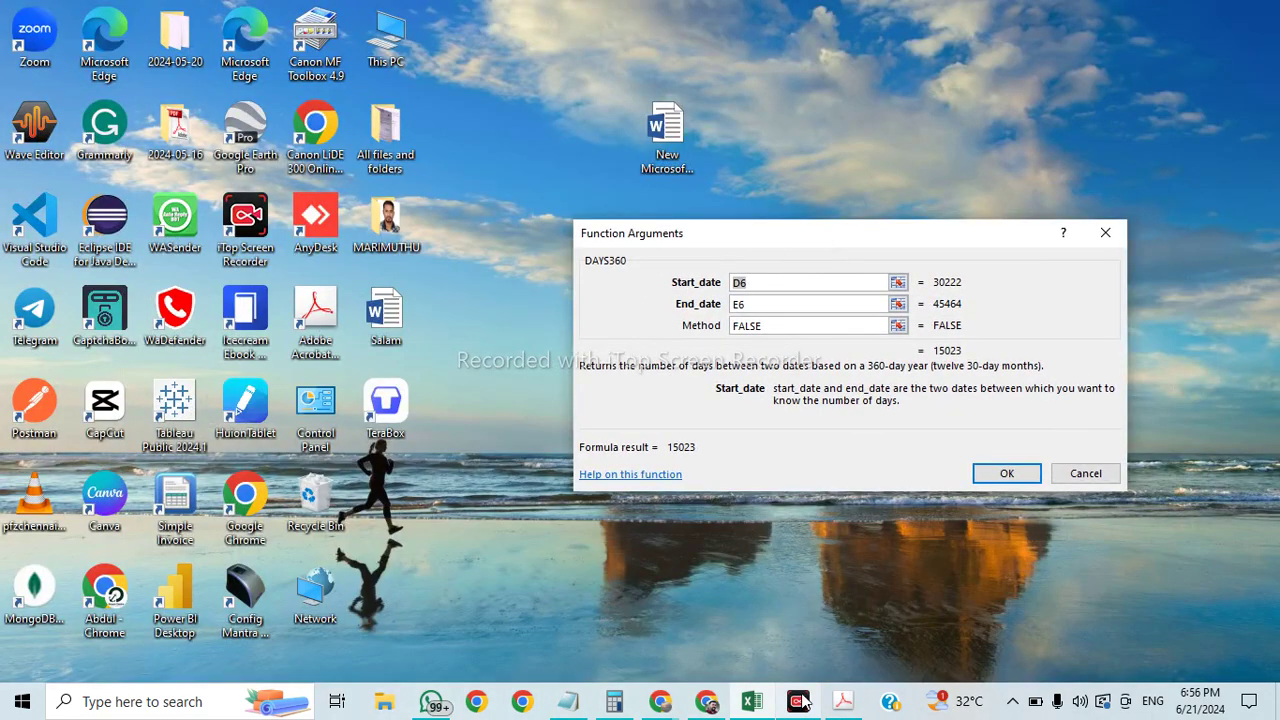
pyautogui.click(752, 701)
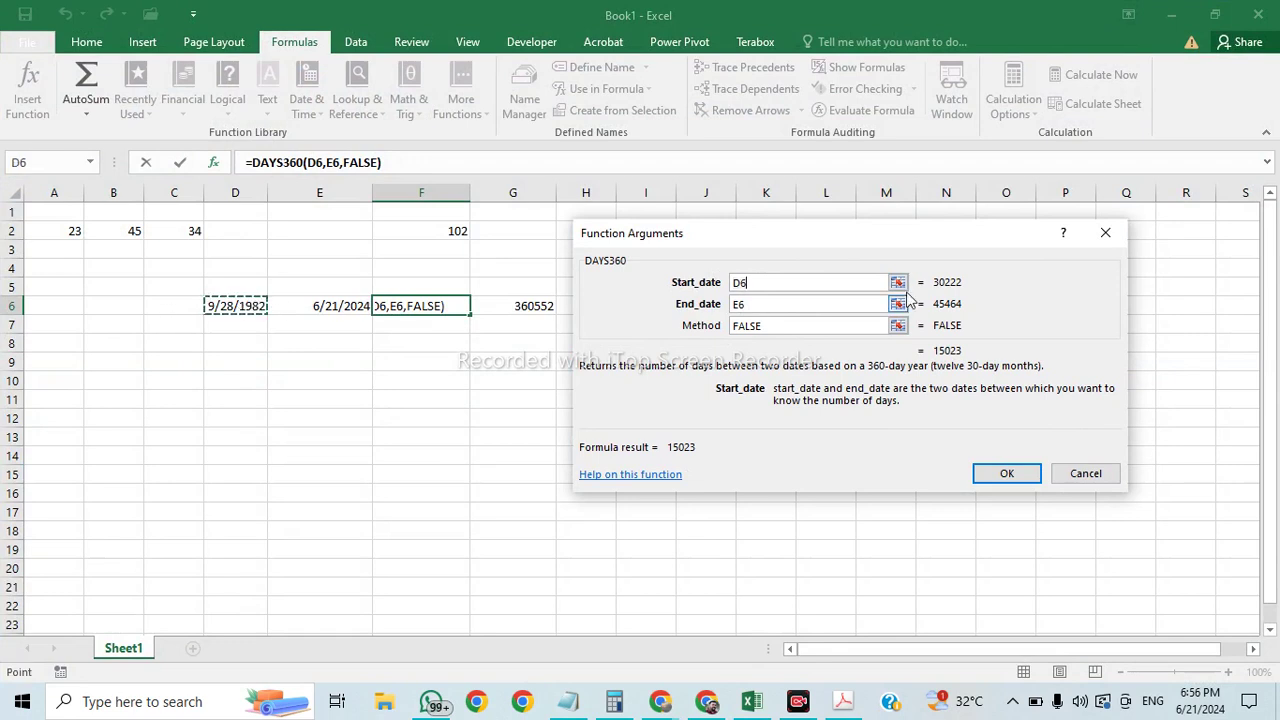
pyautogui.click(795, 305)
pyautogui.write('+')
pyautogui.click(358, 306)
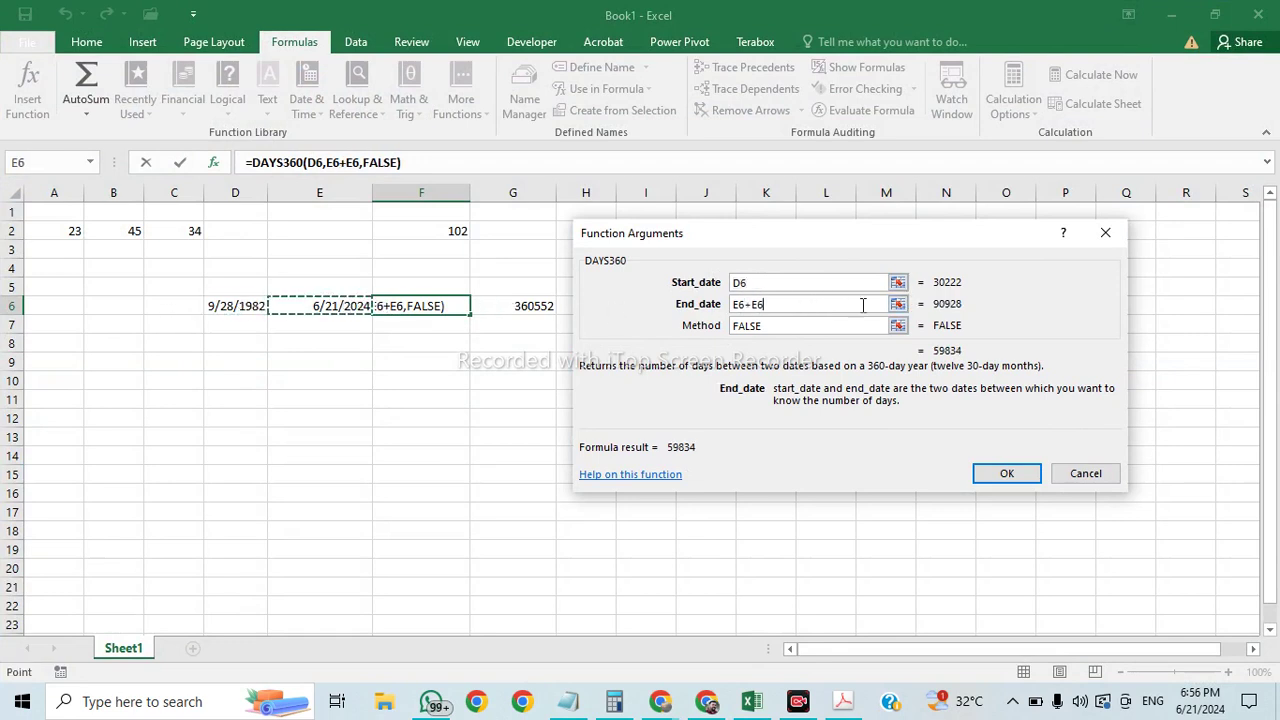
# Step: Restore the End_date argument of the DAYS360 formula to E6 and accept the function arguments
pyautogui.press('BackSpace')
pyautogui.press('BackSpace')
pyautogui.press('BackSpace')
pyautogui.press('BackSpace')
pyautogui.write('6')
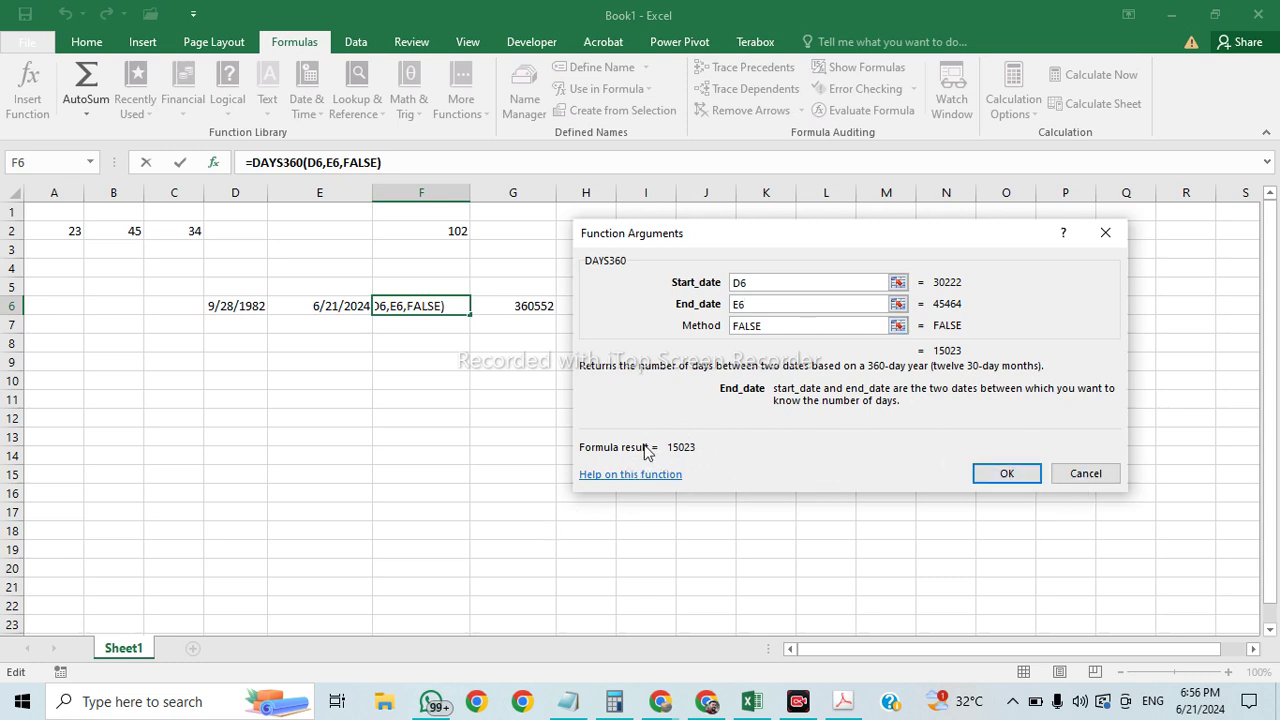
pyautogui.click(1006, 473)
# Step: From cell F9, examine the description of the YEAR function in the list of insertable functions, without inserting it
pyautogui.click(400, 358)
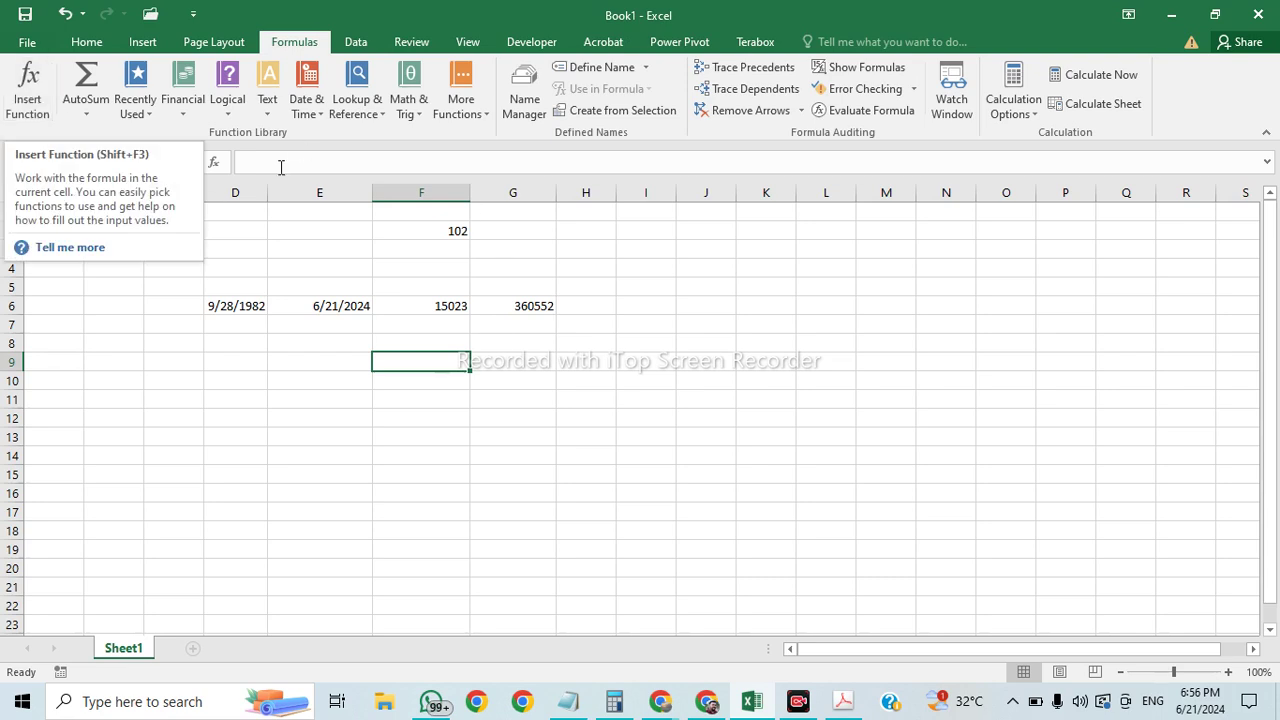
pyautogui.click(28, 80)
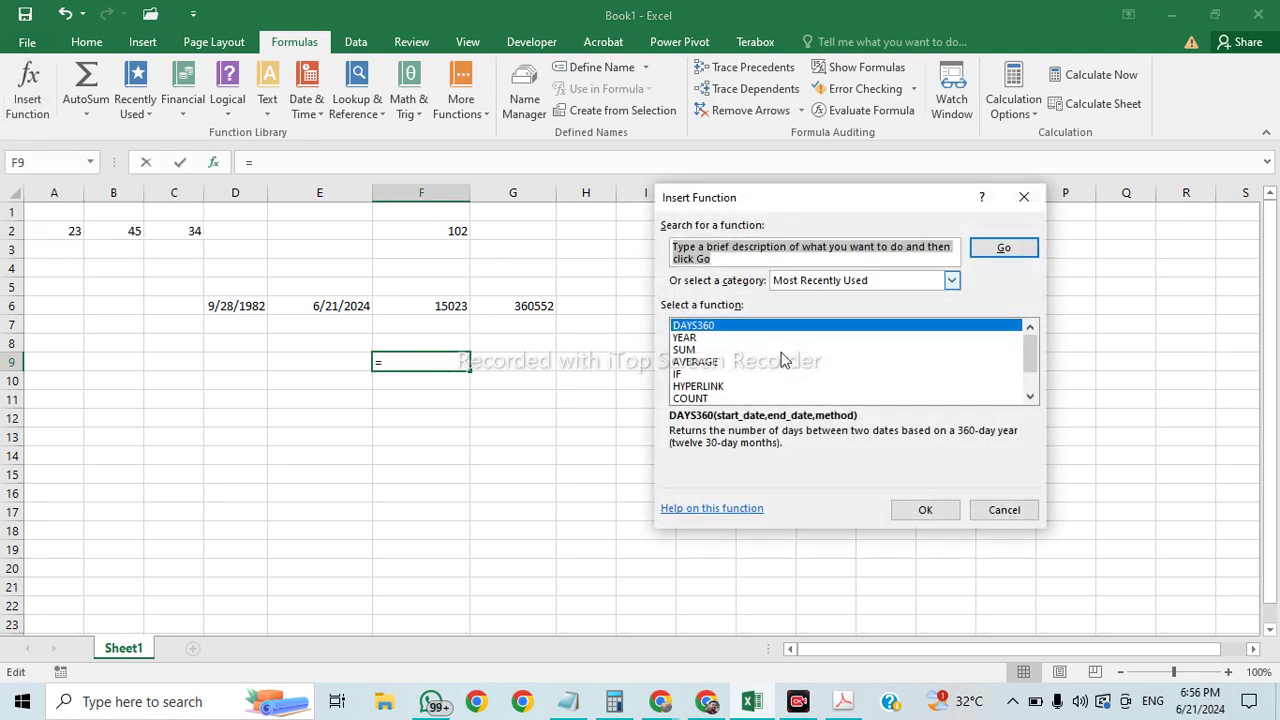
pyautogui.moveTo(741, 203); pyautogui.dragTo(621, 202)
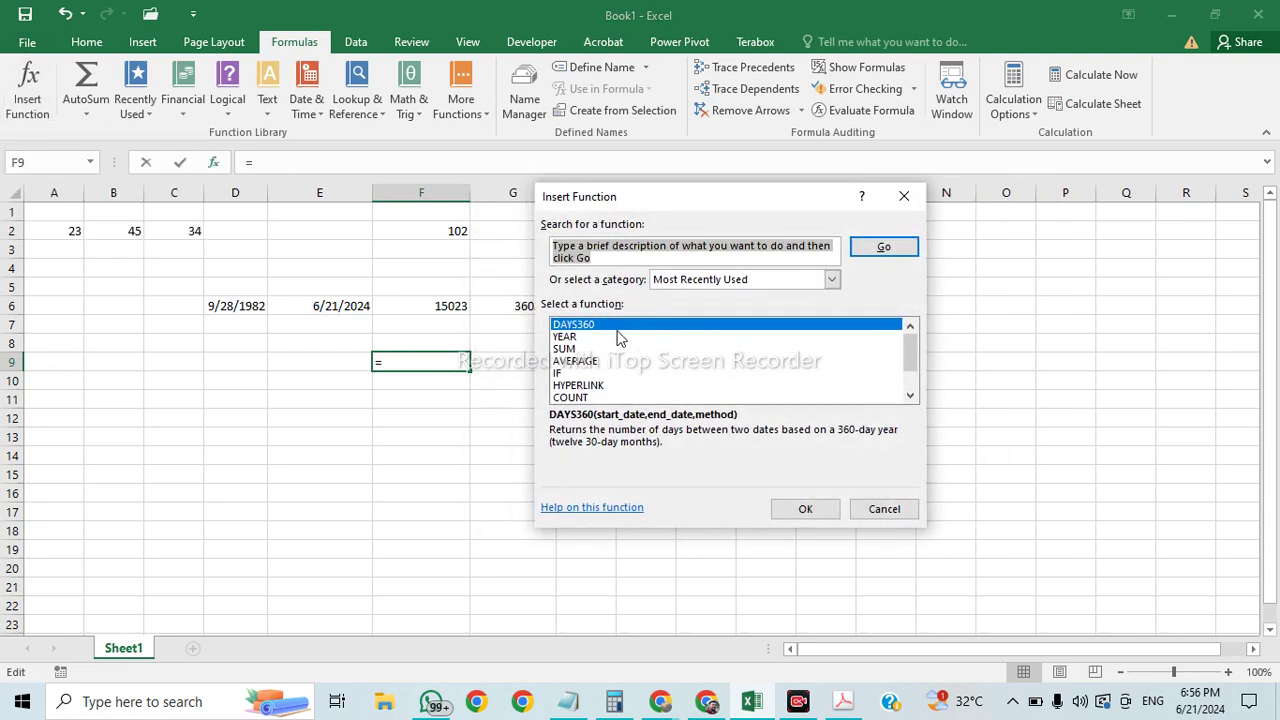
pyautogui.click(566, 337)
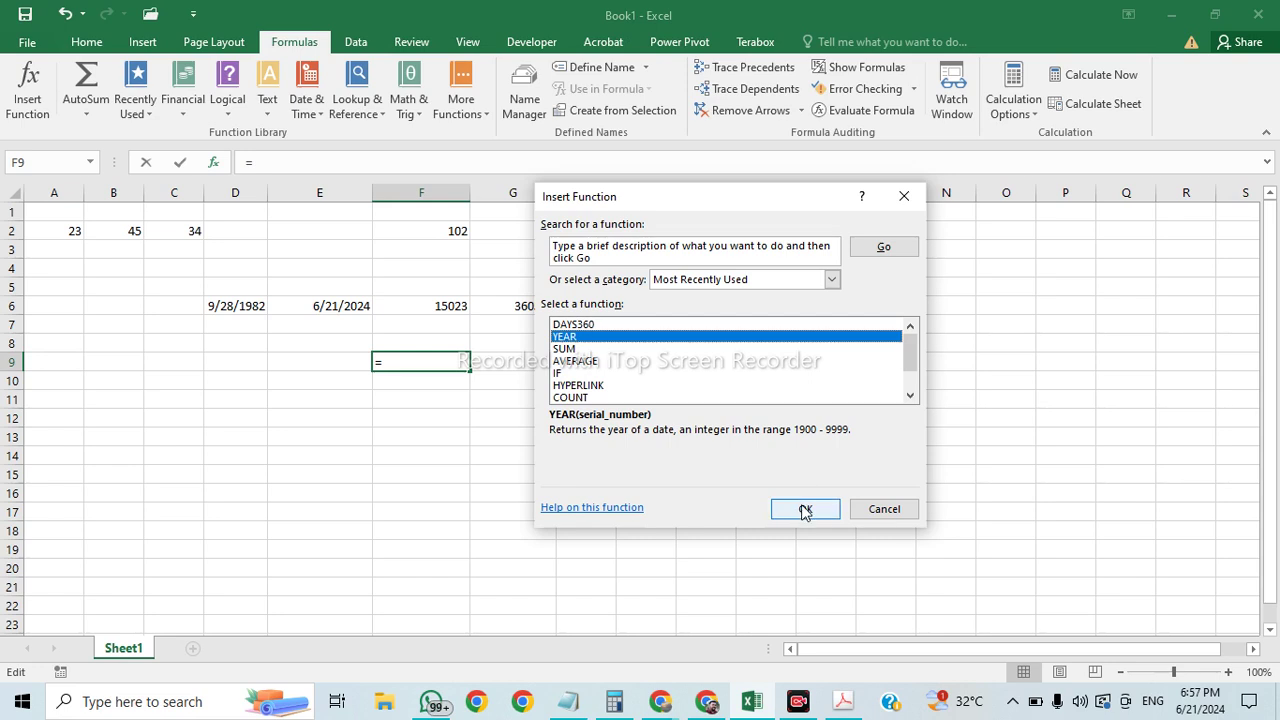
pyautogui.click(884, 509)
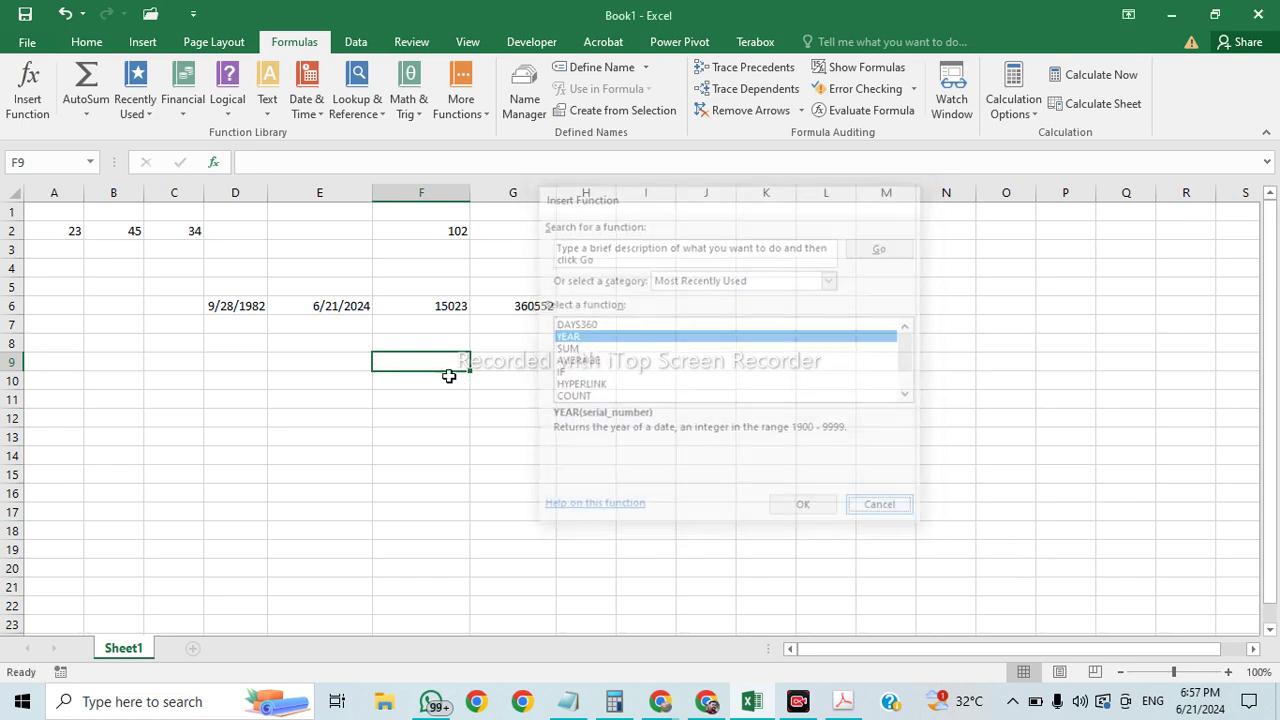
# Step: Enter the number 34758698 in cell H10
pyautogui.click(483, 414)
pyautogui.click(427, 384)
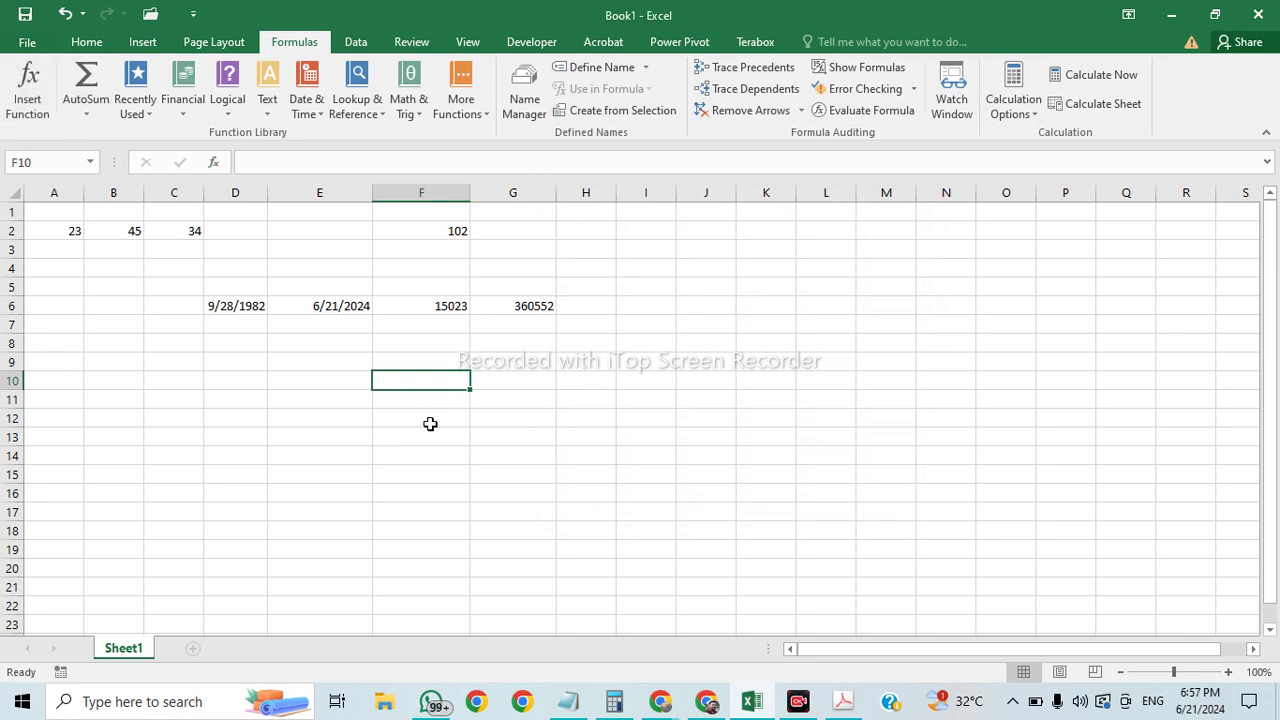
pyautogui.click(586, 381)
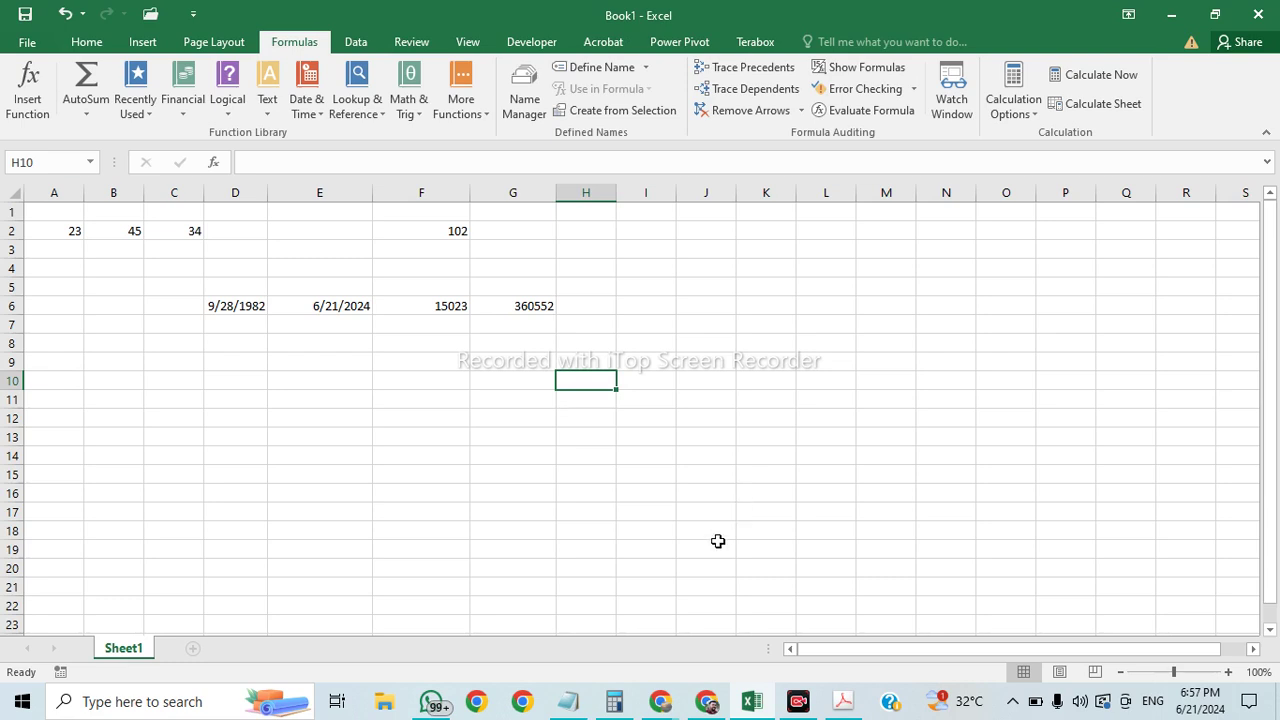
pyautogui.write('34758698')
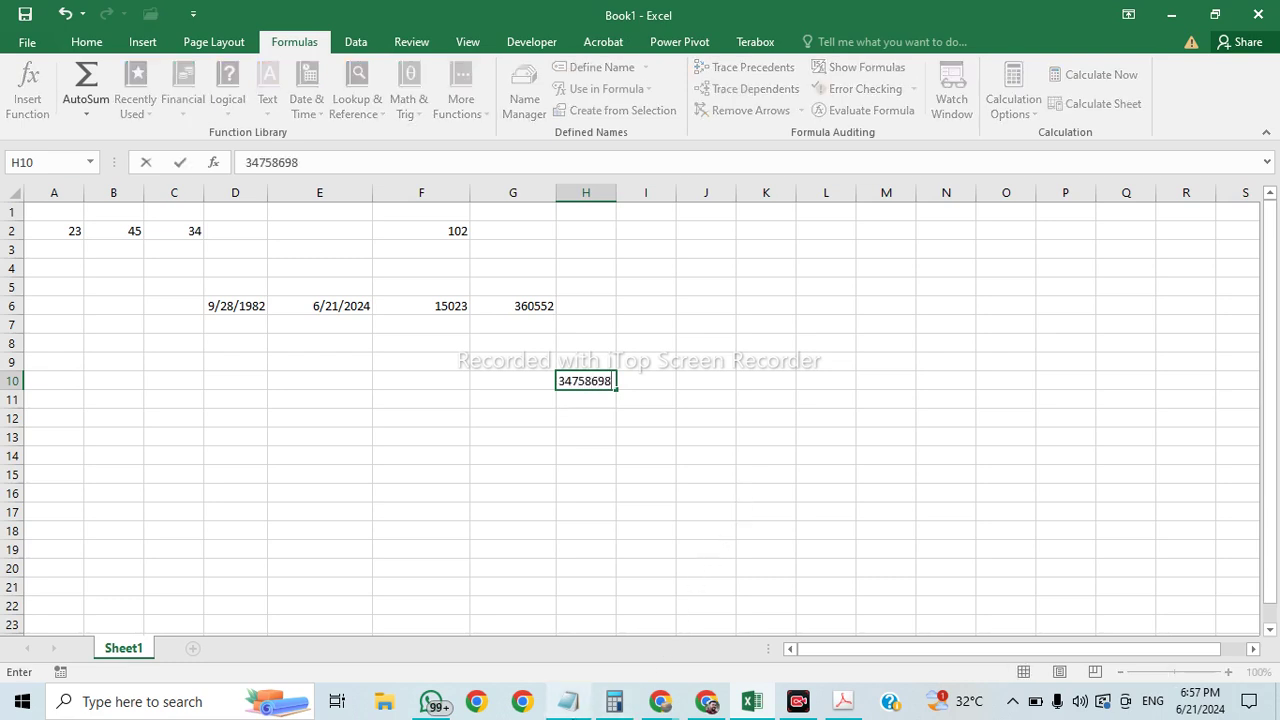
pyautogui.press('Return')
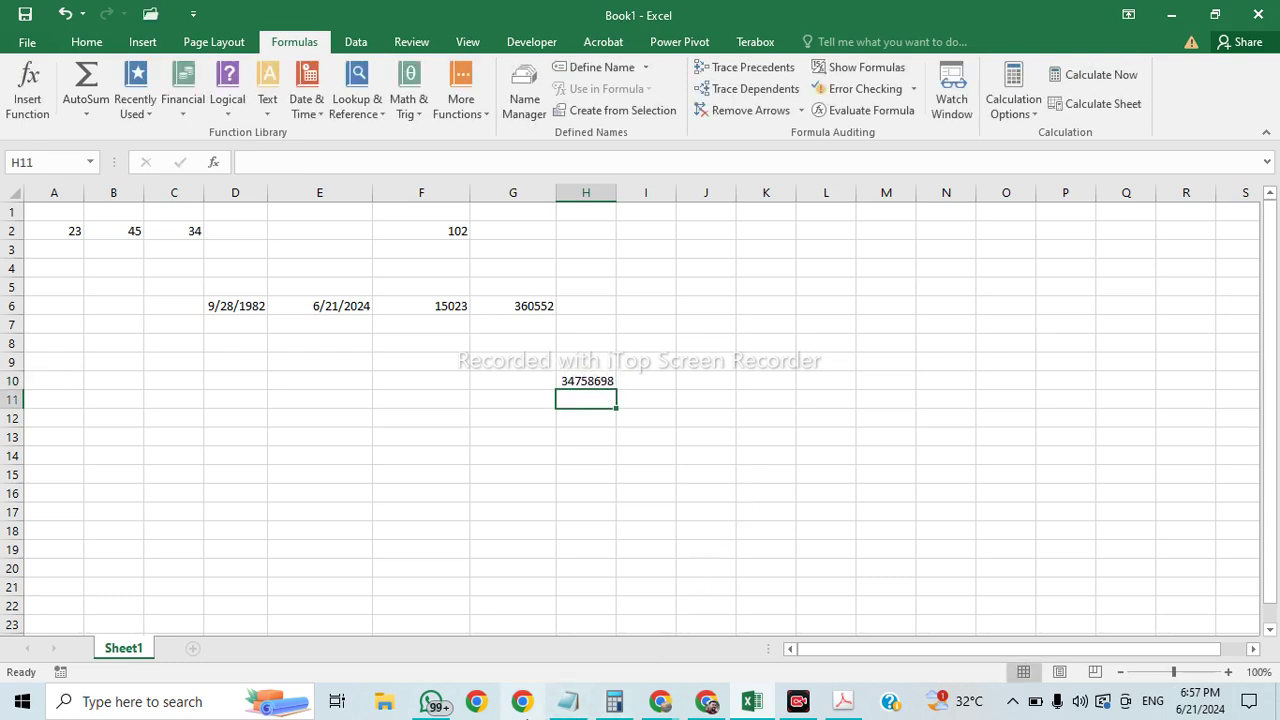
# Step: Insert the YEAR function in cell H10 with G6 as its Serial_number argument
pyautogui.click(605, 380)
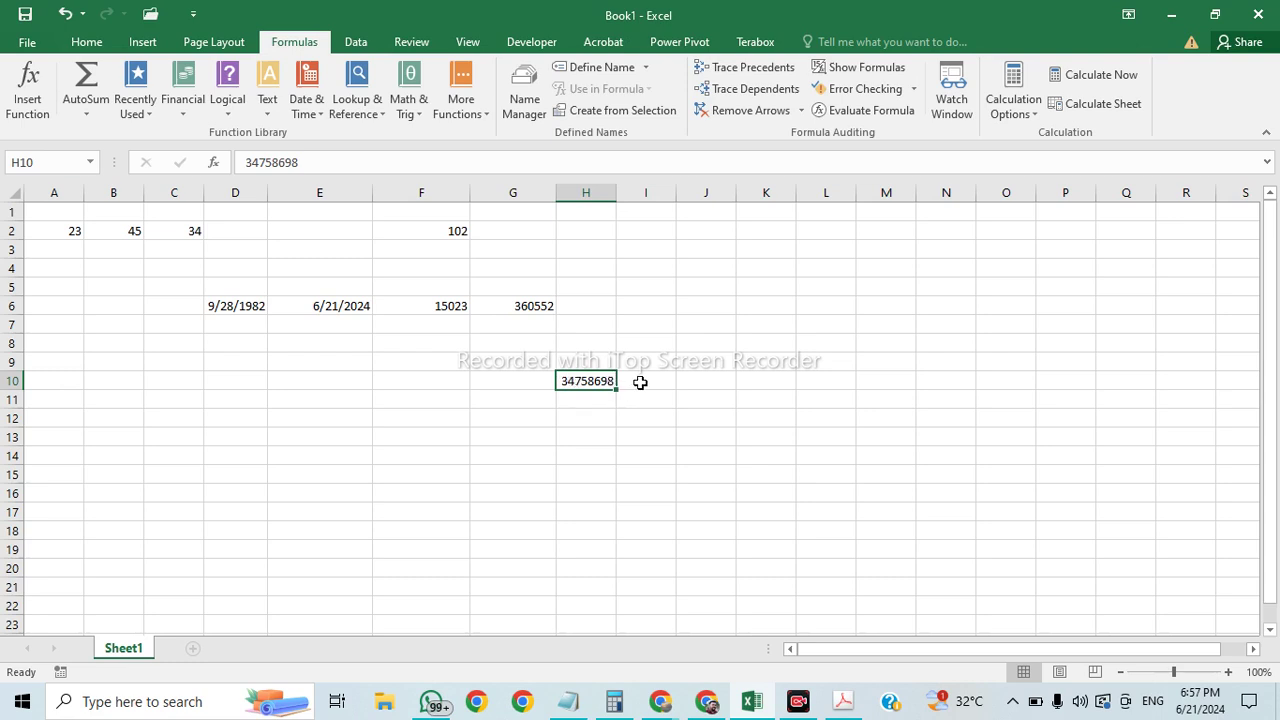
pyautogui.click(27, 90)
pyautogui.click(566, 338)
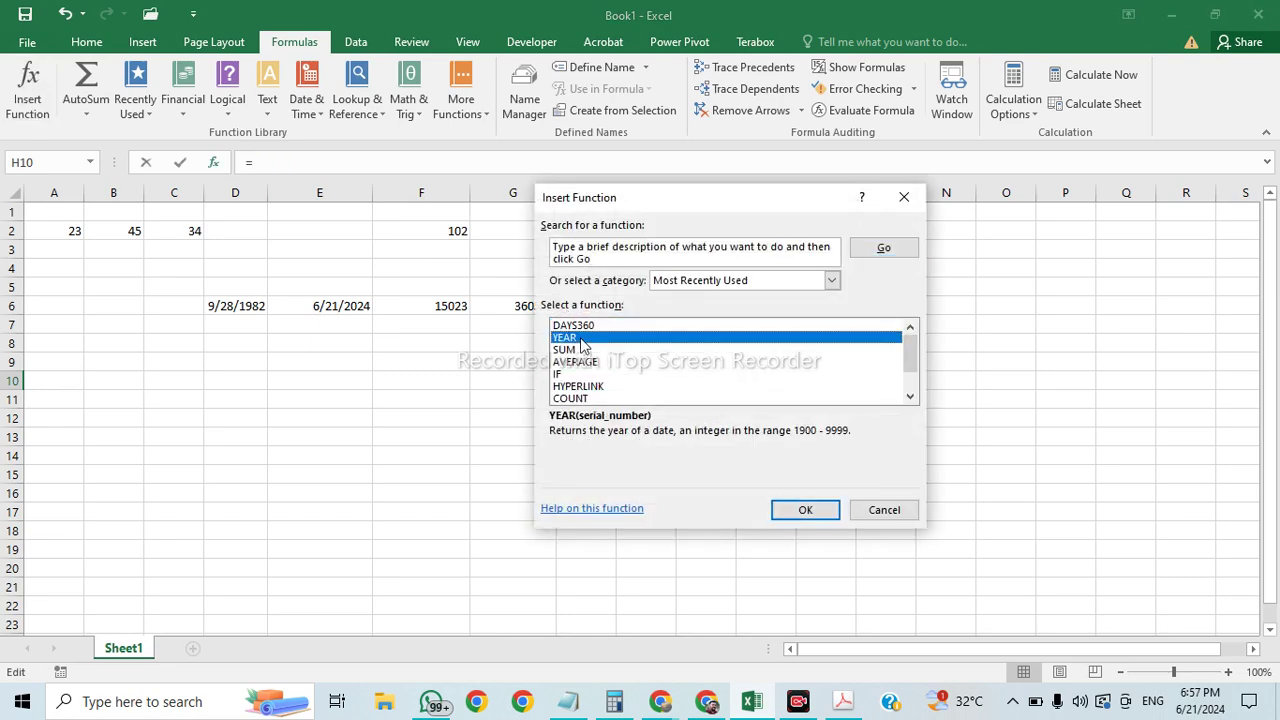
pyautogui.click(805, 511)
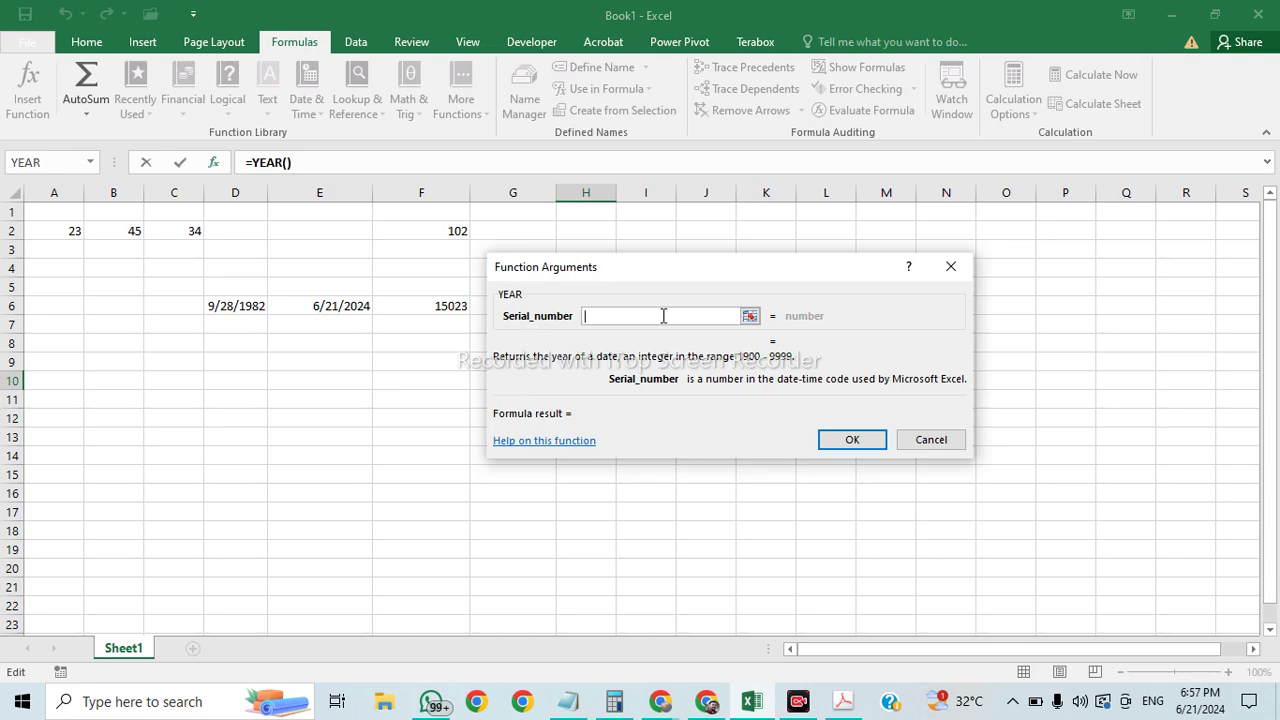
pyautogui.moveTo(600, 271); pyautogui.dragTo(871, 182)
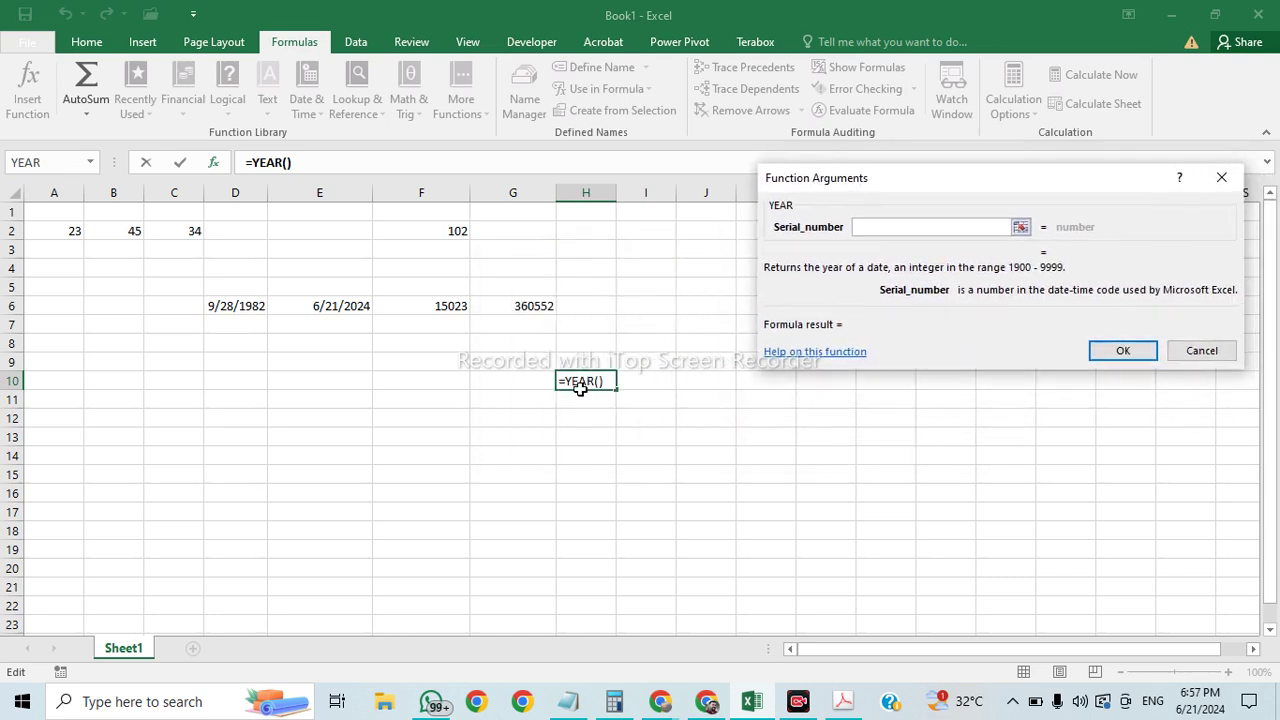
pyautogui.click(521, 305)
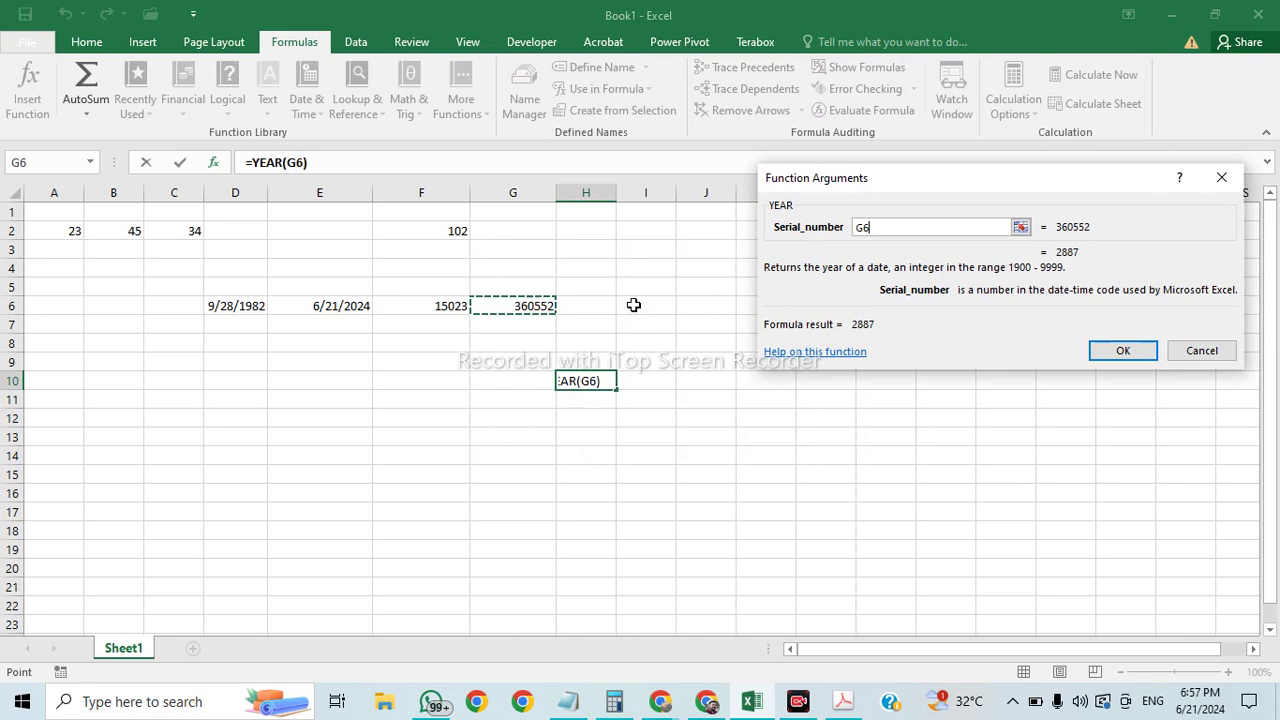
pyautogui.click(1123, 351)
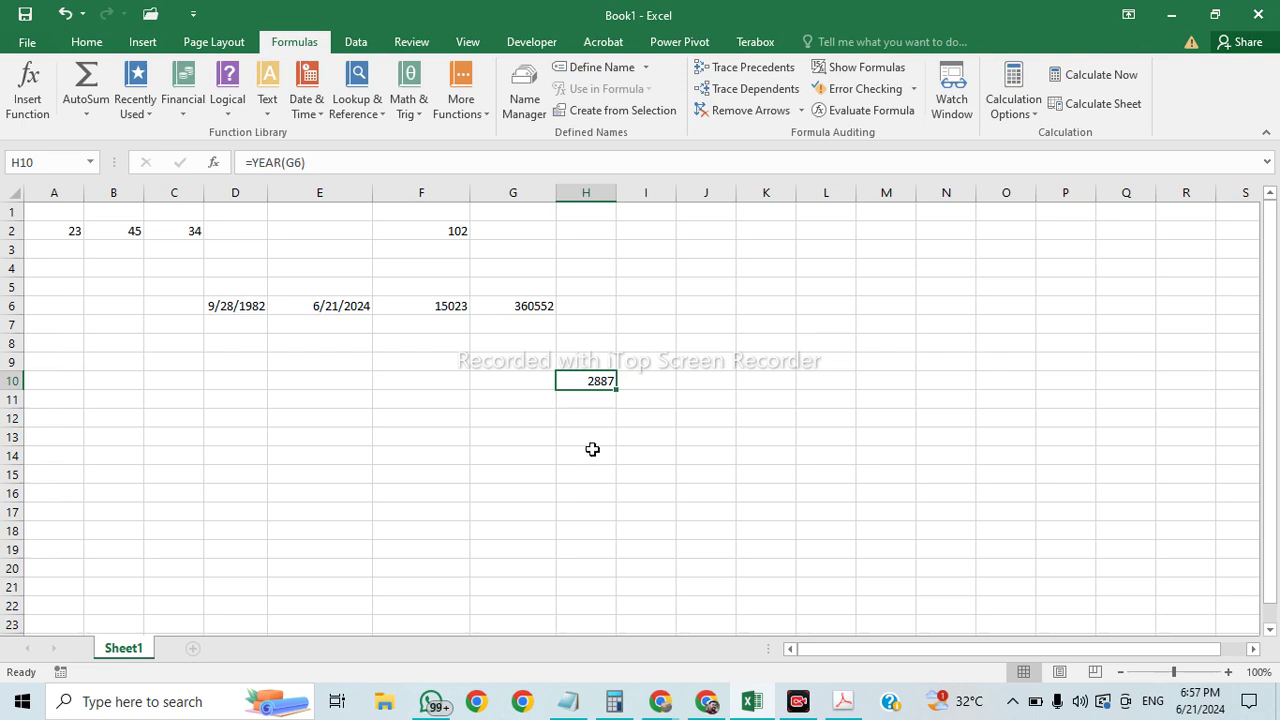
# Step: Undo the YEAR formula in H10 and delete the number from the cell
pyautogui.hotkey('ctrl', 'z')
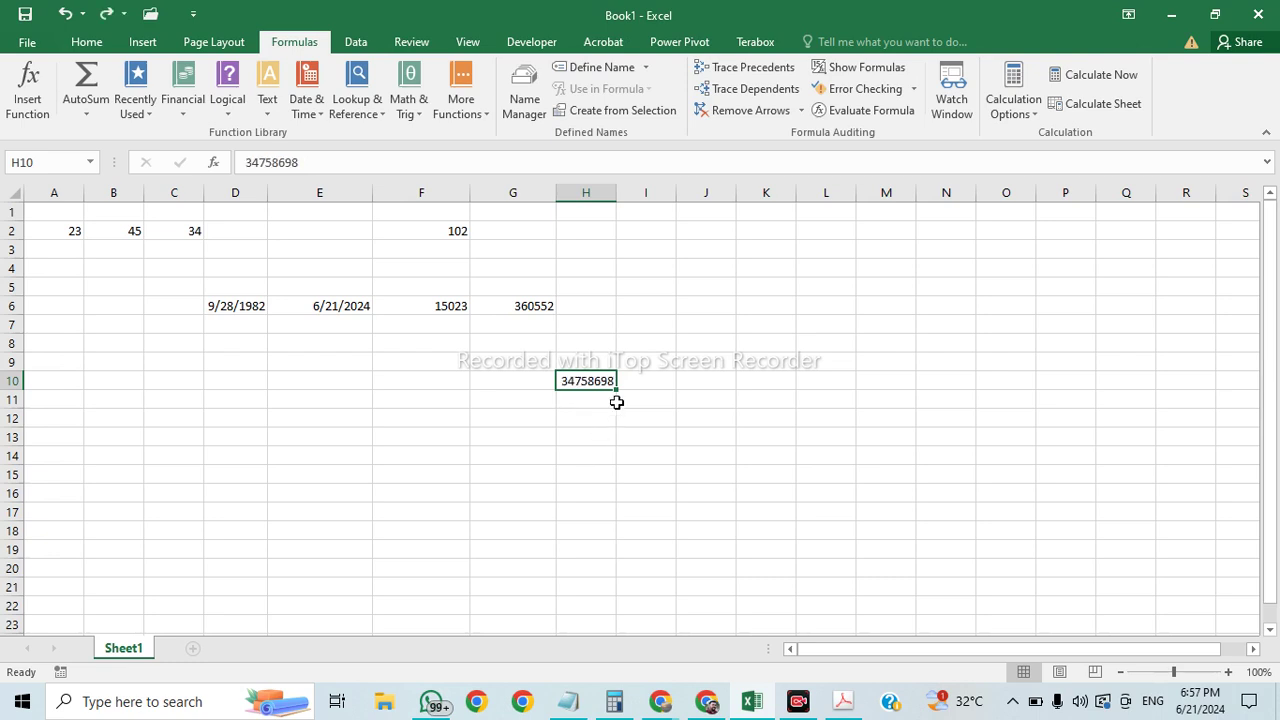
pyautogui.press('Delete')
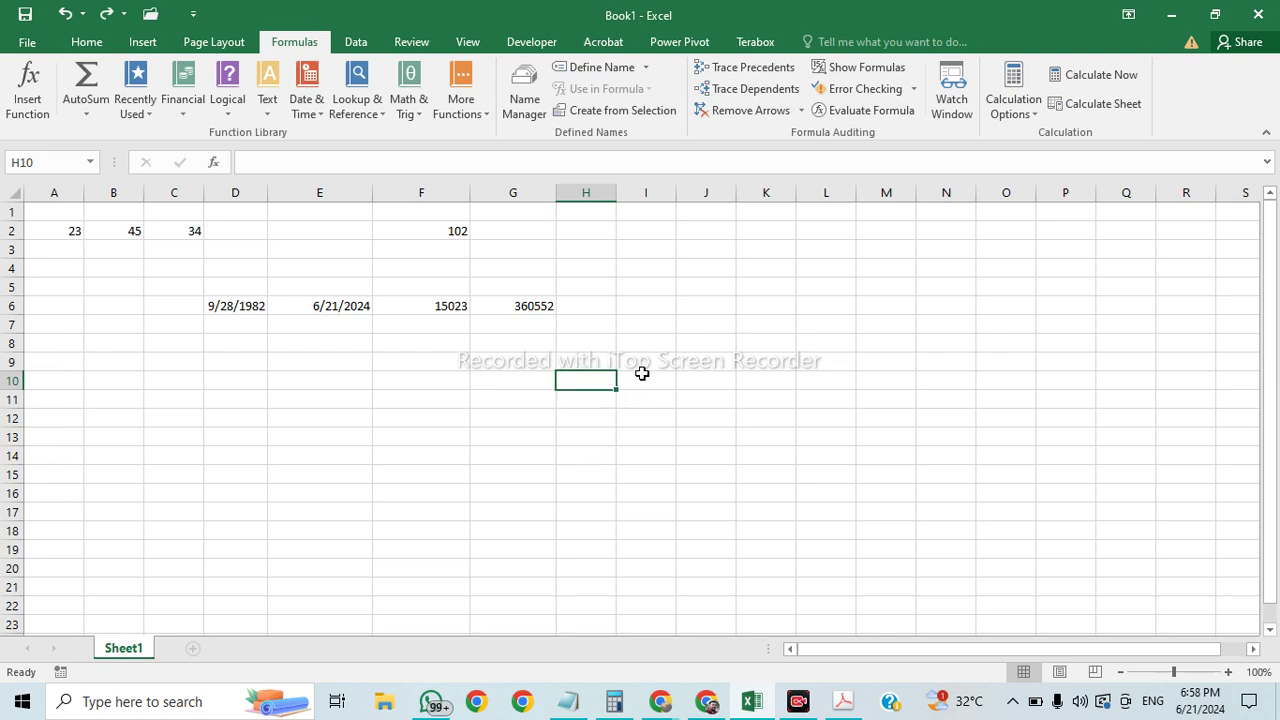
# Step: Insert the YEAR function in cell H10 with the date in E6 as its Serial_number argument
pyautogui.click(27, 85)
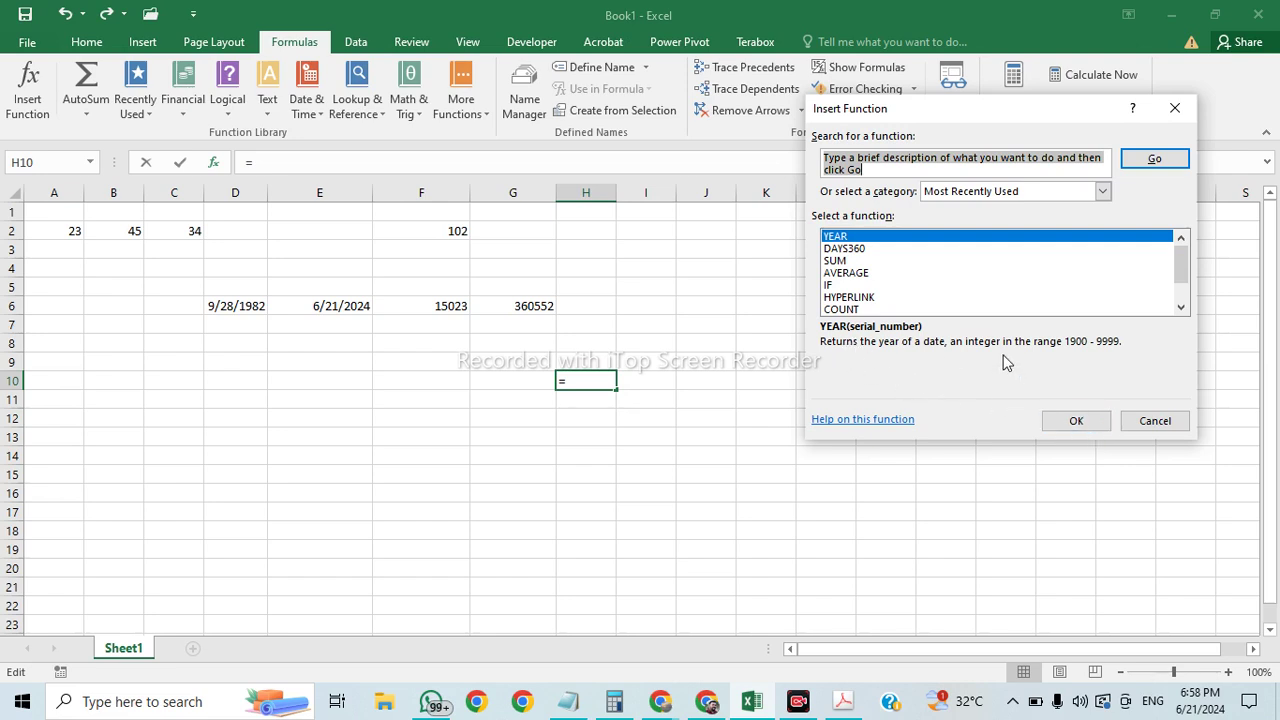
pyautogui.click(1084, 431)
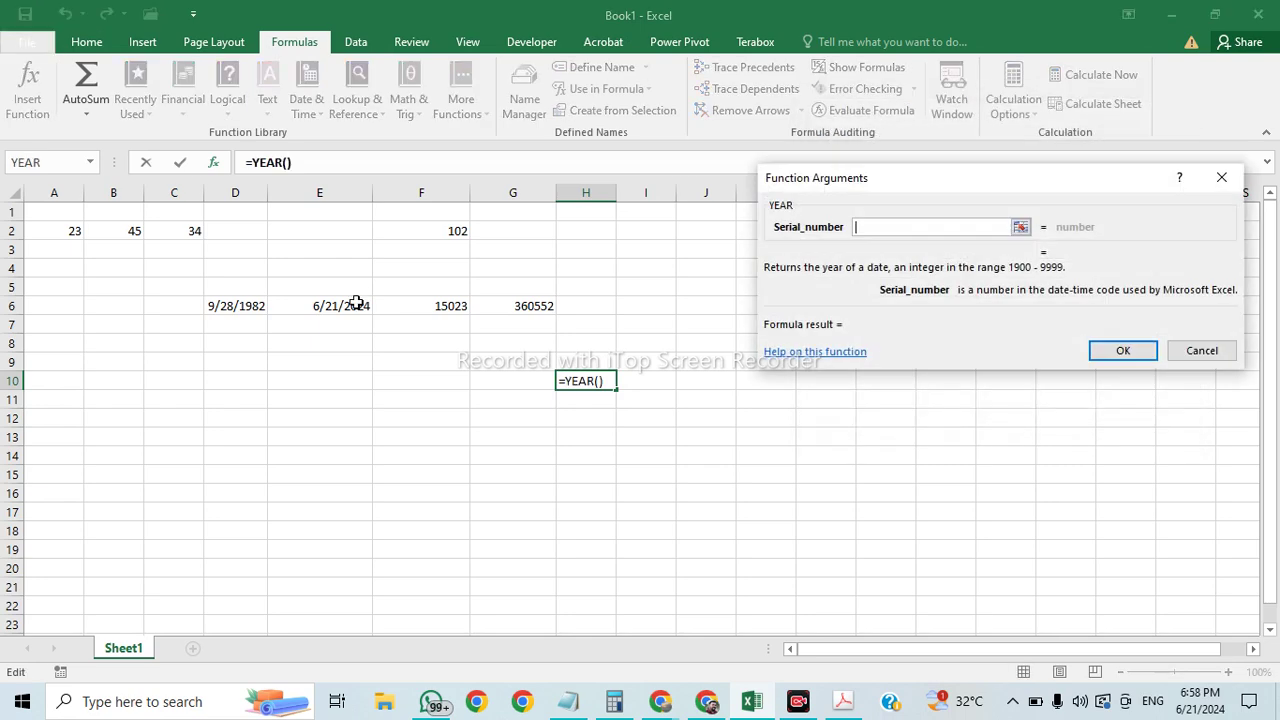
pyautogui.click(340, 305)
pyautogui.click(1116, 351)
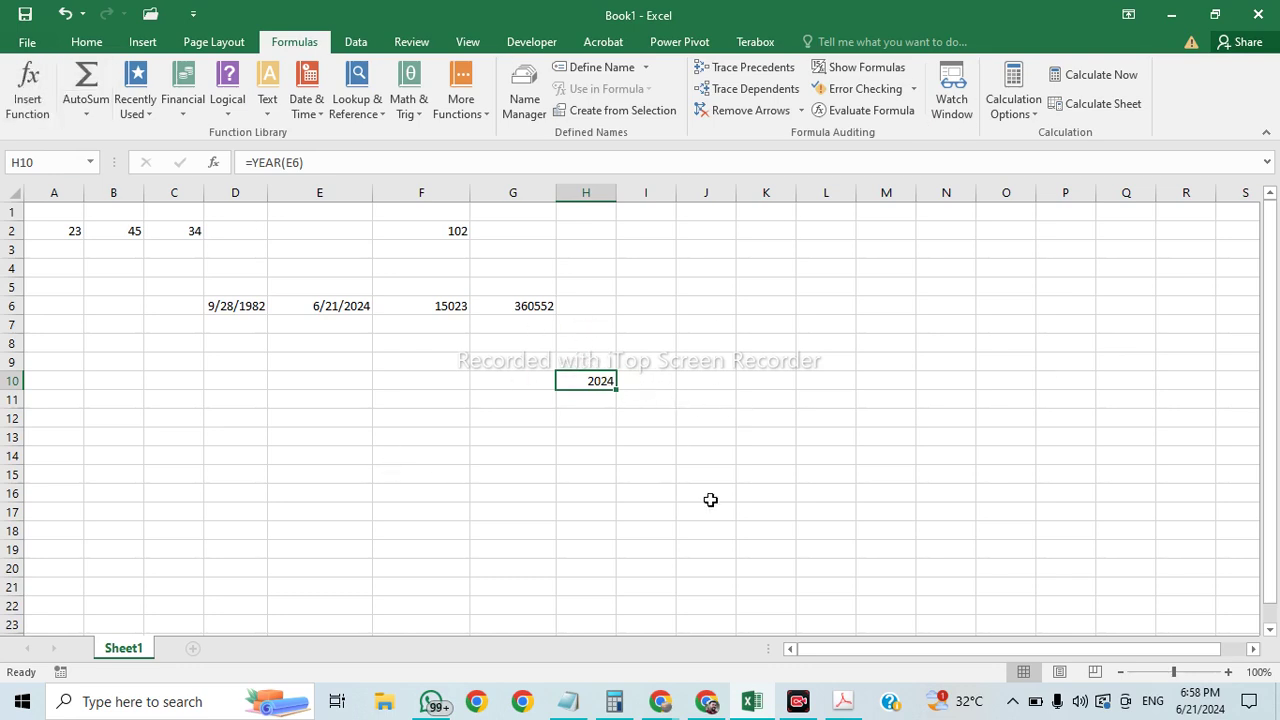
# Step: Review the function arguments of the YEAR formula in H10 without changing them
pyautogui.click(763, 705)
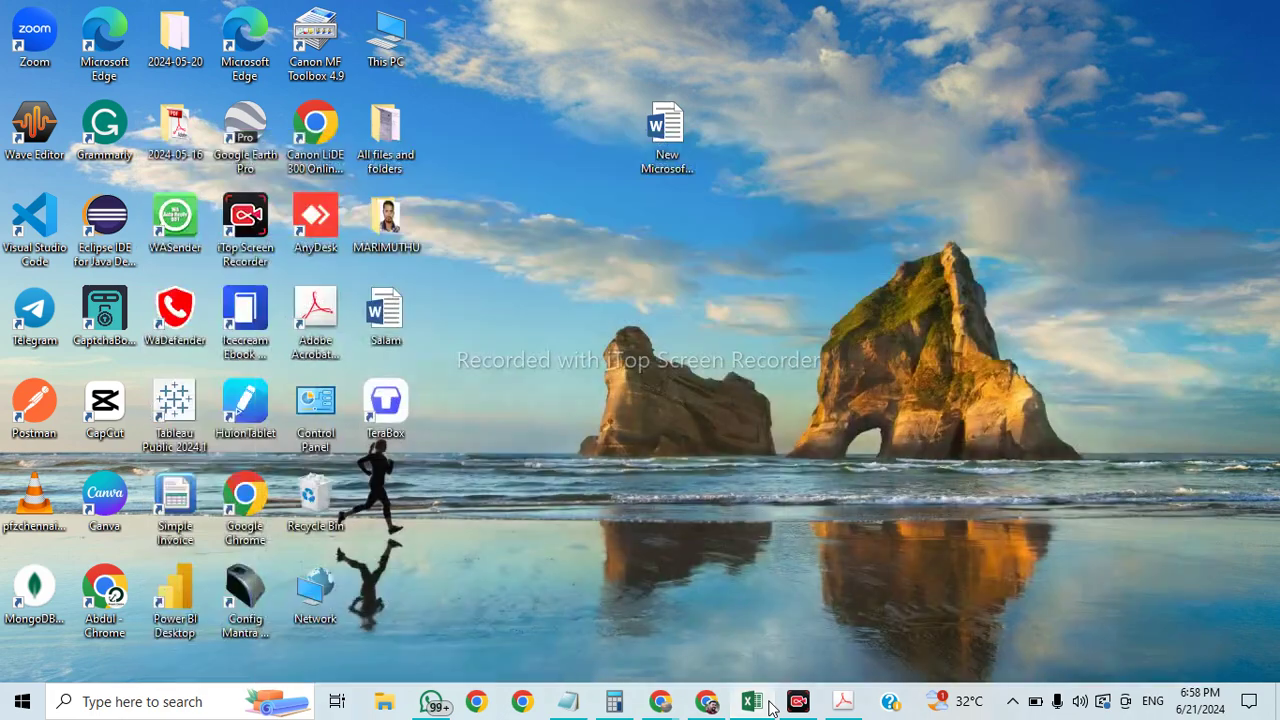
pyautogui.click(763, 705)
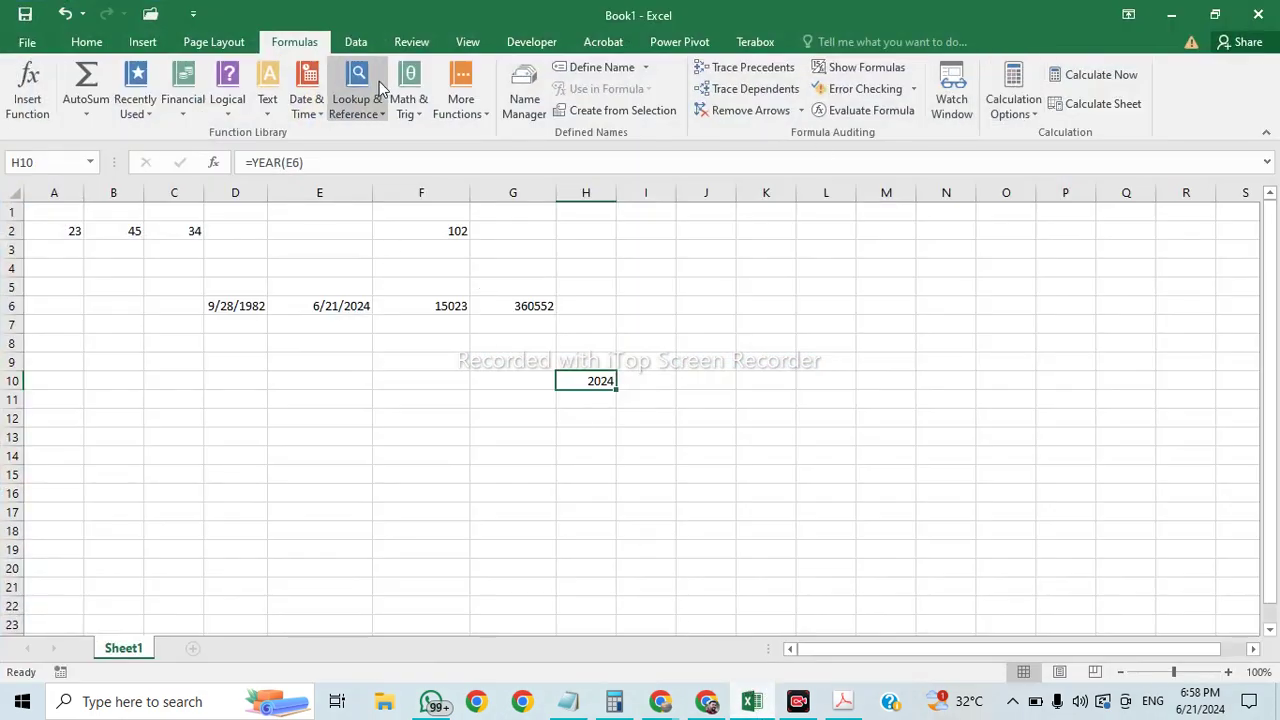
pyautogui.click(37, 105)
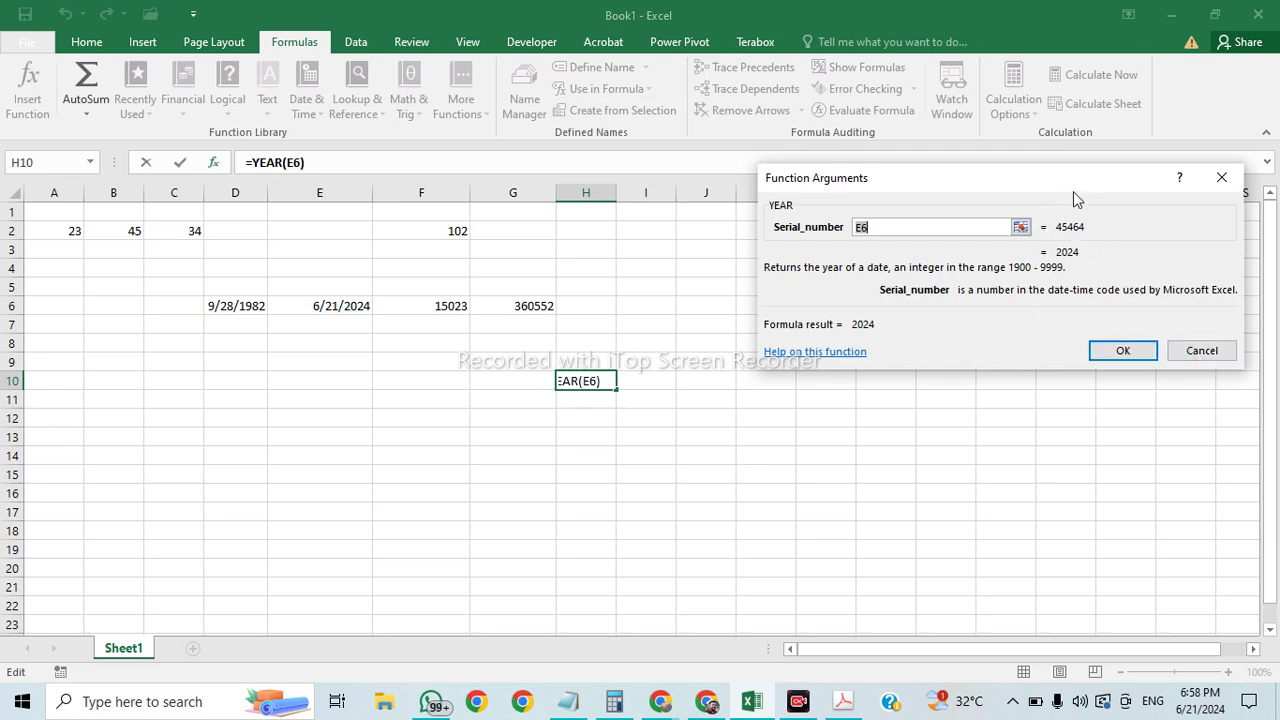
pyautogui.click(1188, 352)
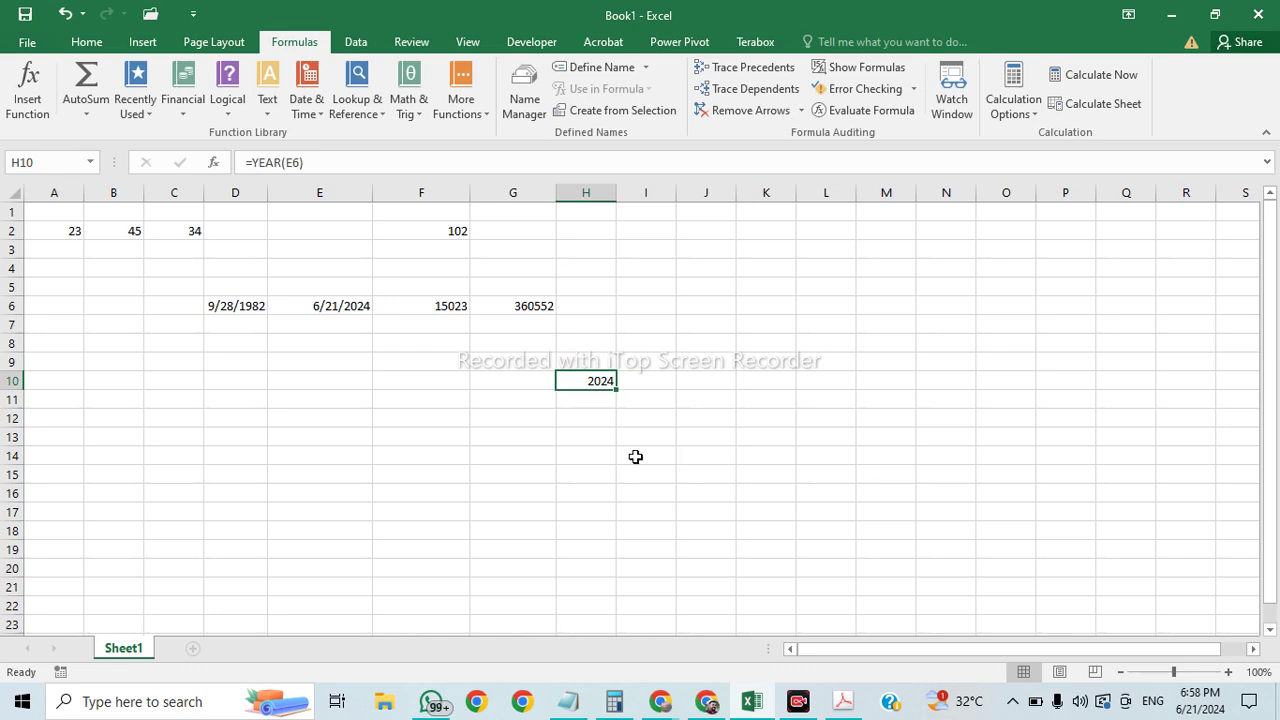
# Step: Enter the number 3434 in cell G9
pyautogui.click(530, 304)
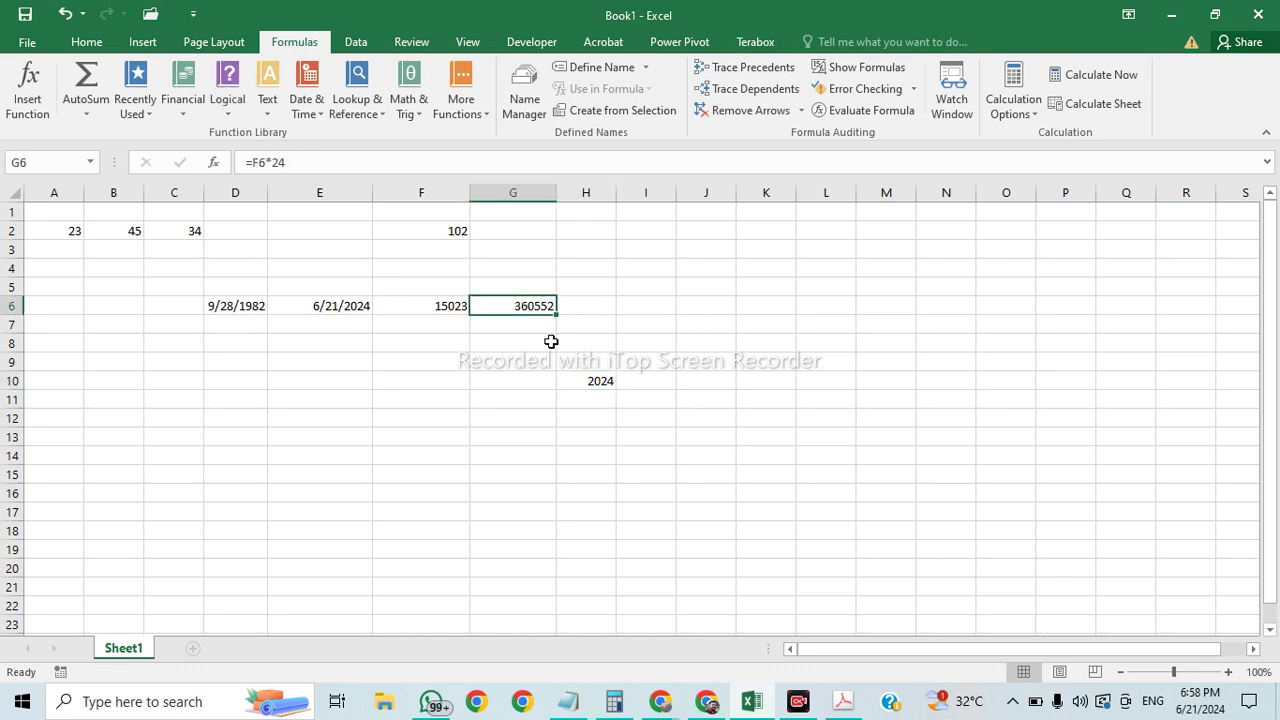
pyautogui.click(428, 302)
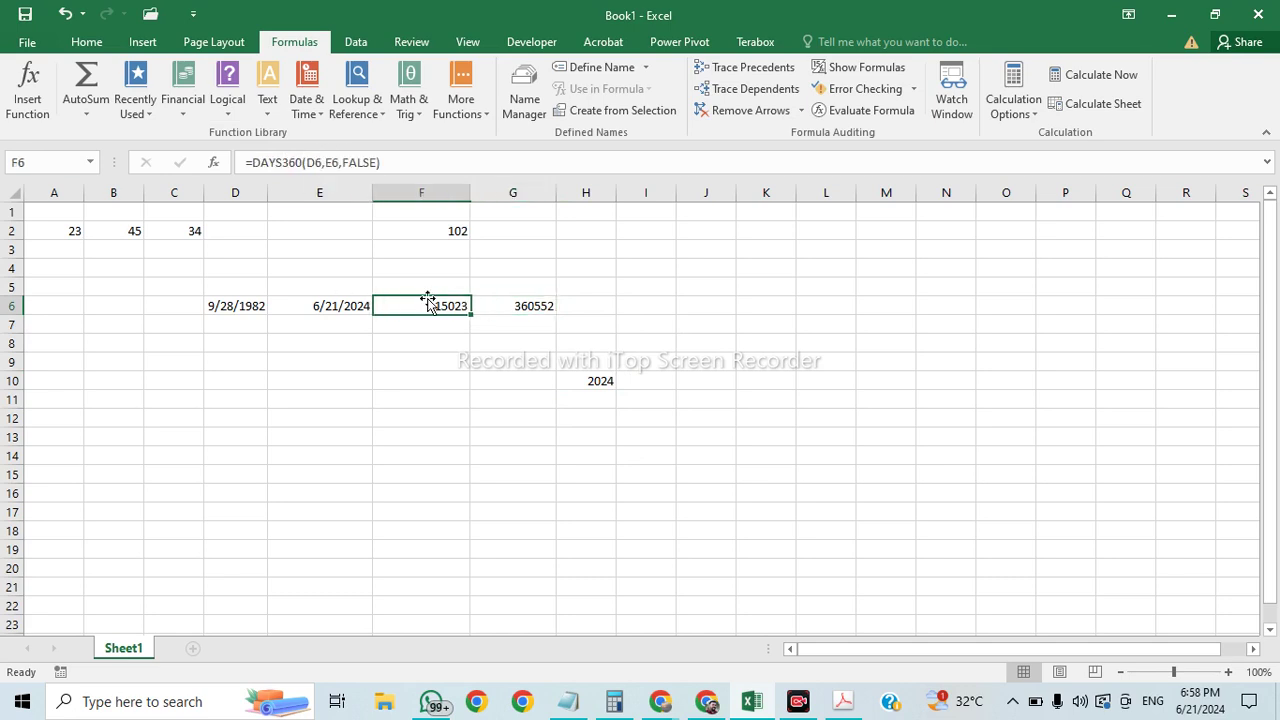
pyautogui.click(525, 364)
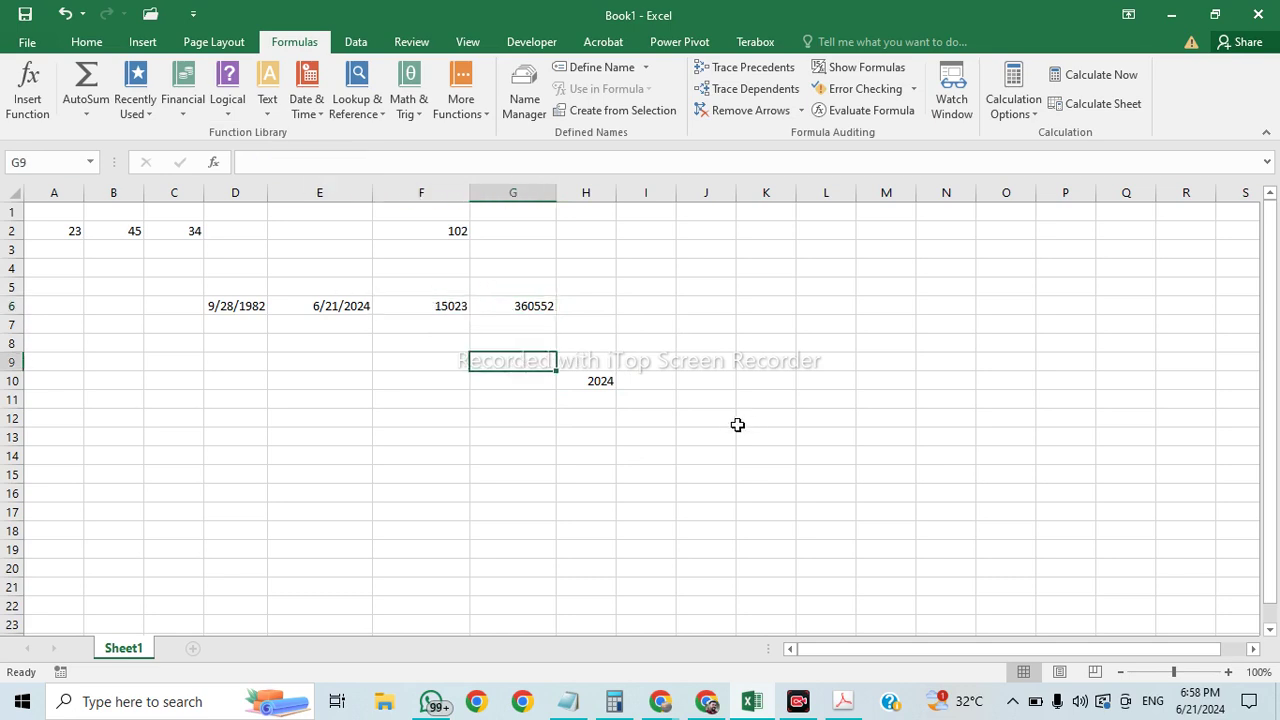
pyautogui.write('3434')
pyautogui.click(590, 381)
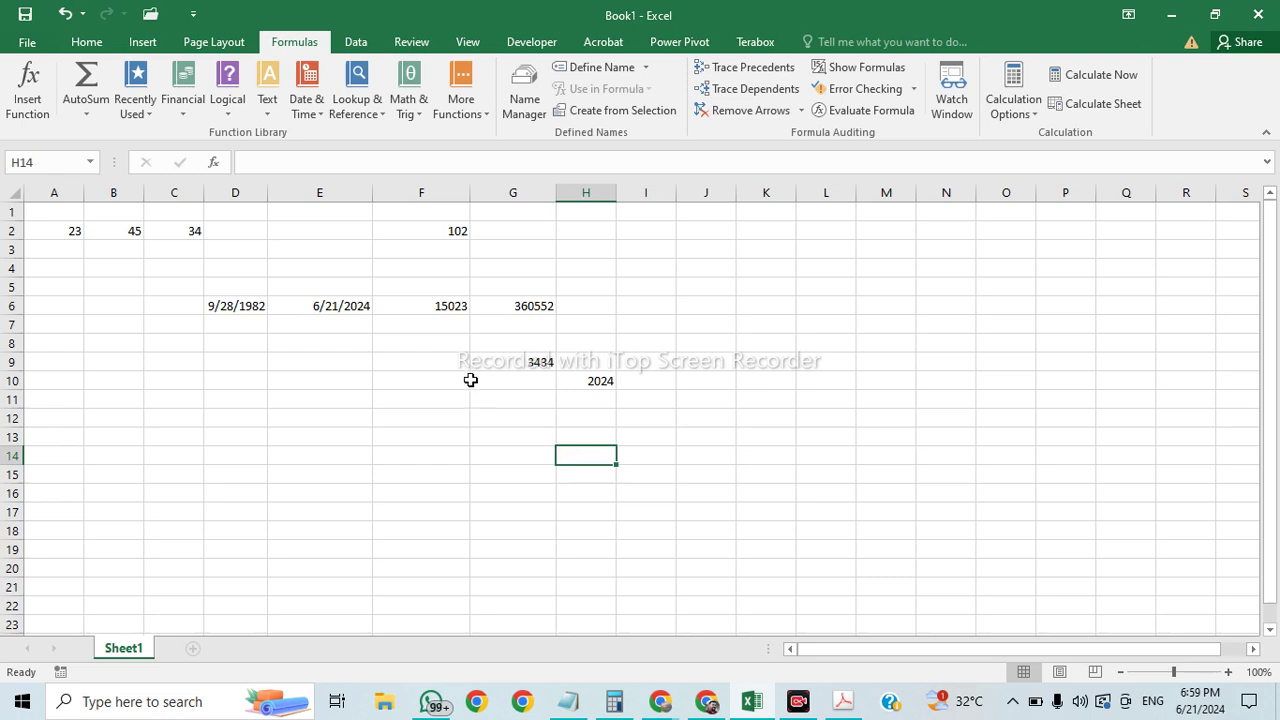
# Step: Insert the YEAR function in cell H13 with G9 as its Serial_number argument
pyautogui.click(506, 363)
pyautogui.click(583, 435)
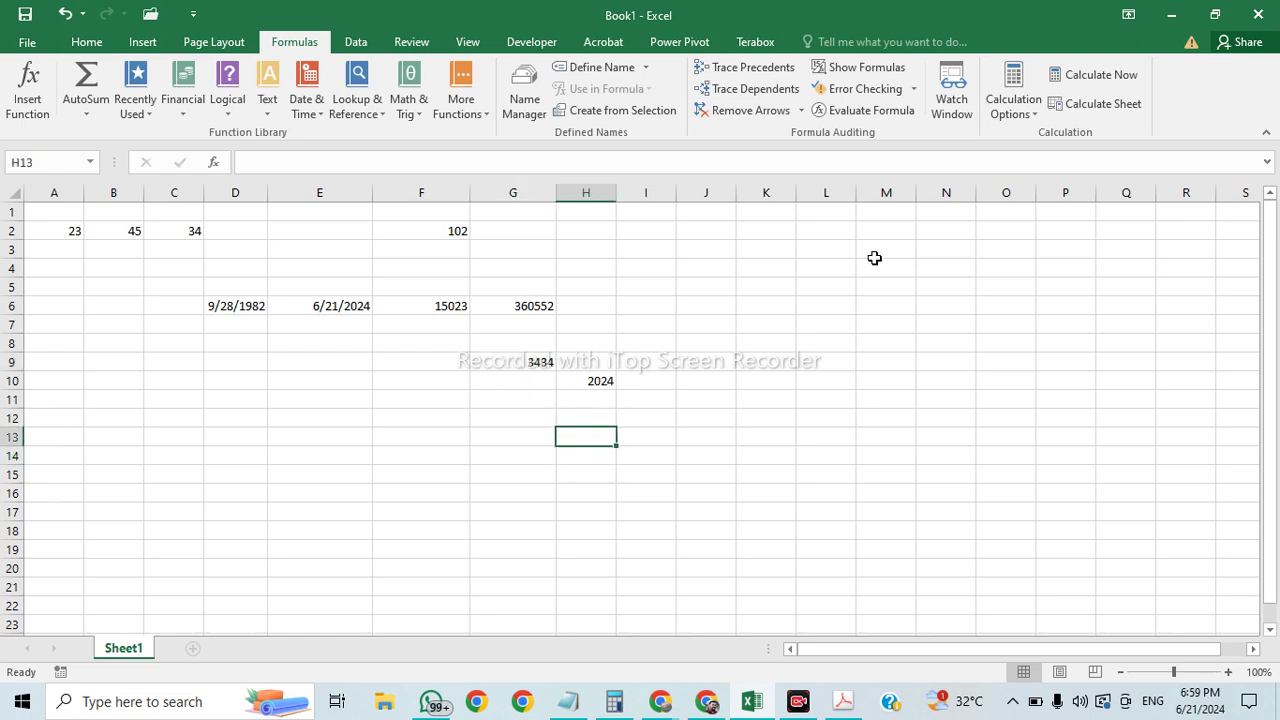
pyautogui.click(36, 86)
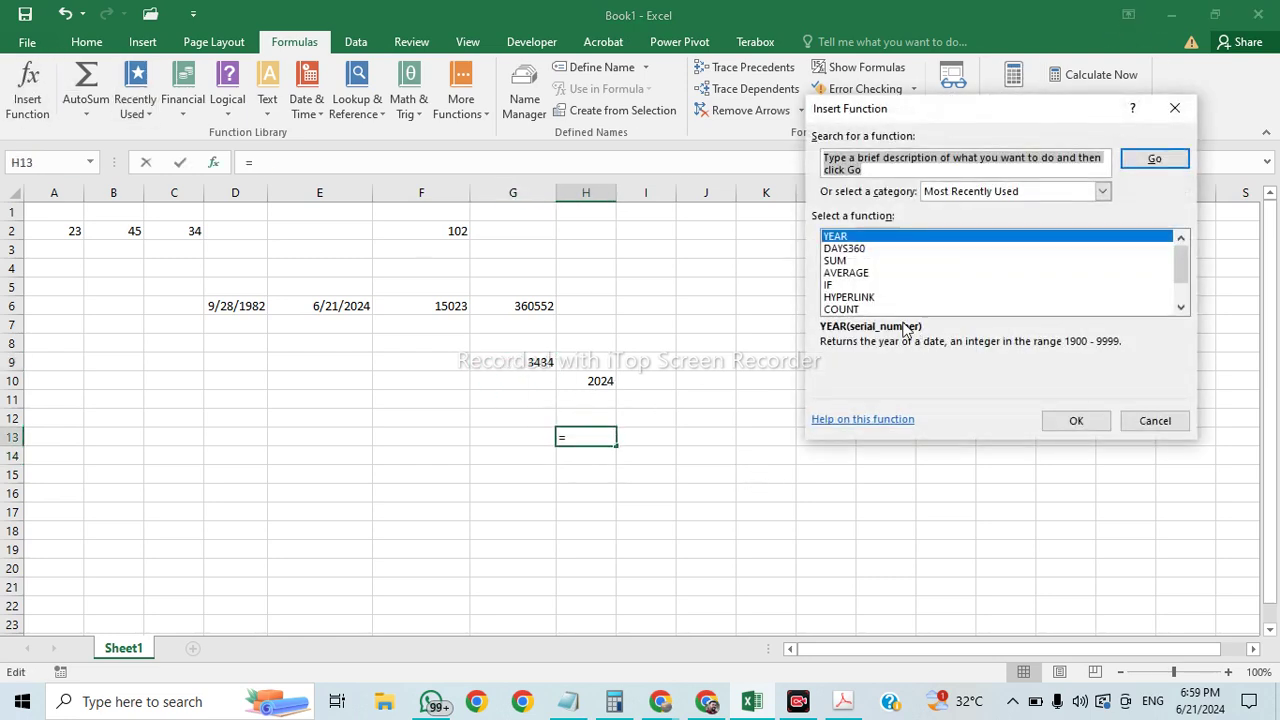
pyautogui.click(852, 247)
pyautogui.click(840, 236)
pyautogui.click(1083, 423)
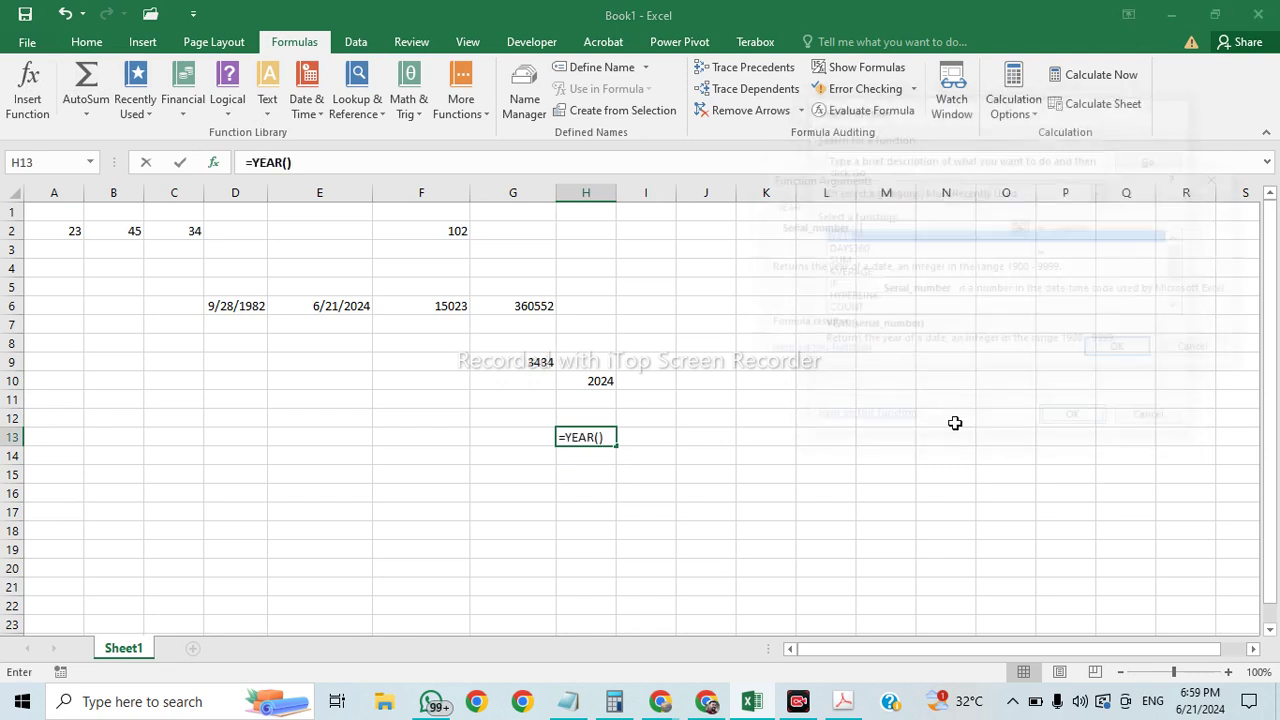
pyautogui.click(1020, 228)
pyautogui.click(516, 361)
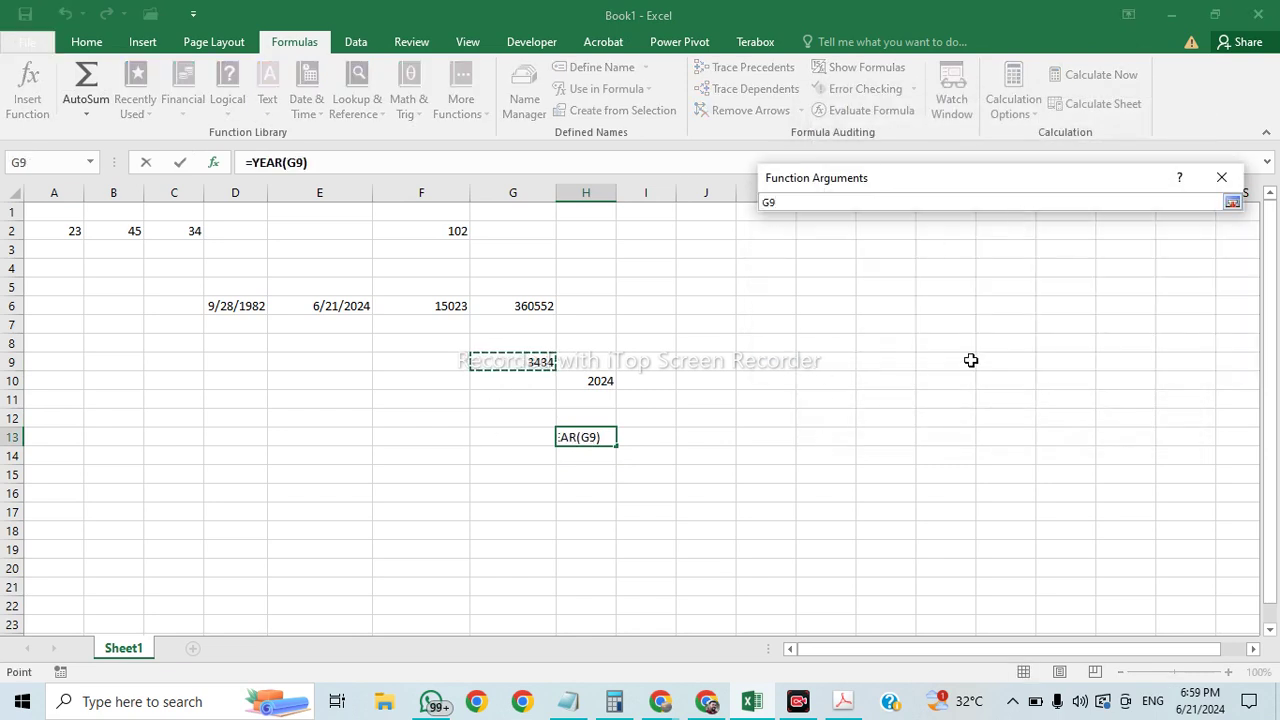
pyautogui.click(1232, 202)
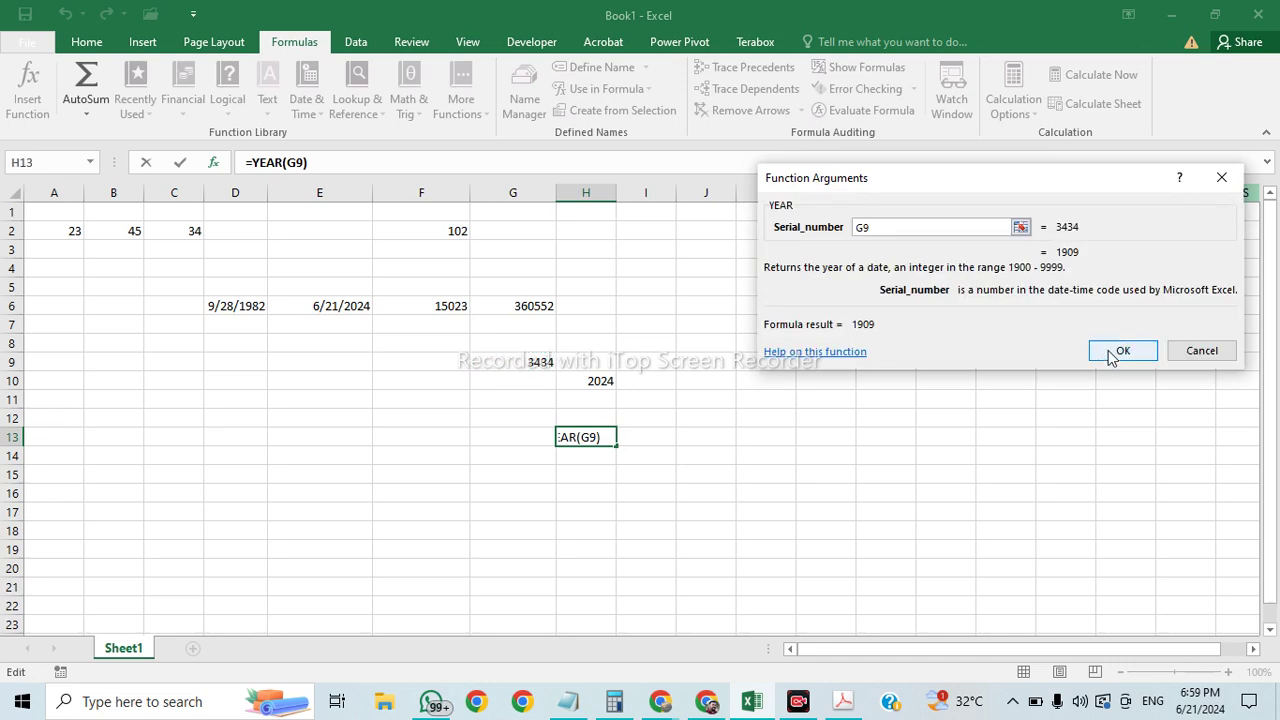
pyautogui.click(1112, 352)
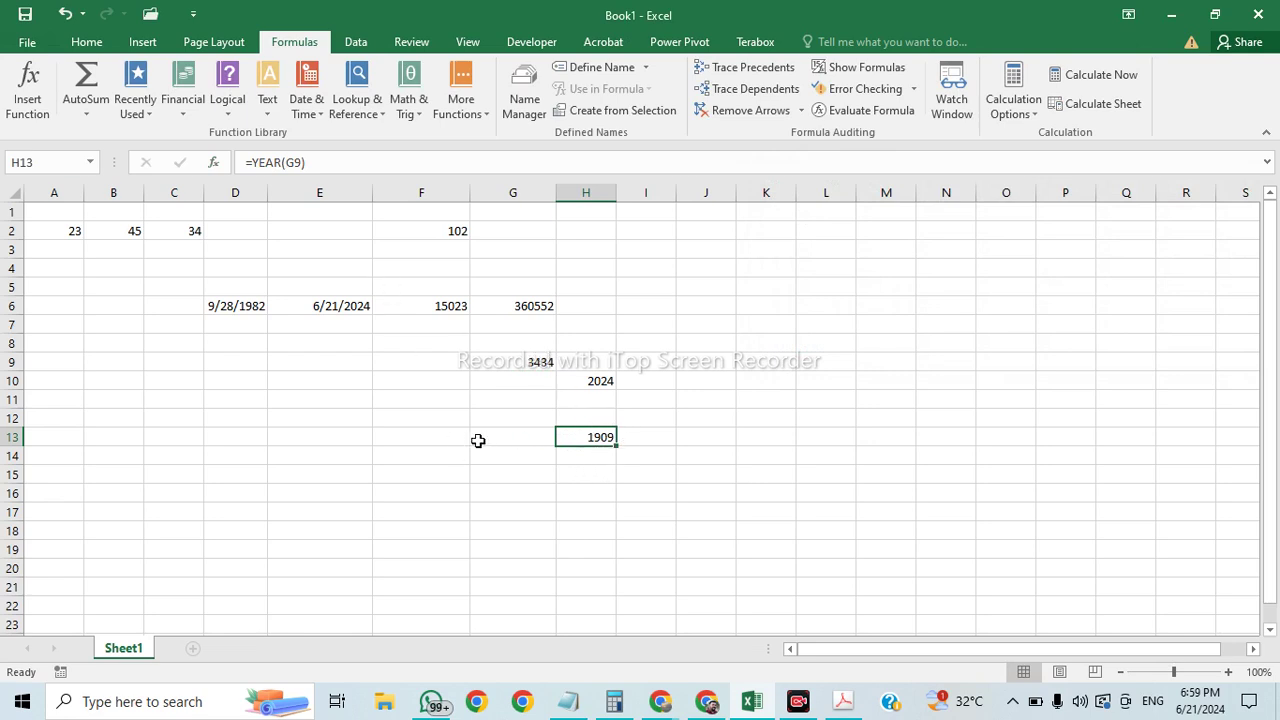
# Step: Enter 1900 in cell G13 and compare it with the number in G9 and the YEAR formula in H13
pyautogui.click(542, 440)
pyautogui.write('1')
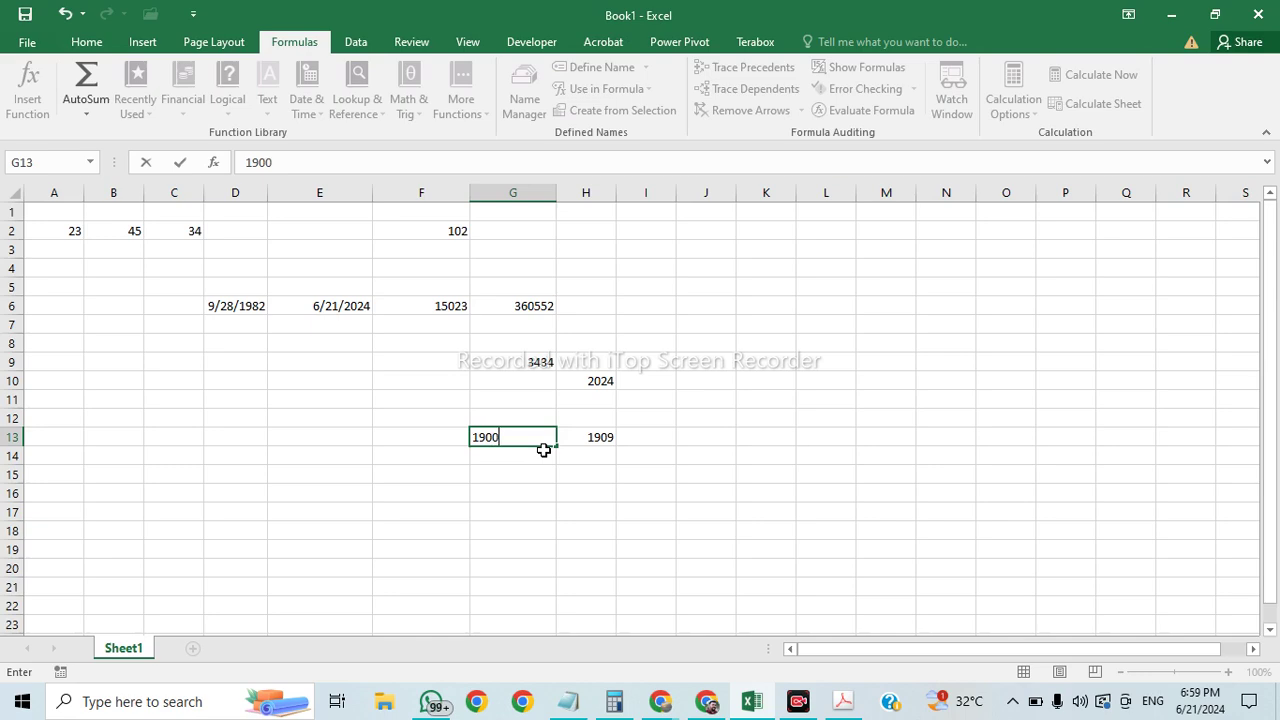
pyautogui.write('900')
pyautogui.press('Return')
pyautogui.press('Return')
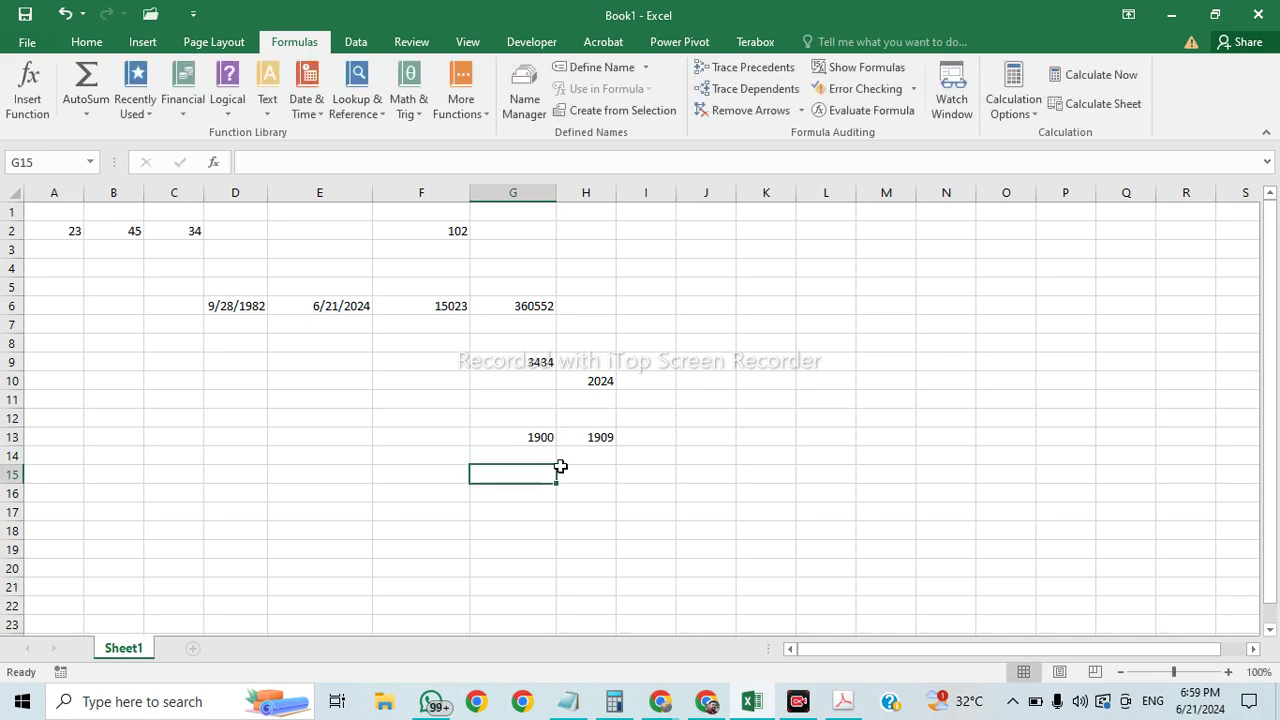
pyautogui.keyDown('ctrl'); pyautogui.scroll(5, 560, 466); pyautogui.keyUp('ctrl')
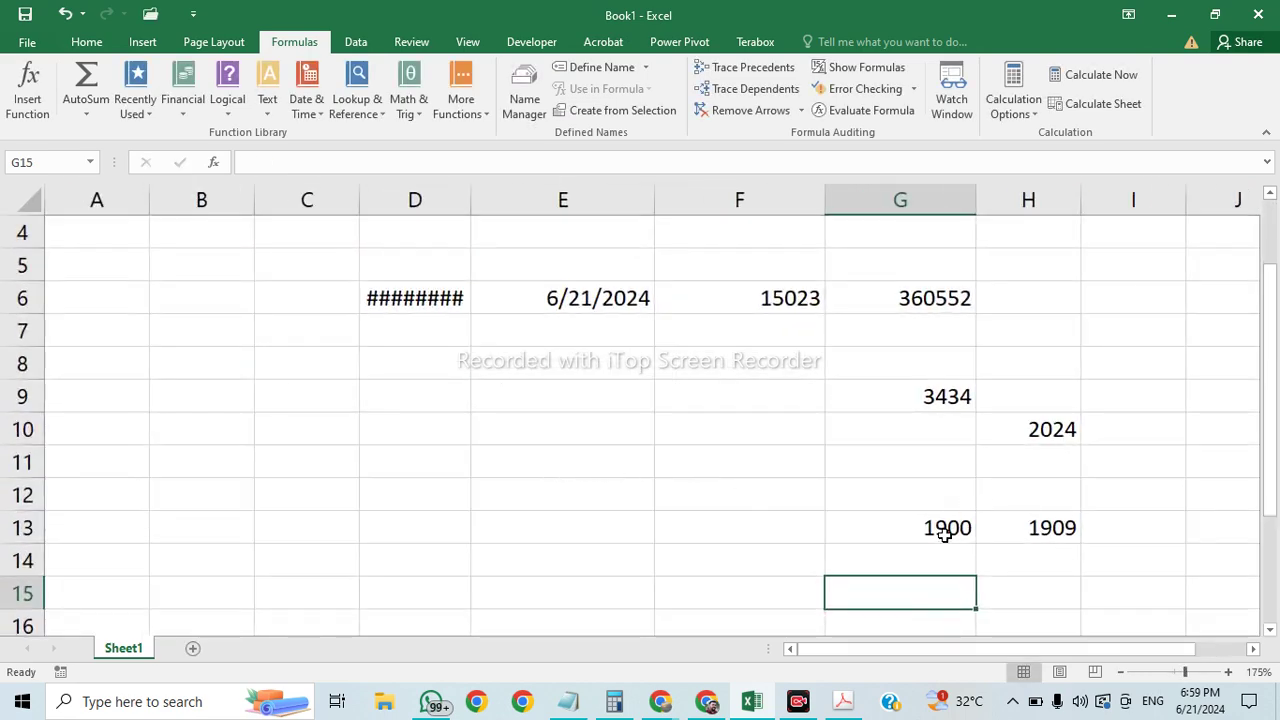
pyautogui.click(944, 536)
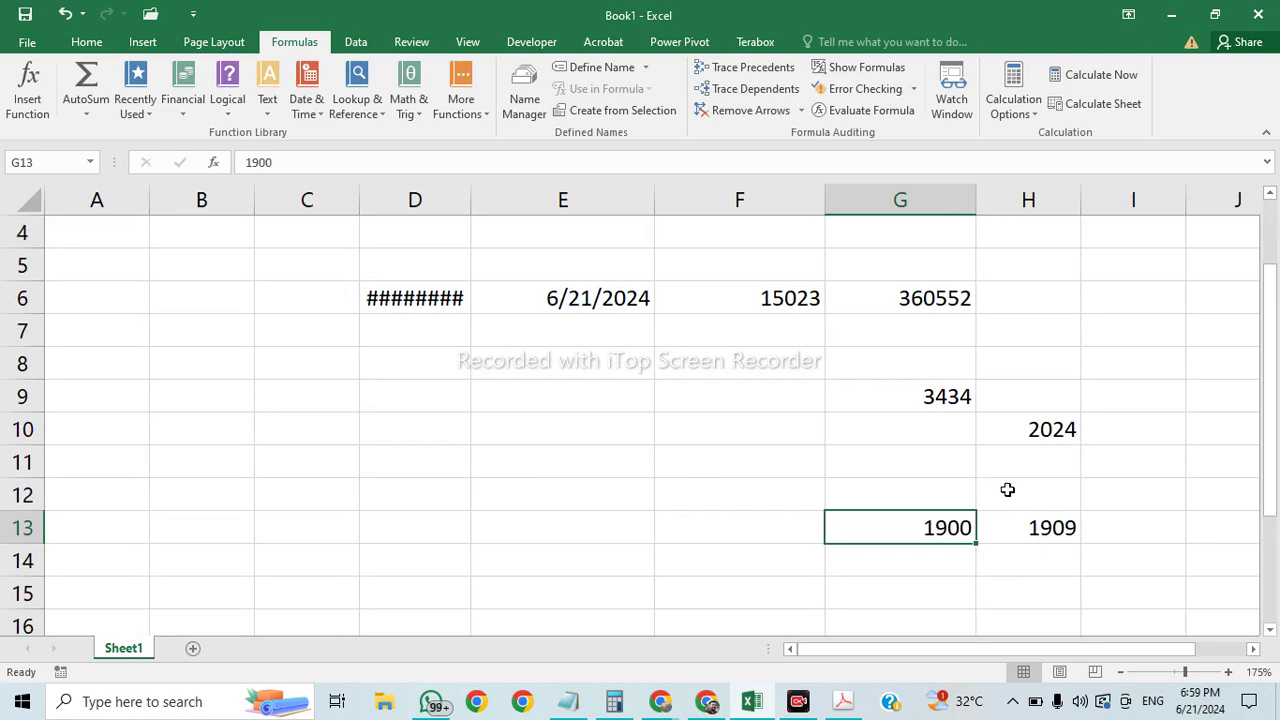
pyautogui.click(944, 397)
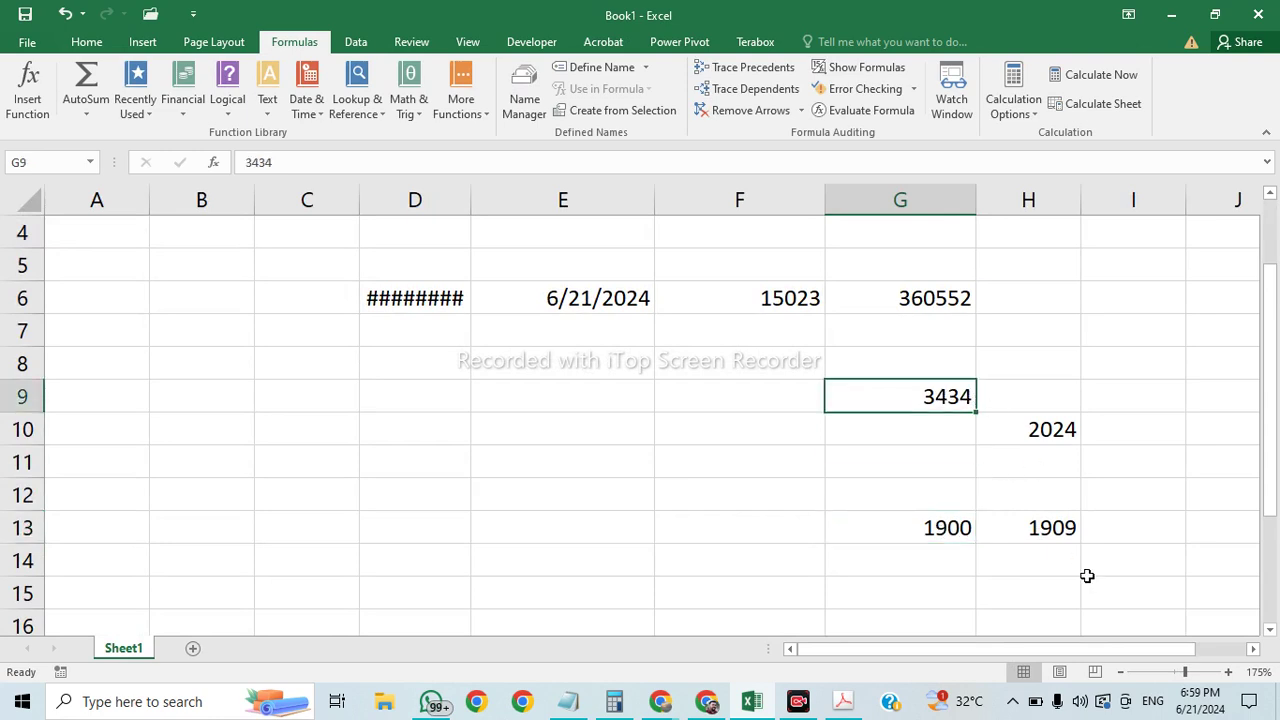
pyautogui.click(1071, 529)
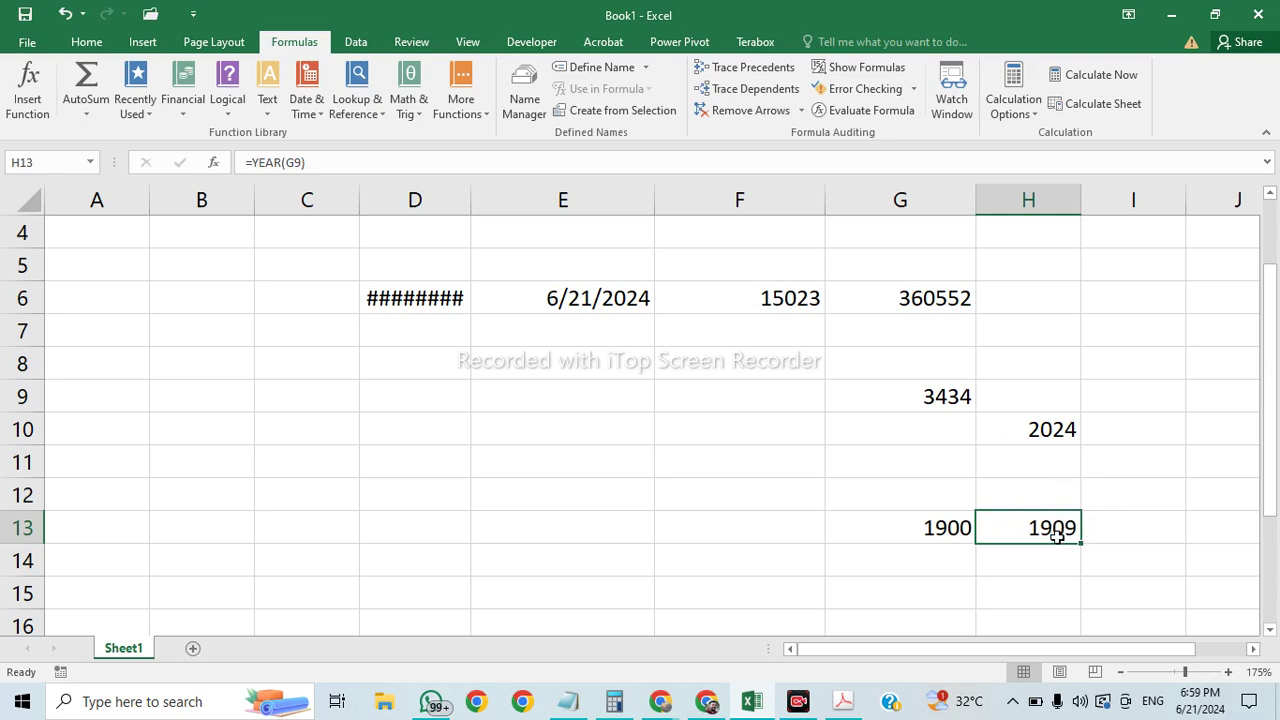
# Step: Enter 33443455 in cell E10 and insert the YEAR function in F13 with E10 as its Serial_number argument
pyautogui.click(518, 433)
pyautogui.write('33443455')
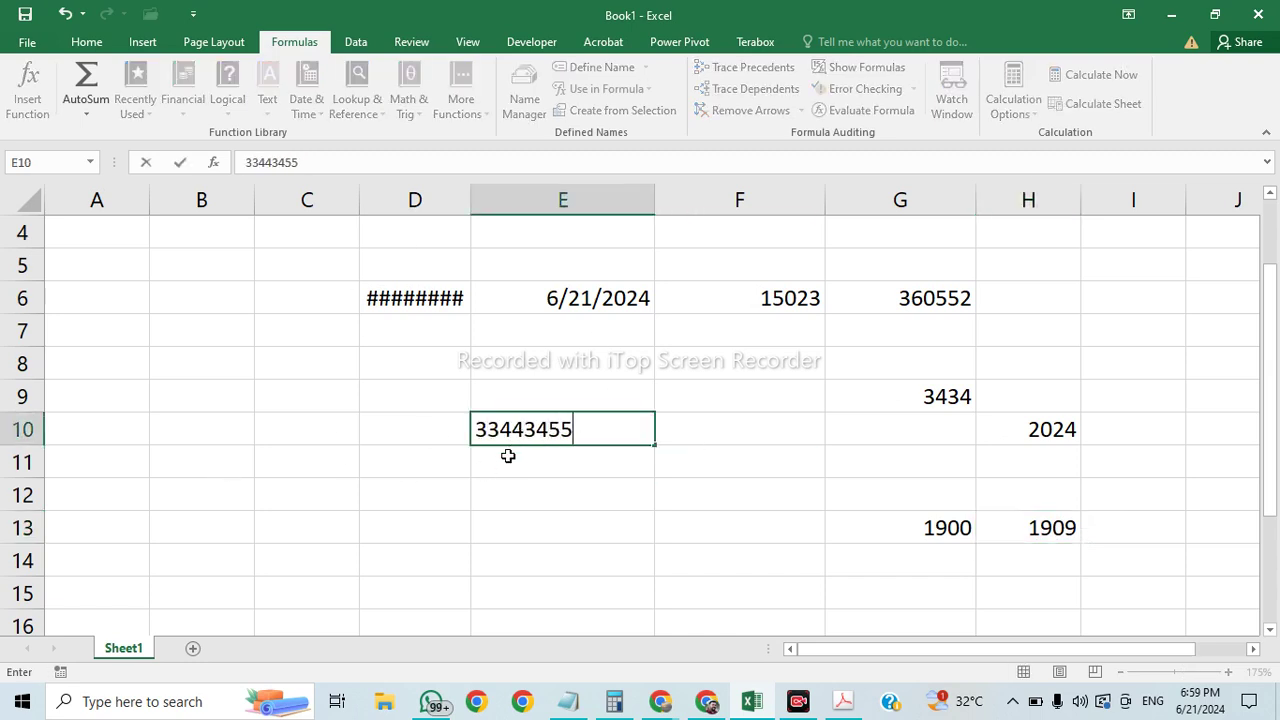
pyautogui.click(773, 520)
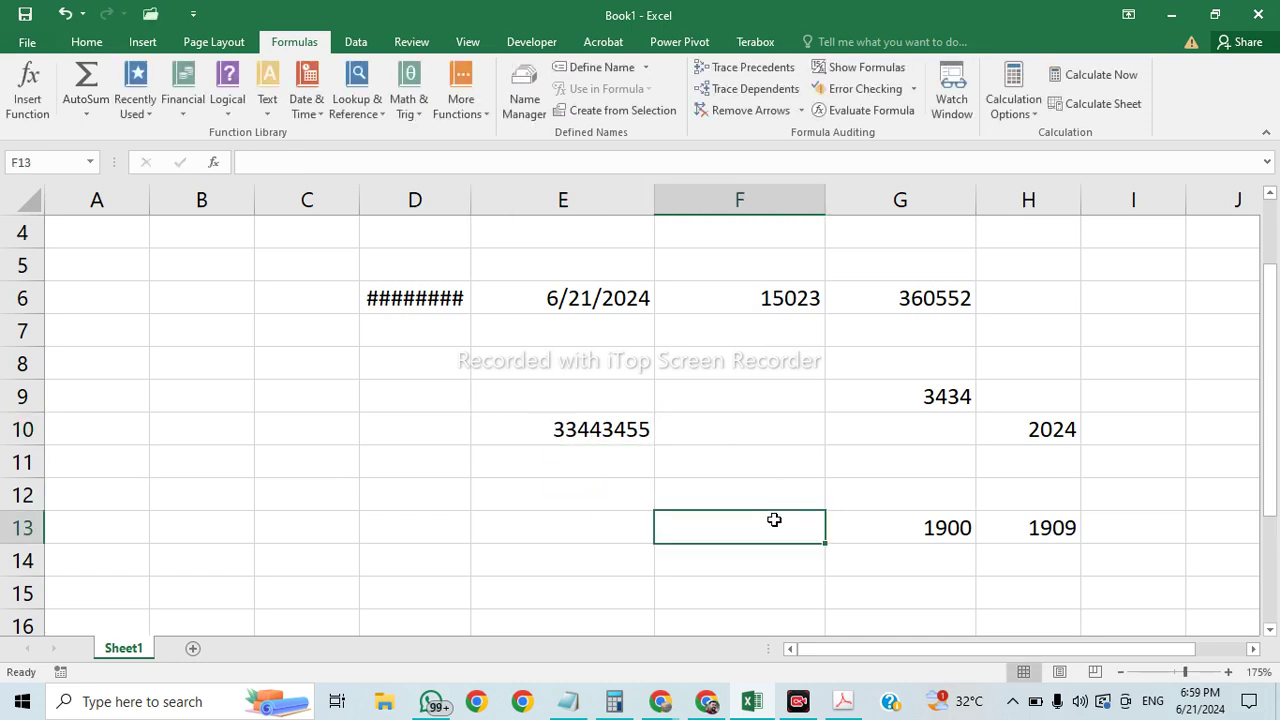
pyautogui.click(28, 90)
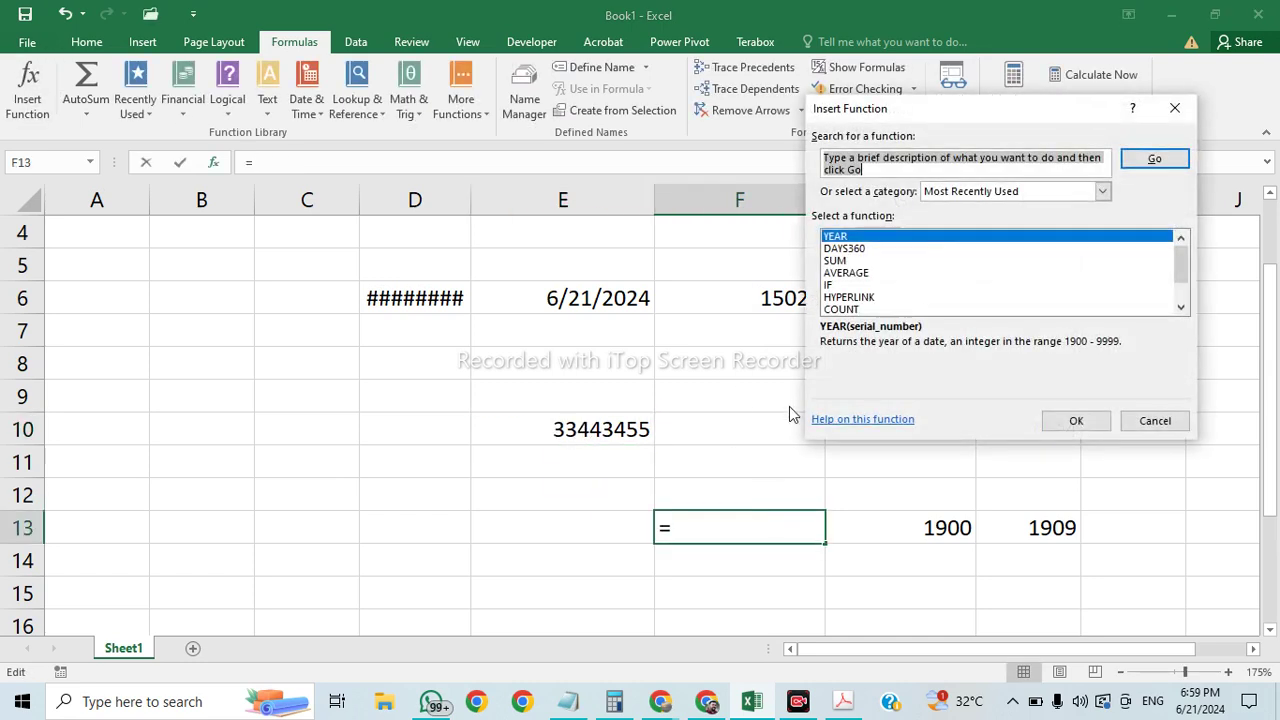
pyautogui.click(1084, 424)
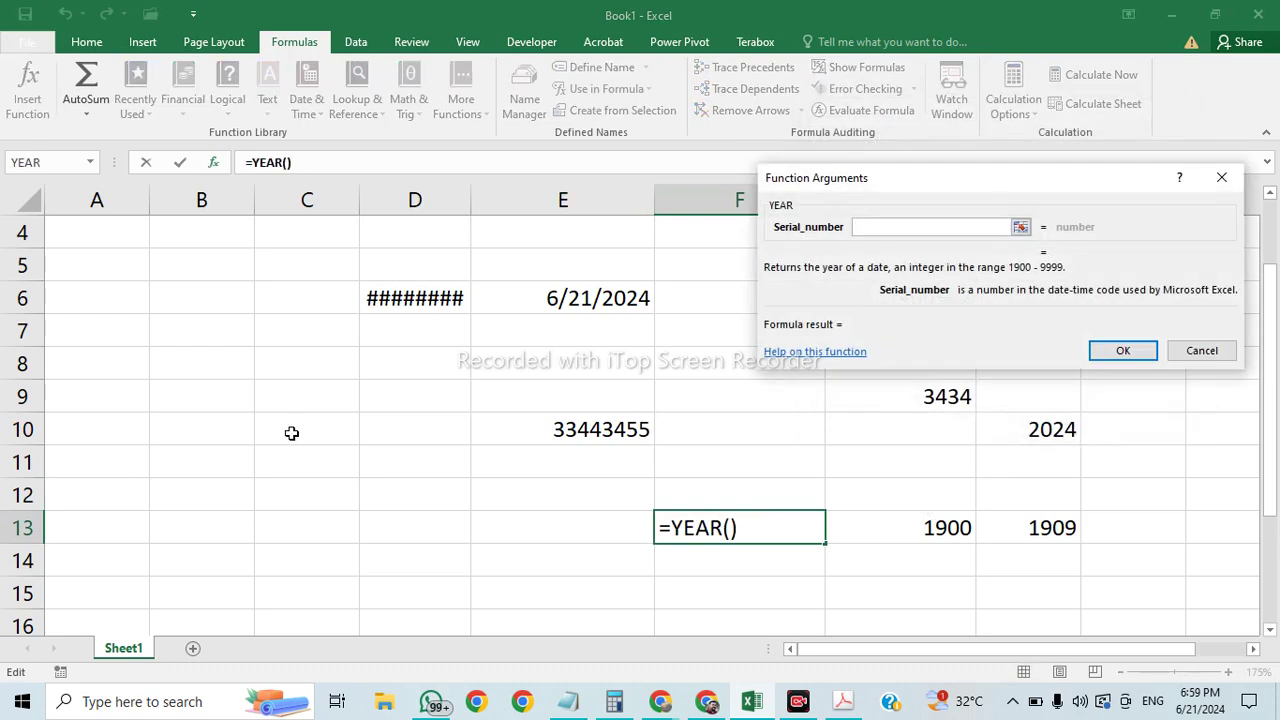
pyautogui.click(591, 430)
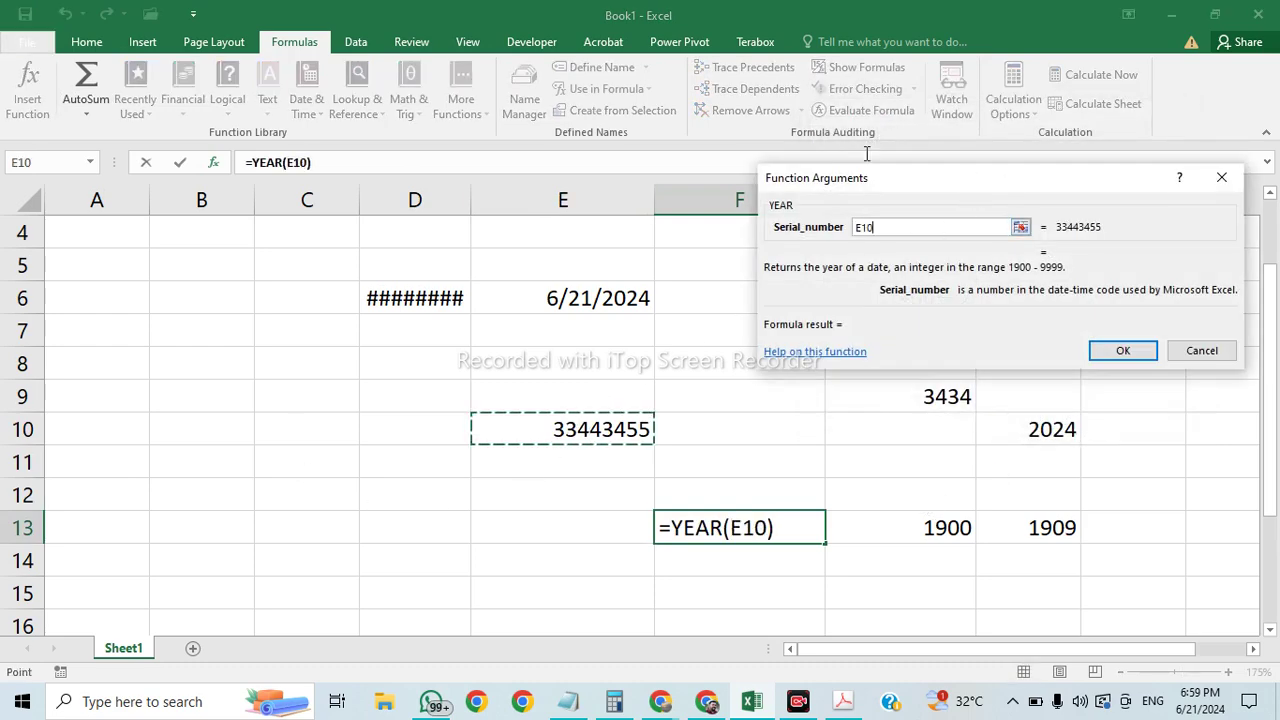
pyautogui.click(1129, 348)
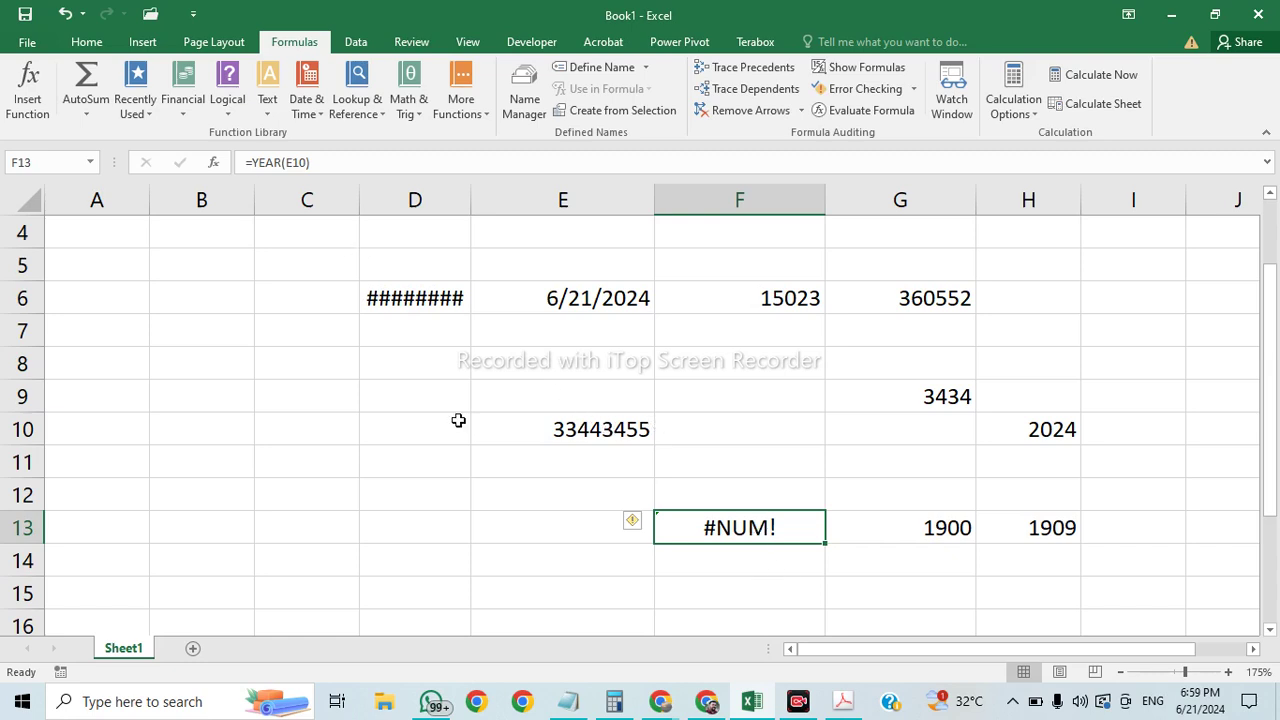
# Step: Shorten the number in cell E10 to 334434
pyautogui.click(625, 427)
pyautogui.click(318, 164)
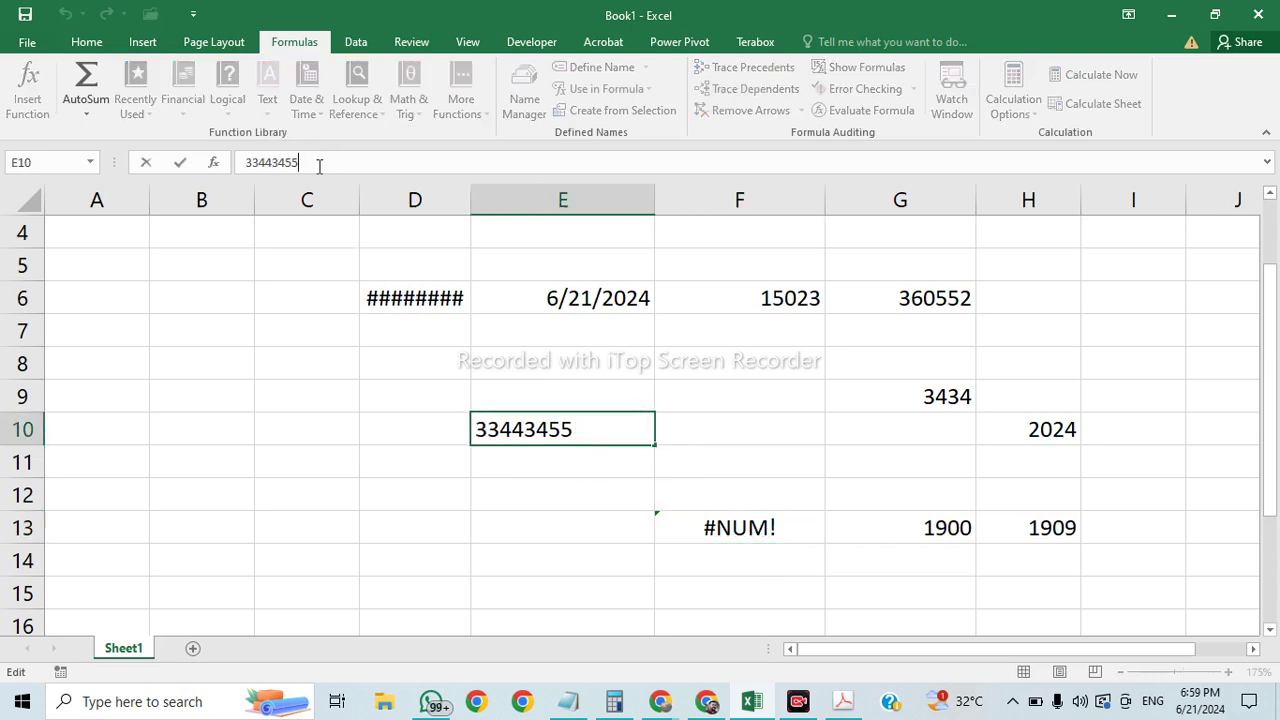
pyautogui.press('BackSpace')
pyautogui.press('BackSpace')
pyautogui.press('Return')
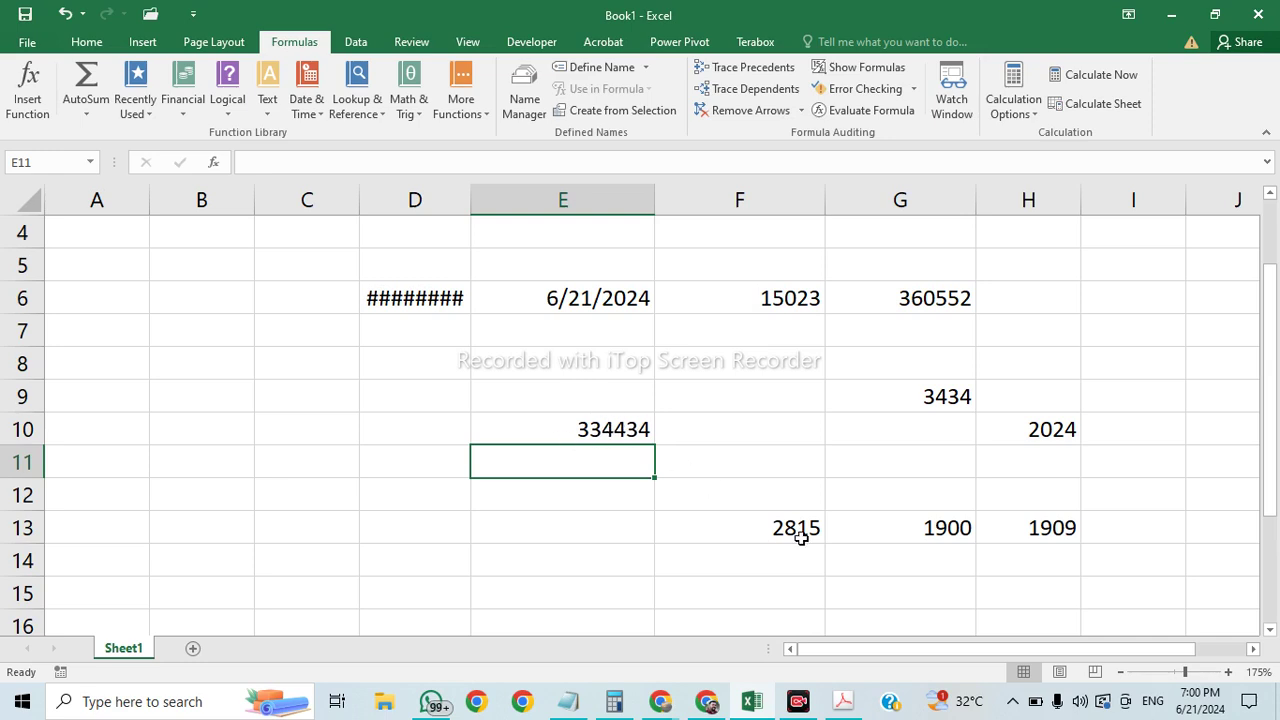
# Step: Set the number in cell E10 to 33444
pyautogui.doubleClick(641, 429)
pyautogui.press('BackSpace')
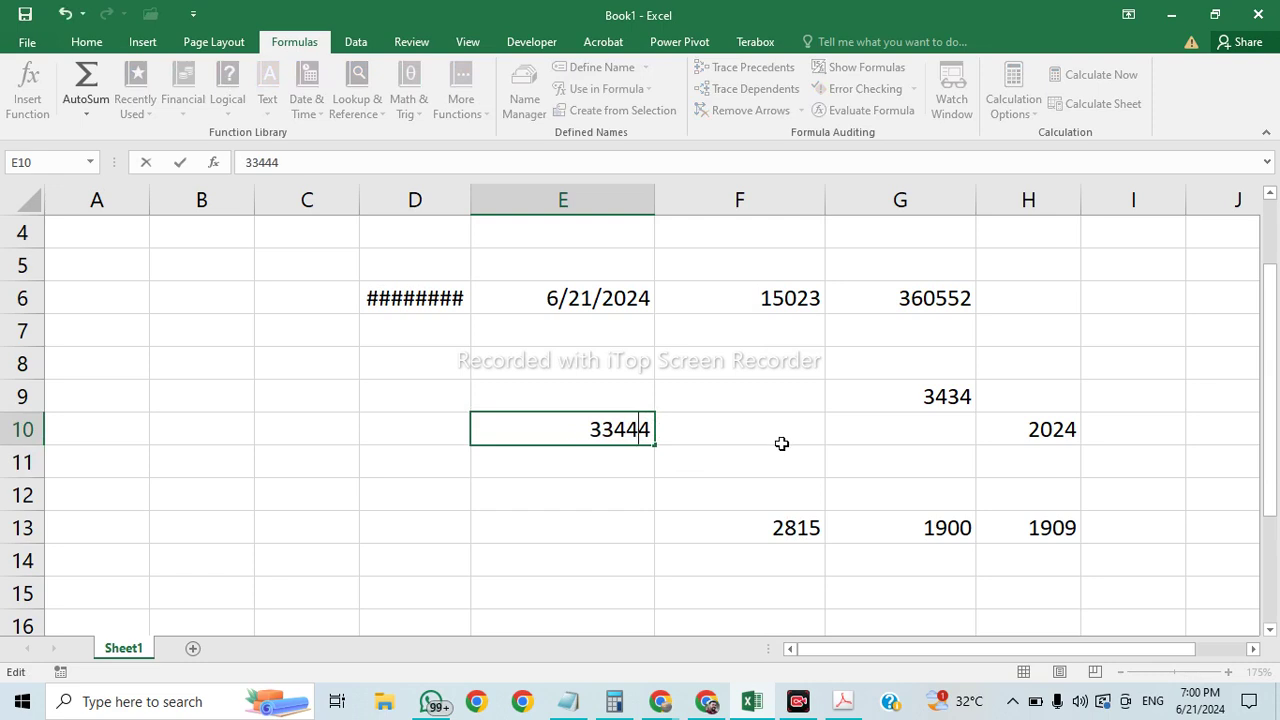
pyautogui.press('Return')
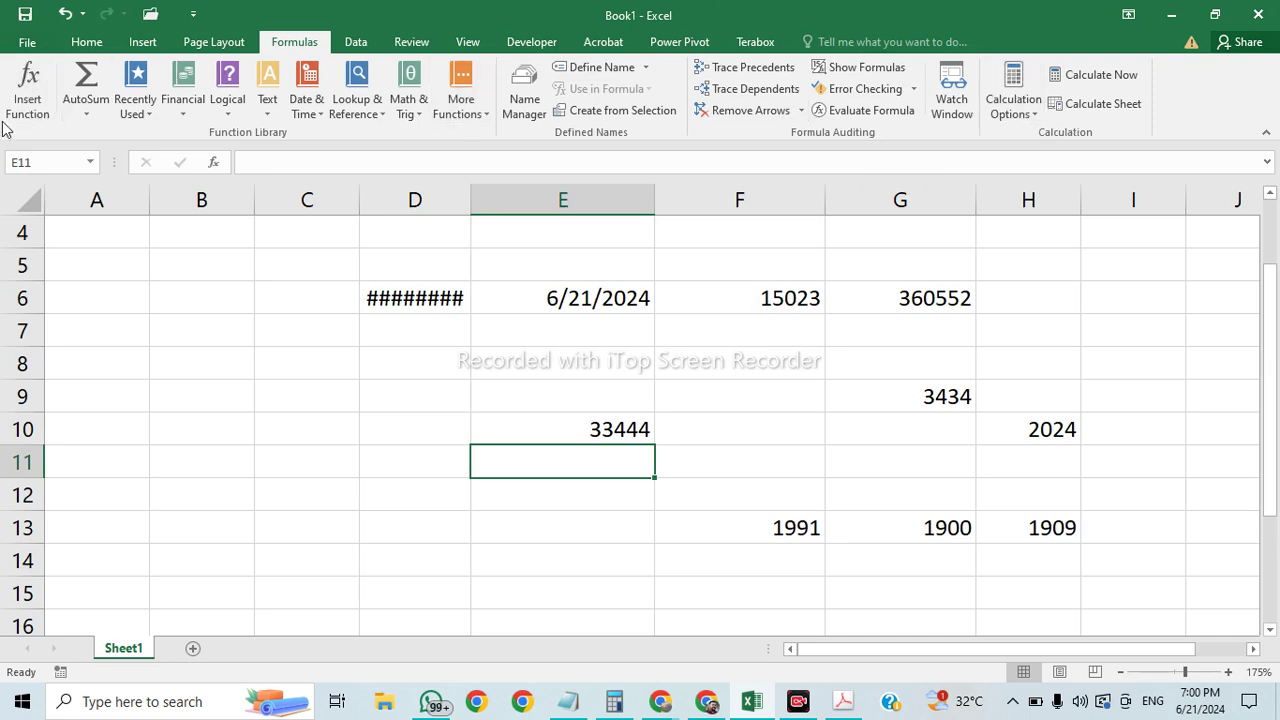
# Step: Examine the descriptions of the SUM, AVERAGE, IF, HYPERLINK and COUNT functions without inserting any of them
pyautogui.click(27, 90)
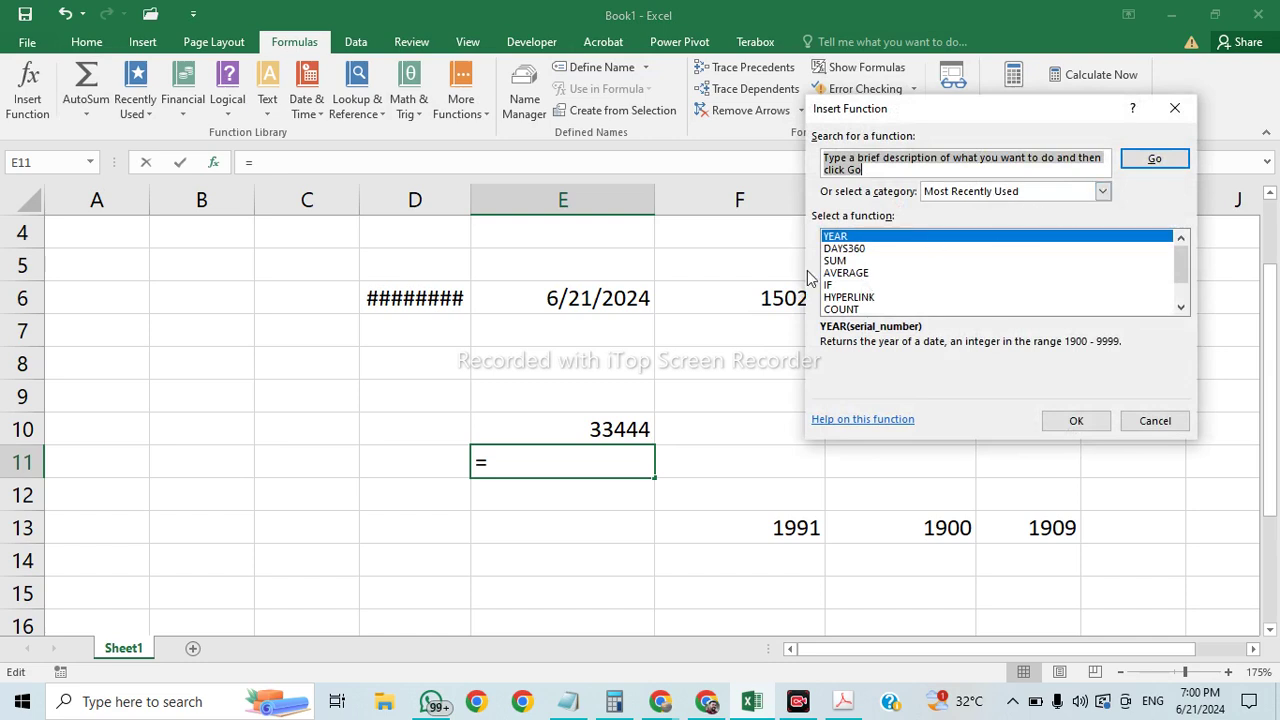
pyautogui.click(836, 261)
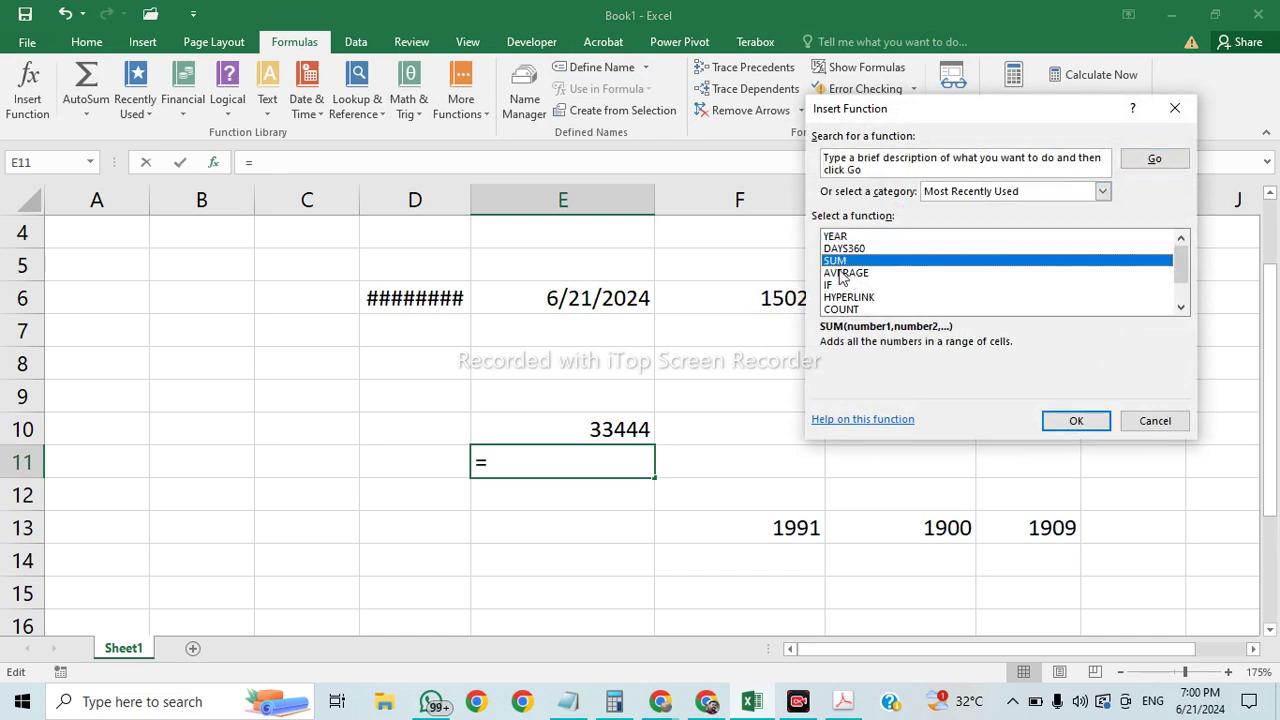
pyautogui.click(842, 273)
pyautogui.click(842, 285)
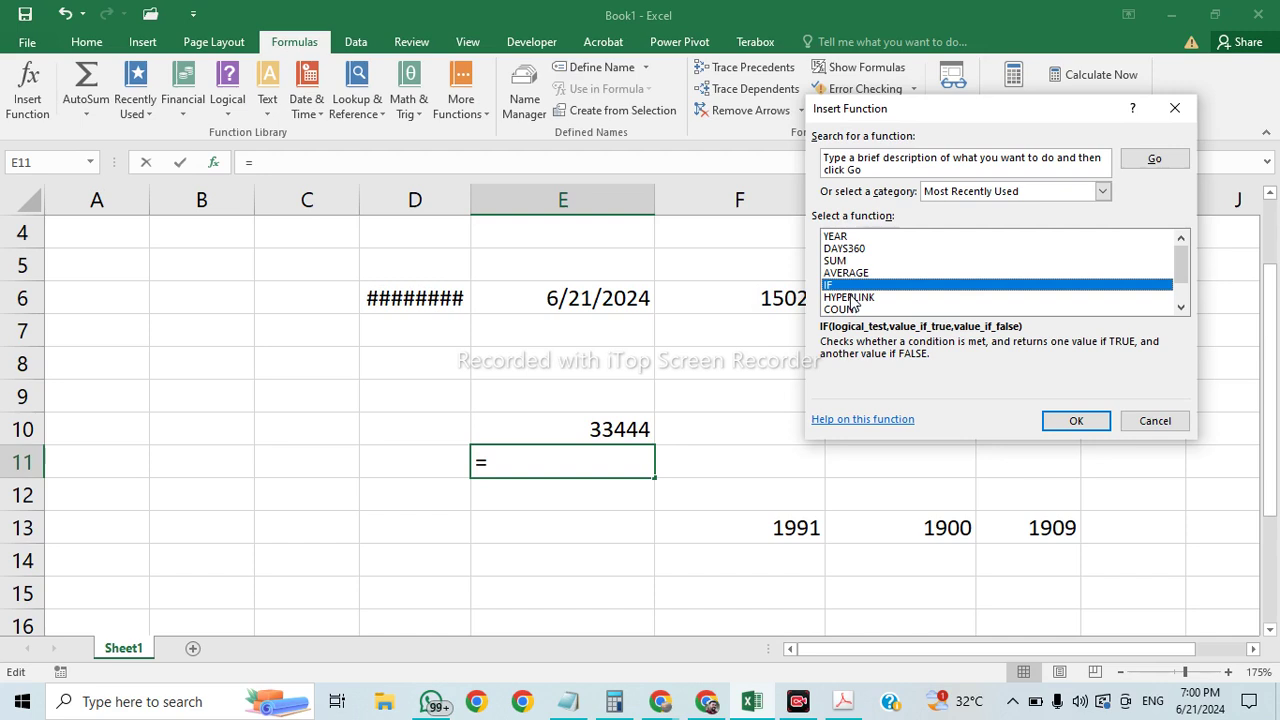
pyautogui.click(850, 297)
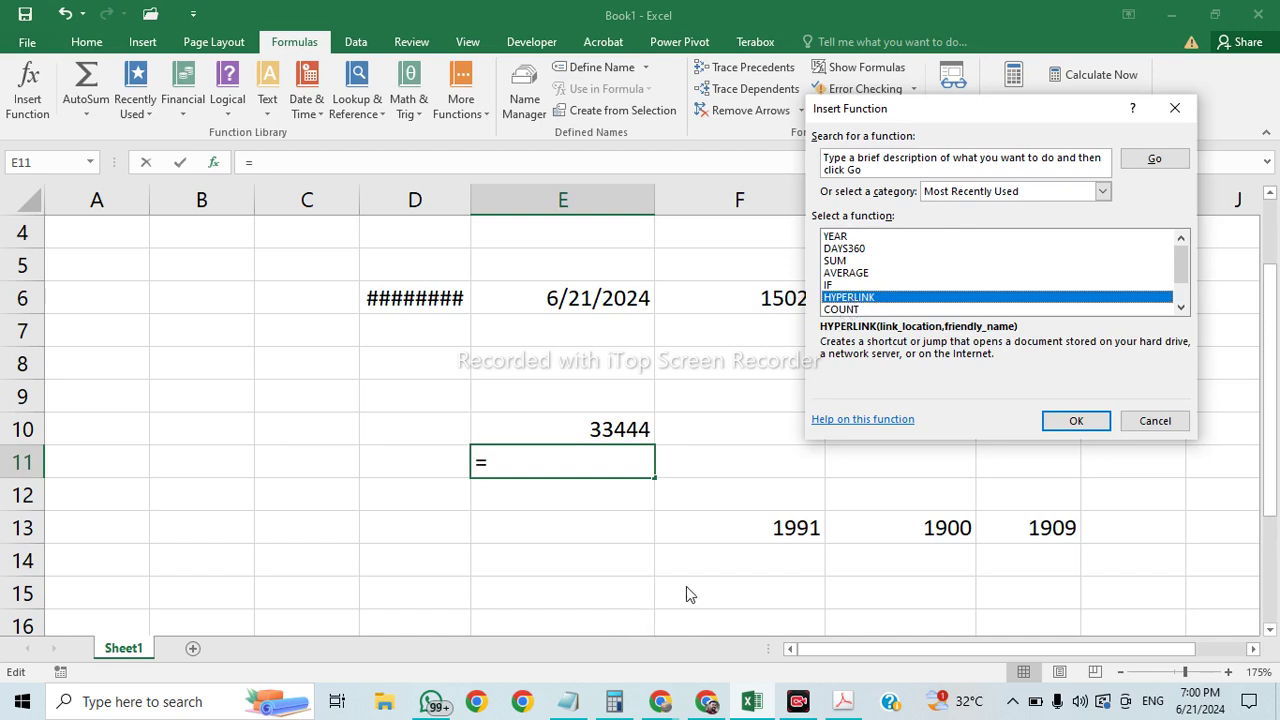
pyautogui.click(1178, 428)
pyautogui.click(166, 44)
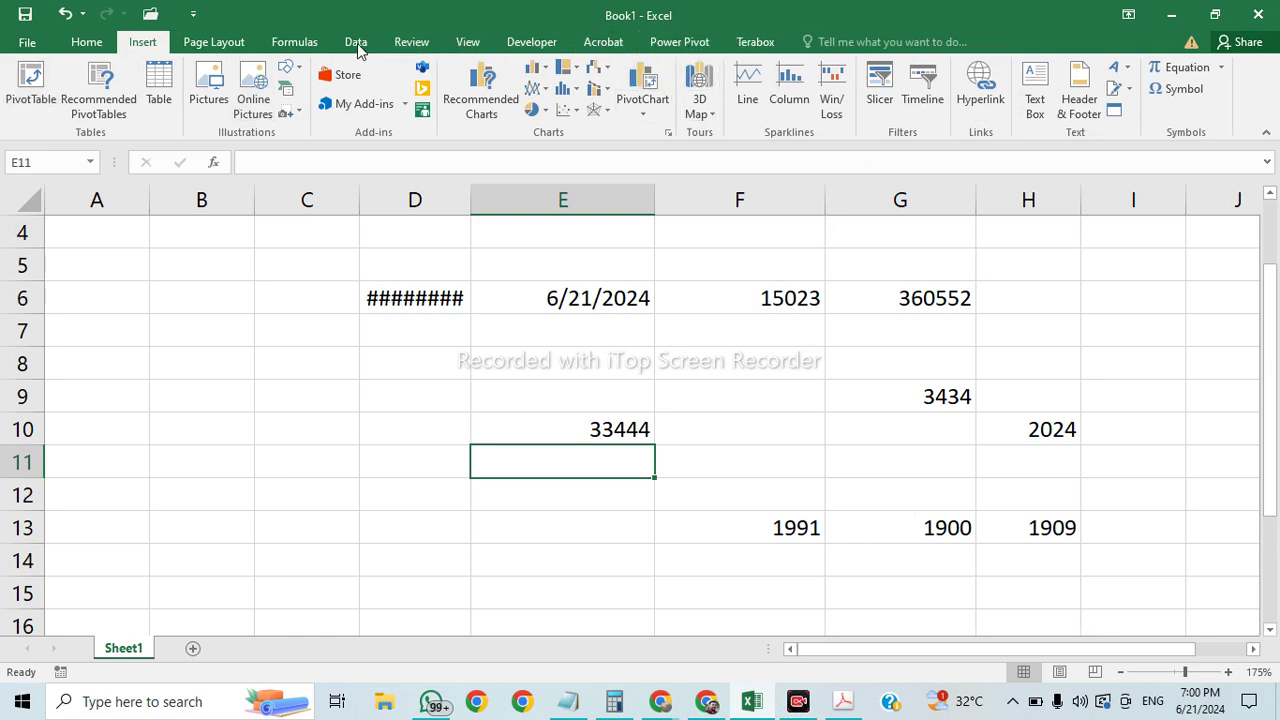
pyautogui.click(294, 42)
pyautogui.click(8, 90)
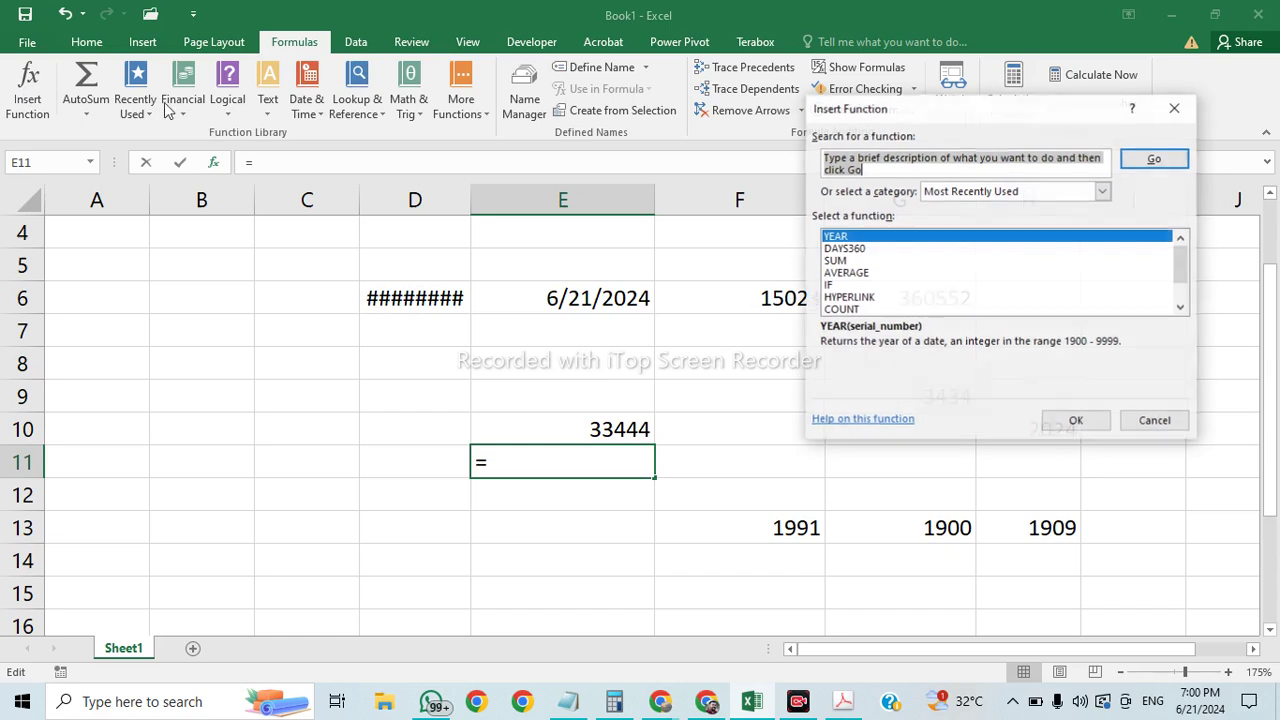
pyautogui.click(860, 310)
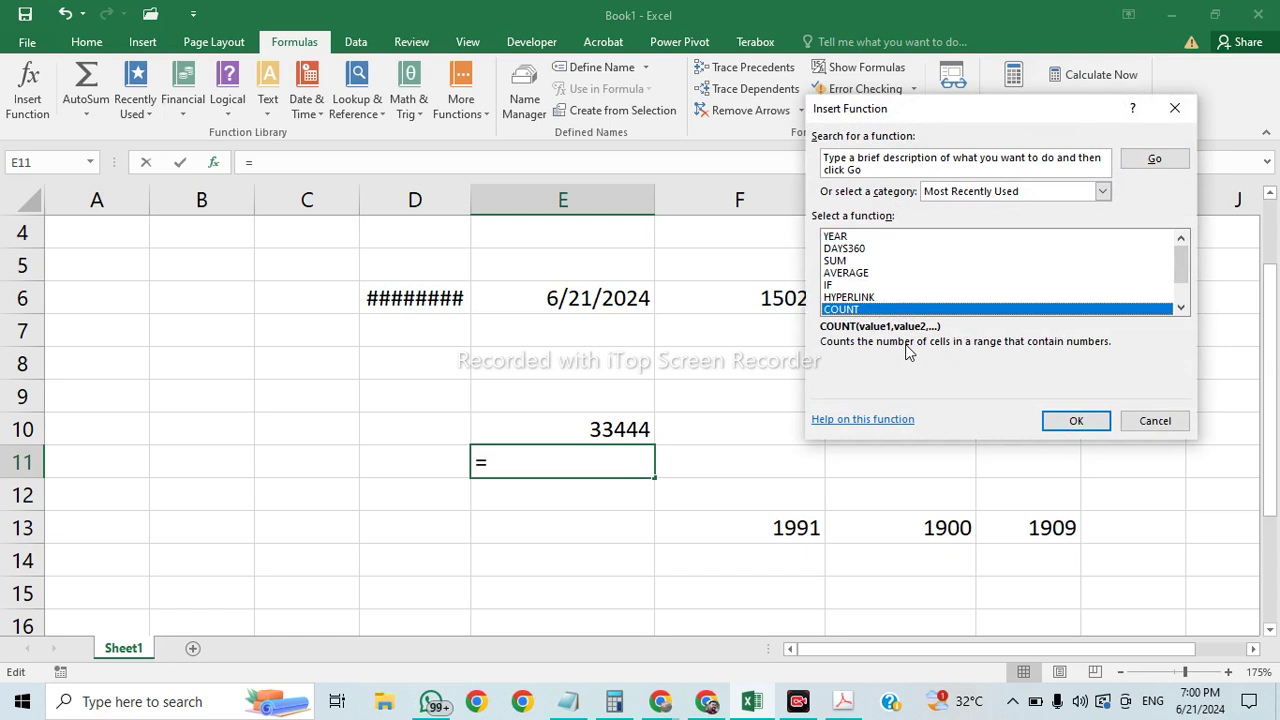
pyautogui.click(1182, 424)
# Step: Select the cell range F2:F10
pyautogui.scroll(1, 581, 497)
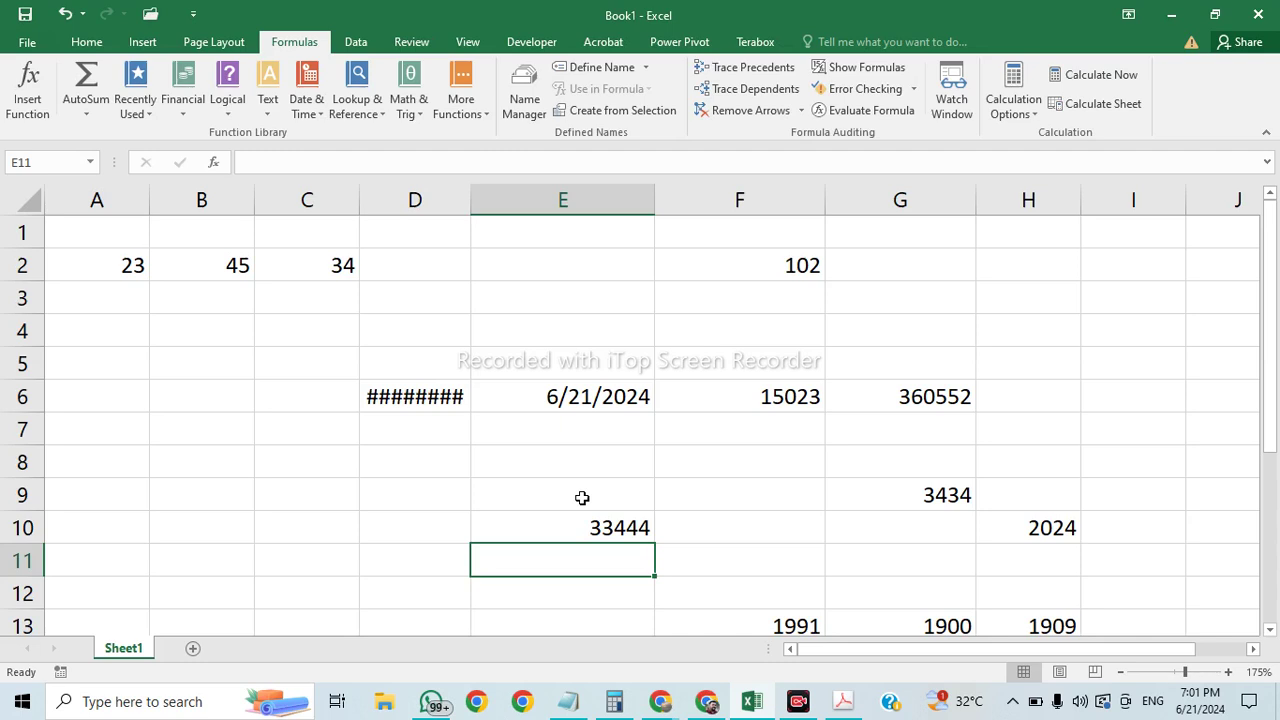
pyautogui.click(725, 363)
pyautogui.click(731, 329)
pyautogui.moveTo(714, 268); pyautogui.dragTo(731, 521)
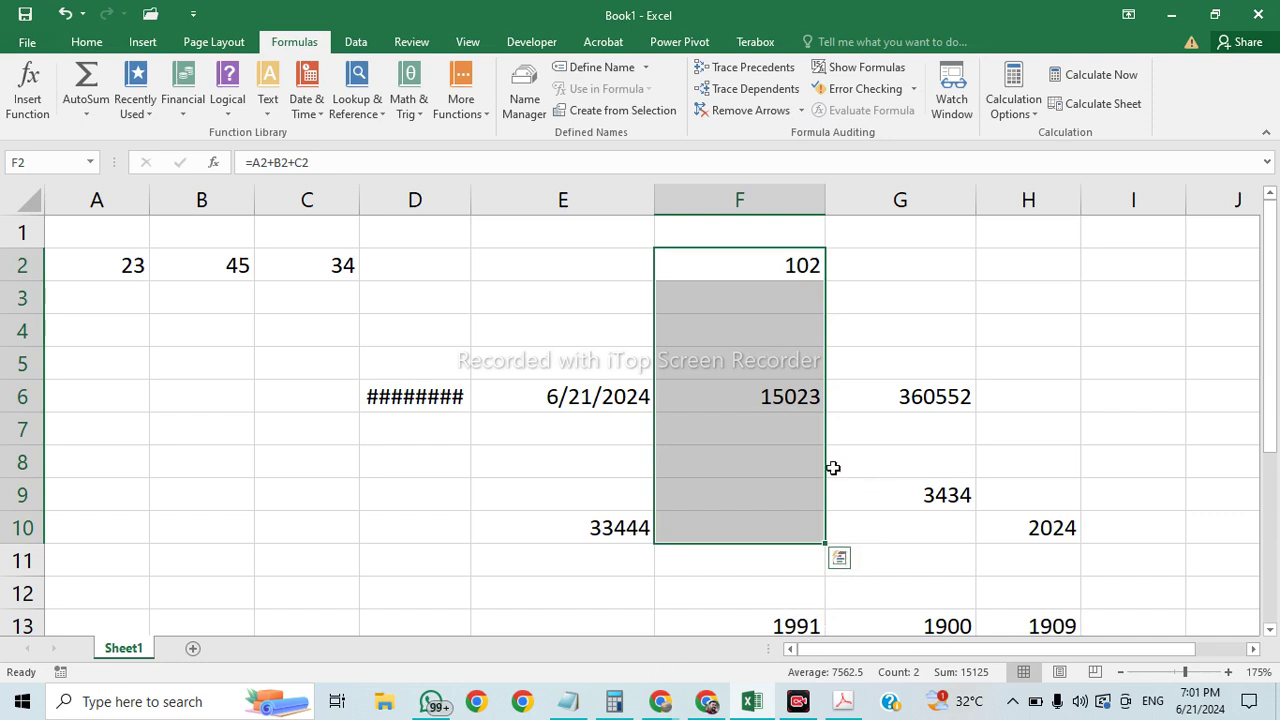
# Step: Open the recent workbook CampaignUsageReport (18)
pyautogui.click(949, 484)
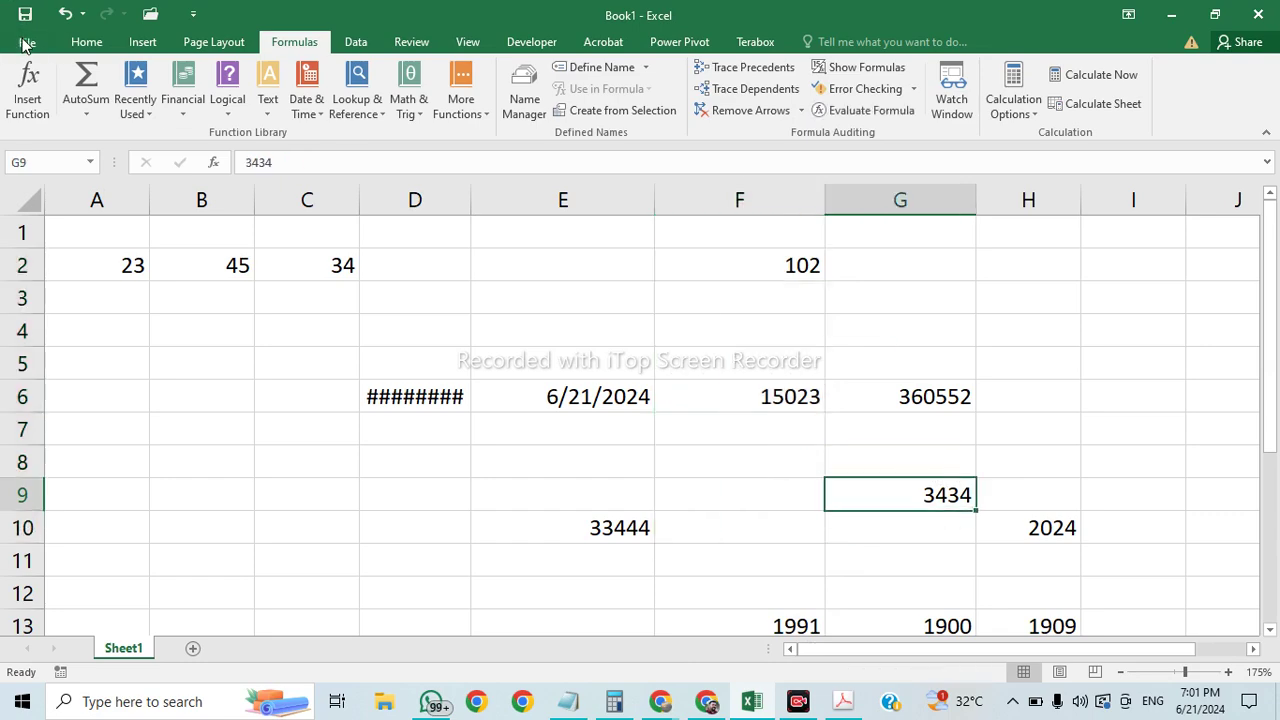
pyautogui.click(27, 42)
pyautogui.click(92, 158)
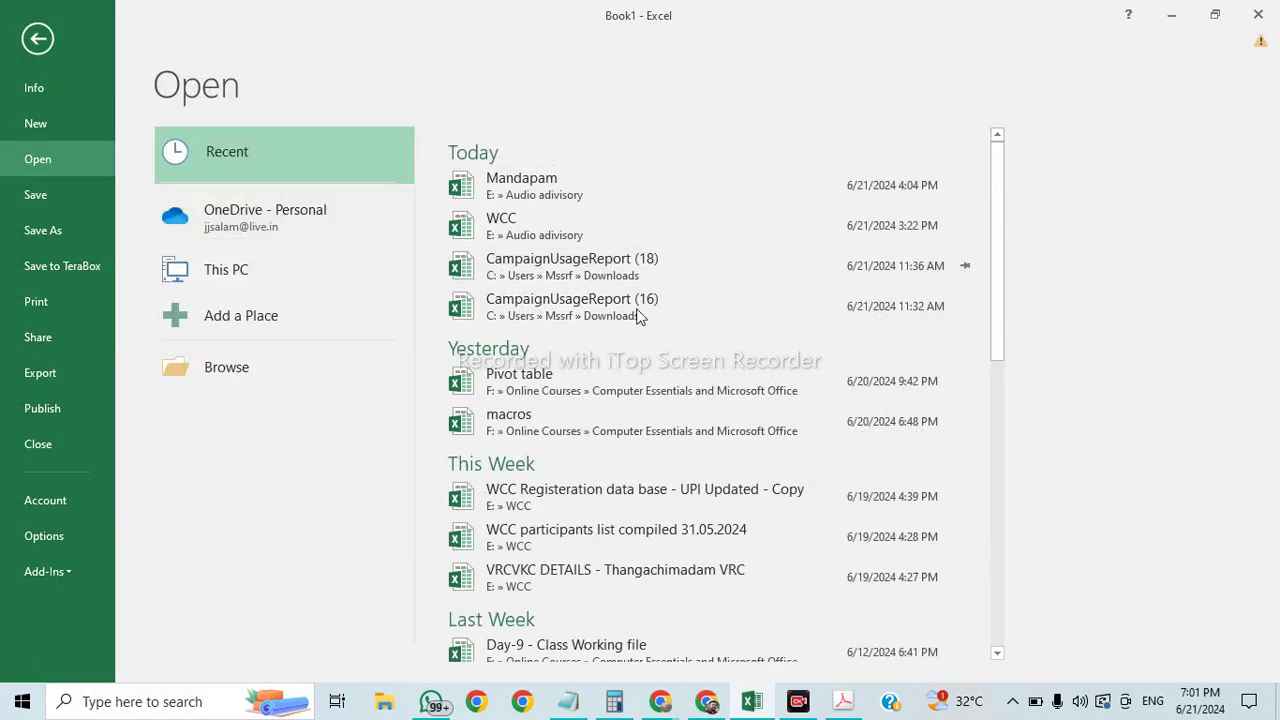
pyautogui.click(640, 278)
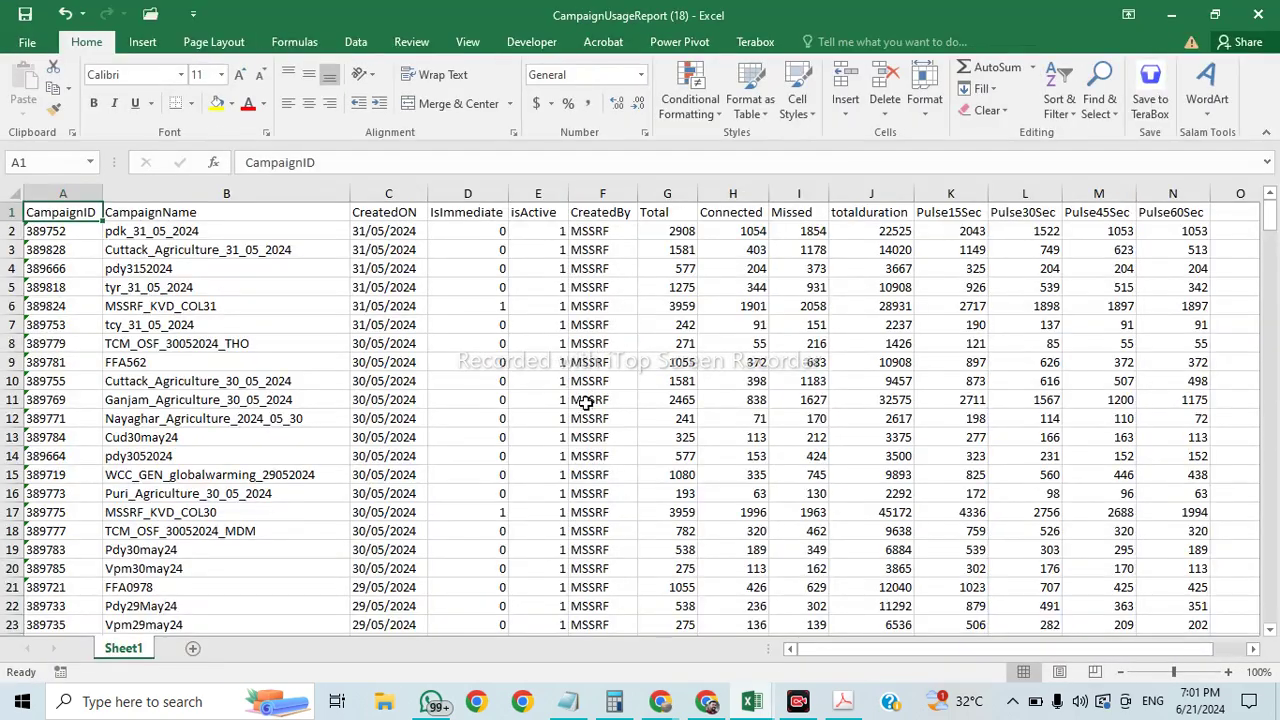
# Step: Delete the CreatedBy column from the campaign report
pyautogui.click(597, 420)
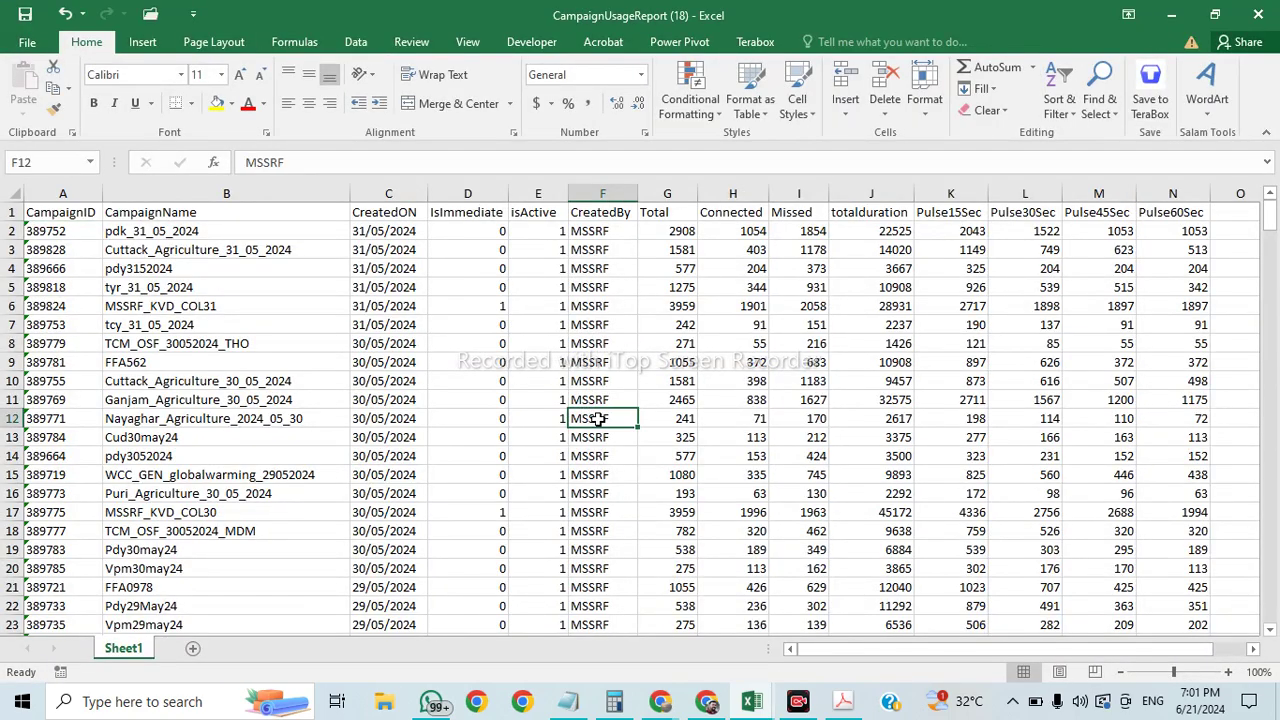
pyautogui.rightClick(602, 193)
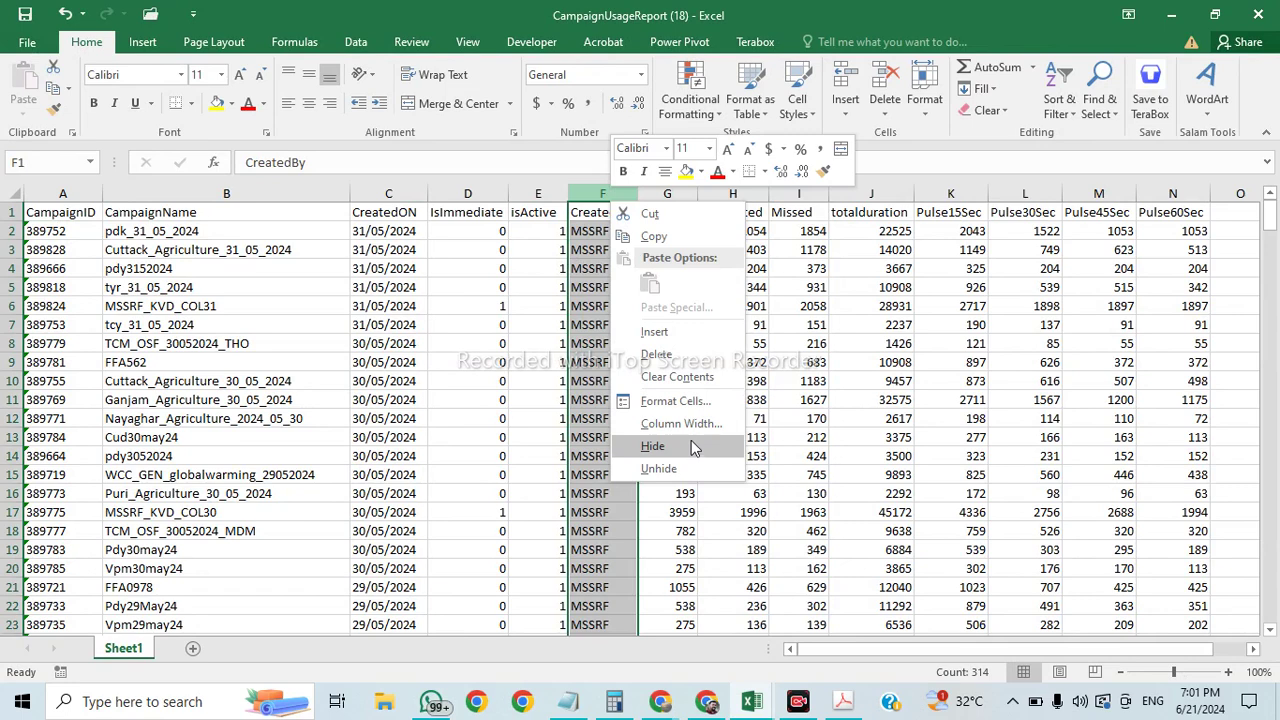
pyautogui.click(686, 358)
pyautogui.click(714, 497)
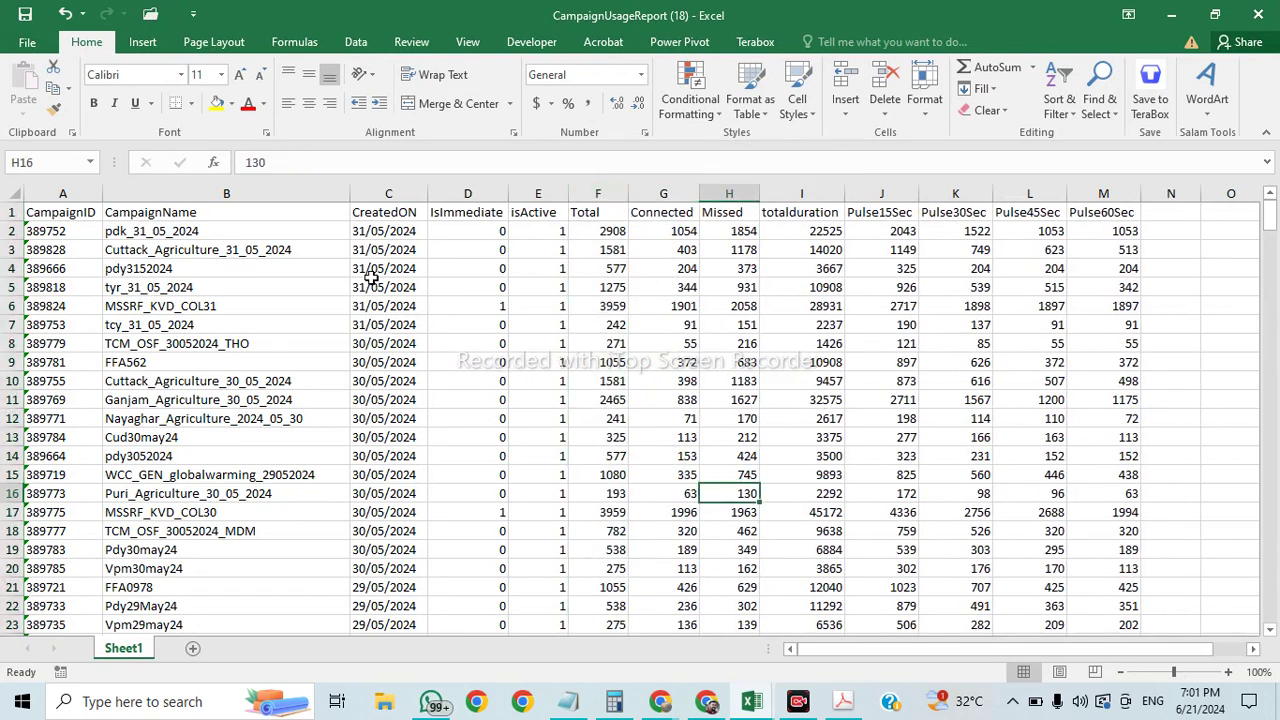
# Step: Select the cell ranges E2:E21, E2:M16 and B4:B10 one after another, each replacing the previous selection
pyautogui.moveTo(552, 230); pyautogui.dragTo(551, 583)
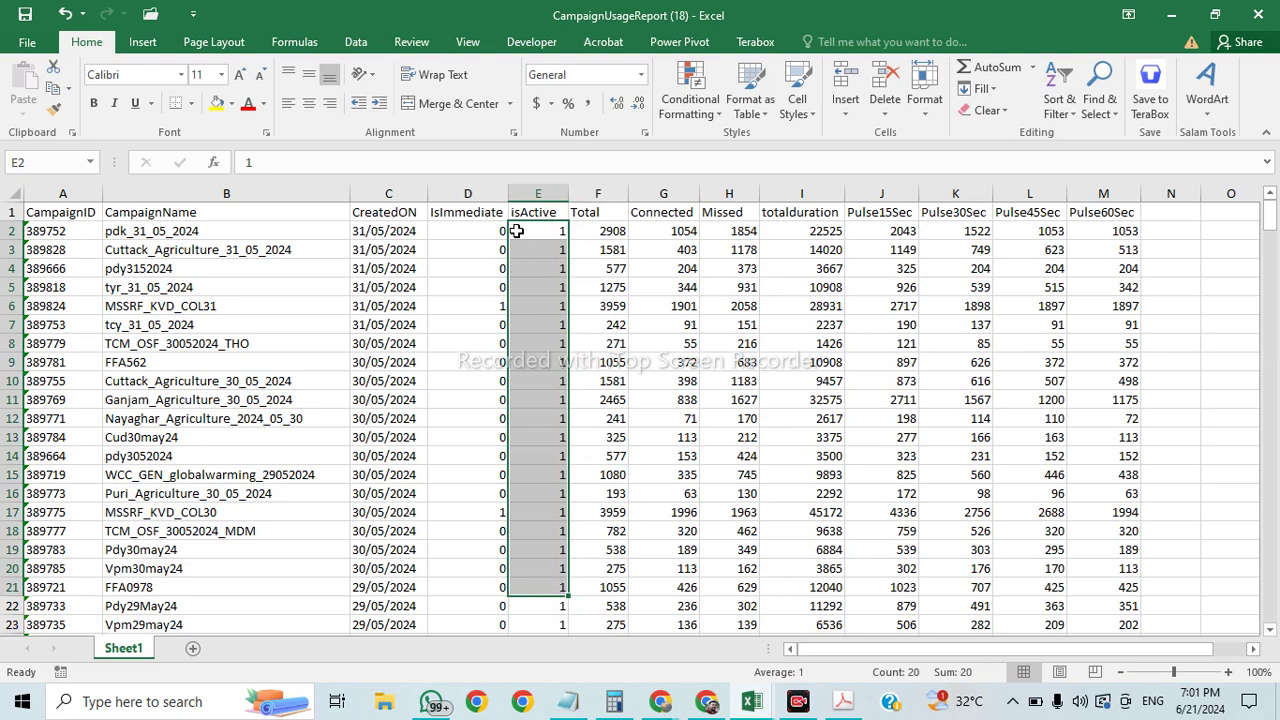
pyautogui.click(903, 453)
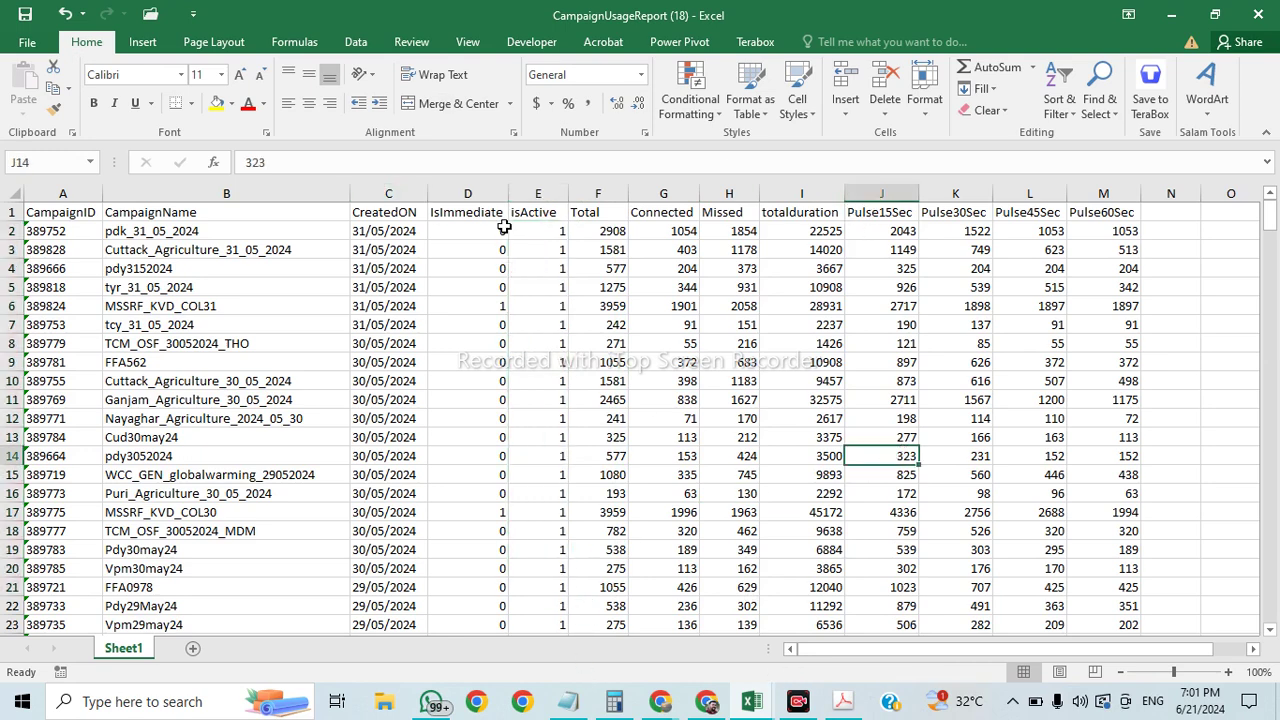
pyautogui.moveTo(520, 231); pyautogui.dragTo(1100, 497)
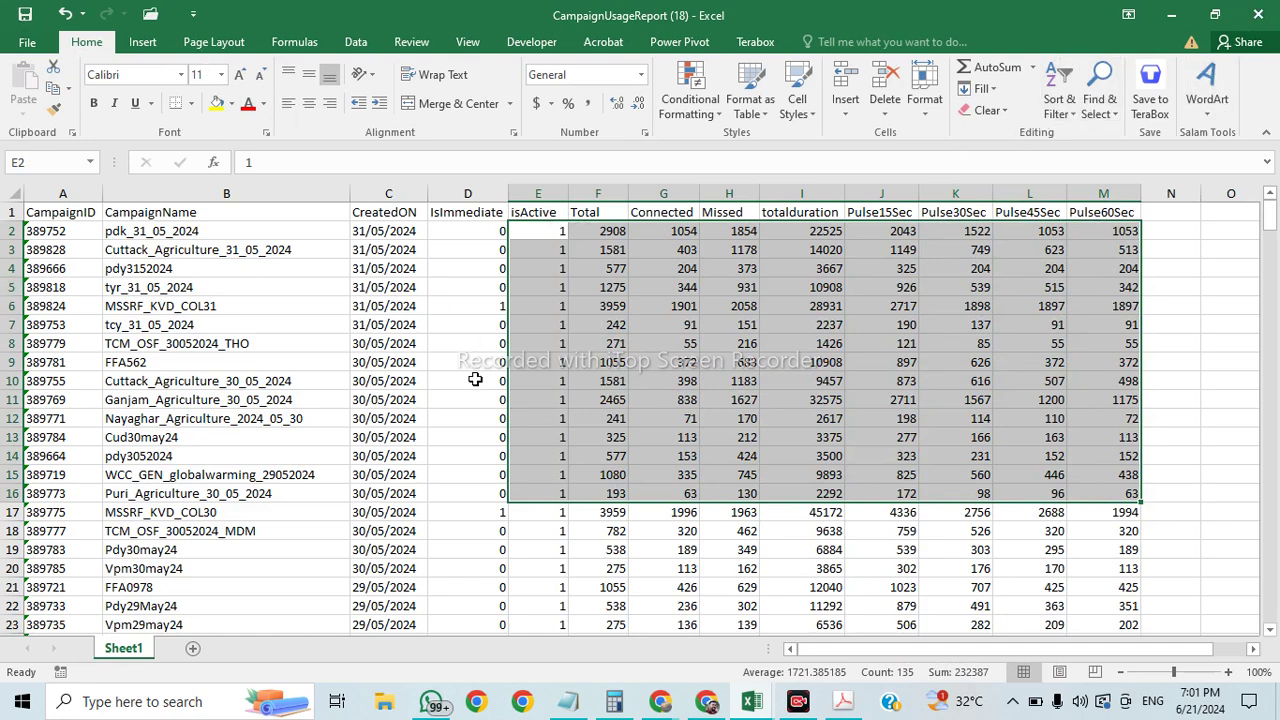
pyautogui.click(460, 380)
pyautogui.moveTo(168, 270); pyautogui.dragTo(300, 398)
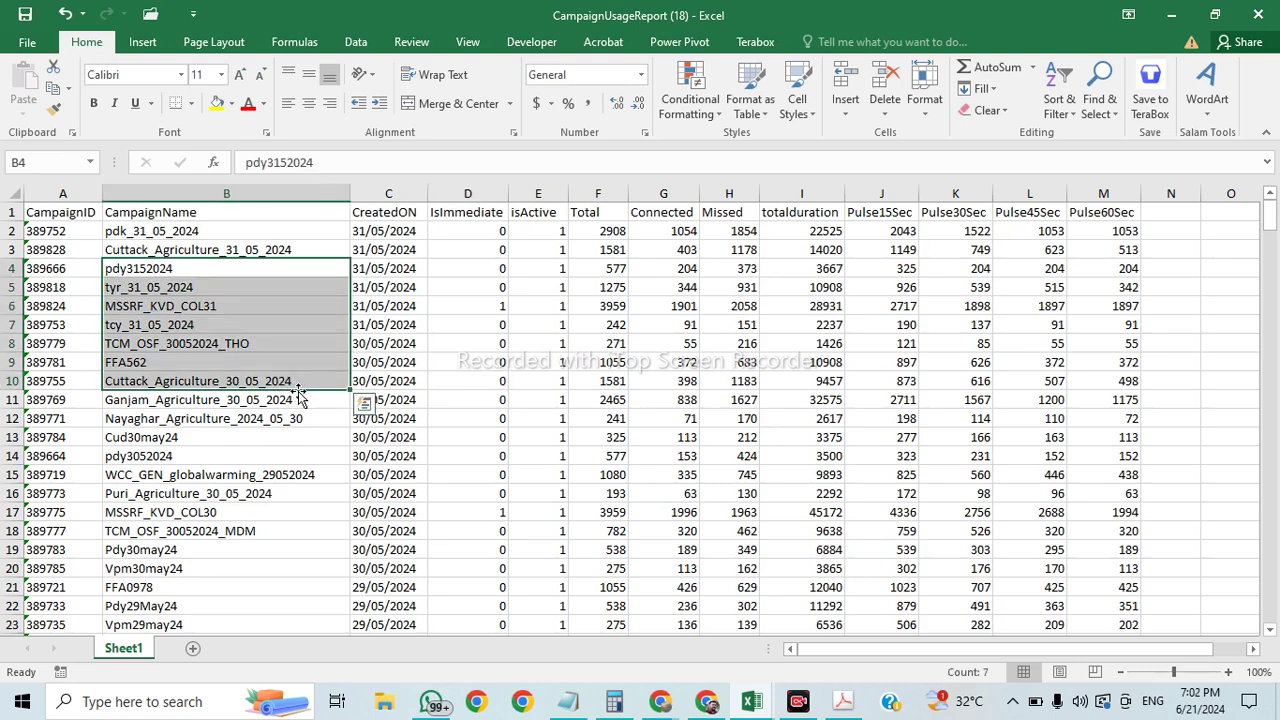
pyautogui.click(605, 343)
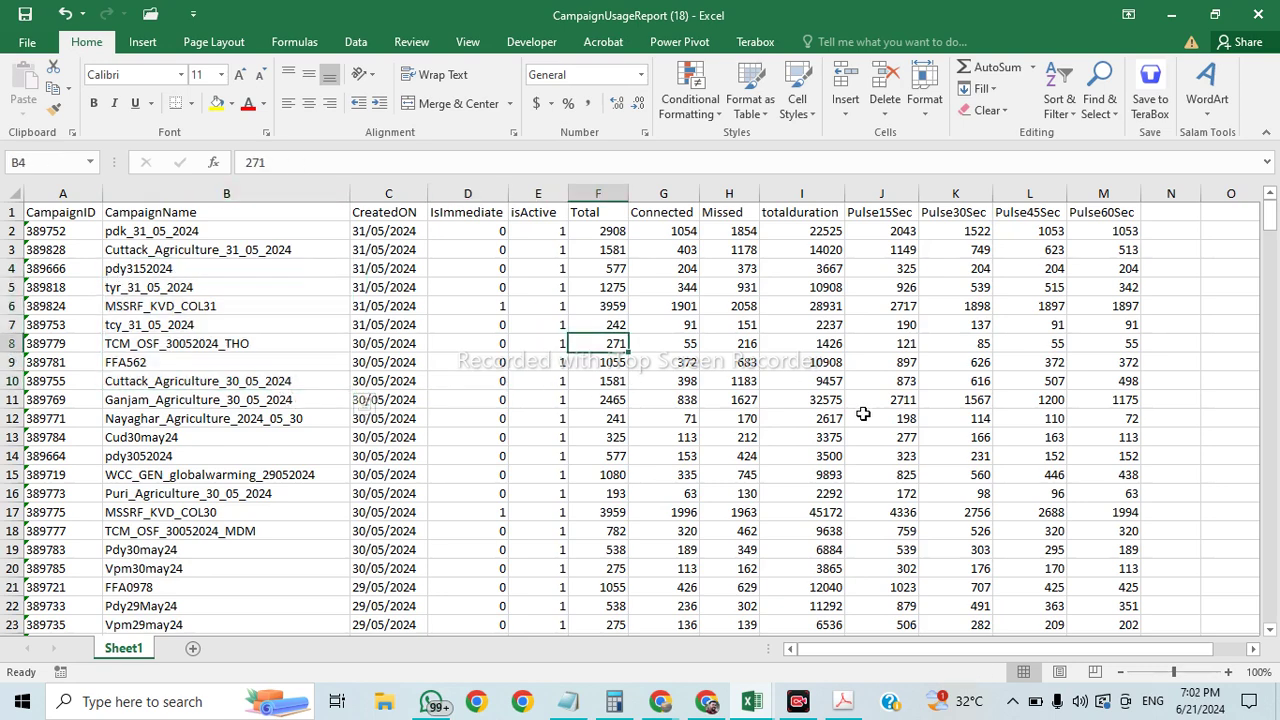
pyautogui.keyDown('alt'); pyautogui.click(245, 345); pyautogui.keyUp('alt')
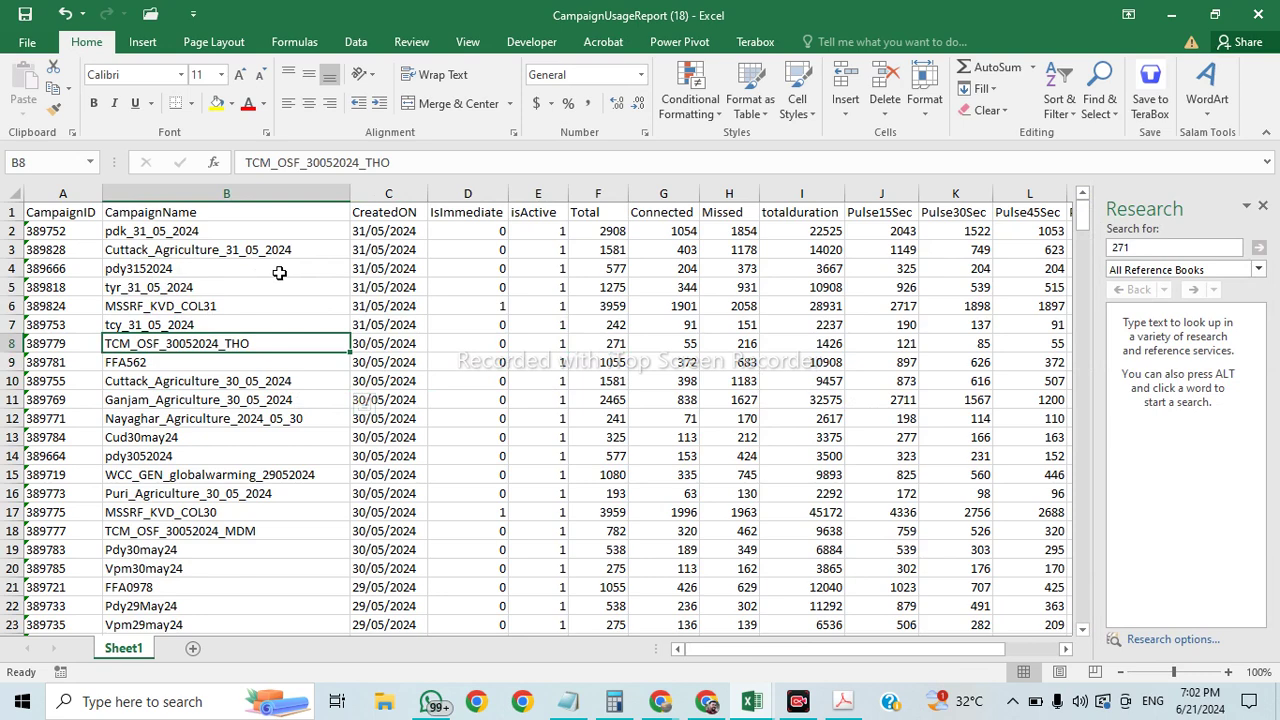
pyautogui.click(1264, 207)
pyautogui.click(185, 350)
# Step: Select the non-adjacent blocks B4:B12, G5:H14, K5:L17, N7:O18, B17:C19 and E19:K22 together, and clear the multiple selection
pyautogui.moveTo(148, 272); pyautogui.dragTo(205, 416)
pyautogui.moveTo(638, 285); pyautogui.dragTo(700, 463)
pyautogui.moveTo(916, 290); pyautogui.dragTo(1036, 528)
pyautogui.moveTo(1168, 322); pyautogui.dragTo(1218, 536)
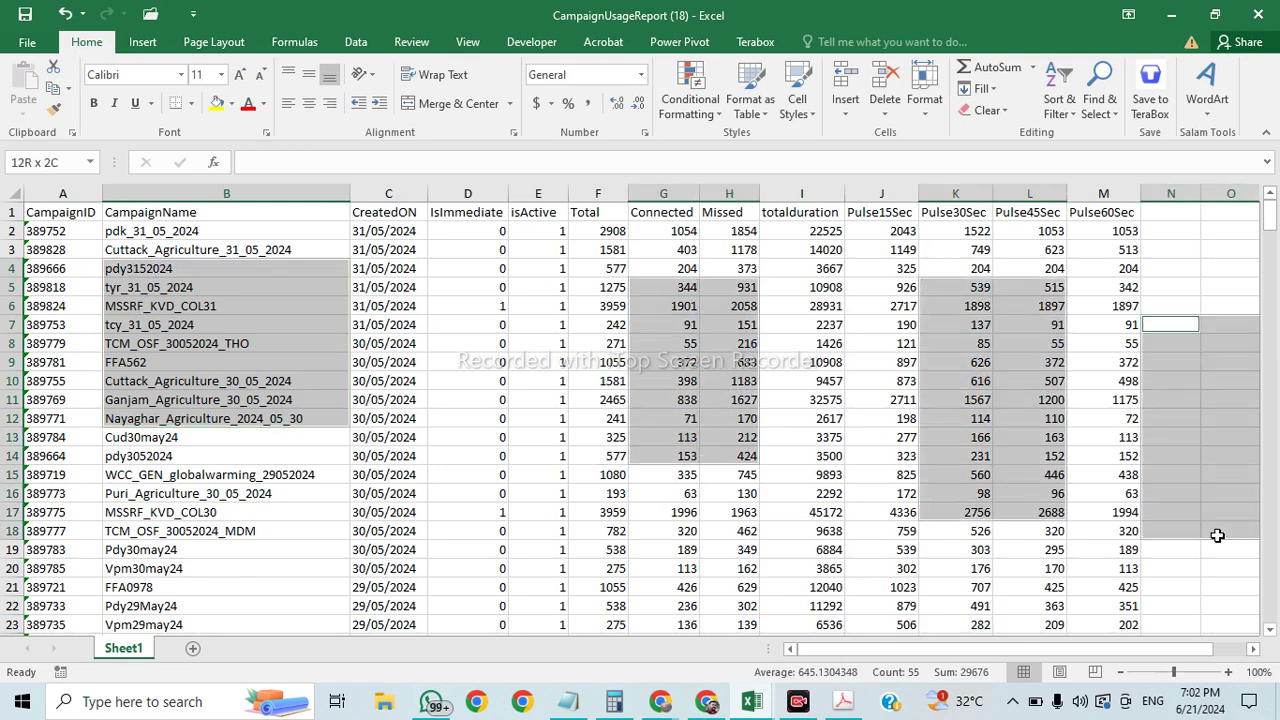
pyautogui.moveTo(190, 512); pyautogui.dragTo(416, 548)
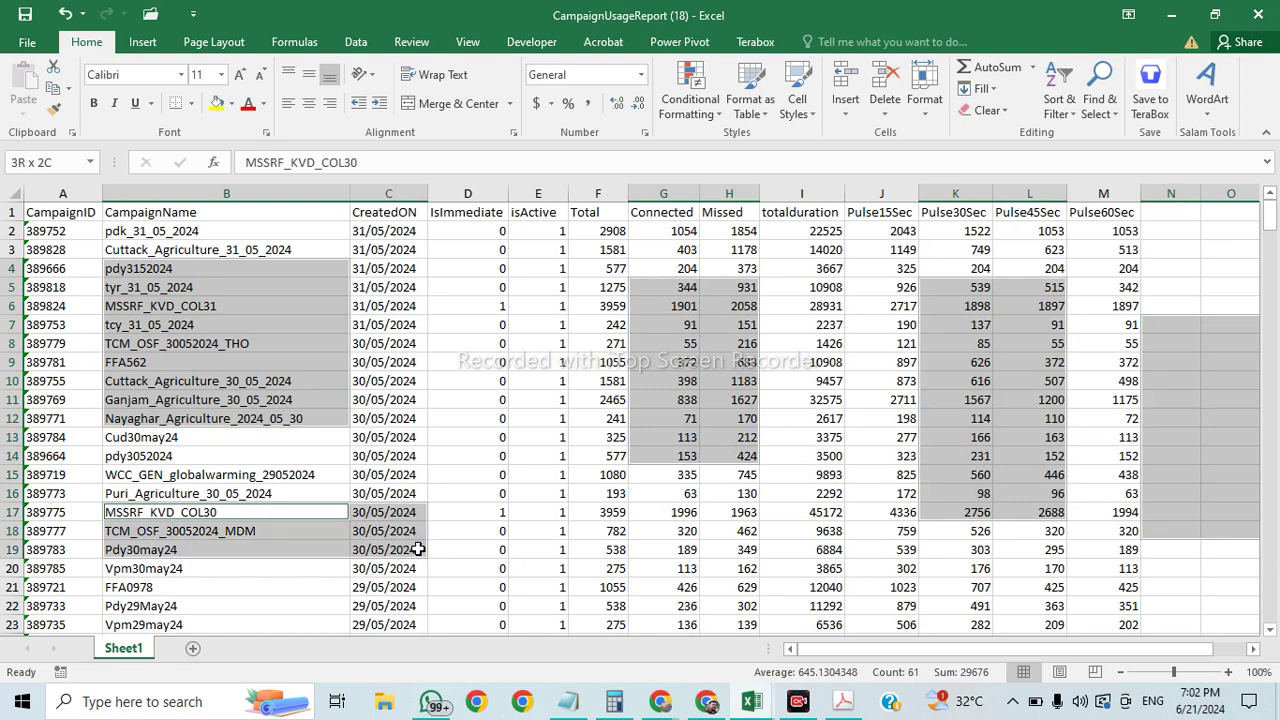
pyautogui.moveTo(536, 552); pyautogui.dragTo(986, 605)
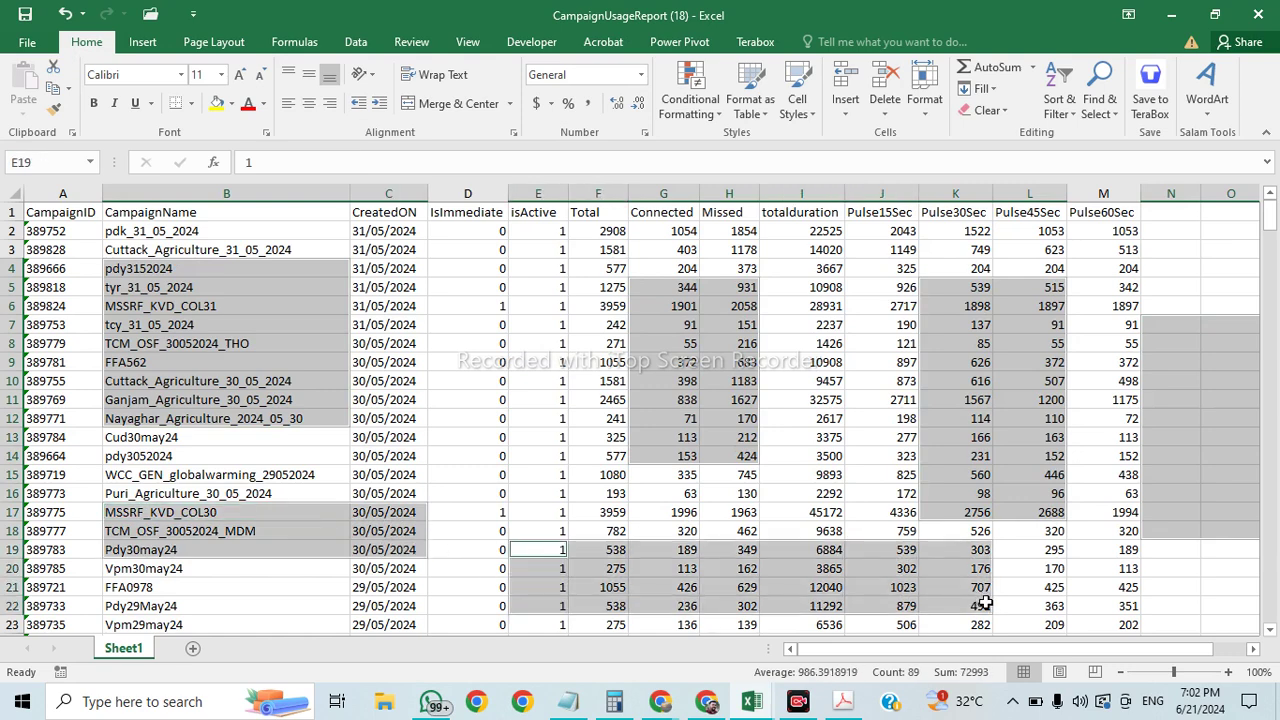
pyautogui.click(1049, 603)
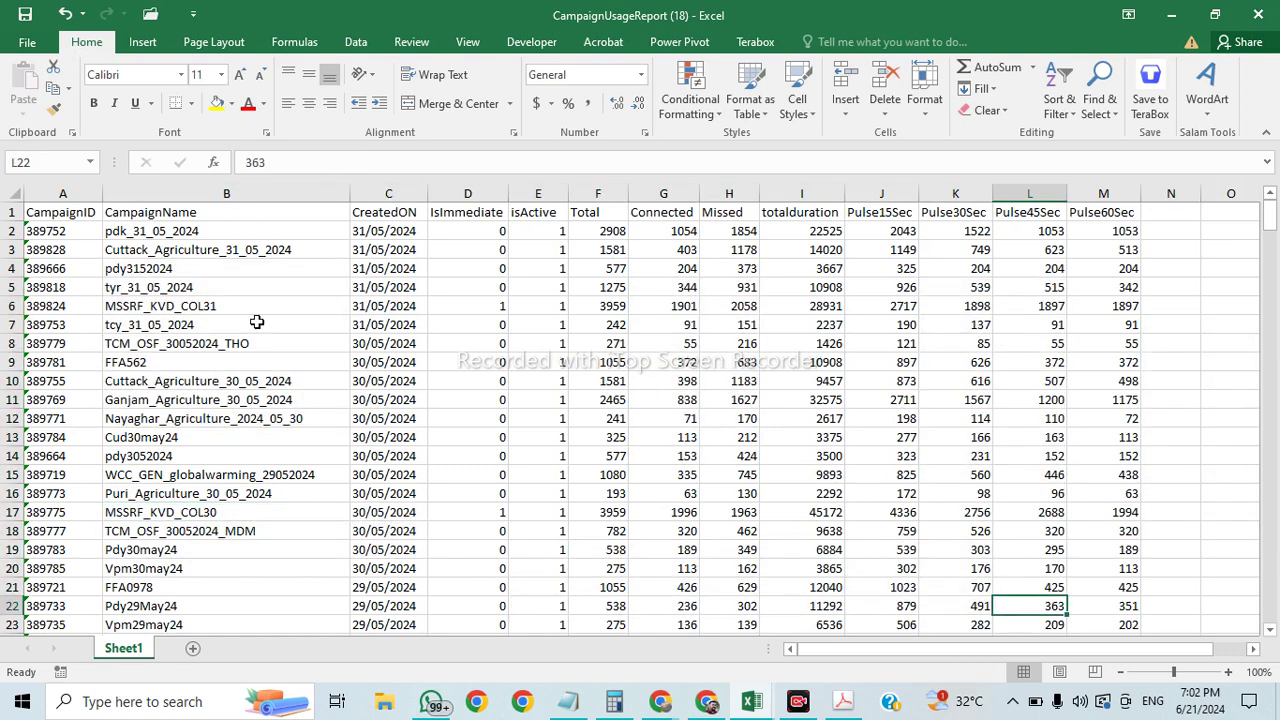
# Step: Select the separate column sections B2:B10, D2:D10, I10:I21, M3:M14, B13:B19, F4:F13, J6:J16, K11:K21 and L13:L22 together, and deselect them
pyautogui.moveTo(140, 231); pyautogui.dragTo(159, 381)
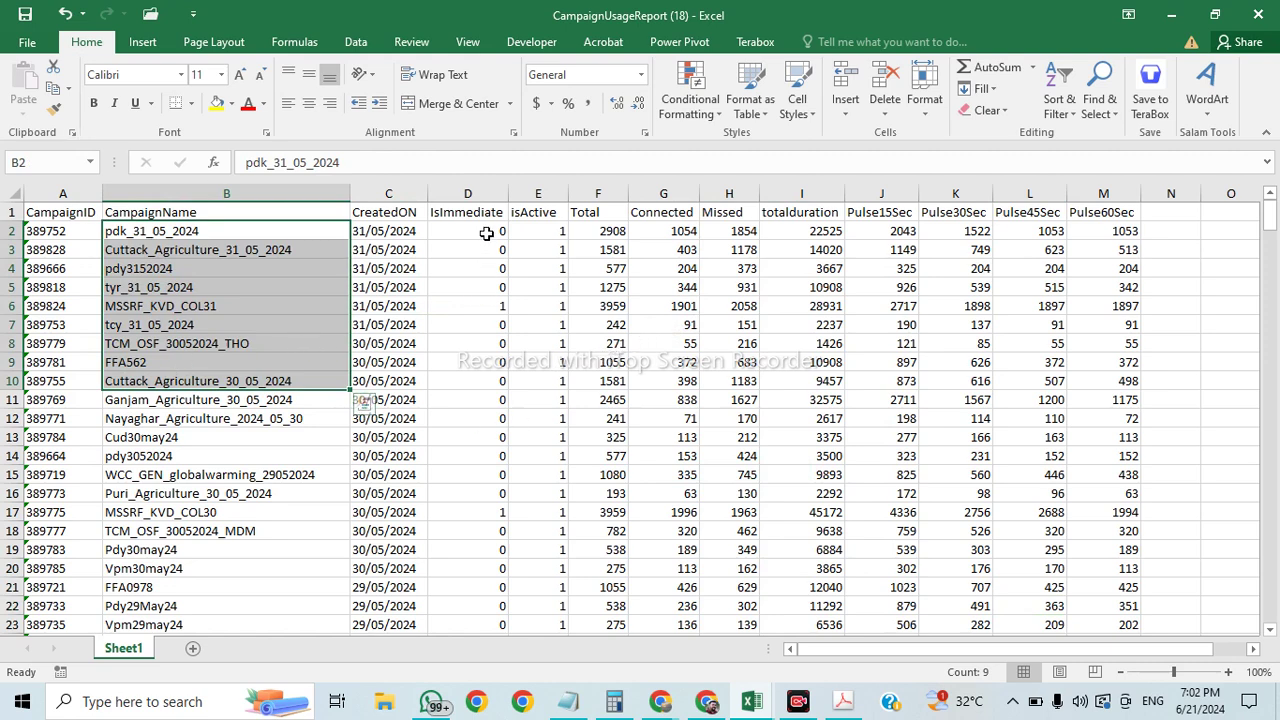
pyautogui.moveTo(487, 233); pyautogui.dragTo(480, 378)
pyautogui.moveTo(767, 380); pyautogui.dragTo(785, 592)
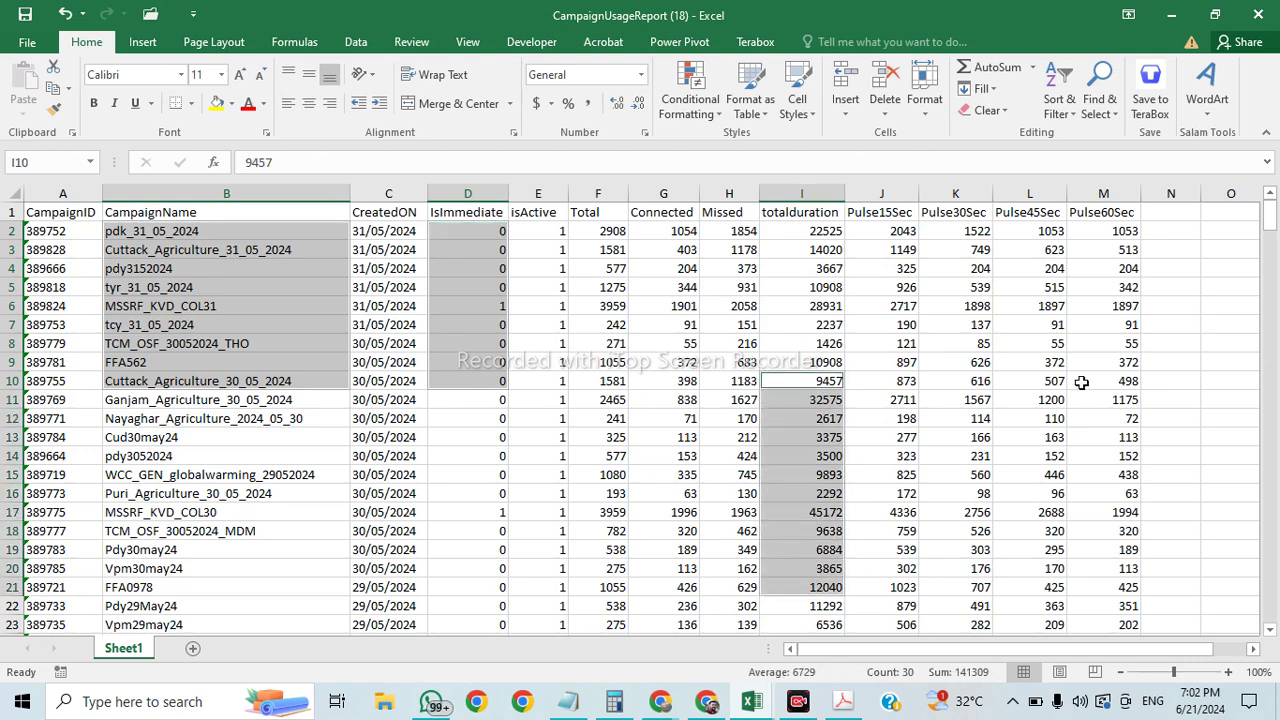
pyautogui.moveTo(1090, 245); pyautogui.dragTo(1100, 456)
pyautogui.moveTo(192, 440); pyautogui.dragTo(192, 554)
pyautogui.moveTo(596, 246); pyautogui.dragTo(603, 437)
pyautogui.moveTo(894, 306); pyautogui.dragTo(906, 494)
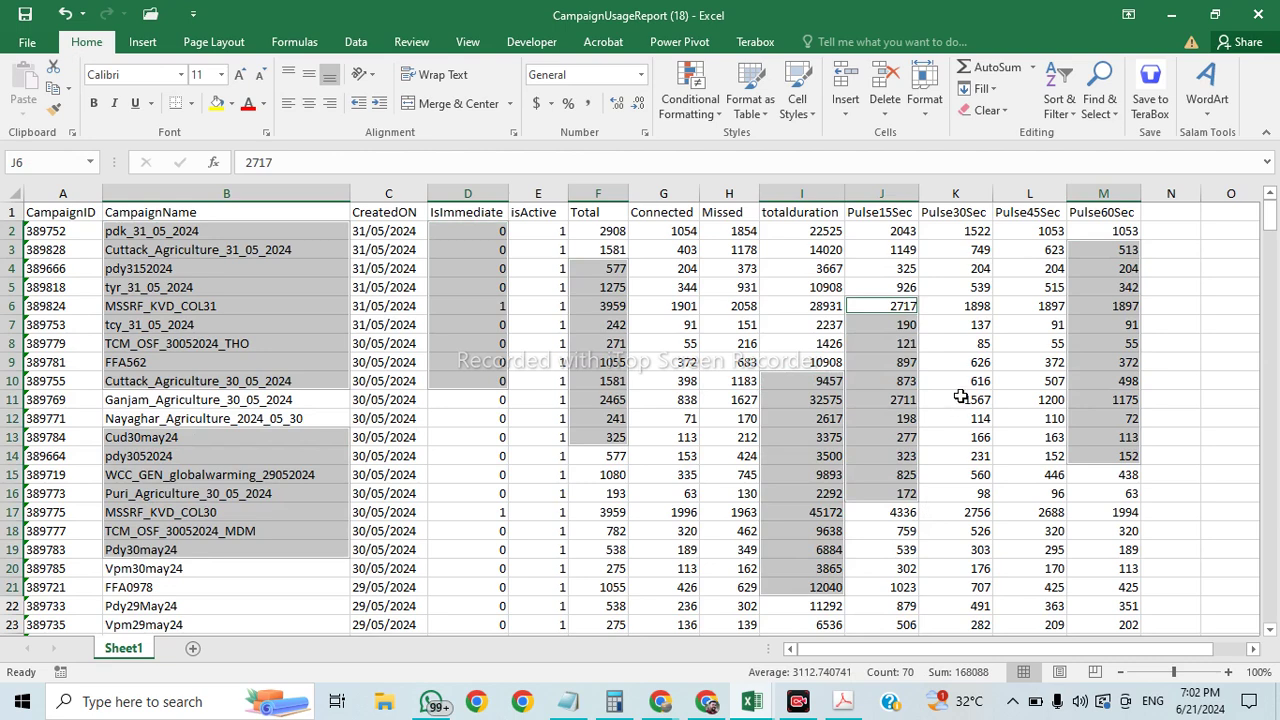
pyautogui.moveTo(960, 398); pyautogui.dragTo(956, 590)
pyautogui.moveTo(1039, 440); pyautogui.dragTo(1032, 608)
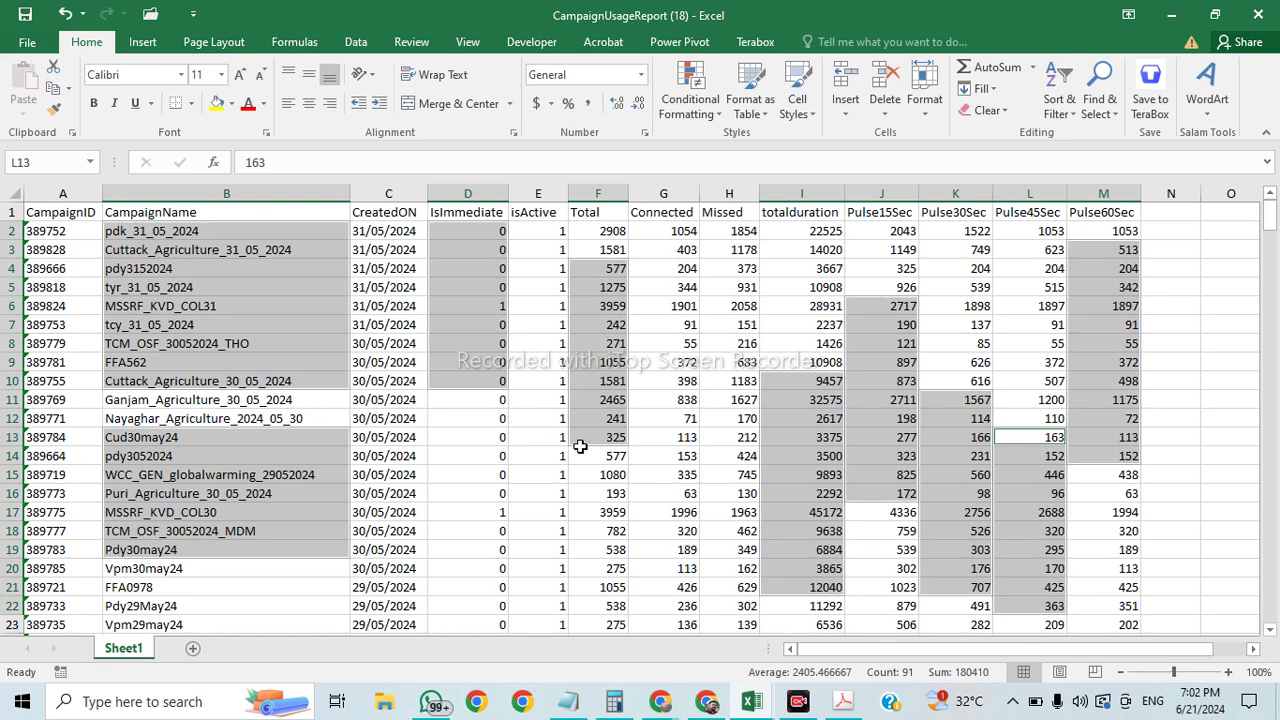
pyautogui.click(604, 493)
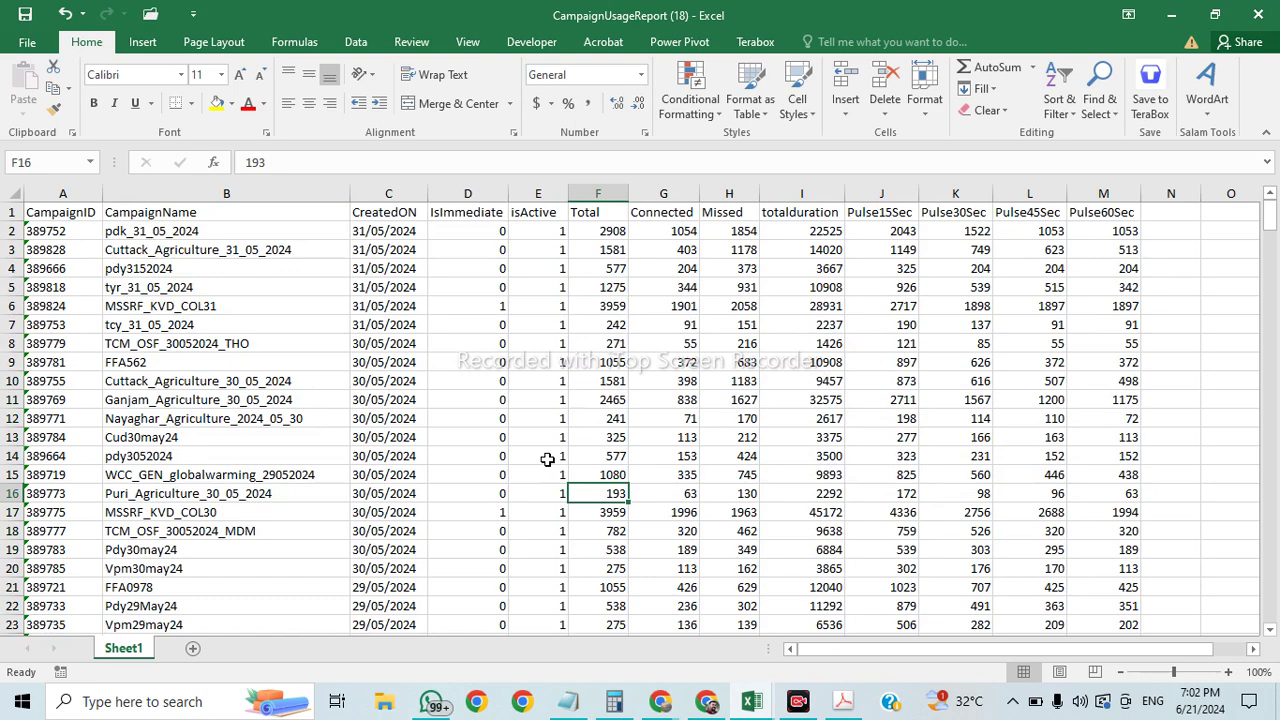
pyautogui.scroll(-1, 435, 449)
pyautogui.scroll(1, 520, 430)
# Step: Examine the descriptions of the COUNT and MAX functions without inserting either of them
pyautogui.click(294, 42)
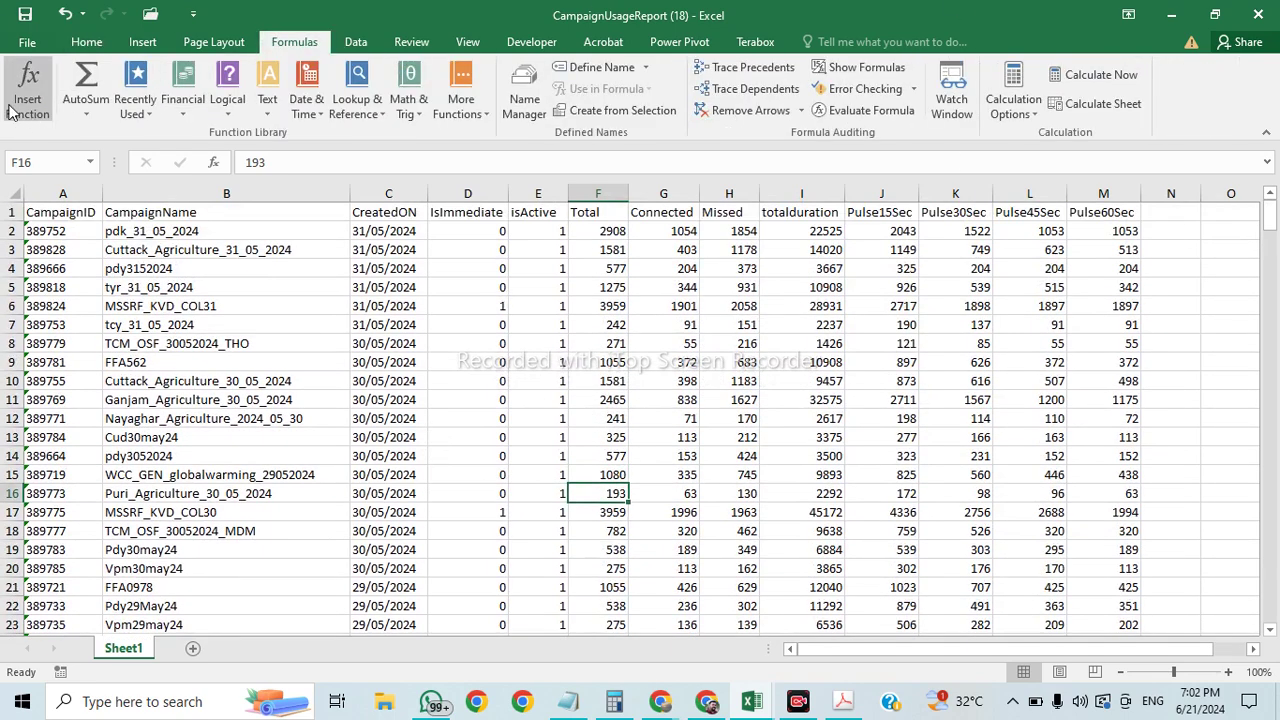
pyautogui.click(27, 90)
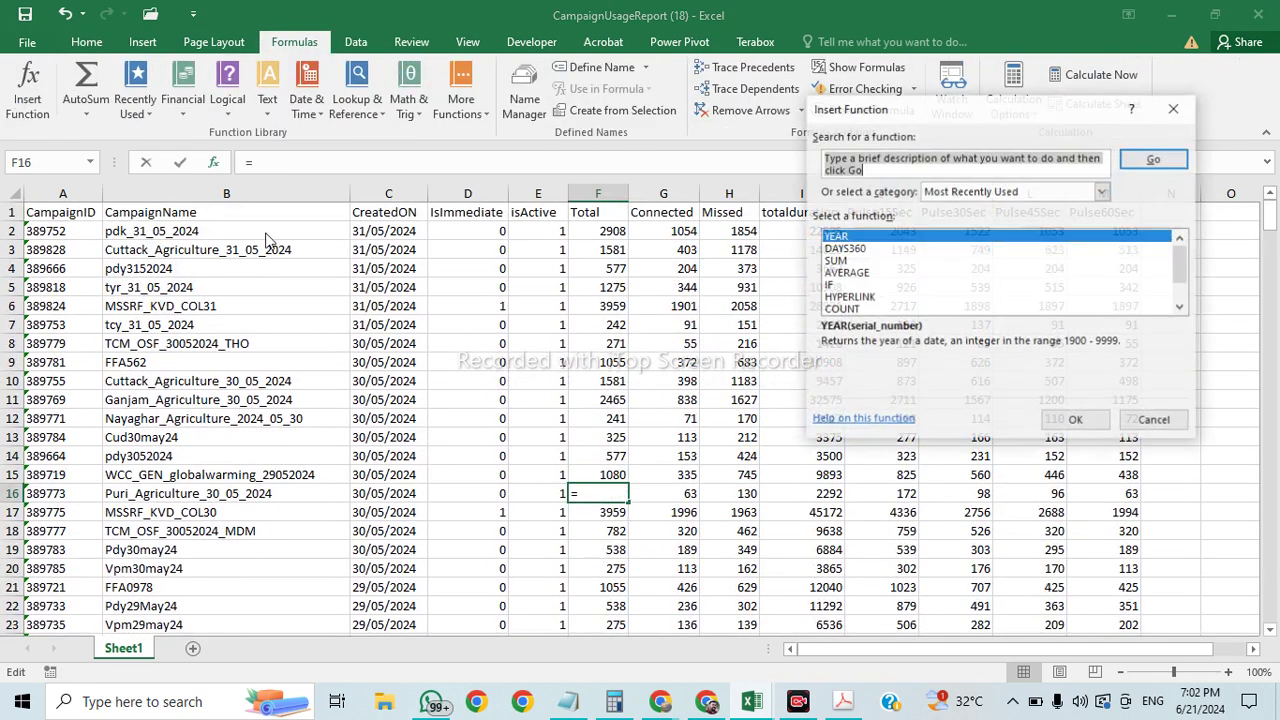
pyautogui.click(850, 310)
pyautogui.scroll(-1, 852, 305)
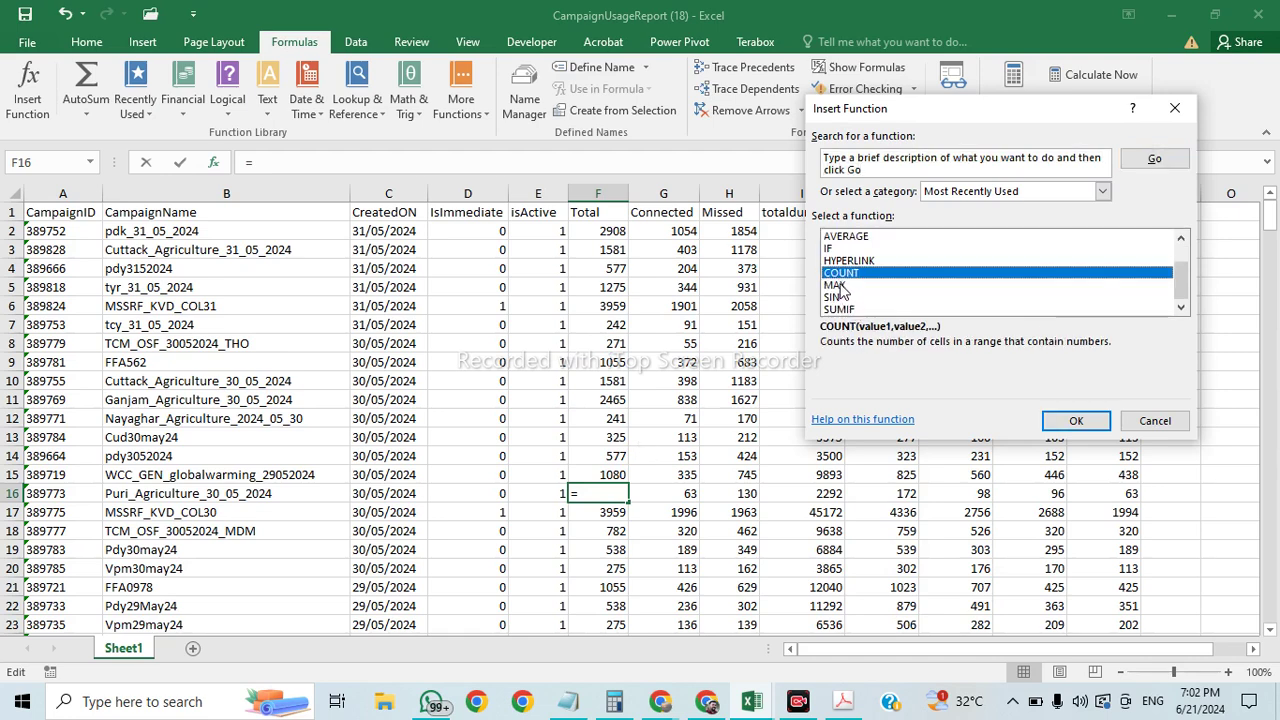
pyautogui.click(838, 285)
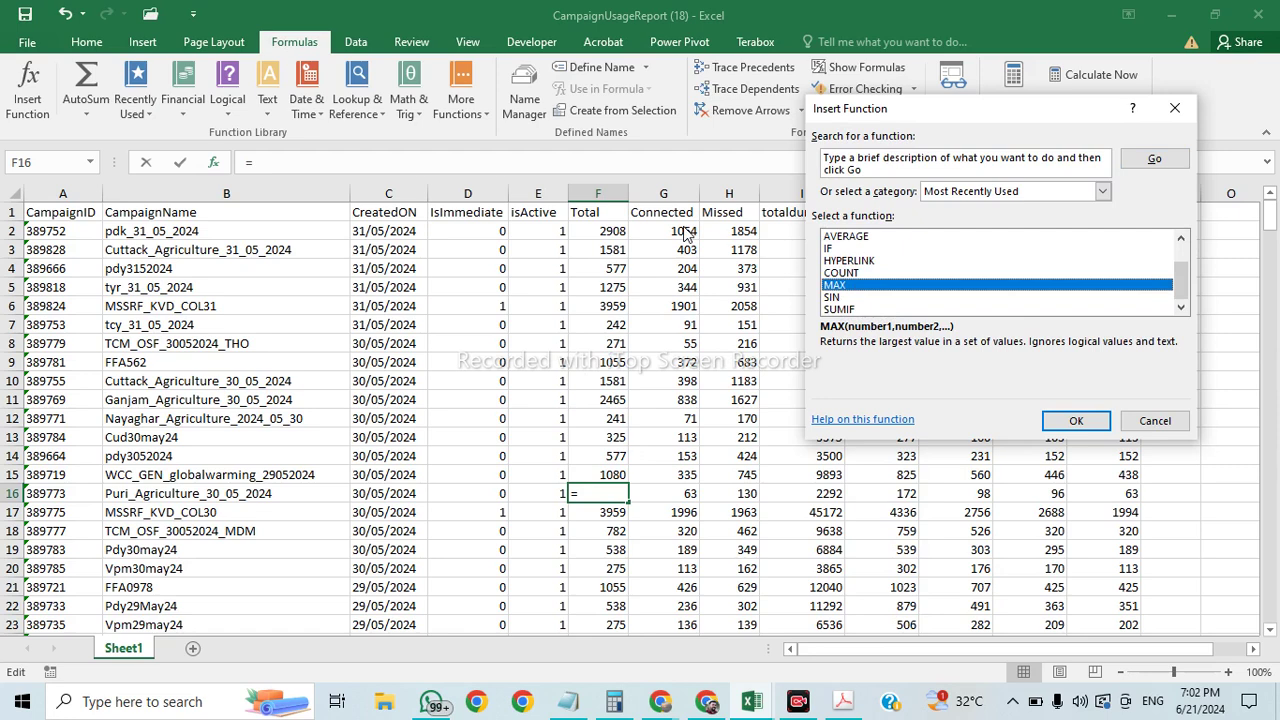
pyautogui.click(1155, 420)
# Step: Select the whole Connected column and insert the MAX function in its header cell G1
pyautogui.moveTo(663, 325); pyautogui.dragTo(665, 458)
pyautogui.click(685, 231)
pyautogui.click(684, 213)
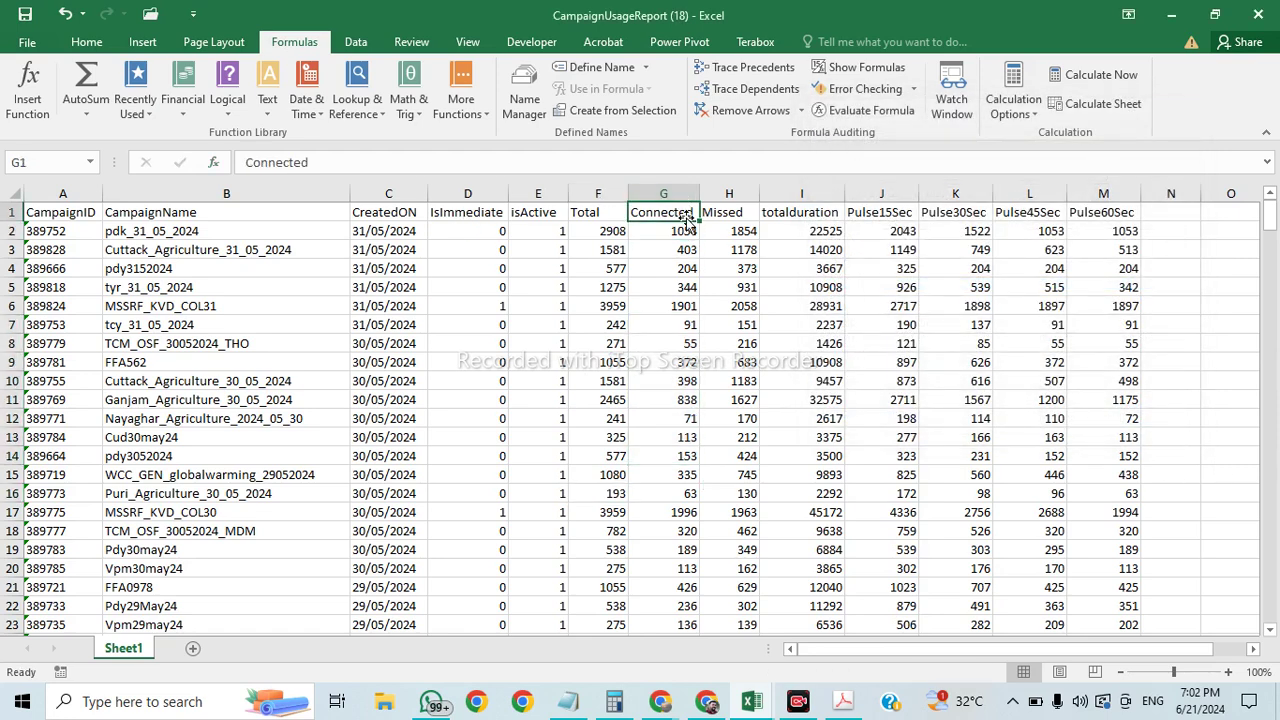
pyautogui.click(689, 231)
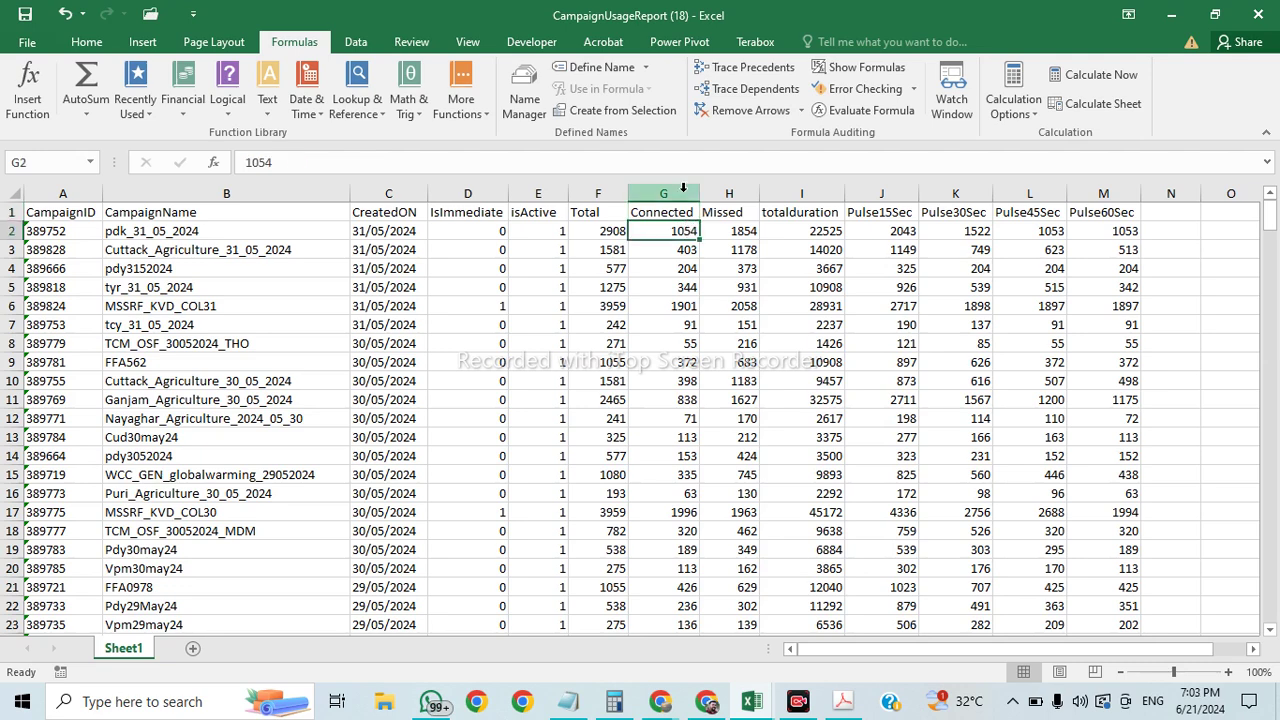
pyautogui.click(683, 187)
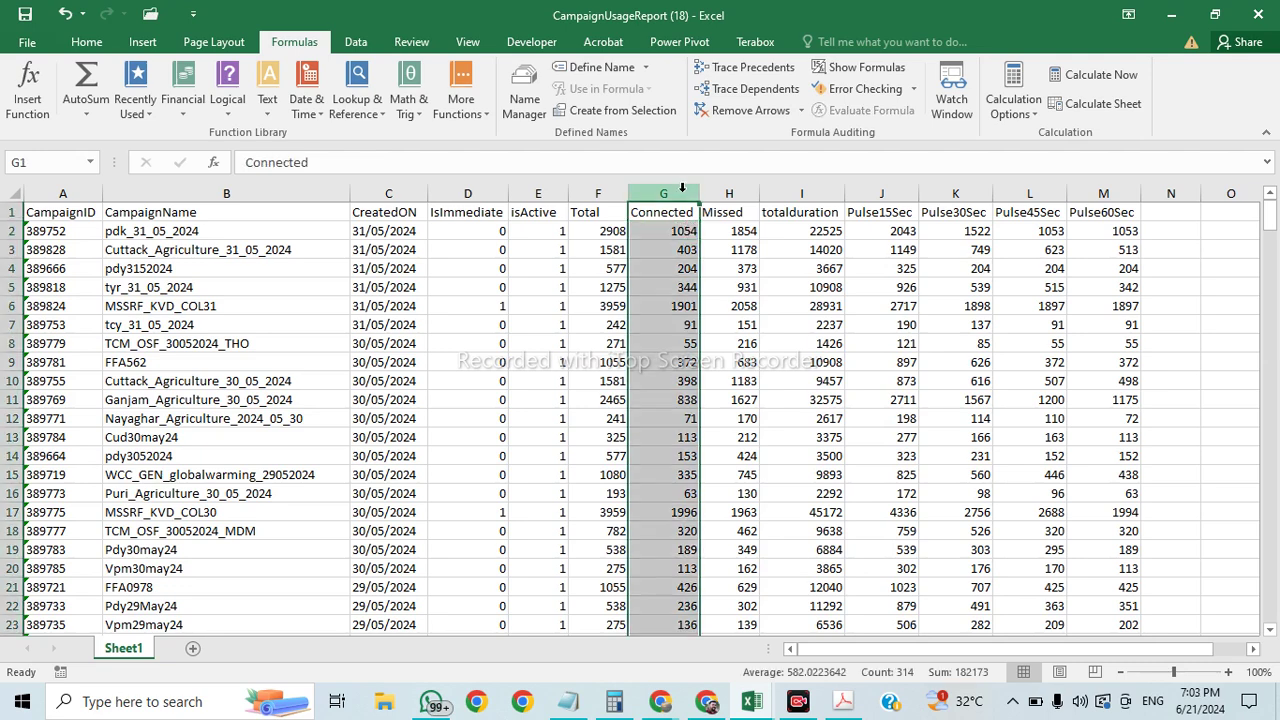
pyautogui.click(28, 85)
pyautogui.click(868, 310)
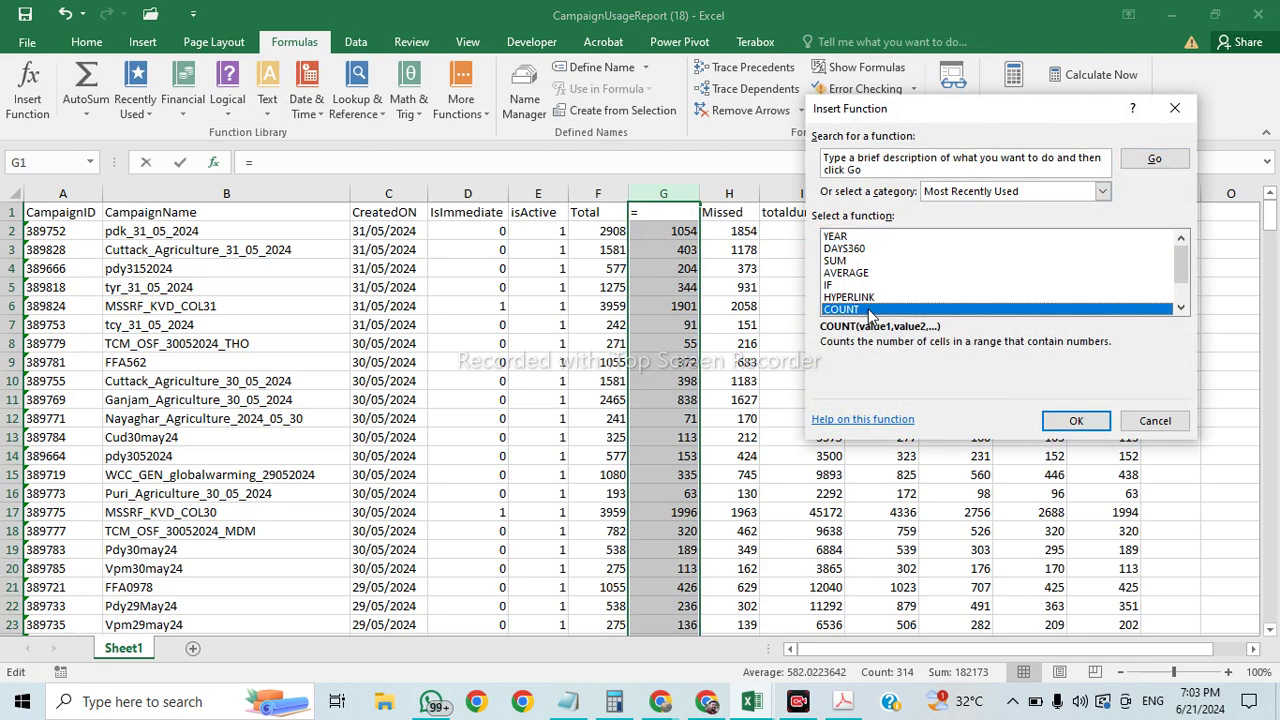
pyautogui.scroll(-1, 868, 316)
pyautogui.click(848, 286)
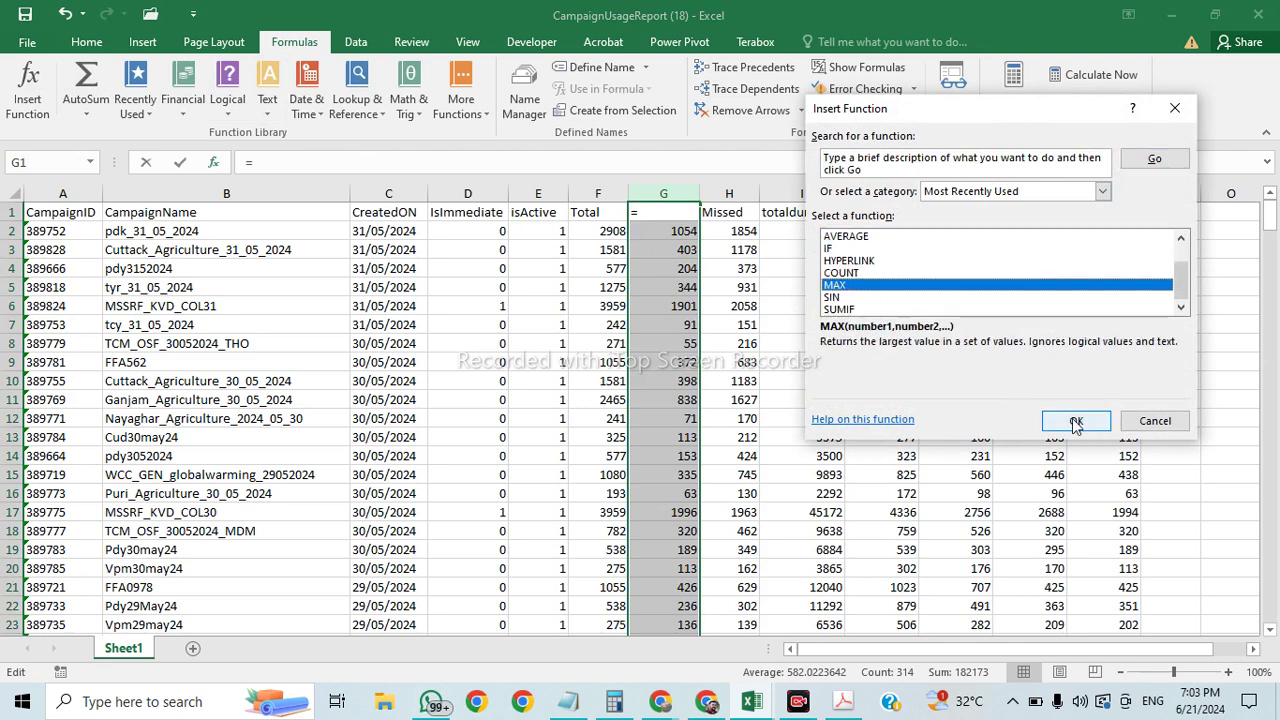
pyautogui.click(1075, 421)
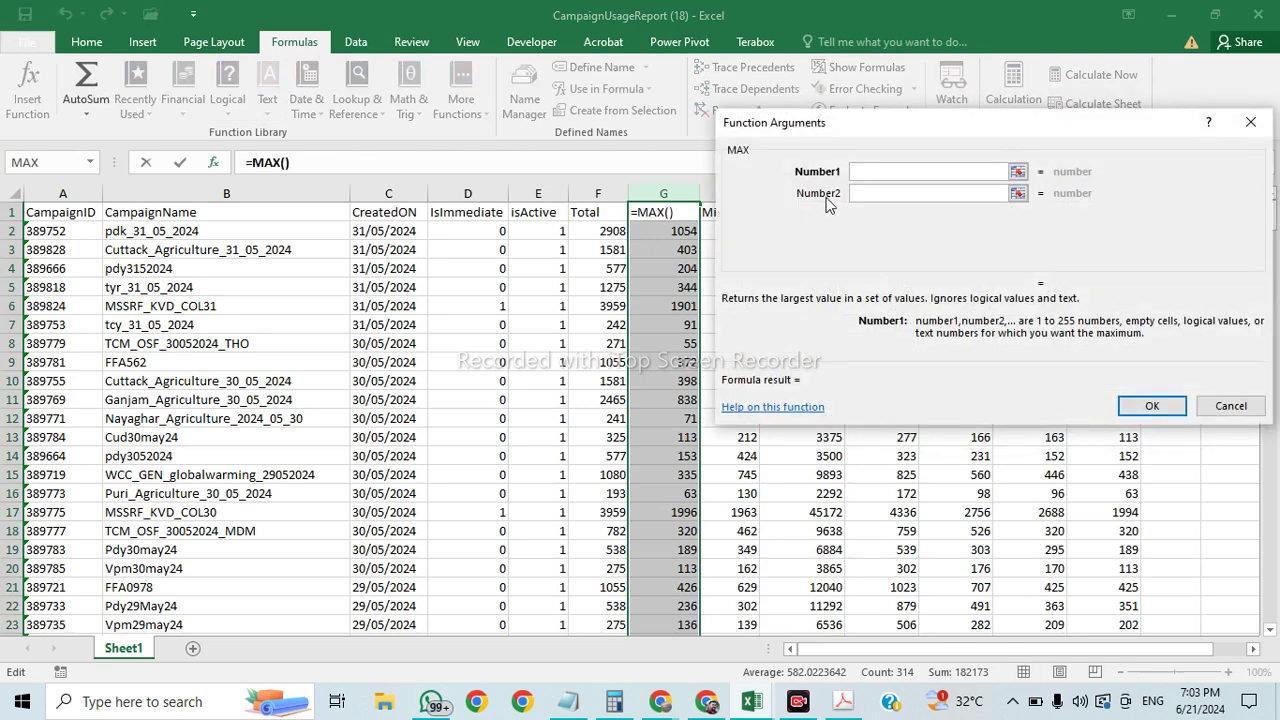
# Step: Set the MAX function's first argument to the Connected values G2:G314 and enter the formula in G1
pyautogui.click(1017, 171)
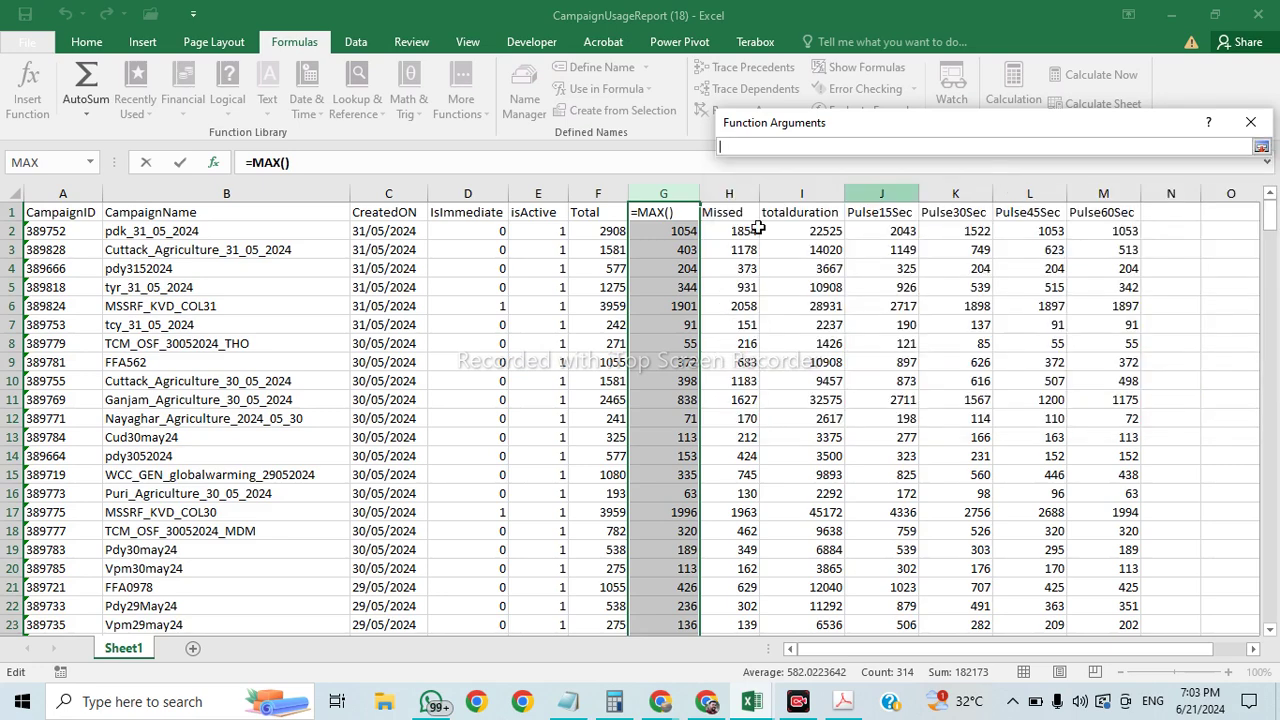
pyautogui.click(679, 233)
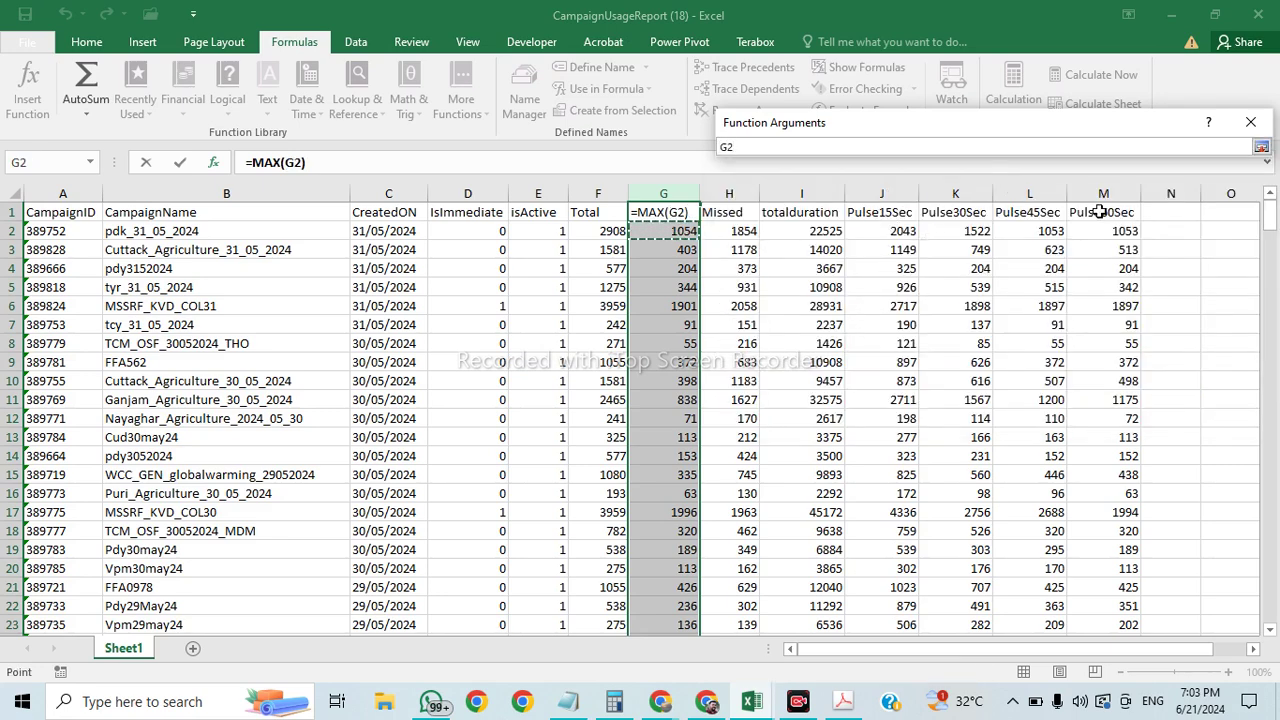
pyautogui.hotkey('shift', 'Down')
pyautogui.hotkey('shift', 'Down')
pyautogui.hotkey('shift', 'Down')
pyautogui.hotkey('shift', 'Down')
pyautogui.hotkey('shift', 'Down')
pyautogui.hotkey('shift', 'Down')
pyautogui.hotkey('shift', 'Down')
pyautogui.hotkey('shift', 'Down')
pyautogui.hotkey('shift', 'Down')
pyautogui.hotkey('shift', 'Down')
pyautogui.hotkey('shift', 'Down')
pyautogui.hotkey('shift', 'Down')
pyautogui.hotkey('shift', 'Down')
pyautogui.hotkey('shift', 'Down')
pyautogui.hotkey('shift', 'Down')
pyautogui.hotkey('shift', 'Down')
pyautogui.hotkey('shift', 'Down')
pyautogui.hotkey('shift', 'Down')
pyautogui.hotkey('shift', 'Down')
pyautogui.hotkey('shift', 'Down')
pyautogui.hotkey('shift', 'Down')
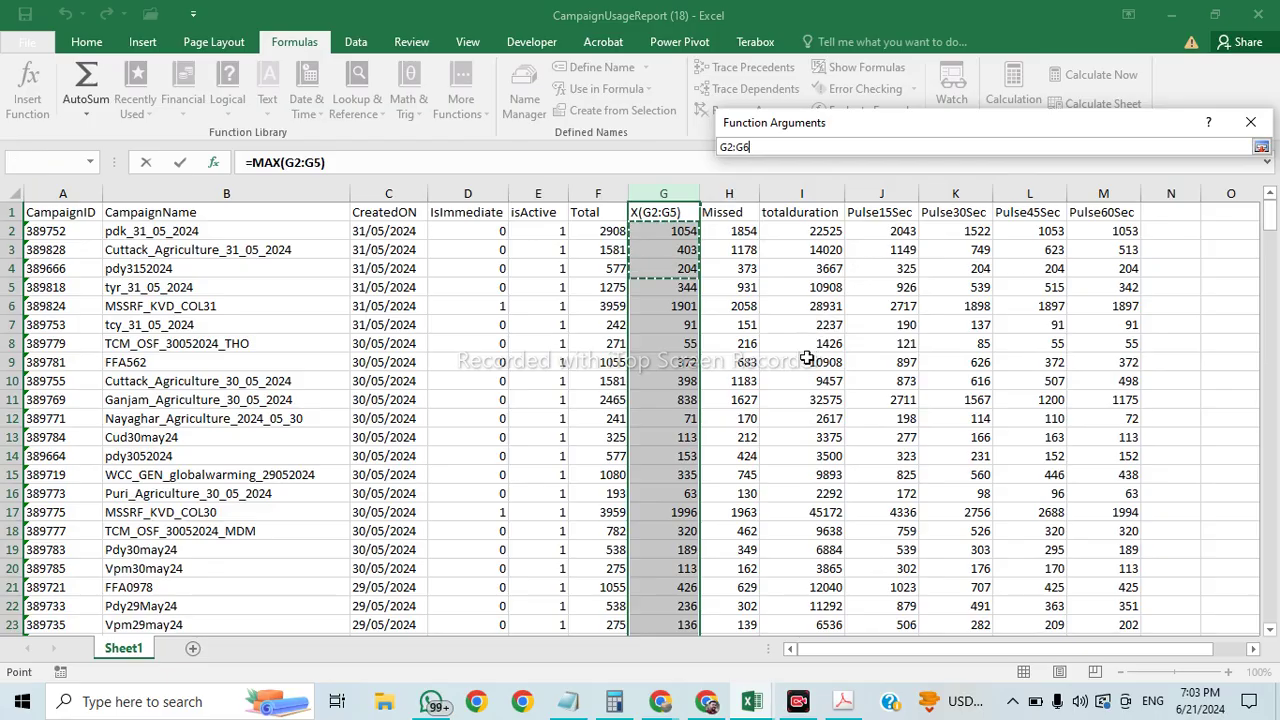
pyautogui.hotkey('shift', 'Down')
pyautogui.hotkey('shift', 'Down')
pyautogui.hotkey('shift', 'Down')
pyautogui.hotkey('shift', 'Down')
pyautogui.hotkey('shift', 'Down')
pyautogui.hotkey('shift', 'Down')
pyautogui.hotkey('shift', 'Down')
pyautogui.hotkey('shift', 'Down')
pyautogui.hotkey('shift', 'Down')
pyautogui.hotkey('shift', 'Down')
pyautogui.hotkey('shift', 'Down')
pyautogui.hotkey('shift', 'Down')
pyautogui.hotkey('shift', 'Down')
pyautogui.hotkey('shift', 'Down')
pyautogui.hotkey('shift', 'Down')
pyautogui.hotkey('shift', 'Down')
pyautogui.hotkey('shift', 'Down')
pyautogui.hotkey('shift', 'Down')
pyautogui.hotkey('shift', 'Down')
pyautogui.hotkey('shift', 'Down')
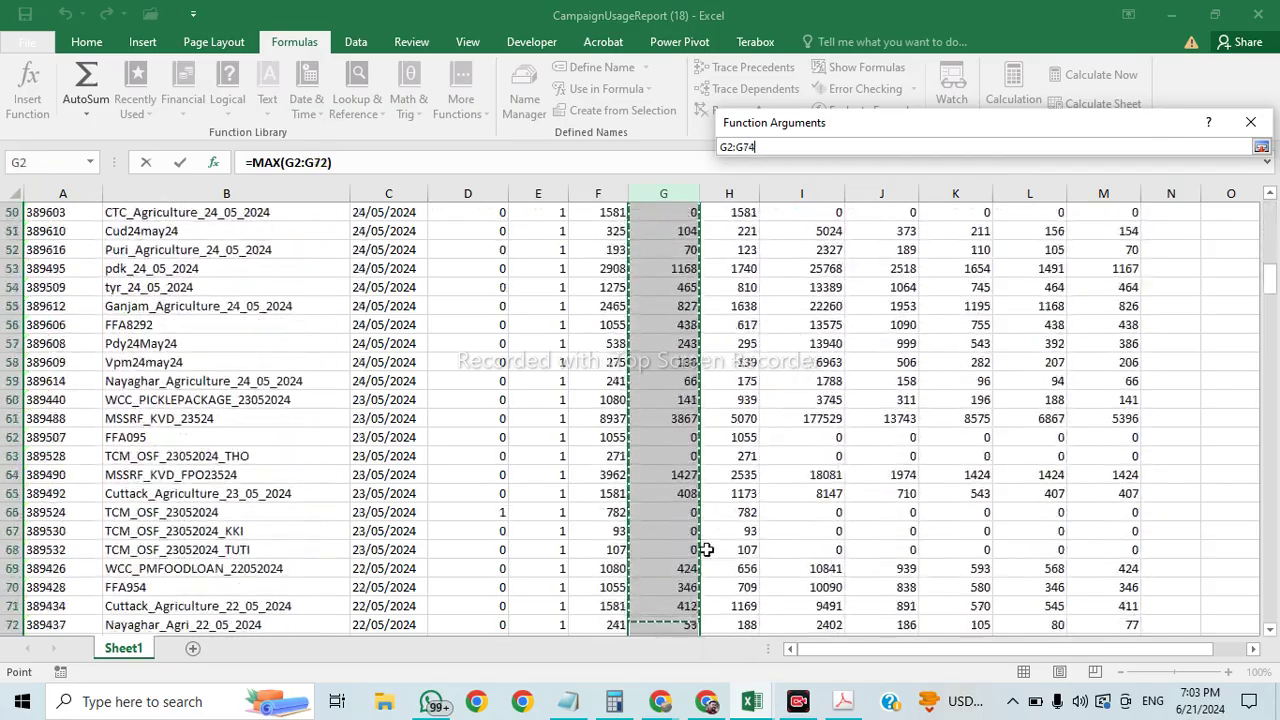
pyautogui.hotkey('ctrl', 'shift', 'Down')
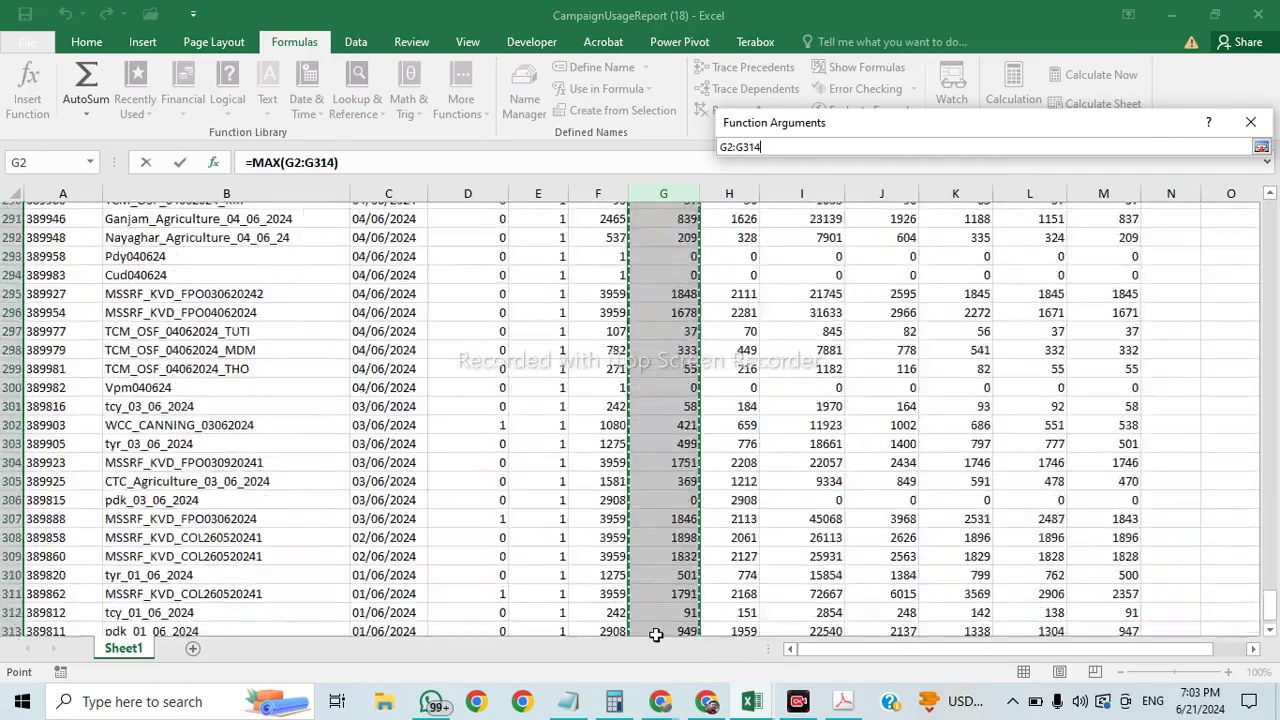
pyautogui.click(1262, 147)
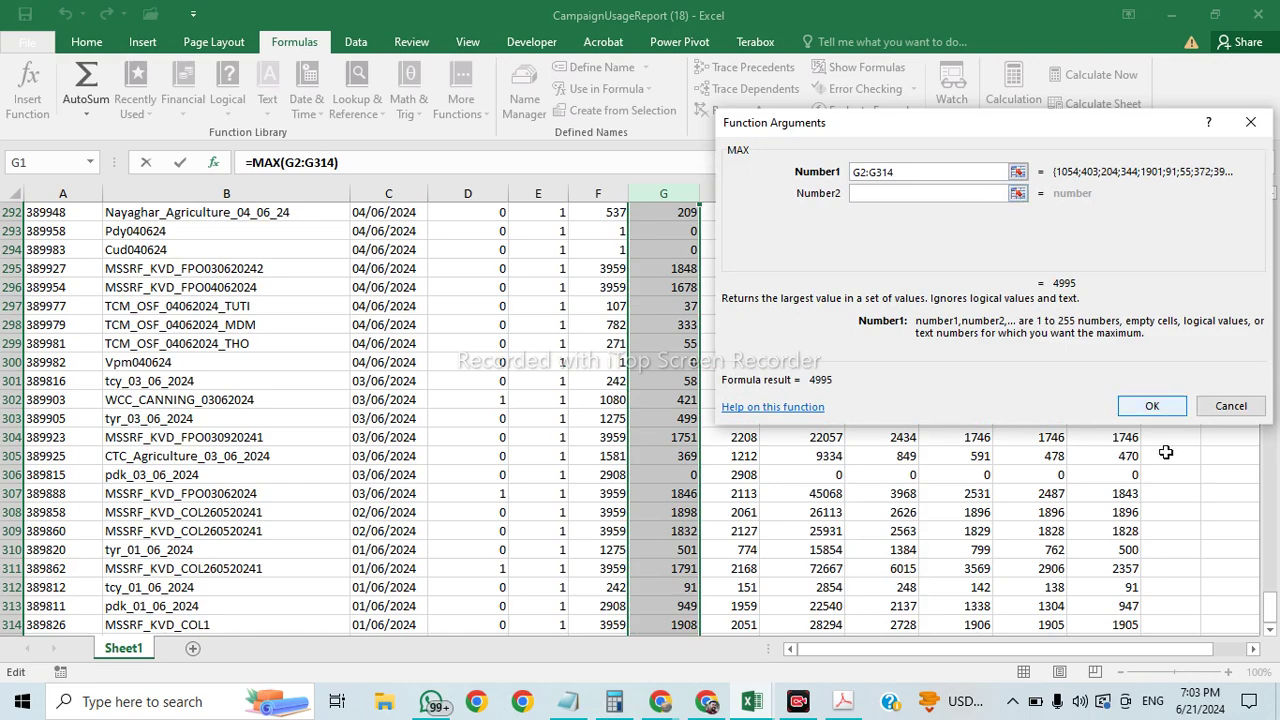
pyautogui.click(1152, 407)
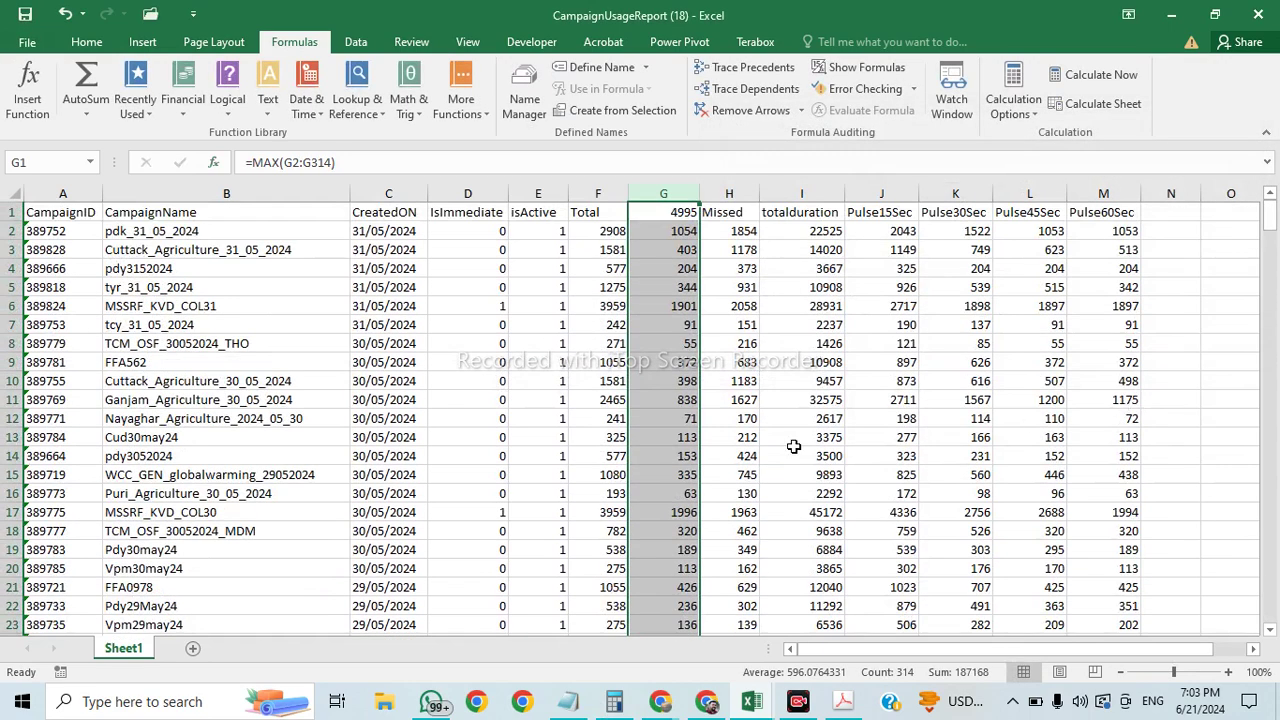
# Step: Check the MAX formula in G1, and undo it to restore the Connected header
pyautogui.click(680, 269)
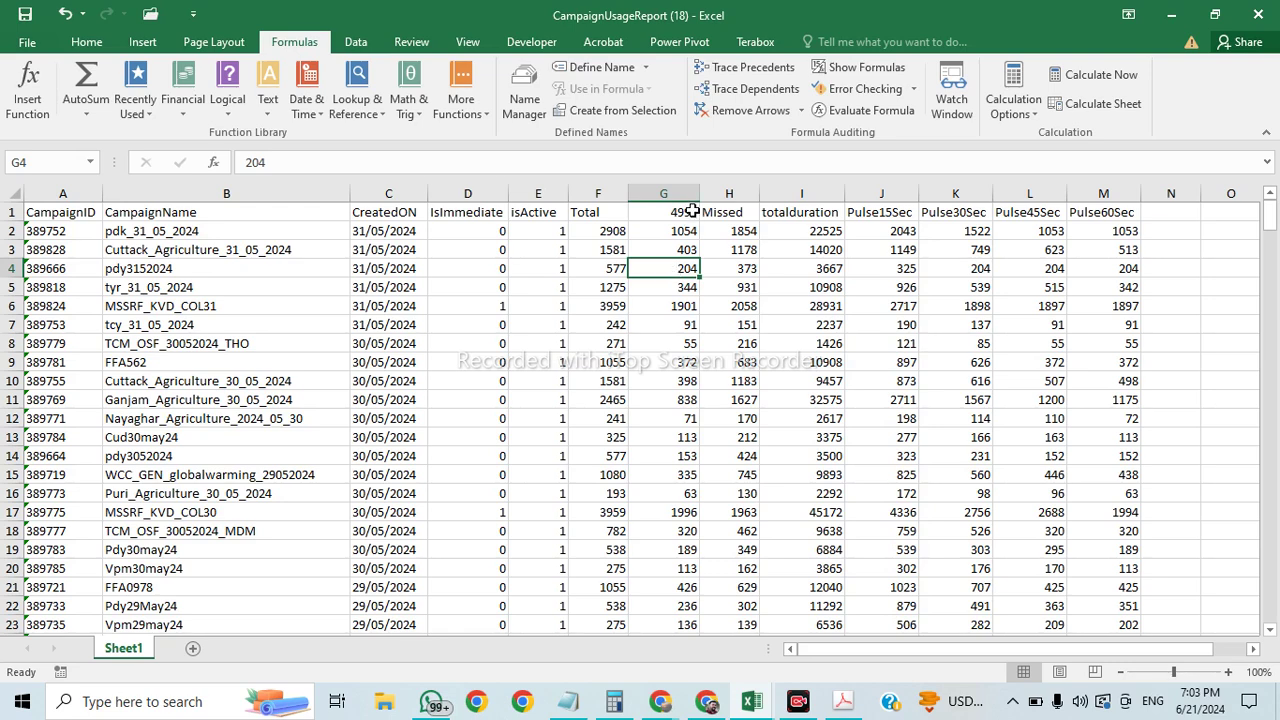
pyautogui.click(691, 211)
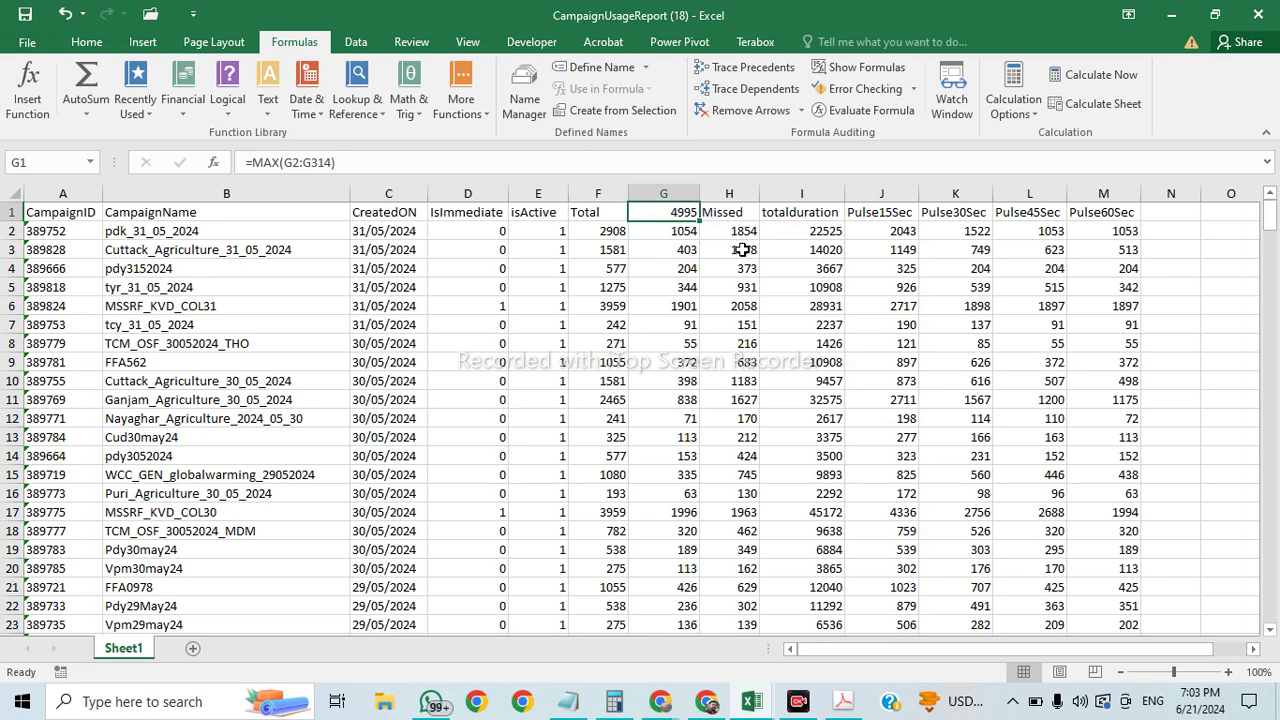
pyautogui.hotkey('ctrl', 'z')
pyautogui.click(663, 400)
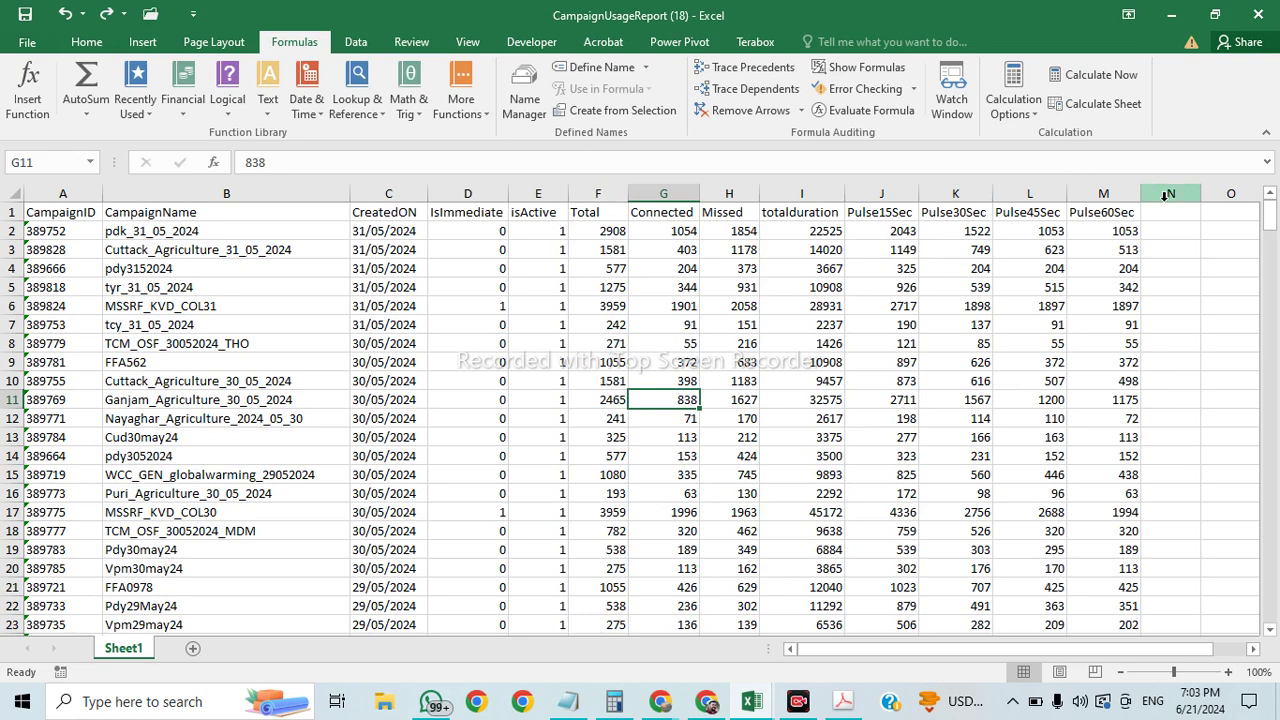
# Step: Insert a MAX function in the empty cell N2 over the Connected values G2:G314
pyautogui.click(1181, 231)
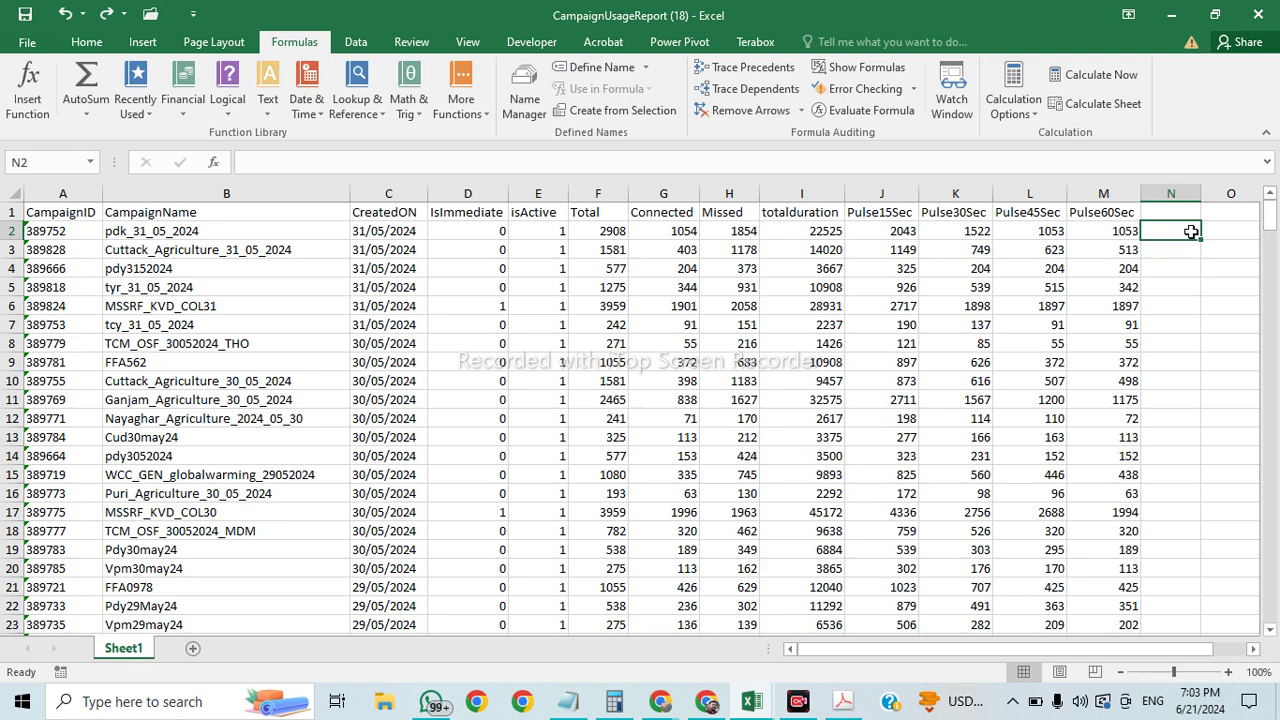
pyautogui.click(12, 96)
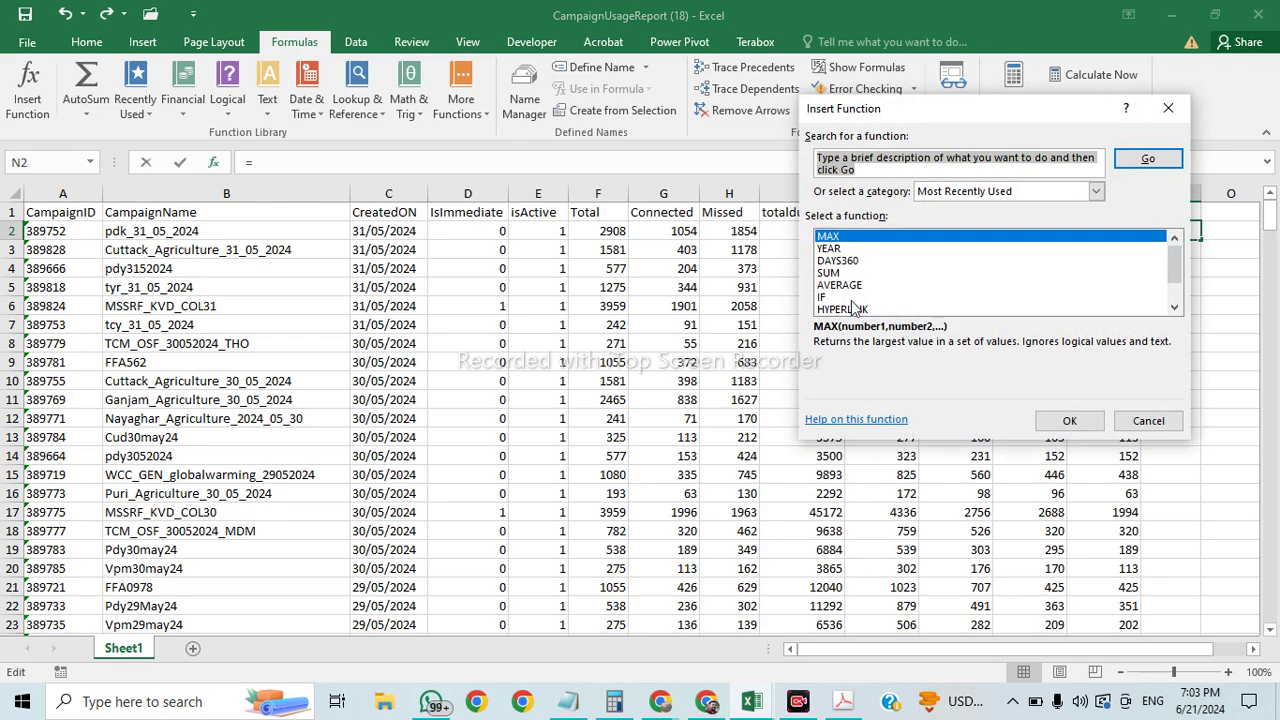
pyautogui.click(1069, 420)
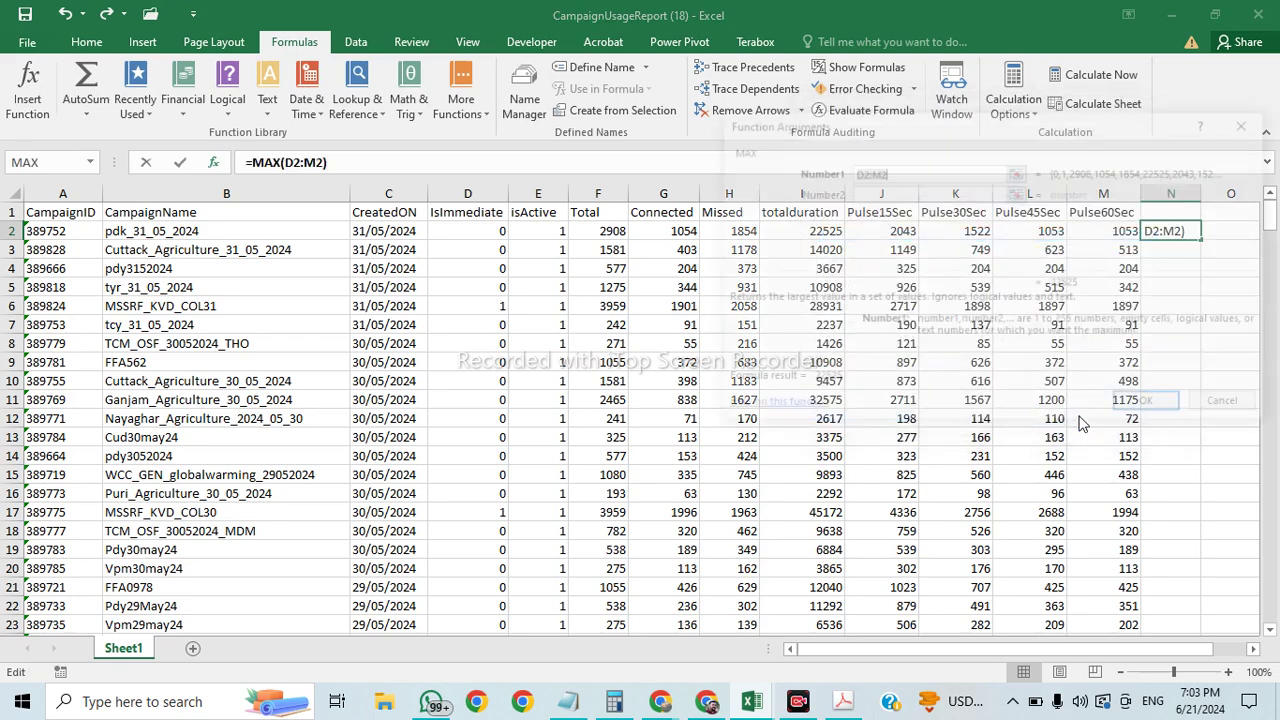
pyautogui.moveTo(980, 118); pyautogui.dragTo(313, 53)
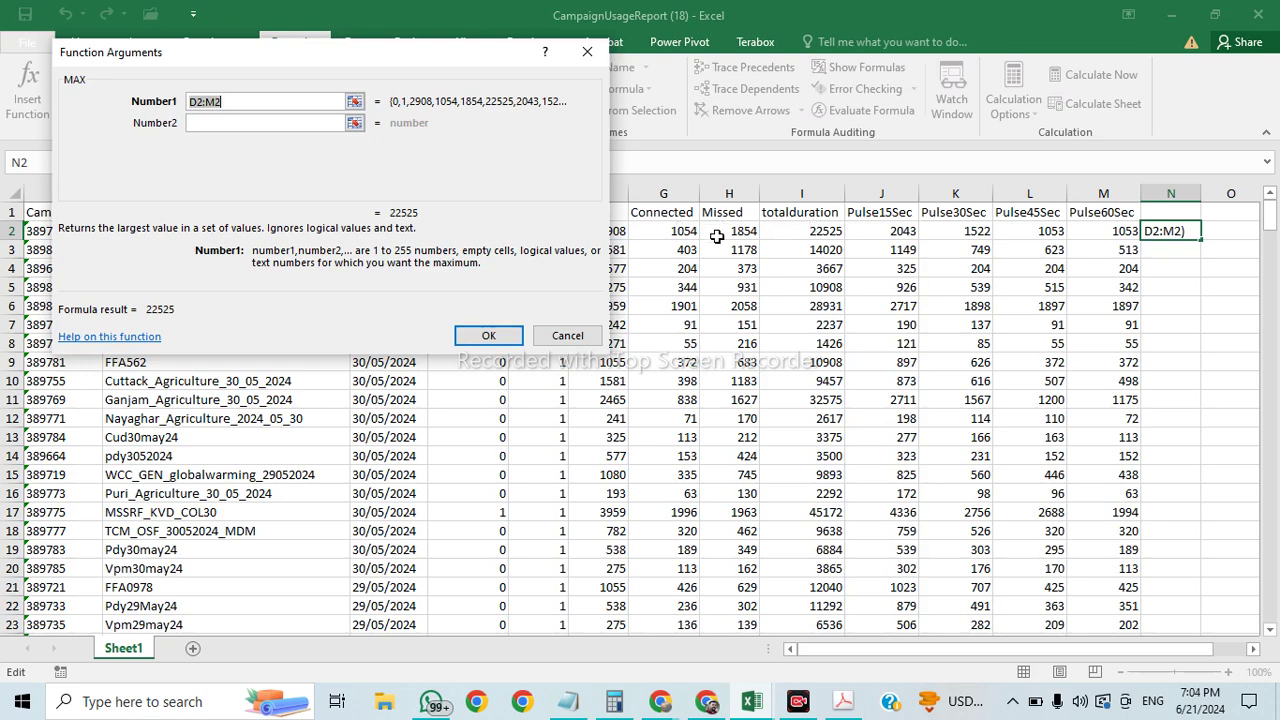
pyautogui.click(665, 230)
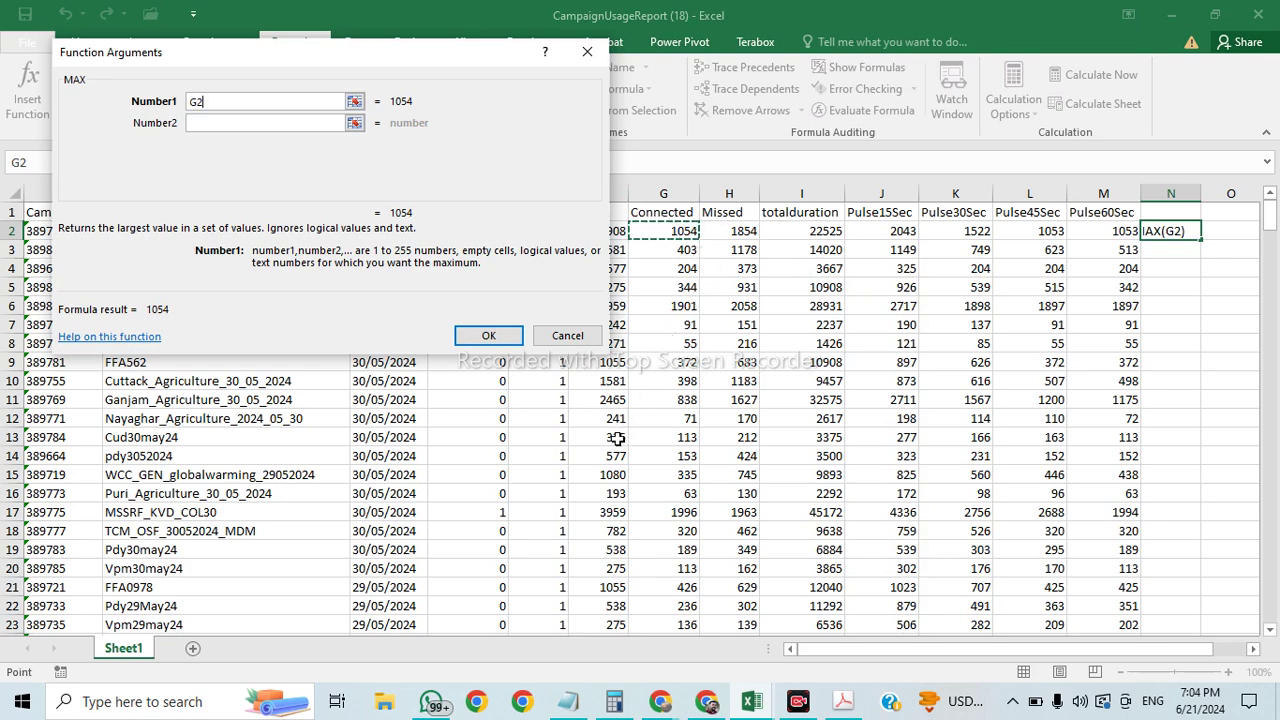
pyautogui.hotkey('ctrl', 'shift', 'Down')
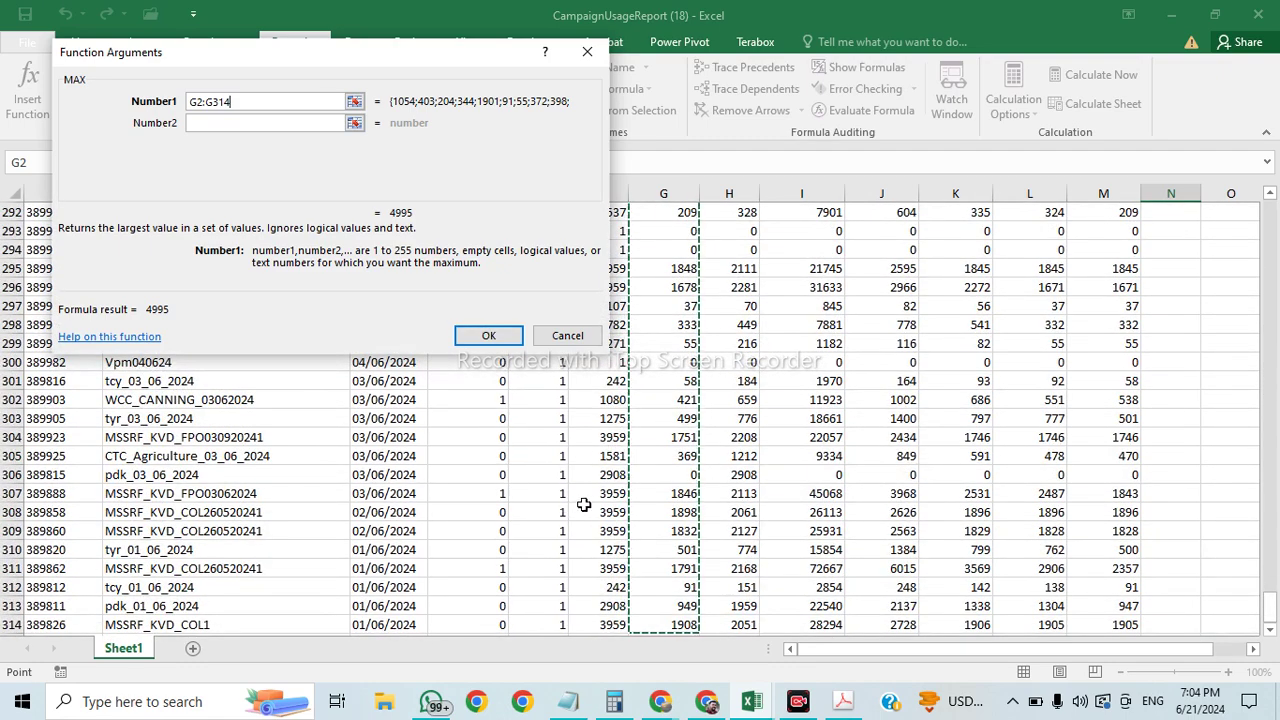
pyautogui.scroll(9, 668, 440)
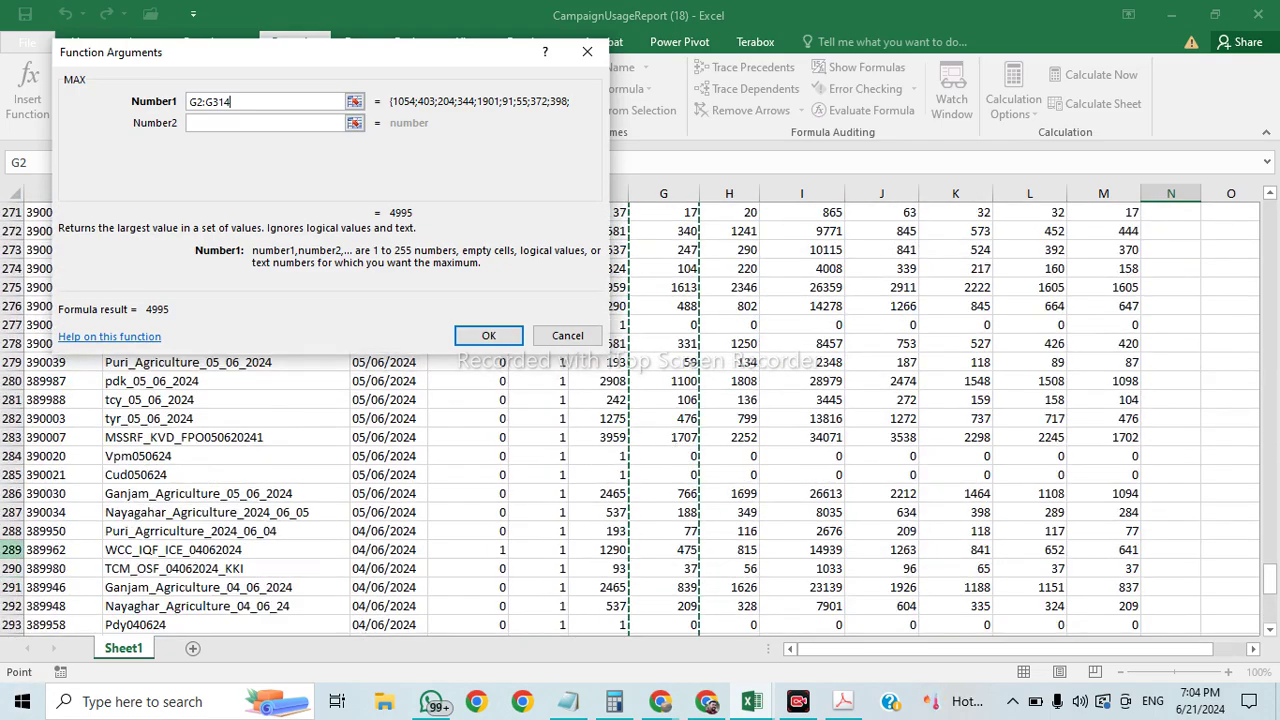
pyautogui.scroll(-7, 12, 549)
pyautogui.scroll(-3, 35, 622)
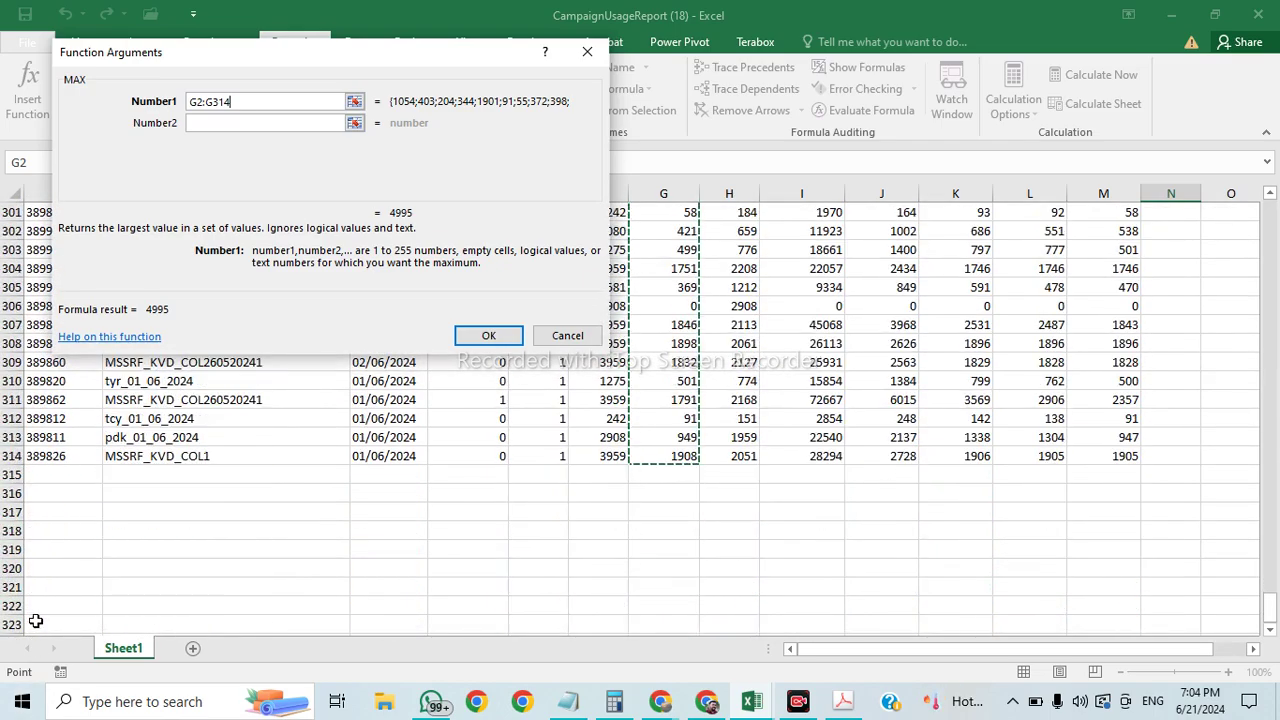
pyautogui.scroll(4, 35, 622)
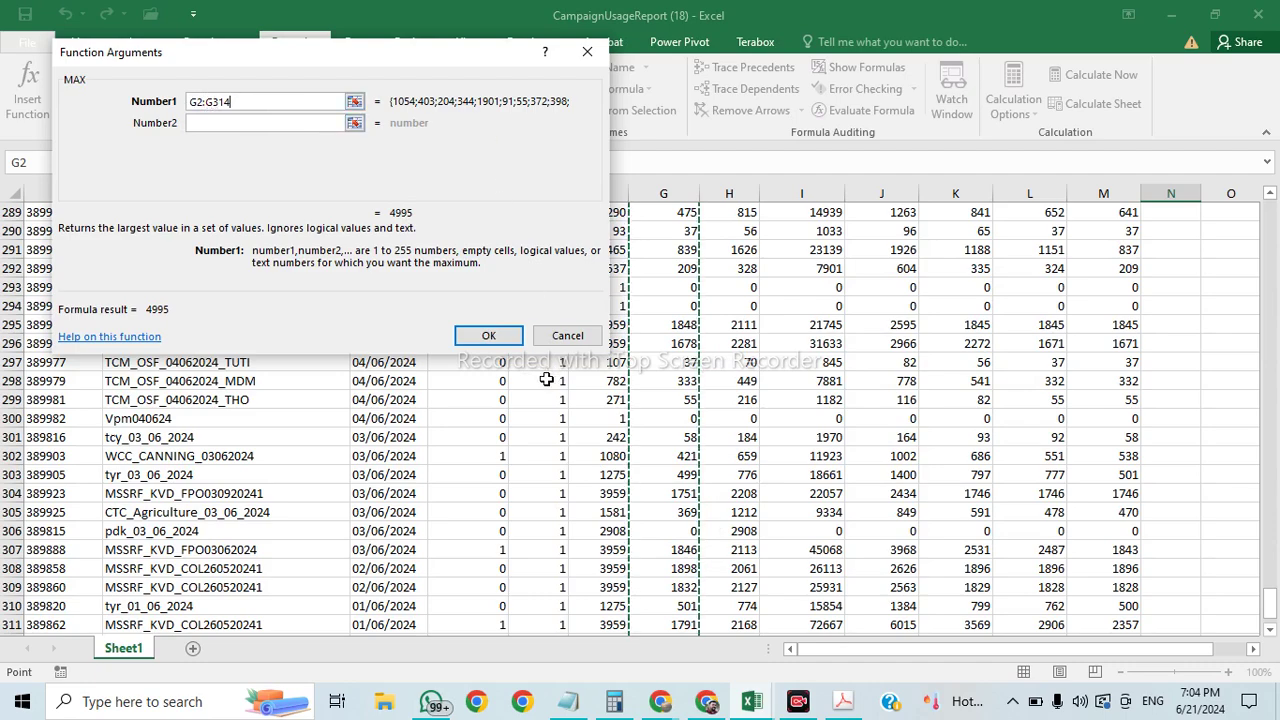
pyautogui.click(489, 335)
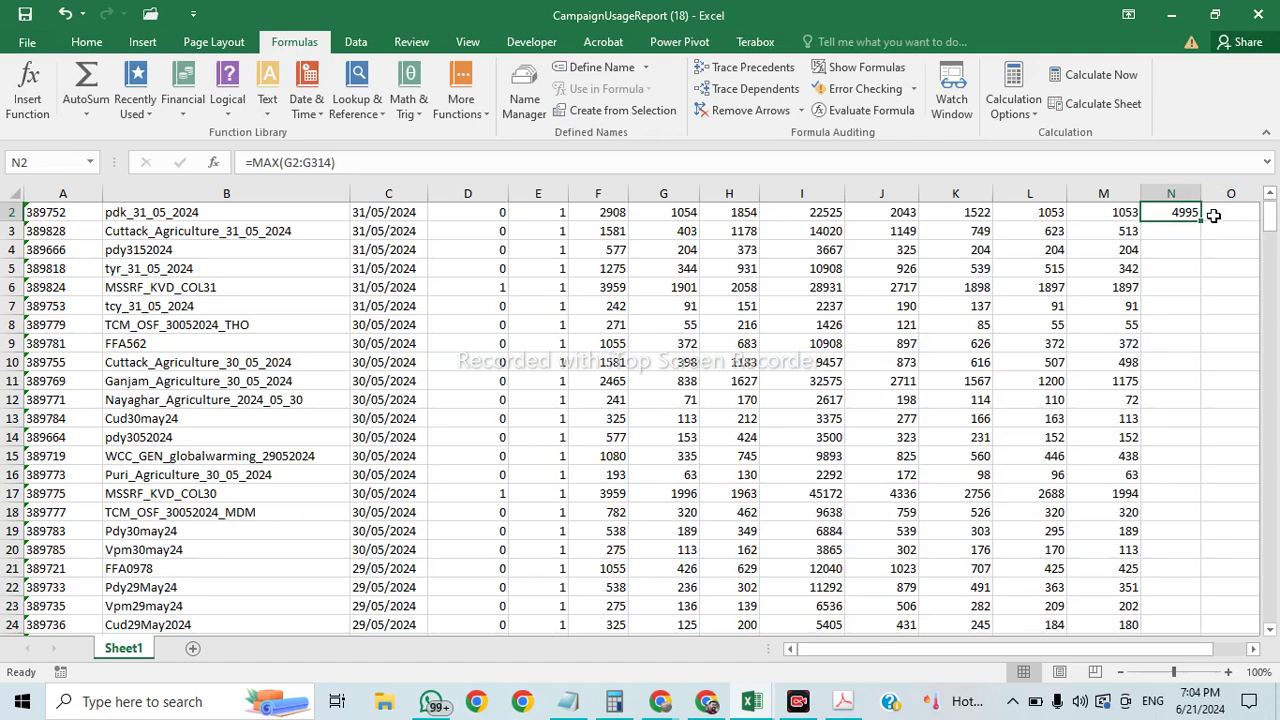
pyautogui.scroll(1, 830, 320)
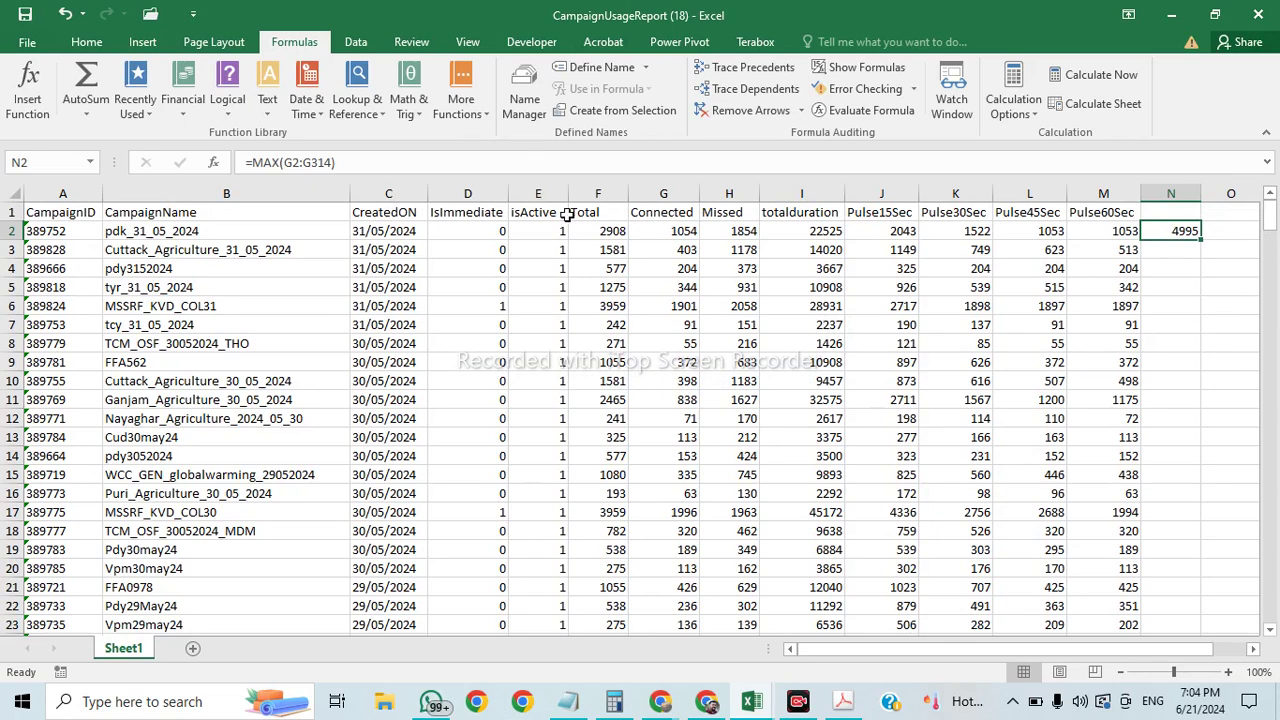
# Step: Fill the MAX formula from N2 across O2 and P2 to cover the Missed and totalduration columns
pyautogui.click(718, 229)
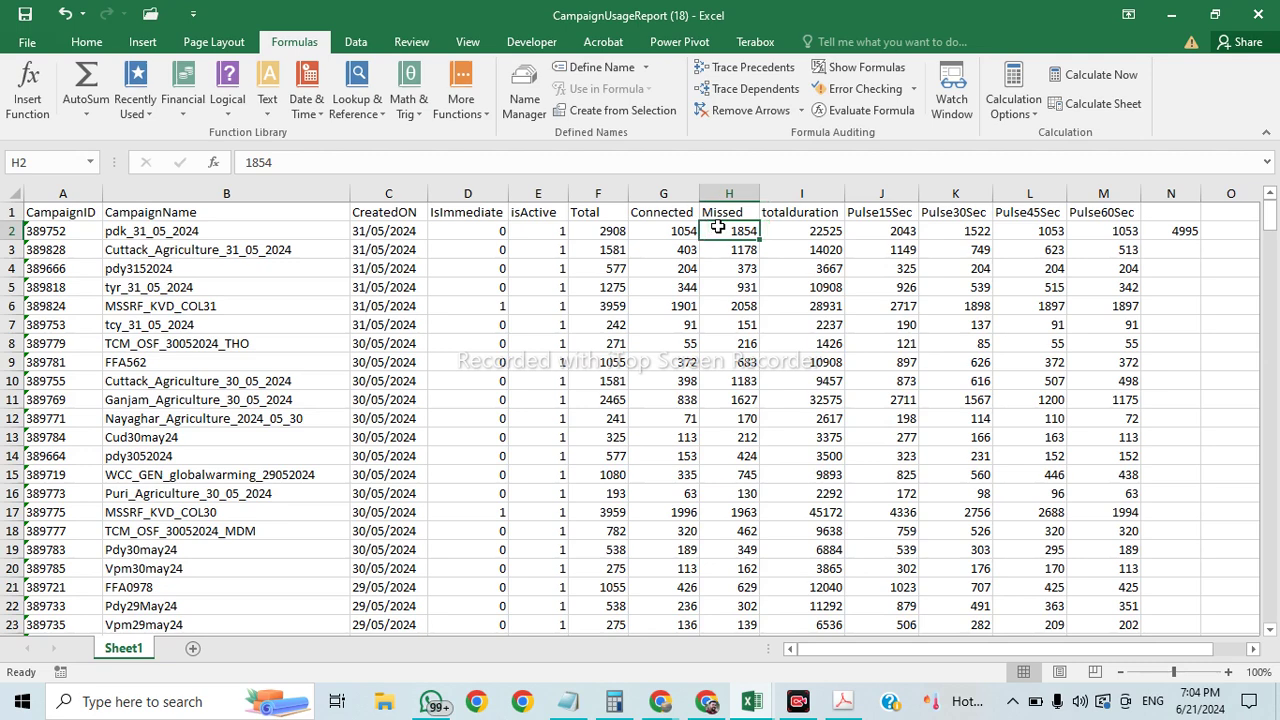
pyautogui.click(1182, 236)
pyautogui.moveTo(1201, 240); pyautogui.dragTo(1255, 245)
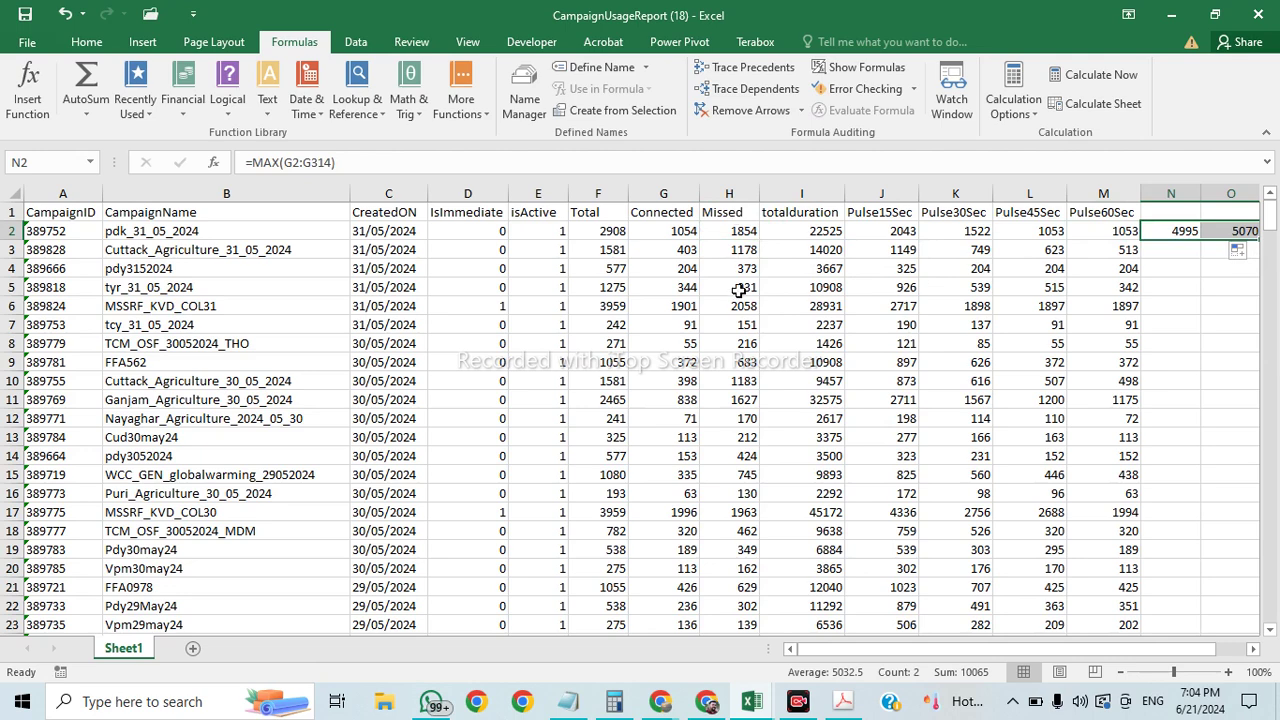
pyautogui.moveTo(967, 650); pyautogui.dragTo(1095, 640)
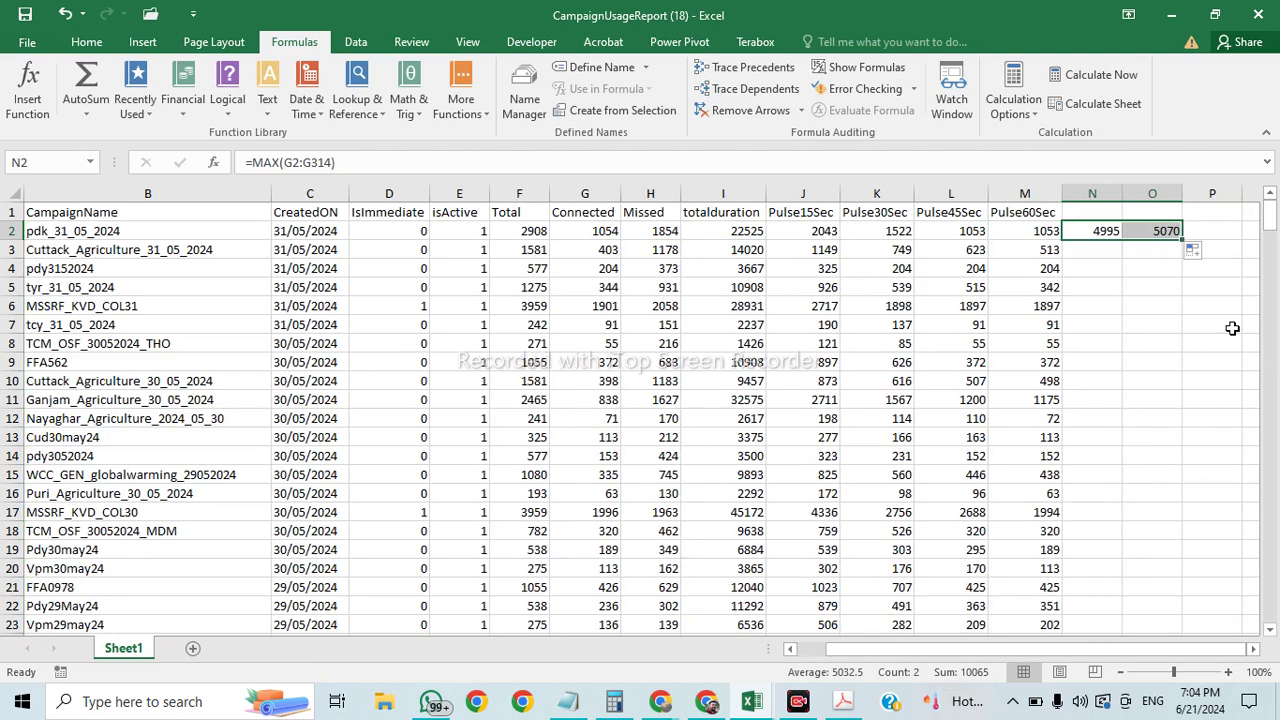
pyautogui.click(1160, 229)
pyautogui.moveTo(1182, 233); pyautogui.dragTo(1238, 240)
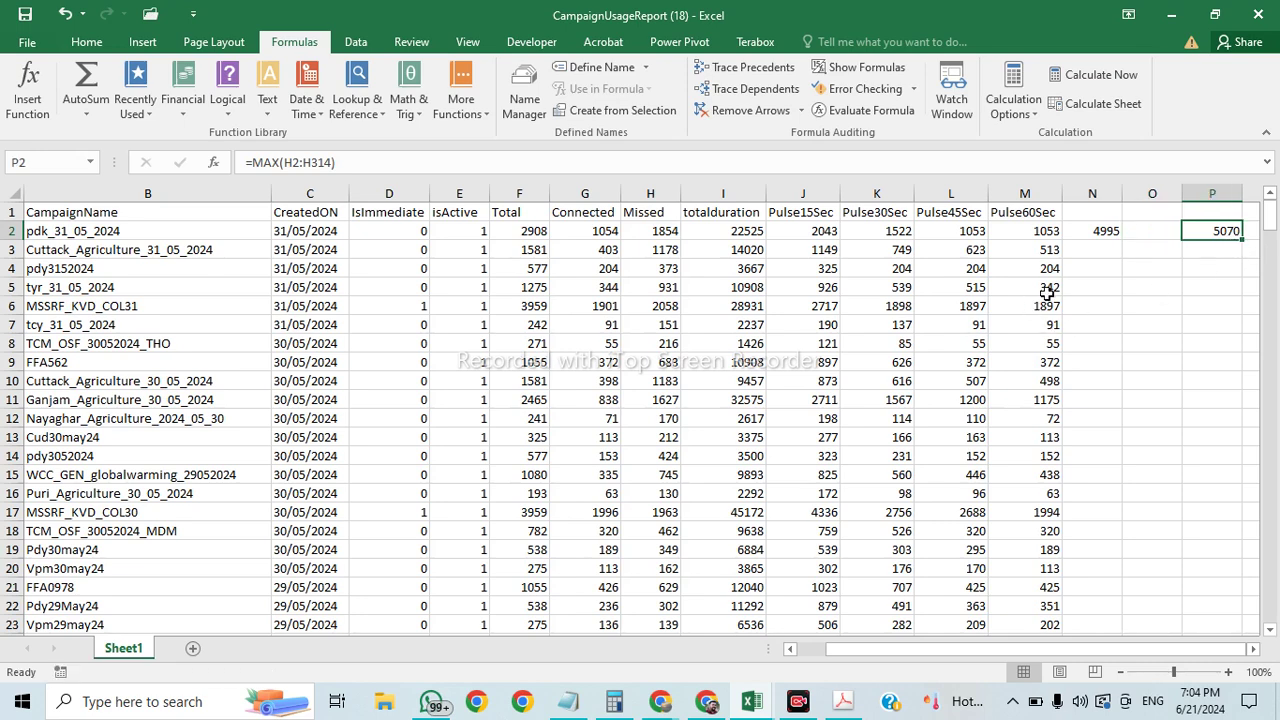
pyautogui.hotkey('ctrl', 'z')
pyautogui.moveTo(1184, 243); pyautogui.dragTo(1240, 242)
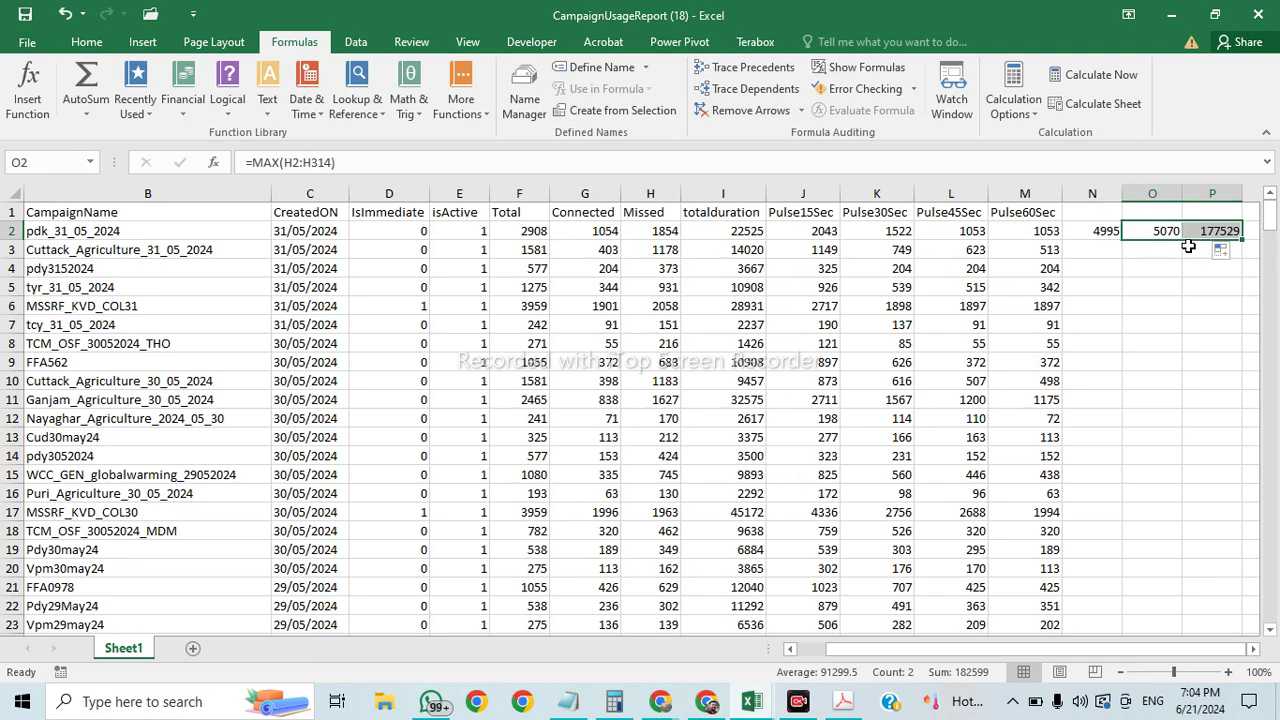
# Step: Examine the descriptions of the SIN and SUMIF functions without inserting either of them
pyautogui.click(856, 326)
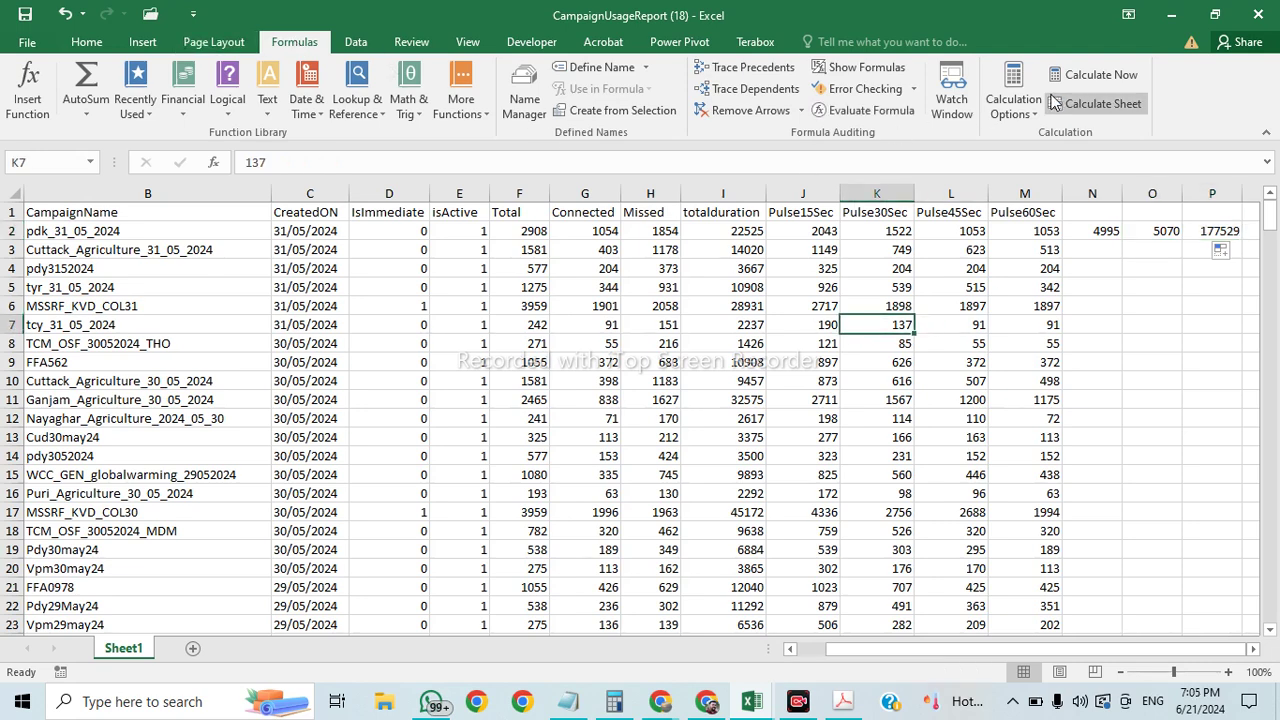
pyautogui.click(27, 88)
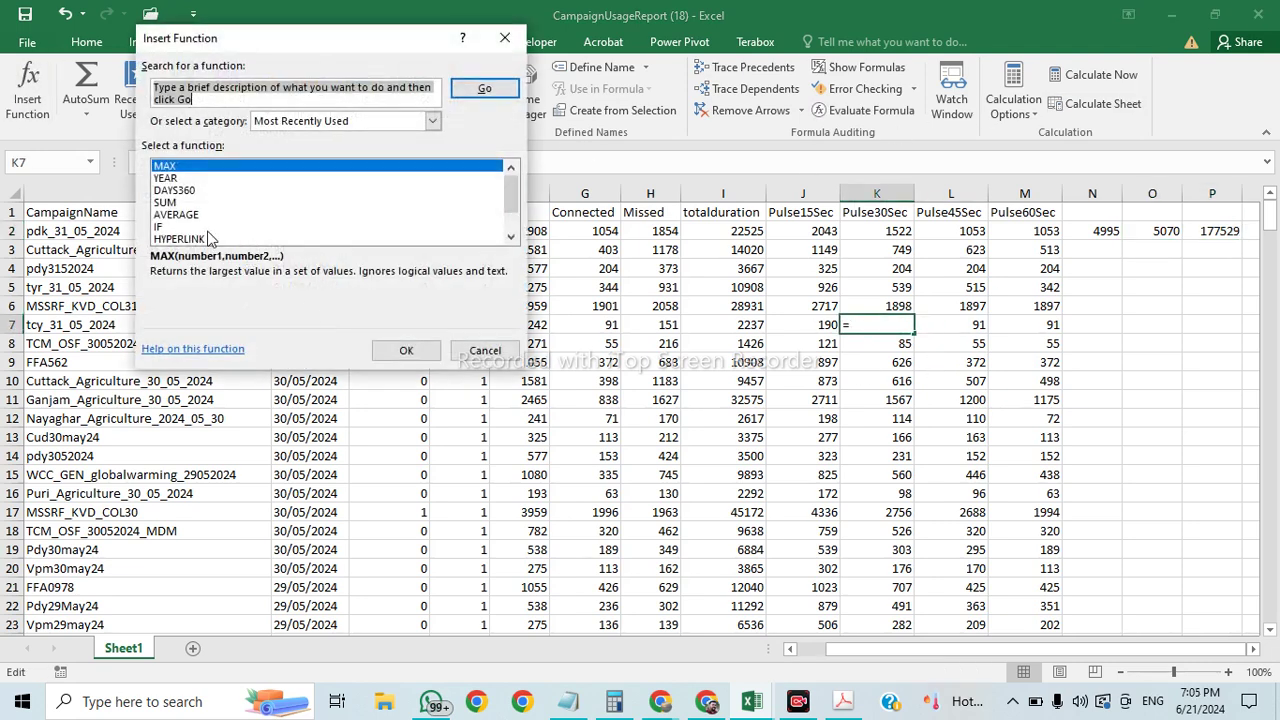
pyautogui.scroll(-1, 210, 237)
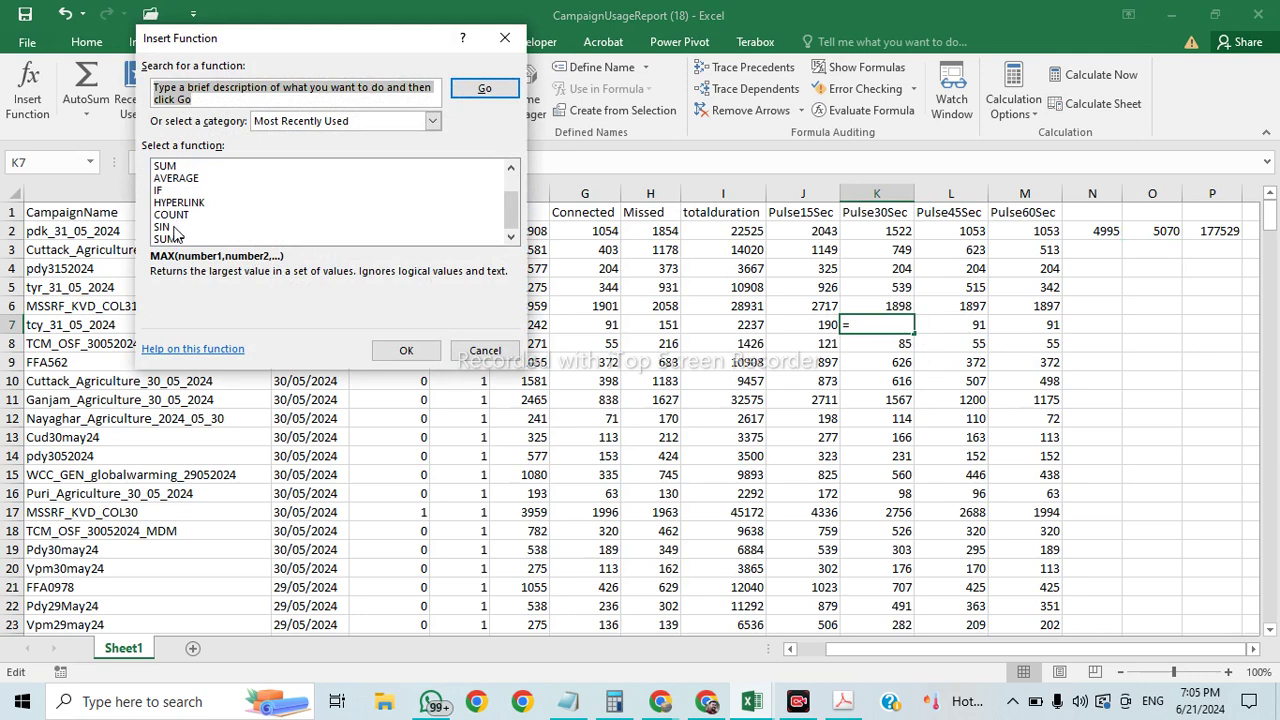
pyautogui.click(171, 228)
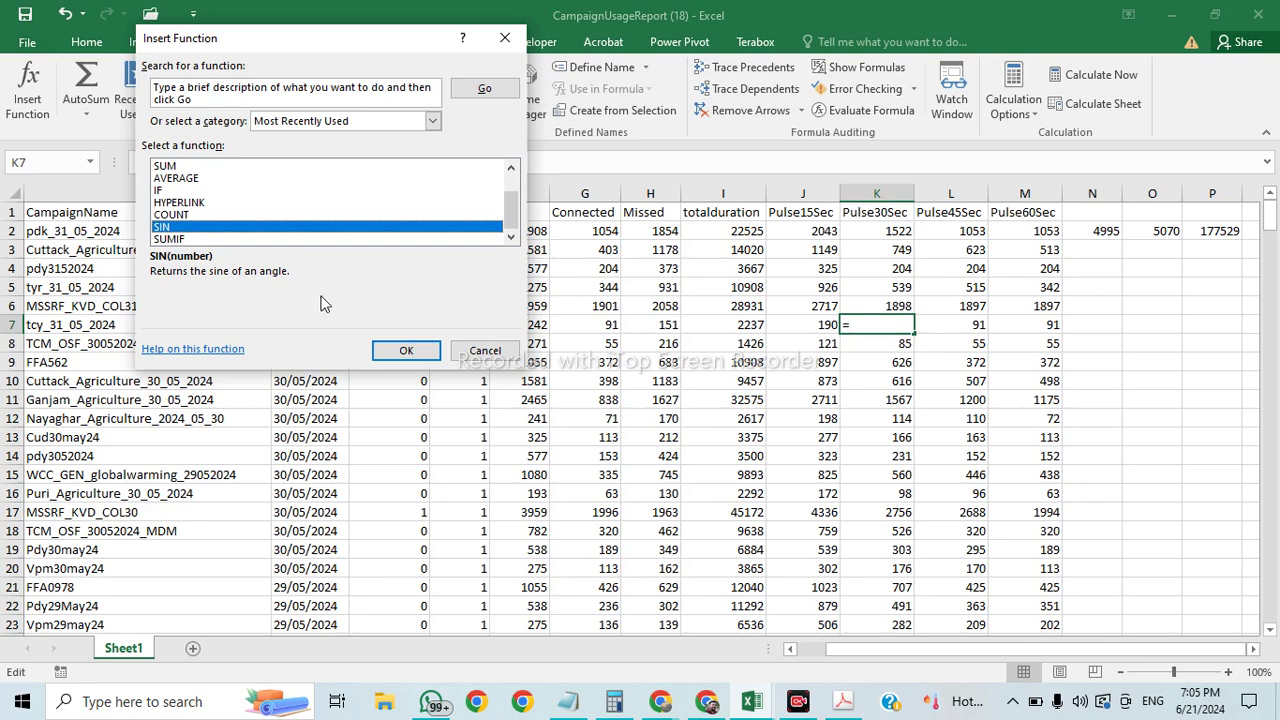
pyautogui.click(228, 239)
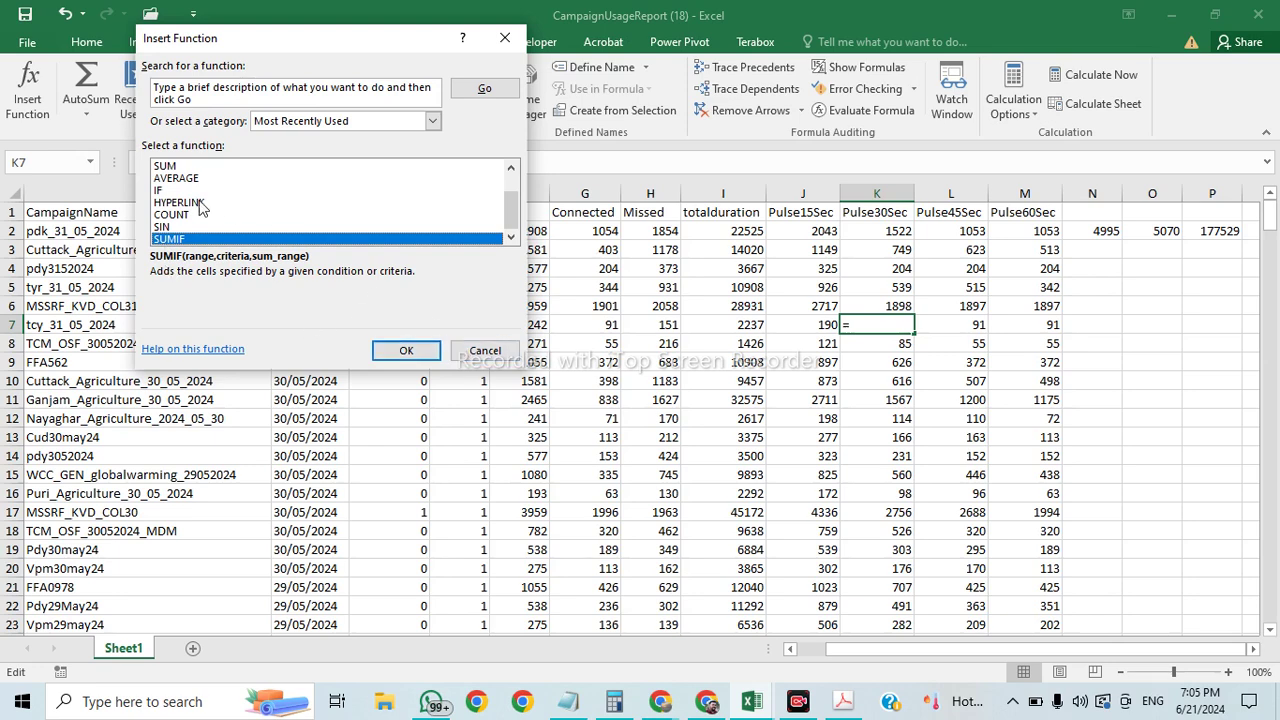
pyautogui.click(482, 350)
# Step: Clear the MAX formulas from row 2 by deleting the contents of N2:U2, and return to the first columns
pyautogui.scroll(-3, 801, 496)
pyautogui.scroll(3, 801, 496)
pyautogui.moveTo(1097, 228); pyautogui.dragTo(1046, 231)
pyautogui.press('Delete')
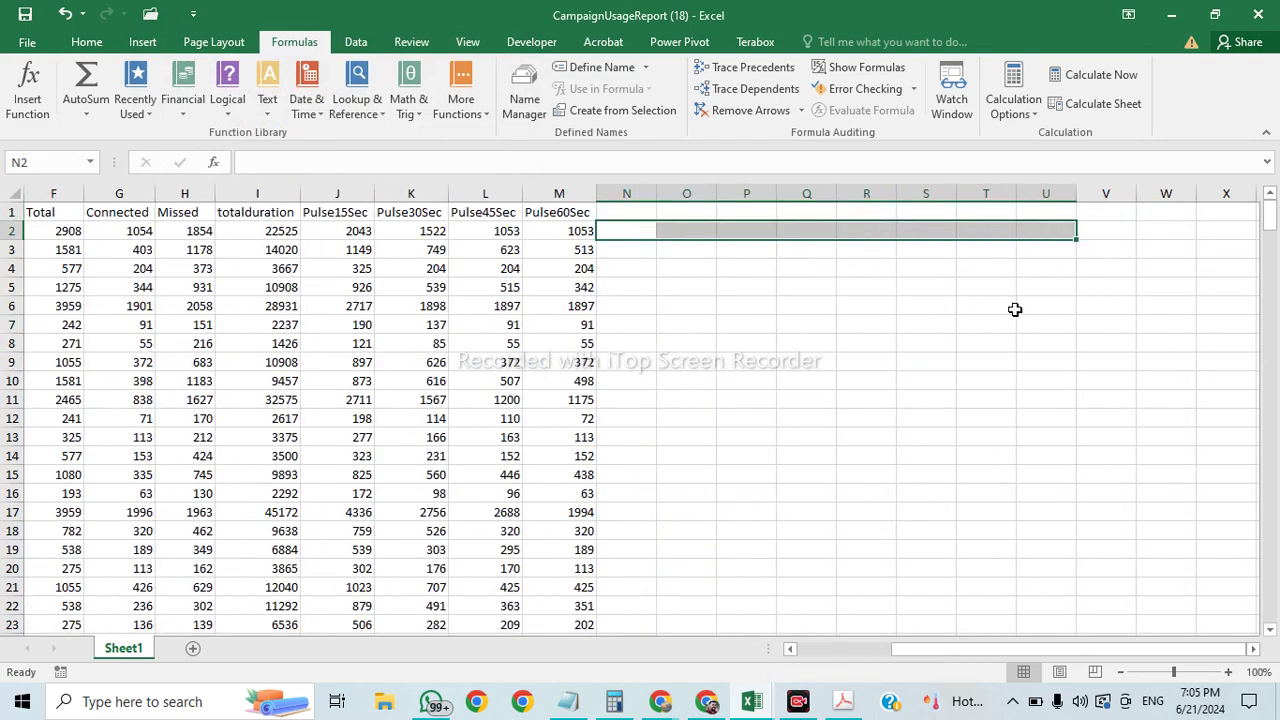
pyautogui.click(360, 360)
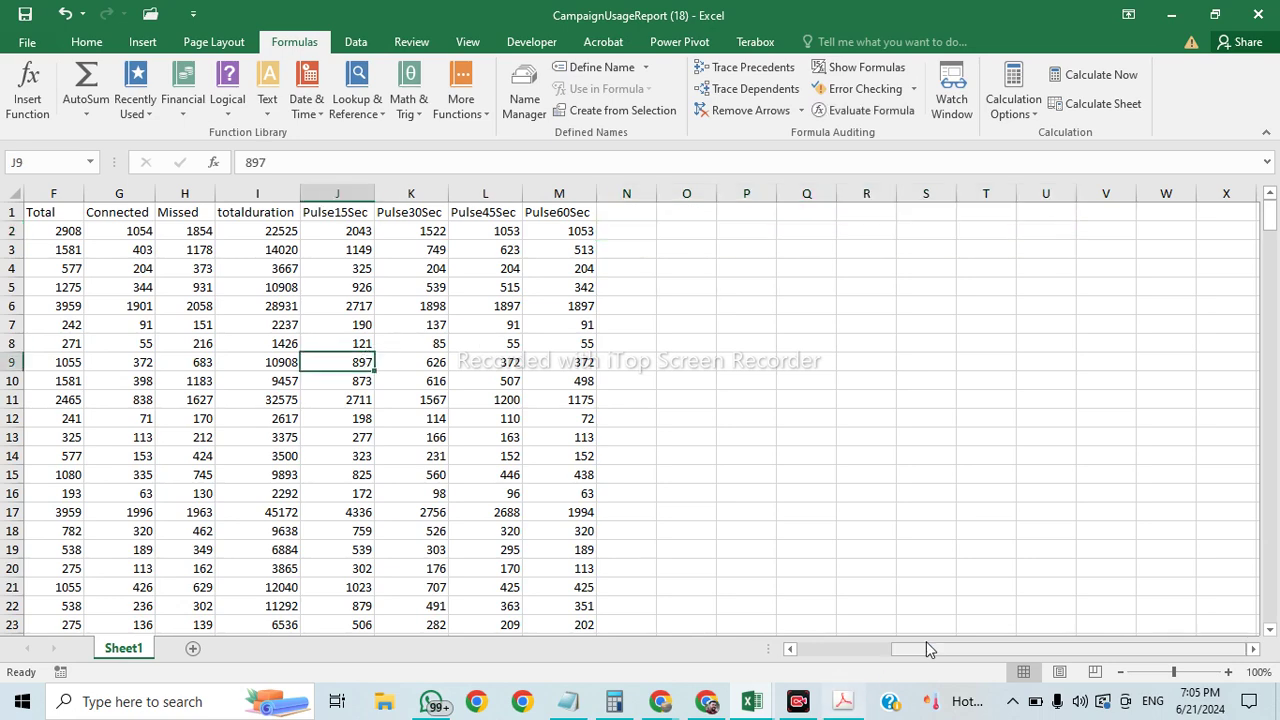
pyautogui.moveTo(928, 650); pyautogui.dragTo(791, 650)
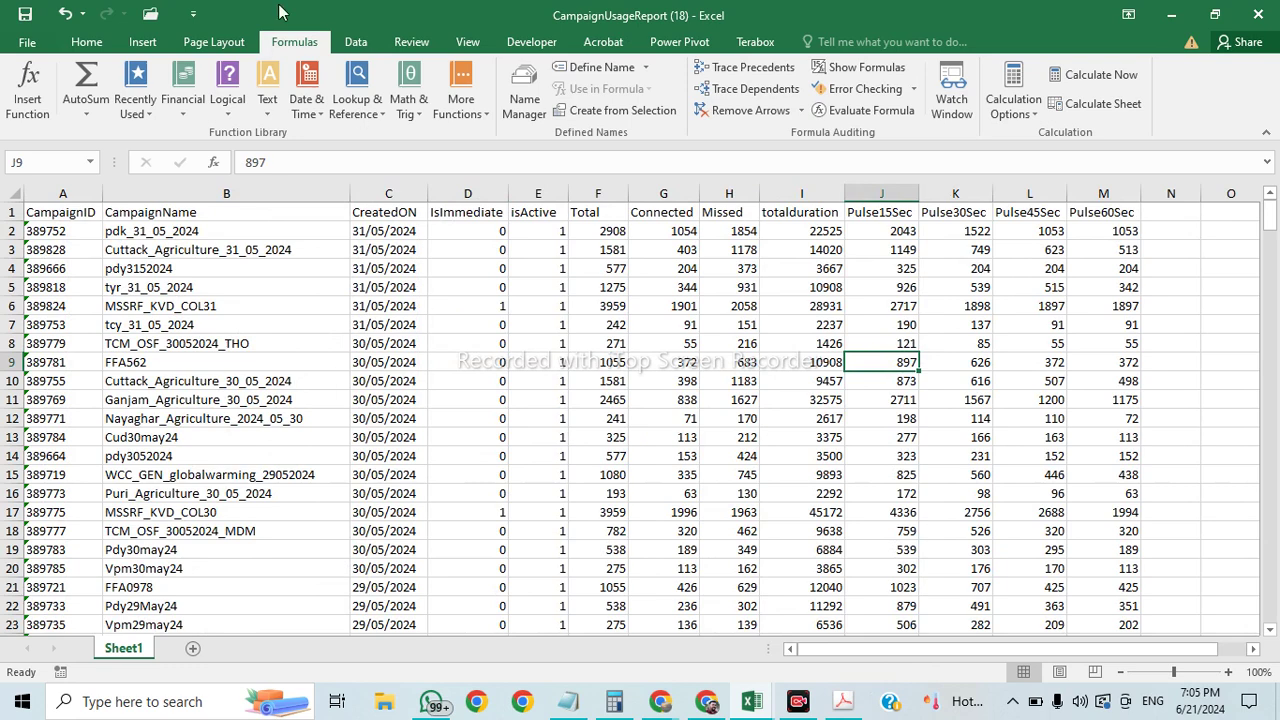
# Step: Switch to Adobe Acrobat to view the PDF of frequently used Excel formulas
pyautogui.click(843, 701)
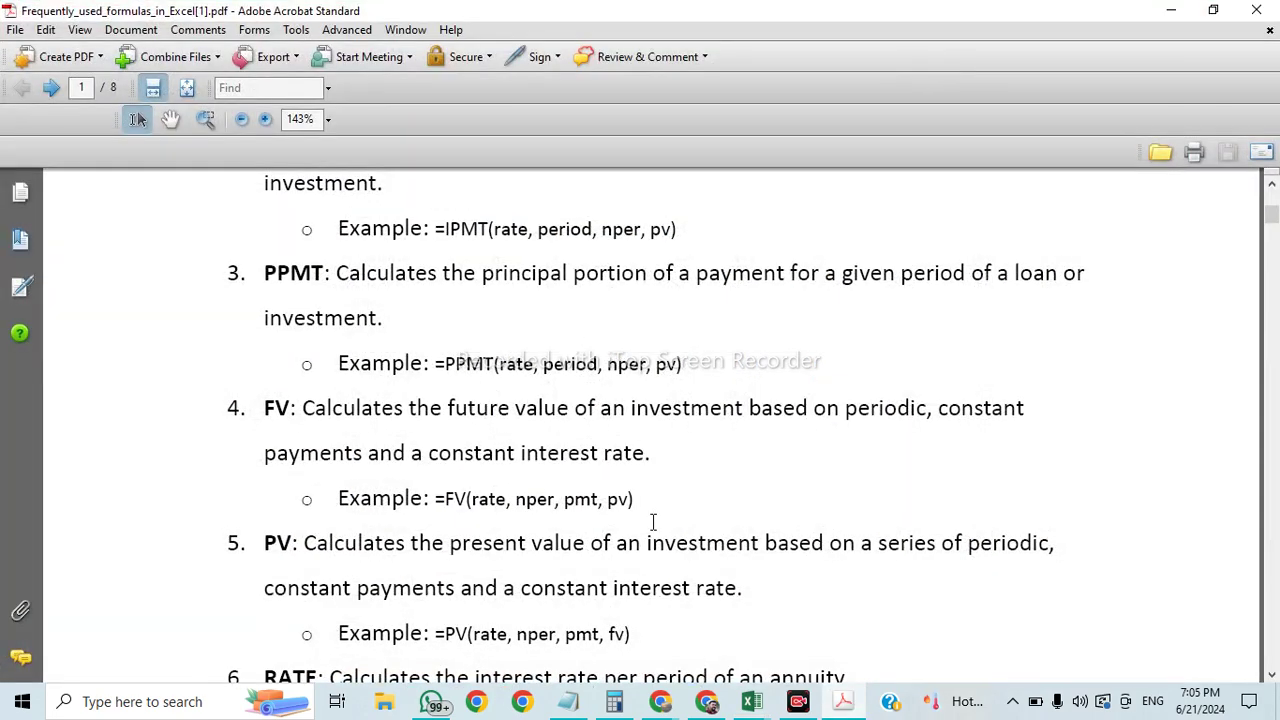
# Step: Examine the PMT entry and its example in the PDF's list of financial formulas, marking the function name
pyautogui.scroll(-4, 652, 522)
pyautogui.scroll(7, 660, 530)
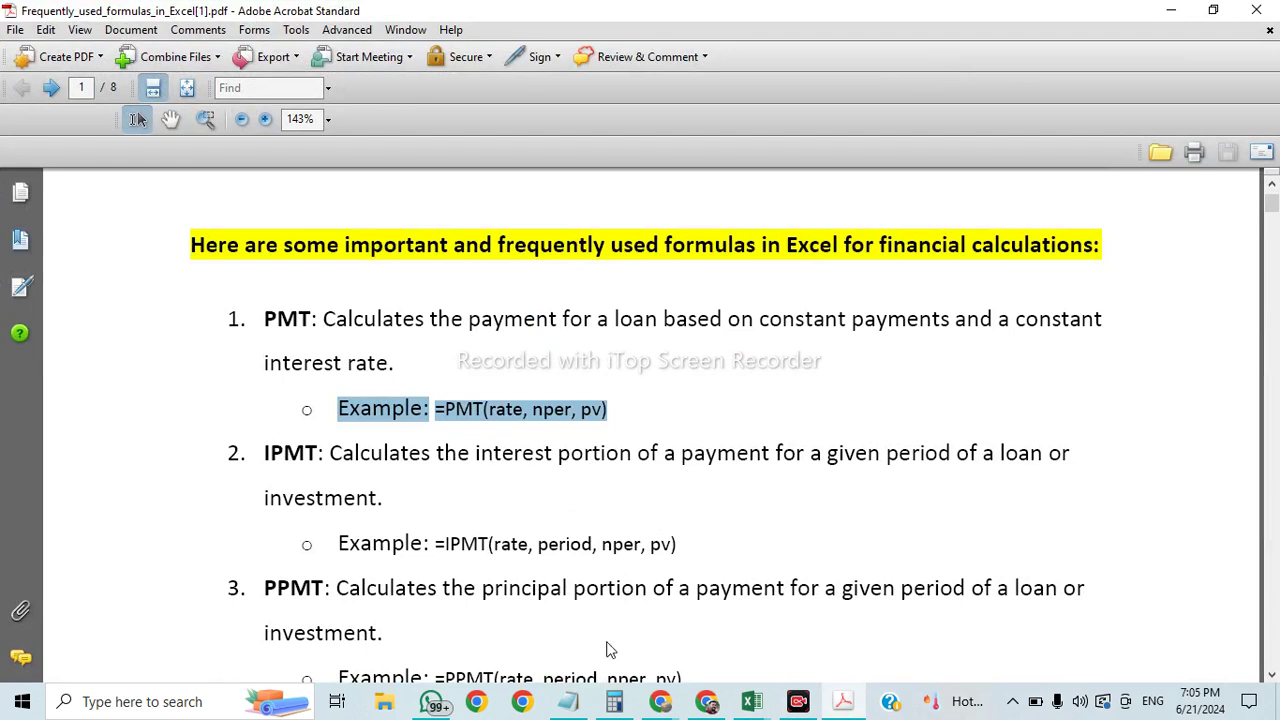
pyautogui.click(277, 314)
pyautogui.moveTo(277, 314); pyautogui.dragTo(312, 320)
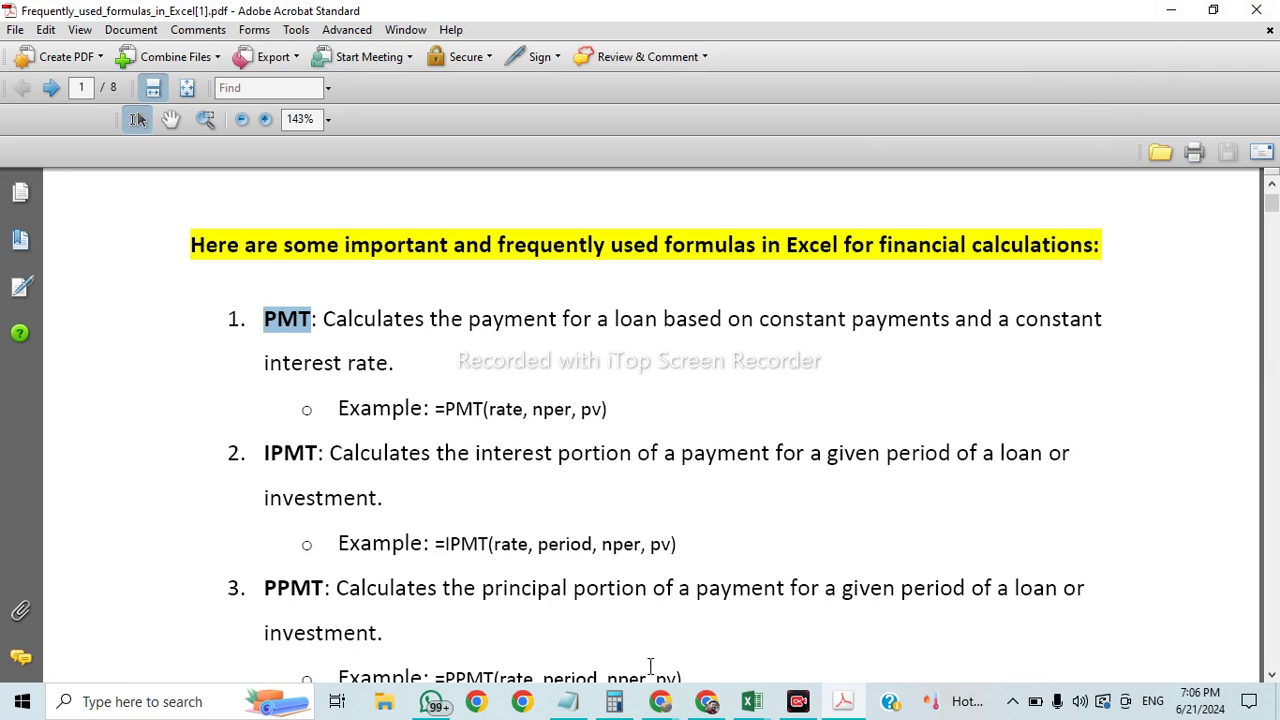
pyautogui.scroll(1, 650, 665)
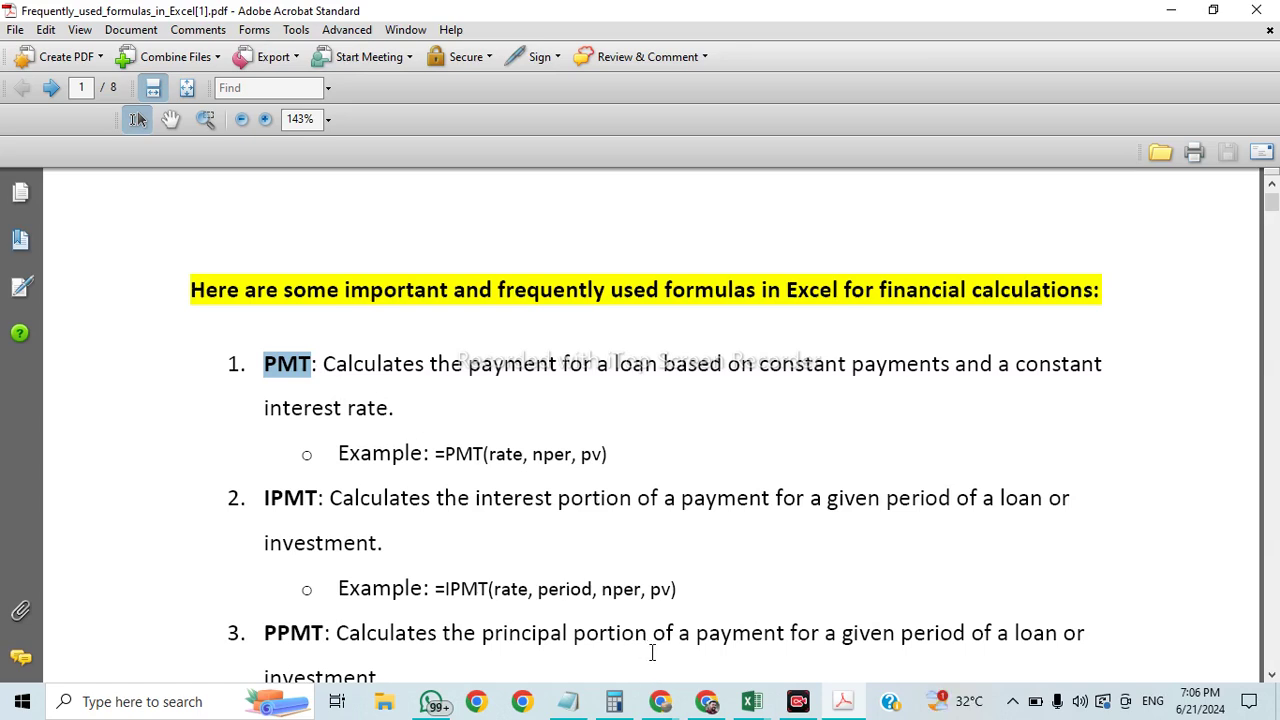
# Step: Switch to ChatGPT in Chrome and start a new chat, checking the PMT name in the PDF once more
pyautogui.click(707, 705)
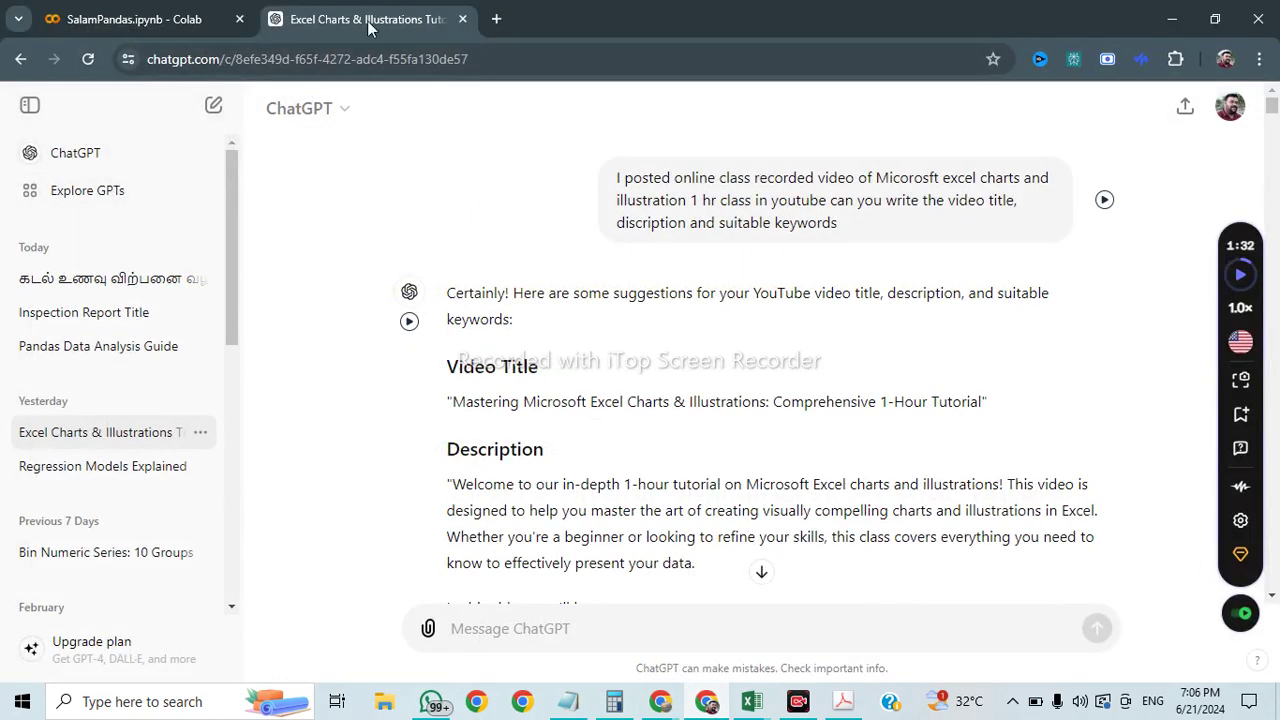
pyautogui.click(213, 106)
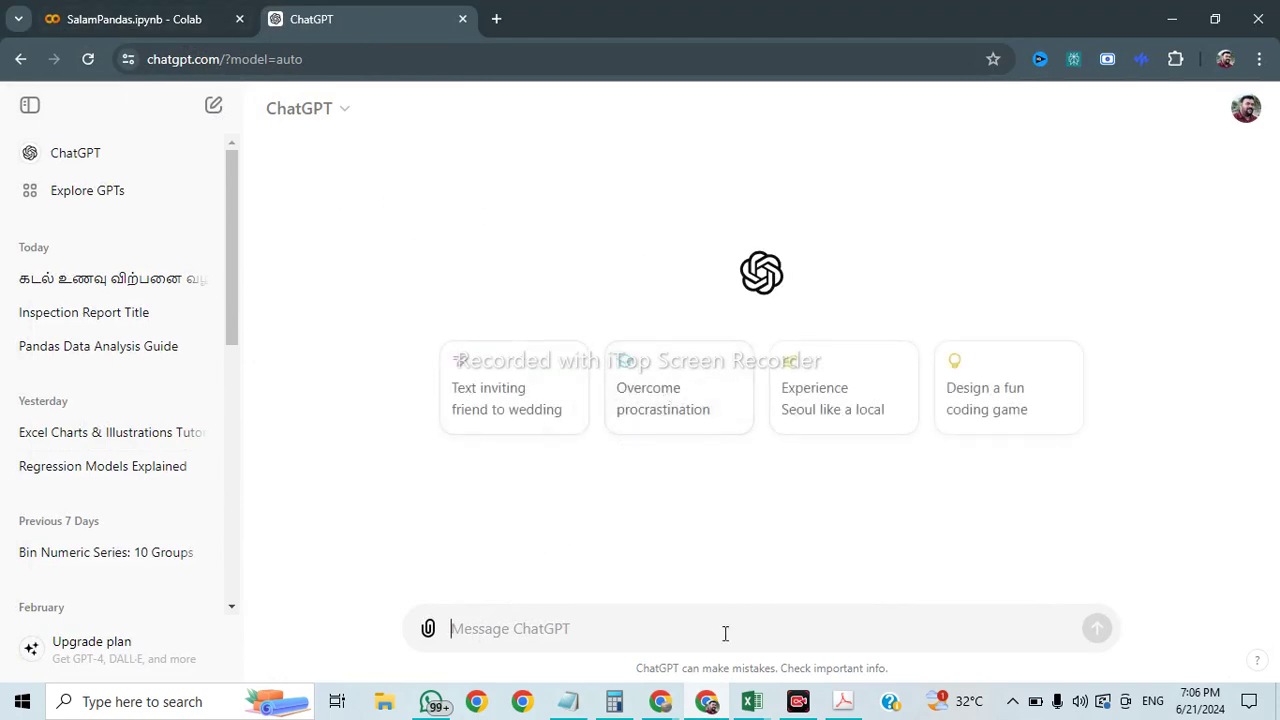
pyautogui.click(843, 701)
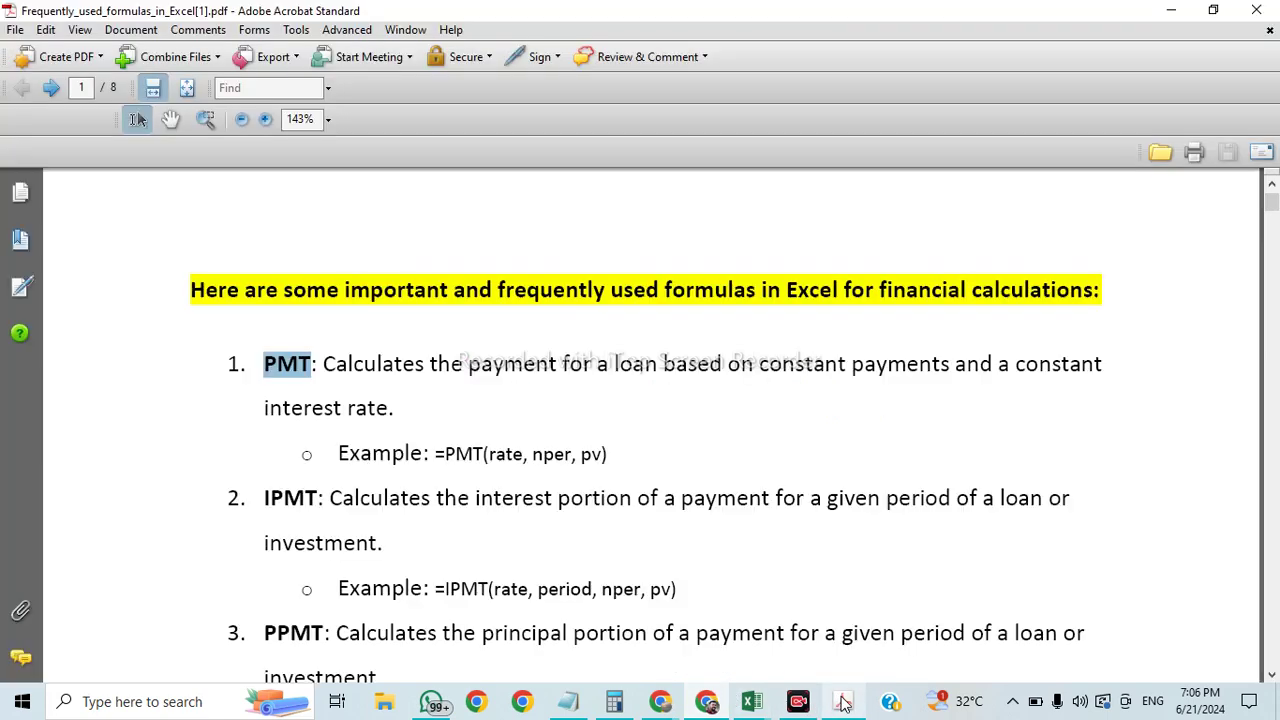
pyautogui.doubleClick(311, 366)
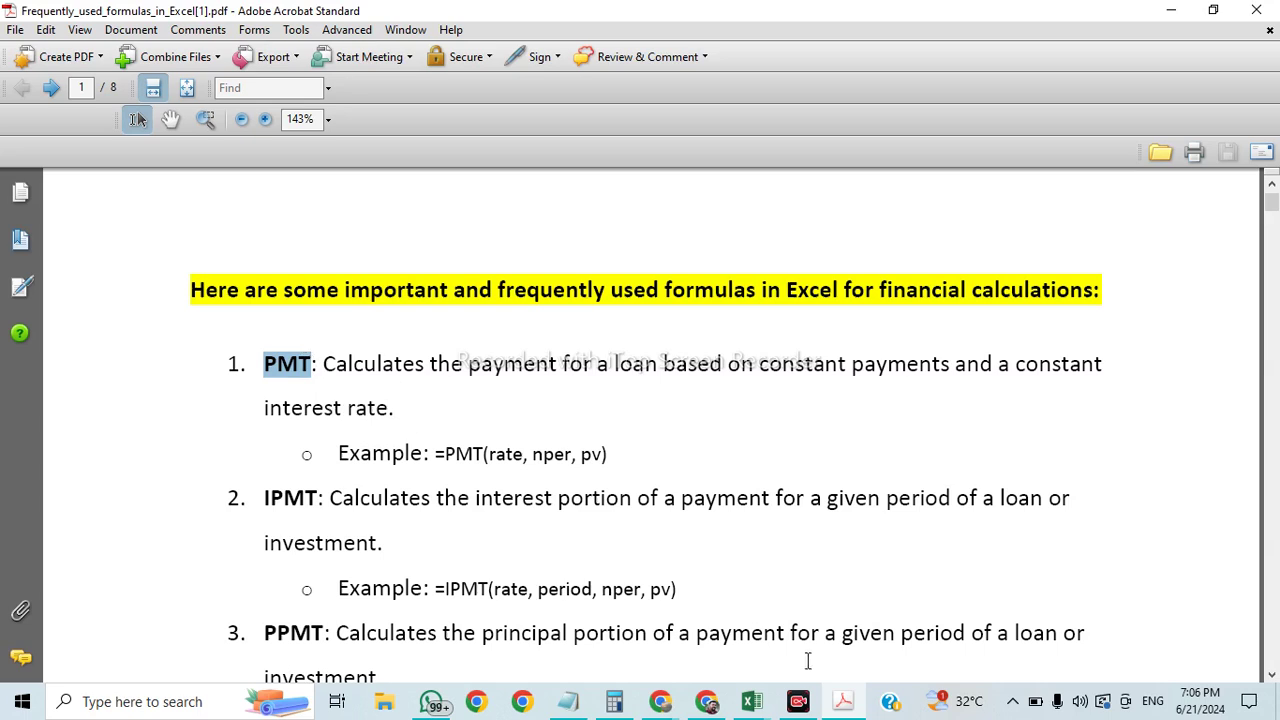
pyautogui.moveTo(845, 706)
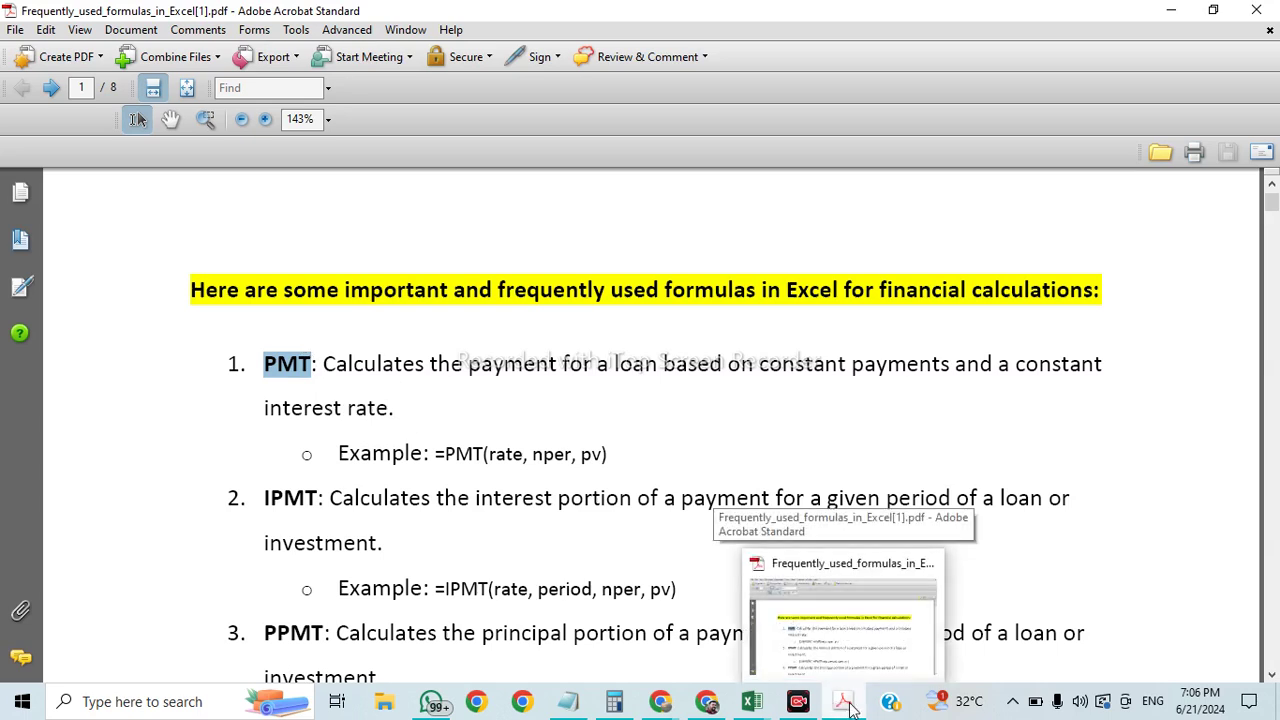
pyautogui.click(706, 701)
pyautogui.click(598, 632)
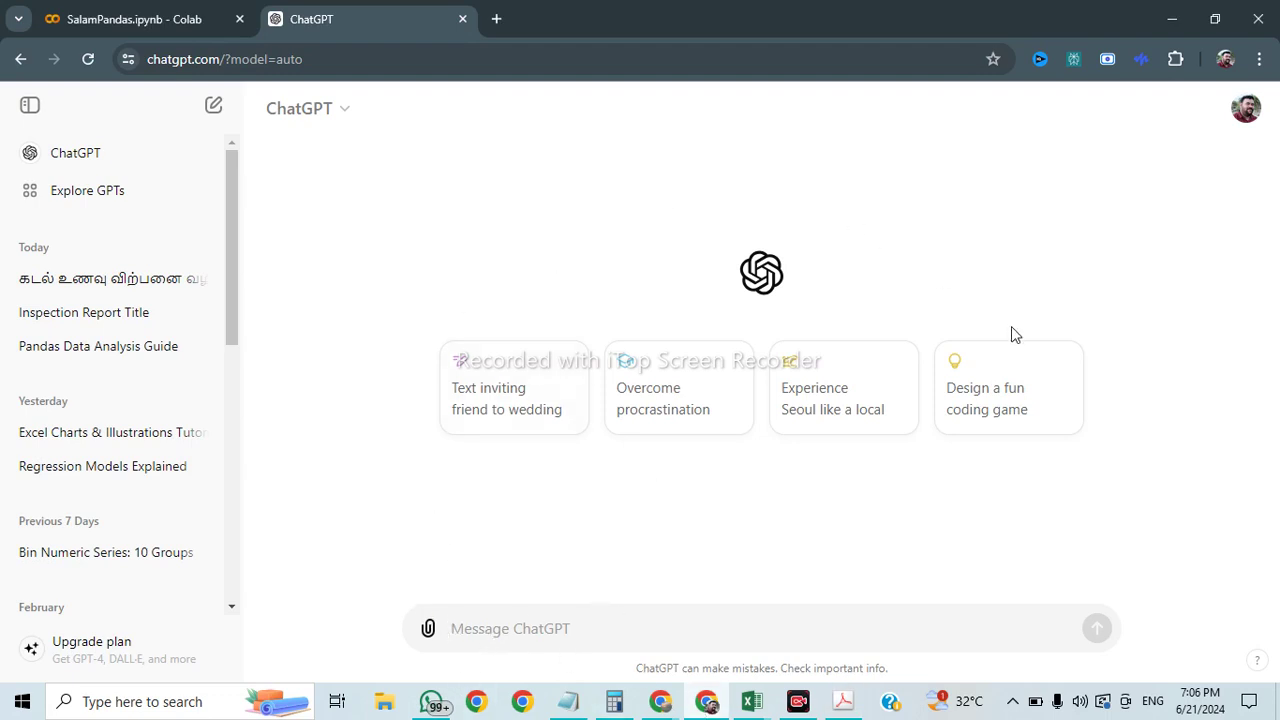
pyautogui.click(519, 631)
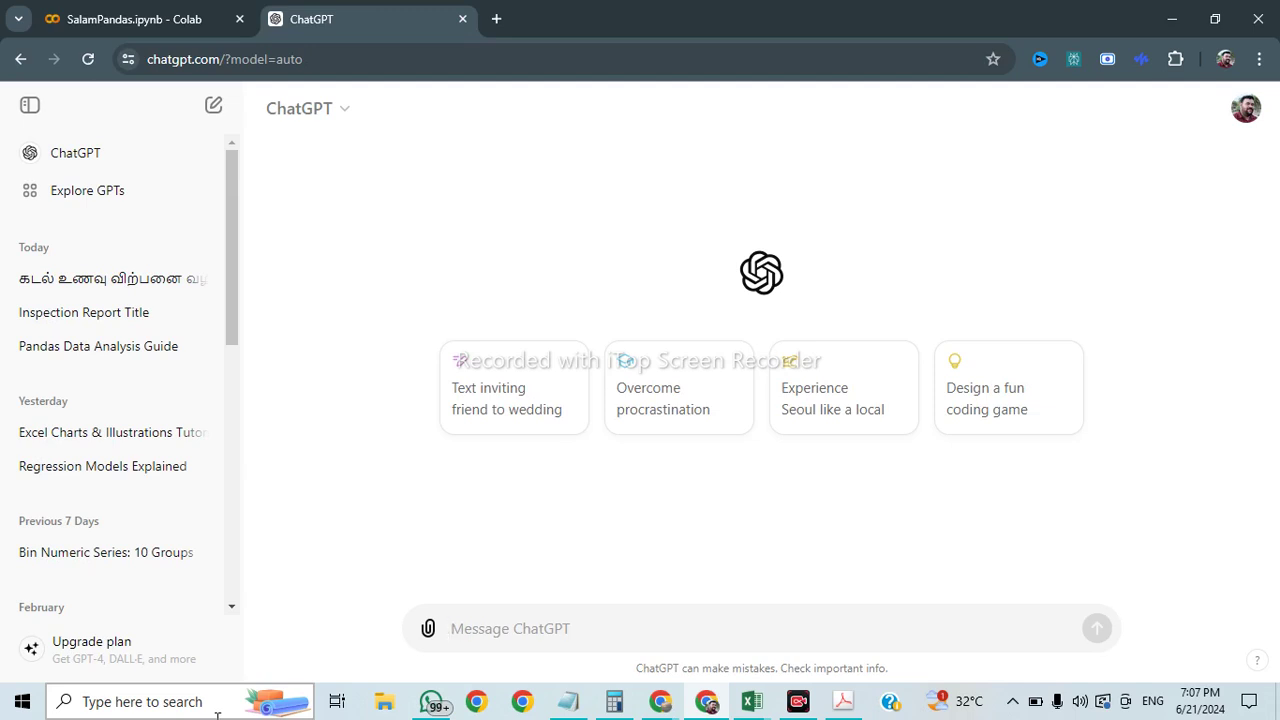
pyautogui.write('i')
pyautogui.press('BackSpace')
pyautogui.write('i')
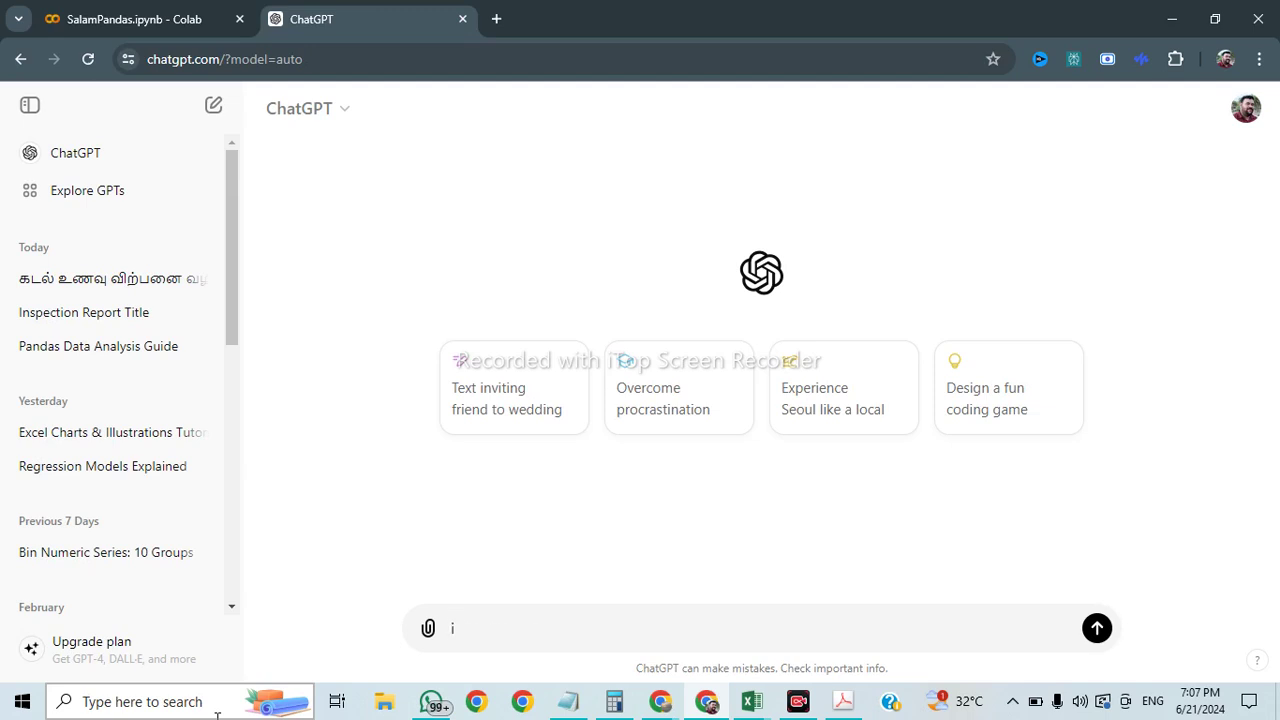
pyautogui.press('BackSpace')
pyautogui.write('VANAKKAM')
pyautogui.press('BackSpace')
pyautogui.press('BackSpace')
pyautogui.press('BackSpace')
pyautogui.press('BackSpace')
pyautogui.press('BackSpace')
pyautogui.press('BackSpace')
pyautogui.press('BackSpace')
pyautogui.press('BackSpace')
# Step: Begin the ChatGPT message with "Vanakkam, Naan excel lil PMT fomula eppadi payanpaduththuvathu"
pyautogui.write('Vanakkam, Naan ex')
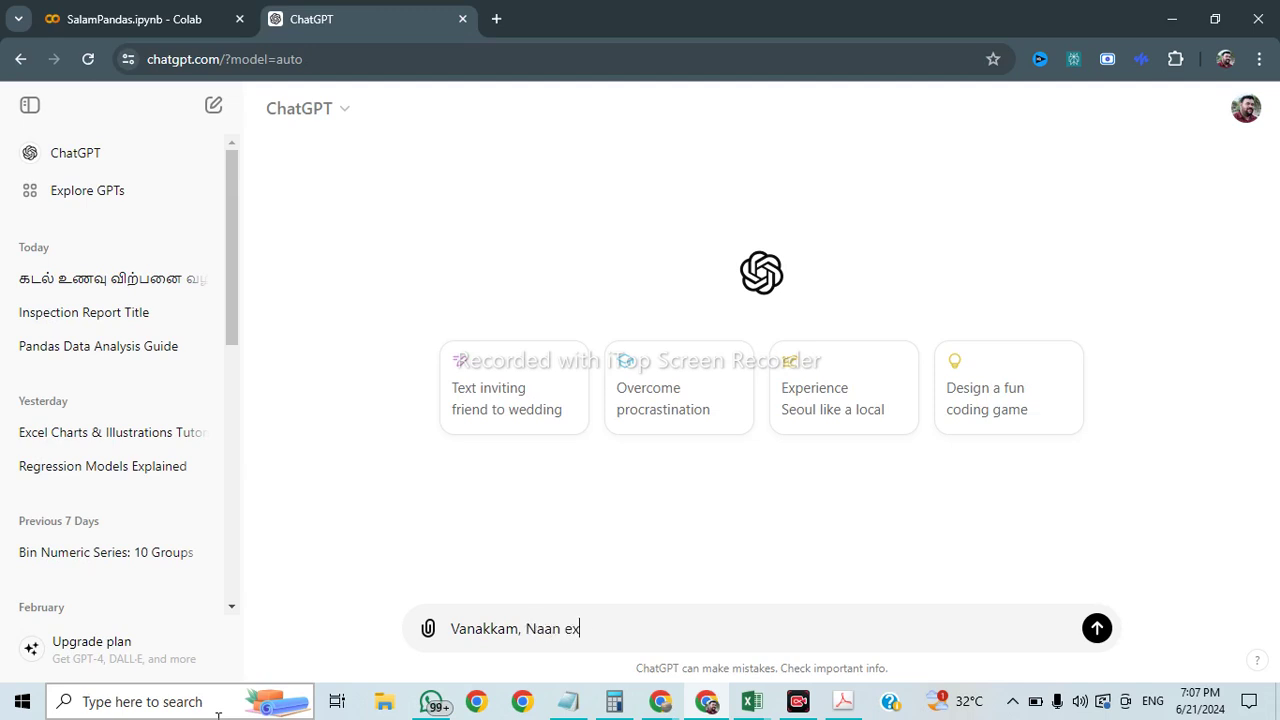
pyautogui.write('cel lil PMT fomula e')
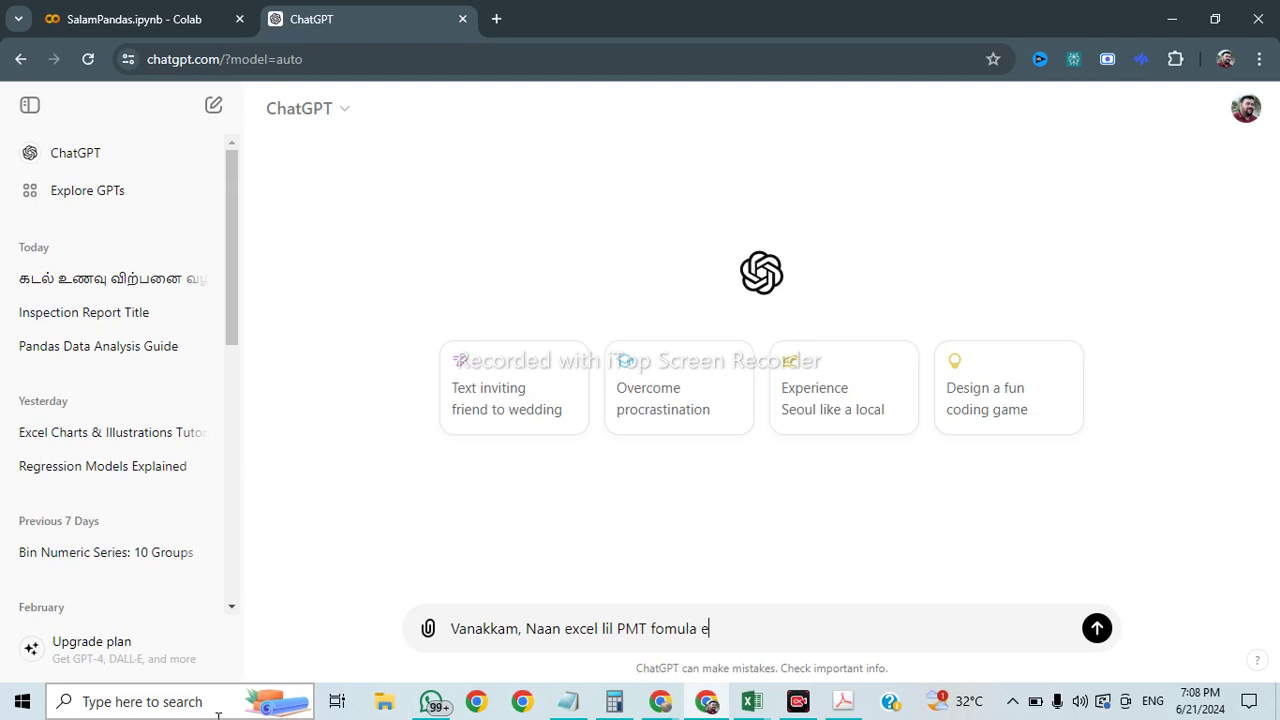
pyautogui.write('ppadi pan')
pyautogui.press('BackSpace')
pyautogui.press('BackSpace')
pyautogui.write('paynj')
pyautogui.press('BackSpace')
pyautogui.press('BackSpace')
pyautogui.press('BackSpace')
pyautogui.write('ayanpaduththuvathu')
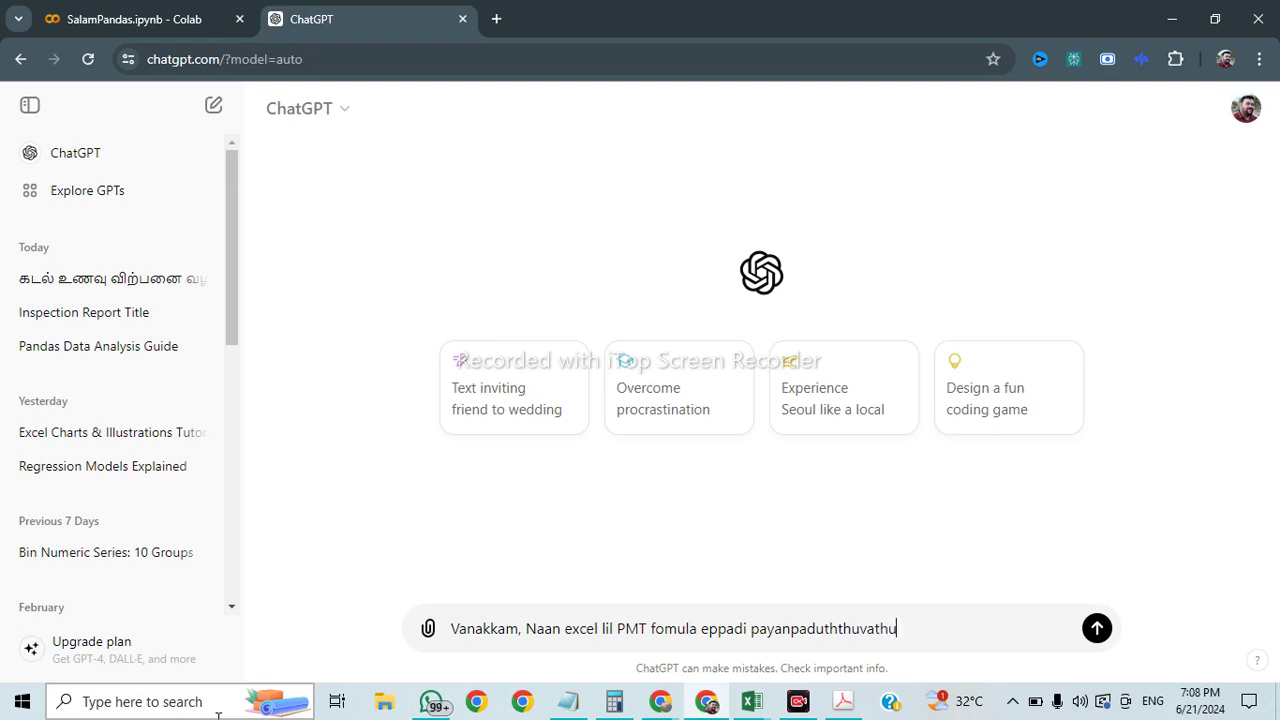
# Step: Complete the message with "enbathu enakku theriyathu athai enakku thelivaaka puriyumpadi solli kodu with example" and send it
pyautogui.write(' ebathu')
pyautogui.press('BackSpace')
pyautogui.press('BackSpace')
pyautogui.write('nbathu enakku theriya')
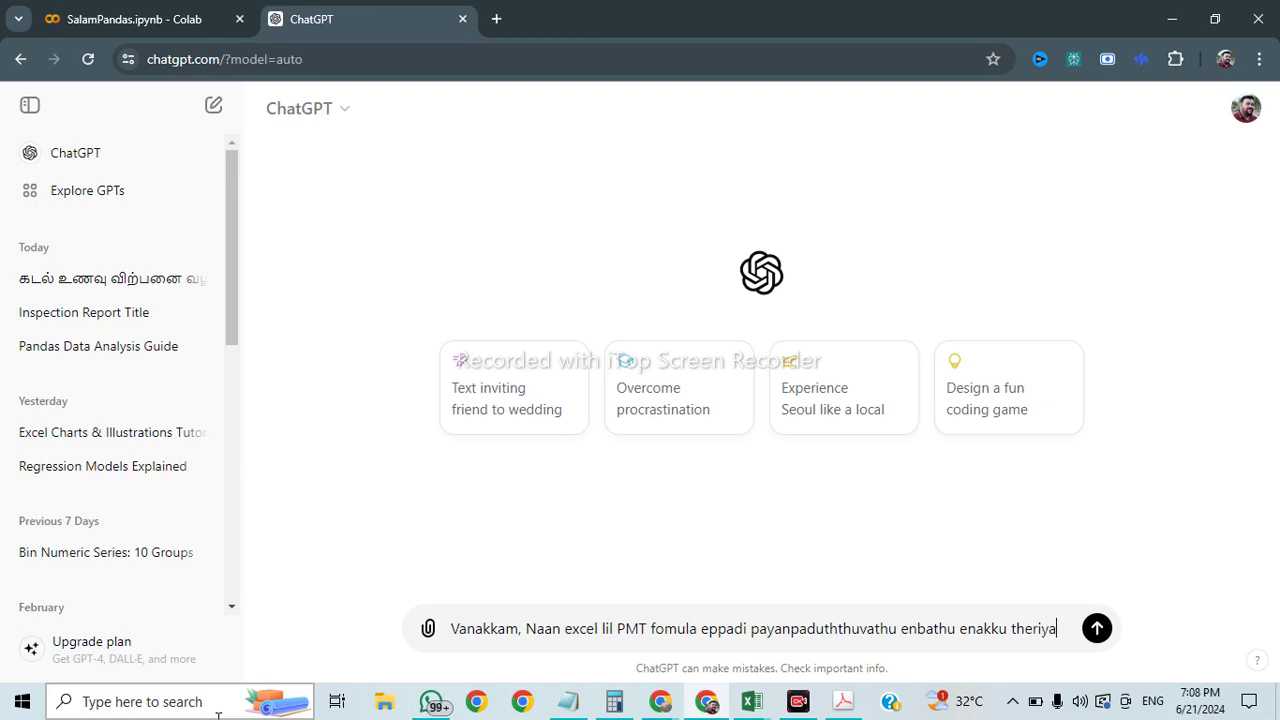
pyautogui.write('thu atahi ')
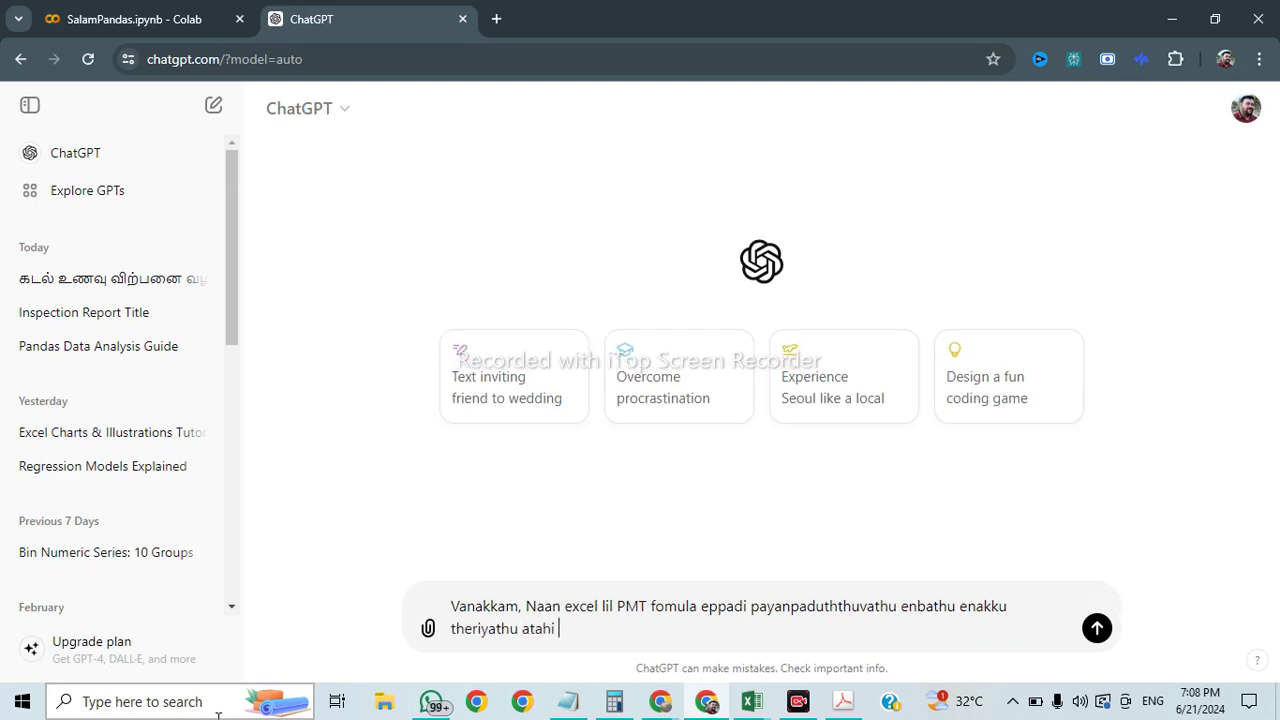
pyautogui.press('BackSpace')
pyautogui.press('BackSpace')
pyautogui.press('BackSpace')
pyautogui.press('BackSpace')
pyautogui.write('hai enakku theliva')
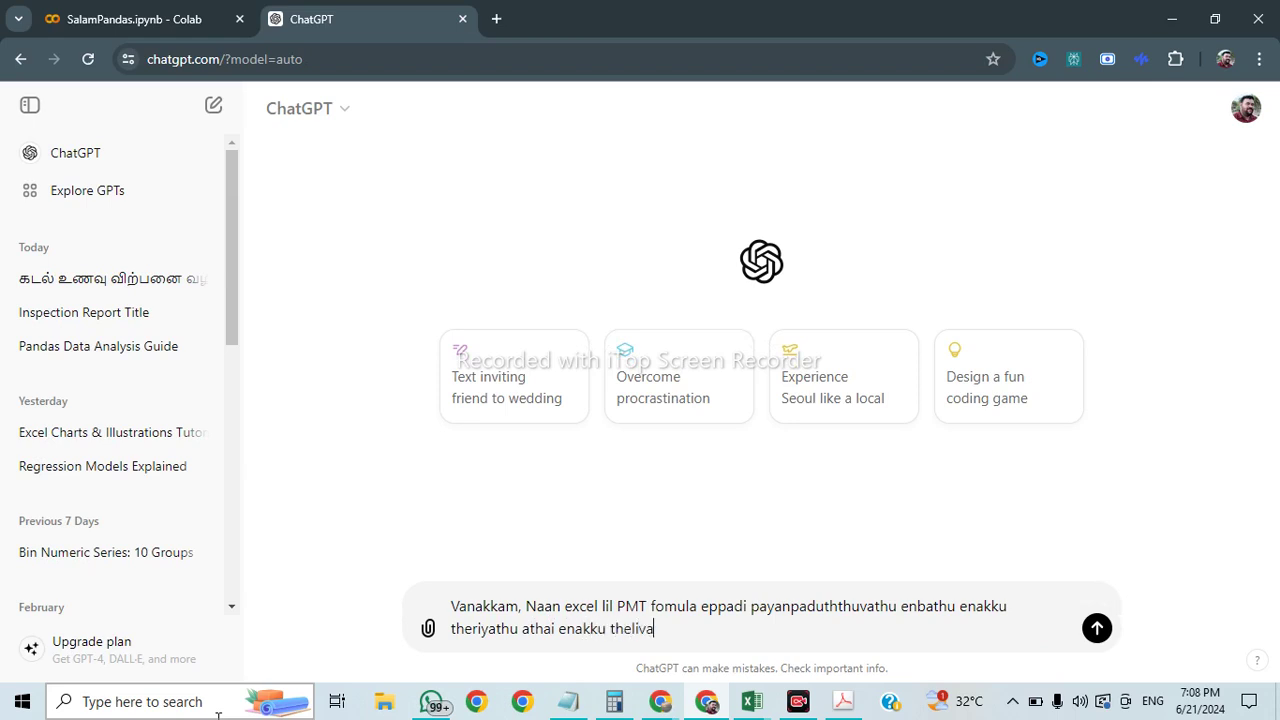
pyautogui.write('ak a  puriyumpadi solli kodu ')
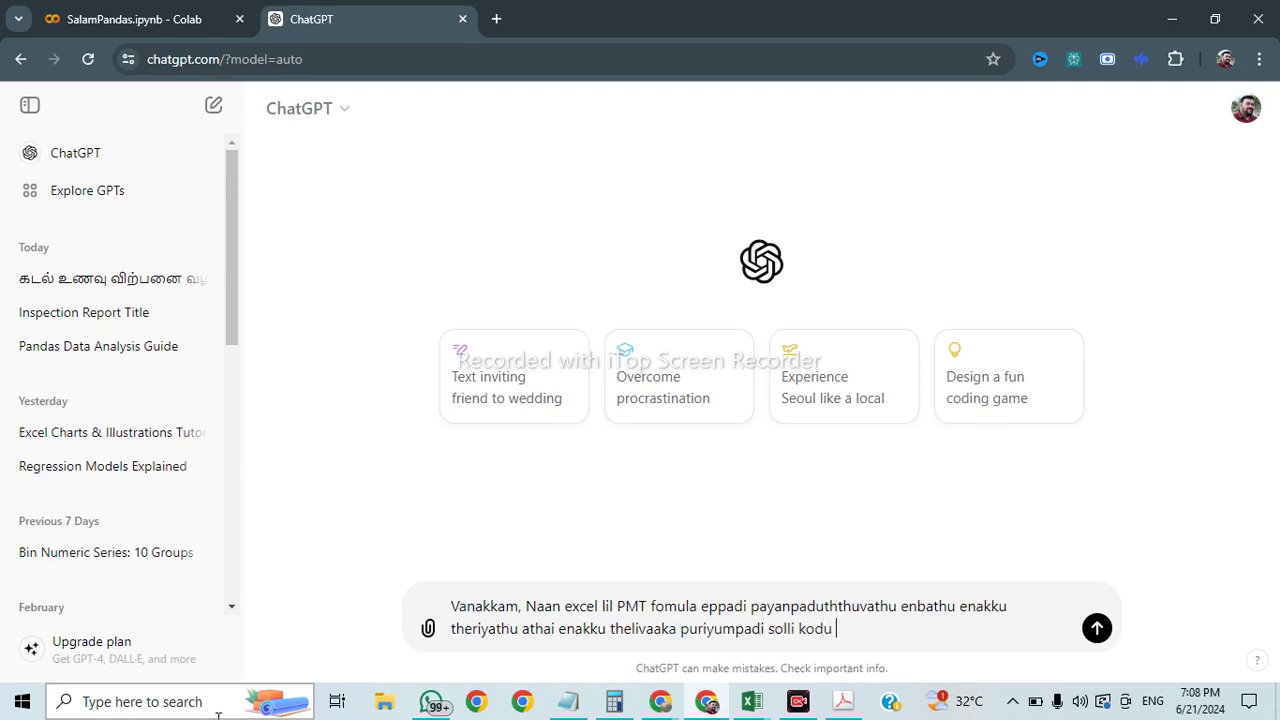
pyautogui.write('with example')
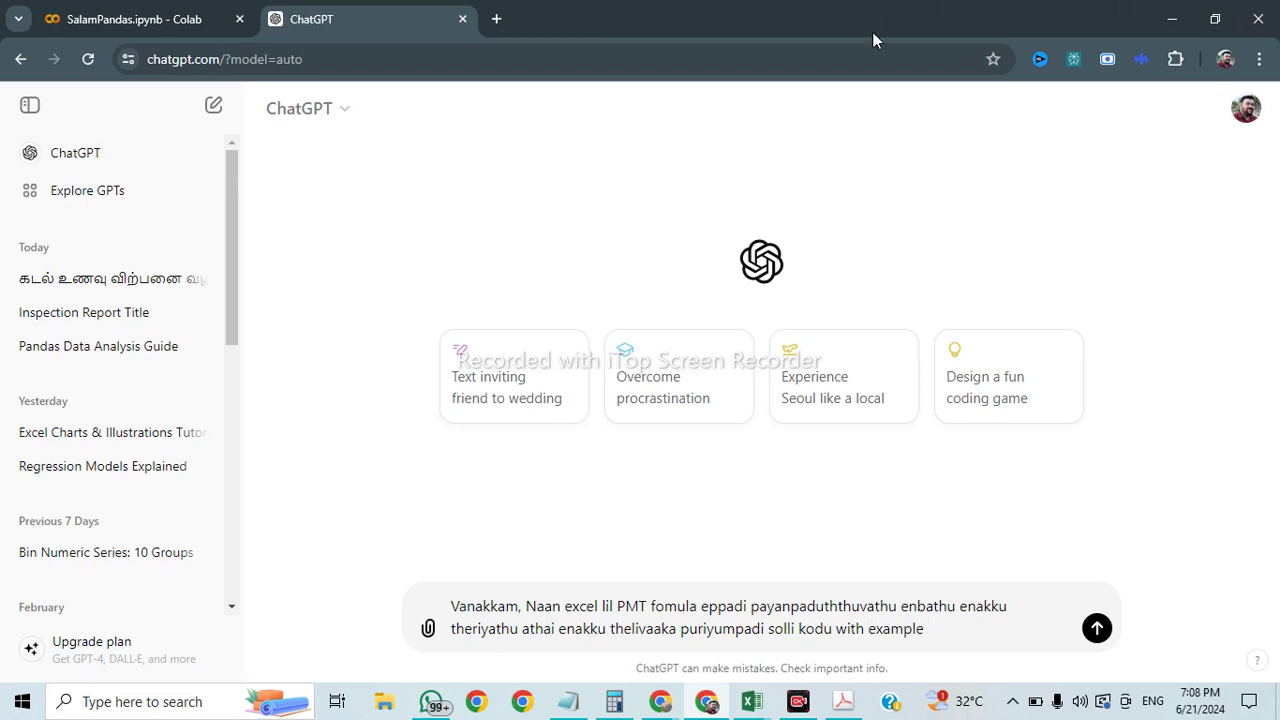
pyautogui.click(1097, 629)
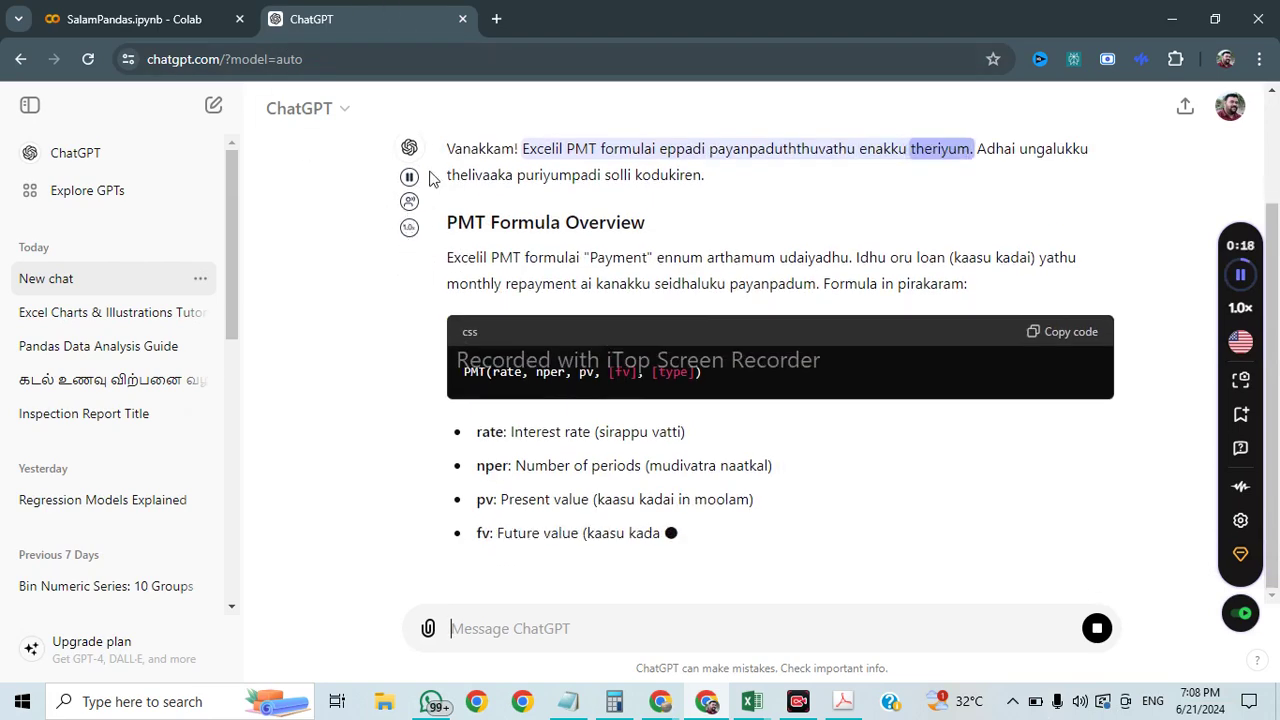
# Step: Pause the reply's read-aloud and examine the PMT syntax, marking the rate, nper and pv arguments and the interest rate explanation
pyautogui.scroll(3, 440, 300)
pyautogui.click(409, 320)
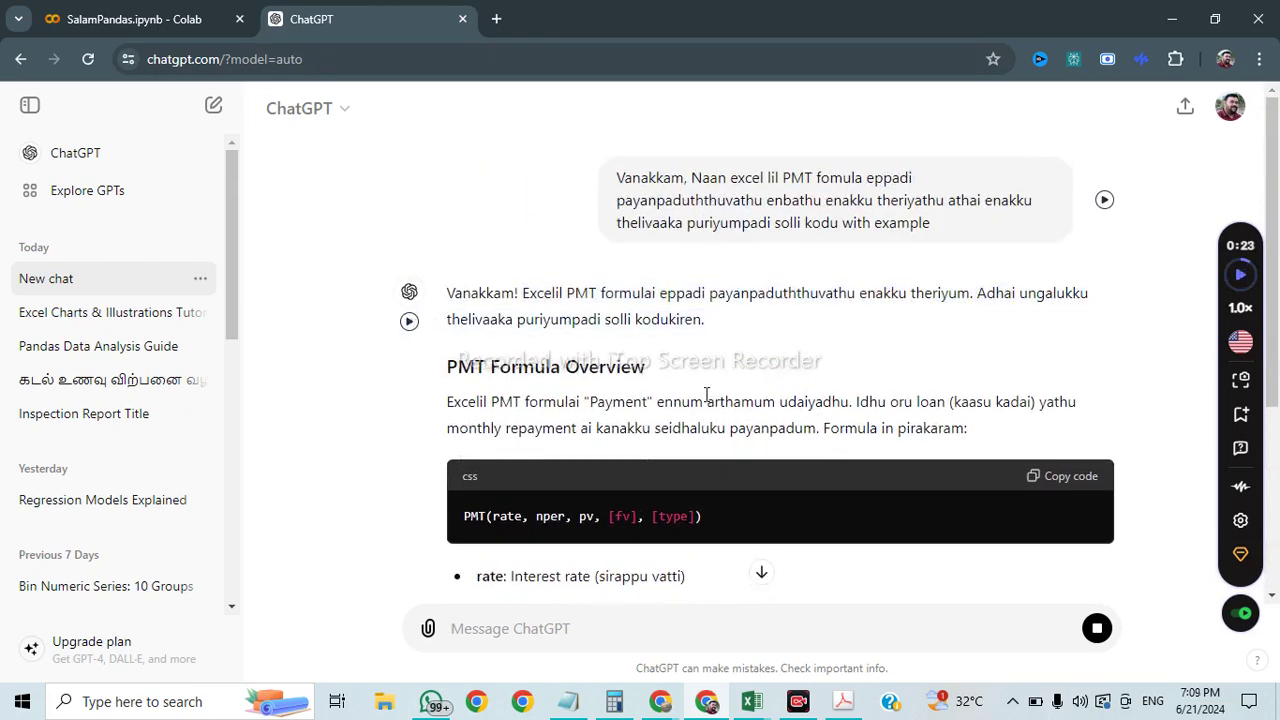
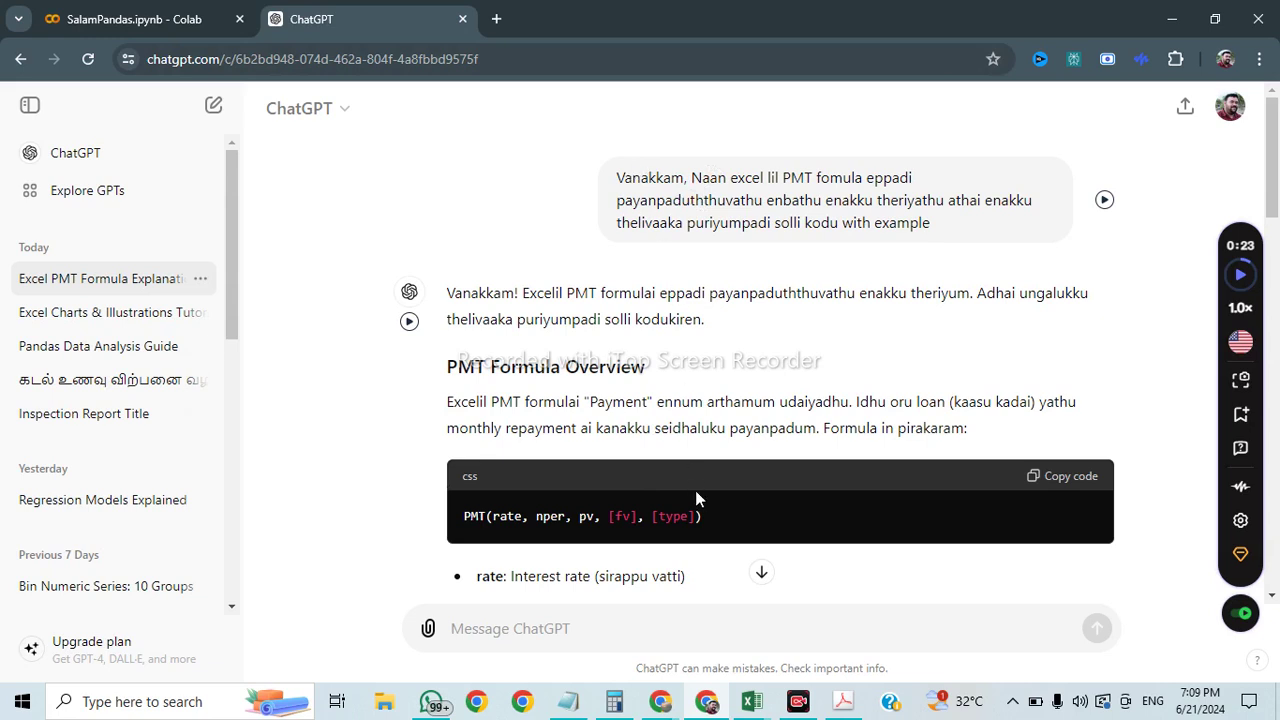
pyautogui.scroll(-1, 695, 490)
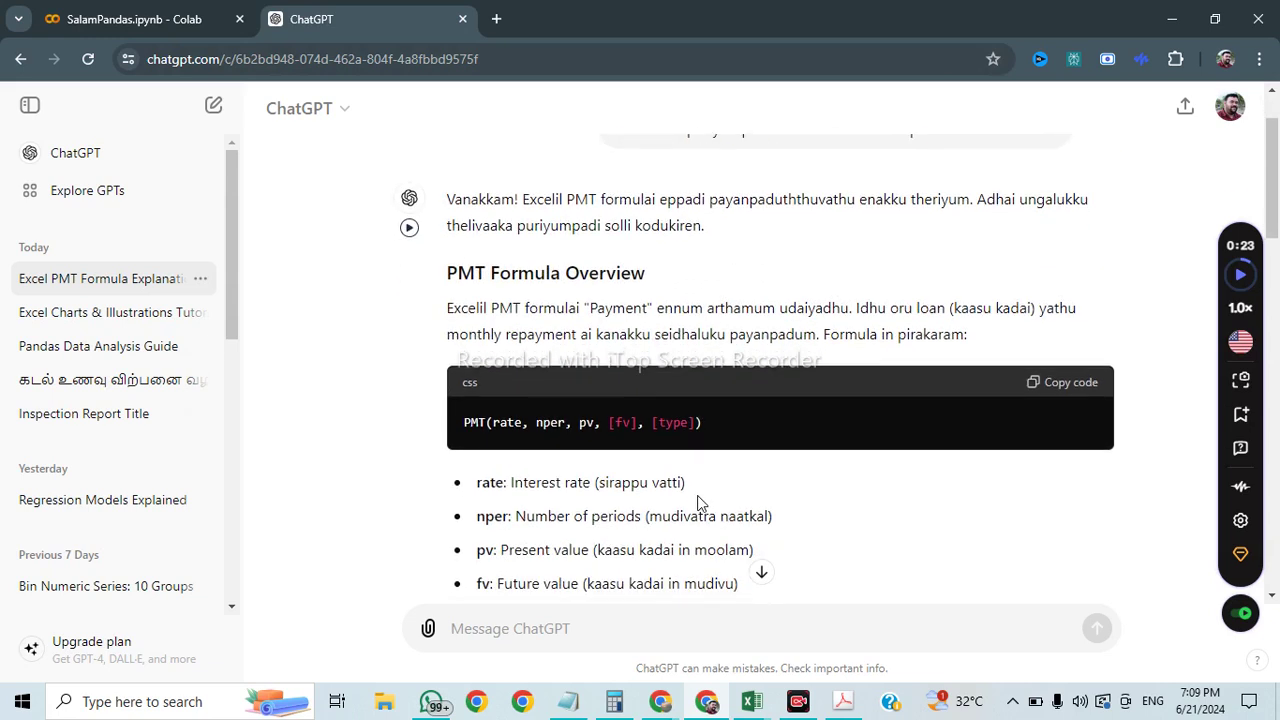
pyautogui.doubleClick(505, 421)
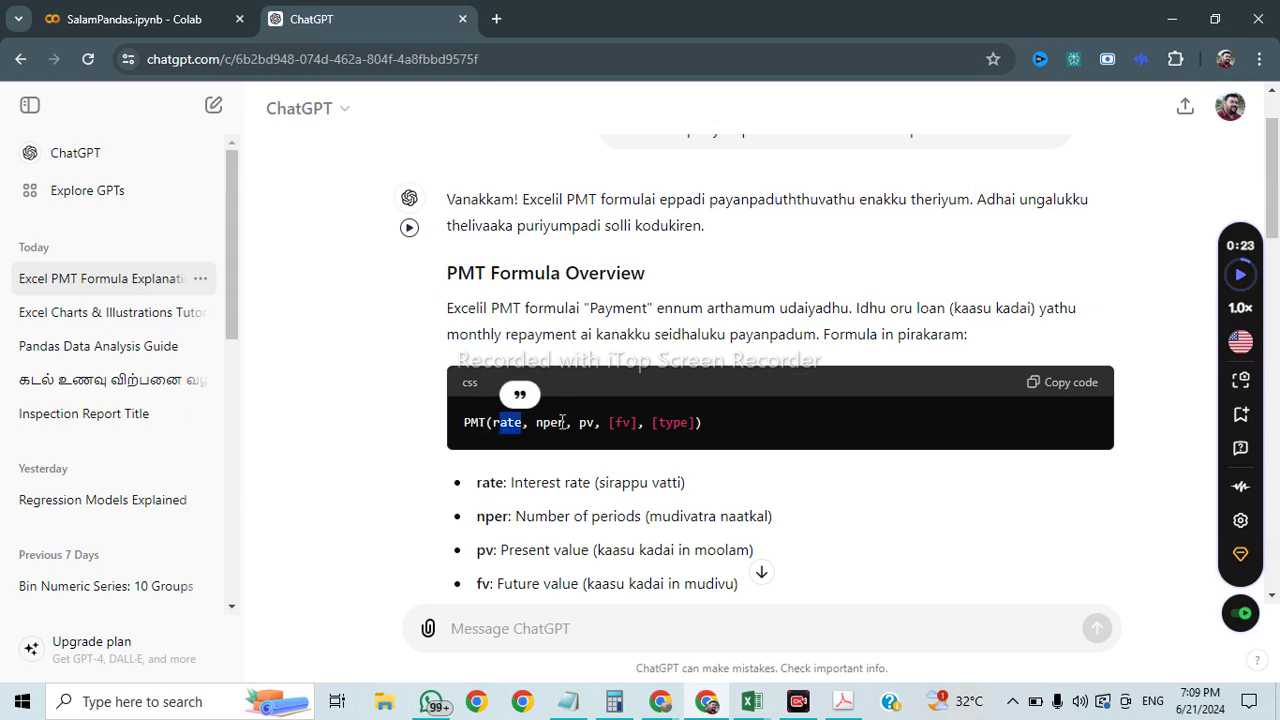
pyautogui.doubleClick(541, 422)
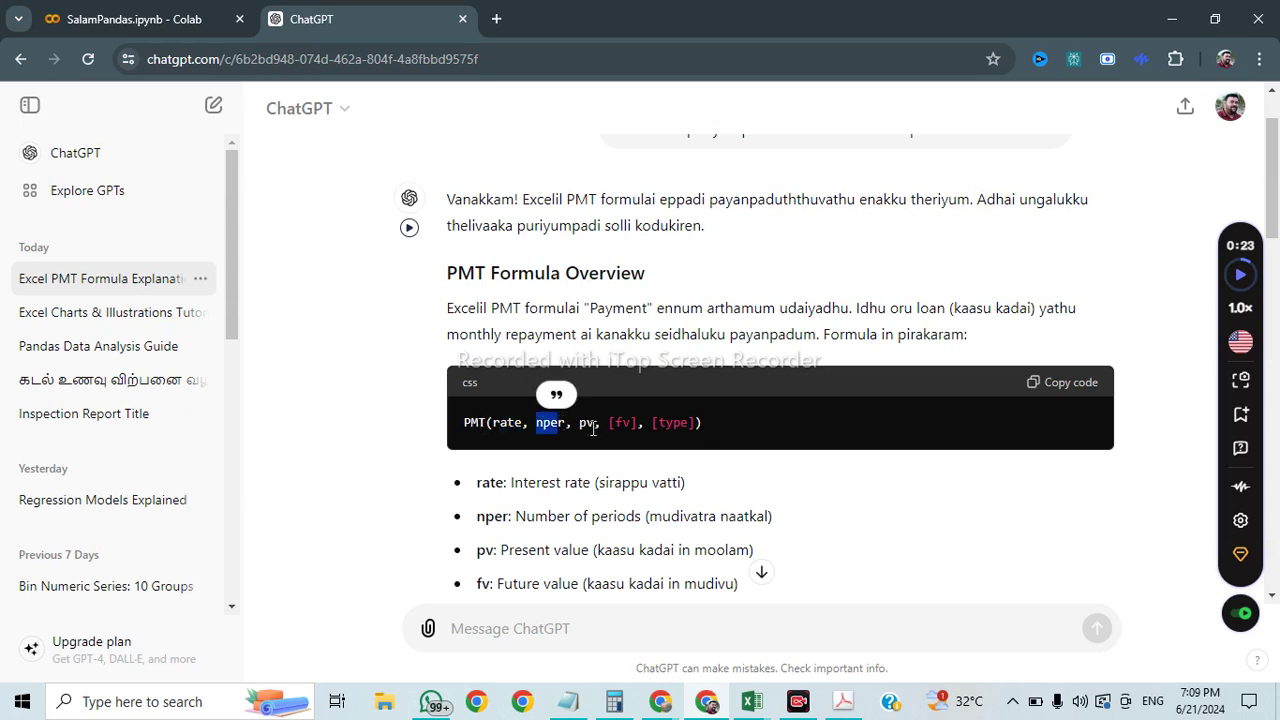
pyautogui.doubleClick(589, 423)
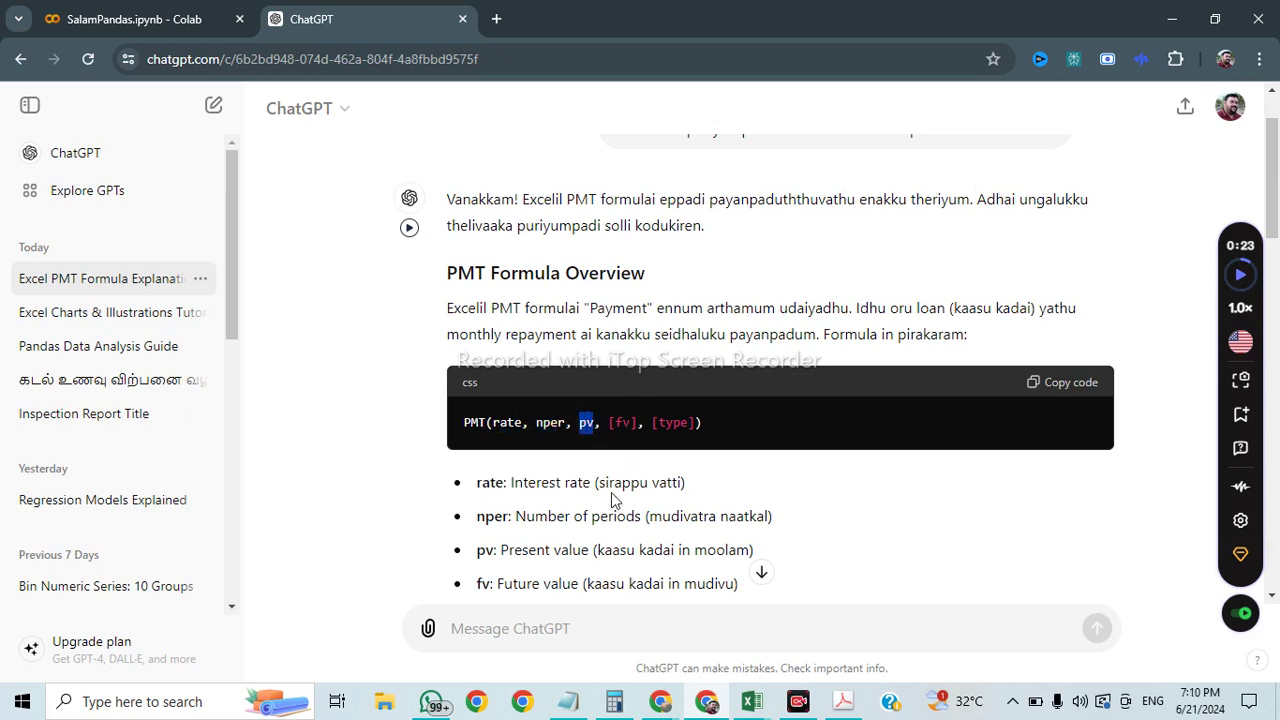
pyautogui.scroll(-1, 611, 492)
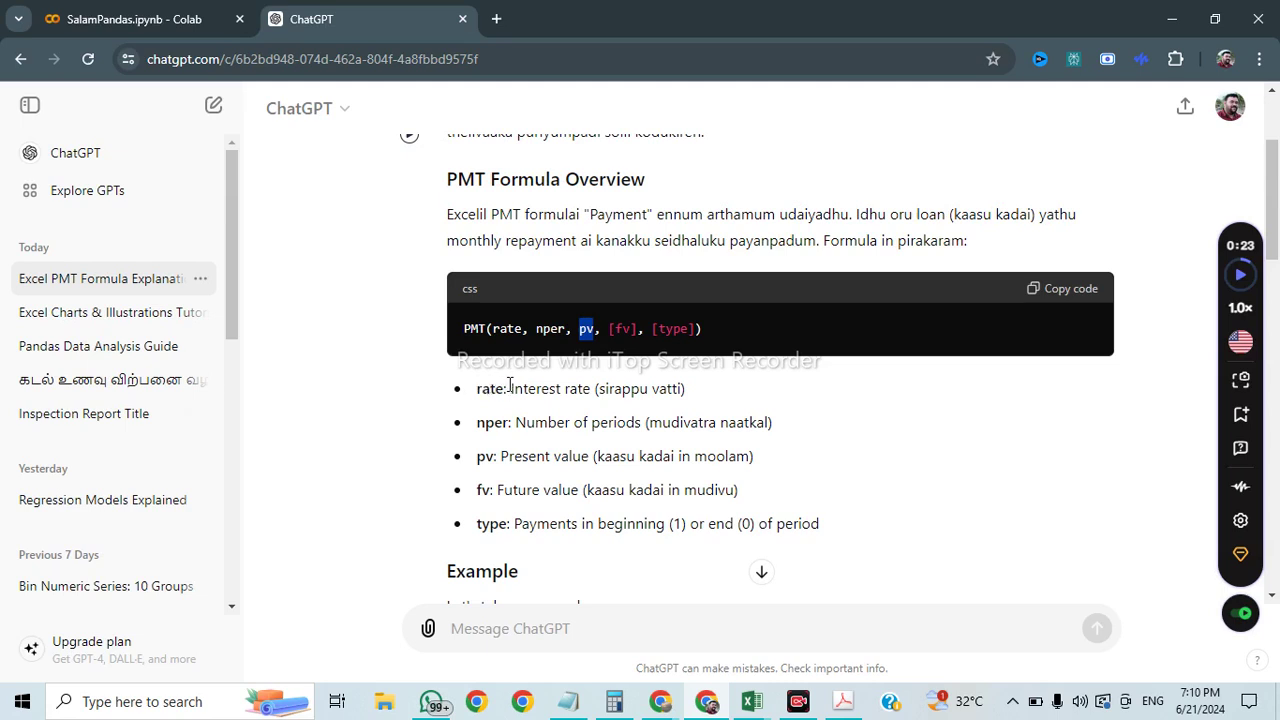
pyautogui.moveTo(512, 388); pyautogui.dragTo(686, 389)
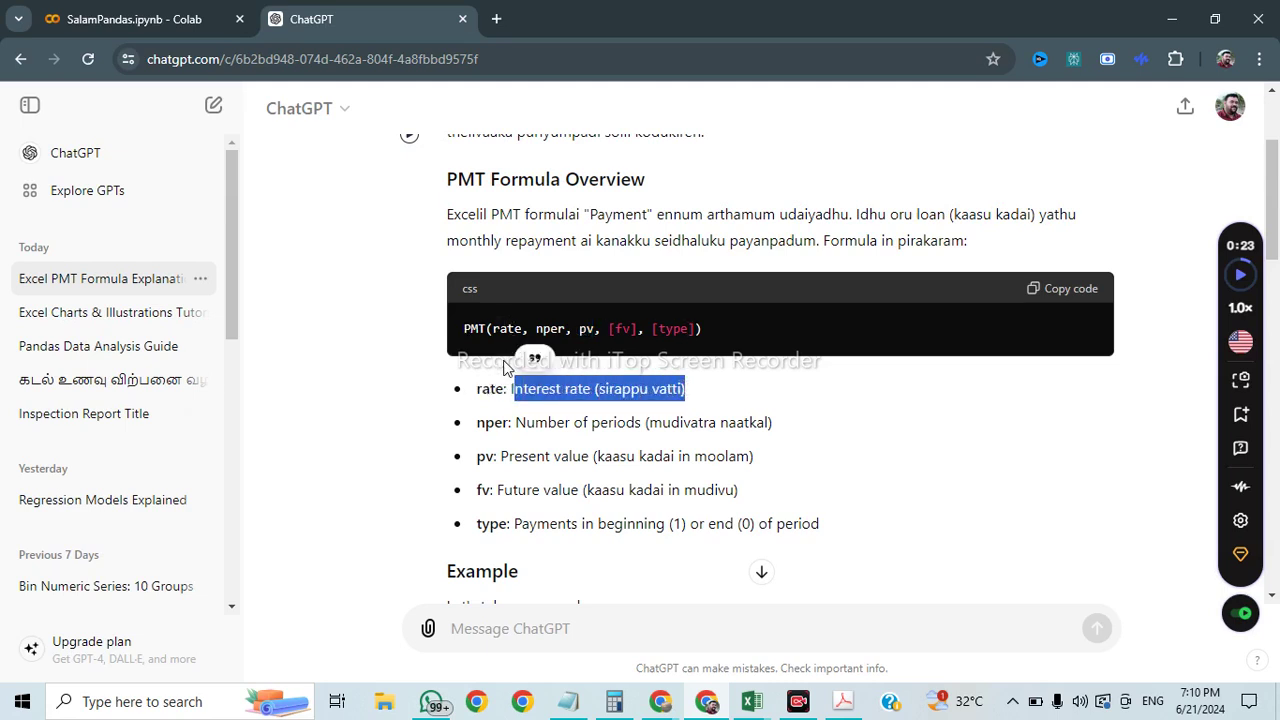
pyautogui.click(506, 413)
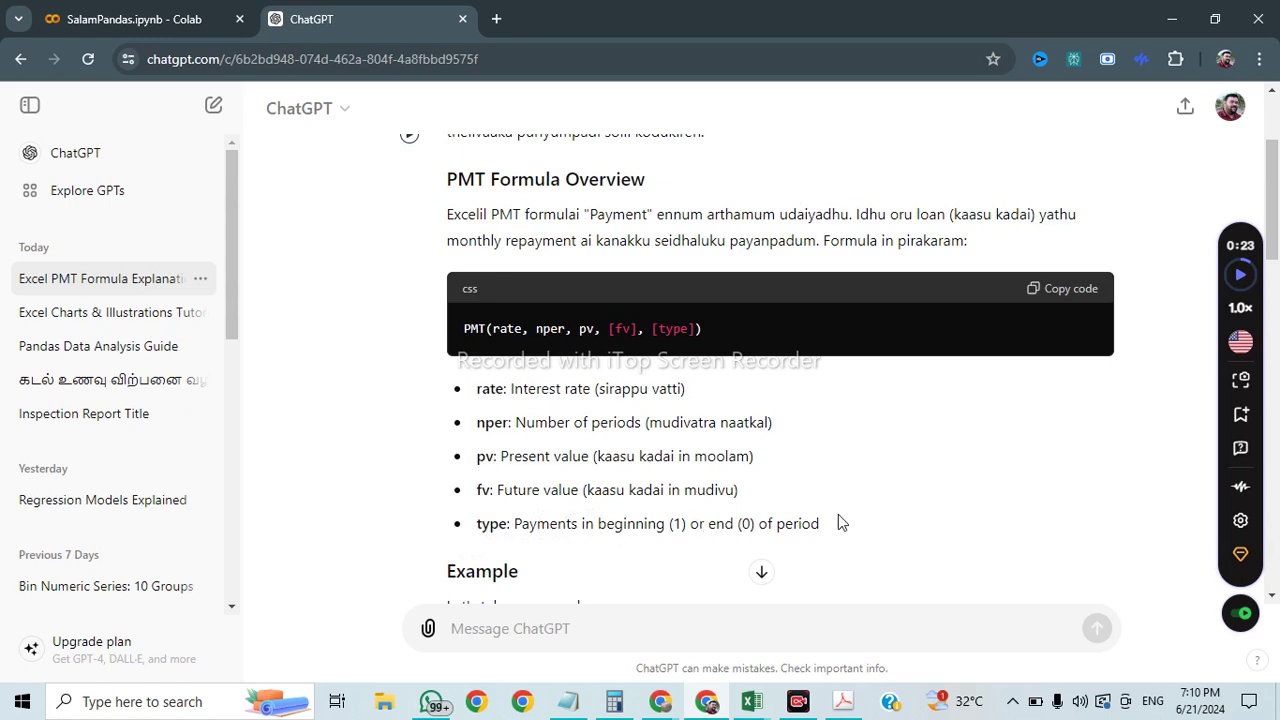
# Step: Examine the reply's PMT example, marking the loan amount, annual interest rate and loan period, and view the calculation steps
pyautogui.scroll(-3, 714, 541)
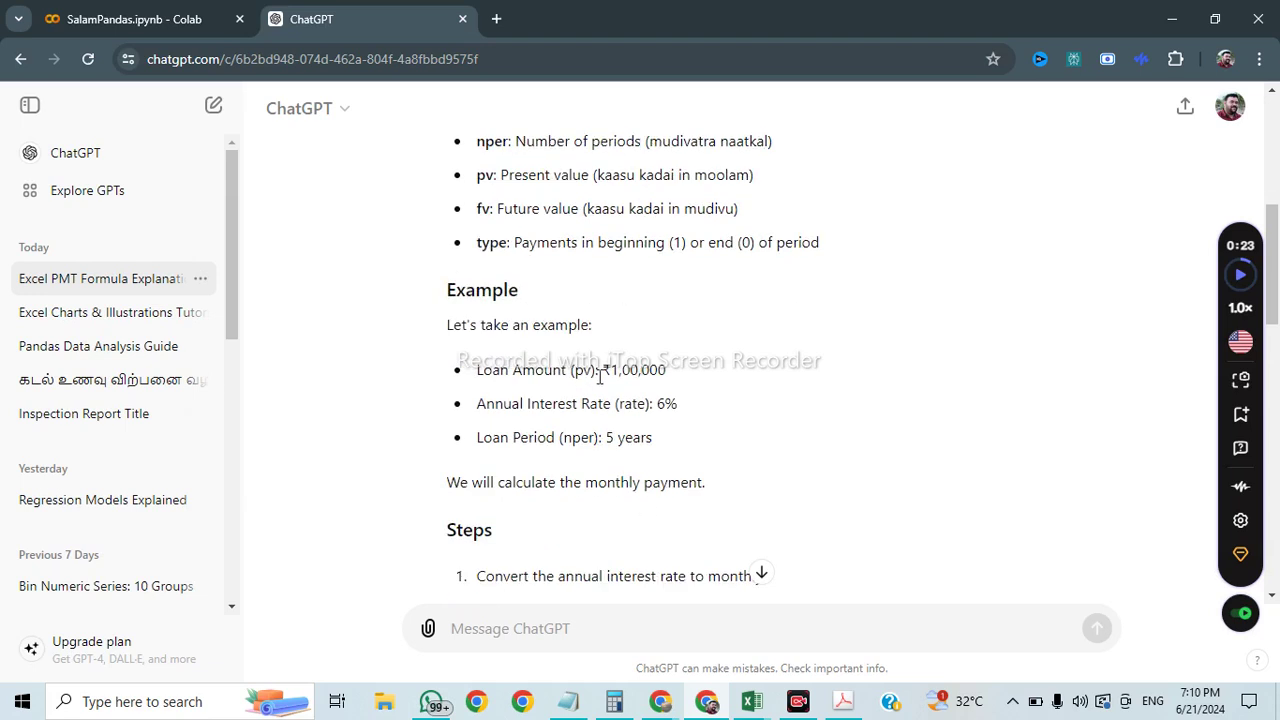
pyautogui.moveTo(610, 372); pyautogui.dragTo(668, 372)
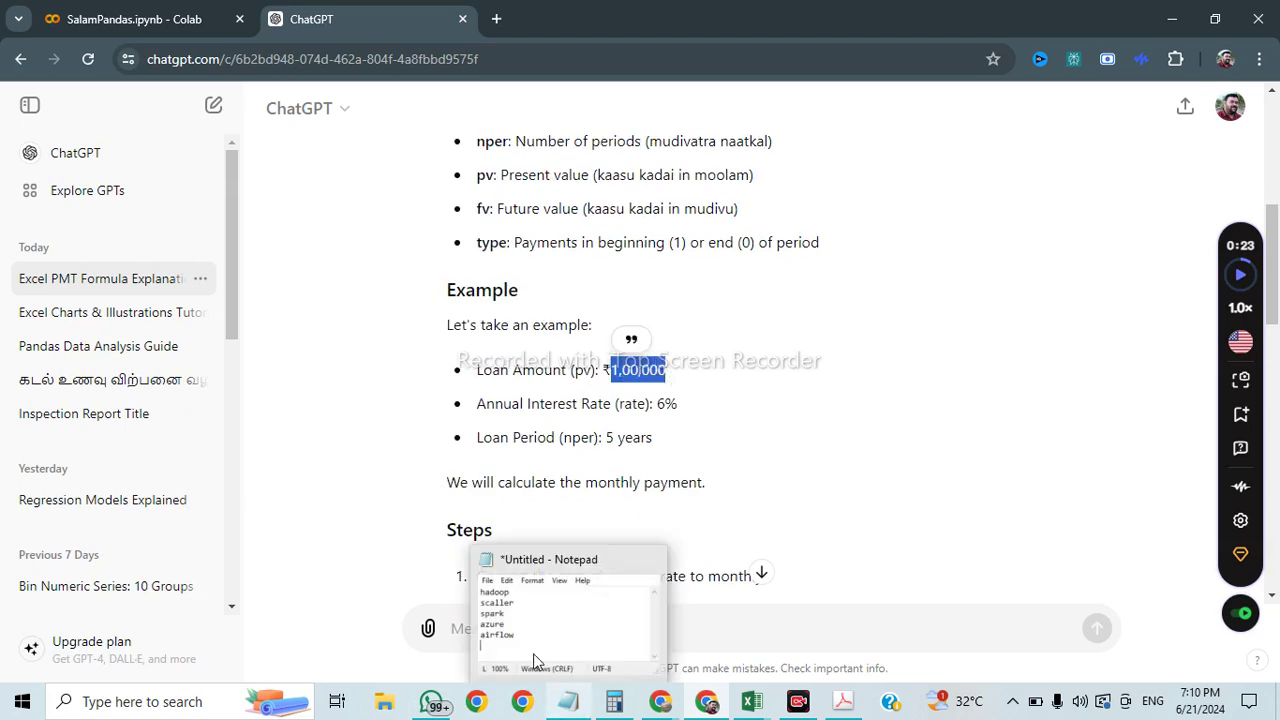
pyautogui.moveTo(657, 403); pyautogui.dragTo(678, 404)
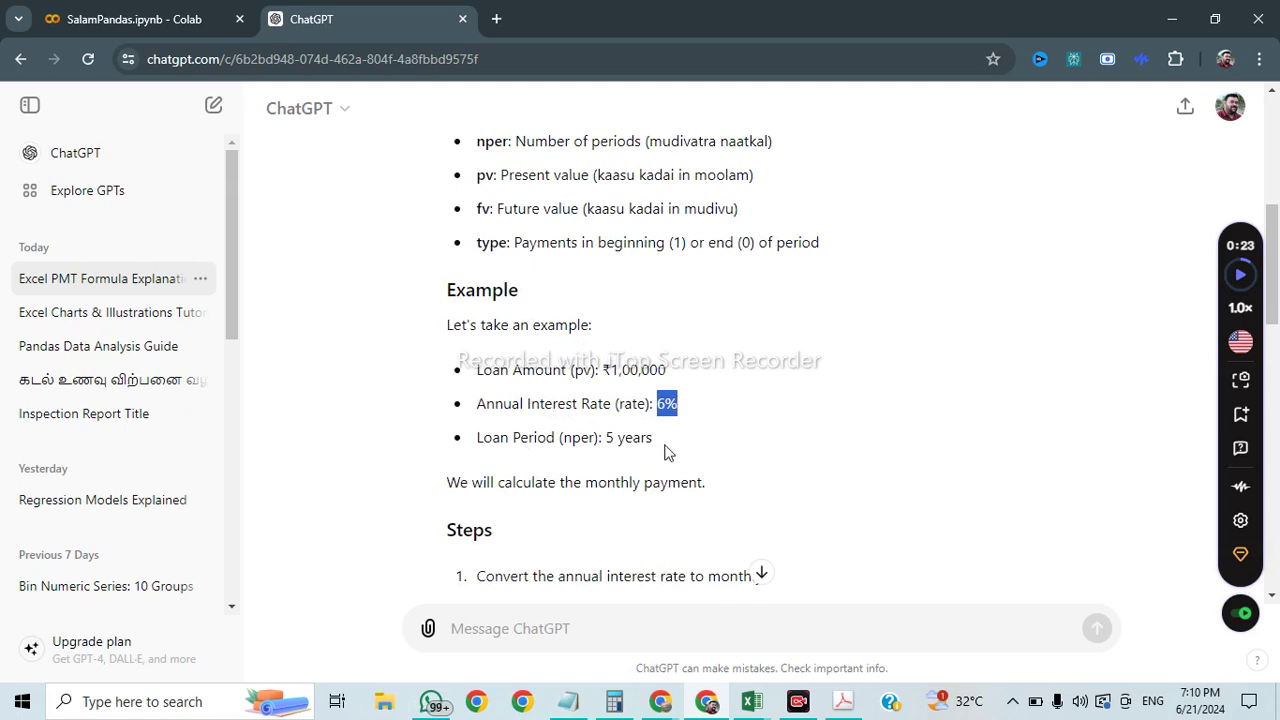
pyautogui.moveTo(606, 437); pyautogui.dragTo(648, 437)
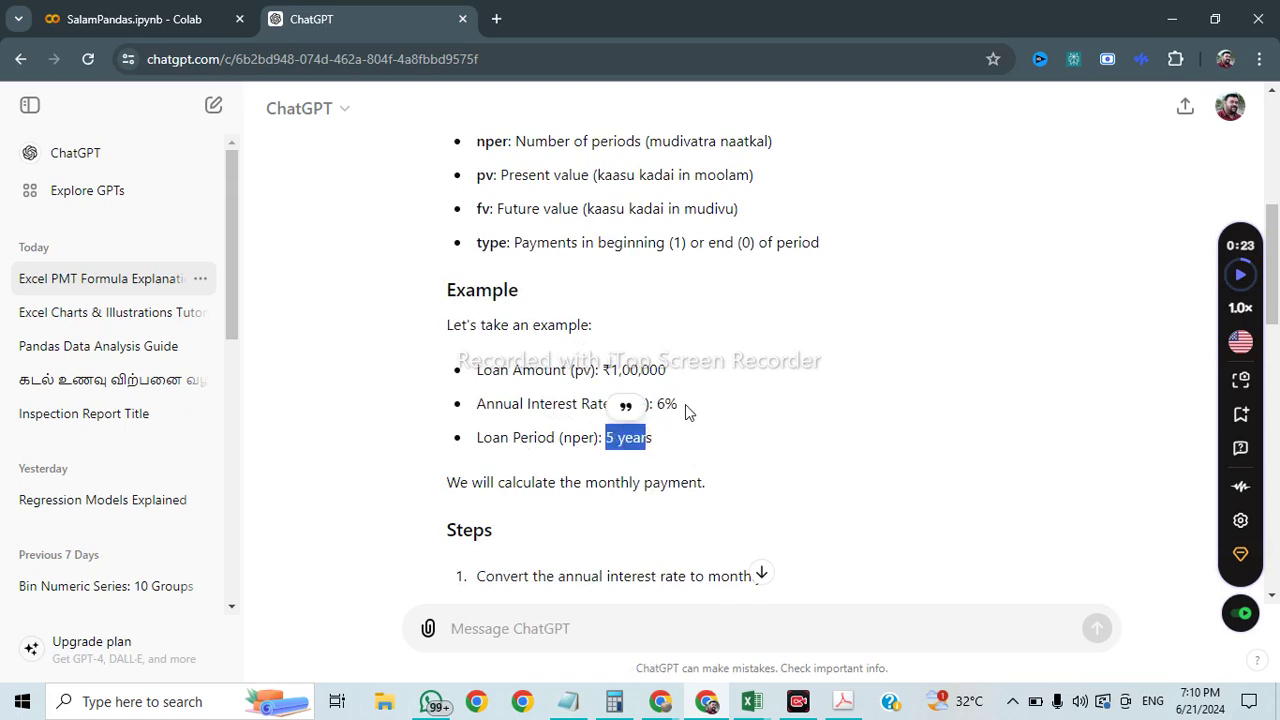
pyautogui.scroll(-1, 697, 530)
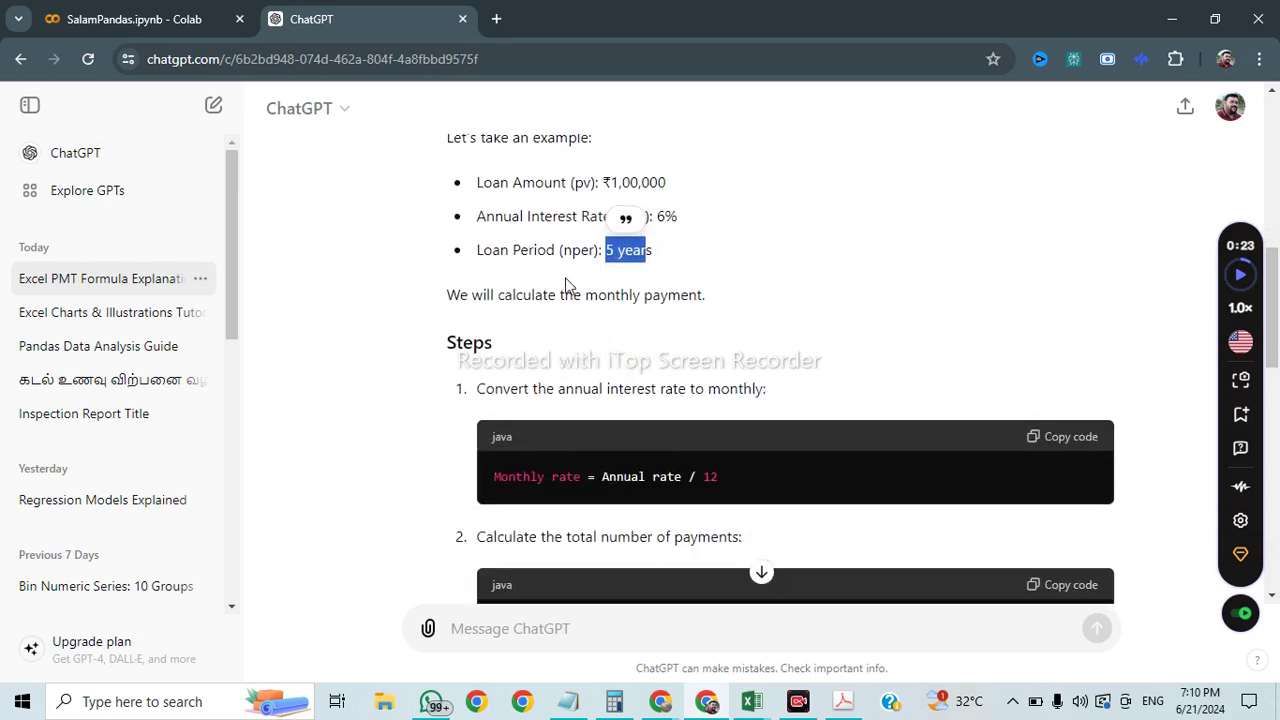
pyautogui.scroll(2, 566, 289)
pyautogui.click(669, 308)
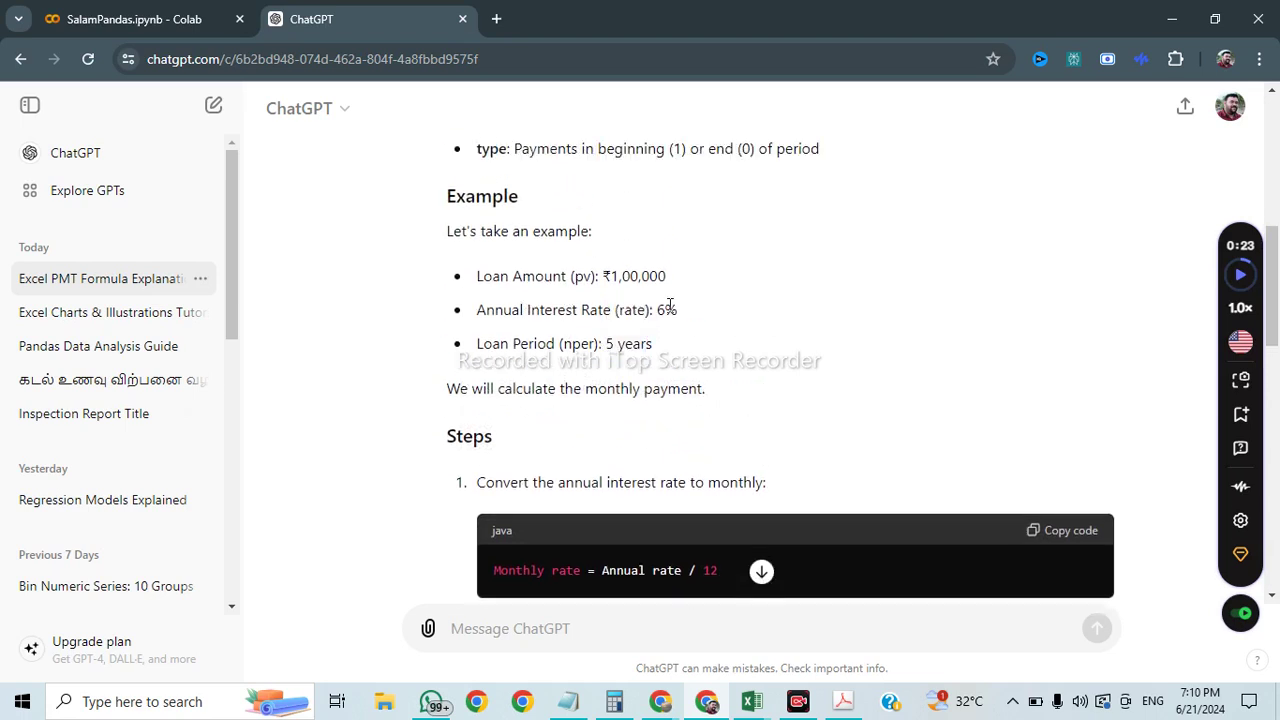
# Step: Examine the reply's monthly rate and total payments steps and its general PMT formula, marking the 6% rate and the annual_rate argument
pyautogui.moveTo(678, 311); pyautogui.dragTo(656, 311)
pyautogui.scroll(-2, 626, 393)
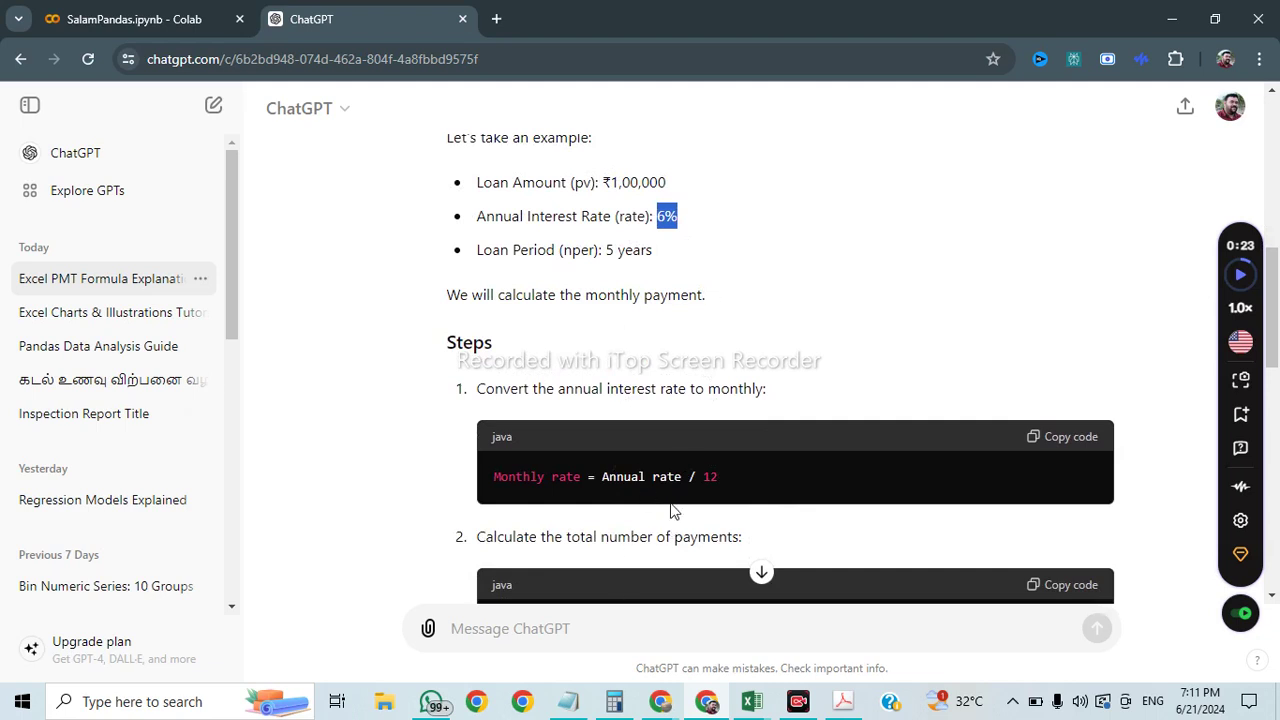
pyautogui.scroll(-2, 671, 508)
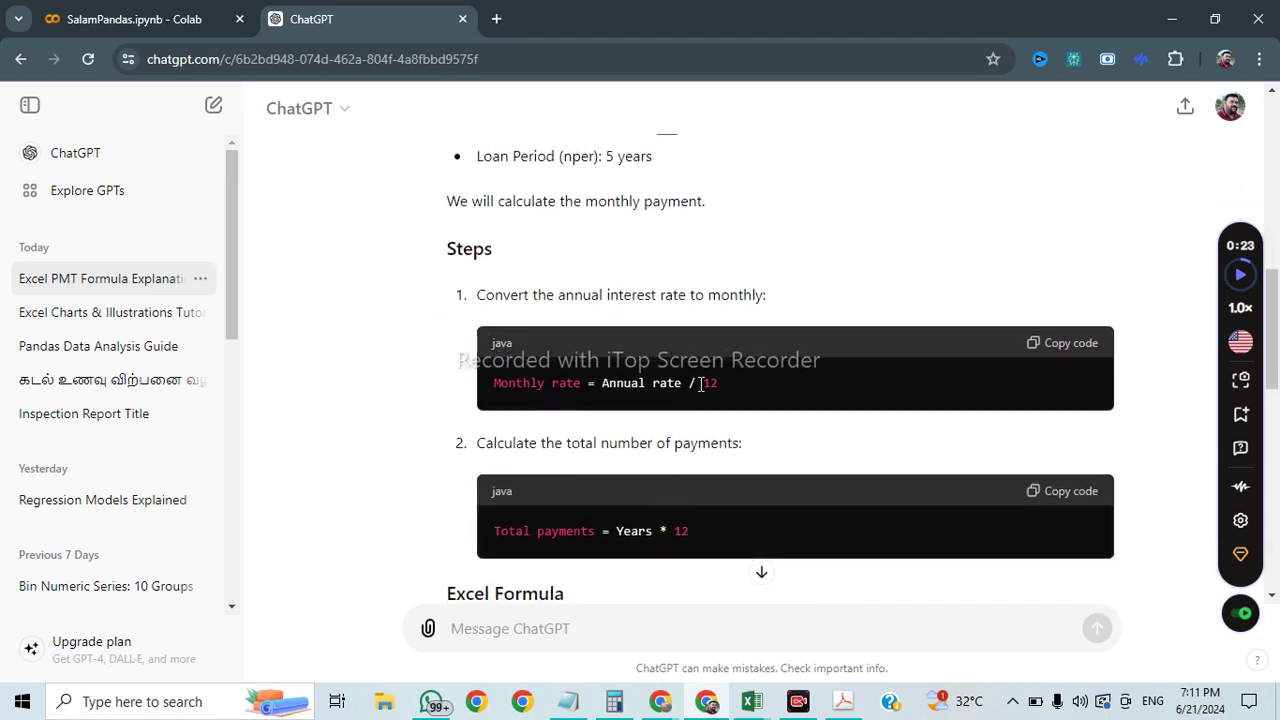
pyautogui.scroll(-3, 705, 475)
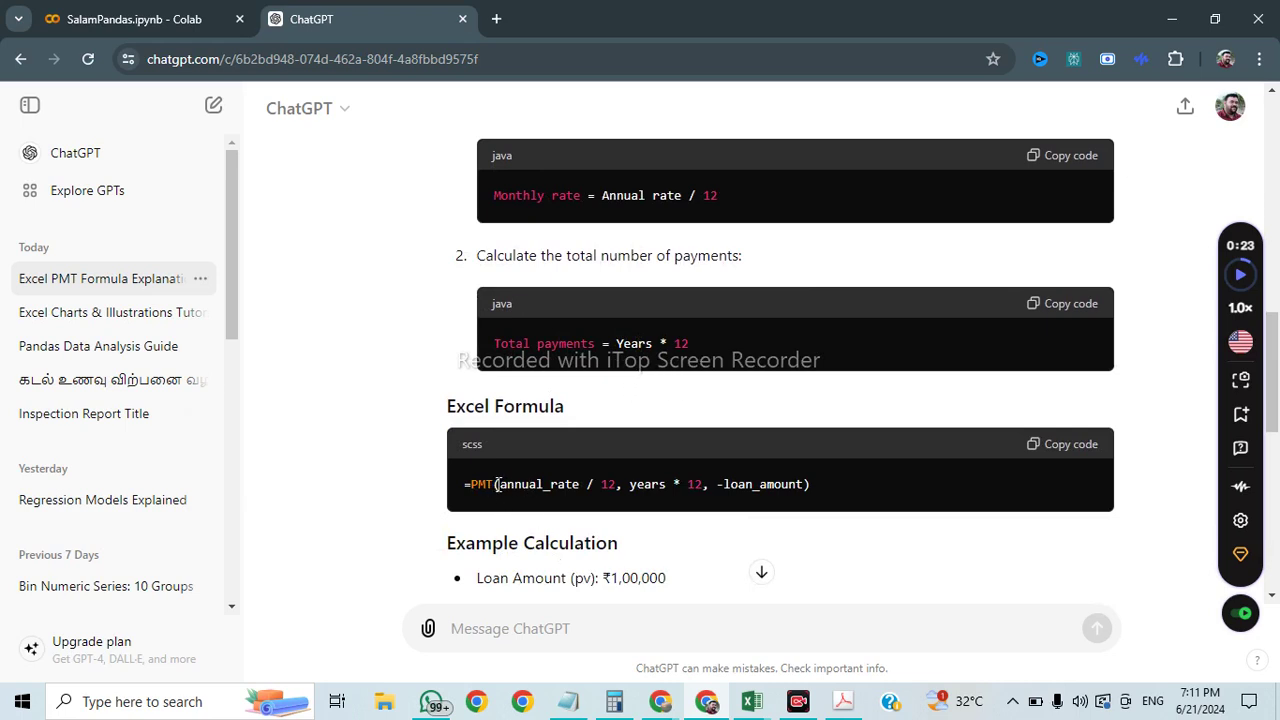
pyautogui.moveTo(496, 484); pyautogui.dragTo(590, 484)
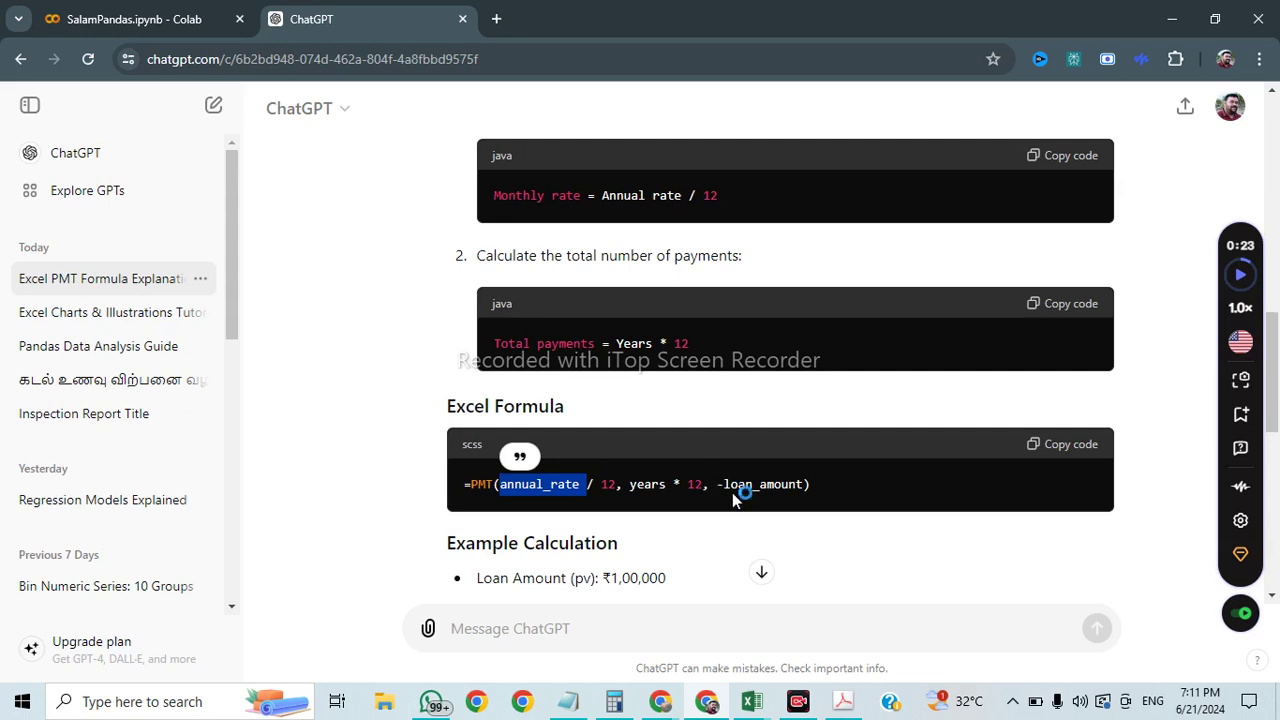
# Step: Examine the worked PMT example, marking the 6% rate and its division by 12, and read through the detailed Excel steps
pyautogui.scroll(-3, 657, 590)
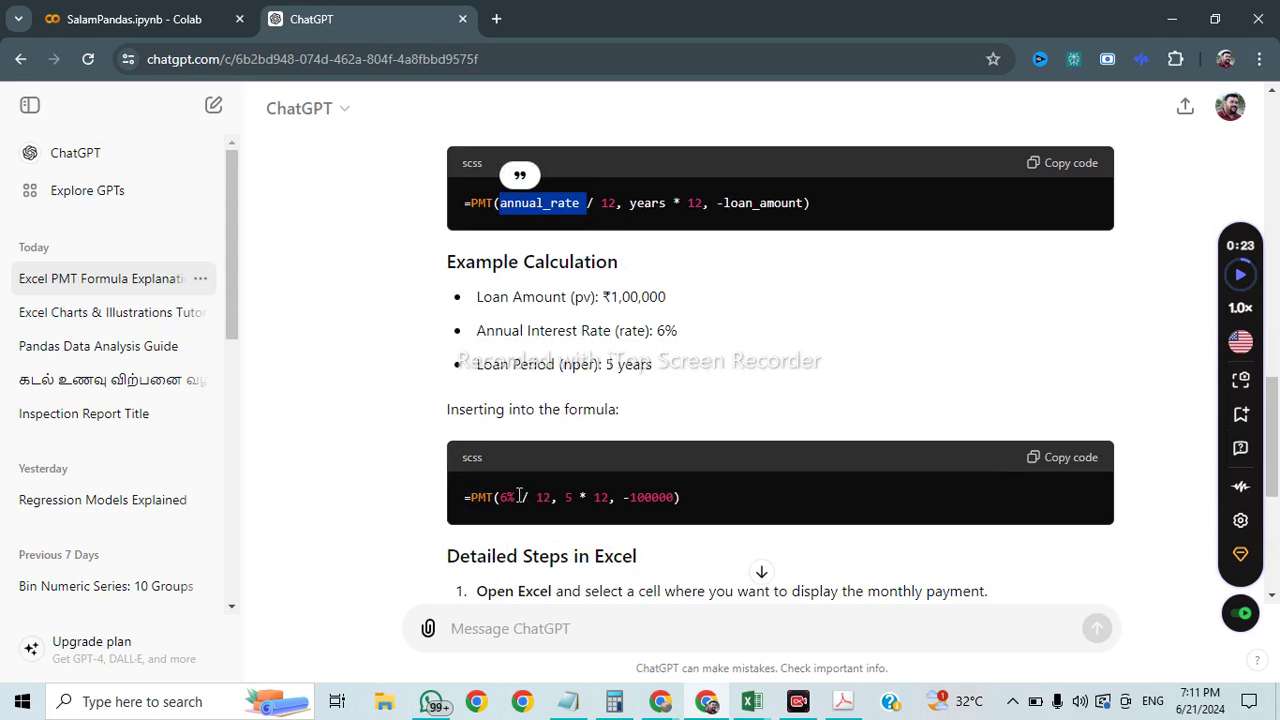
pyautogui.moveTo(520, 497); pyautogui.dragTo(500, 497)
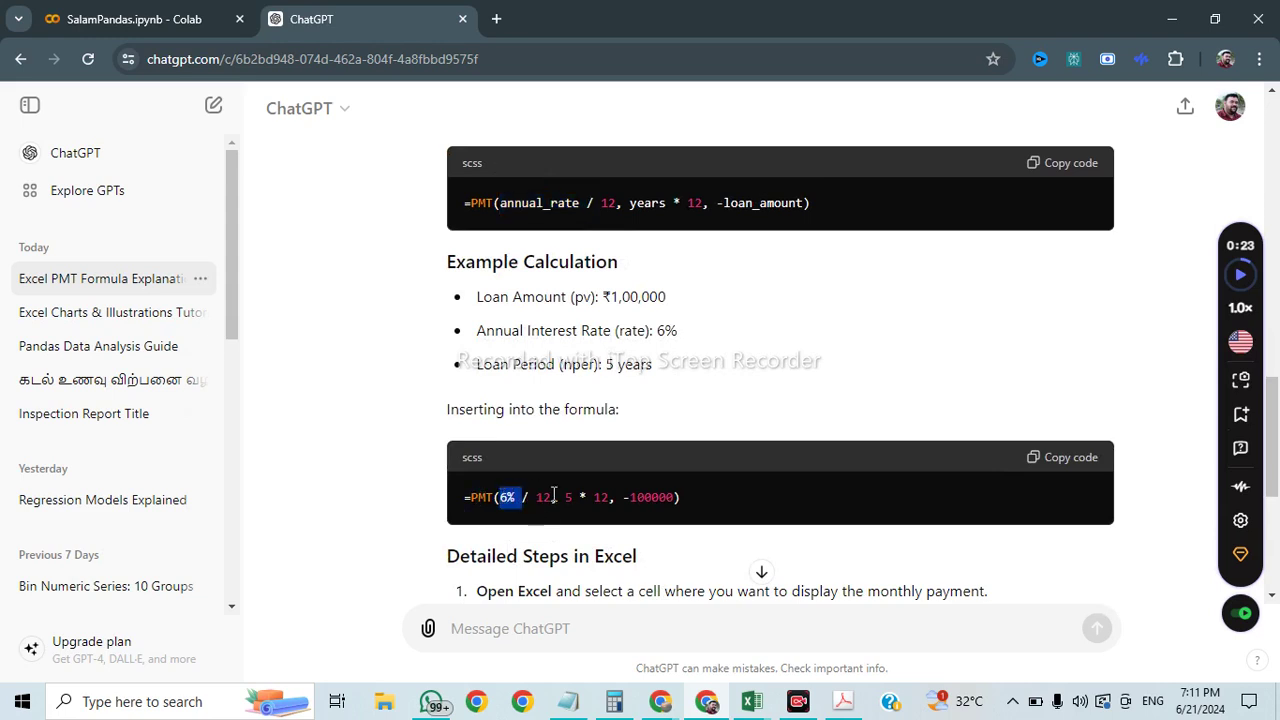
pyautogui.moveTo(553, 497); pyautogui.dragTo(525, 497)
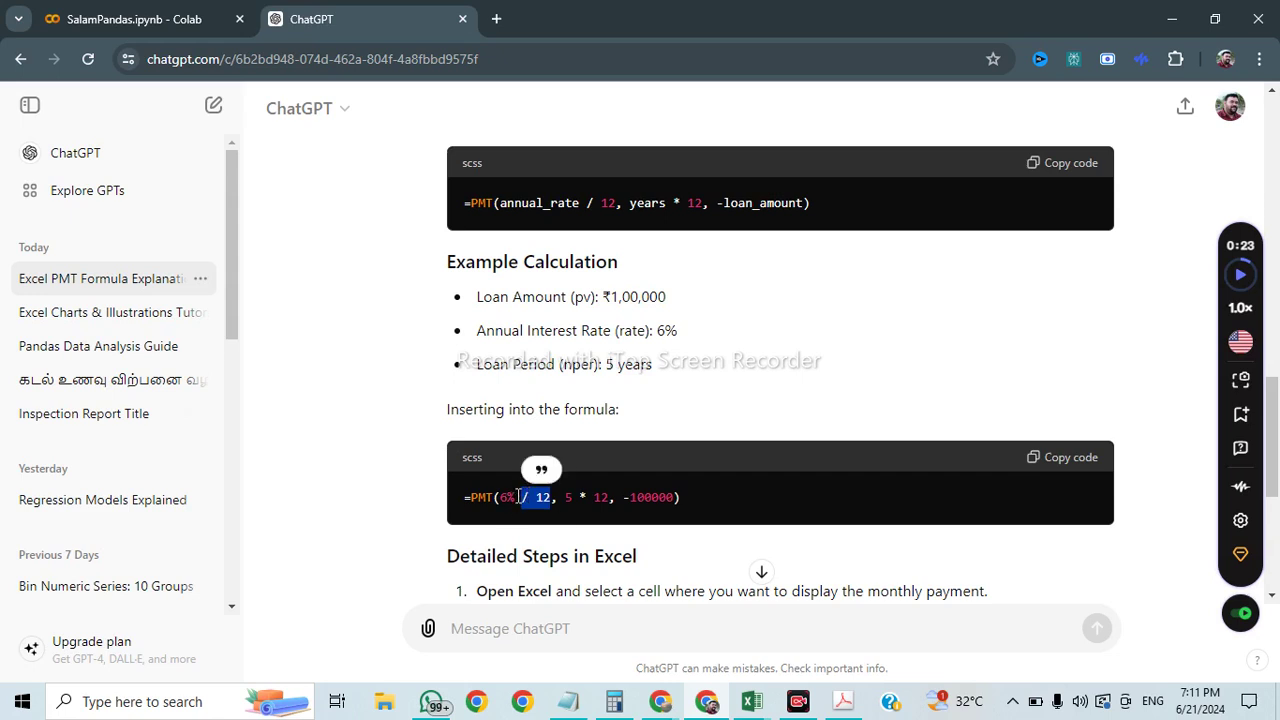
pyautogui.click(560, 503)
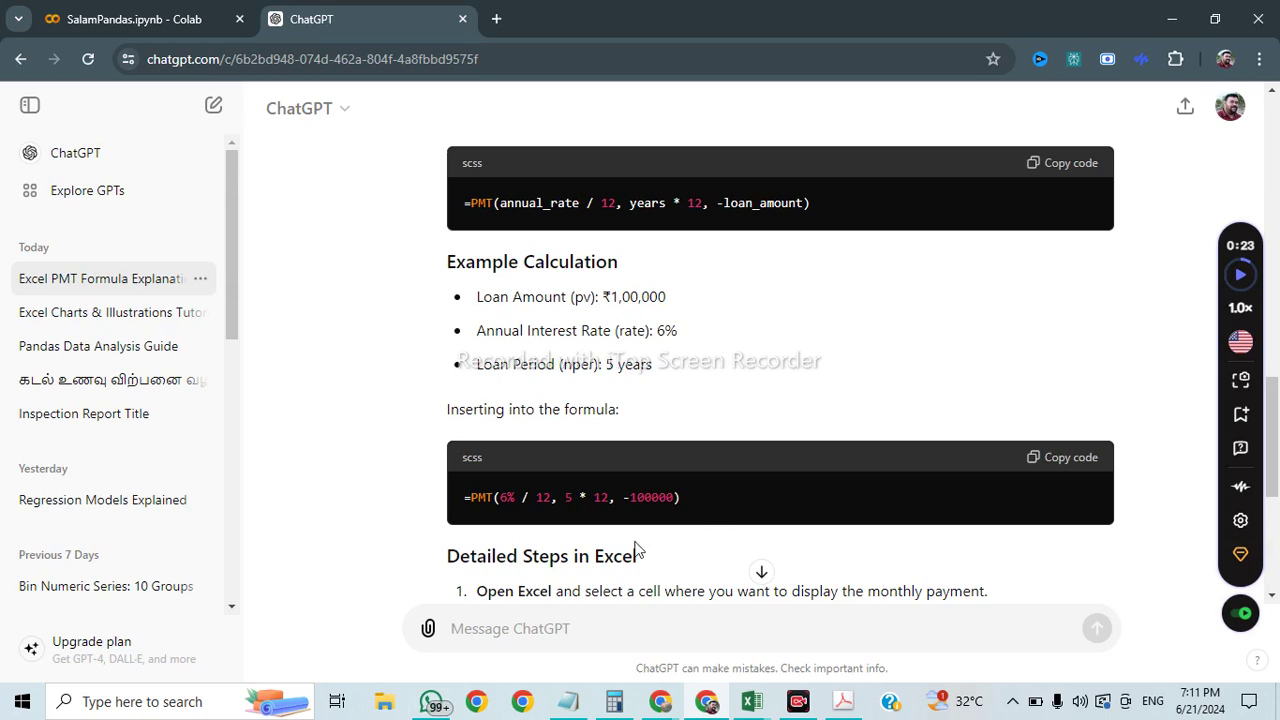
pyautogui.scroll(-3, 651, 516)
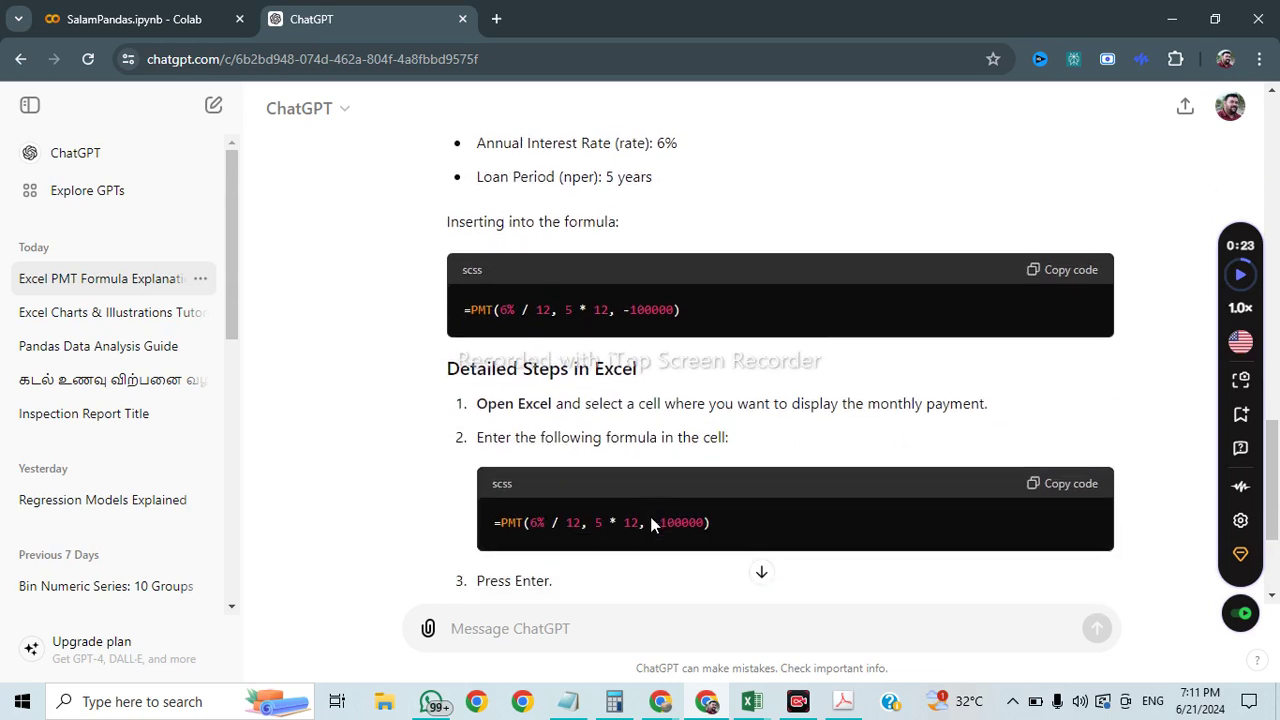
pyautogui.scroll(-3, 726, 522)
# Step: Switch to the Excel workbook Book1 and clear all the old values in range A2:H13
pyautogui.moveTo(752, 701)
pyautogui.click(657, 625)
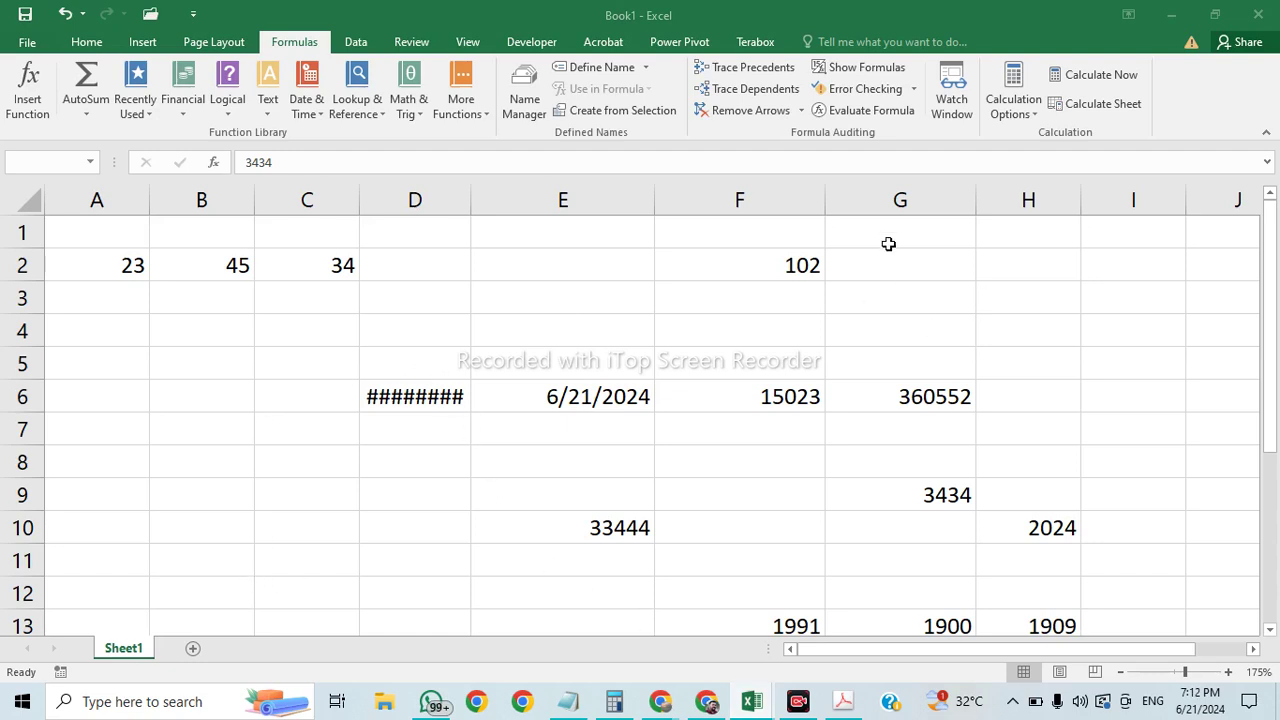
pyautogui.moveTo(109, 254); pyautogui.dragTo(1077, 617)
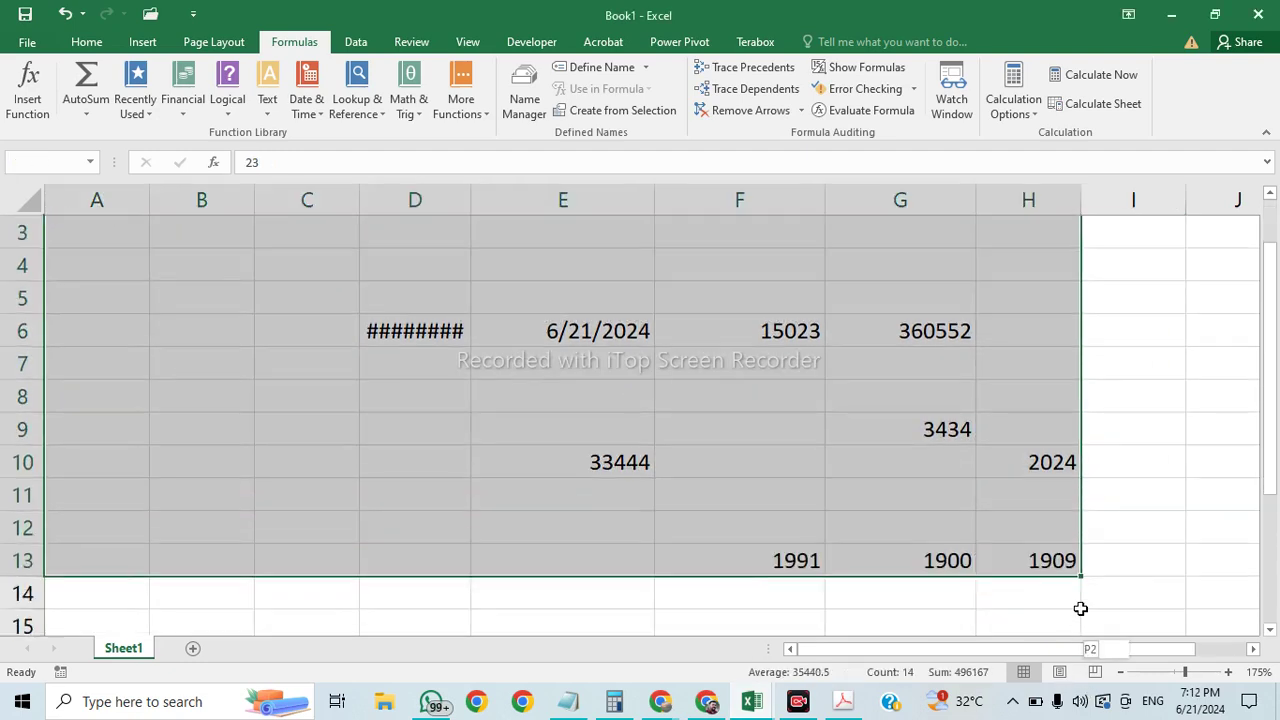
pyautogui.press('Delete')
pyautogui.click(120, 265)
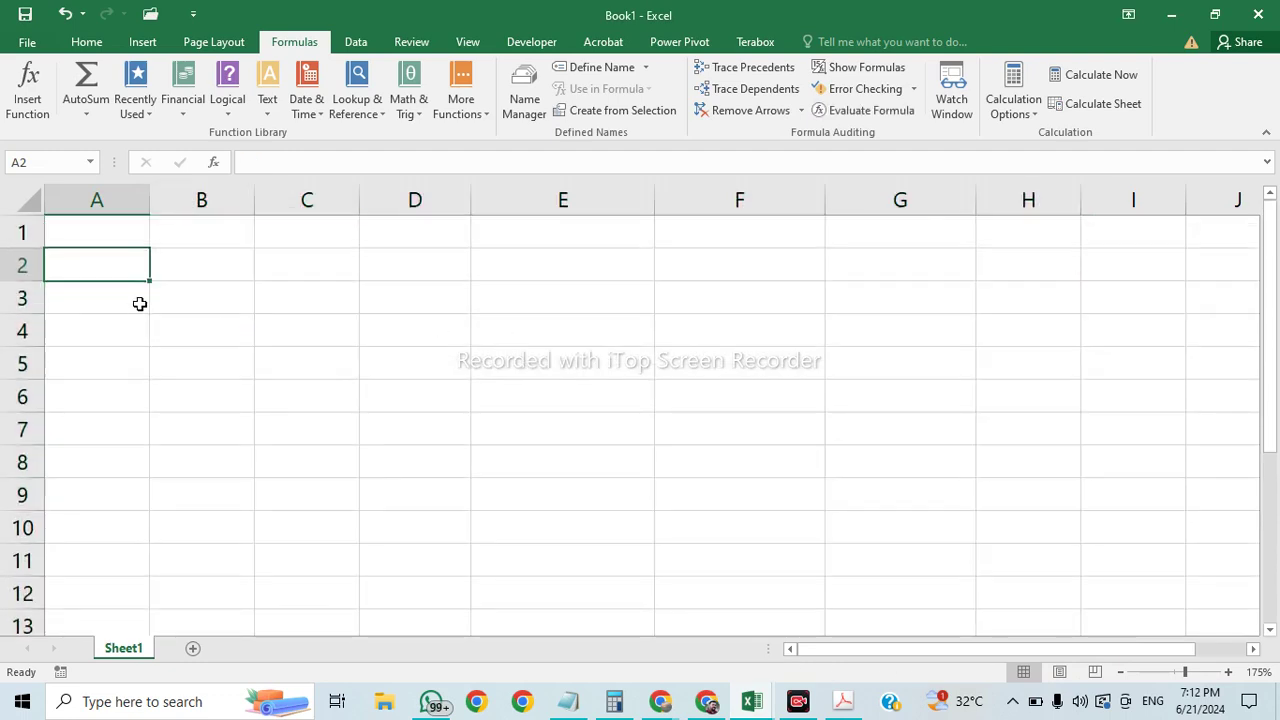
# Step: Enter the headers "Loan Amount", "Rate of Interest" and "Period" in cells A1 to C1
pyautogui.click(284, 248)
pyautogui.click(197, 231)
pyautogui.press('Left')
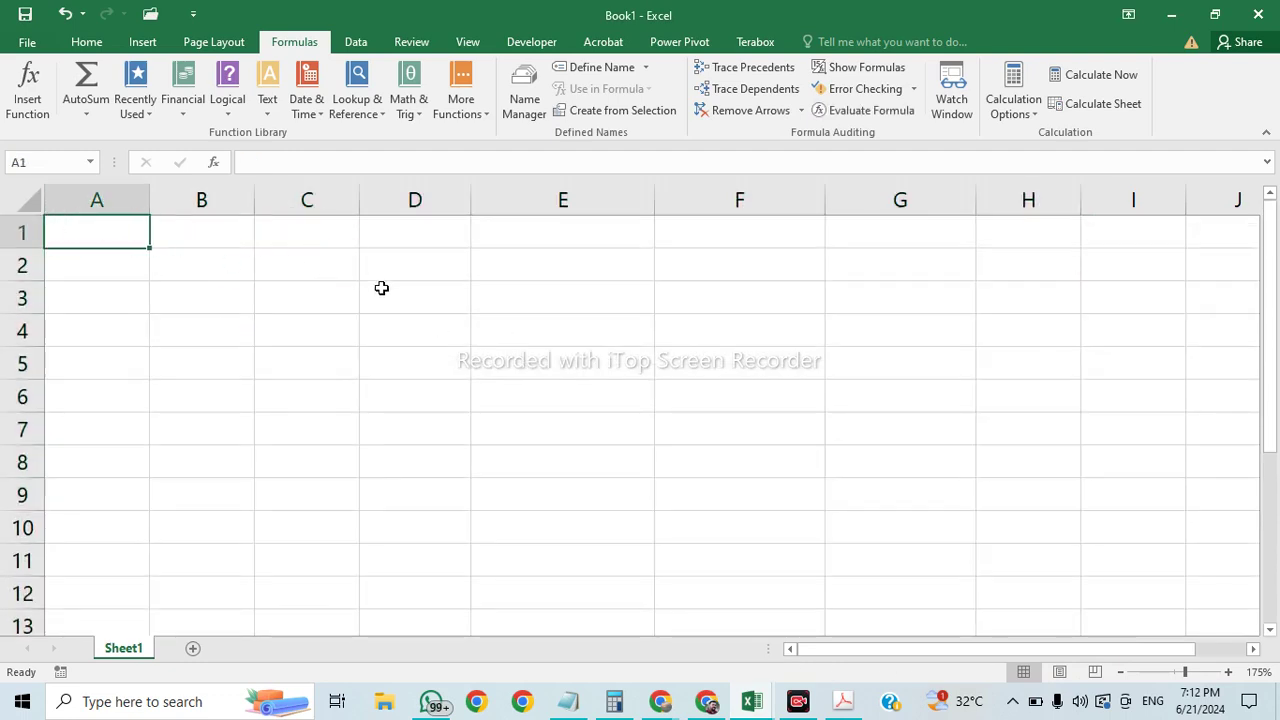
pyautogui.write('Loan Amount')
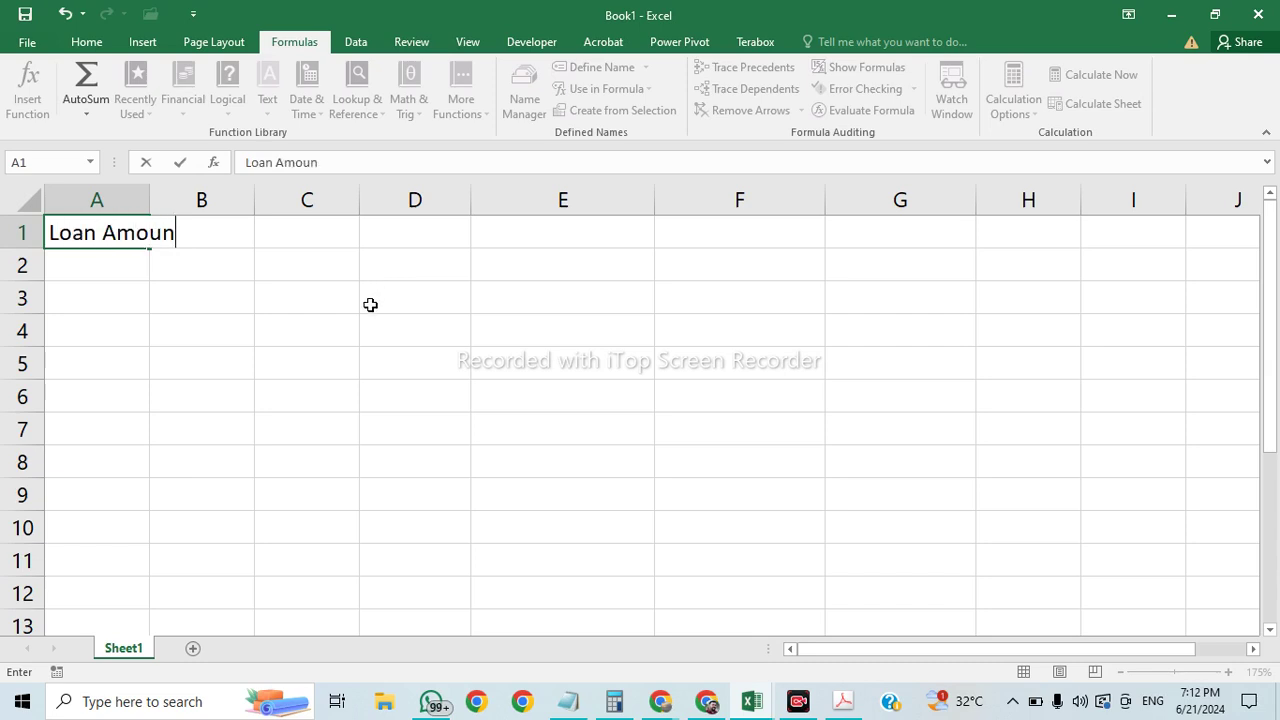
pyautogui.press('Tab')
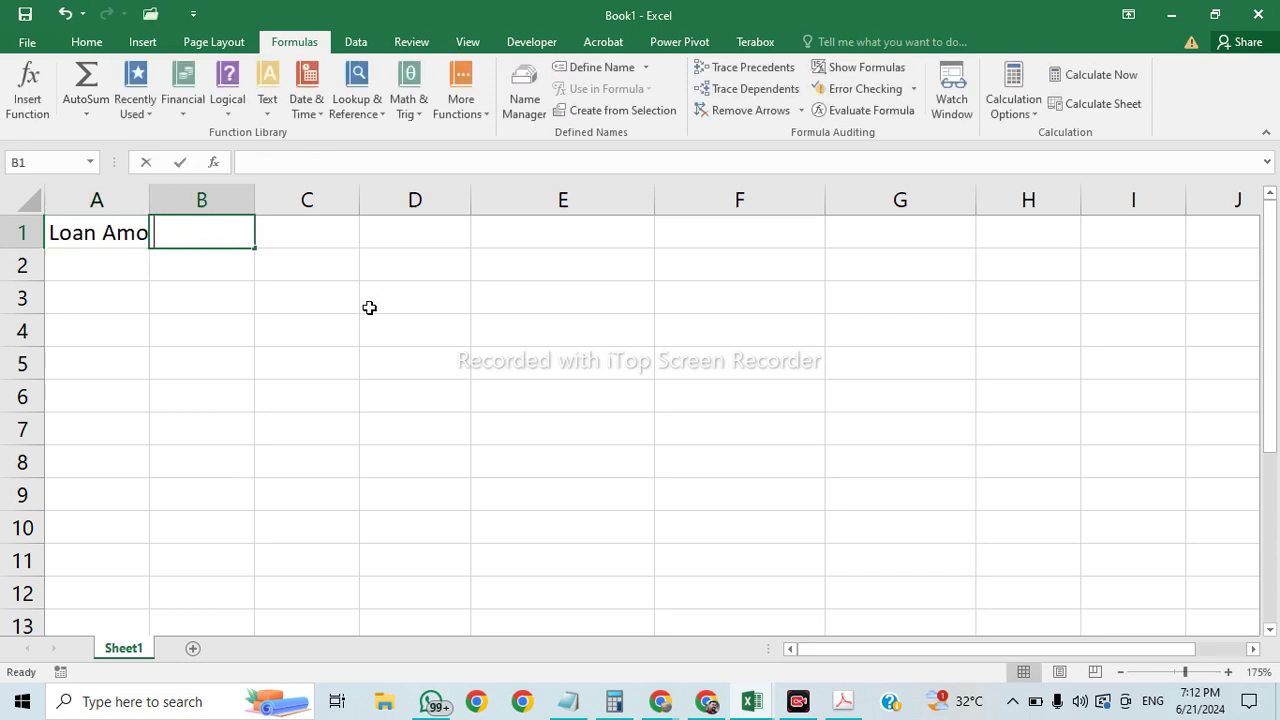
pyautogui.write('Rate o')
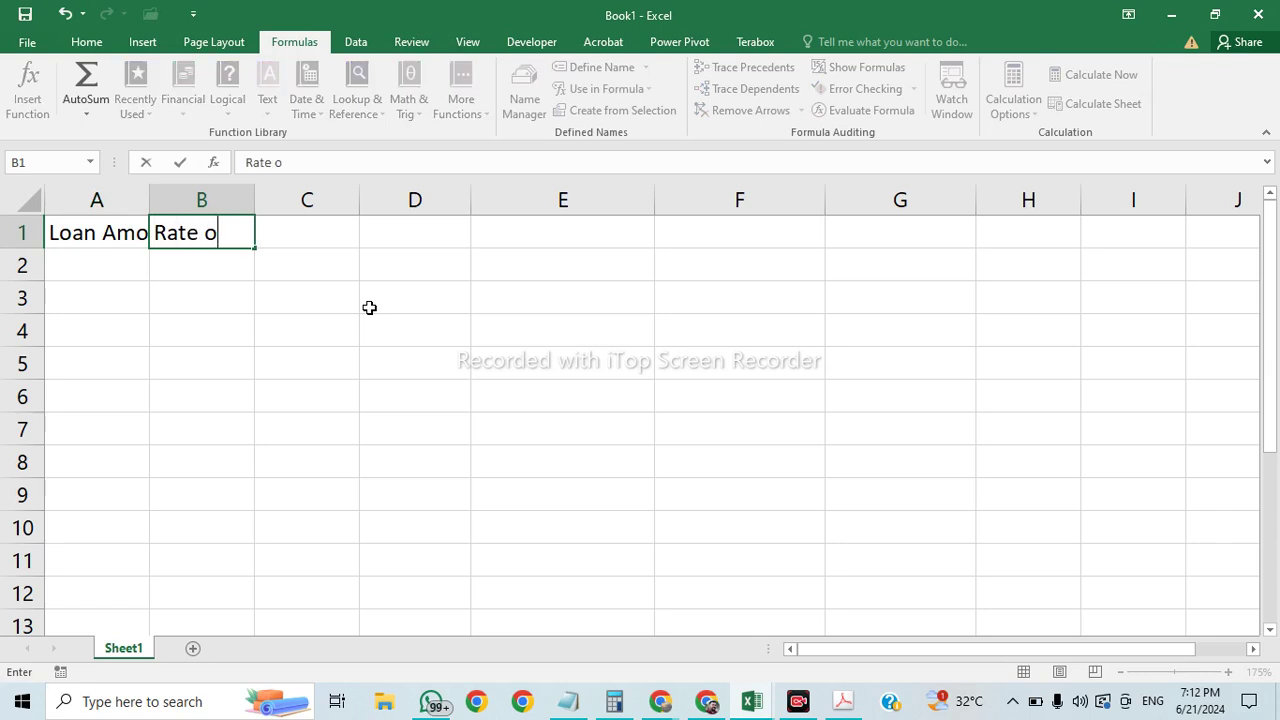
pyautogui.write('f Interest')
pyautogui.press('Tab')
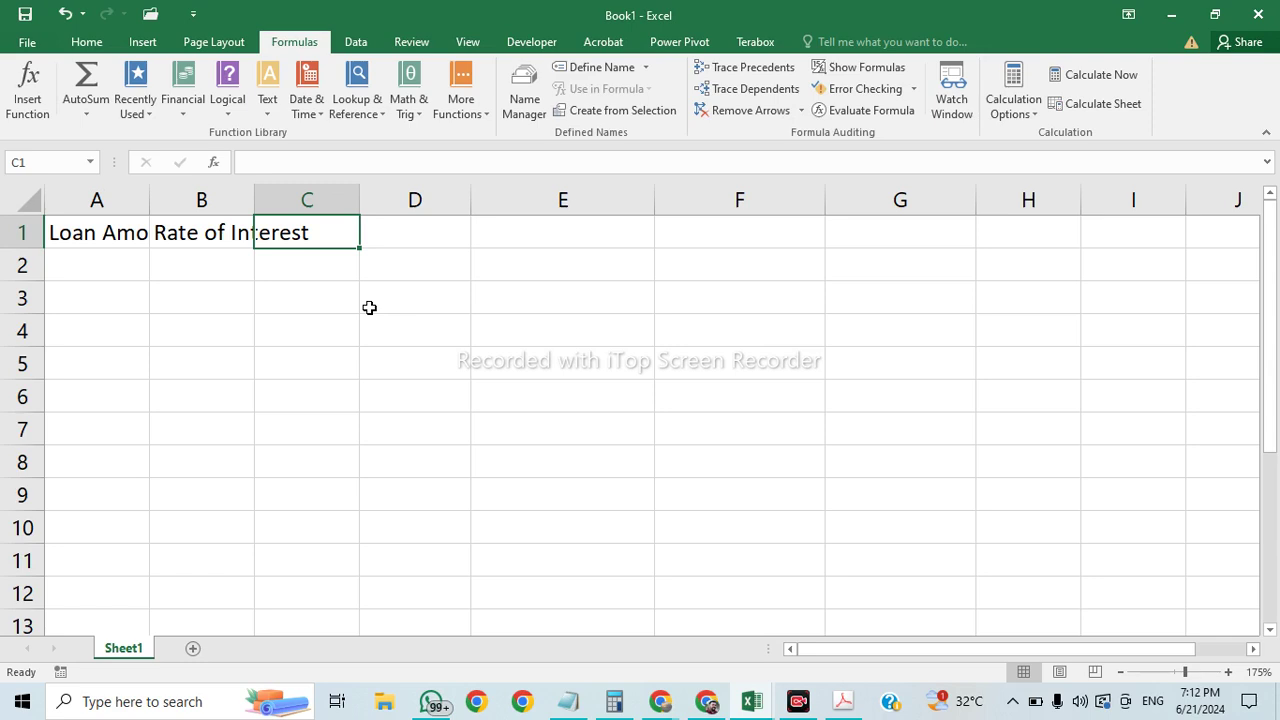
pyautogui.write('Per')
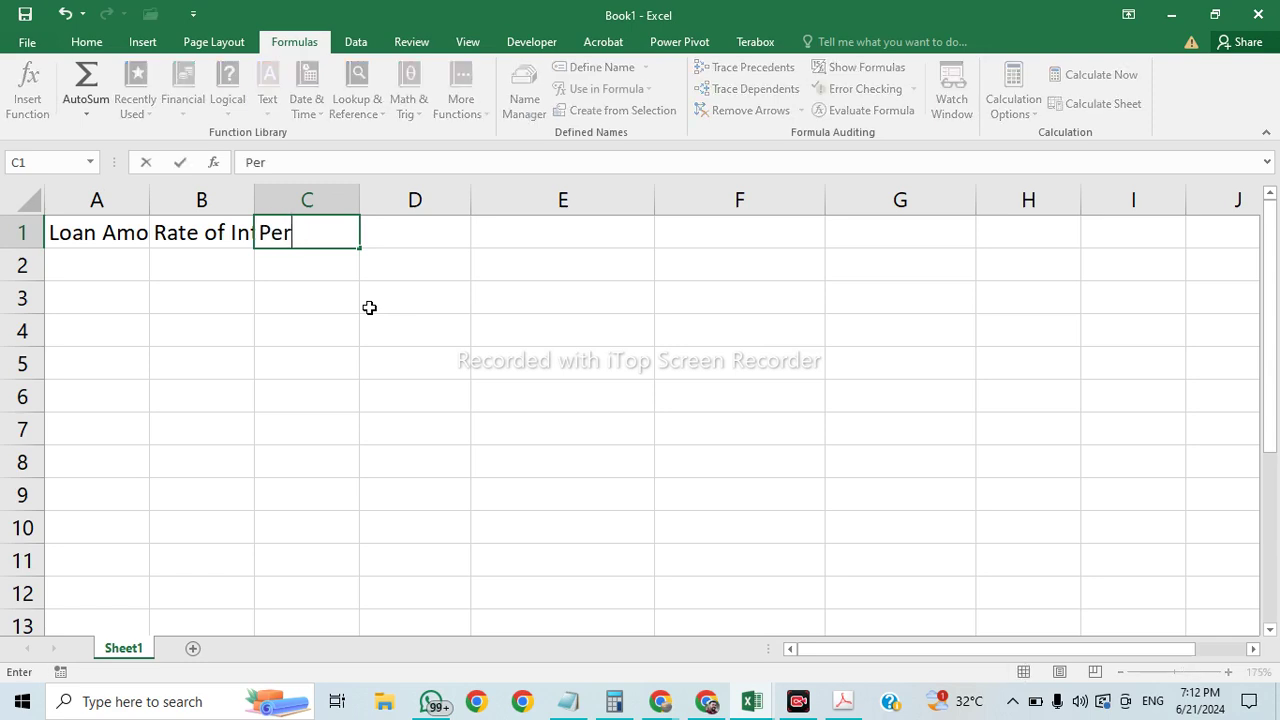
pyautogui.write('iod')
pyautogui.press('Tab')
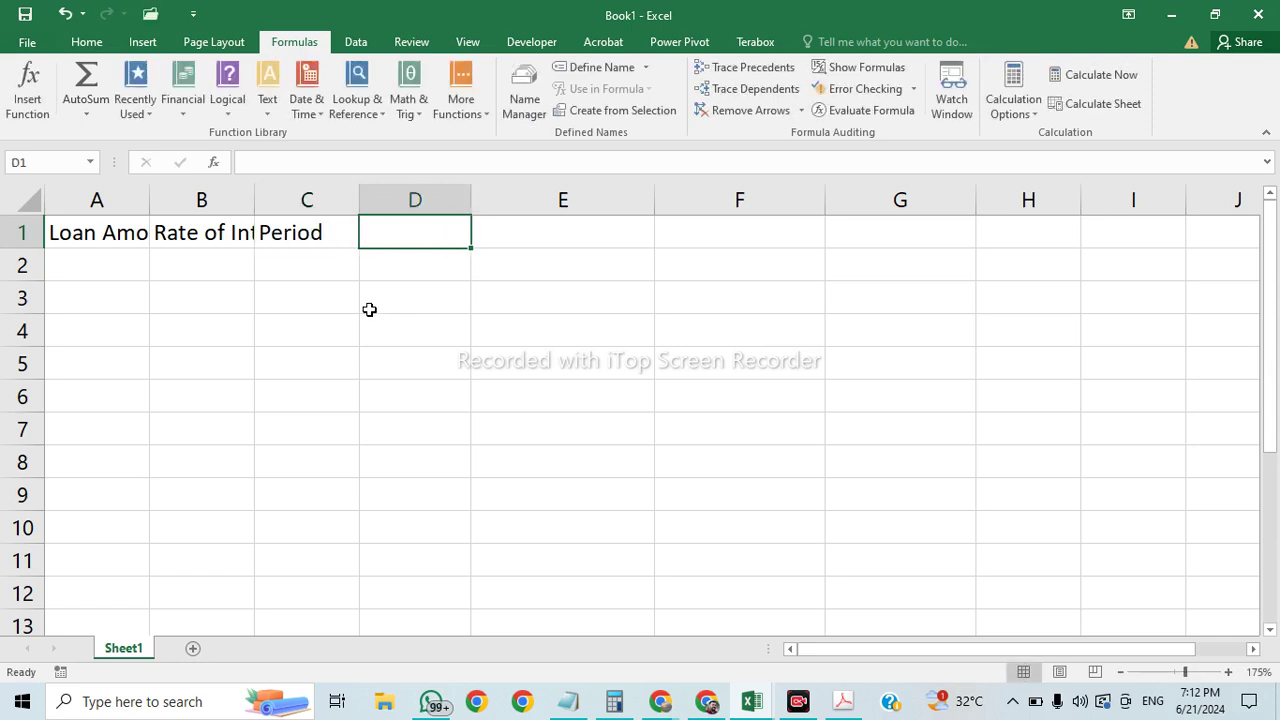
# Step: Fit columns A and B to their header text and widen column C slightly
pyautogui.doubleClick(254, 199)
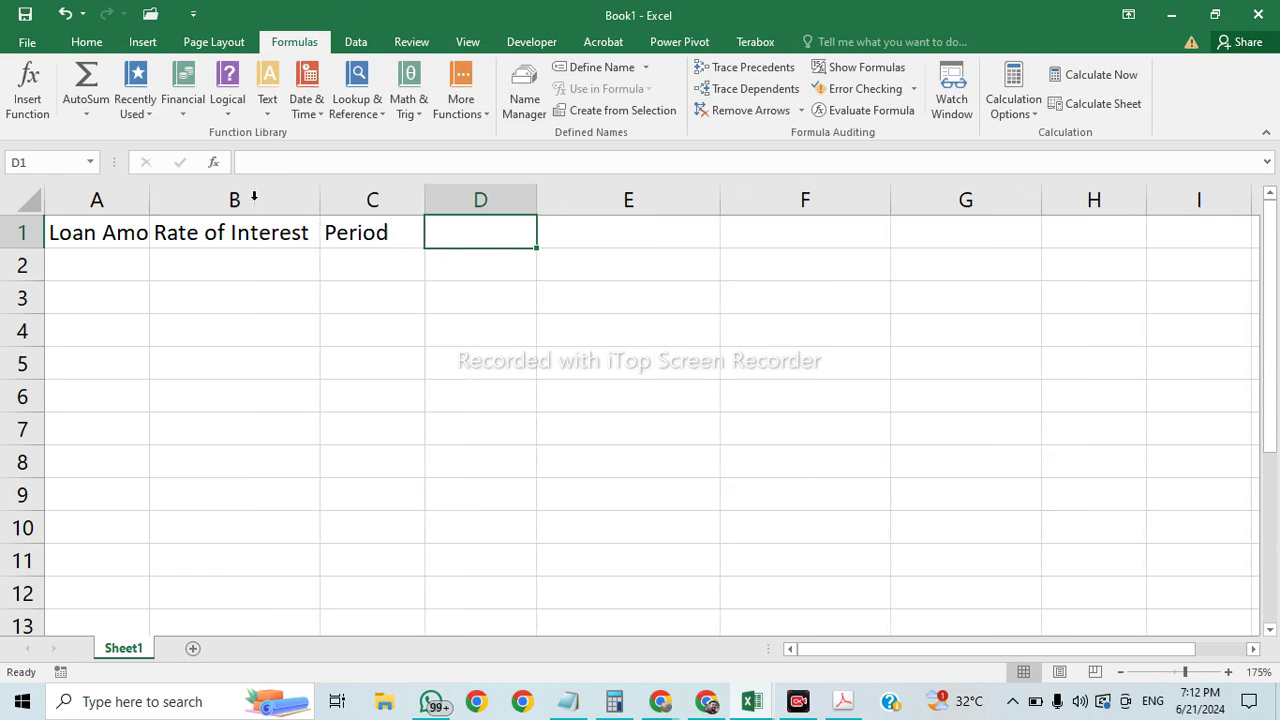
pyautogui.doubleClick(150, 199)
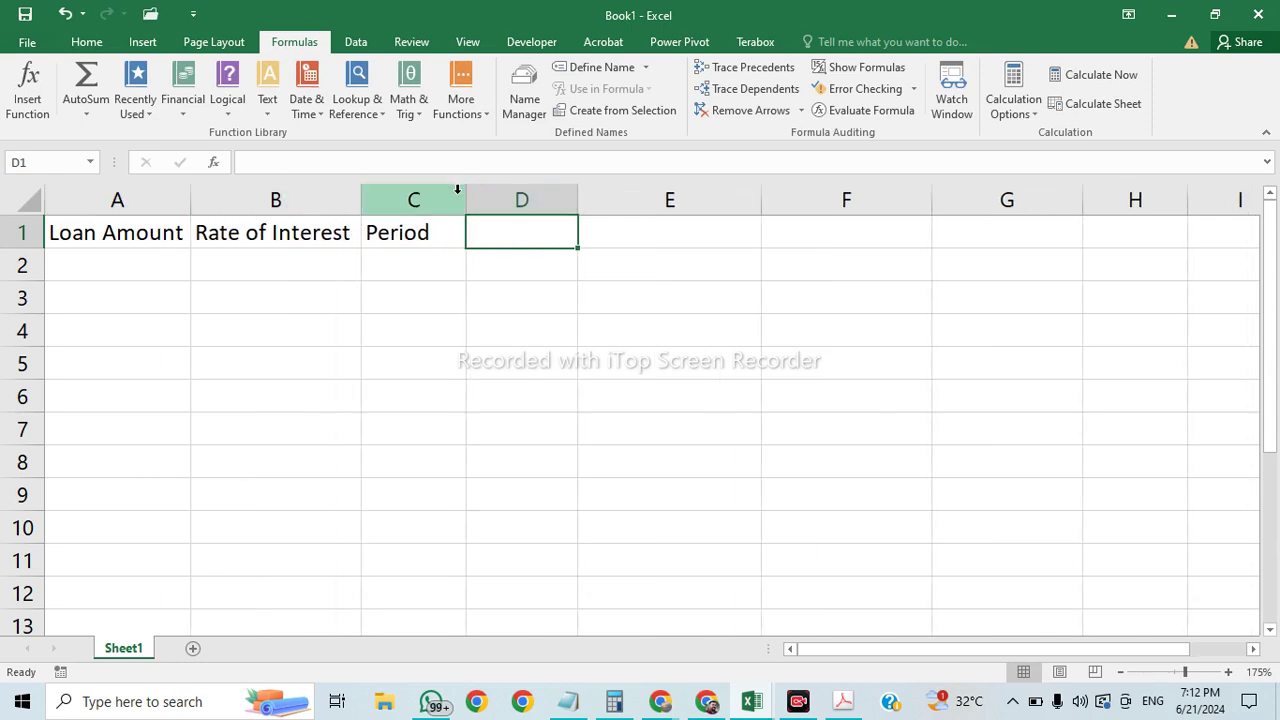
pyautogui.moveTo(466, 196); pyautogui.dragTo(484, 200)
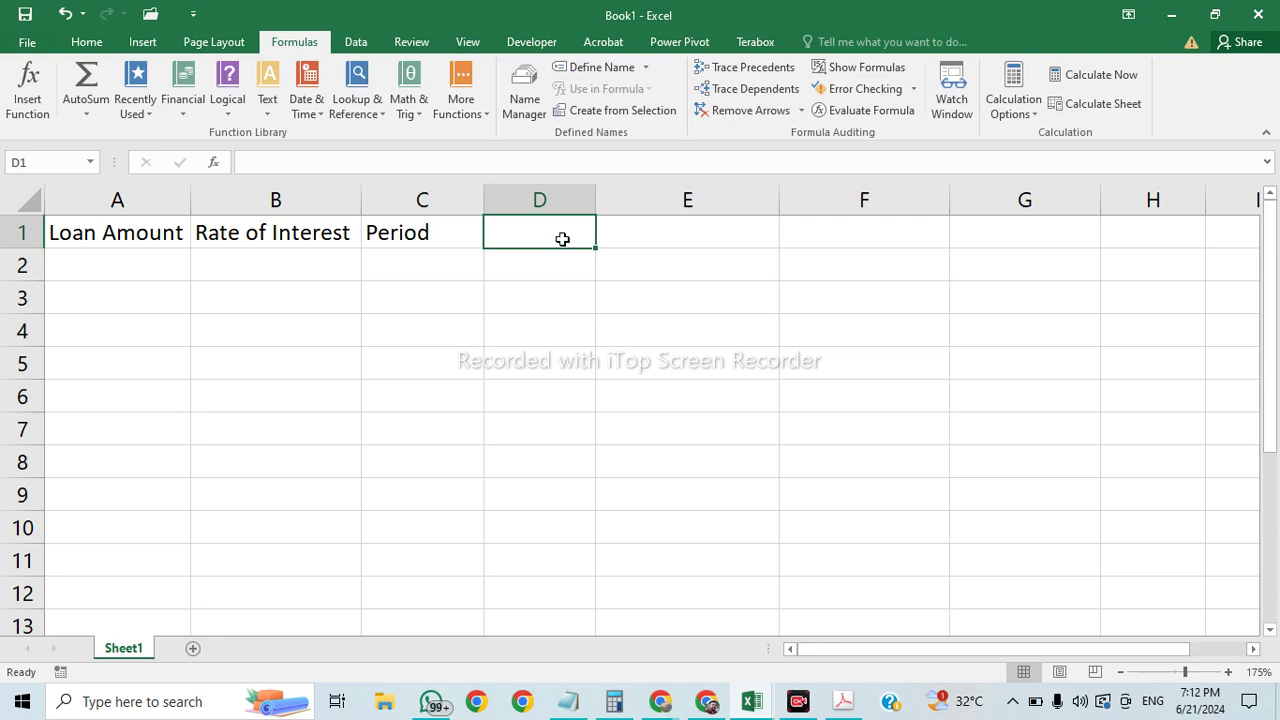
# Step: Enter the header "Loan EMI" in cell D1
pyautogui.write('EMI')
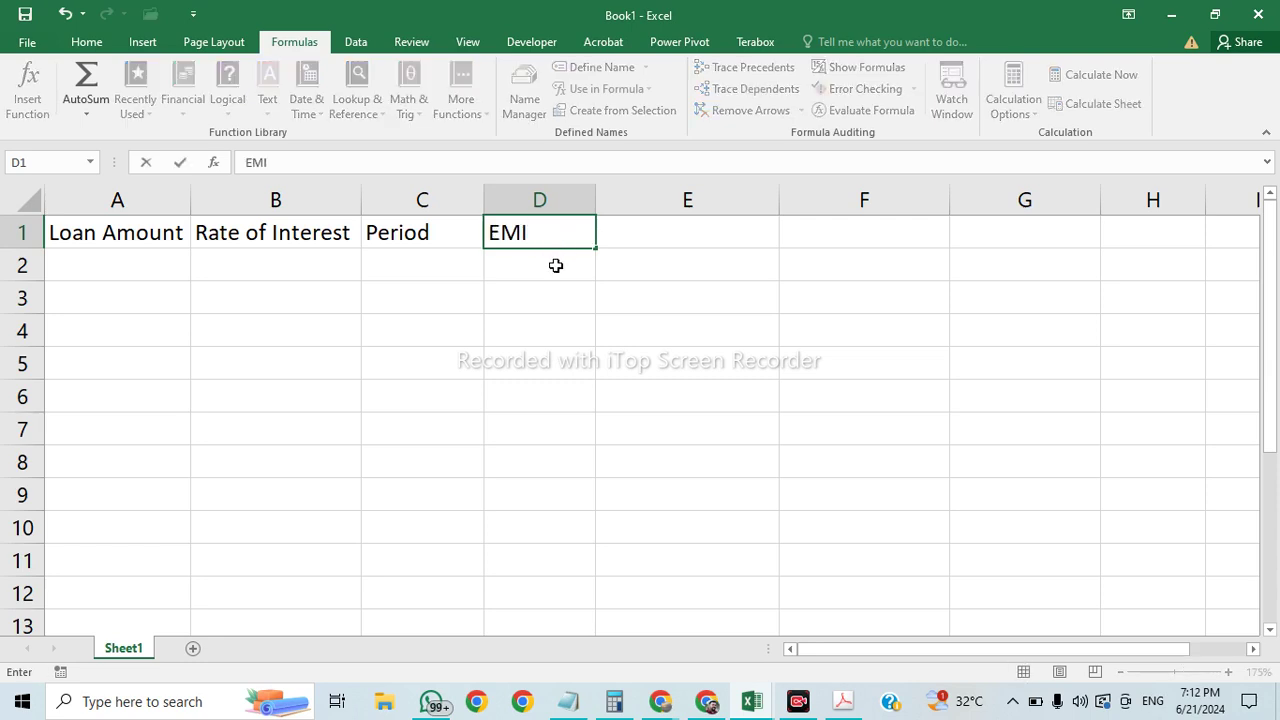
pyautogui.press('Left')
pyautogui.press('Left')
pyautogui.press('Right')
pyautogui.press('Right')
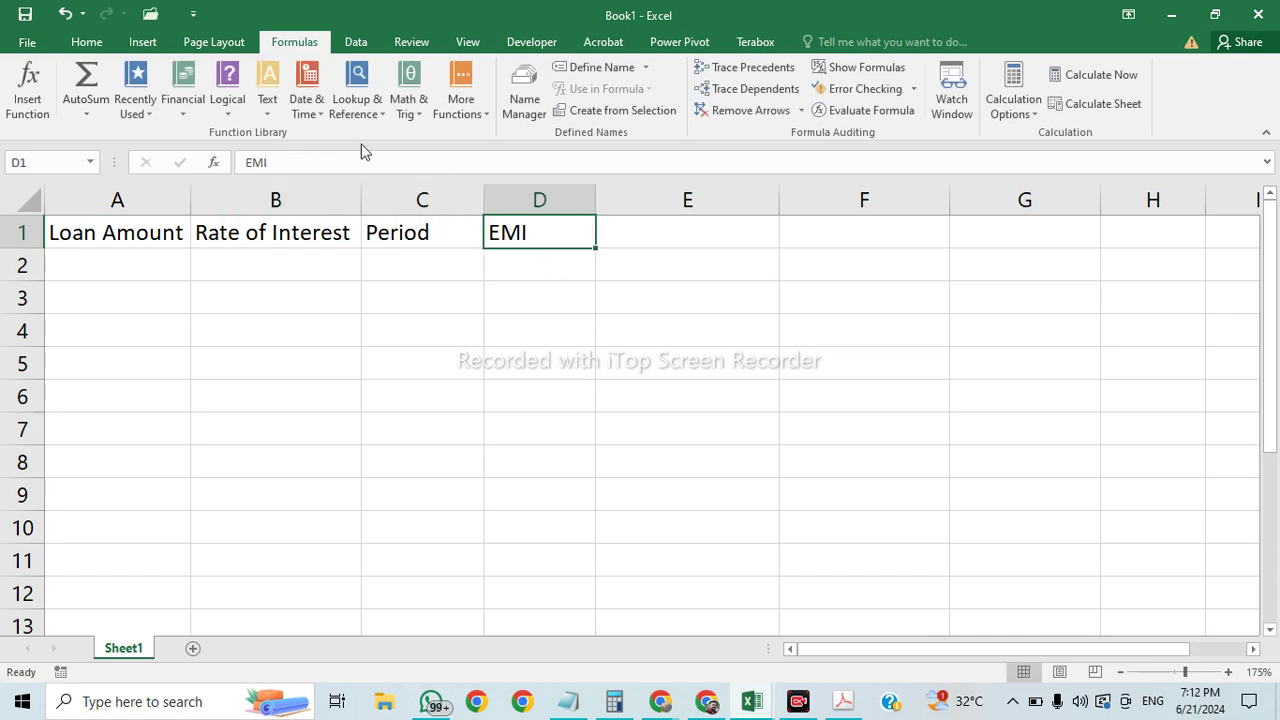
pyautogui.click(247, 162)
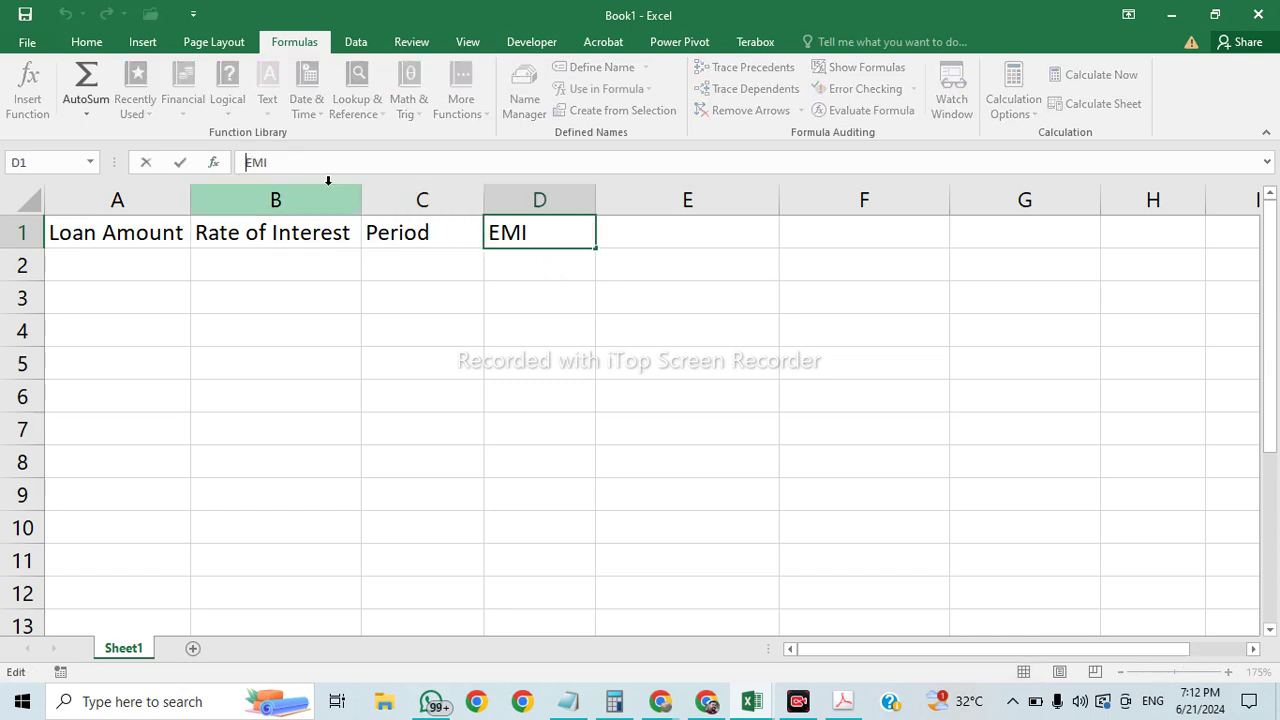
pyautogui.write('Loan')
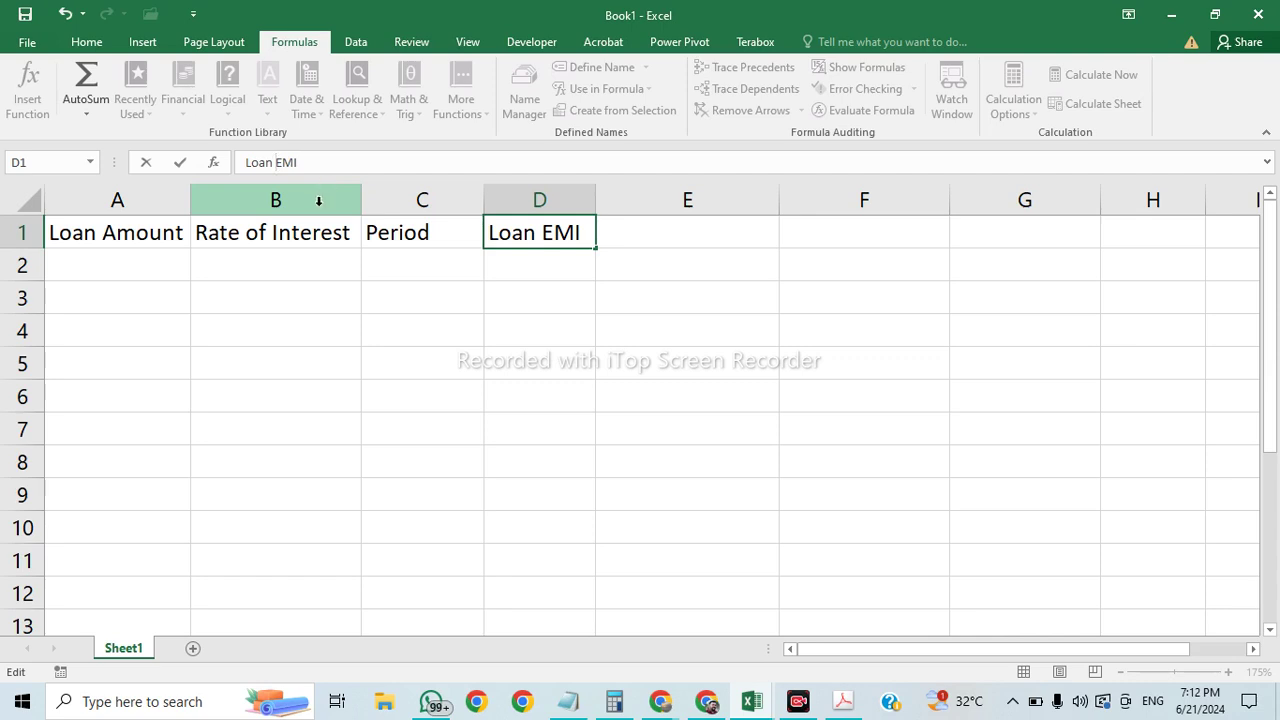
pyautogui.click(363, 366)
# Step: Widen column A, then enter 10000 as the loan amount in A2 and 7.5 as the rate of interest in B2
pyautogui.click(120, 261)
pyautogui.moveTo(199, 201); pyautogui.dragTo(225, 201)
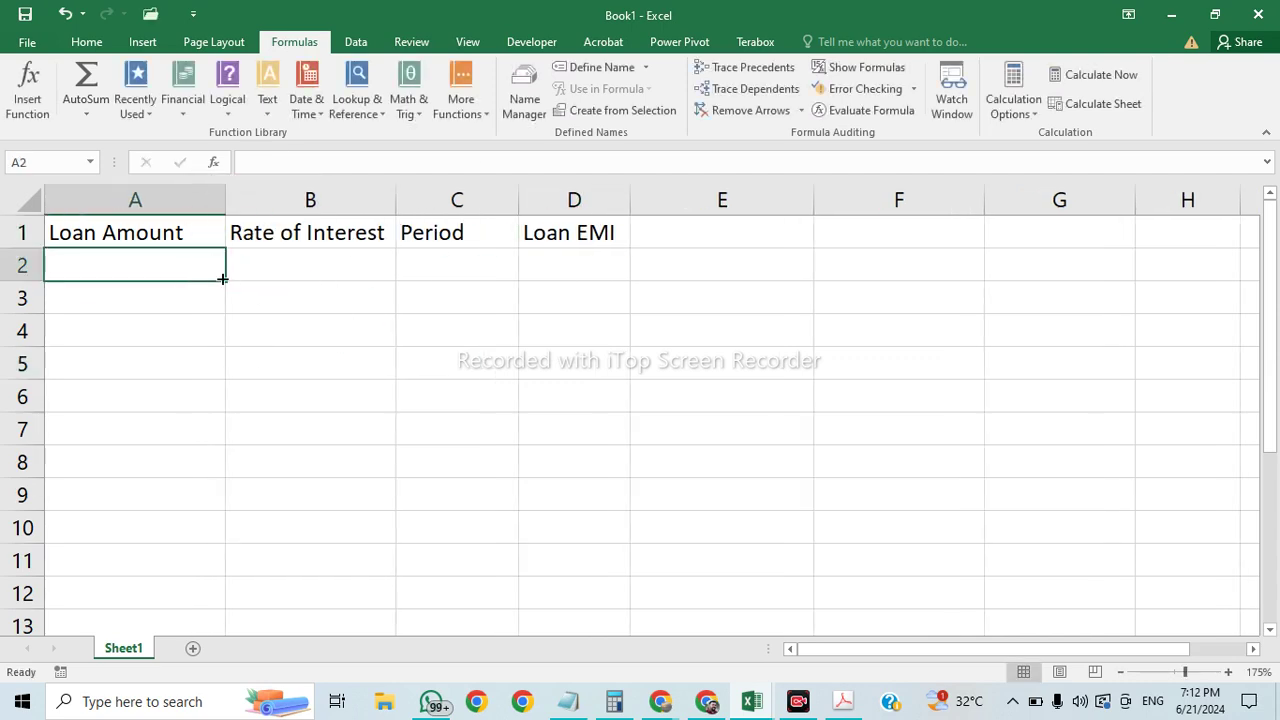
pyautogui.write('10000')
pyautogui.press('Tab')
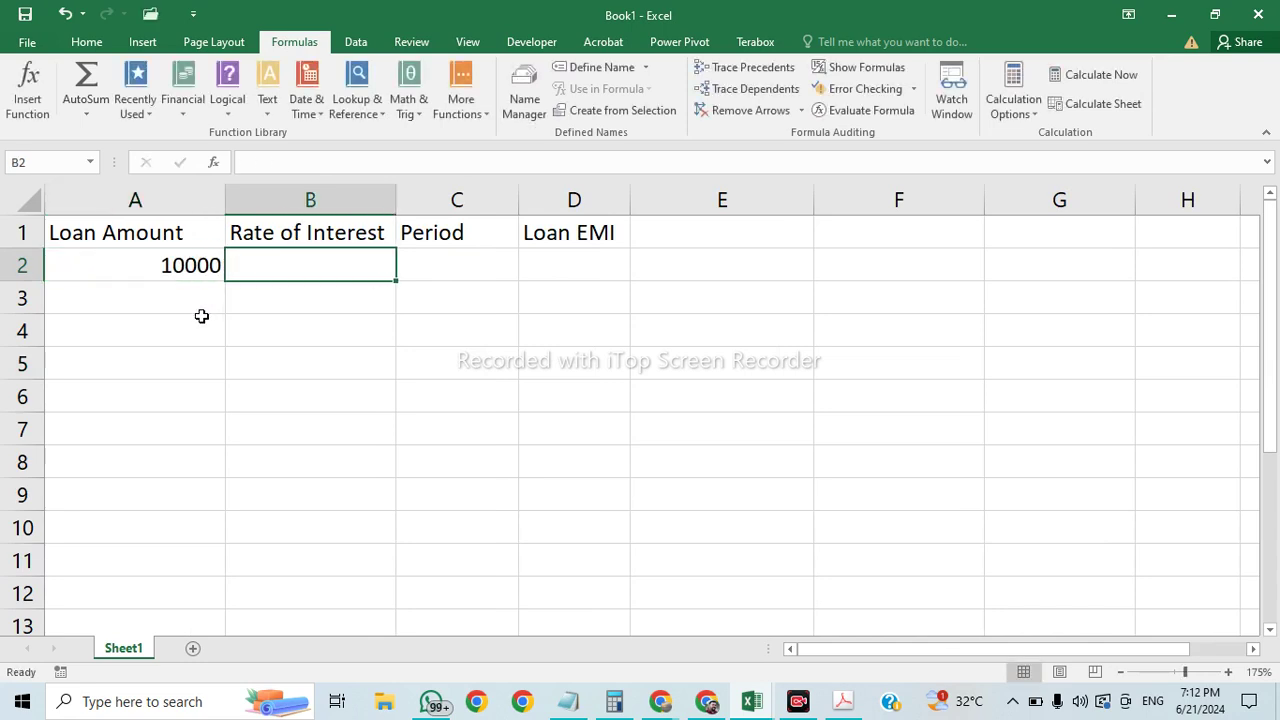
pyautogui.write('7.5')
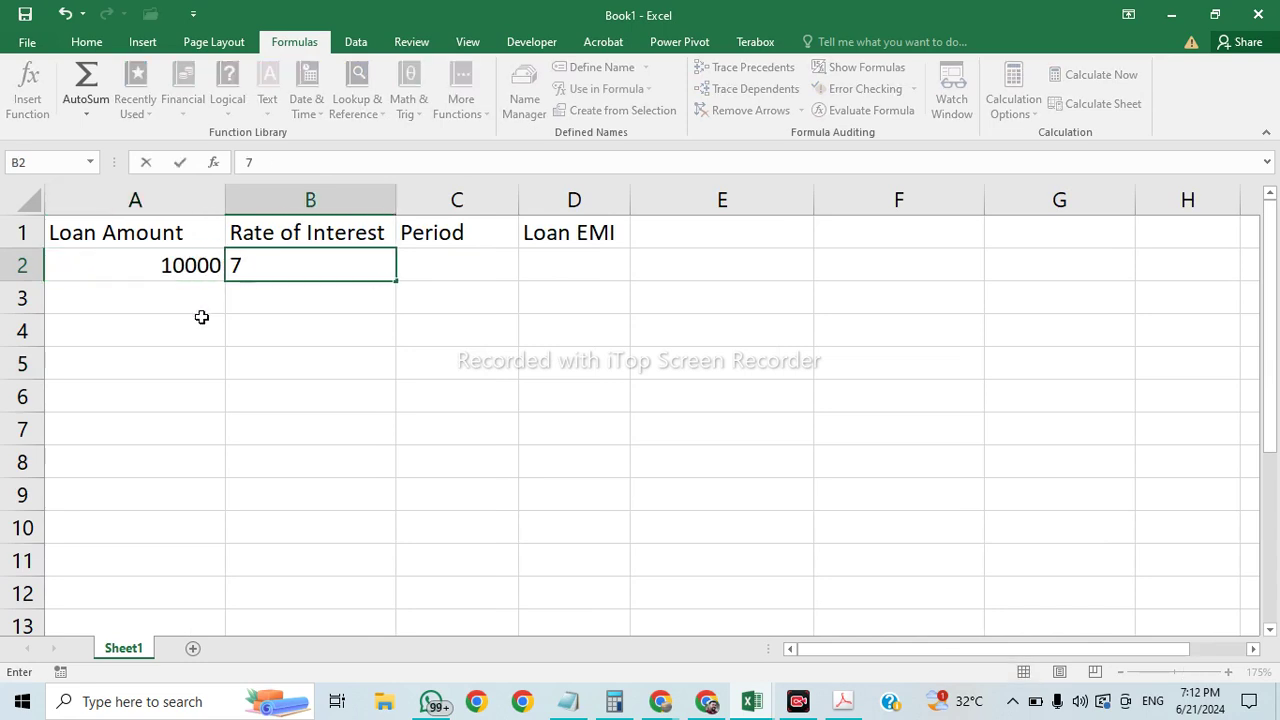
pyautogui.press('Tab')
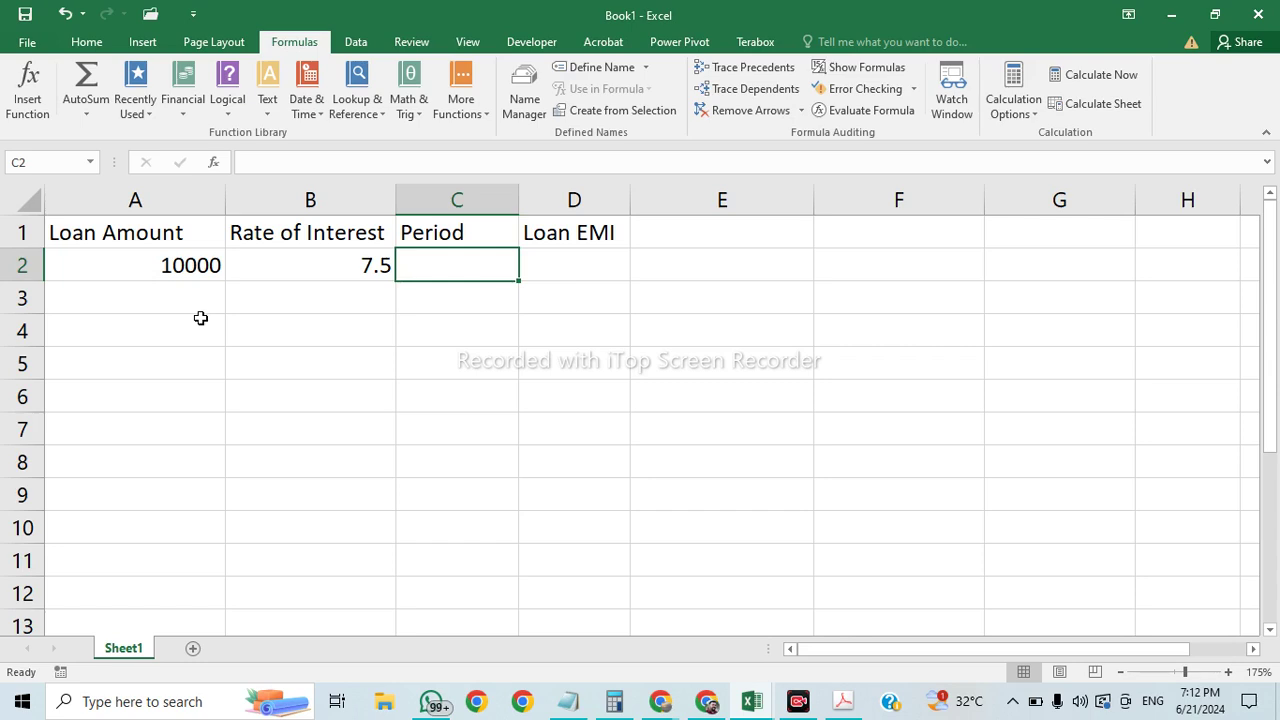
# Step: Correct the loan amount in A2 to 100000 and enter "4 years" as the period in C2
pyautogui.doubleClick(189, 265)
pyautogui.write('0')
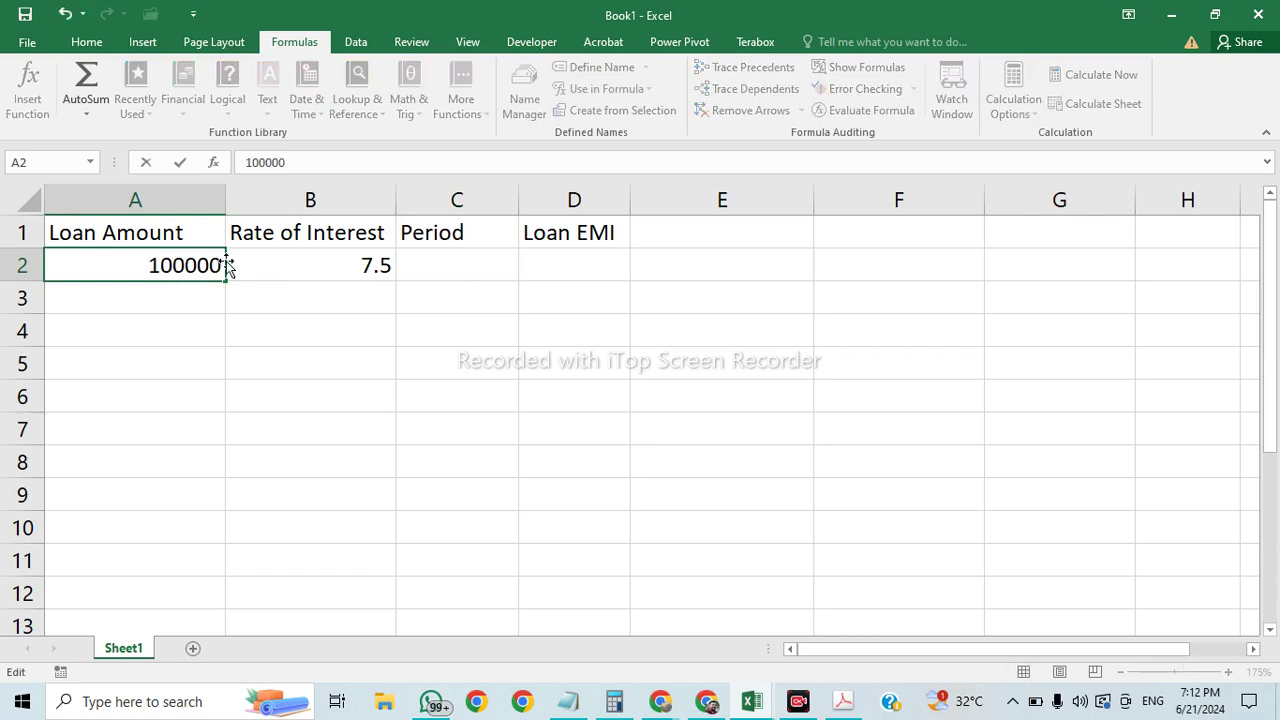
pyautogui.click(485, 274)
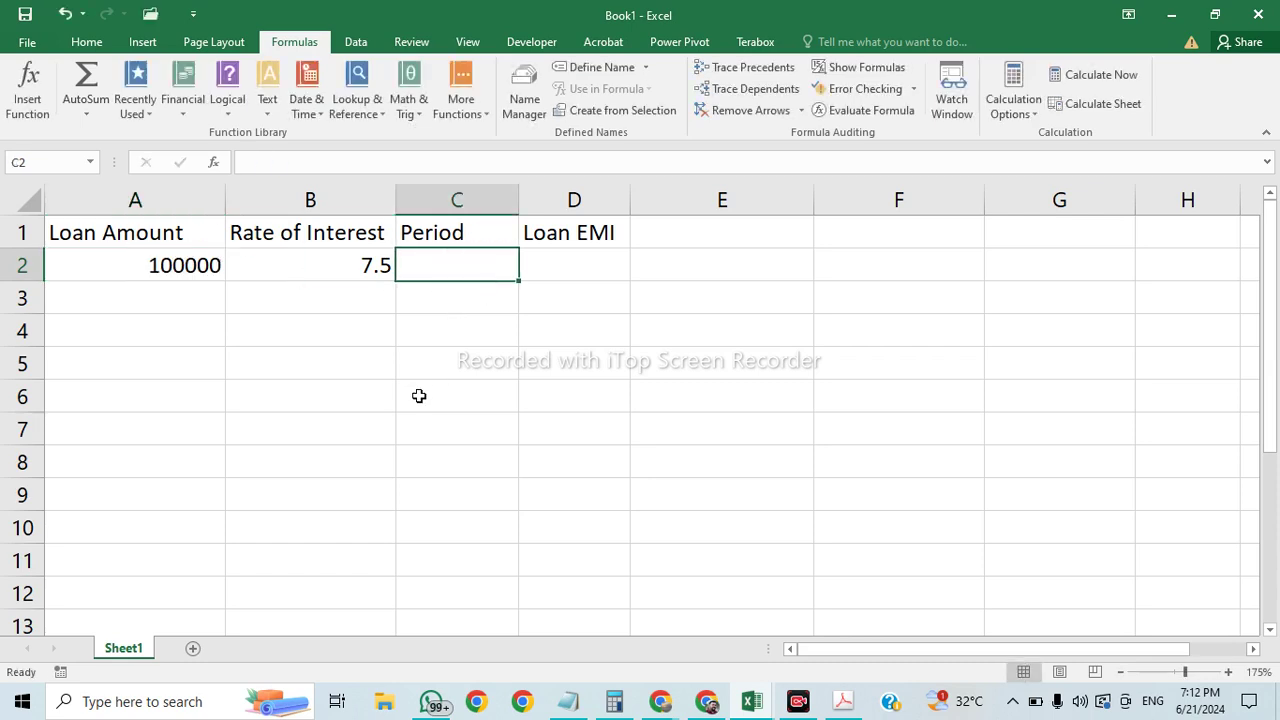
pyautogui.write('4')
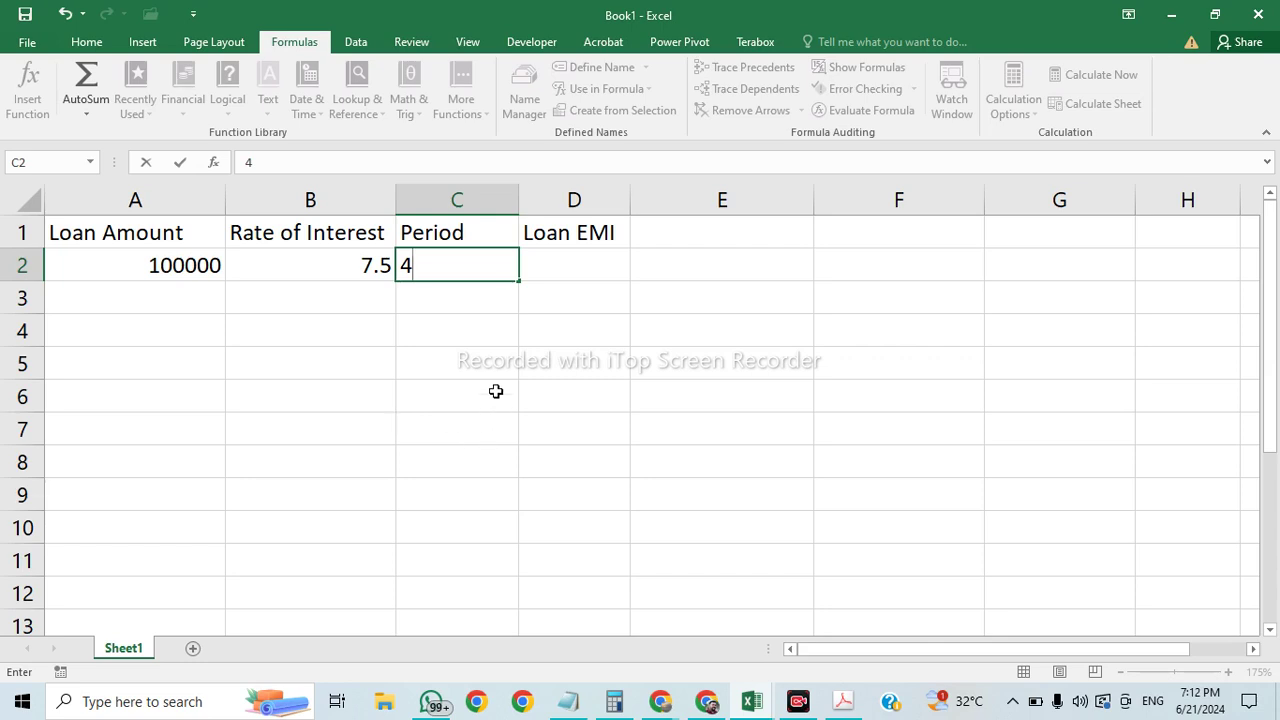
pyautogui.write(' years')
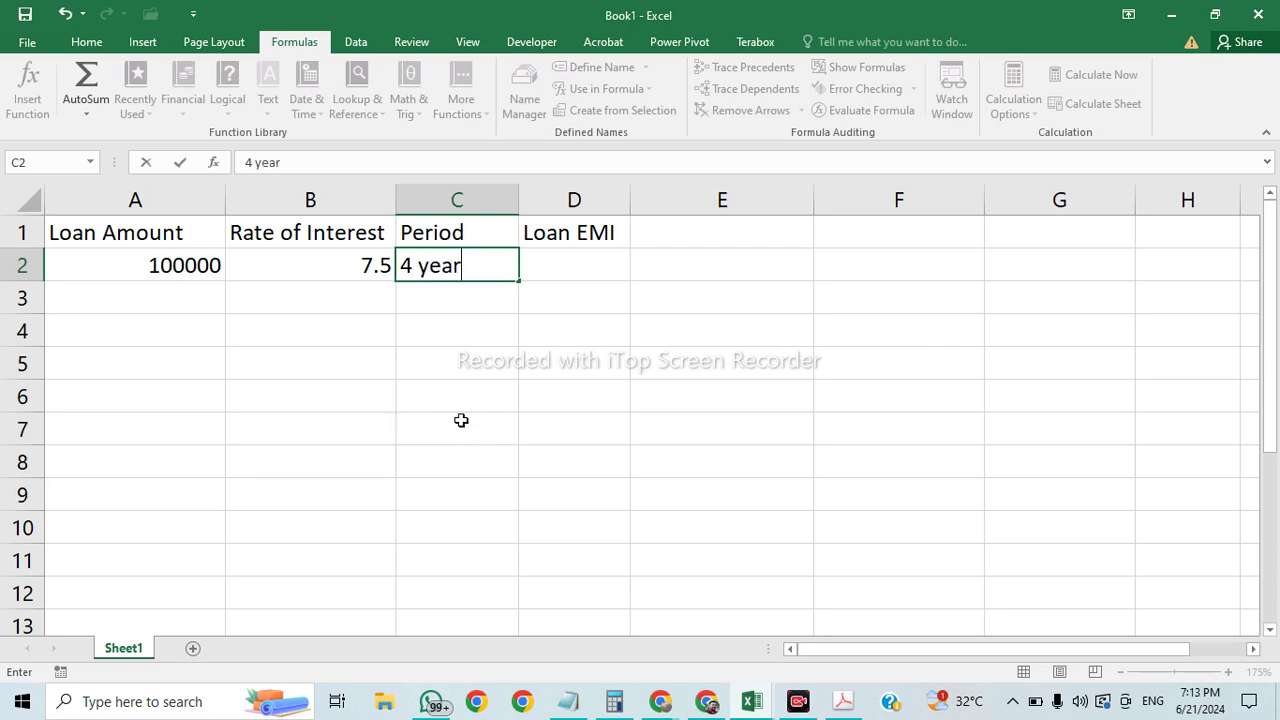
# Step: Complete the period entry in C2 as "4 years" and select the empty cell D2 under Loan EMI
pyautogui.press('Tab')
pyautogui.click(608, 464)
pyautogui.click(583, 264)
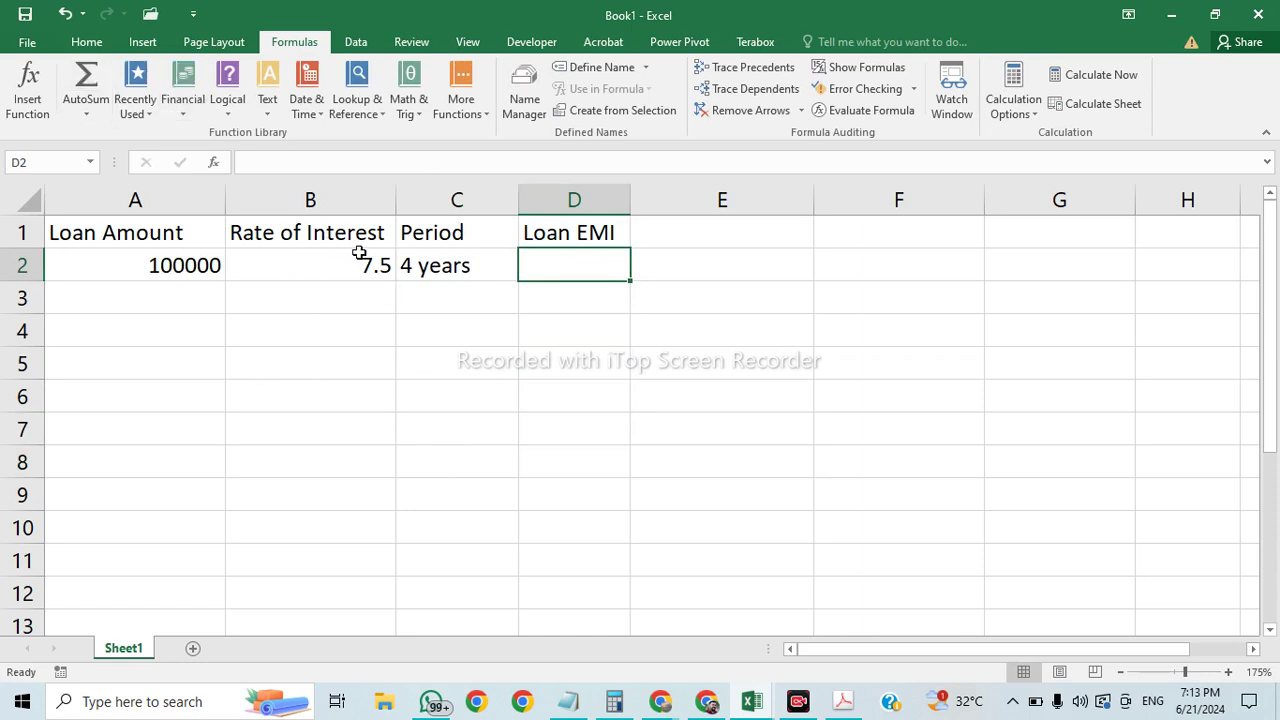
pyautogui.doubleClick(365, 232)
pyautogui.click(388, 237)
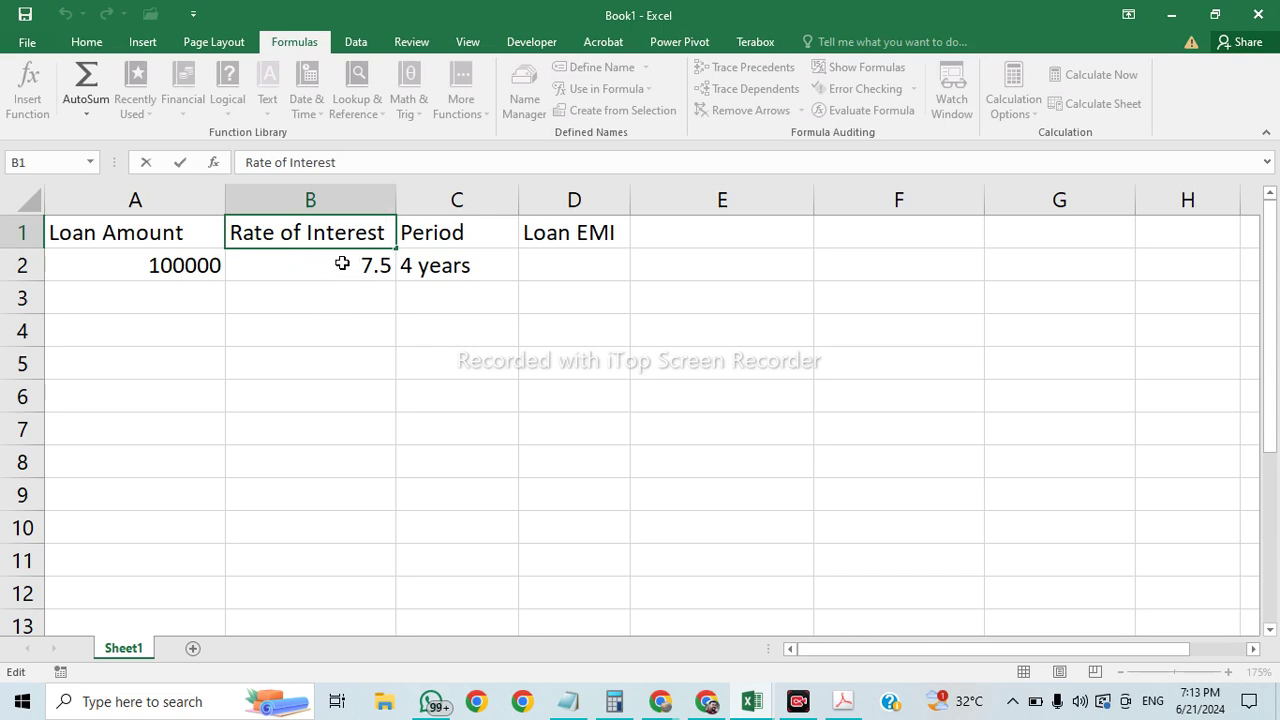
pyautogui.click(155, 264)
pyautogui.click(362, 264)
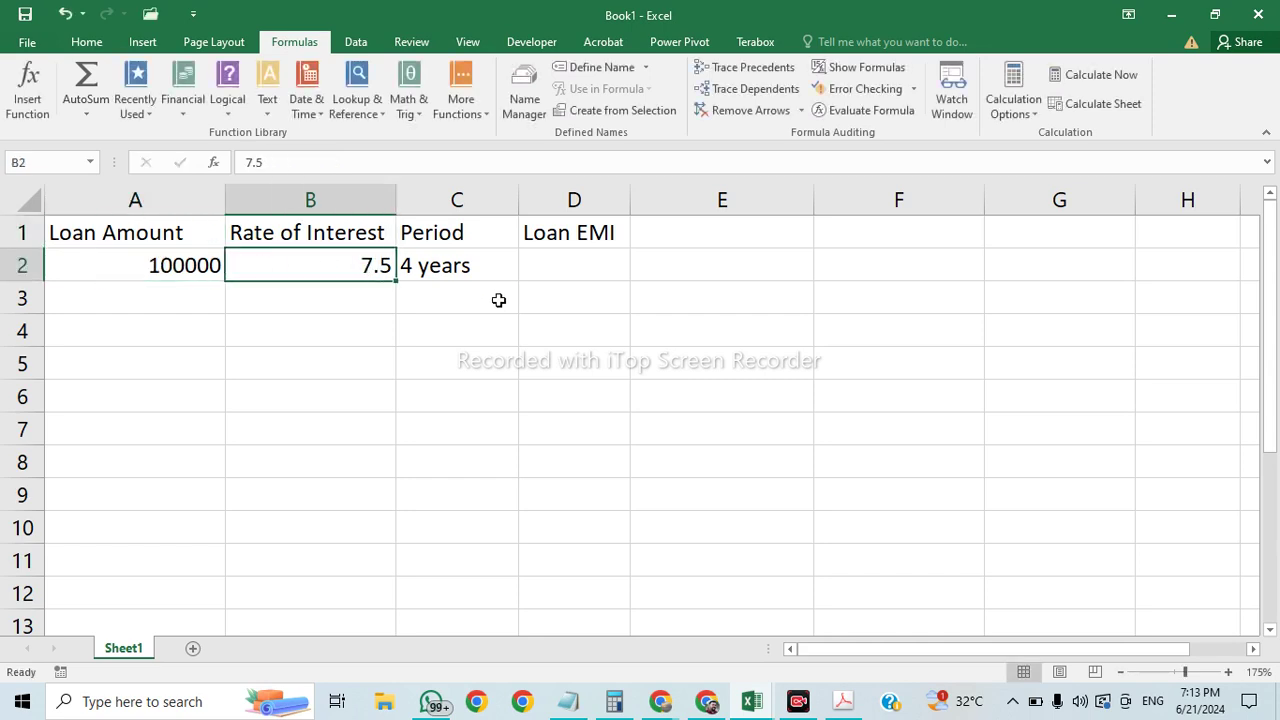
pyautogui.click(470, 274)
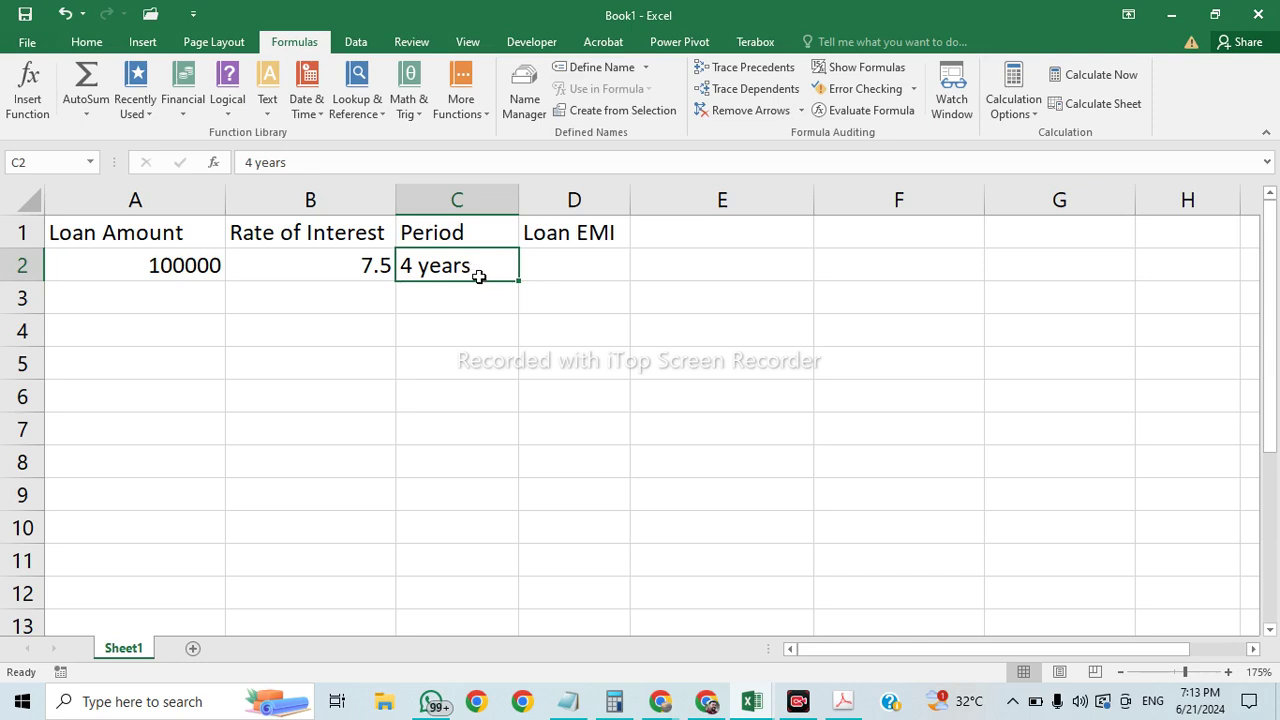
# Step: Try to build a PMT formula in D2 with B2/12 as the rate and C2 as the number of payments
pyautogui.click(566, 269)
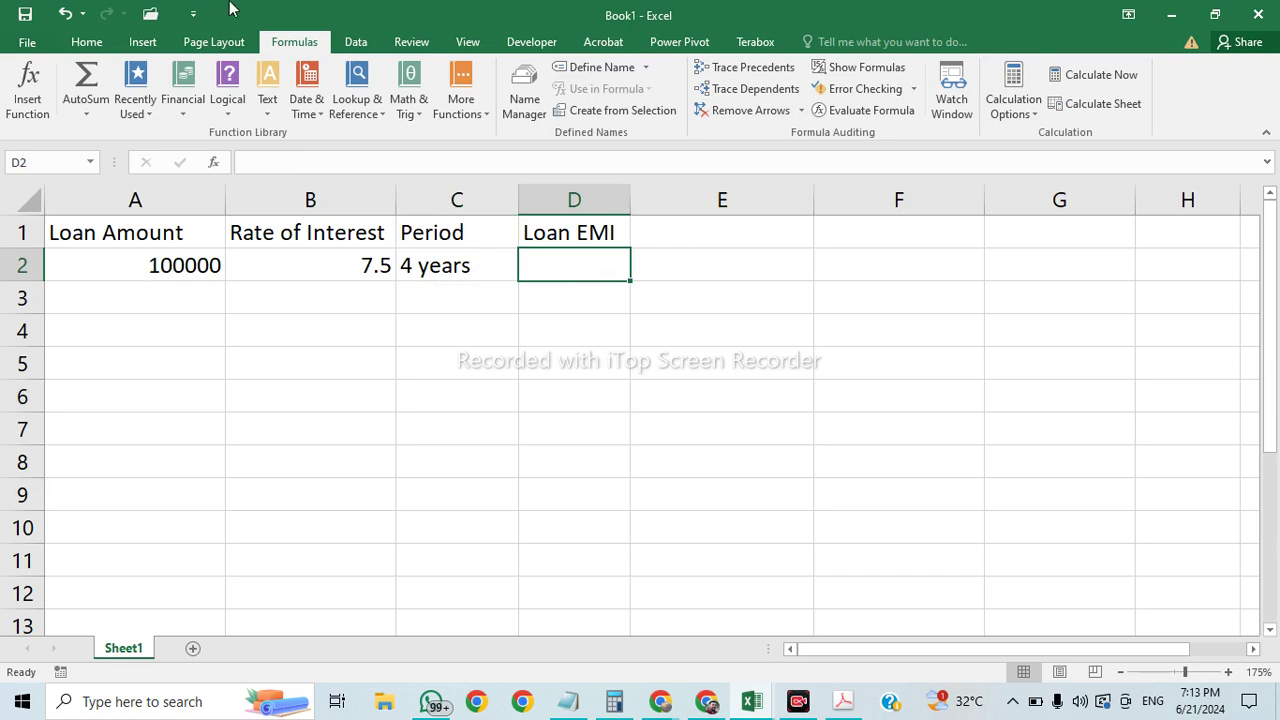
pyautogui.click(193, 112)
pyautogui.scroll(-7, 252, 300)
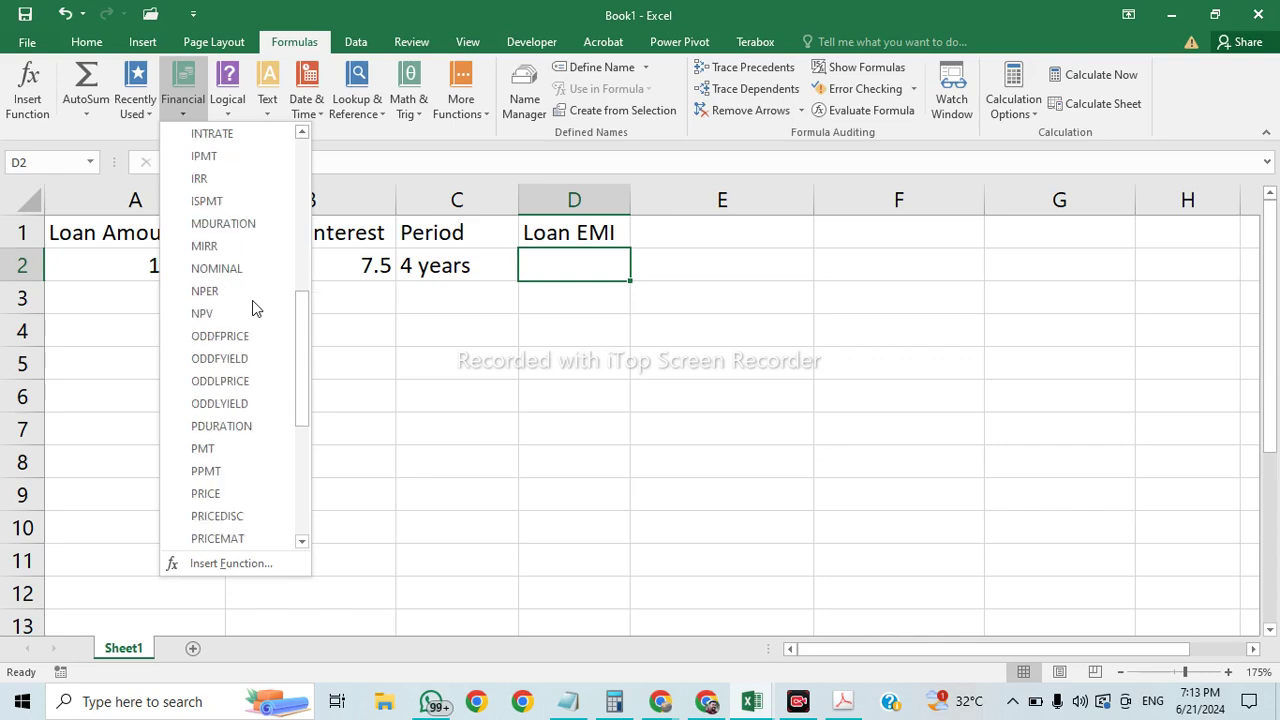
pyautogui.scroll(-4, 252, 300)
pyautogui.scroll(2, 252, 303)
pyautogui.click(245, 307)
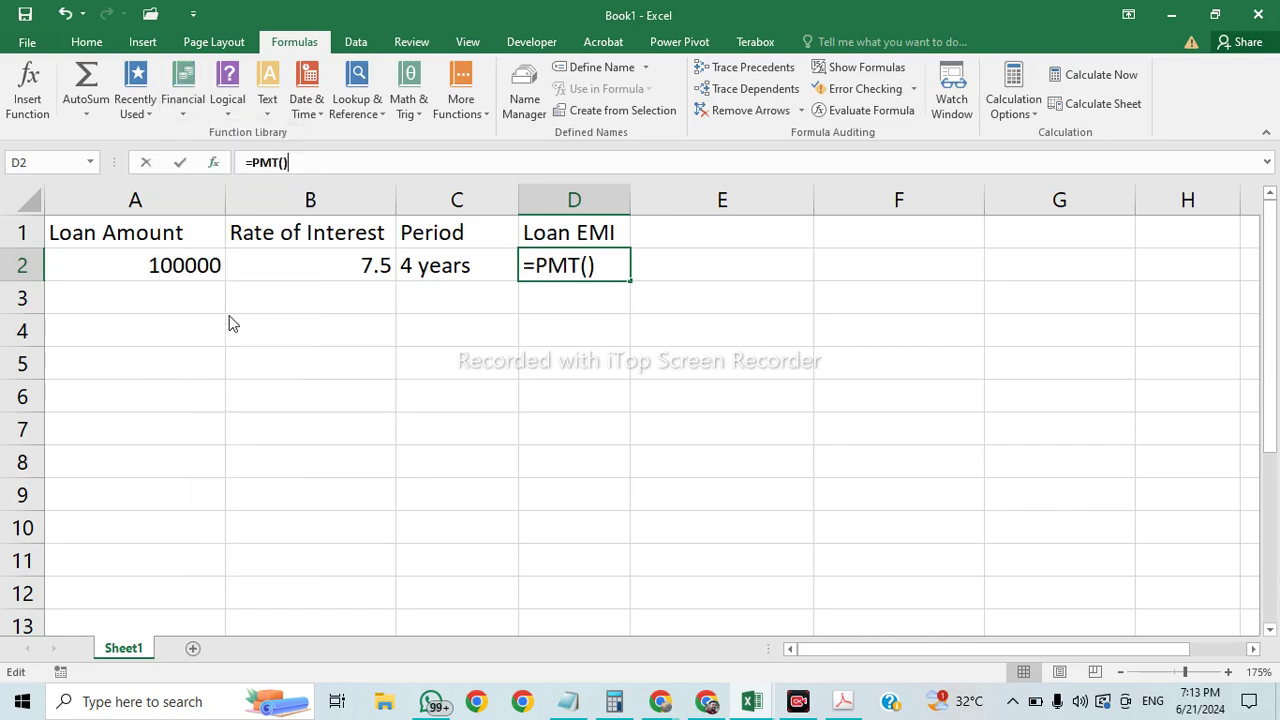
pyautogui.moveTo(280, 65); pyautogui.dragTo(828, 127)
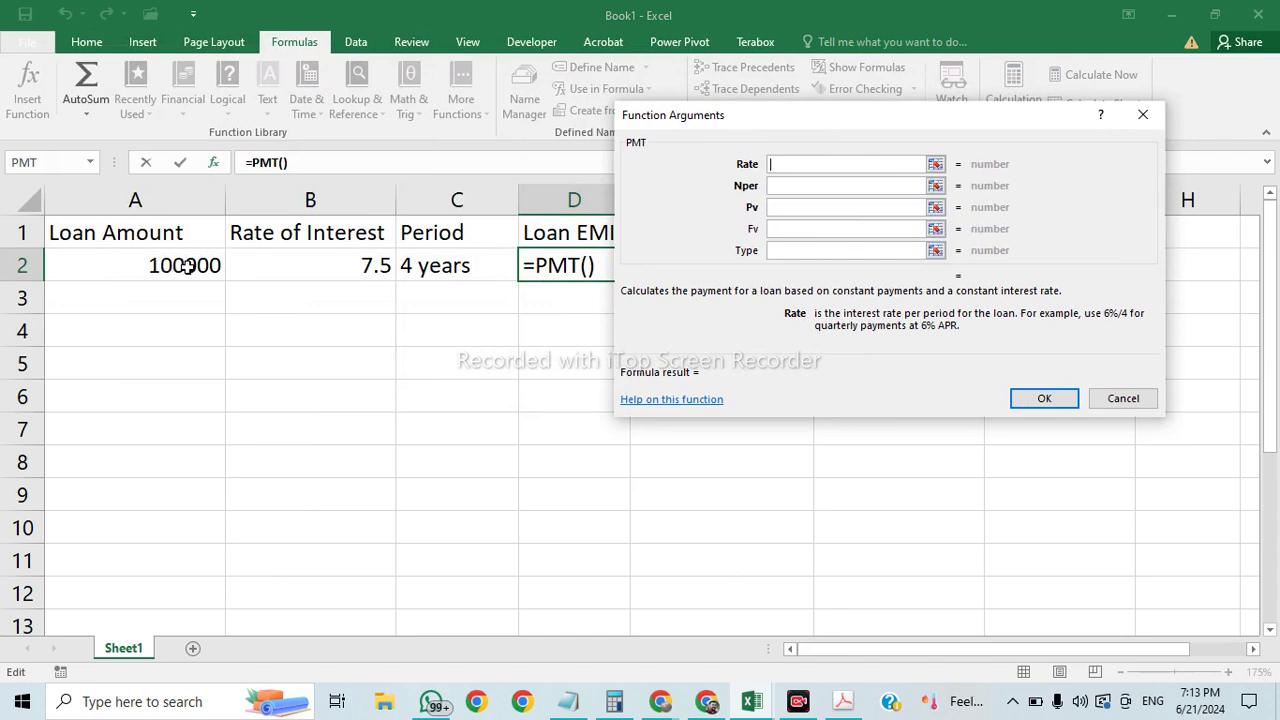
pyautogui.click(345, 267)
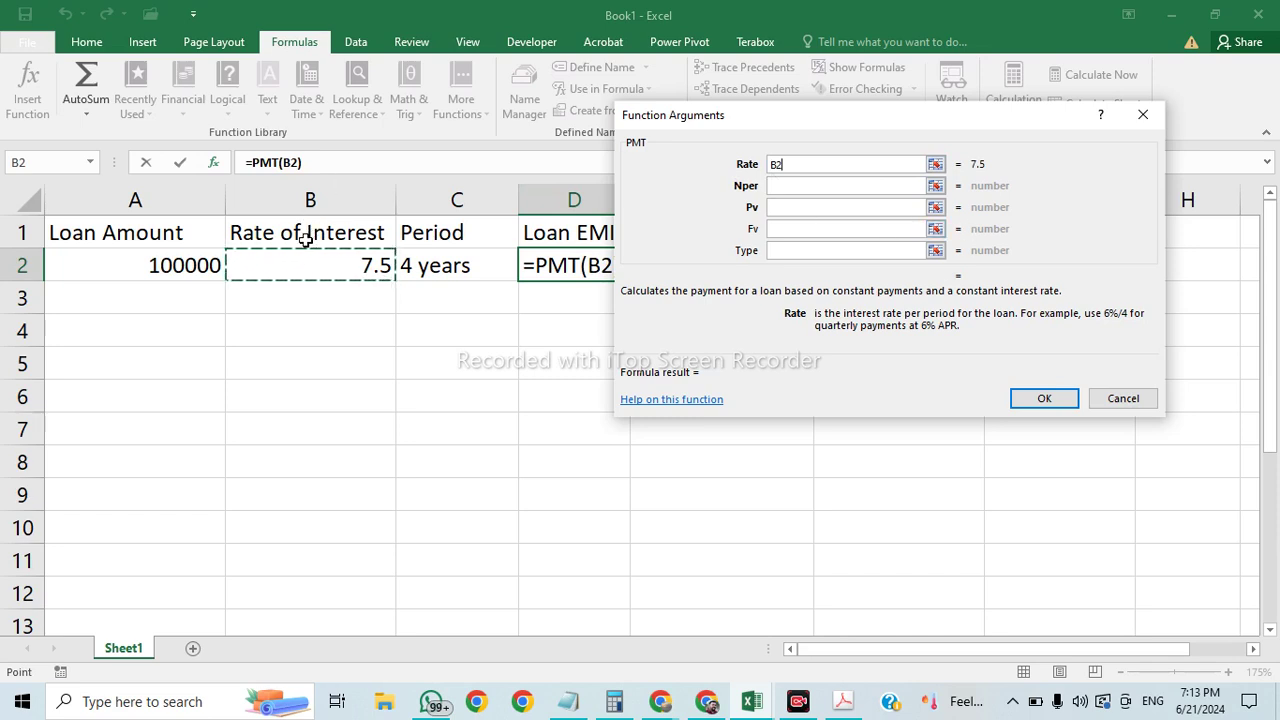
pyautogui.write('/12')
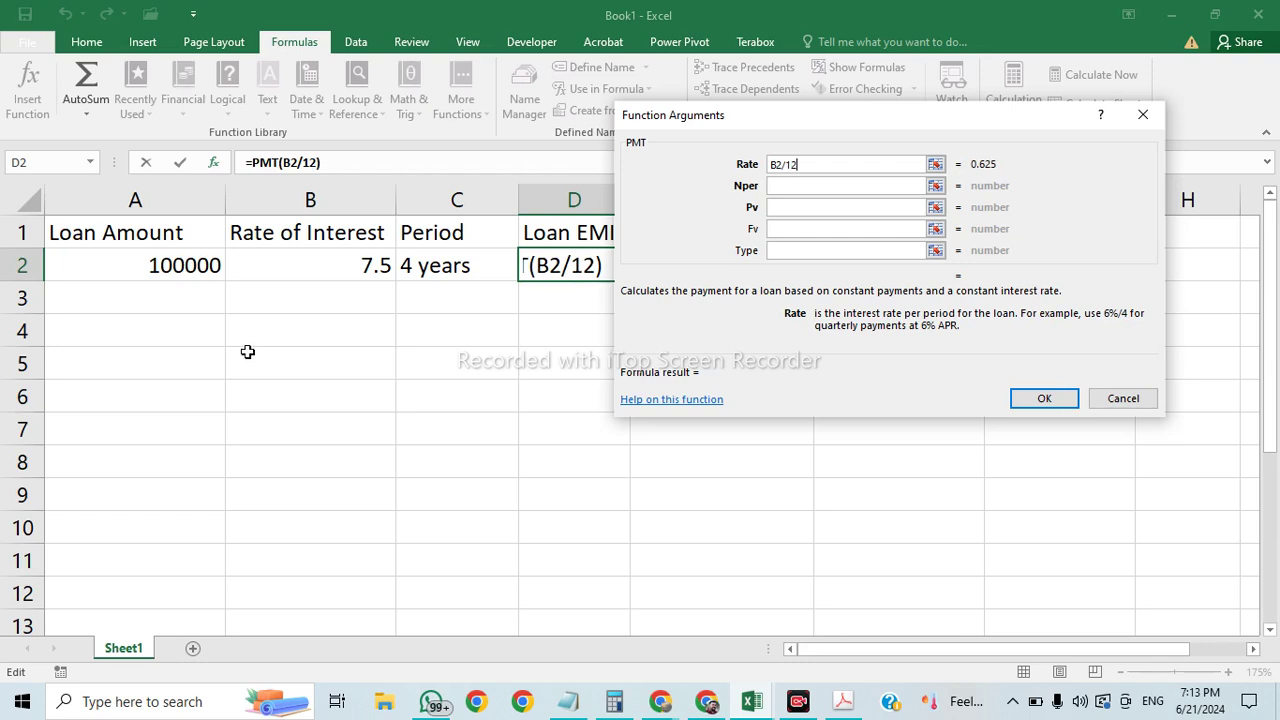
pyautogui.moveTo(849, 116); pyautogui.dragTo(898, 168)
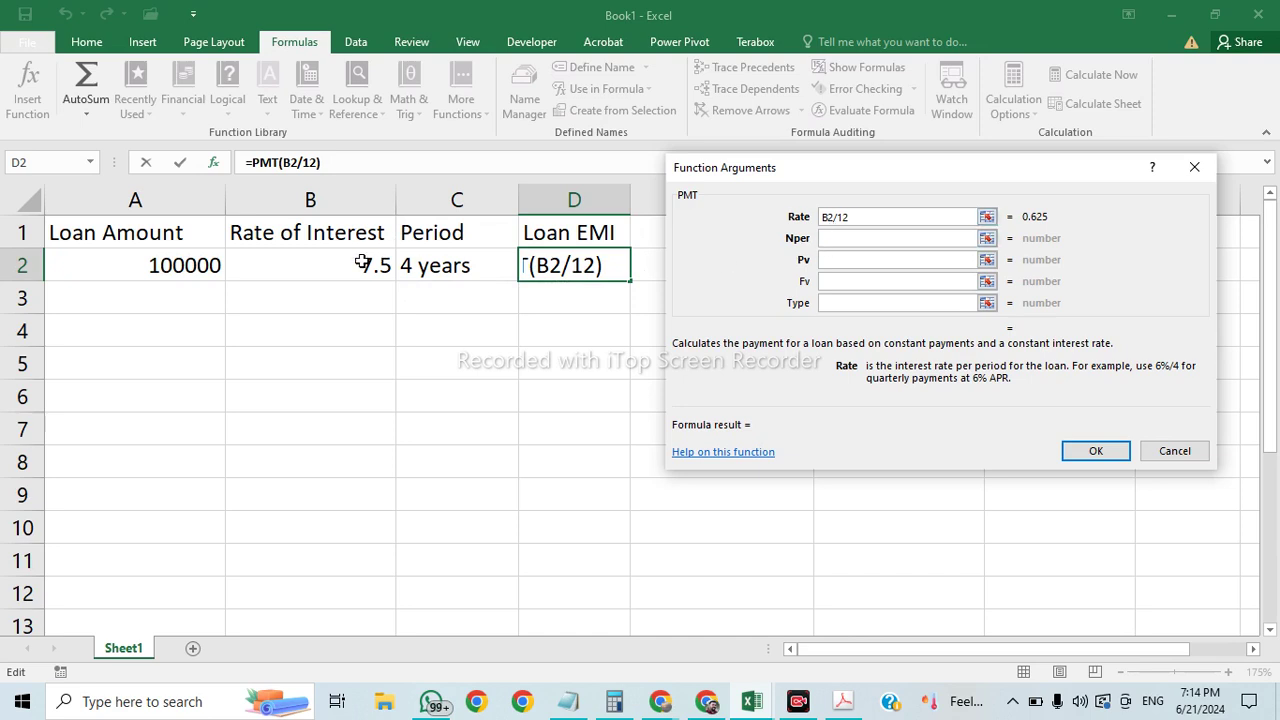
pyautogui.click(838, 237)
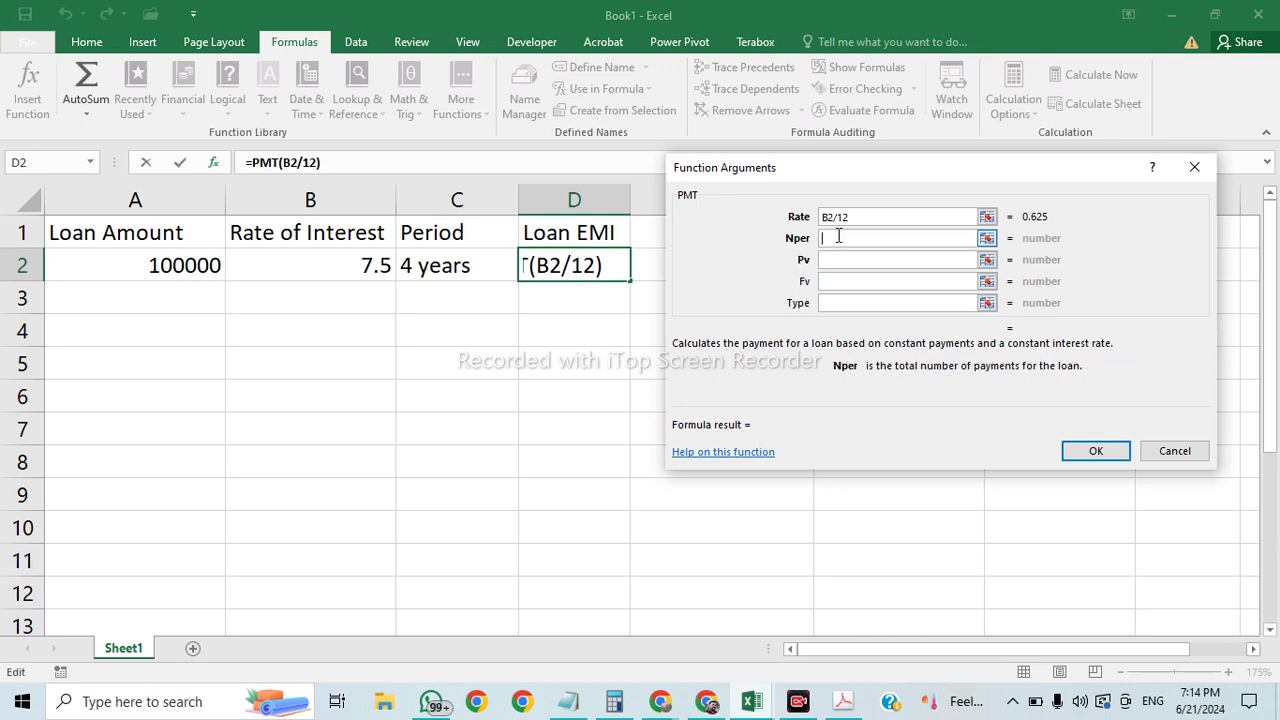
pyautogui.click(452, 268)
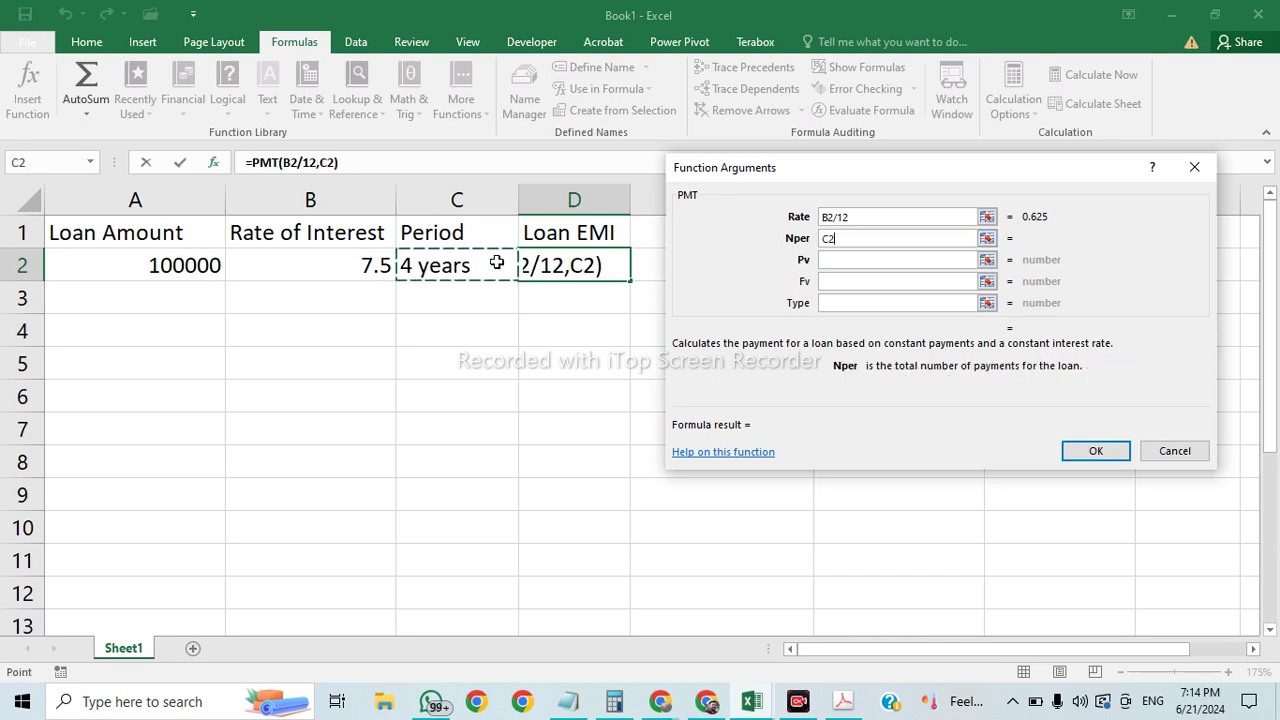
pyautogui.press('Escape')
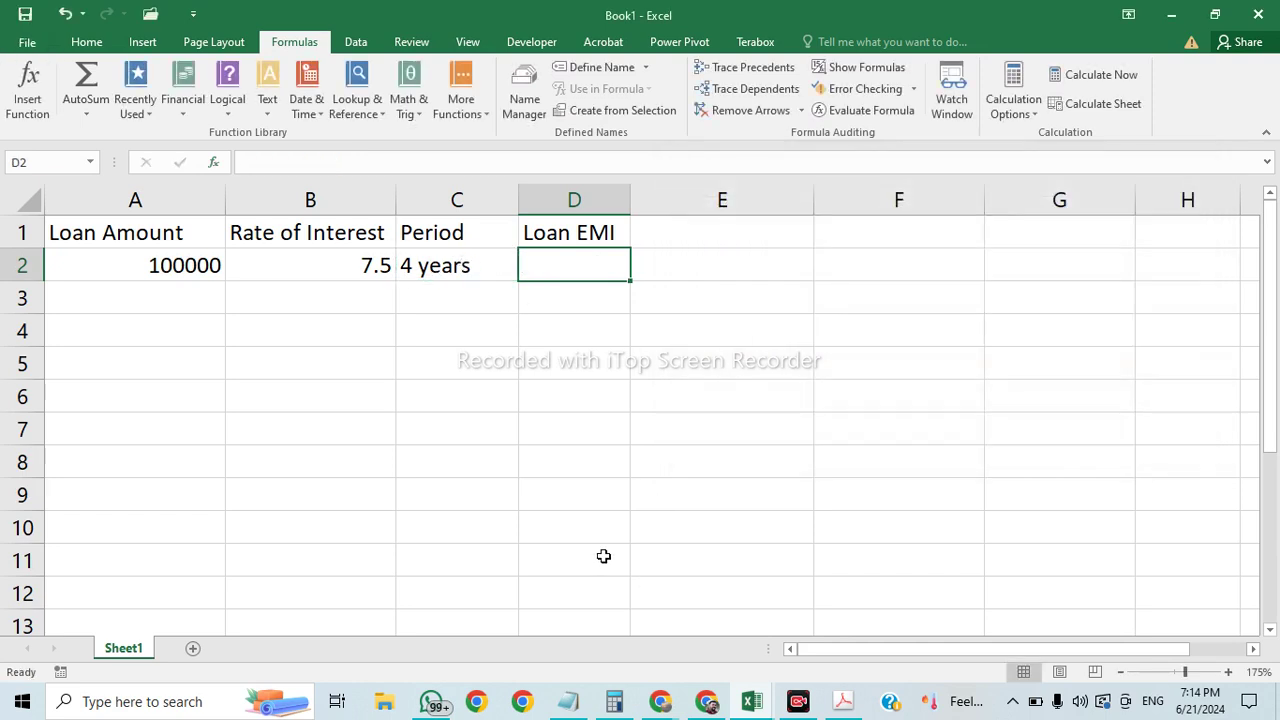
pyautogui.click(185, 96)
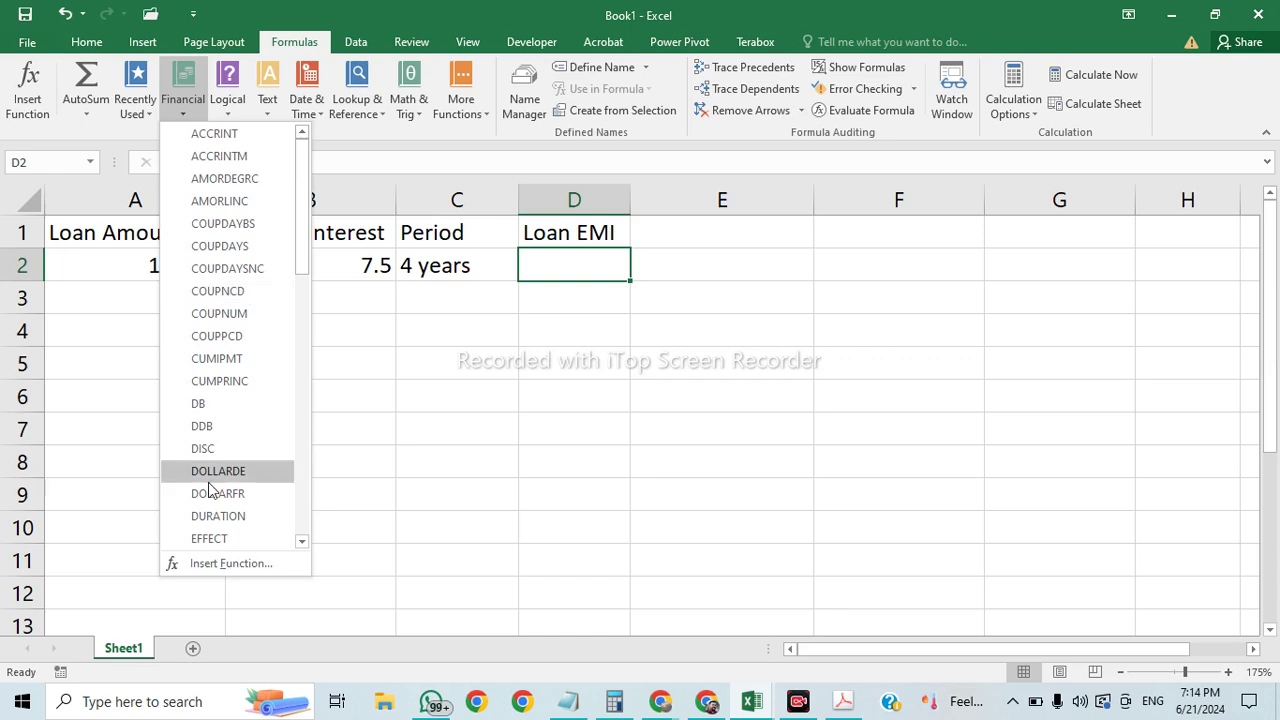
pyautogui.scroll(-5, 212, 470)
pyautogui.scroll(-3, 236, 305)
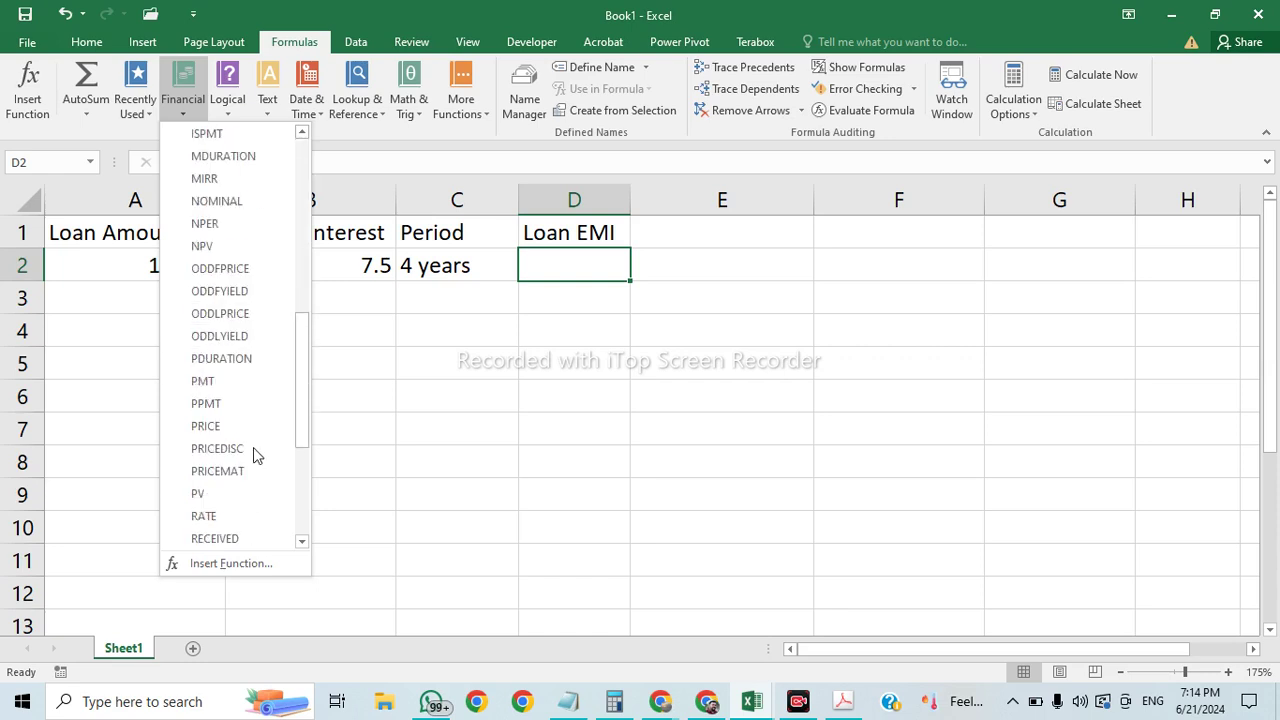
pyautogui.click(226, 376)
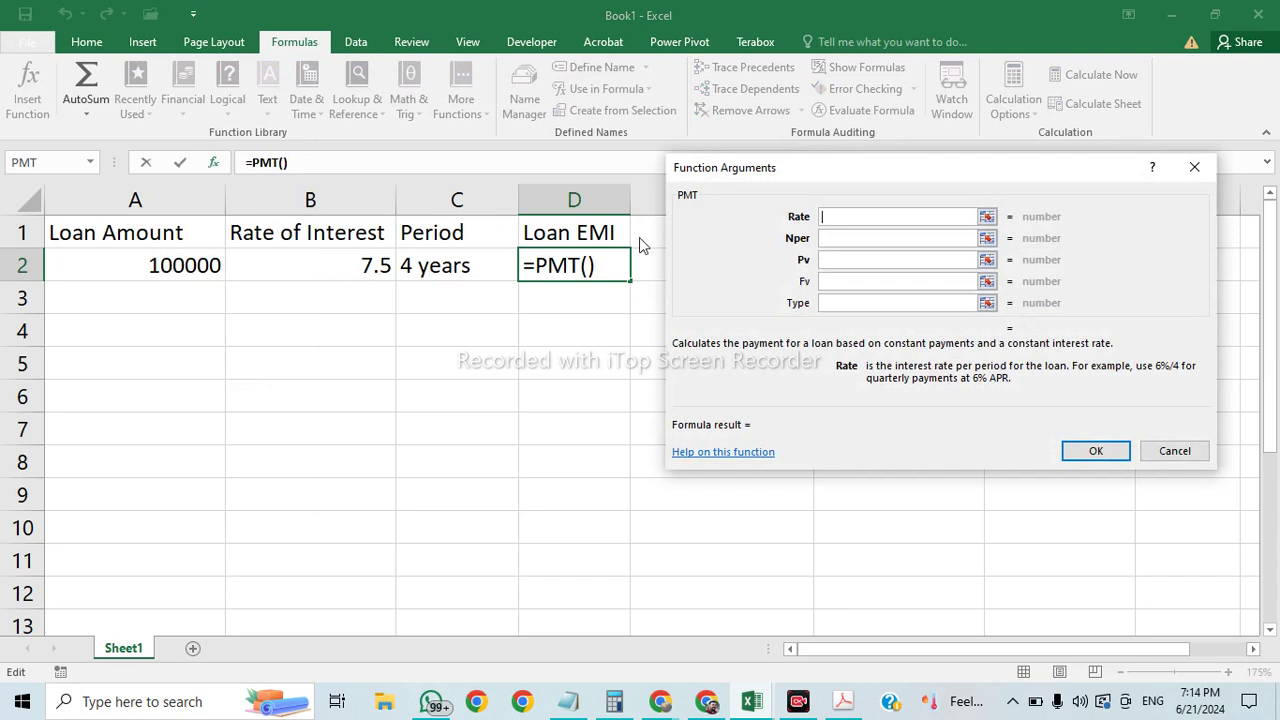
pyautogui.click(350, 266)
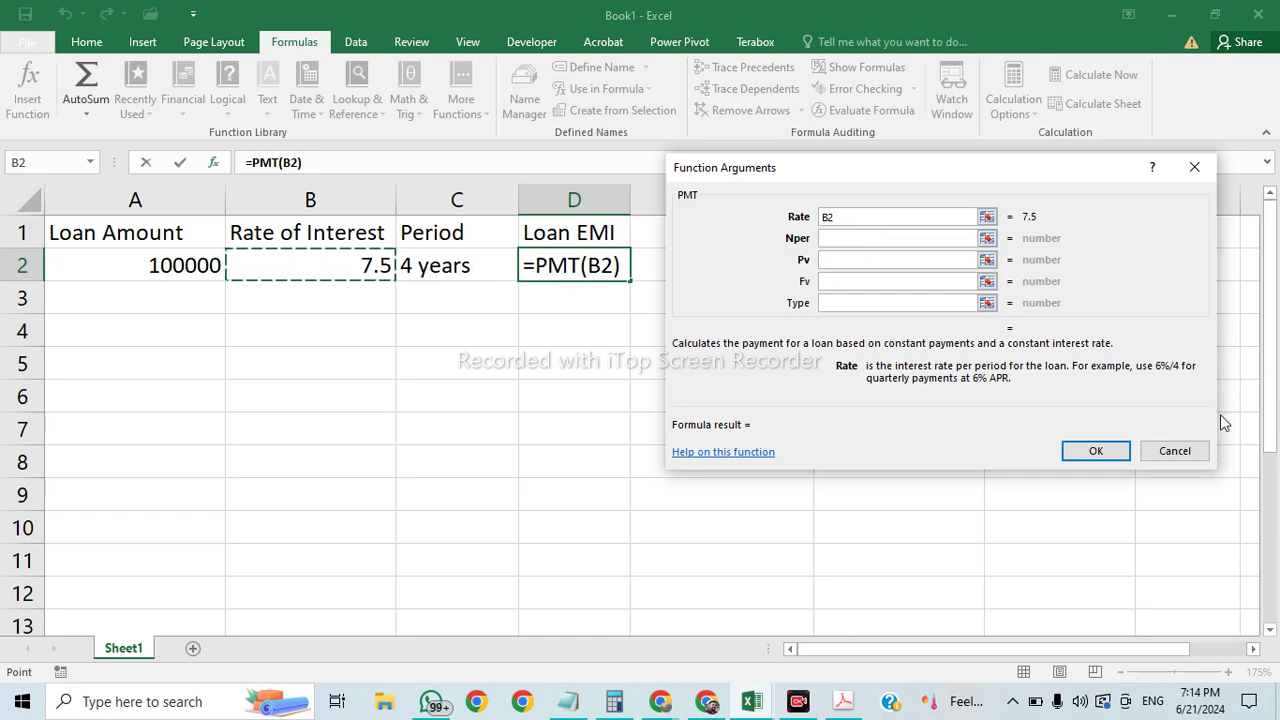
pyautogui.click(1185, 455)
# Step: Remove the word "years" from the period in C2 so the cell holds only the number 4
pyautogui.click(475, 263)
pyautogui.doubleClick(475, 263)
pyautogui.moveTo(472, 265); pyautogui.dragTo(418, 265)
pyautogui.press('BackSpace')
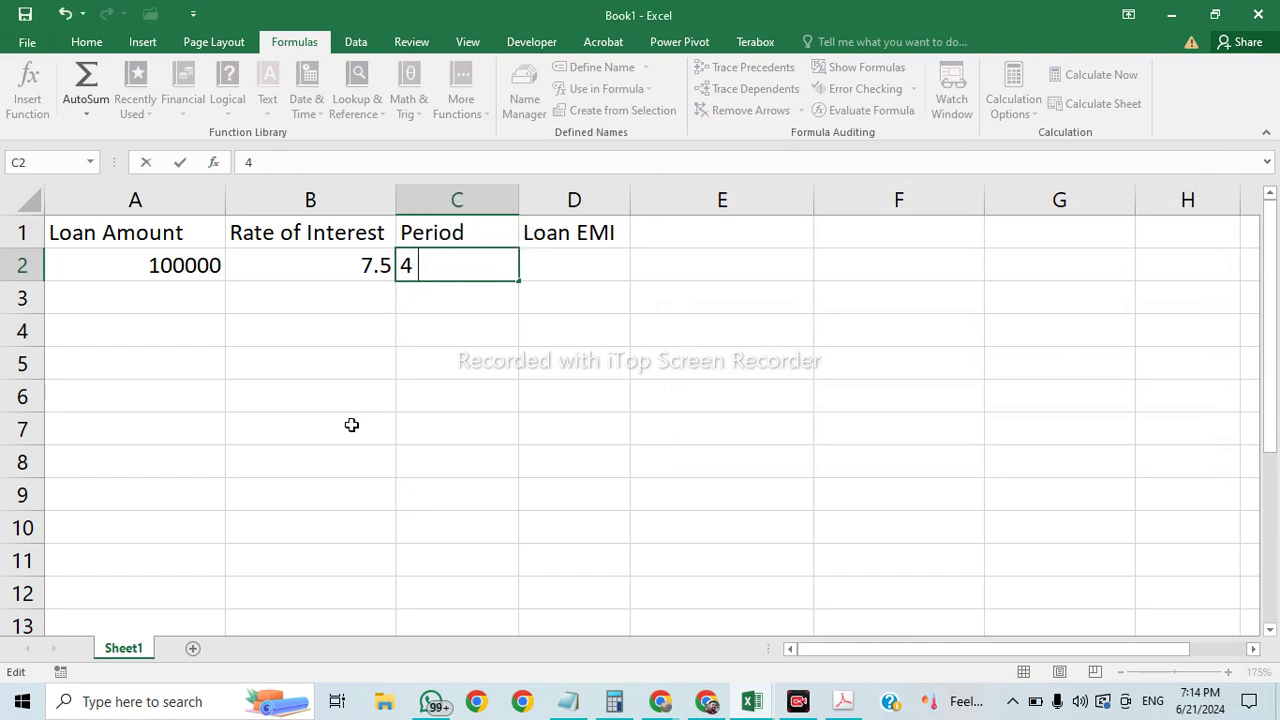
# Step: Change the heading in C1 to "Period - years" and auto-fit the width of column C
pyautogui.doubleClick(494, 232)
pyautogui.write('- years')
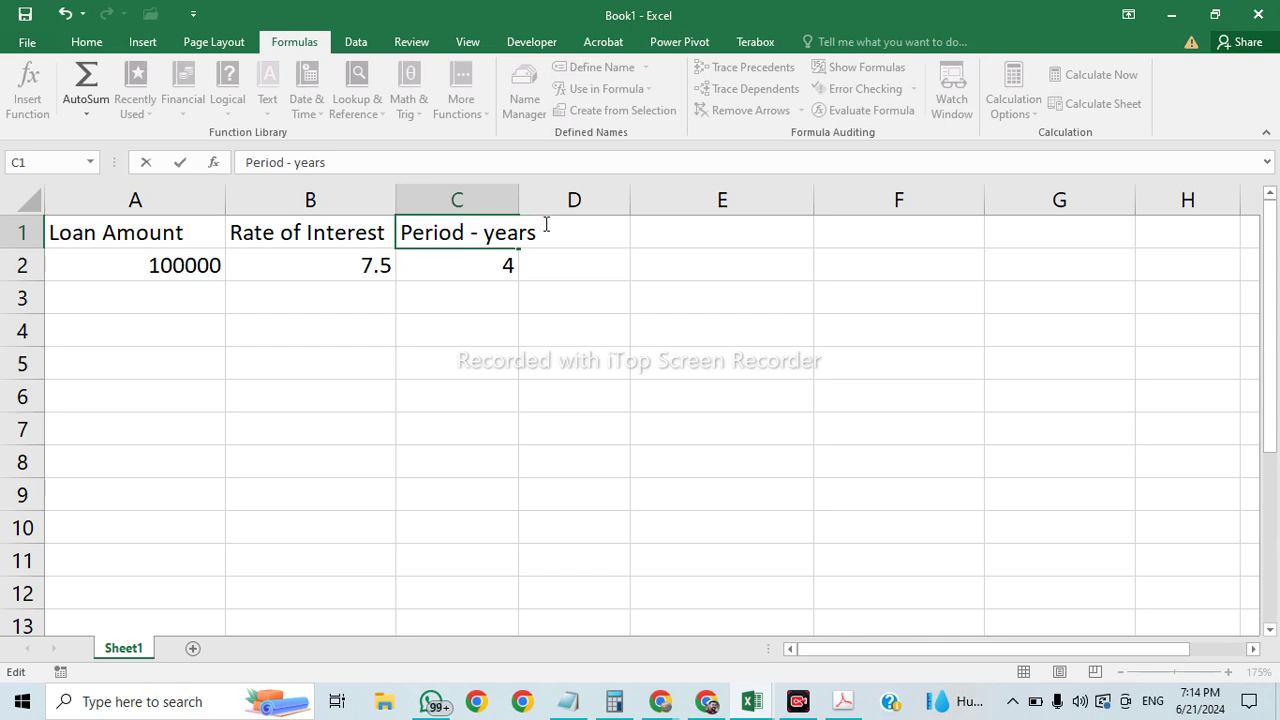
pyautogui.doubleClick(518, 194)
pyautogui.click(604, 397)
pyautogui.click(531, 266)
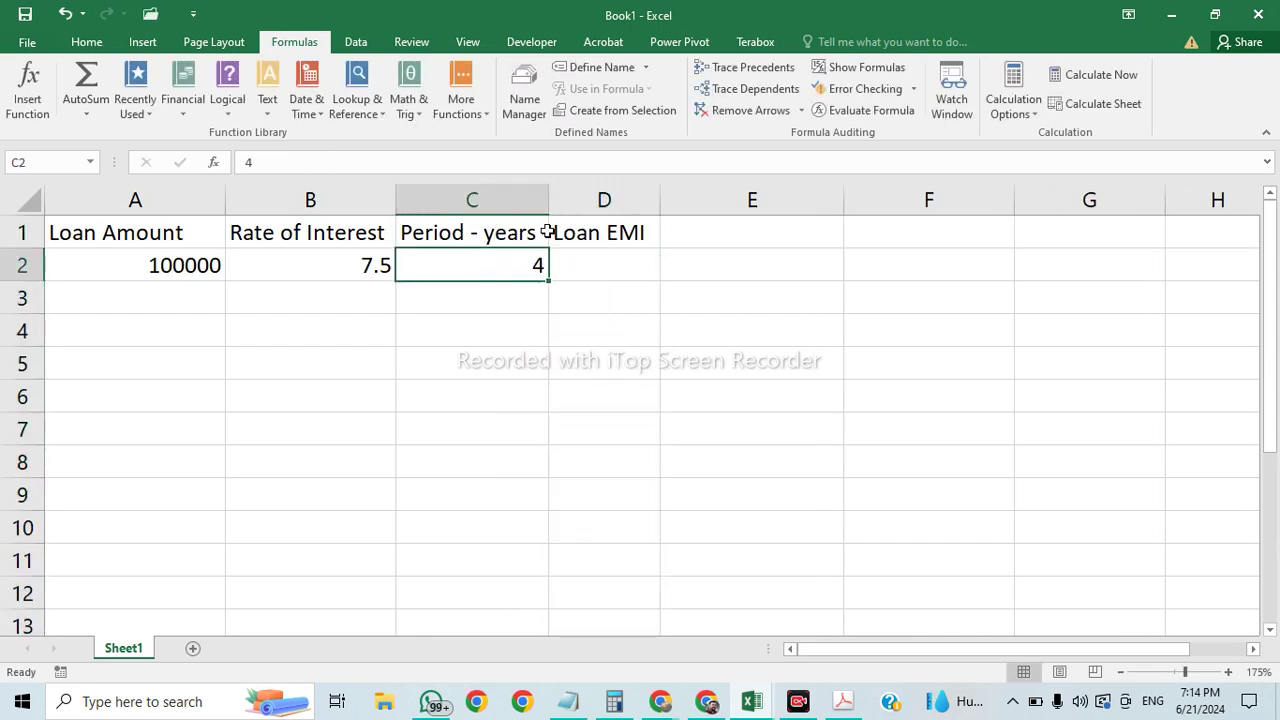
# Step: Insert the financial PMT function in cell D2 under Loan EMI
pyautogui.click(645, 262)
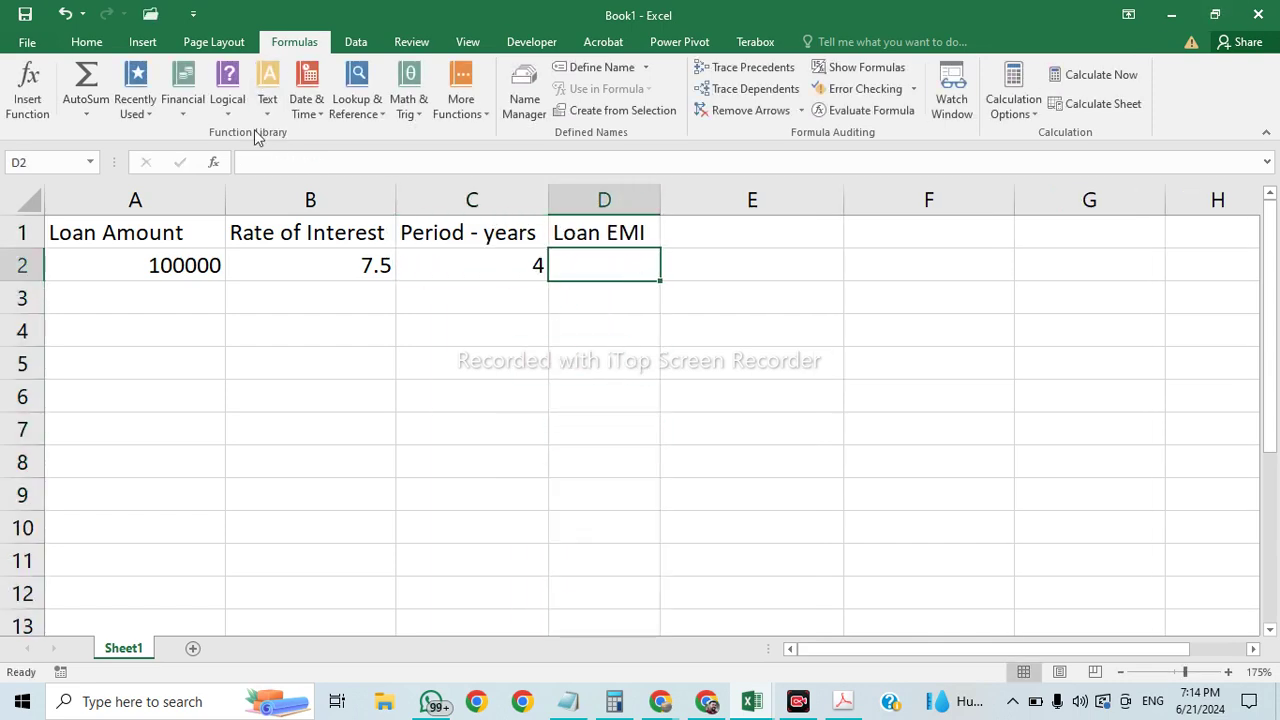
pyautogui.click(182, 100)
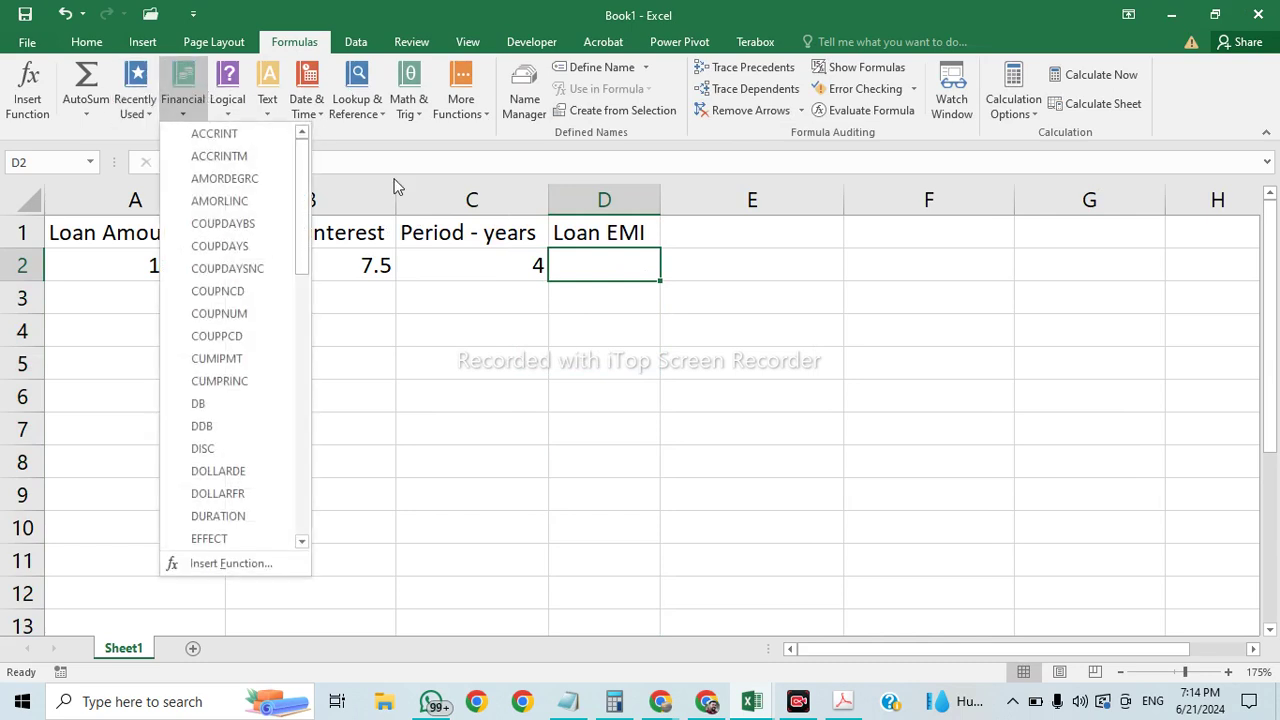
pyautogui.scroll(-3, 257, 480)
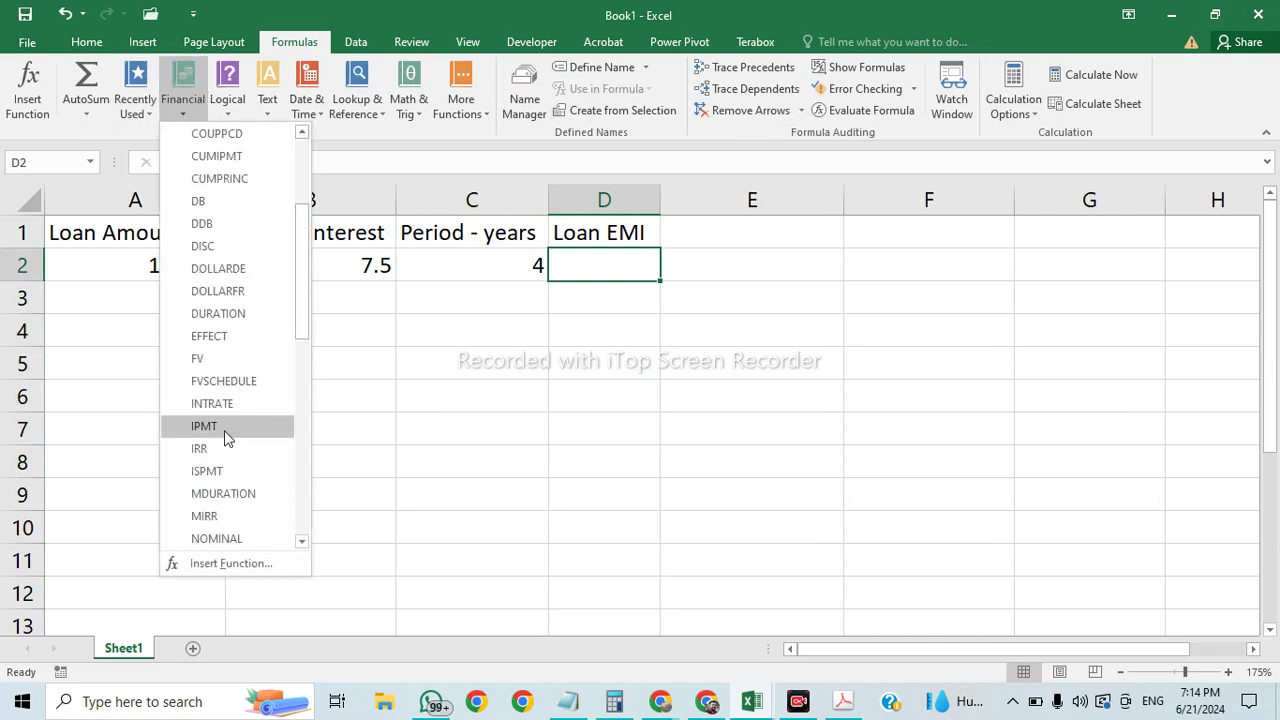
pyautogui.scroll(-2, 224, 430)
pyautogui.scroll(-2, 222, 400)
pyautogui.scroll(-2, 218, 360)
pyautogui.click(205, 313)
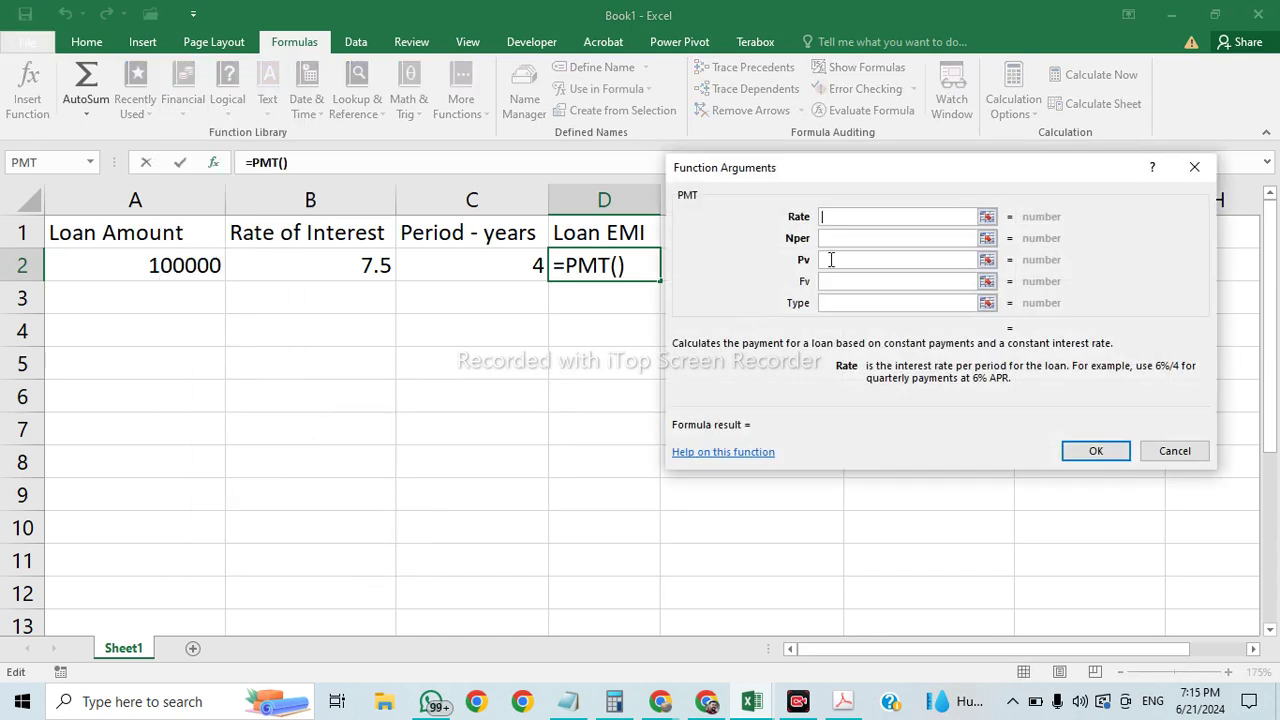
# Step: Set the PMT rate argument to B2/12 and the Nper argument to C2*12
pyautogui.click(352, 265)
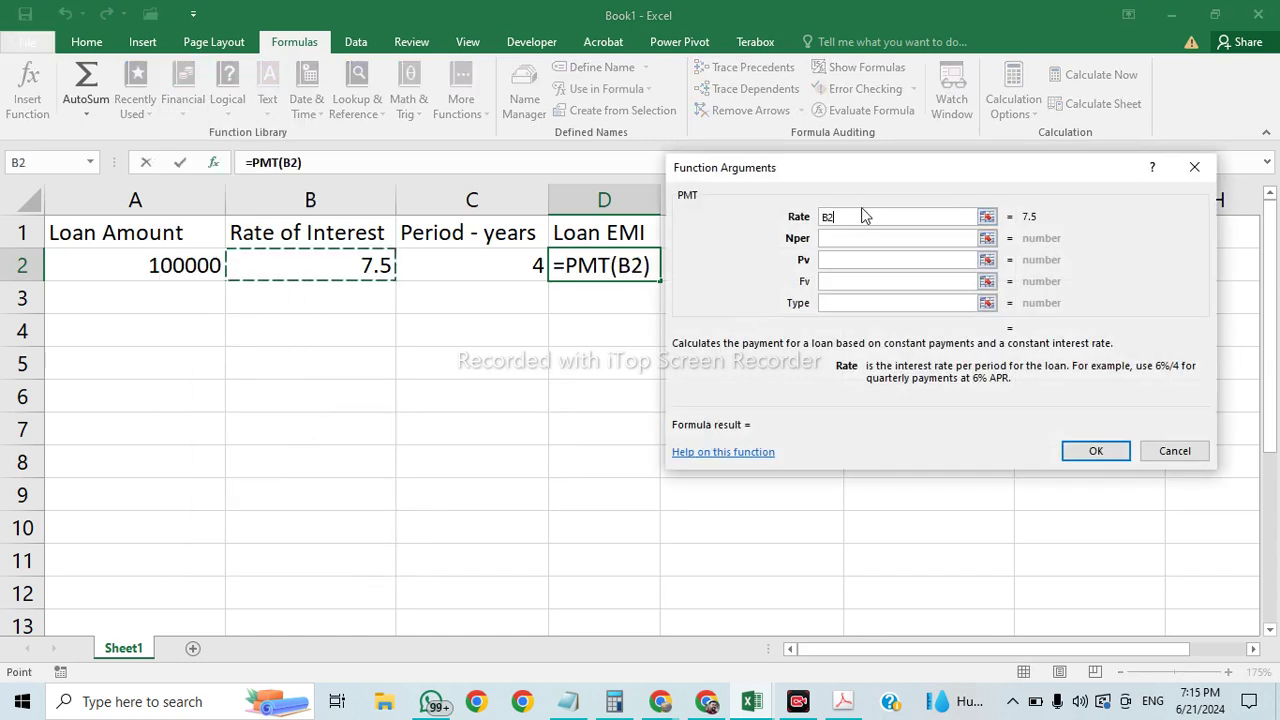
pyautogui.write('/12')
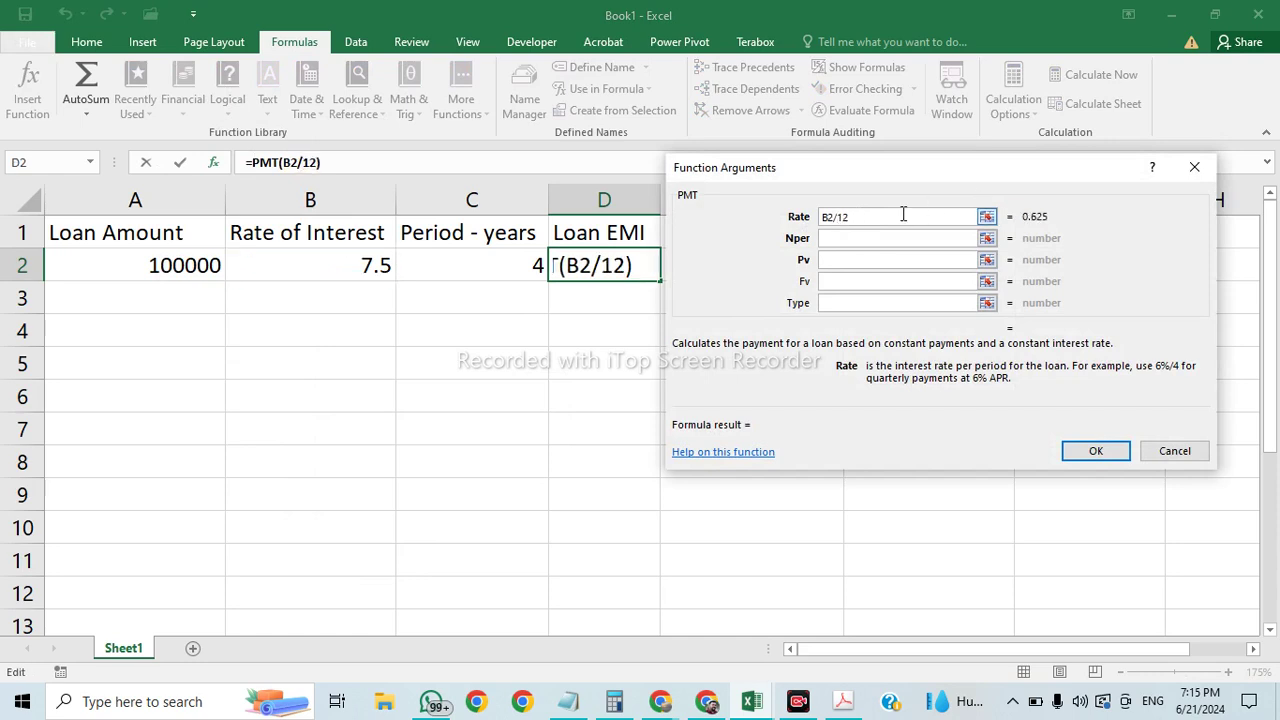
pyautogui.click(852, 238)
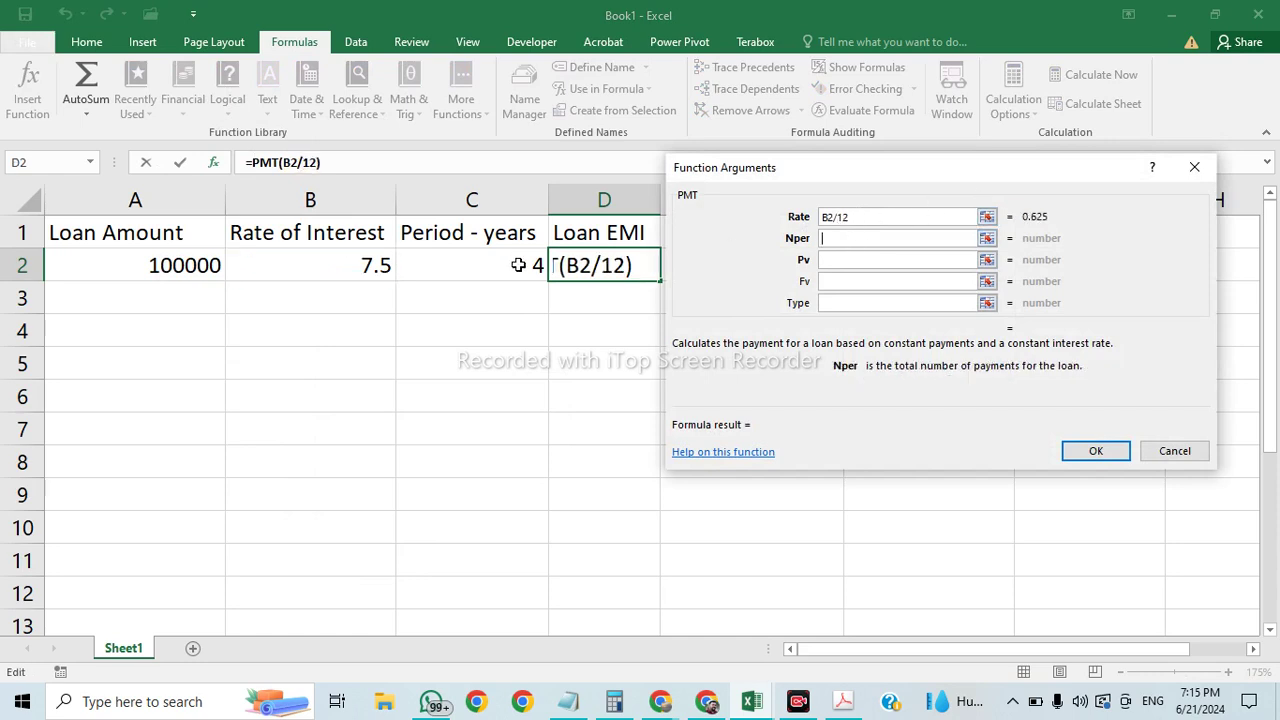
pyautogui.click(518, 265)
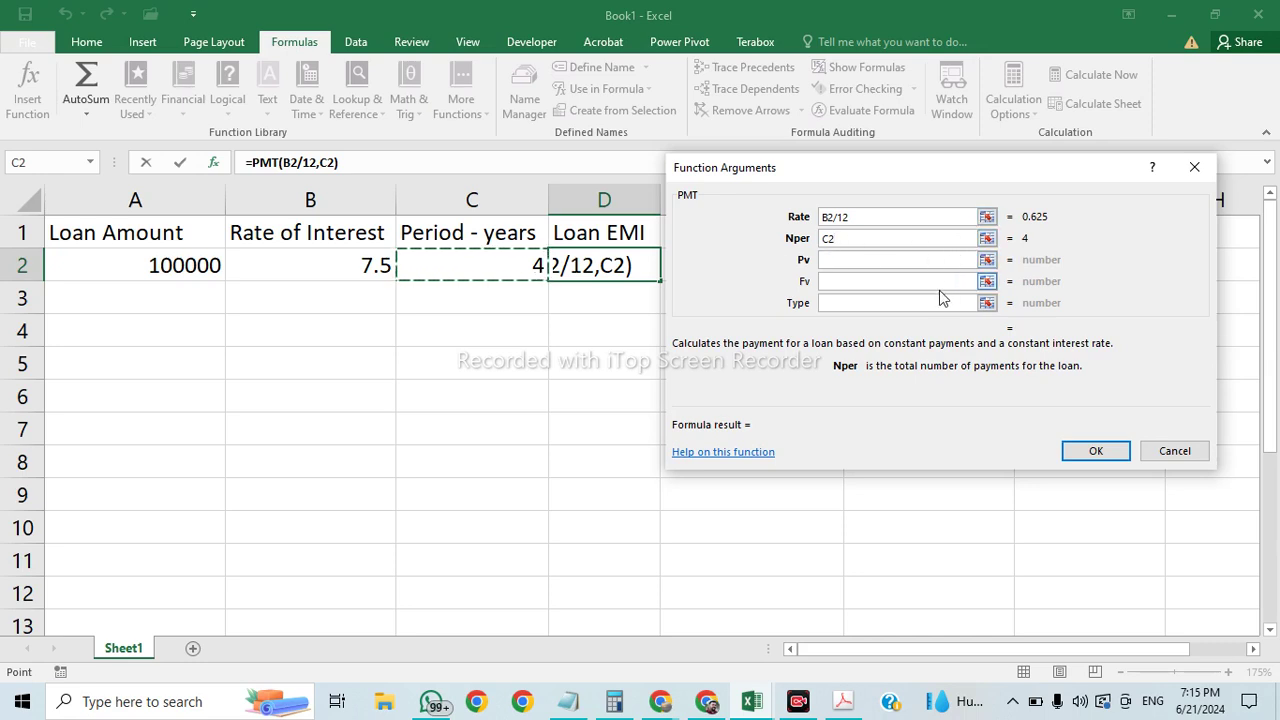
pyautogui.write('*12')
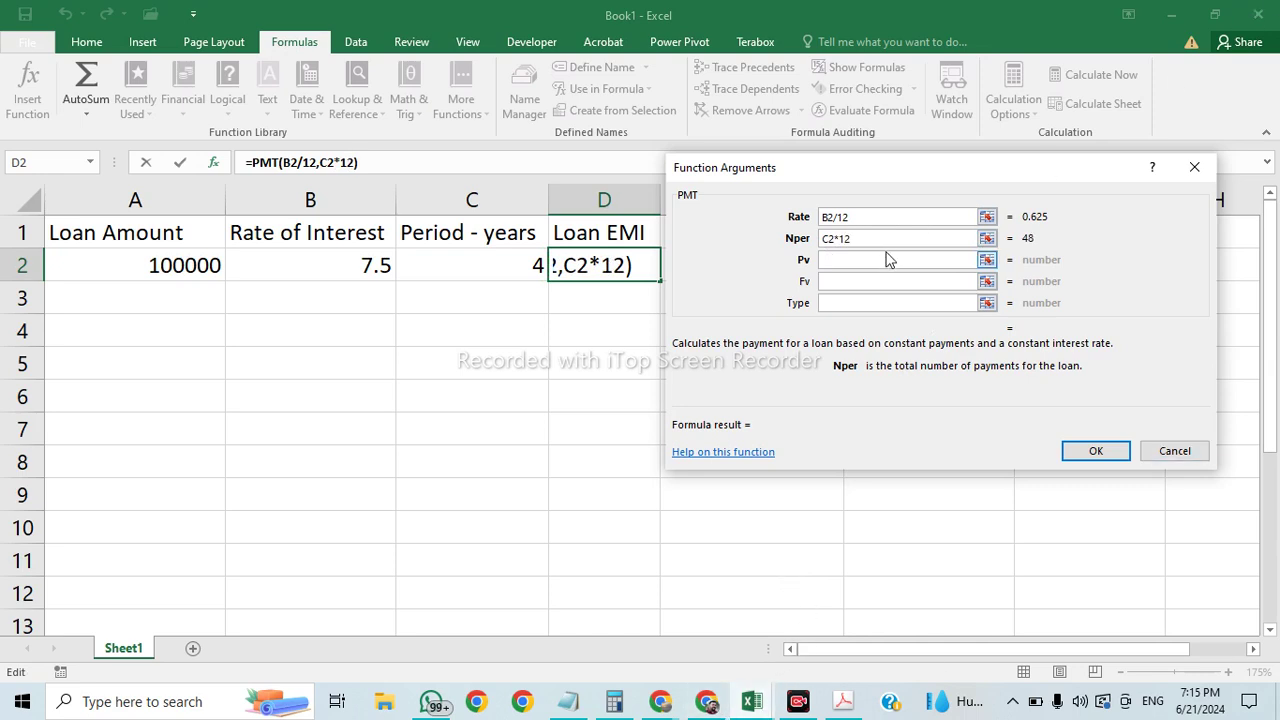
# Step: Set the PMT present value argument to 100000 and complete the formula in D2
pyautogui.click(837, 261)
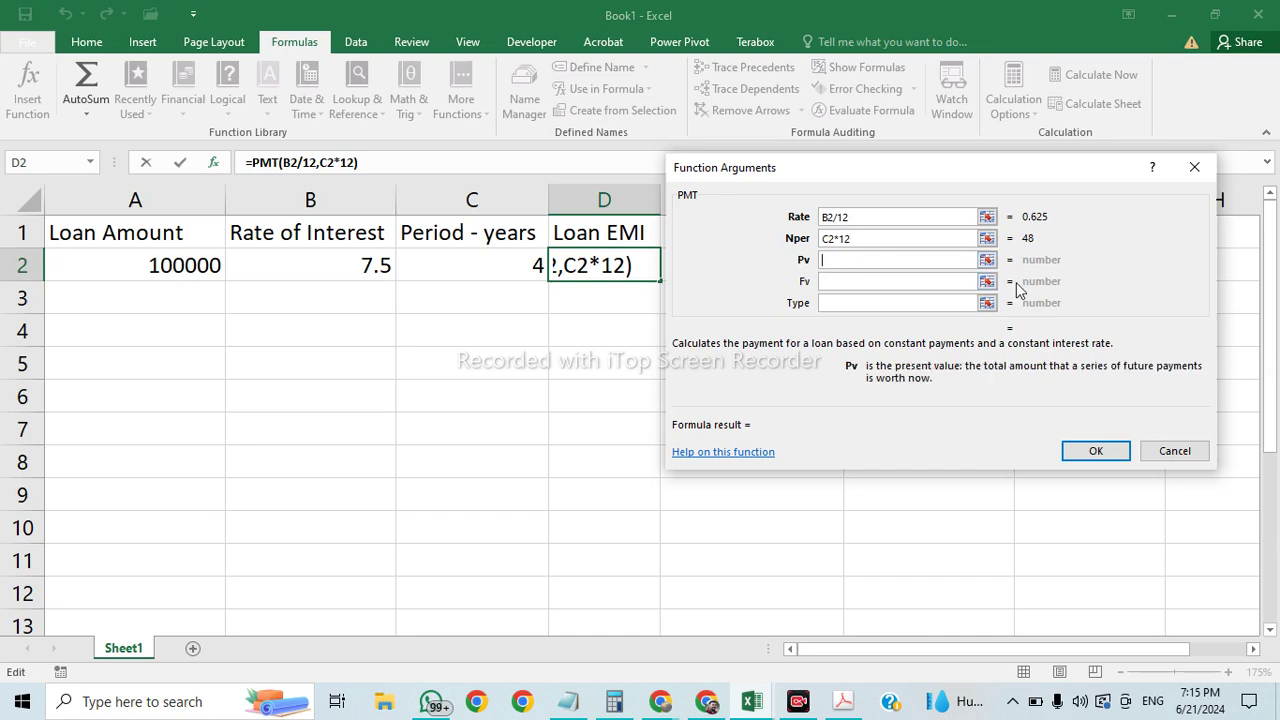
pyautogui.write('10')
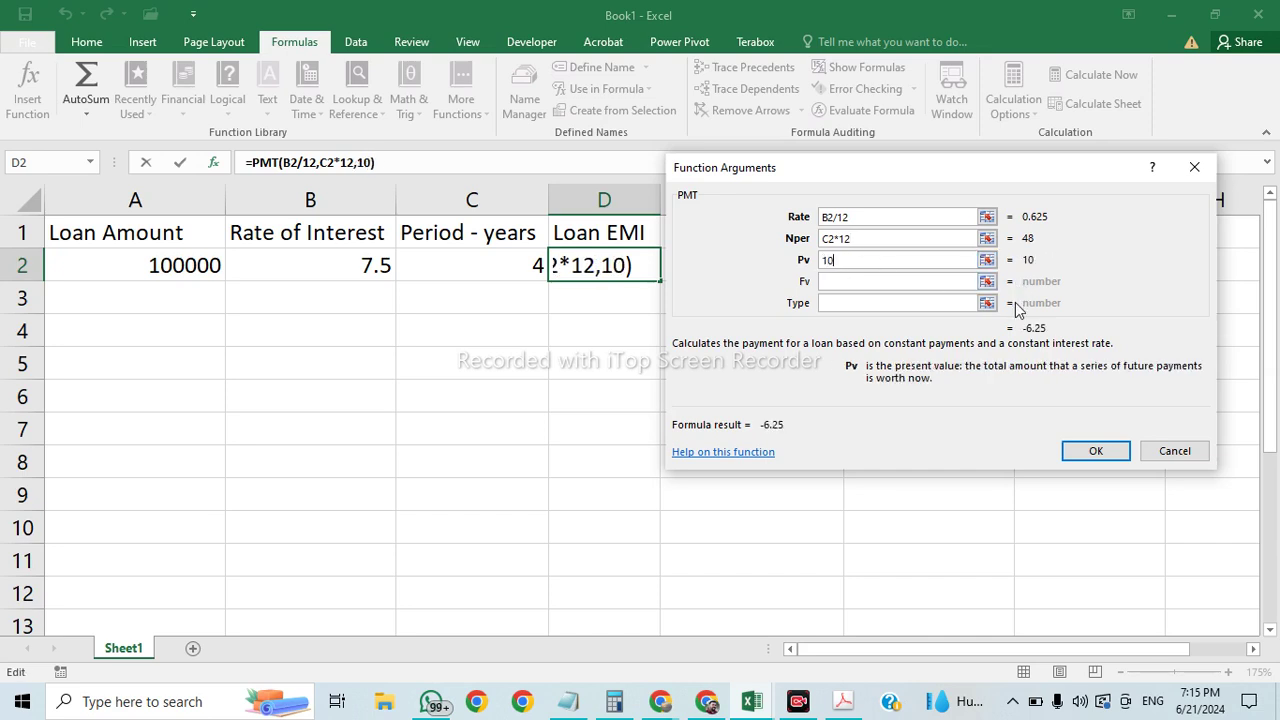
pyautogui.write('0000')
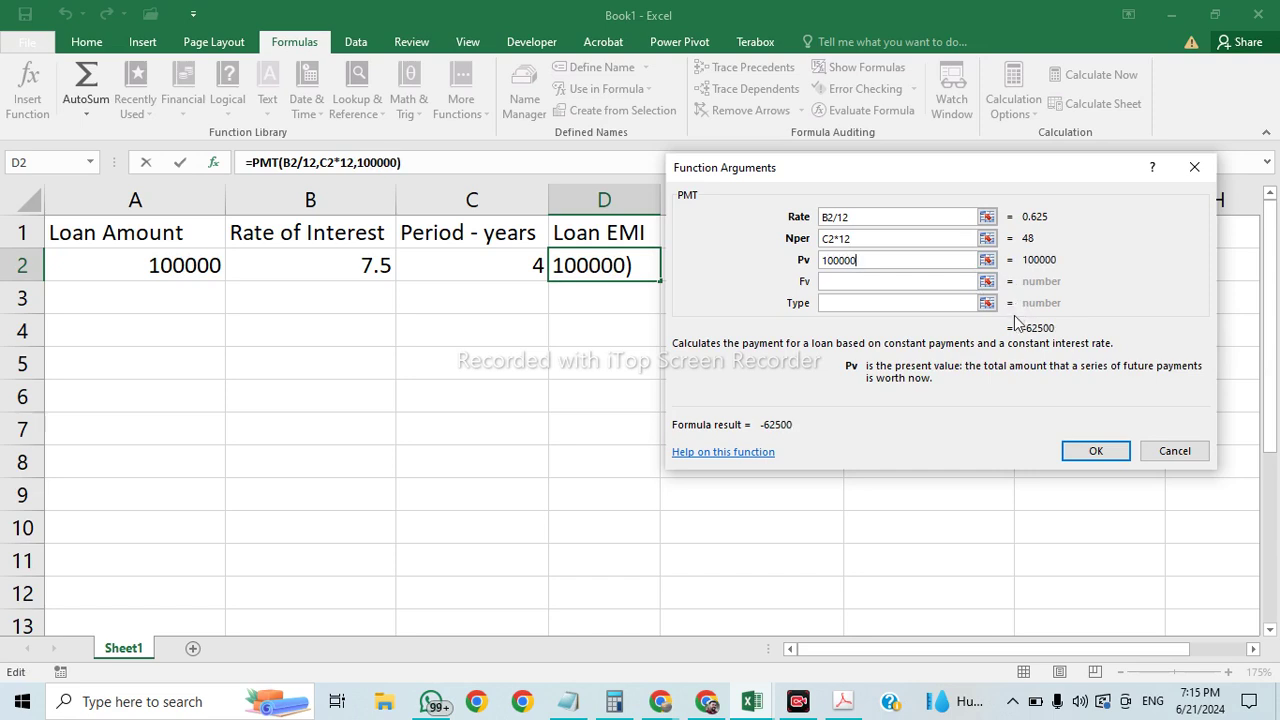
pyautogui.click(1097, 451)
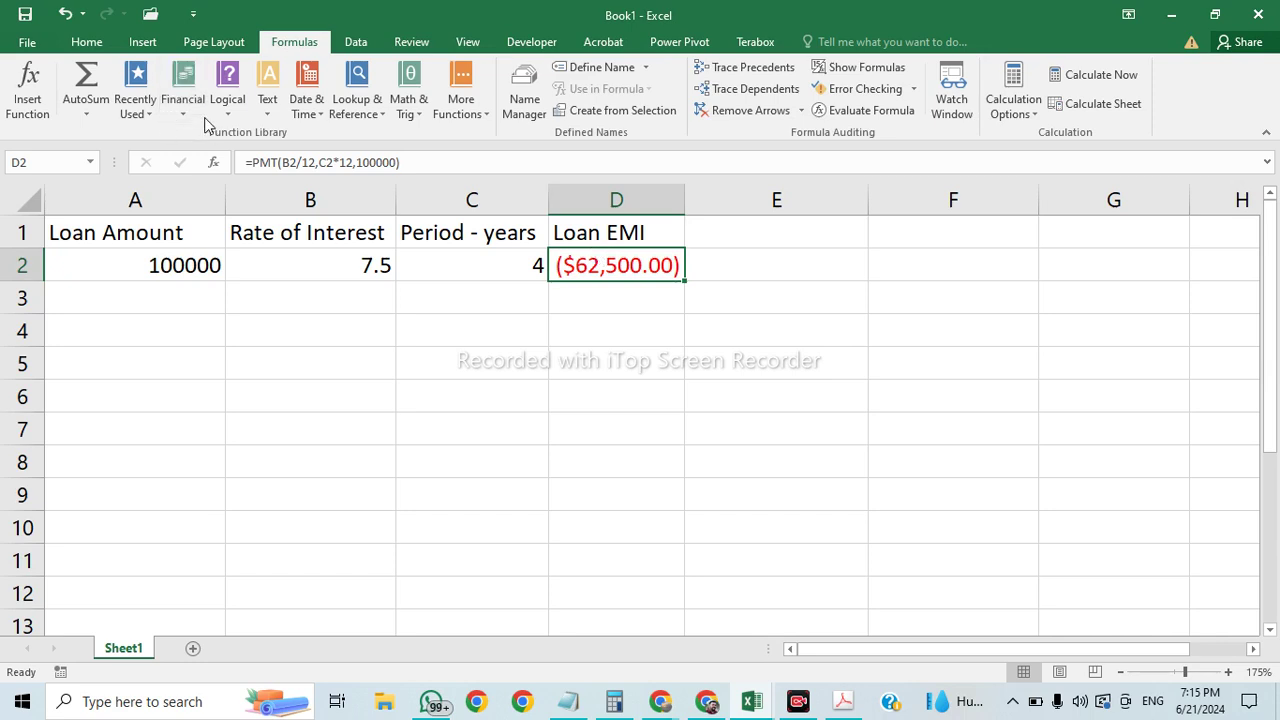
# Step: Reopen the arguments of the PMT formula in cell D2 for editing
pyautogui.rightClick(608, 266)
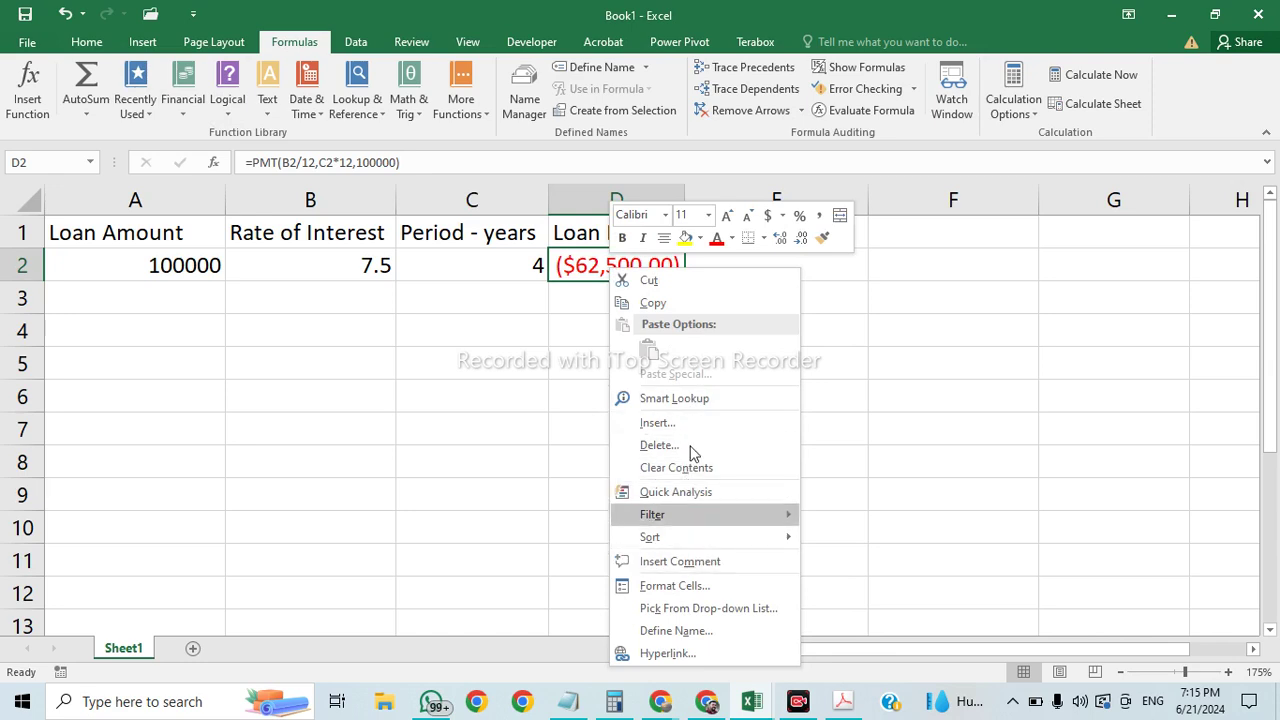
pyautogui.click(417, 160)
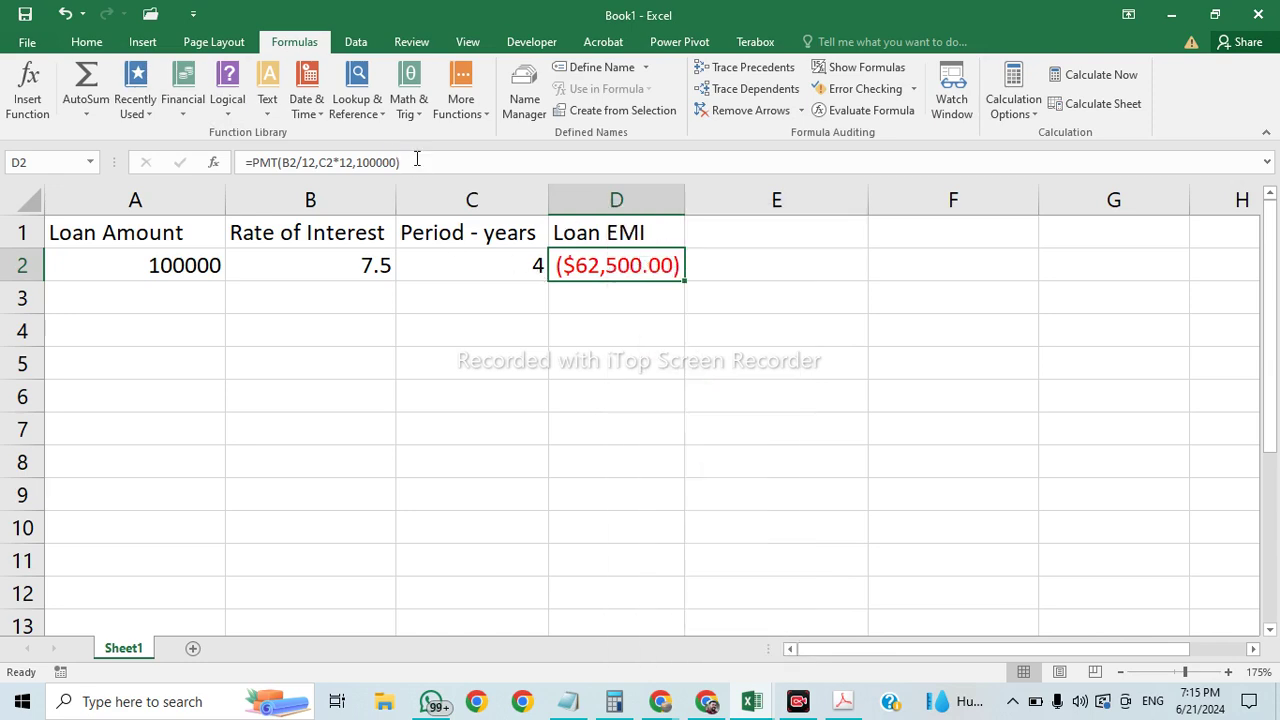
pyautogui.click(417, 160)
pyautogui.click(791, 374)
pyautogui.click(619, 268)
pyautogui.doubleClick(619, 268)
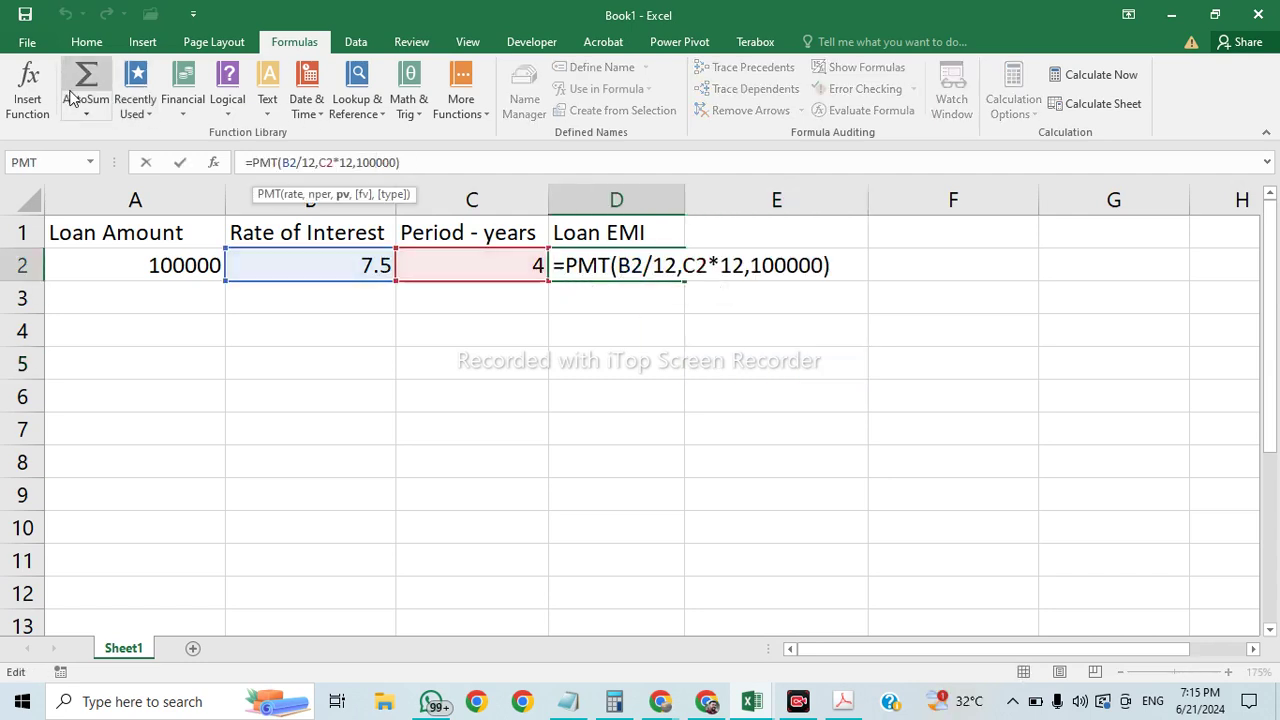
pyautogui.click(22, 88)
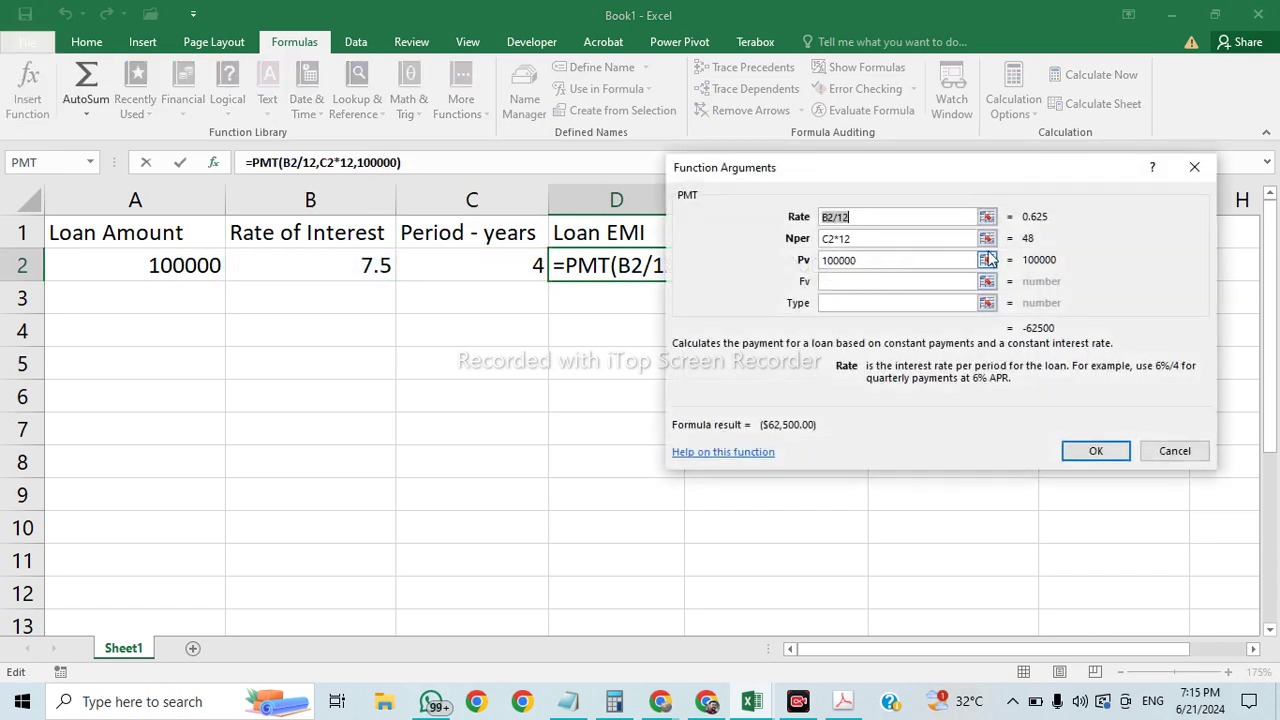
# Step: Reduce the PMT rate argument to B2 and re-enter the Nper argument as C2*12
pyautogui.click(890, 216)
pyautogui.press('BackSpace')
pyautogui.press('BackSpace')
pyautogui.press('BackSpace')
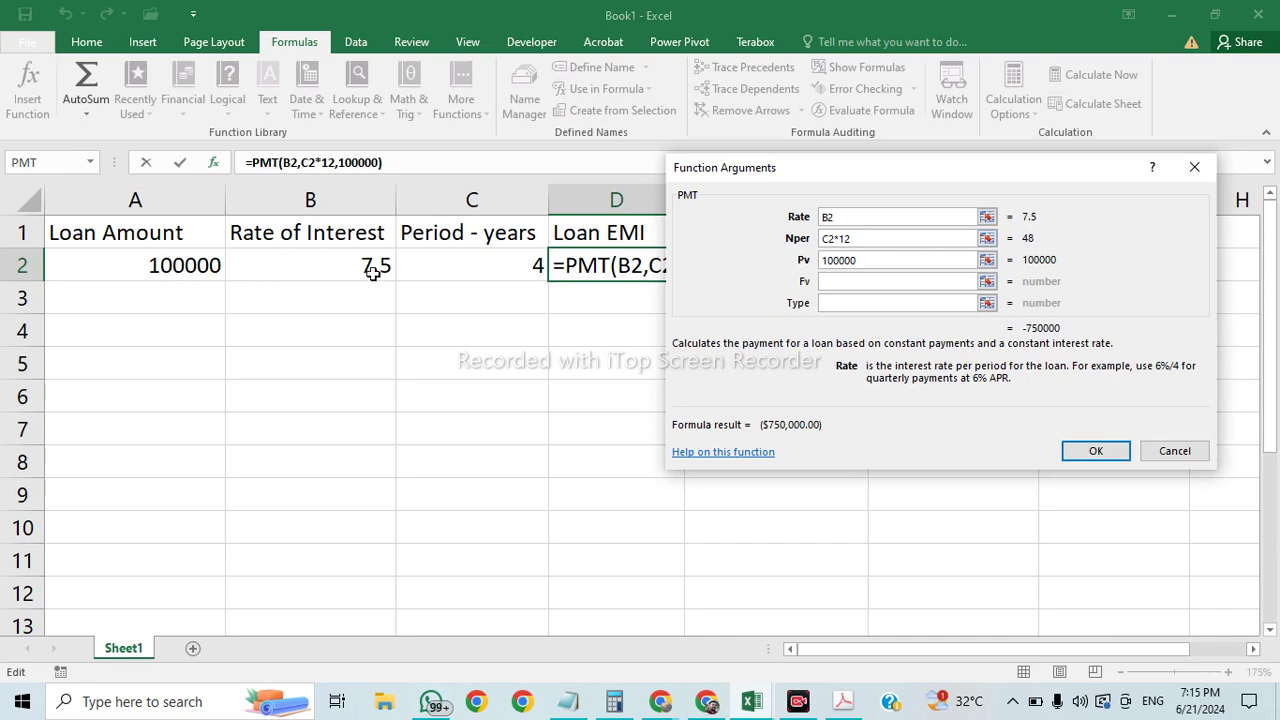
pyautogui.click(884, 240)
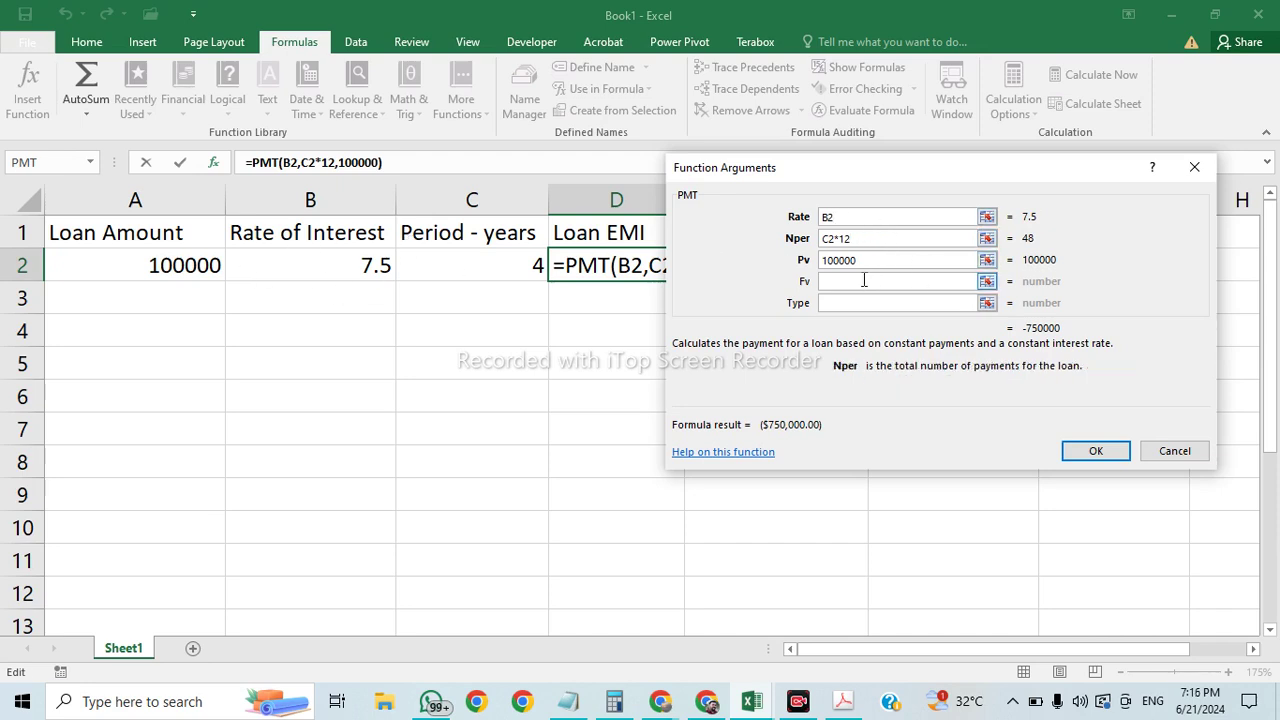
pyautogui.press('BackSpace')
pyautogui.press('BackSpace')
pyautogui.press('BackSpace')
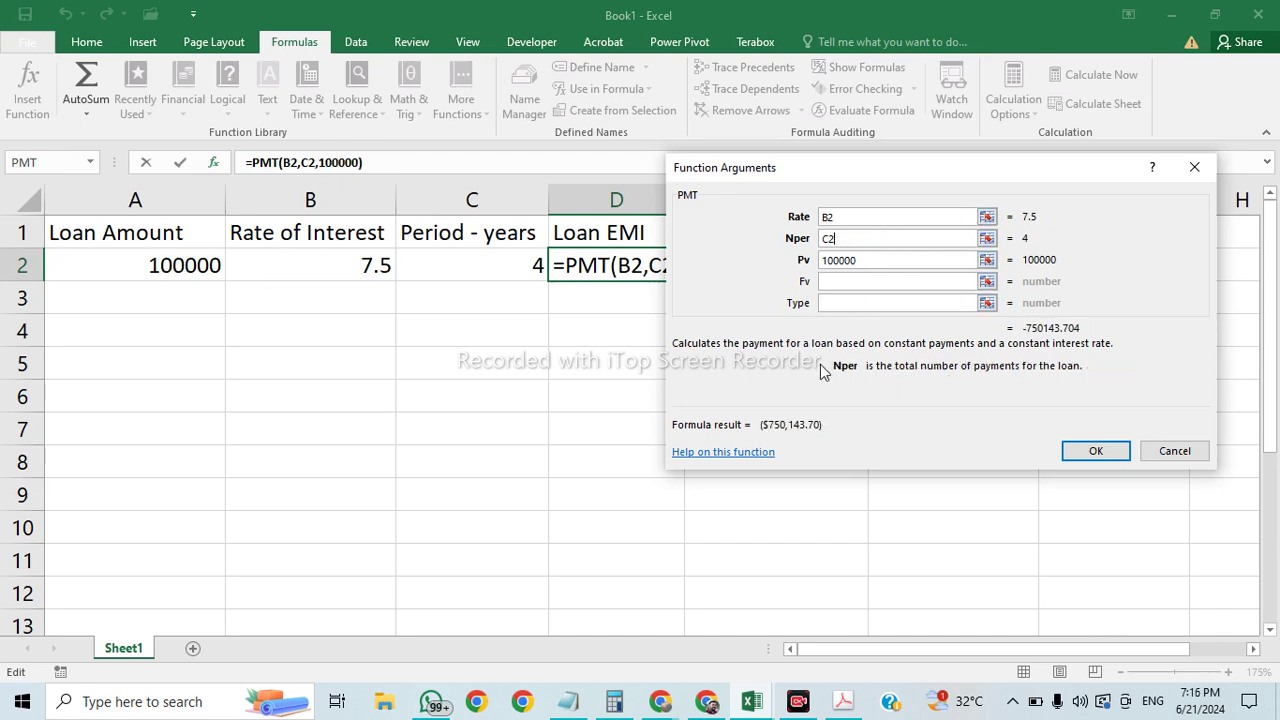
pyautogui.press('BackSpace')
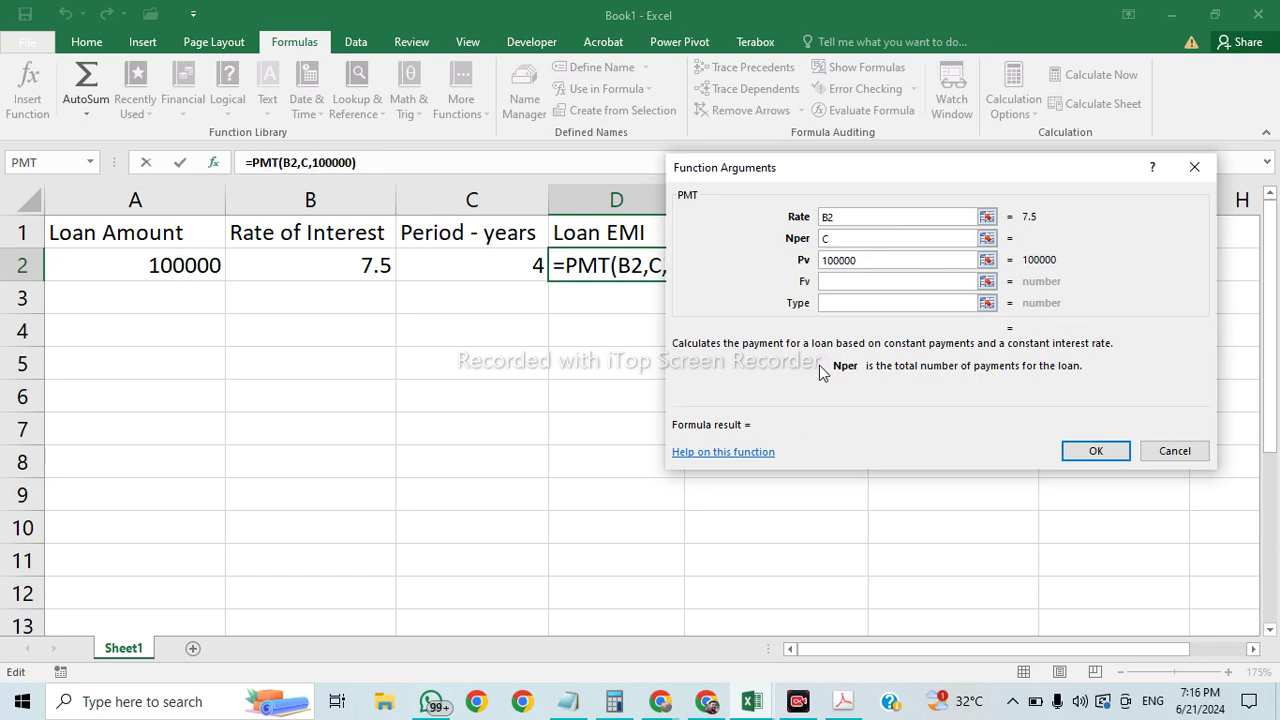
pyautogui.write('2*12')
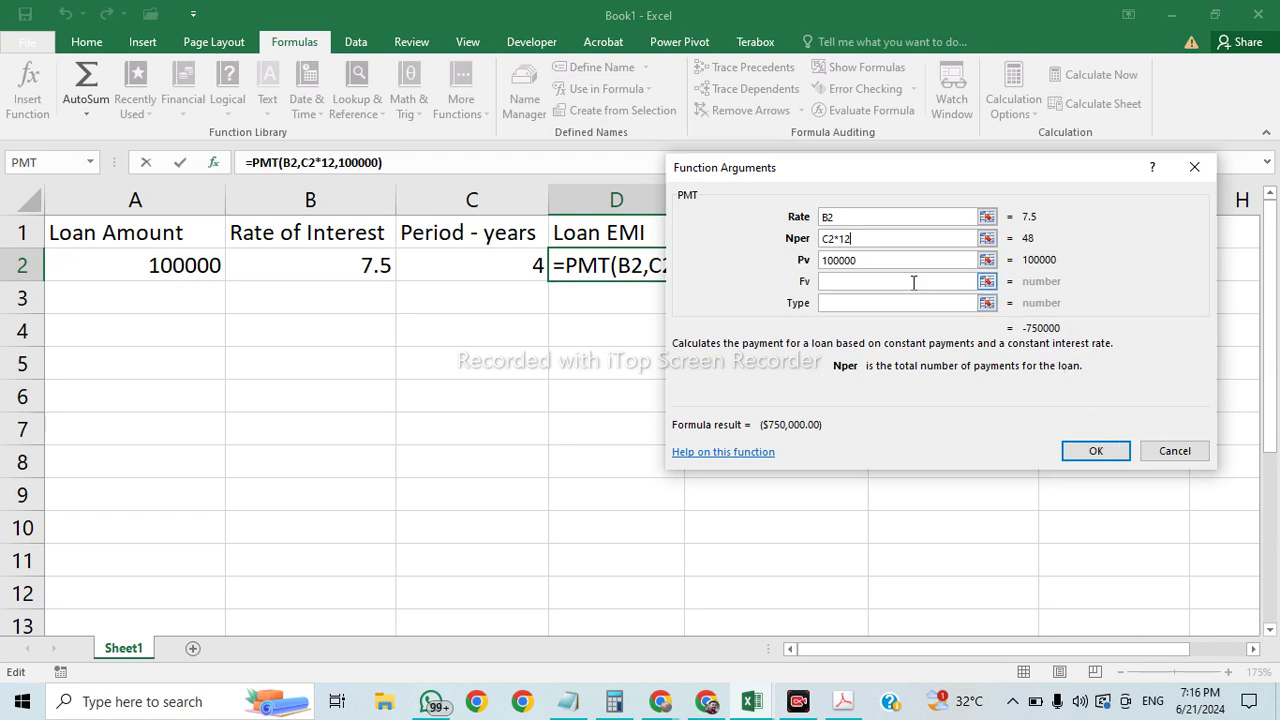
# Step: Check the example PMT formula in ChatGPT, then return to Excel and set the present value argument to -100000
pyautogui.click(891, 260)
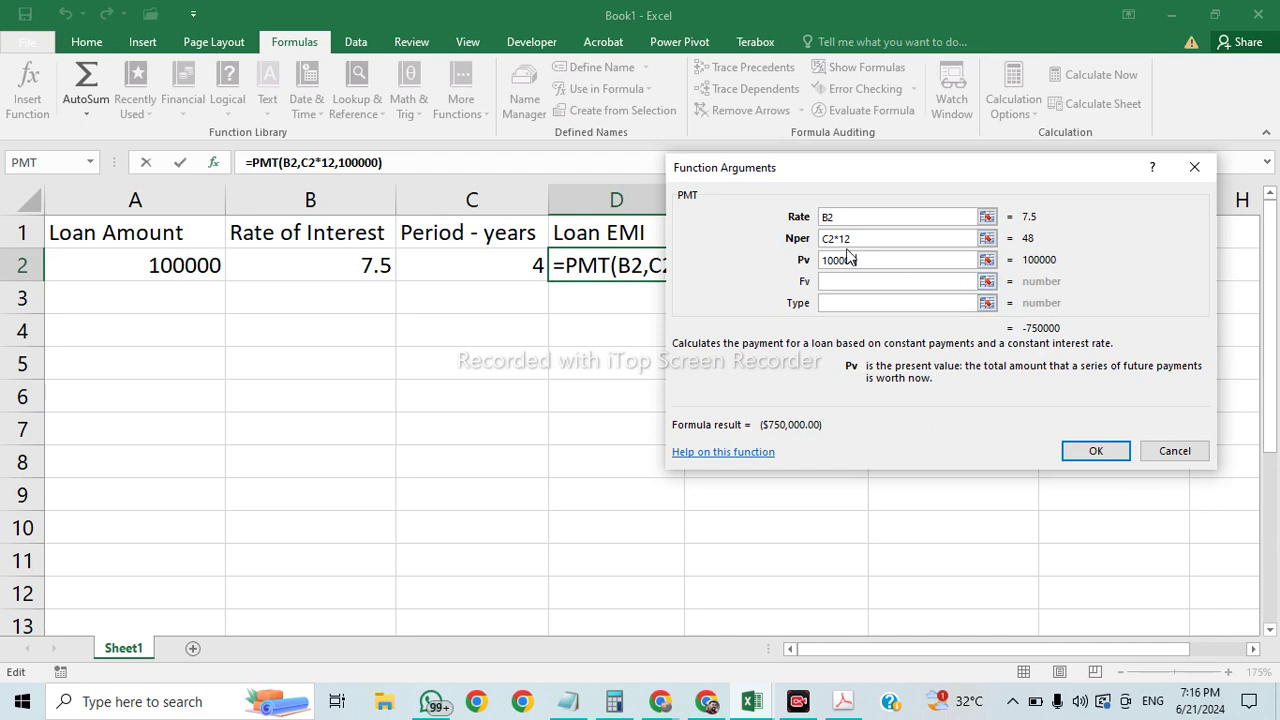
pyautogui.click(706, 701)
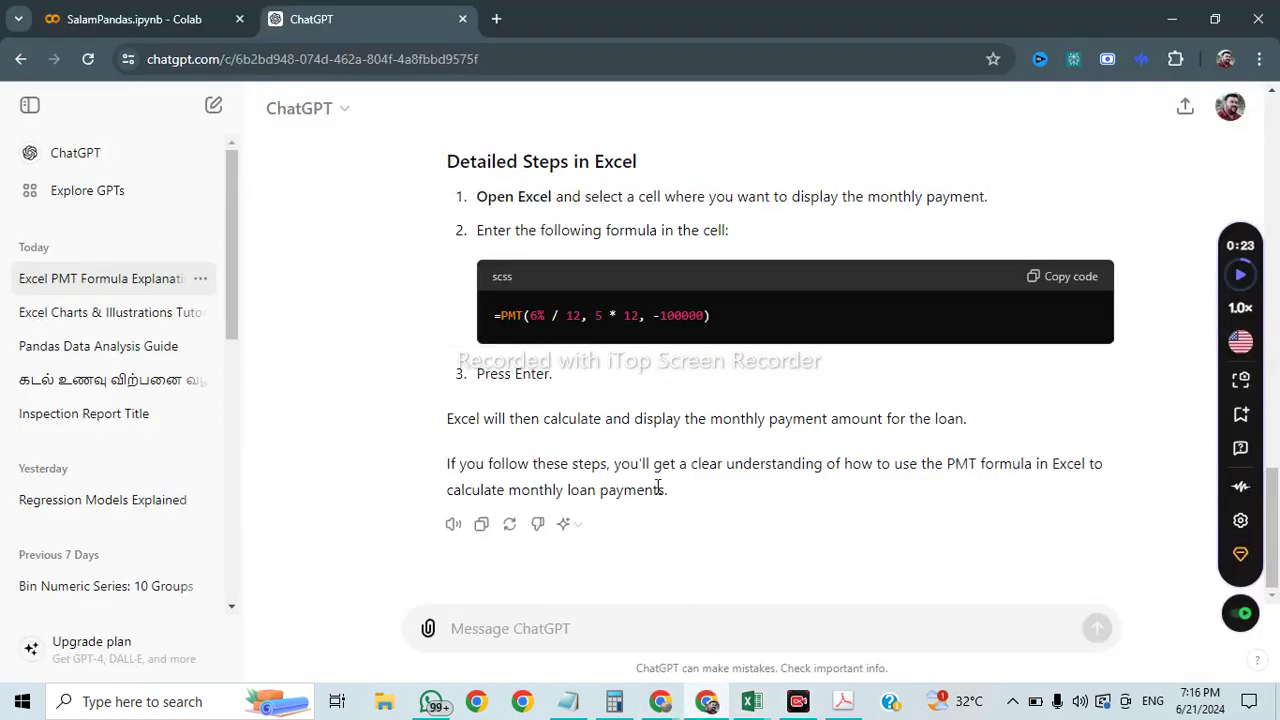
pyautogui.click(752, 701)
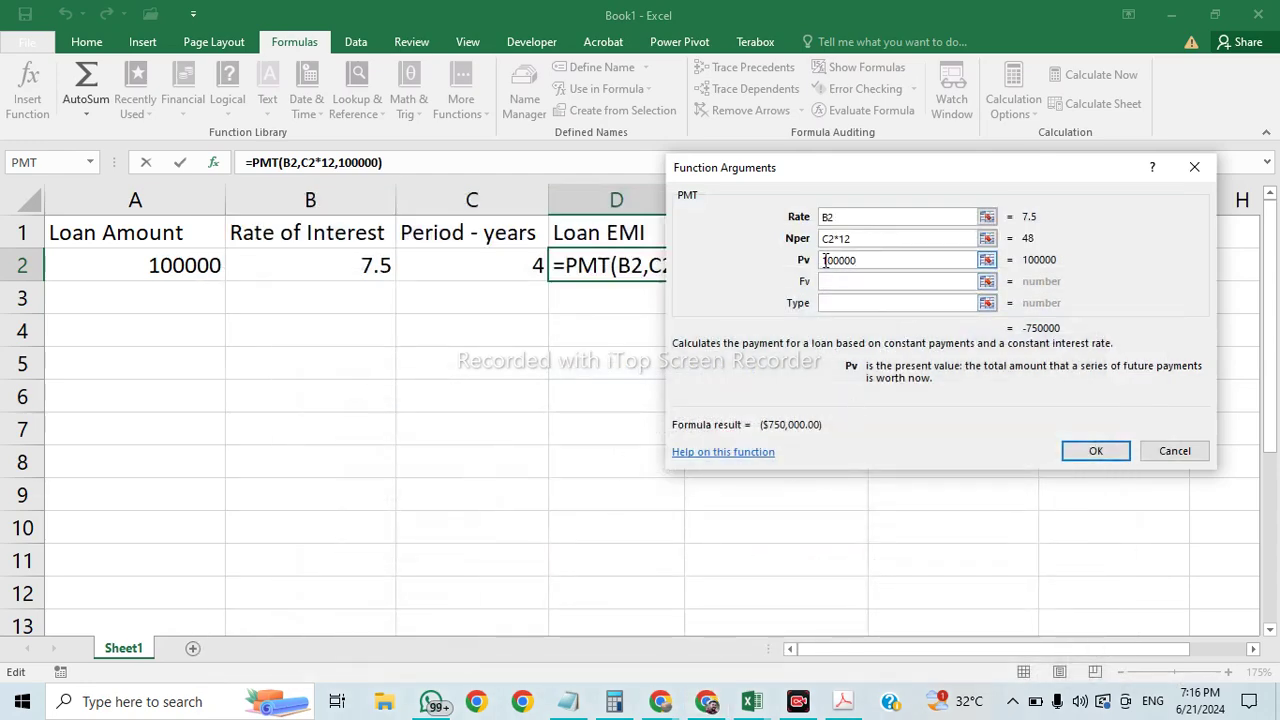
pyautogui.write('-')
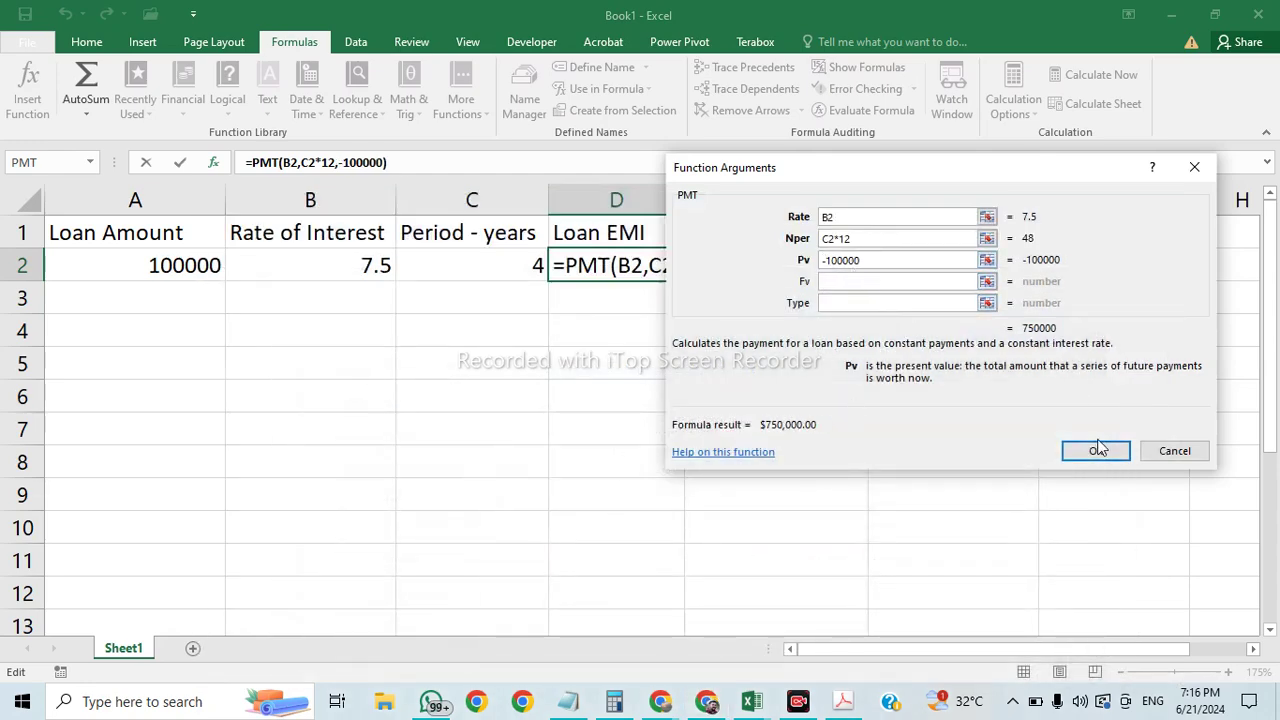
# Step: Set the PMT rate argument to B2/12 and Type to 0, then cancel the argument changes
pyautogui.click(868, 217)
pyautogui.write('/')
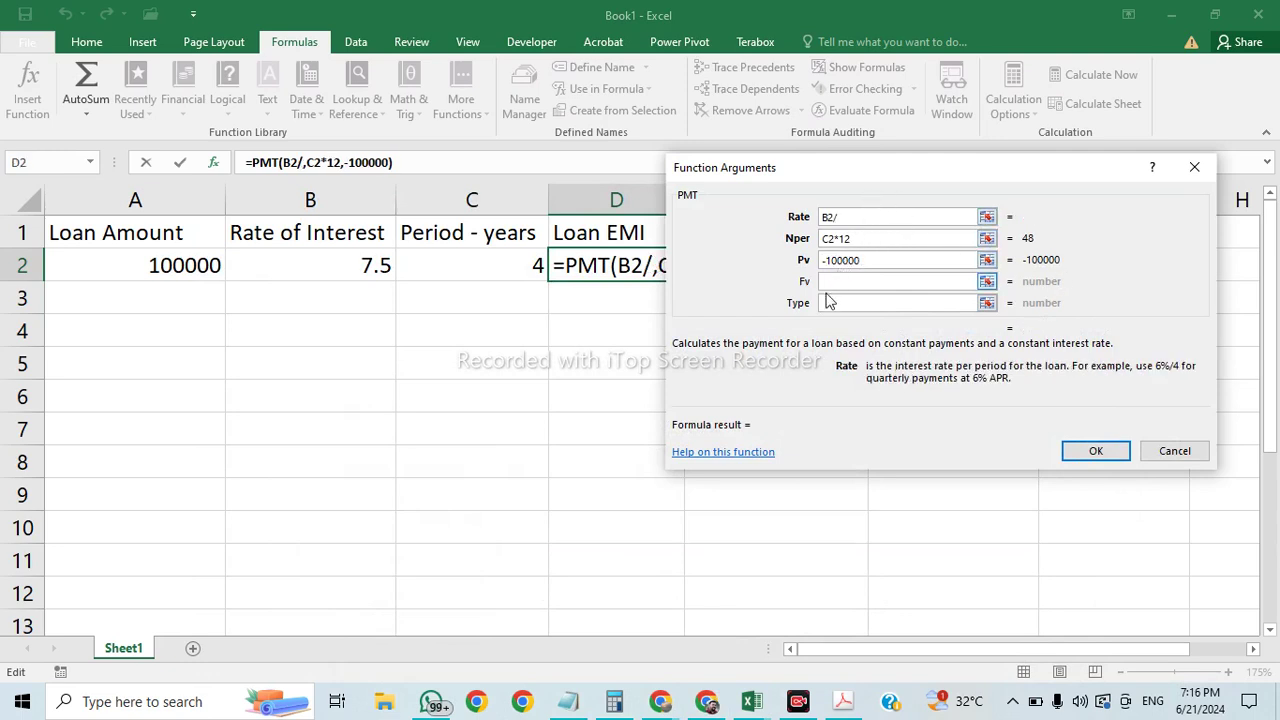
pyautogui.write('12')
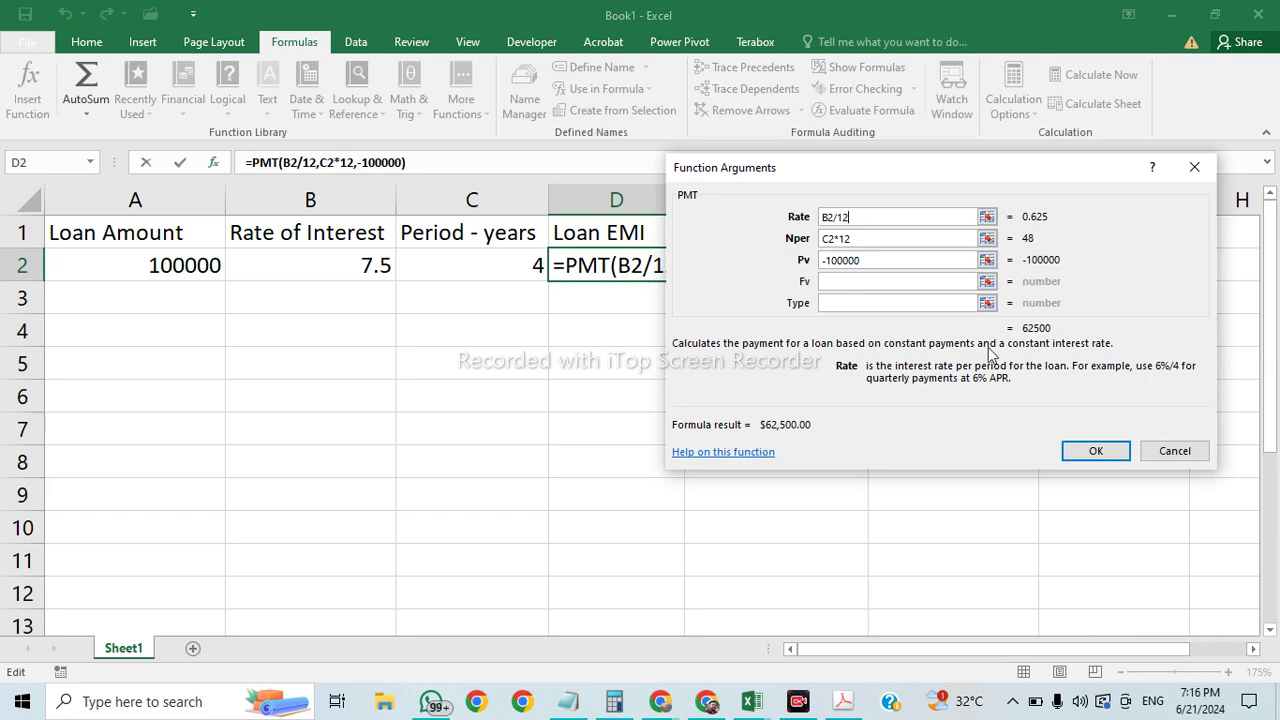
pyautogui.click(908, 301)
pyautogui.write('0')
pyautogui.click(878, 281)
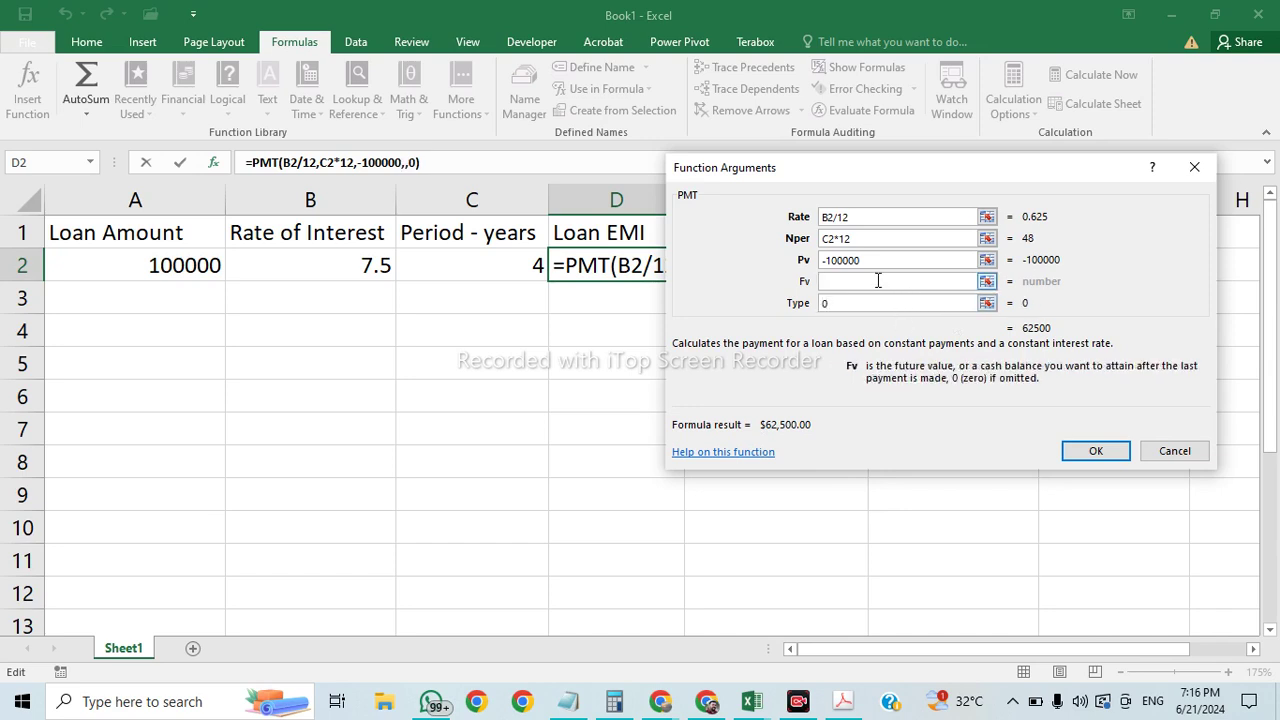
pyautogui.click(1172, 451)
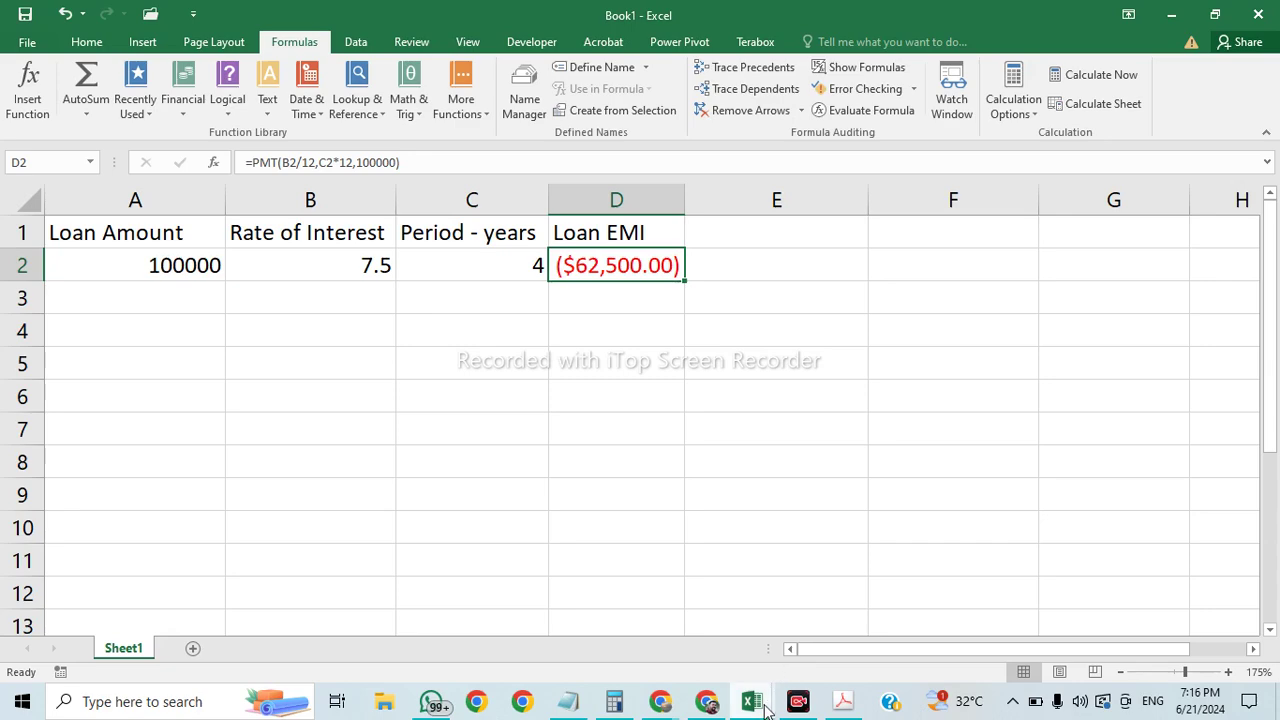
# Step: Copy the example formula =PMT(6% / 12, 5 * 12, -100000) from ChatGPT and paste it into cell E2 in Excel
pyautogui.click(708, 703)
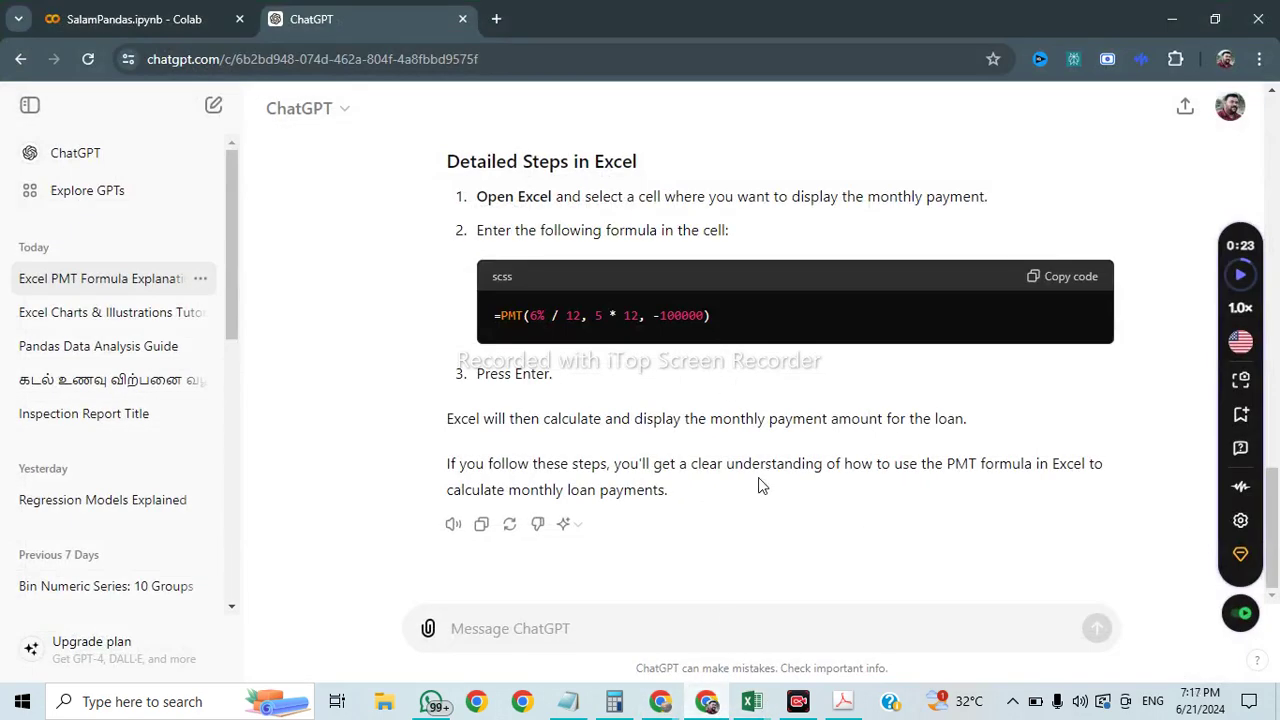
pyautogui.moveTo(723, 323); pyautogui.dragTo(542, 305)
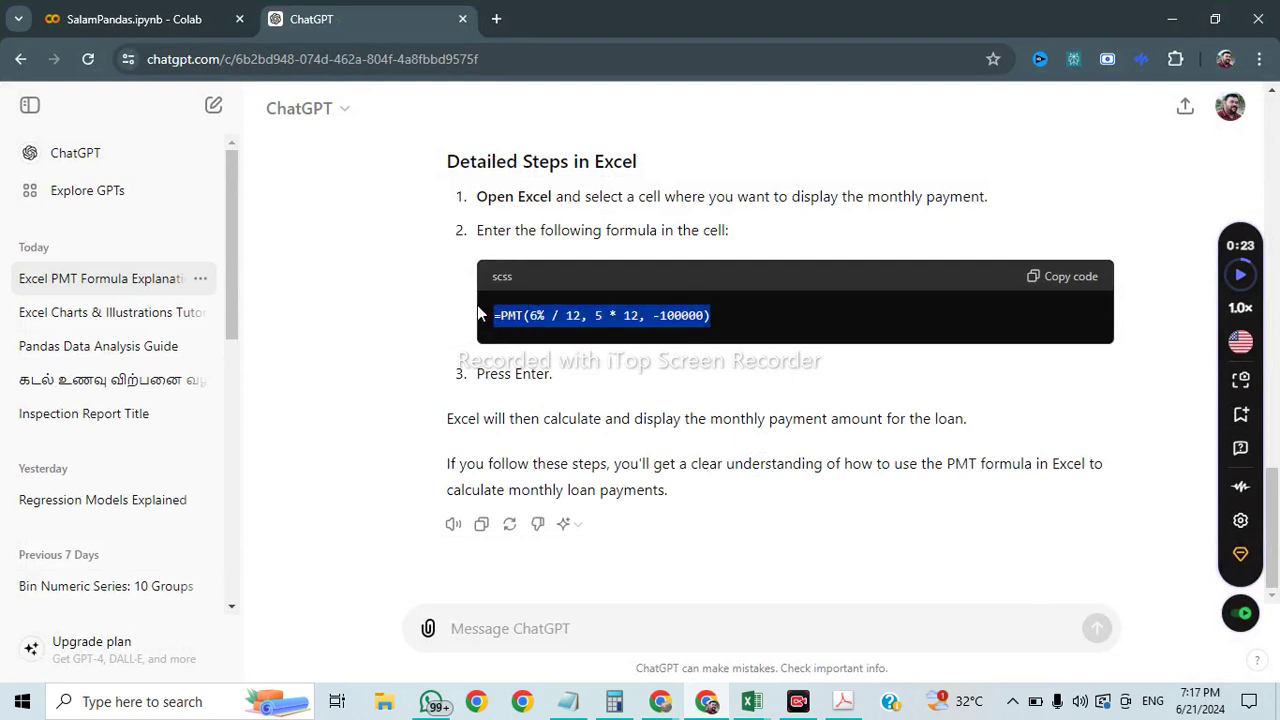
pyautogui.click(752, 701)
pyautogui.click(660, 640)
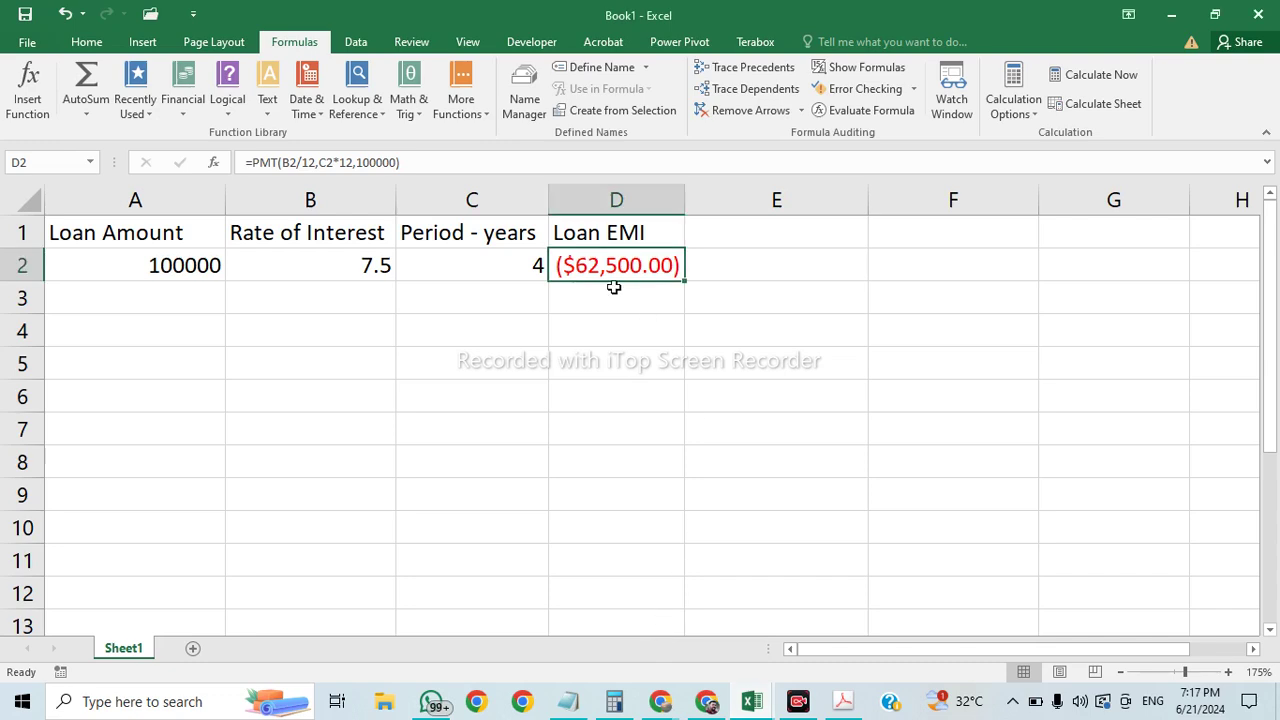
pyautogui.click(784, 270)
pyautogui.write('=PMT(6% / 12, 5 * 12, -100000)')
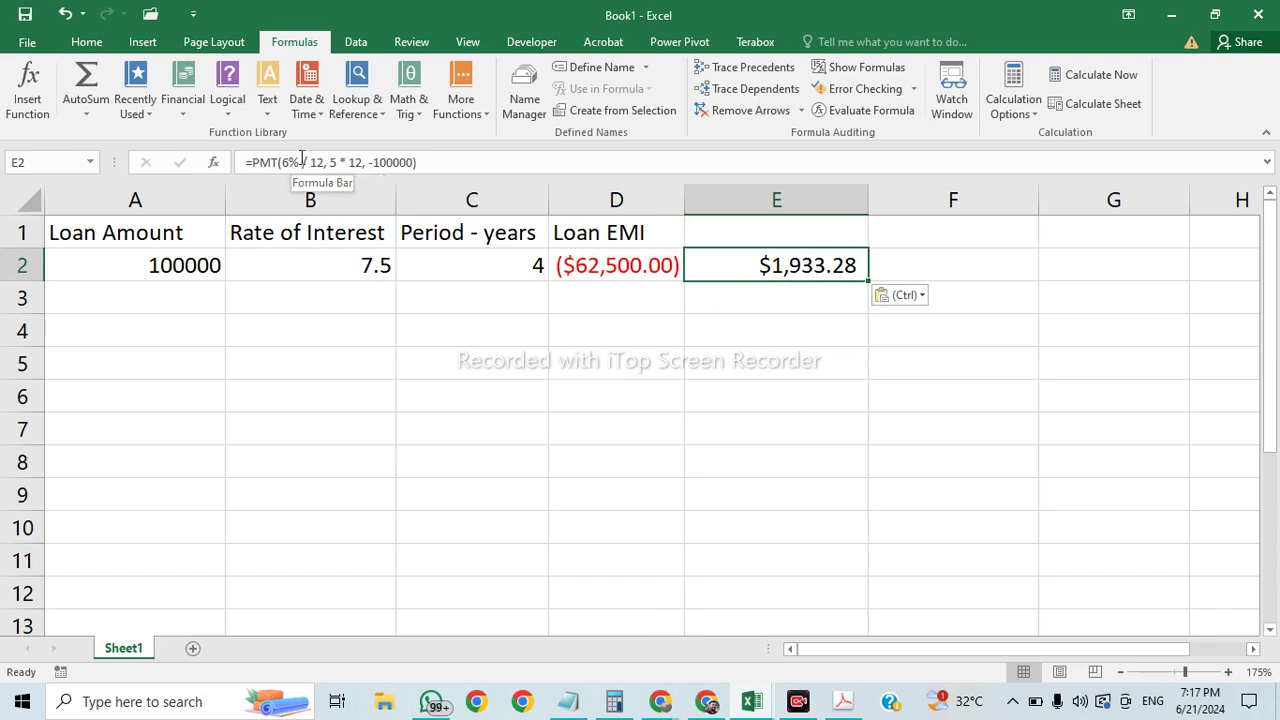
# Step: Change the interest rate in B2 to the percentage 7.5%
pyautogui.click(355, 257)
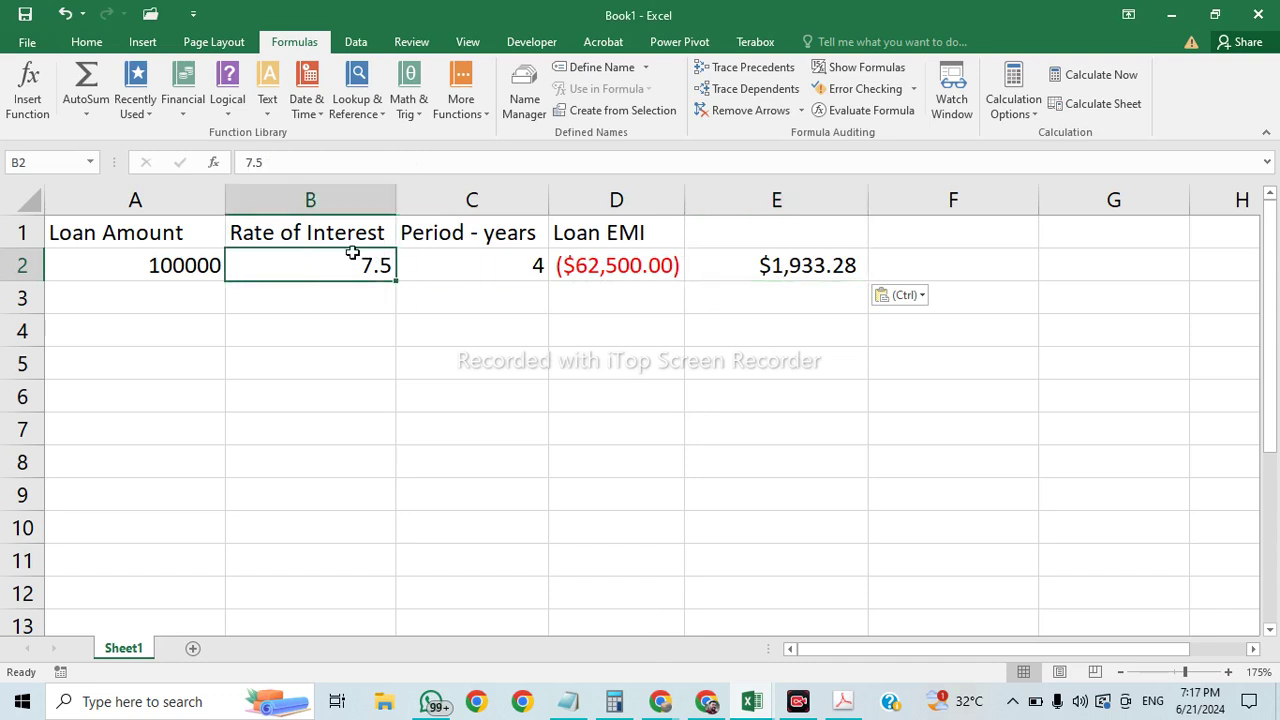
pyautogui.click(303, 162)
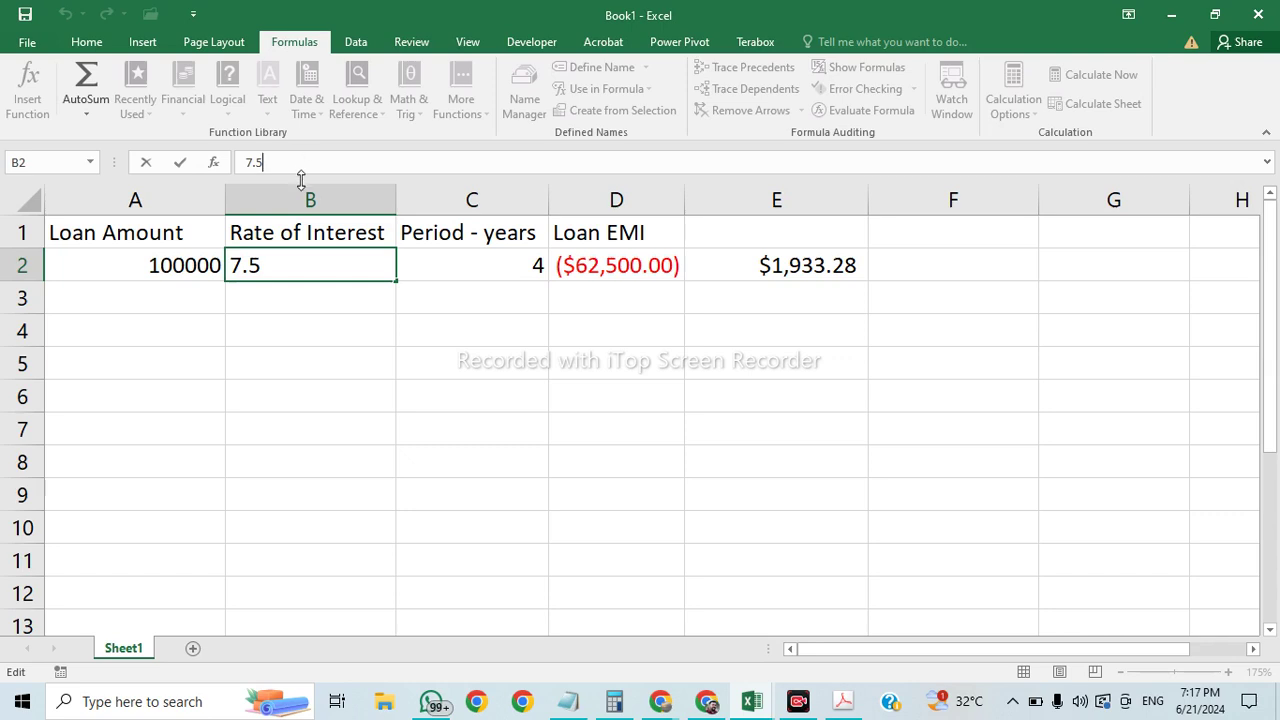
pyautogui.write('%')
pyautogui.click(601, 496)
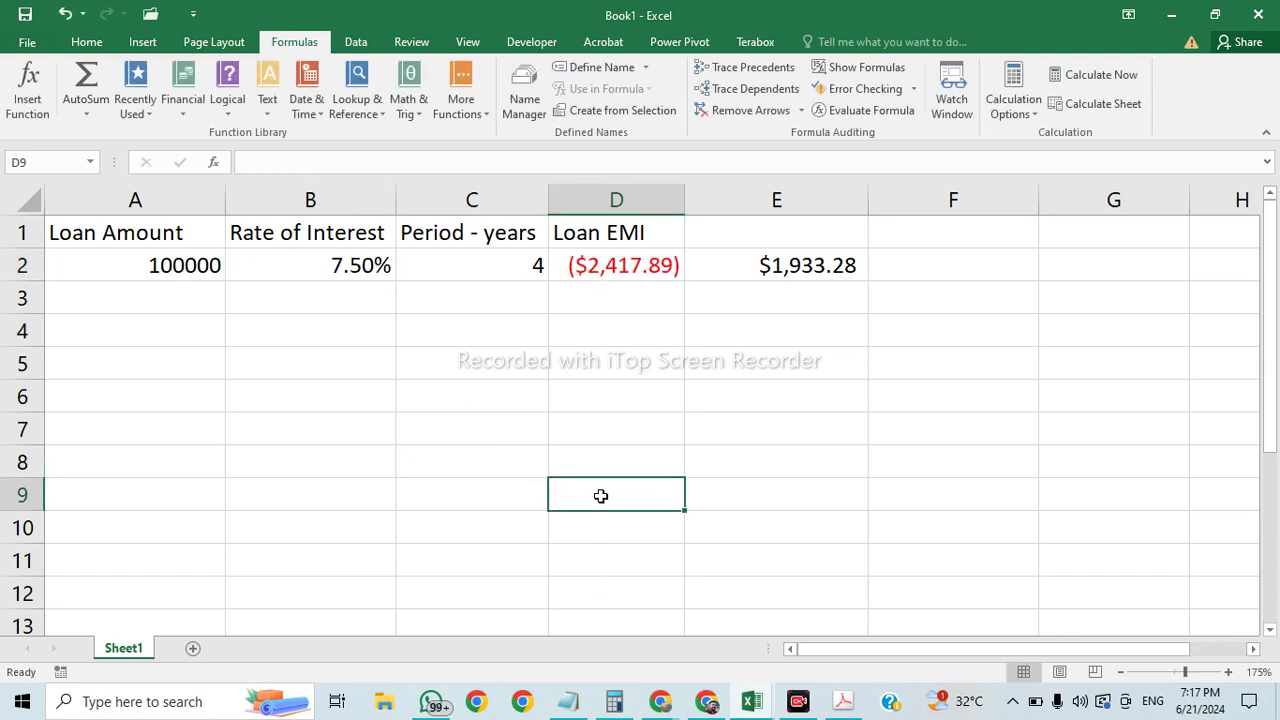
# Step: Delete the PMT formula from cell D2 under Loan EMI
pyautogui.click(655, 268)
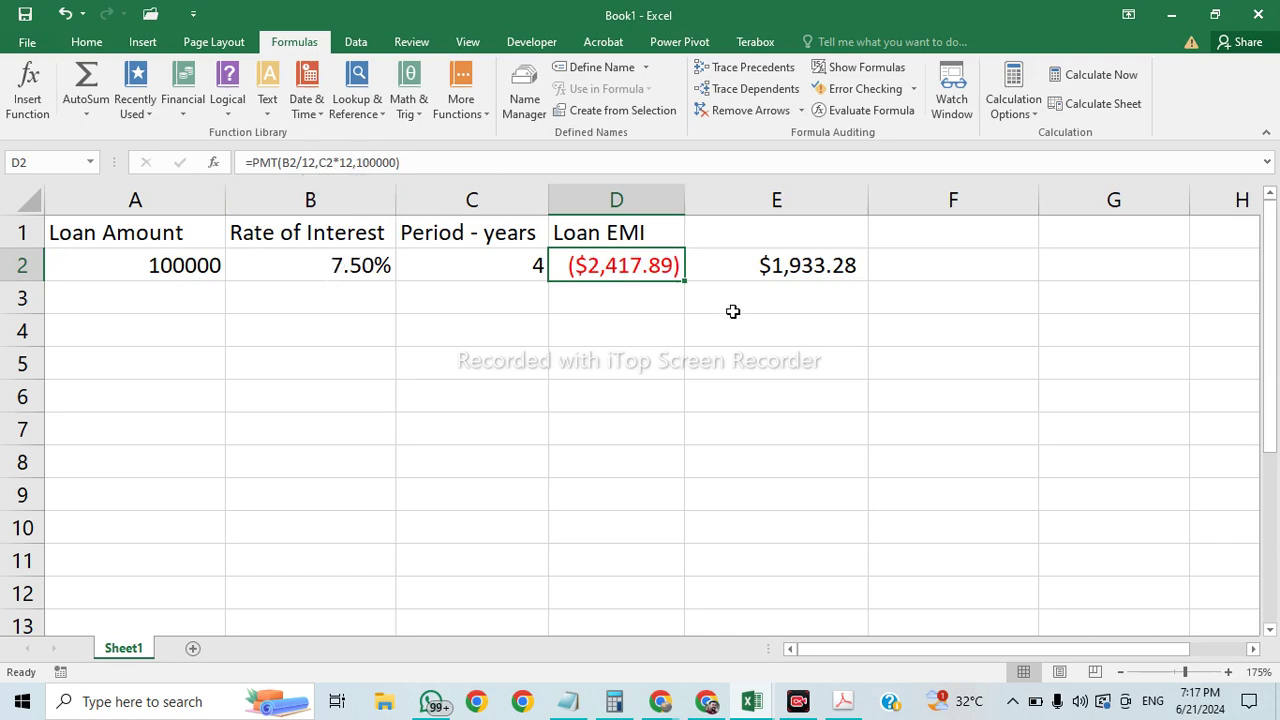
pyautogui.click(678, 391)
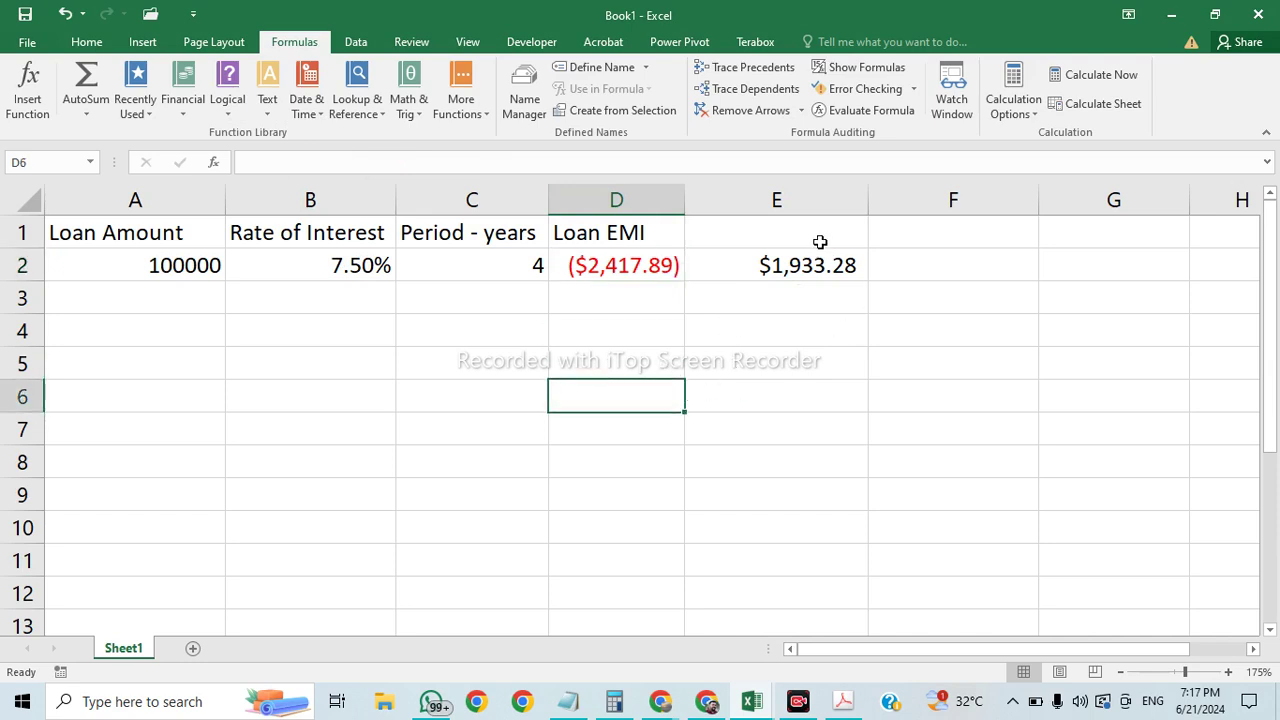
pyautogui.click(612, 266)
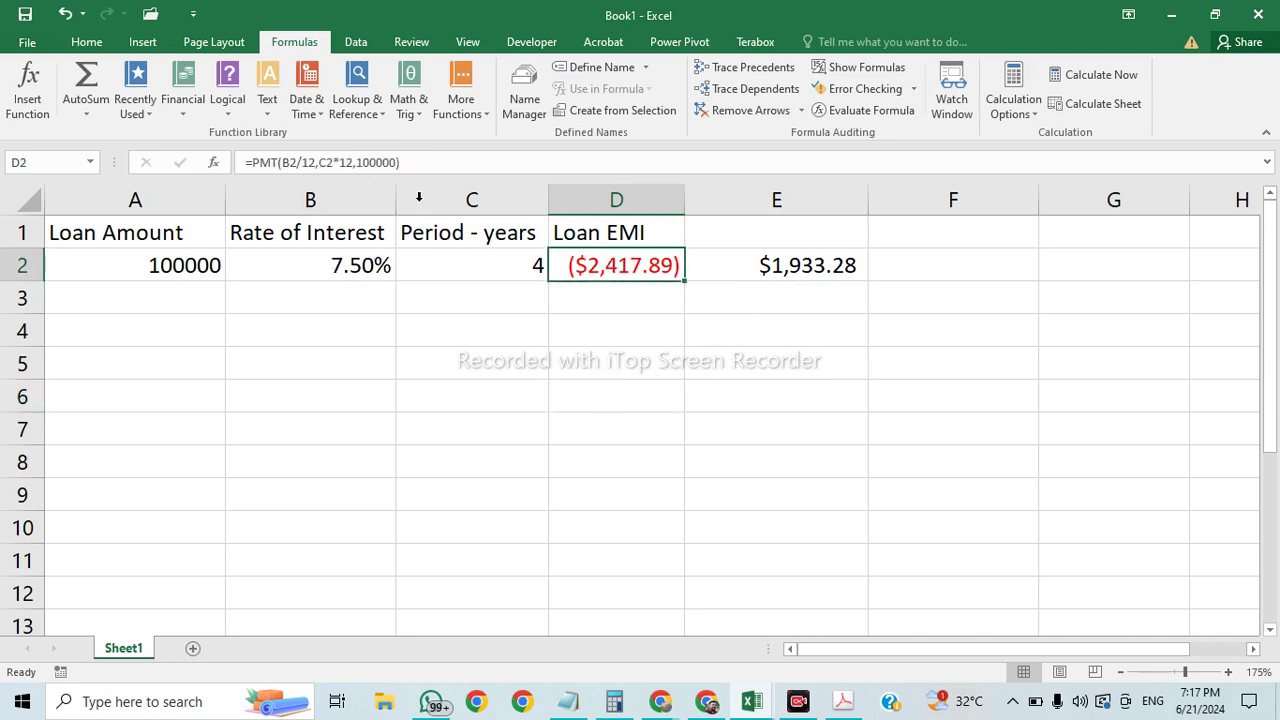
pyautogui.press('Delete')
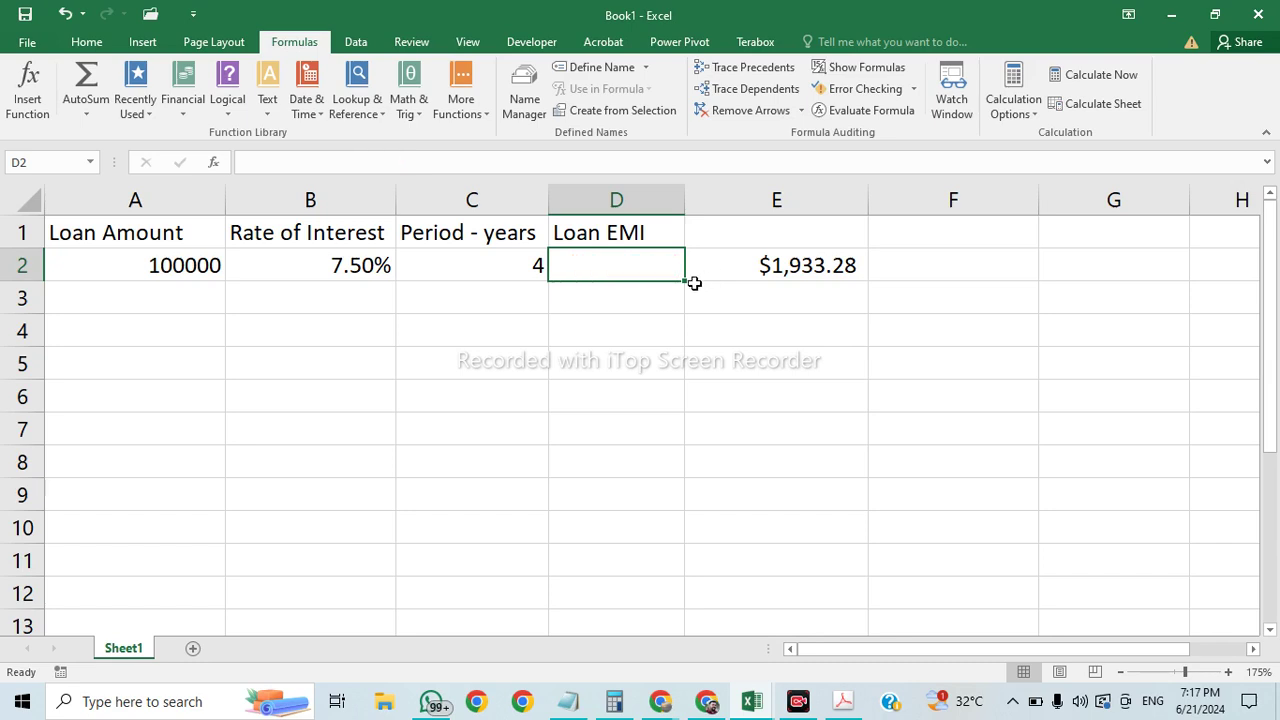
# Step: Widen the Period - years column slightly
pyautogui.click(368, 272)
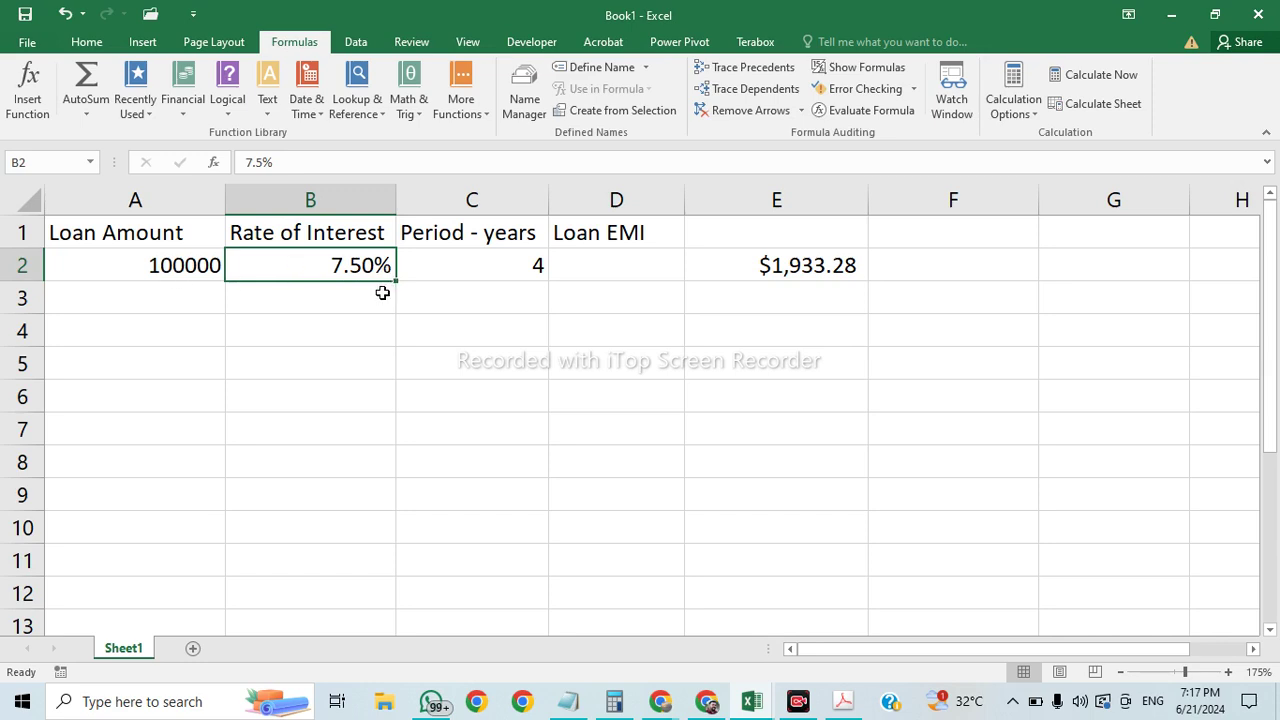
pyautogui.click(637, 273)
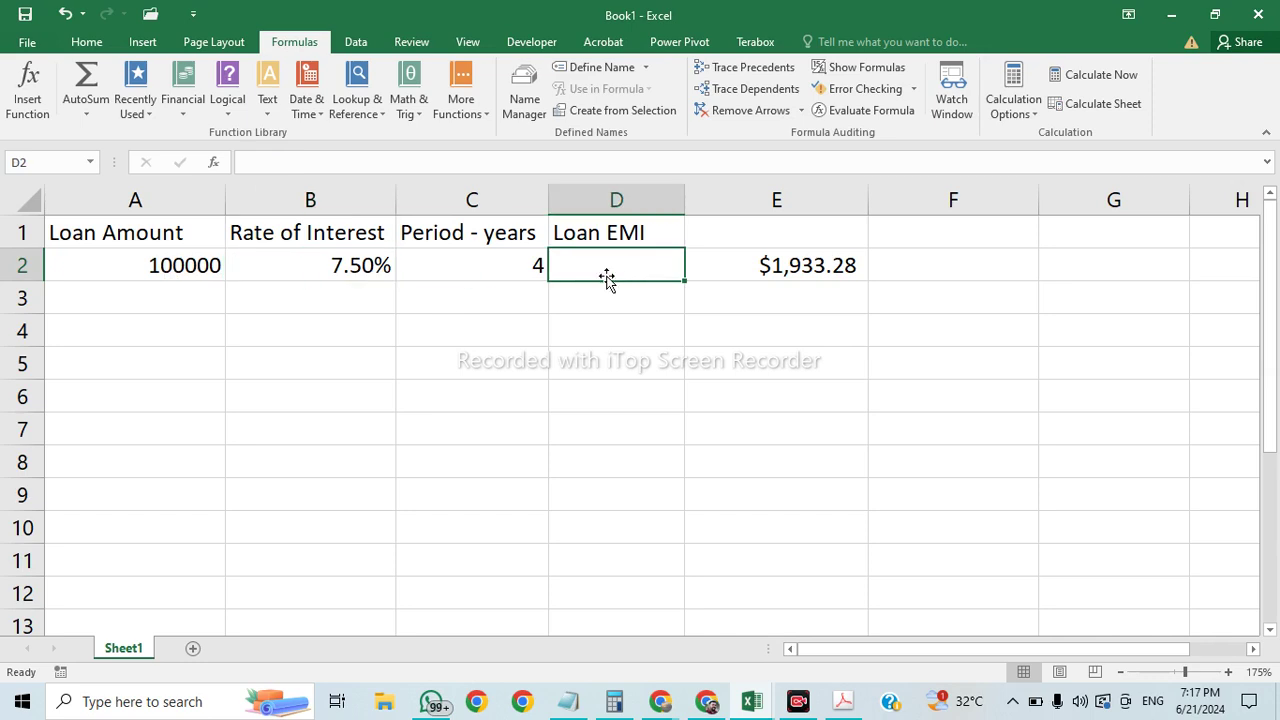
pyautogui.moveTo(547, 190); pyautogui.dragTo(583, 190)
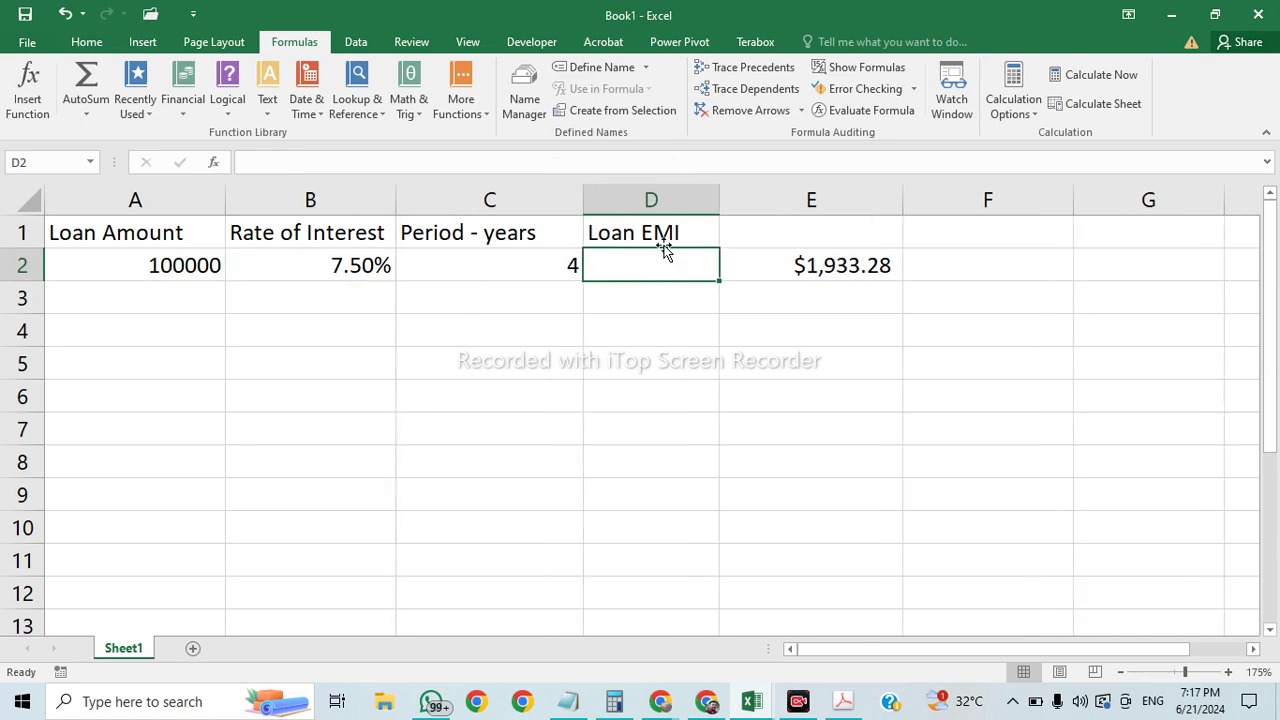
# Step: Insert the financial function PMT into the empty Loan EMI cell D2
pyautogui.click(183, 100)
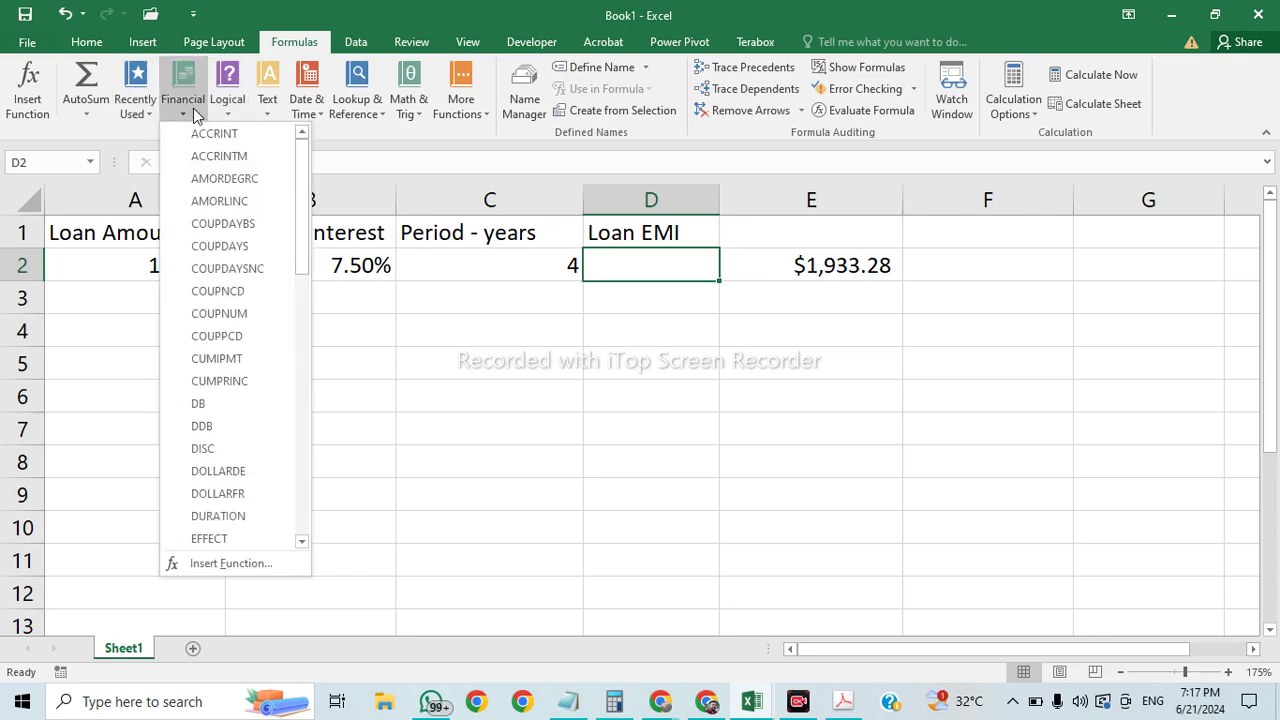
pyautogui.scroll(-3, 240, 430)
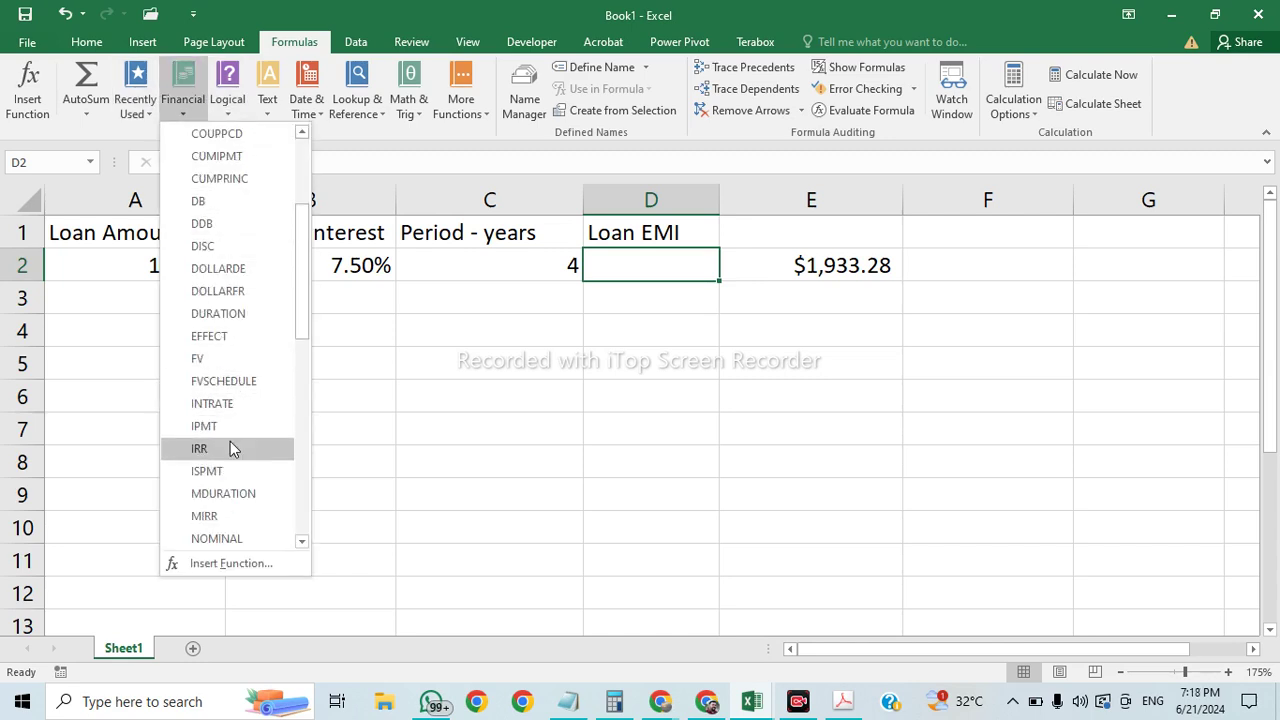
pyautogui.scroll(3, 232, 442)
pyautogui.scroll(-12, 230, 443)
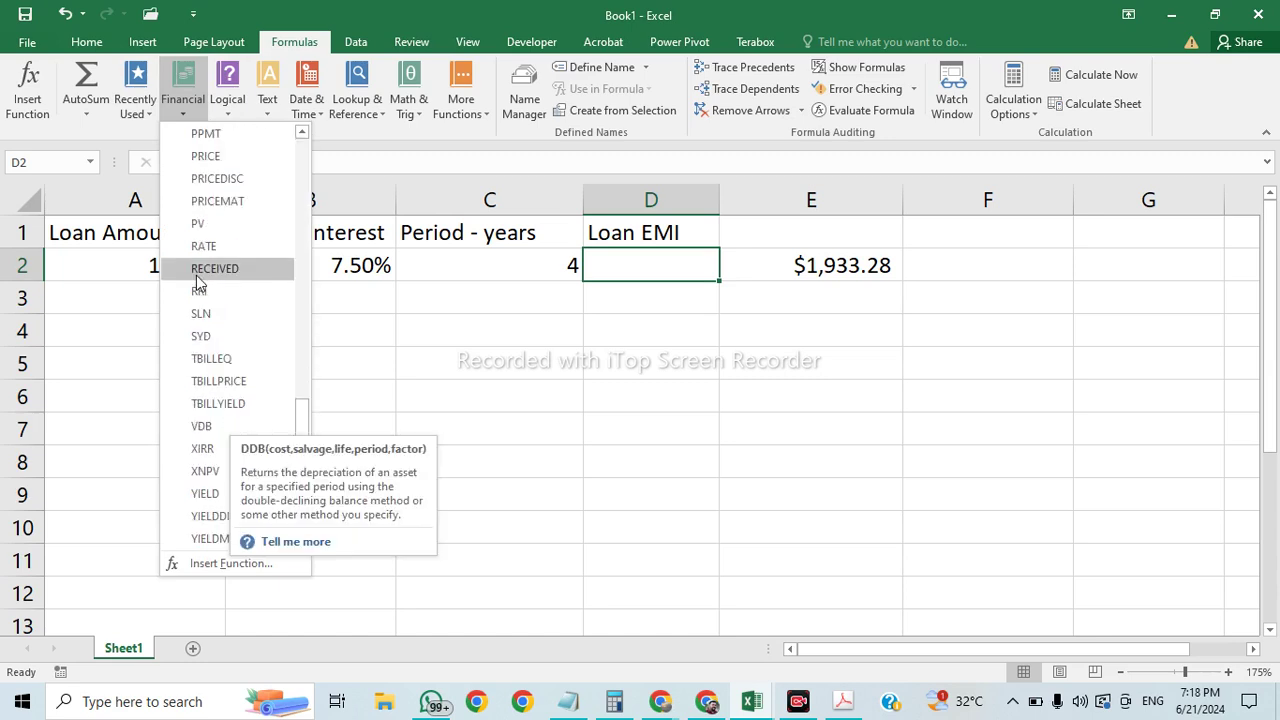
pyautogui.scroll(3, 197, 285)
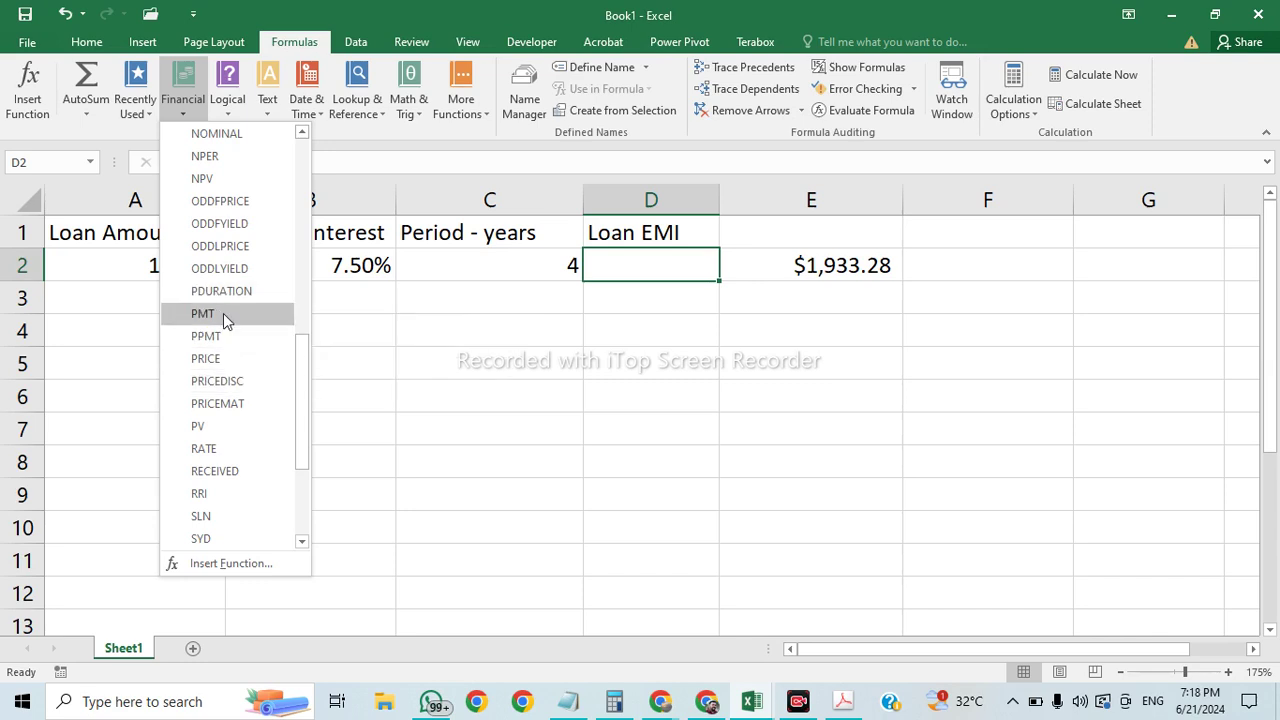
pyautogui.click(223, 313)
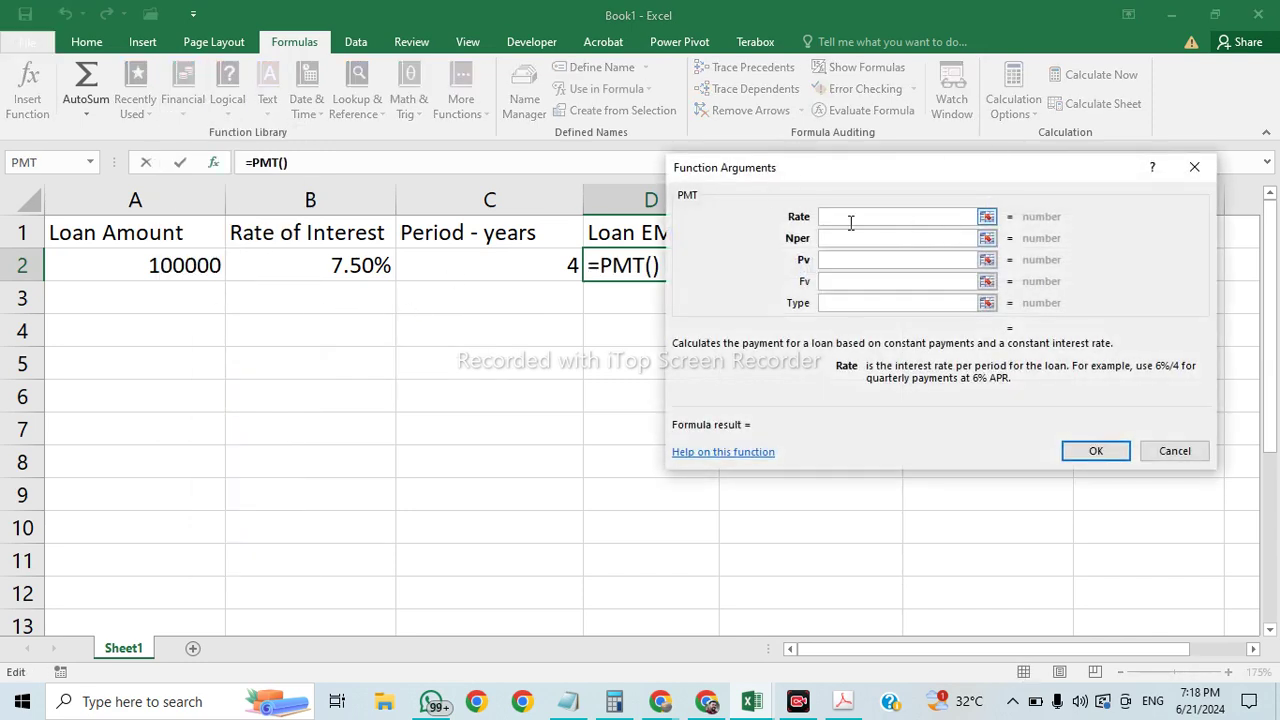
# Step: Set the PMT Rate argument to B2/12 and the Nper argument to C2*12
pyautogui.click(350, 265)
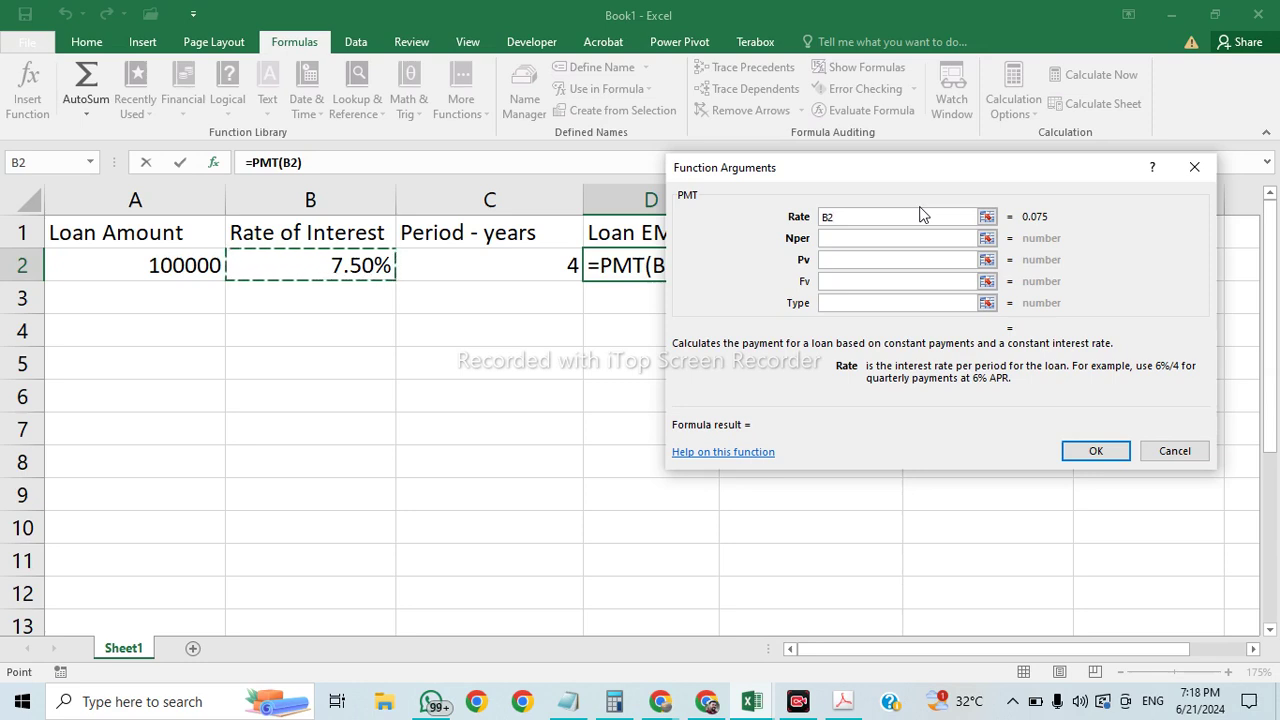
pyautogui.write('/')
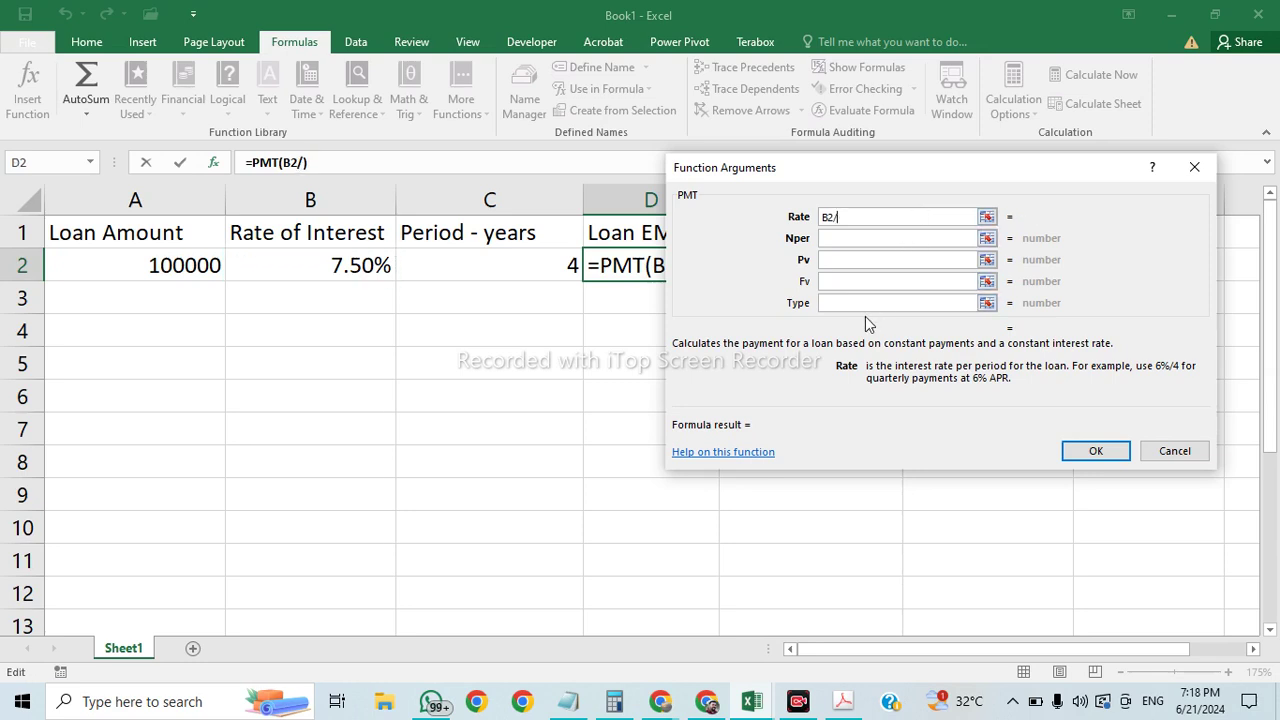
pyautogui.write('12')
pyautogui.click(877, 240)
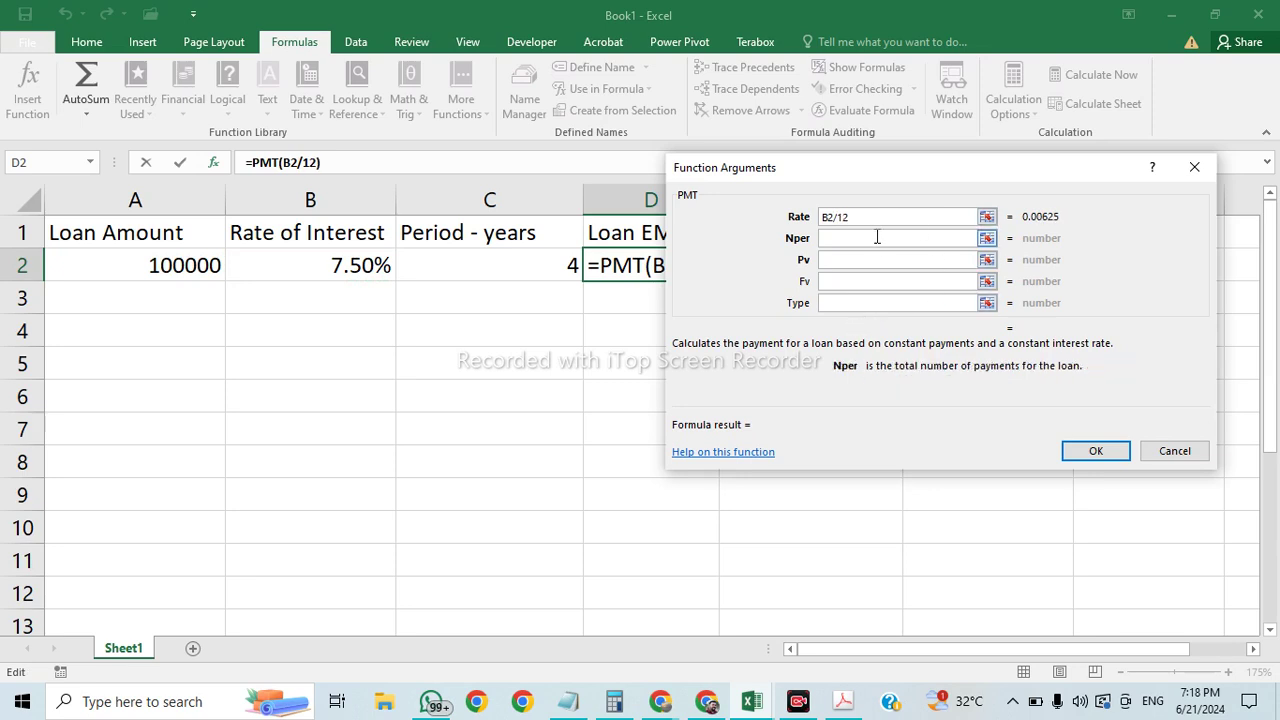
pyautogui.click(540, 271)
pyautogui.write('*12')
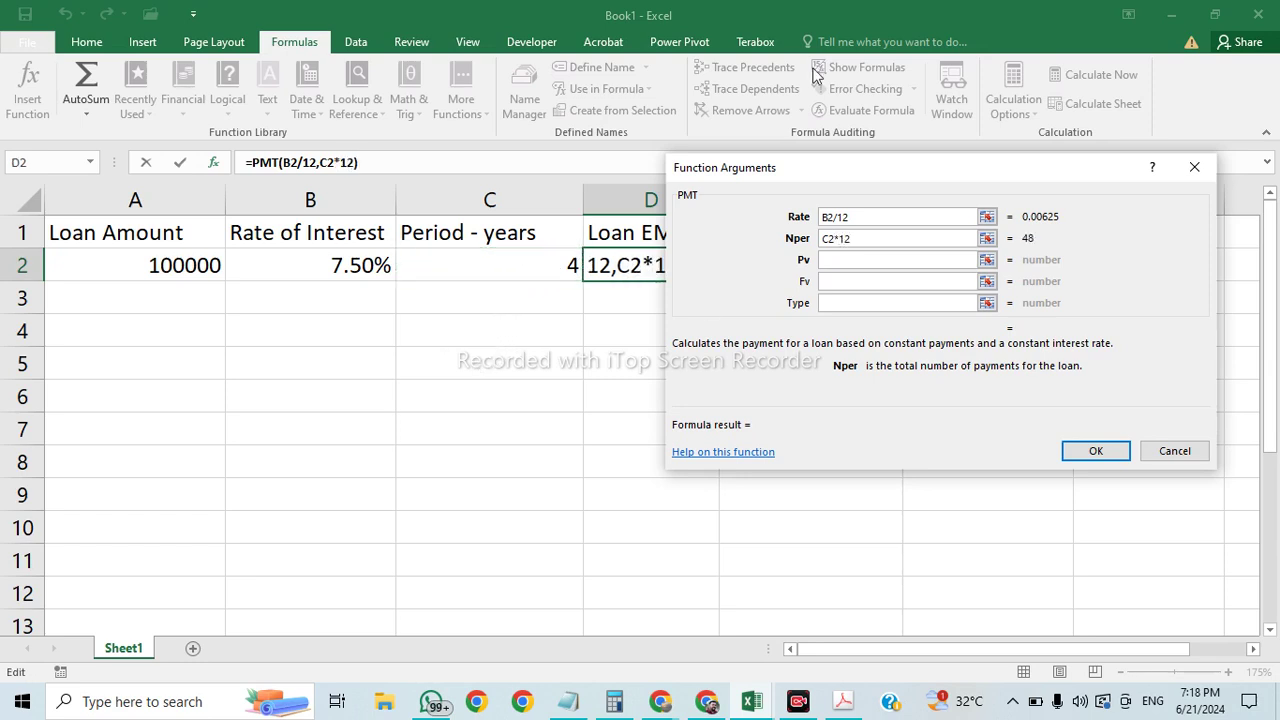
# Step: Set the PMT Pv argument to -100000, confirm the function, and check the formula in D2
pyautogui.moveTo(784, 168); pyautogui.dragTo(937, 165)
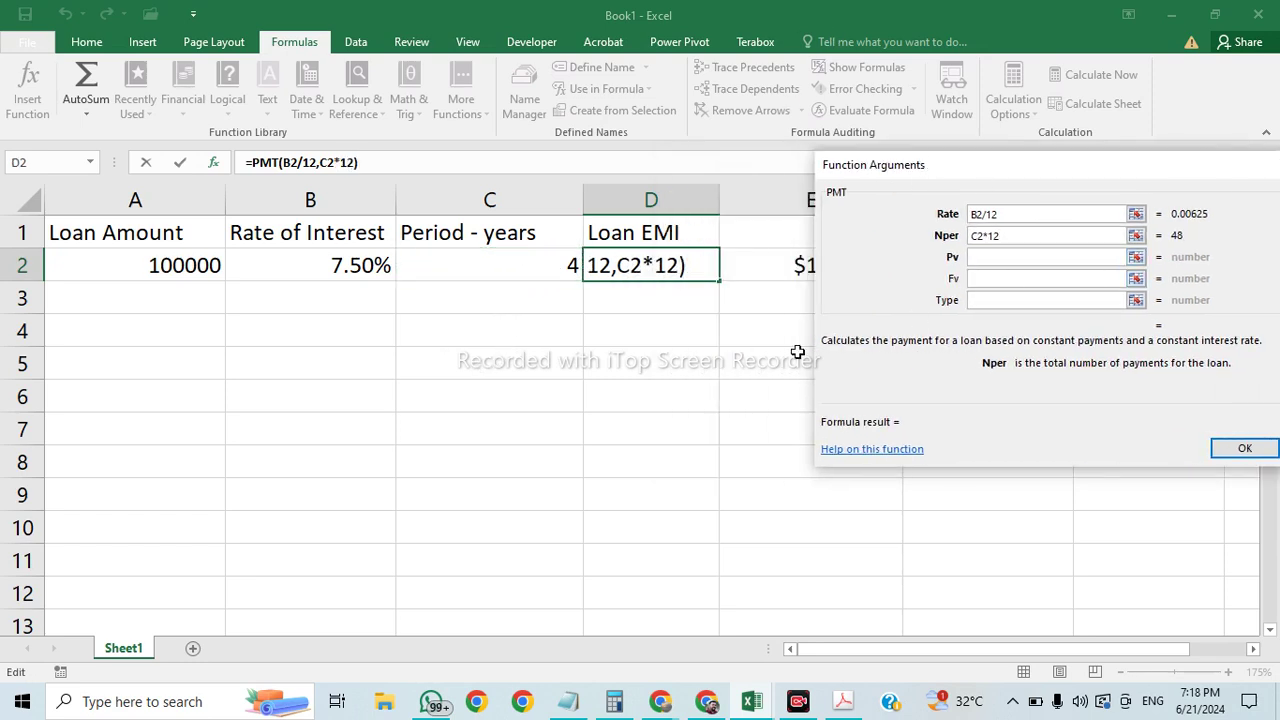
pyautogui.click(1023, 259)
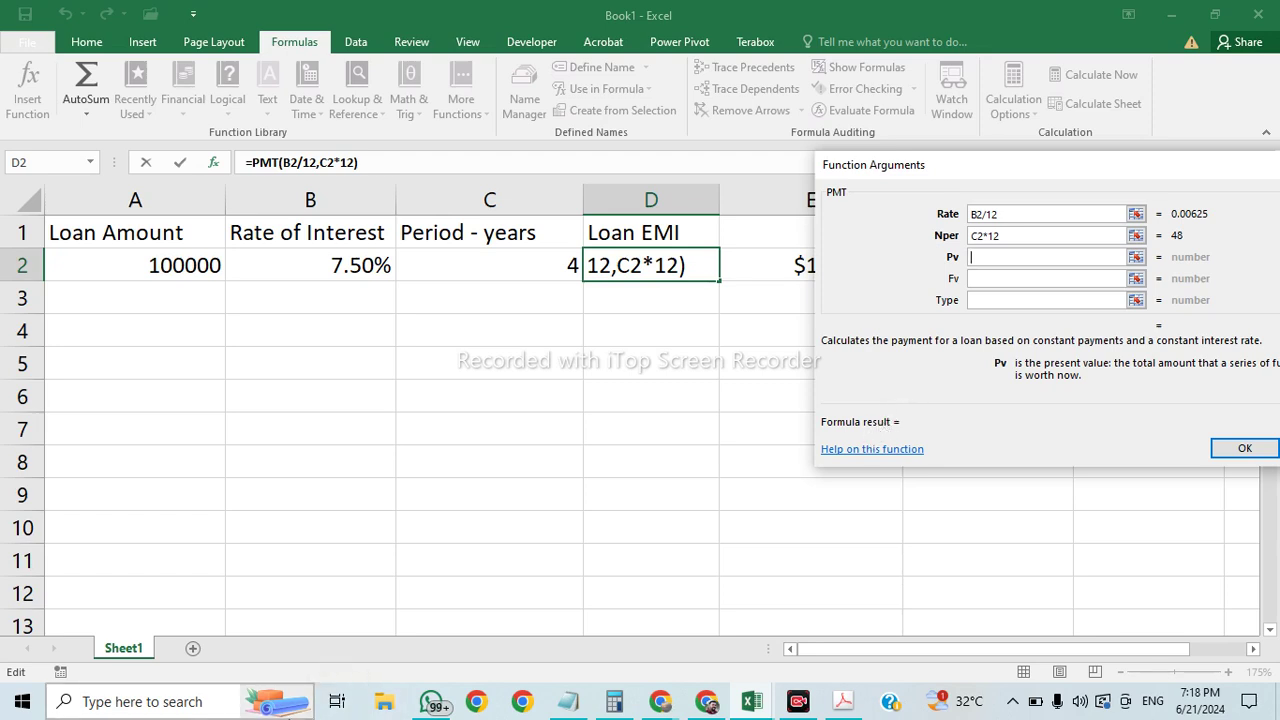
pyautogui.write('-1')
pyautogui.moveTo(300, 702)
pyautogui.write('00000')
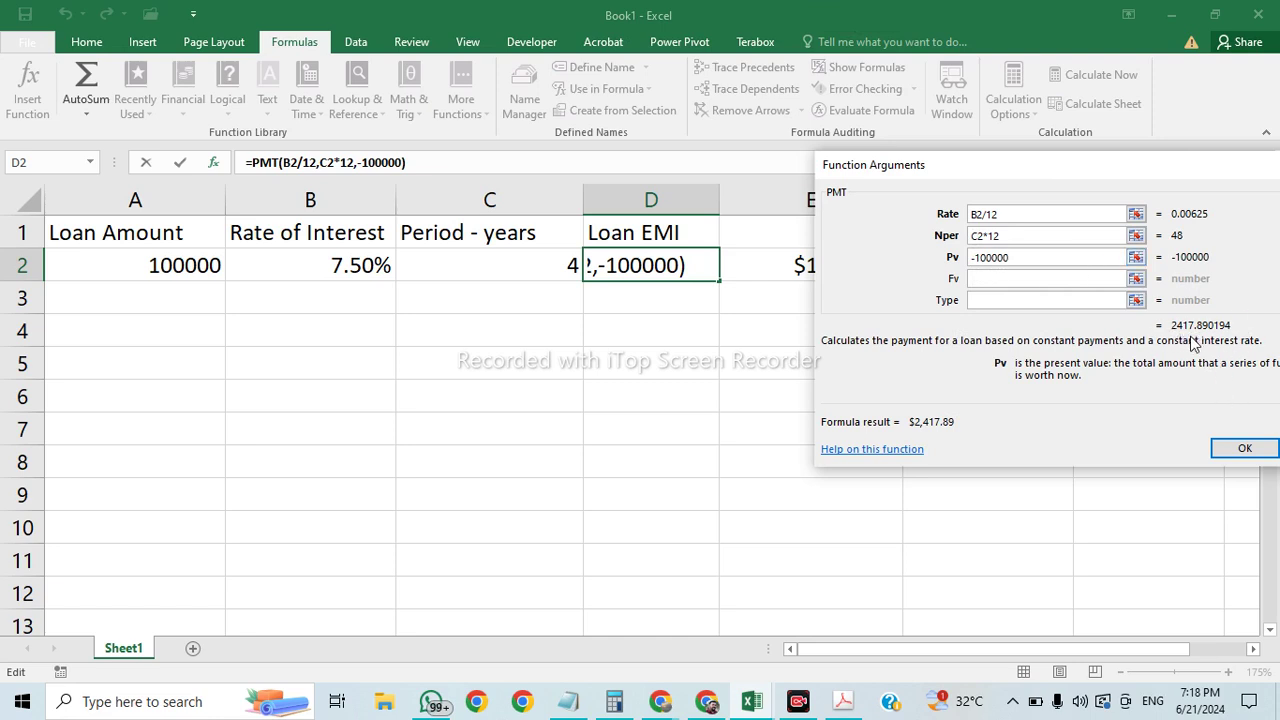
pyautogui.click(1272, 446)
pyautogui.click(670, 343)
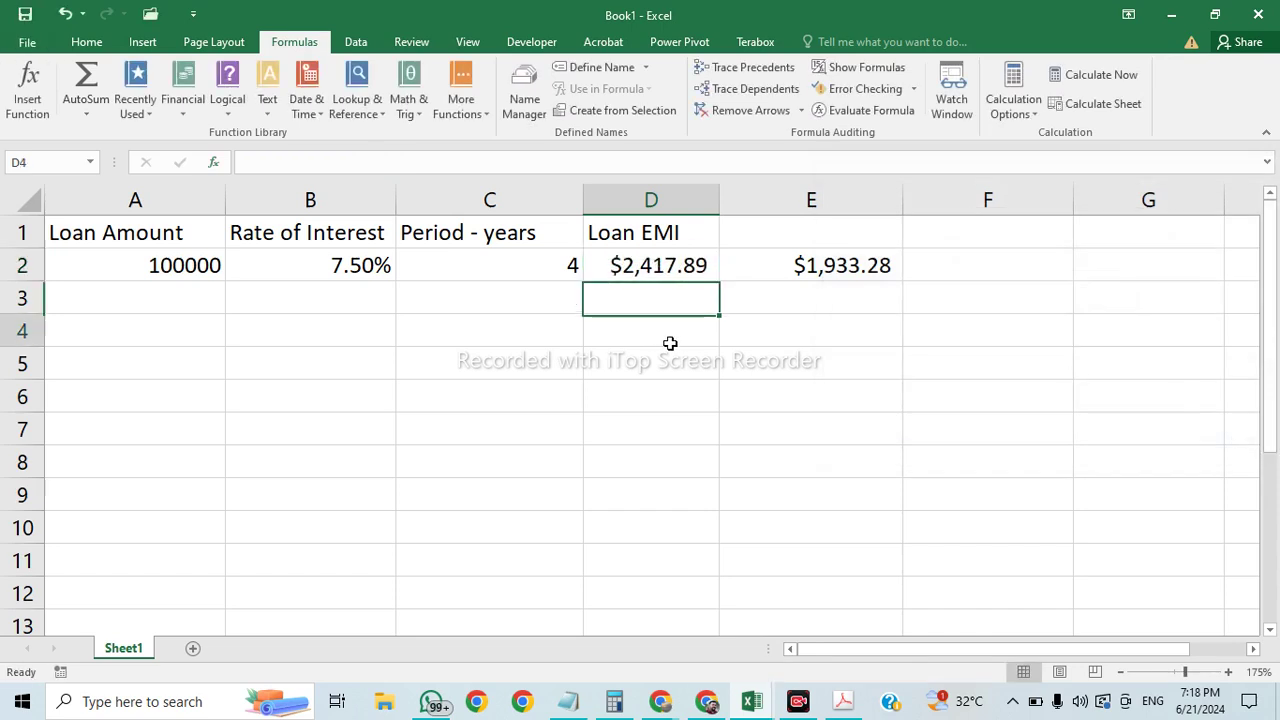
pyautogui.click(665, 264)
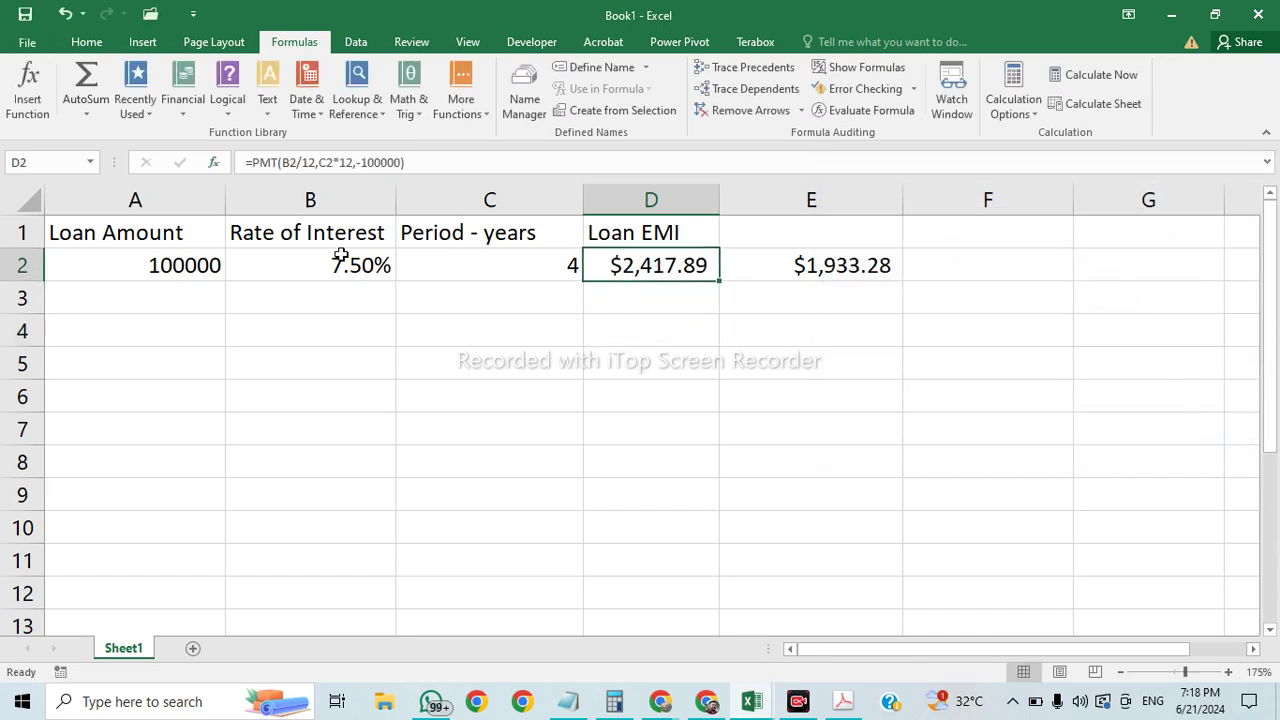
# Step: Enter a second loan in row 3 with a loan amount of 345678 and an interest rate of 9.67%
pyautogui.click(164, 260)
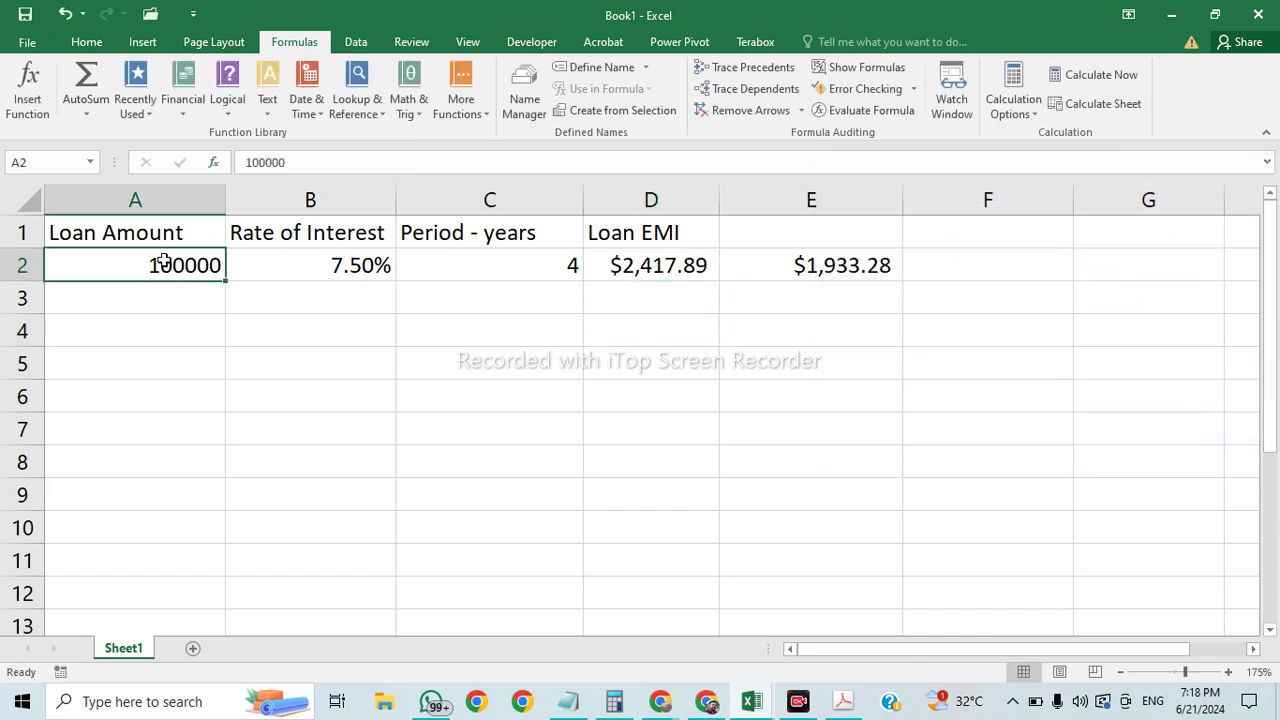
pyautogui.click(208, 302)
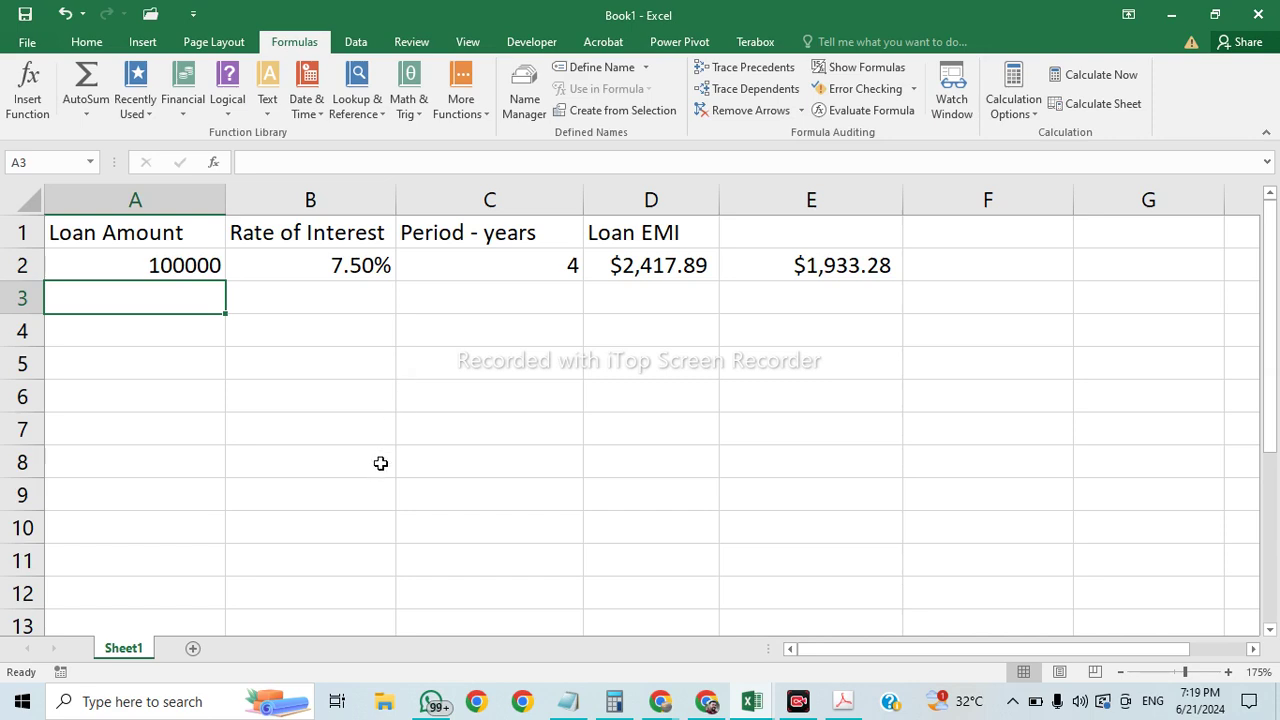
pyautogui.write('345678')
pyautogui.press('Return')
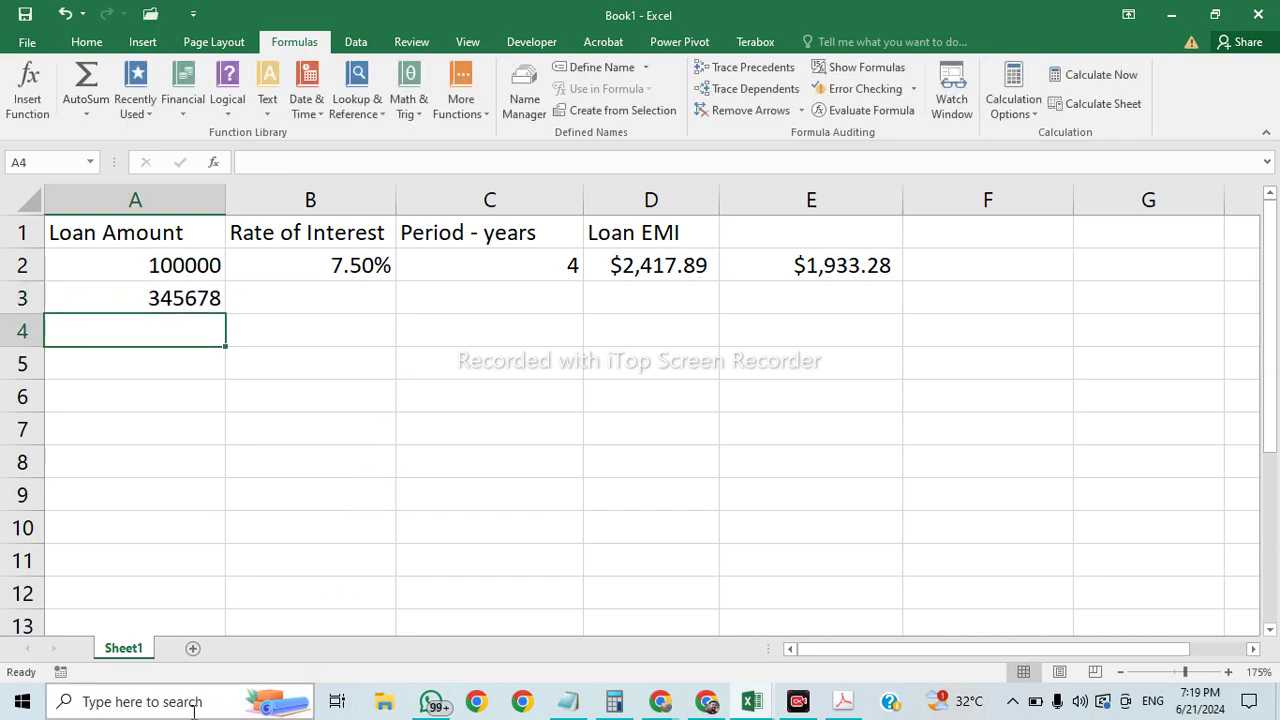
pyautogui.click(373, 303)
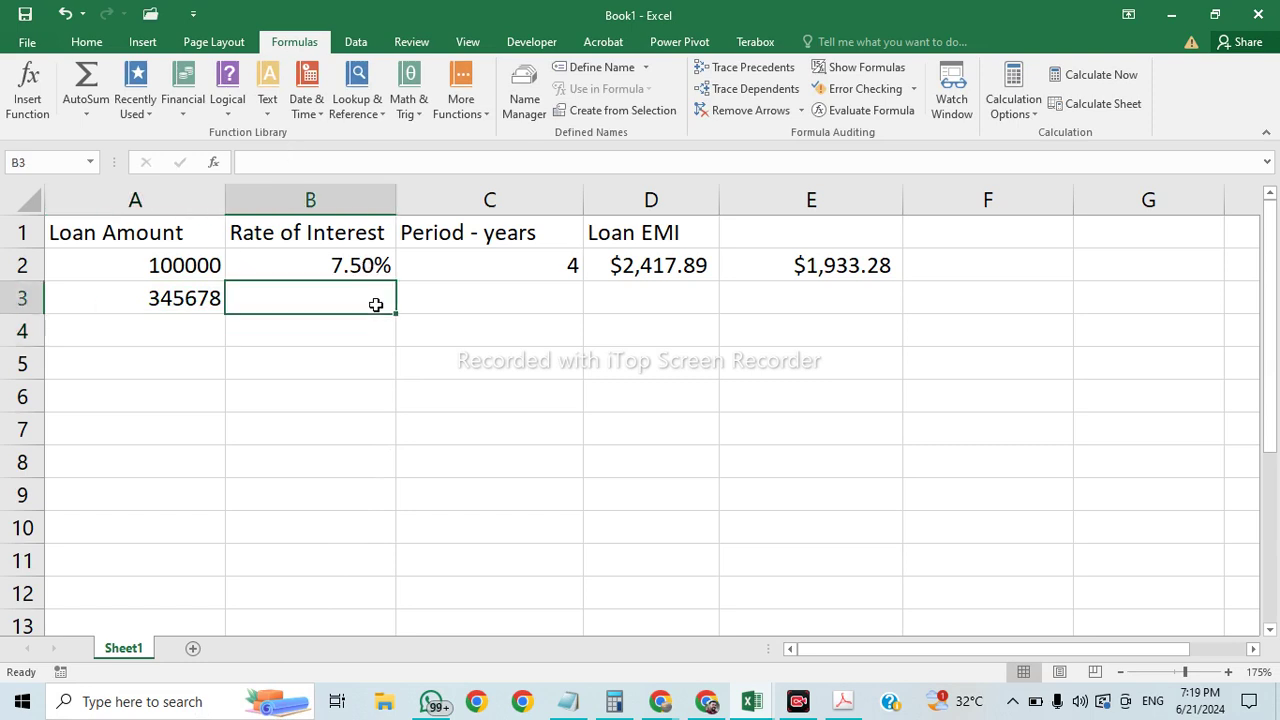
pyautogui.write('9.67')
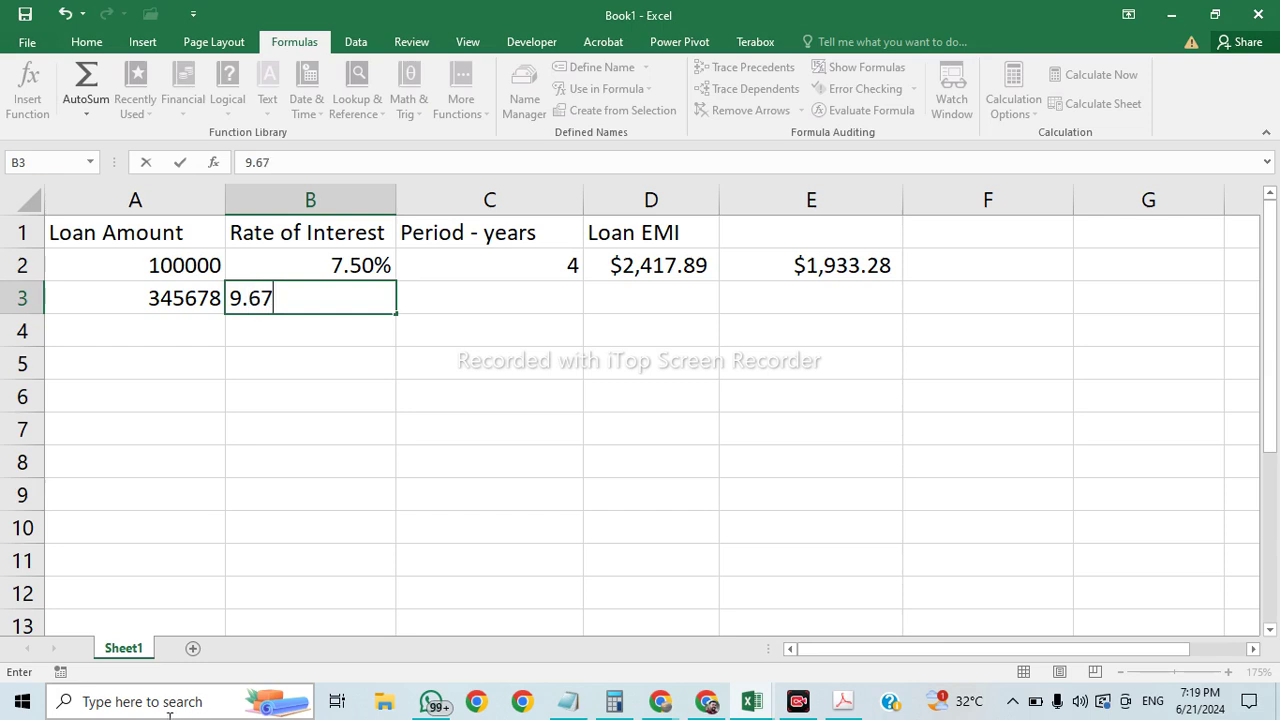
pyautogui.write('&')
pyautogui.press('BackSpace')
pyautogui.write('%')
pyautogui.press('Tab')
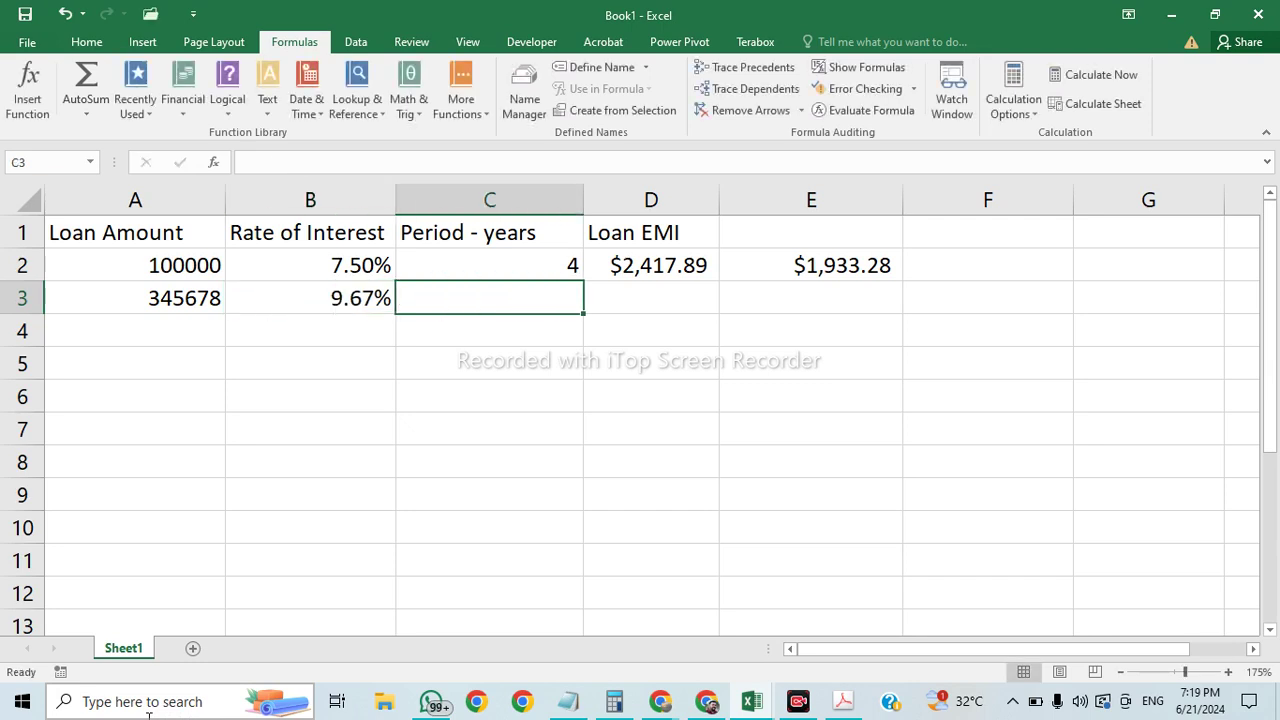
# Step: Change the loan amount in A3 to 1345678
pyautogui.doubleClick(172, 298)
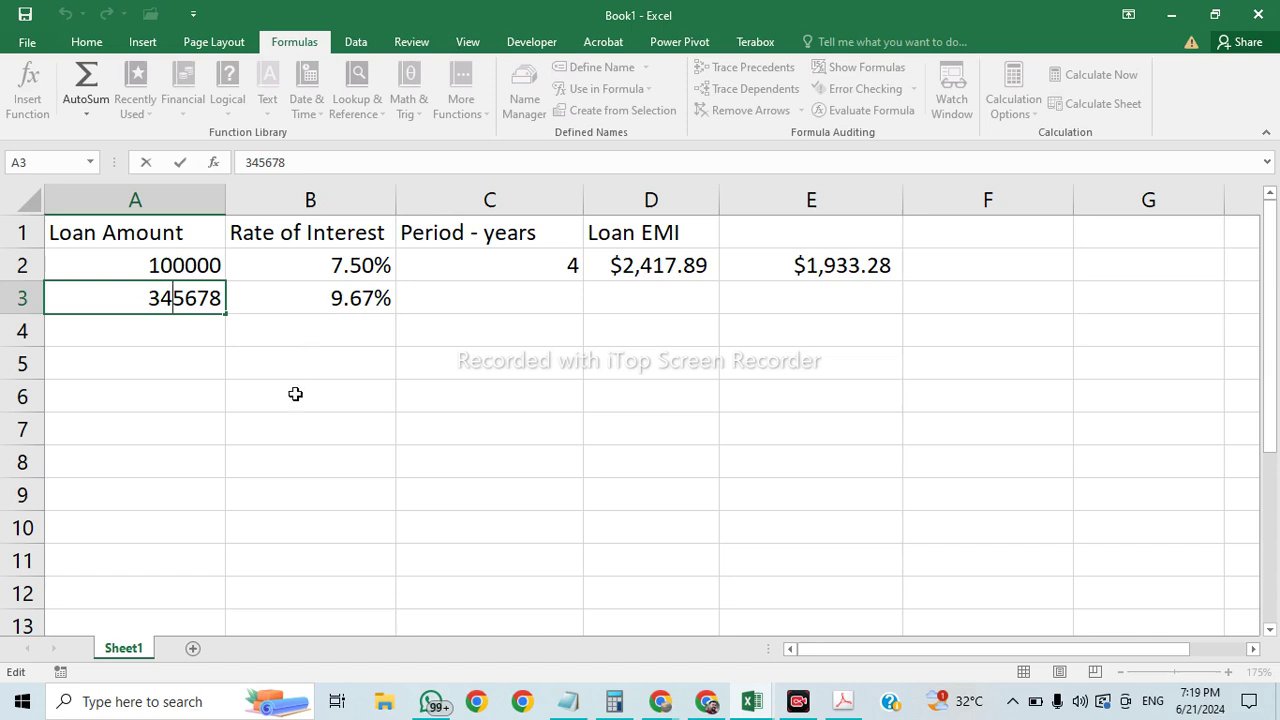
pyautogui.press('Left')
pyautogui.press('Left')
pyautogui.write('1')
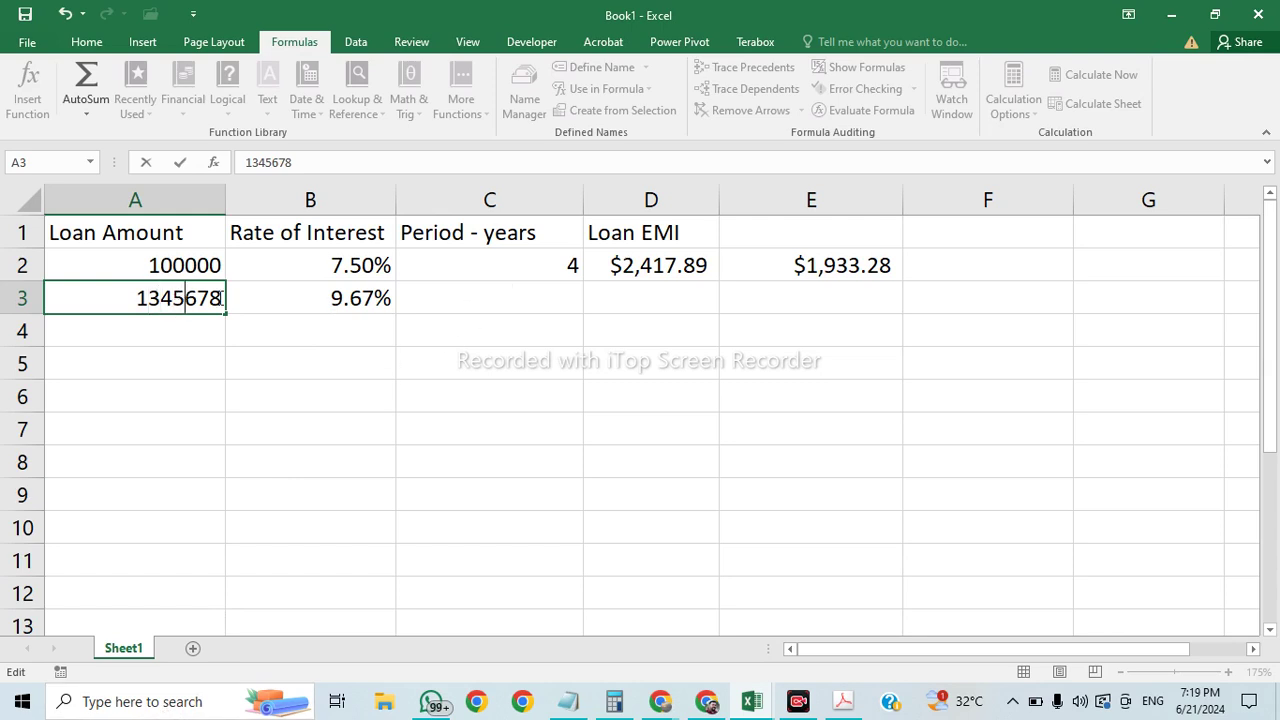
pyautogui.click(357, 298)
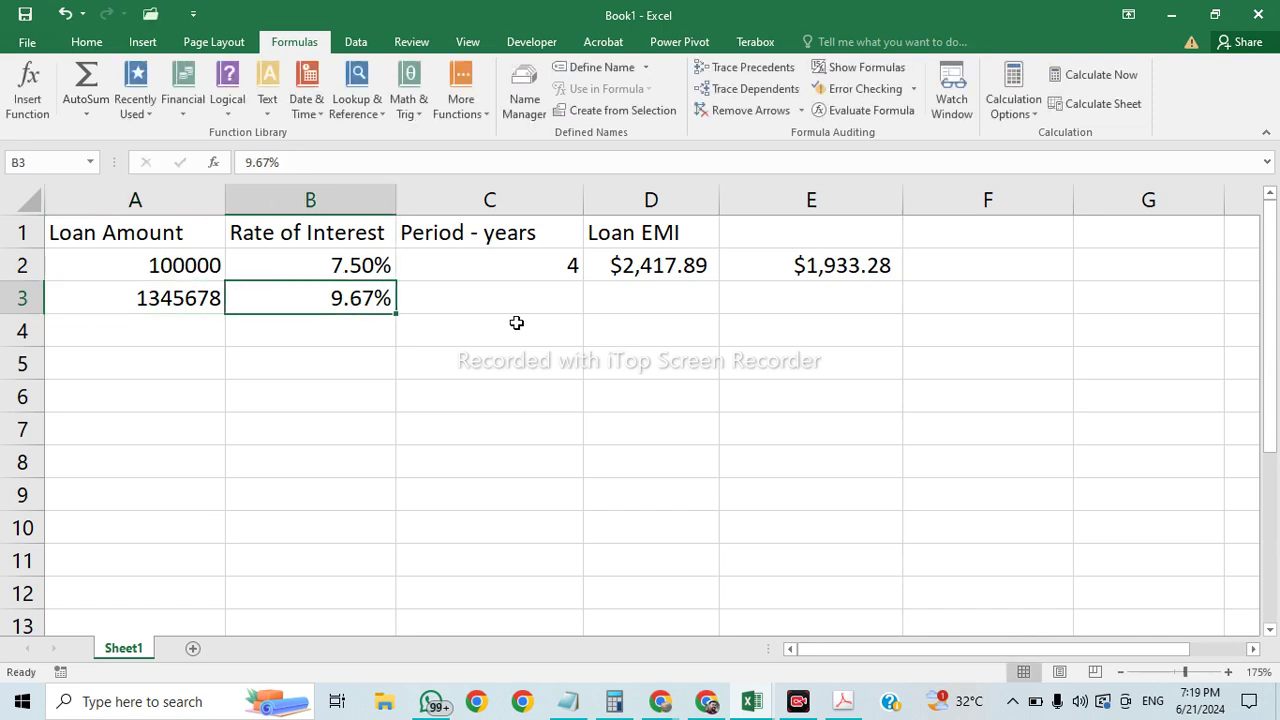
# Step: Enter 15 as the period in years for the second loan in C3
pyautogui.click(471, 297)
pyautogui.write('15')
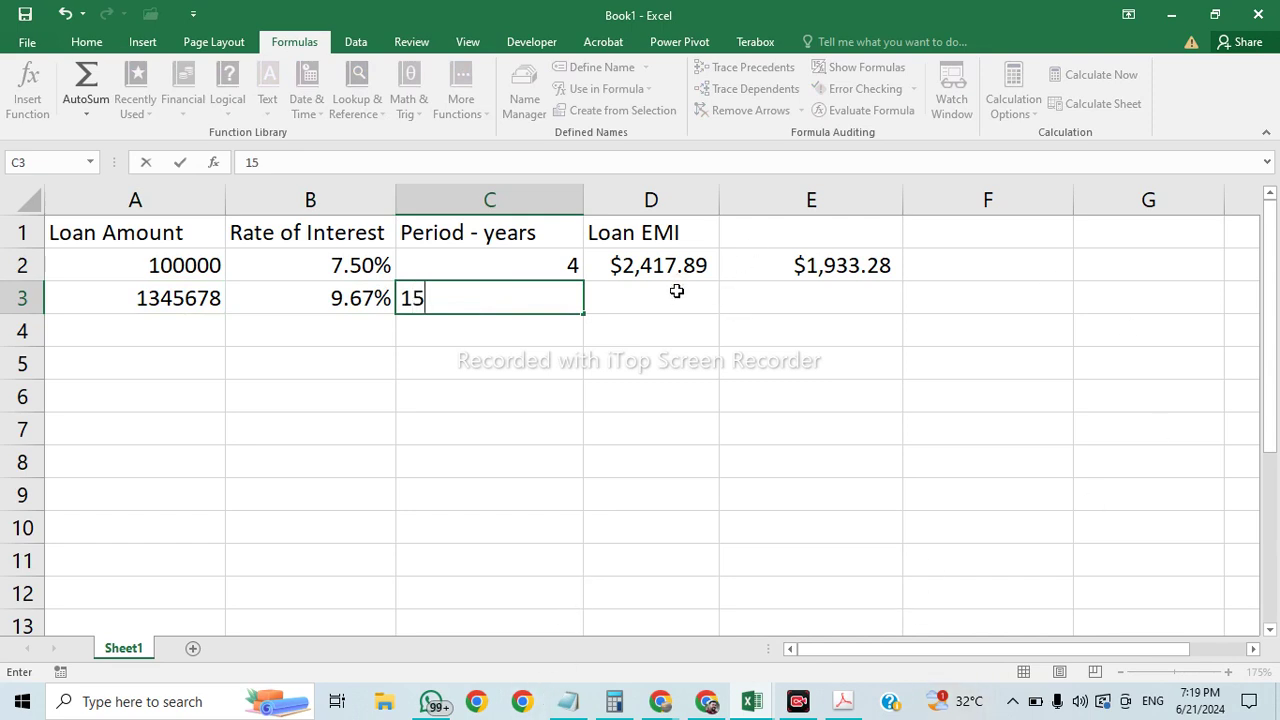
pyautogui.click(618, 301)
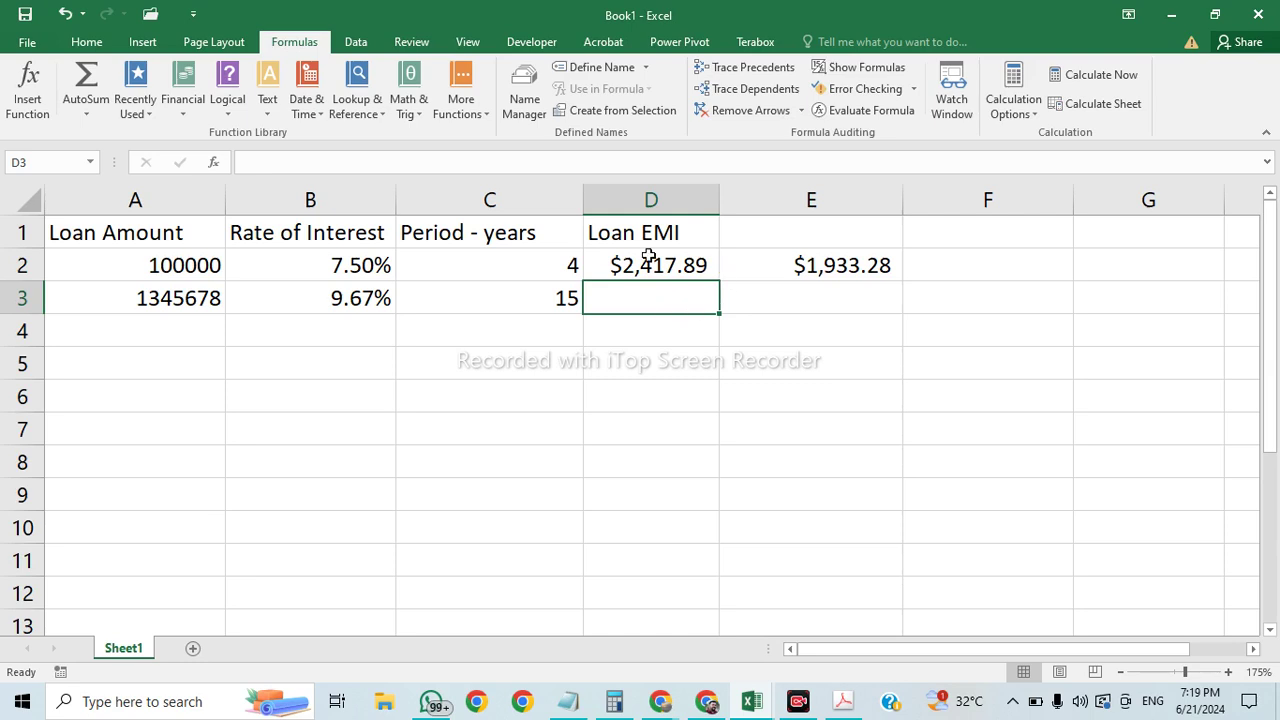
# Step: Fill the PMT formula from D2 down to D3 and check the copied formula
pyautogui.click(648, 264)
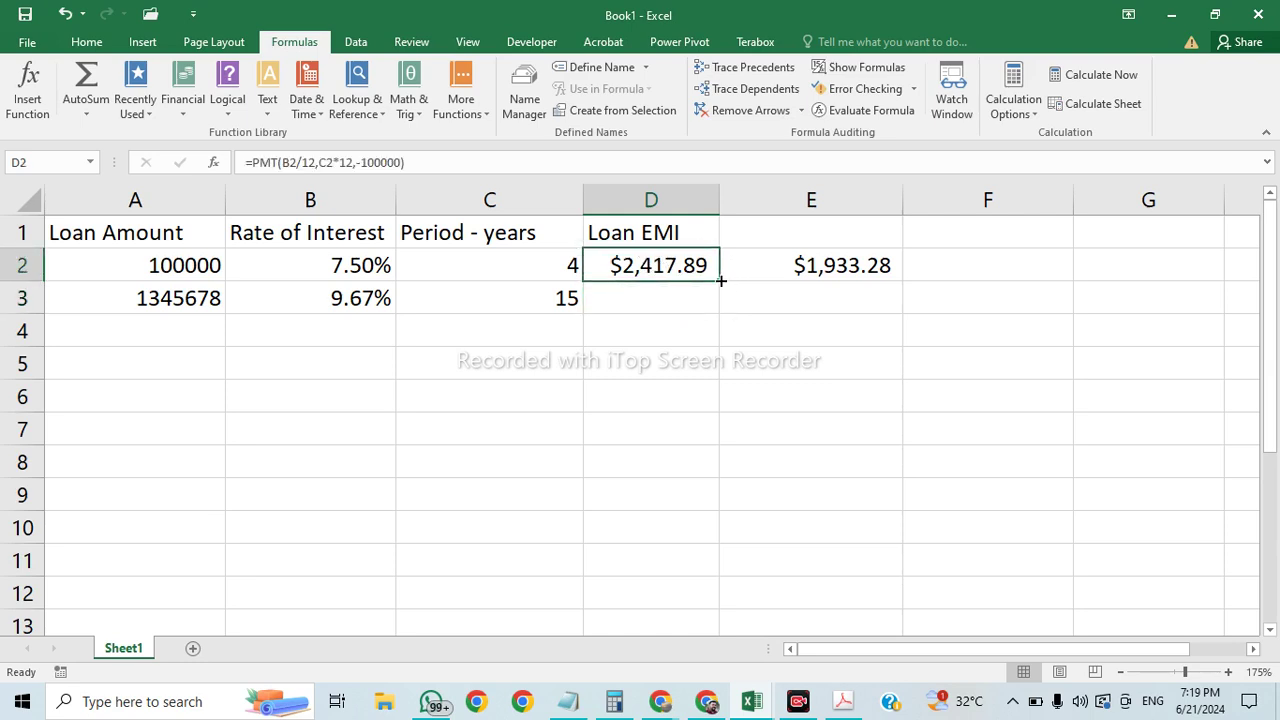
pyautogui.moveTo(720, 281); pyautogui.dragTo(724, 312)
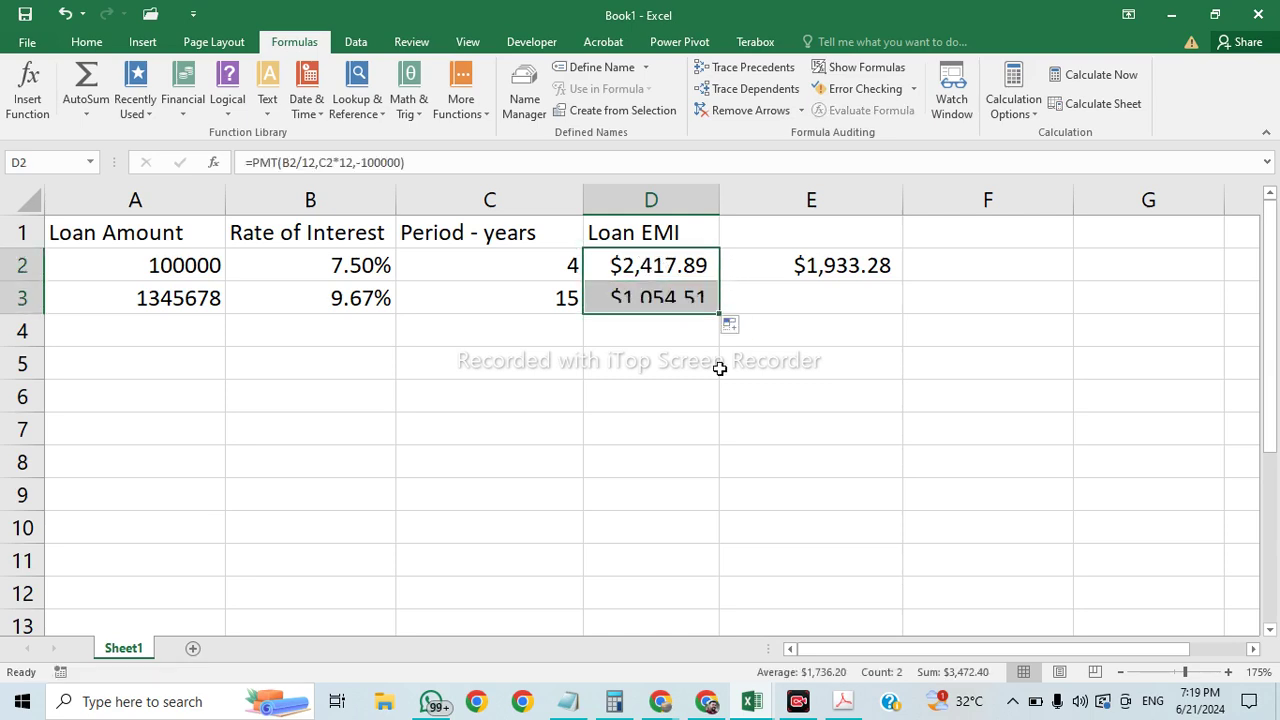
pyautogui.click(704, 400)
pyautogui.click(674, 302)
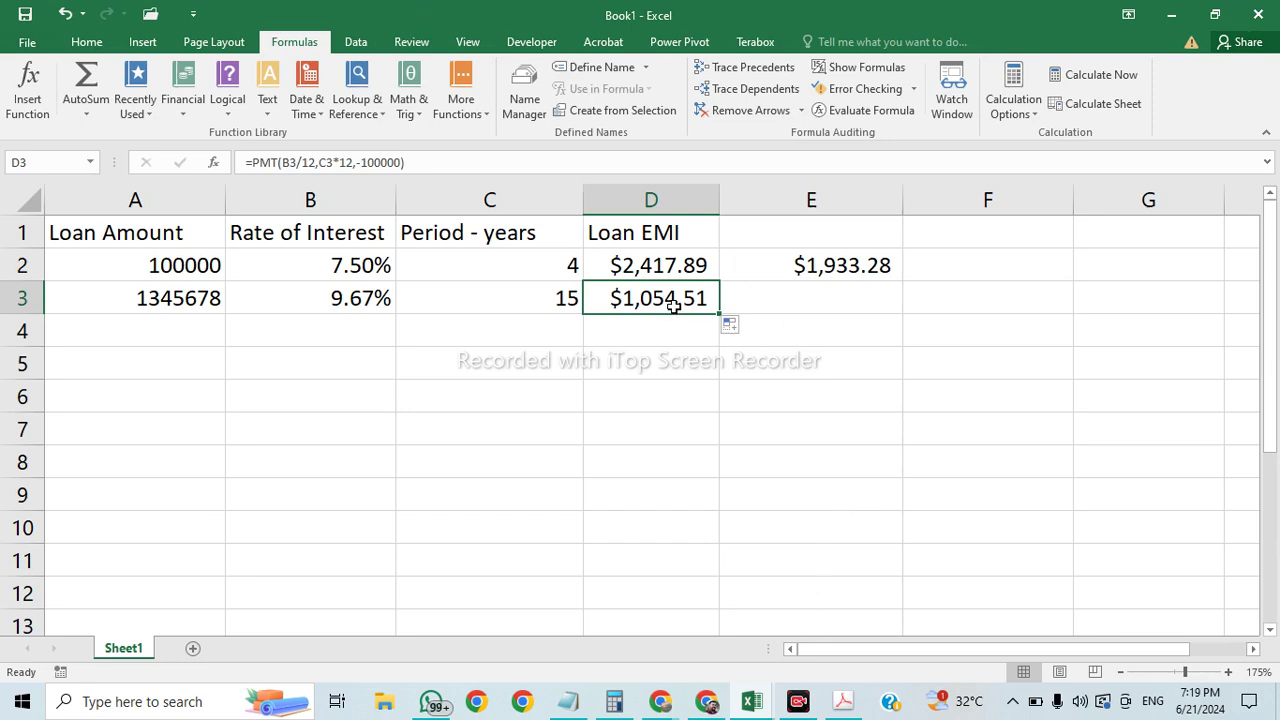
# Step: Change the period of the second loan in C3 to 10 years
pyautogui.click(538, 303)
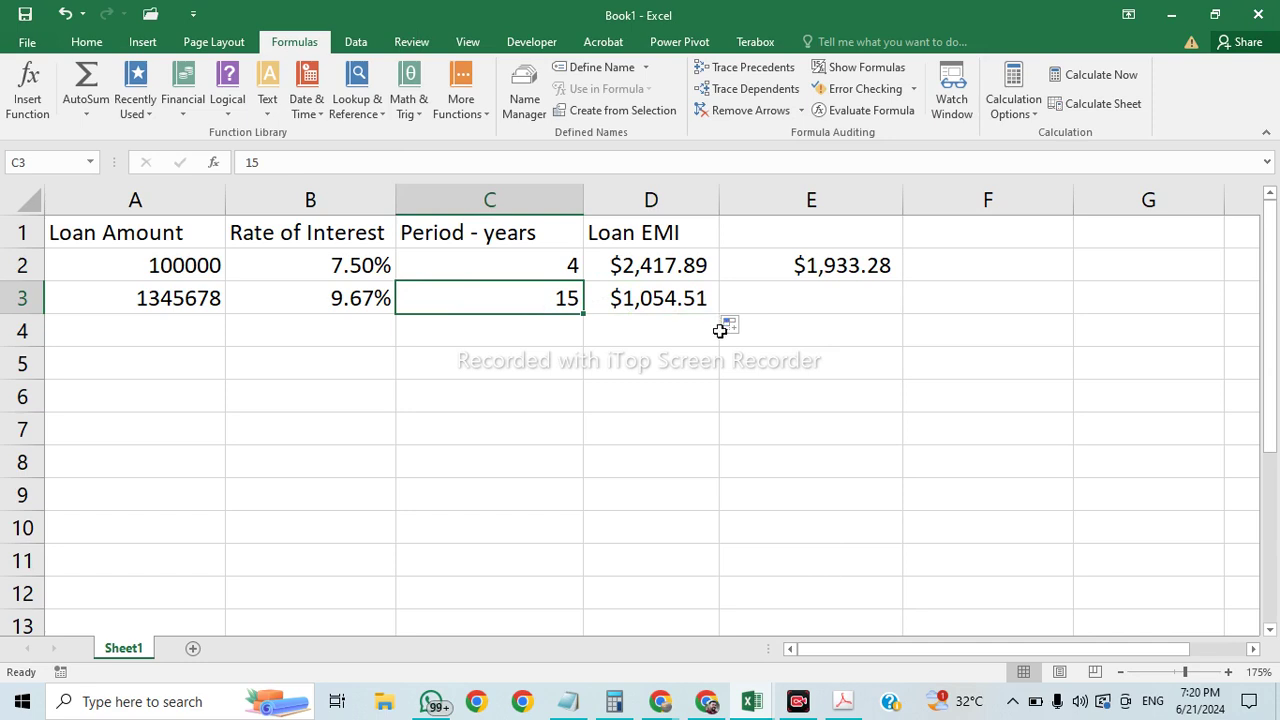
pyautogui.click(628, 298)
pyautogui.click(488, 295)
pyautogui.write('10')
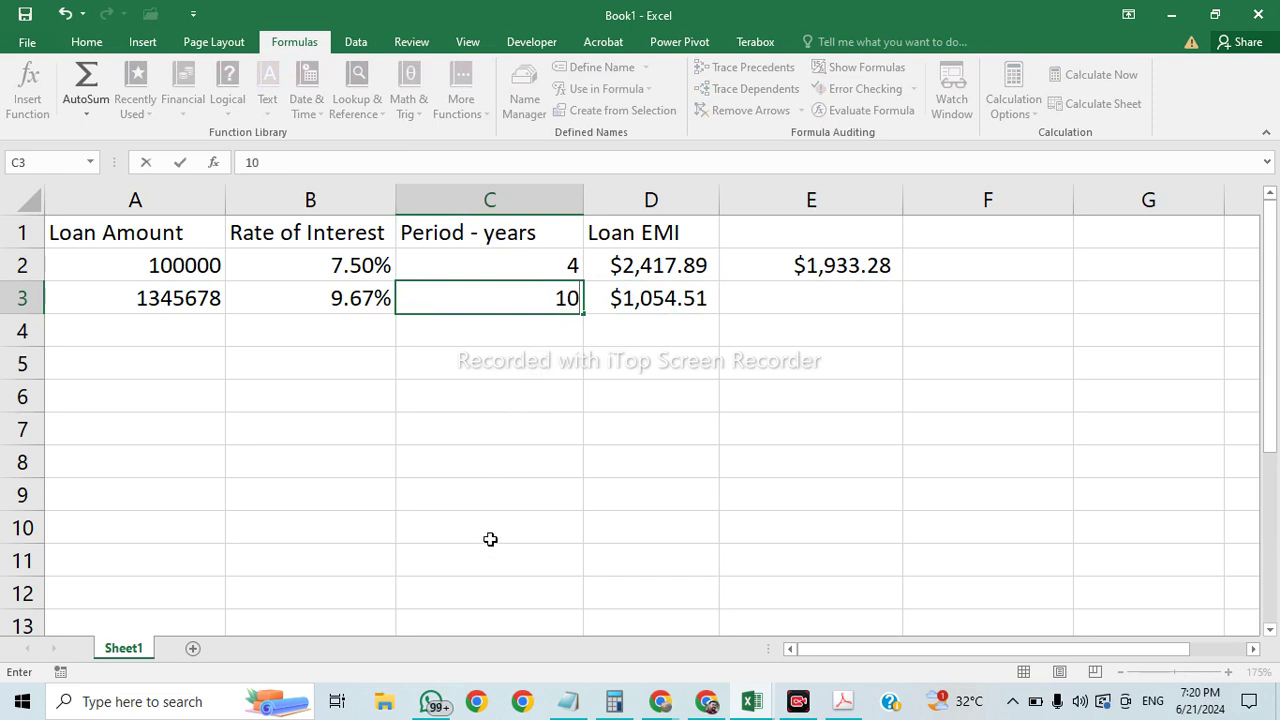
pyautogui.press('Return')
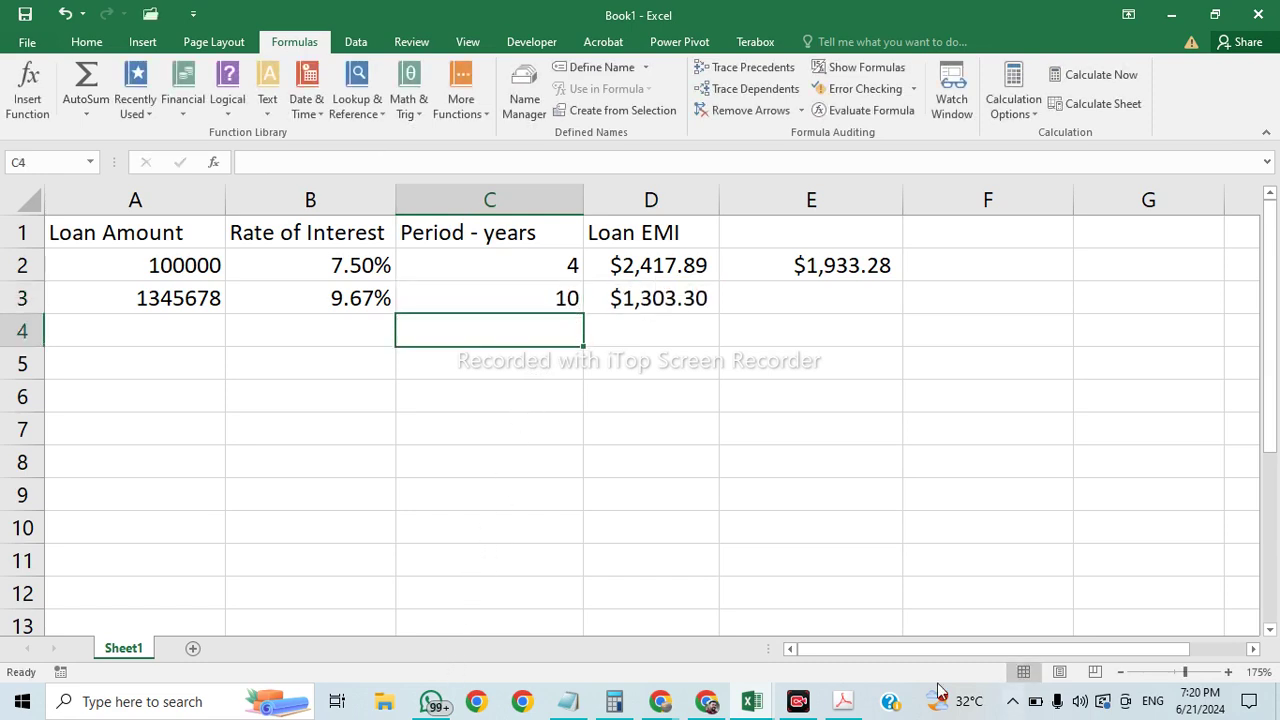
# Step: Delete the copied PMT formula from D3
pyautogui.click(683, 300)
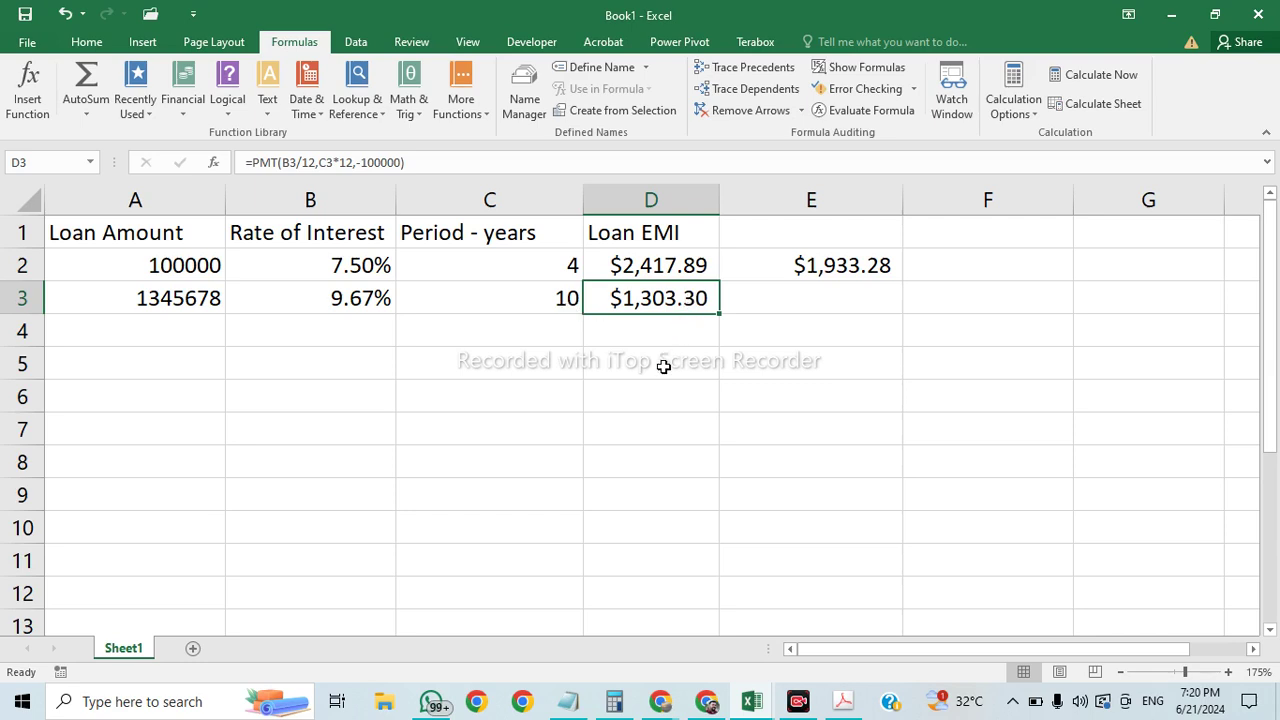
pyautogui.press('Delete')
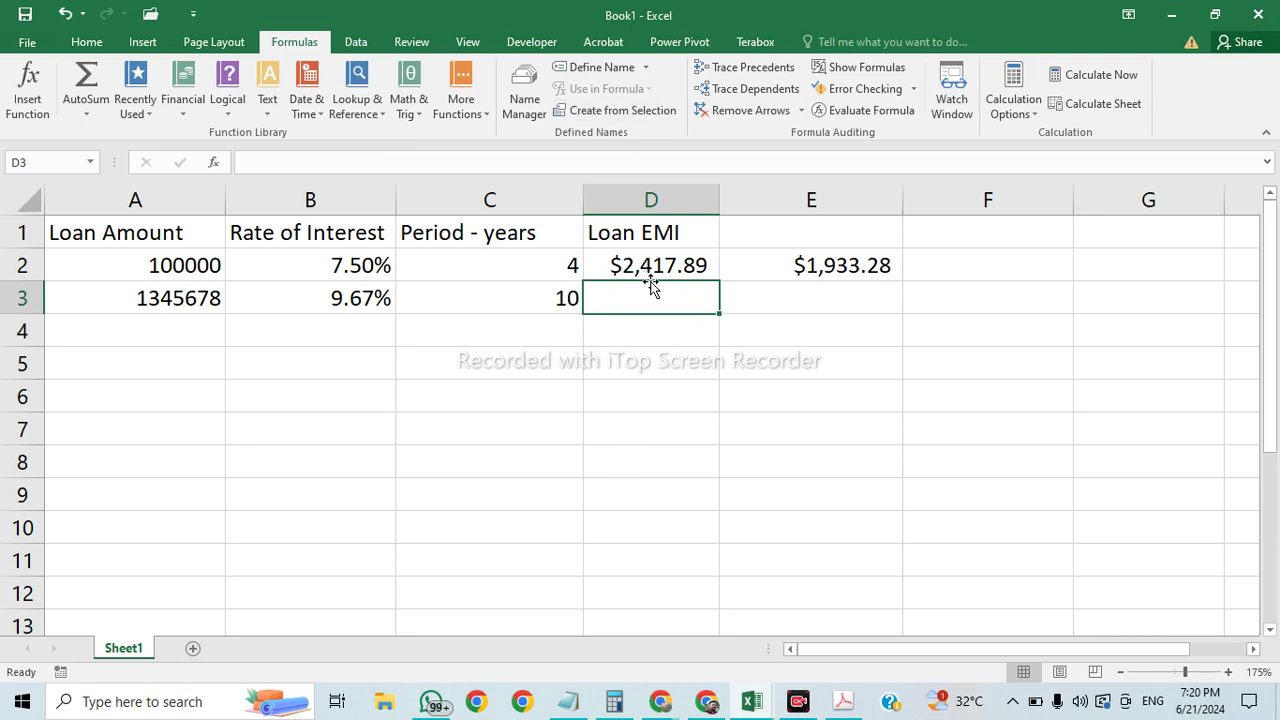
pyautogui.doubleClick(149, 265)
pyautogui.write('-')
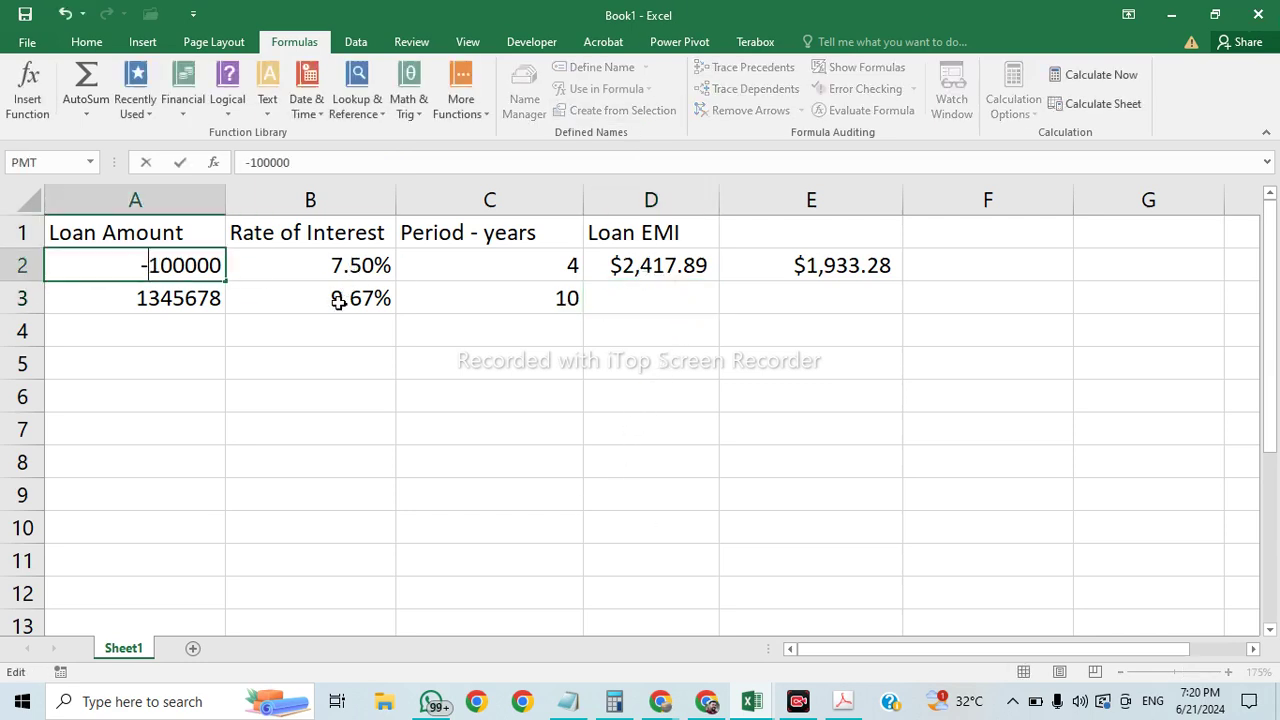
pyautogui.click(135, 298)
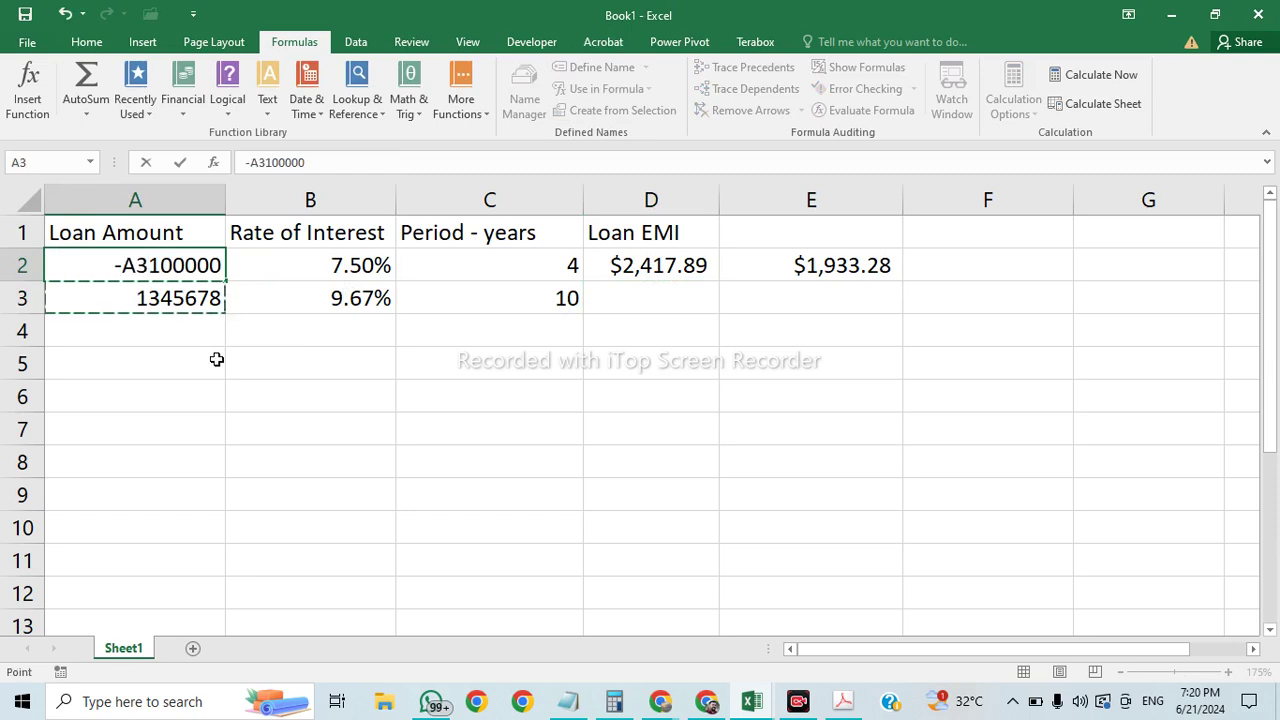
pyautogui.press('Escape')
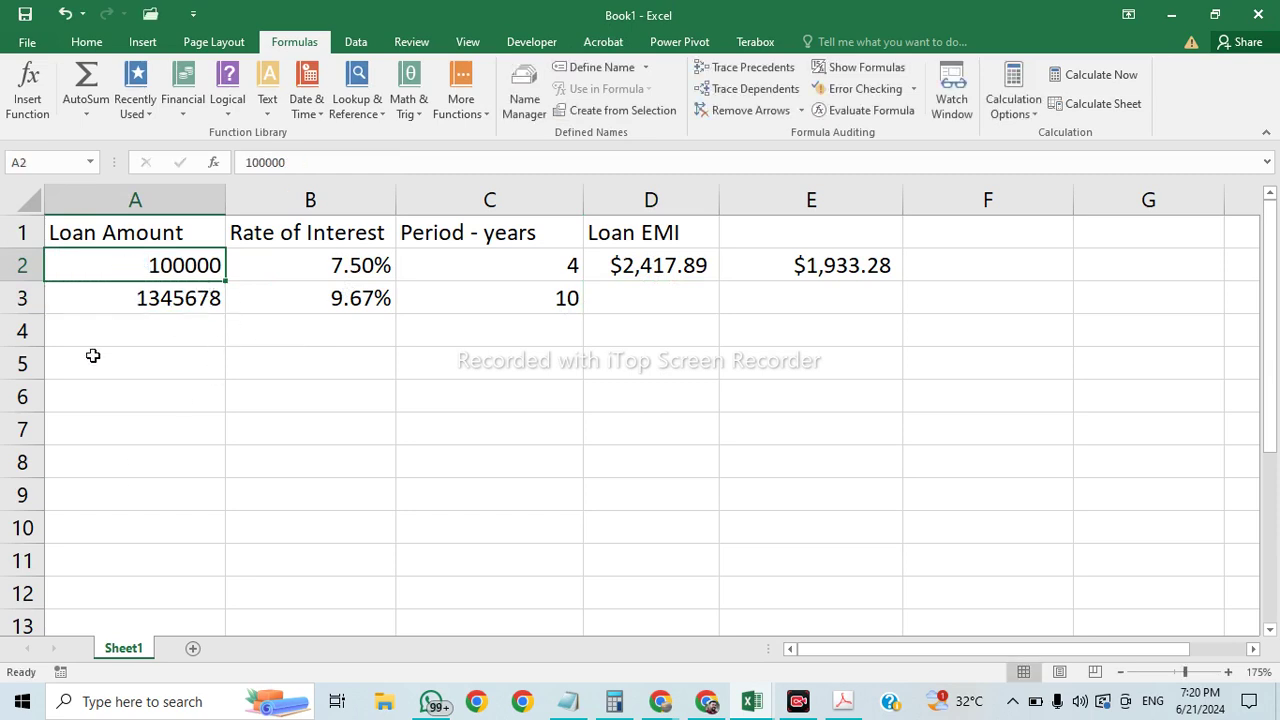
pyautogui.click(135, 298)
pyautogui.doubleClick(222, 300)
pyautogui.write('-')
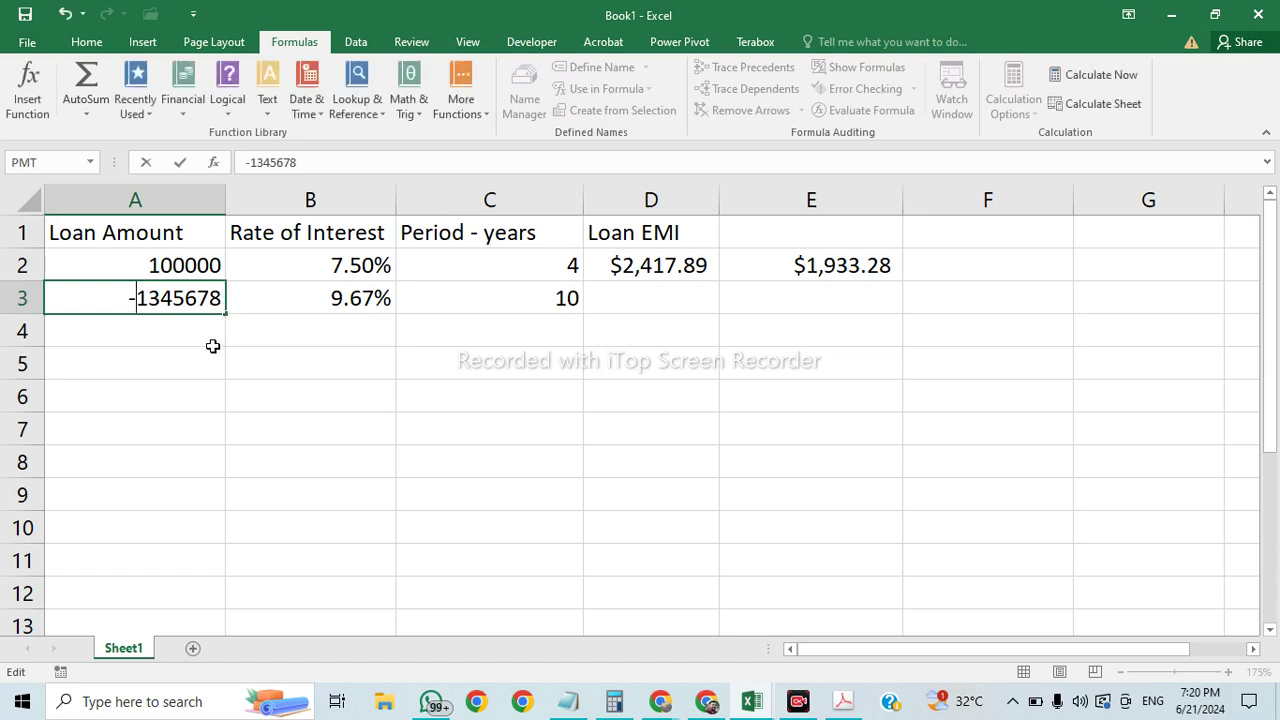
pyautogui.click(211, 372)
pyautogui.press('BackSpace')
pyautogui.press('BackSpace')
pyautogui.press('Escape')
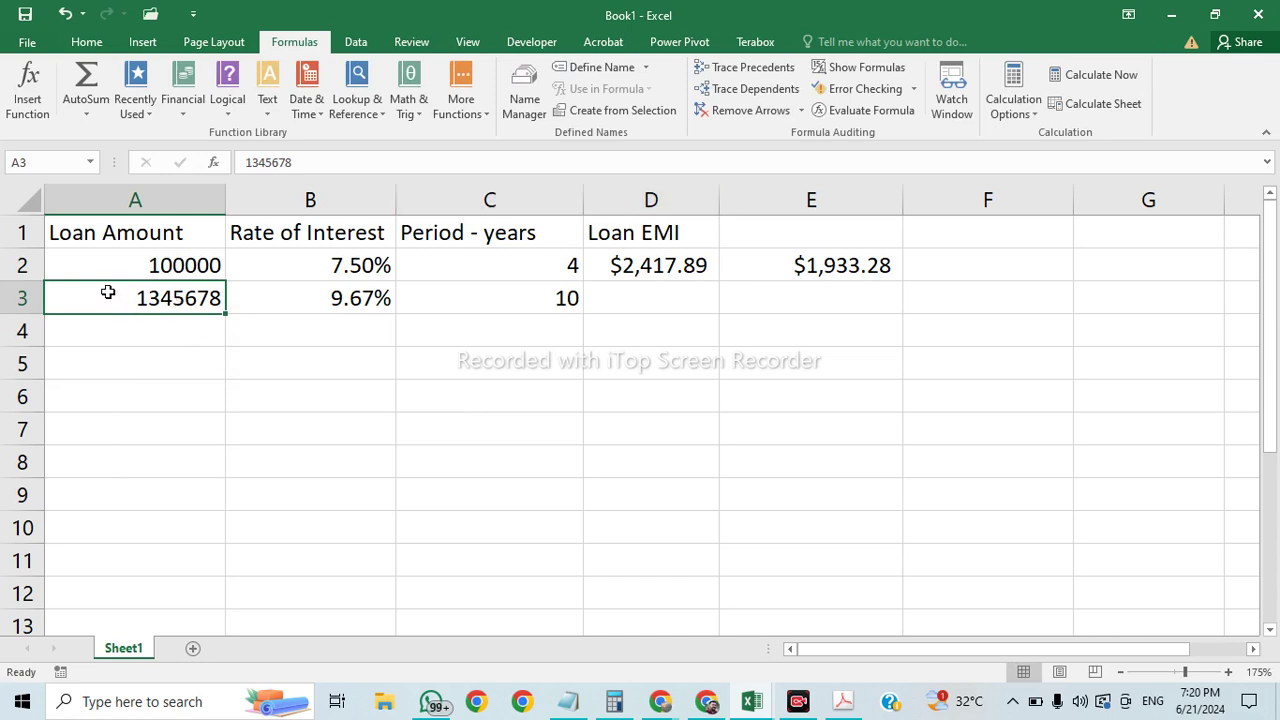
# Step: Fill the PMT formula from D2 down to D3 and check its loan amount argument
pyautogui.click(666, 299)
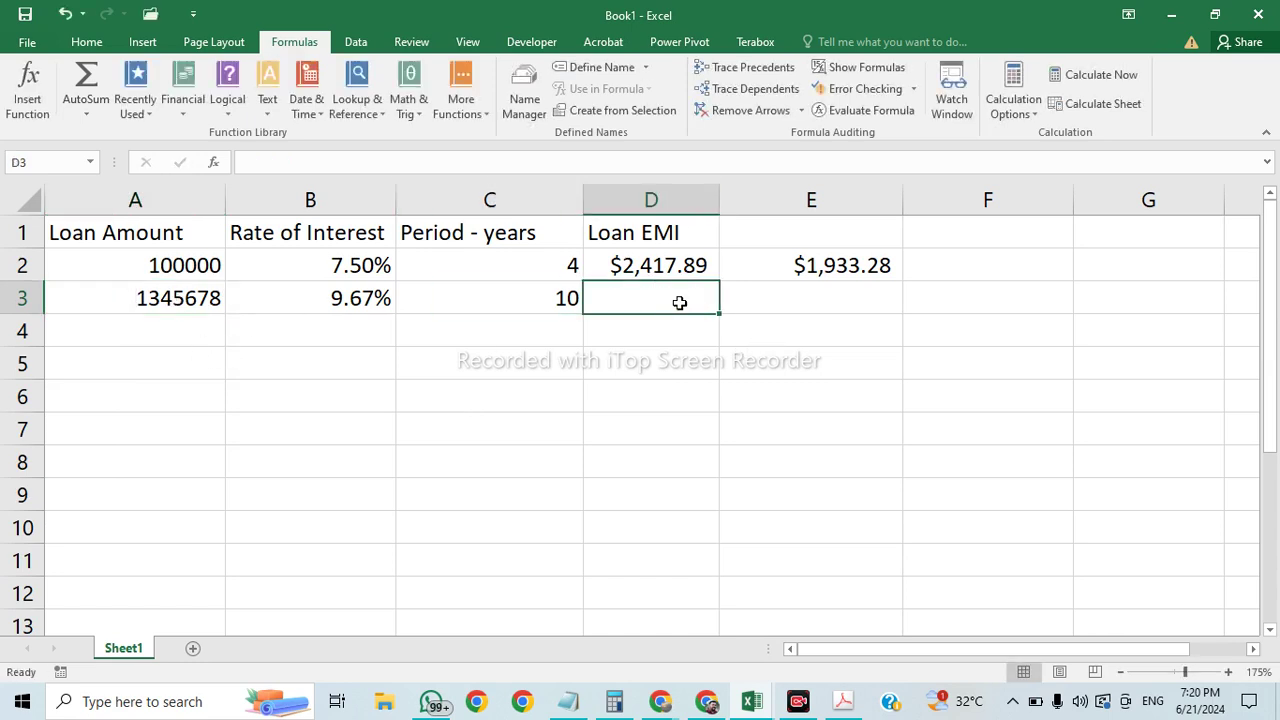
pyautogui.click(683, 270)
pyautogui.moveTo(721, 284); pyautogui.dragTo(722, 308)
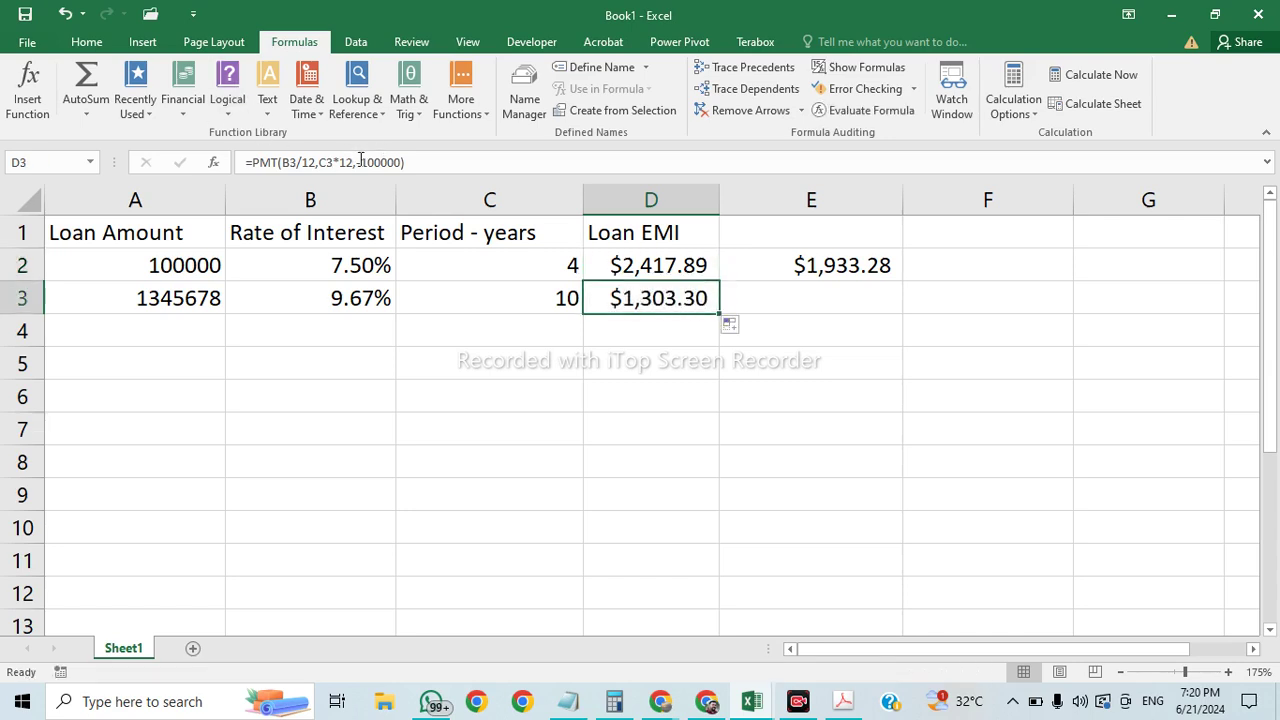
pyautogui.click(361, 160)
pyautogui.press('Escape')
# Step: Replace the loan amount in D3's PMT formula with the amount from A3, entered as -1345678
pyautogui.click(185, 297)
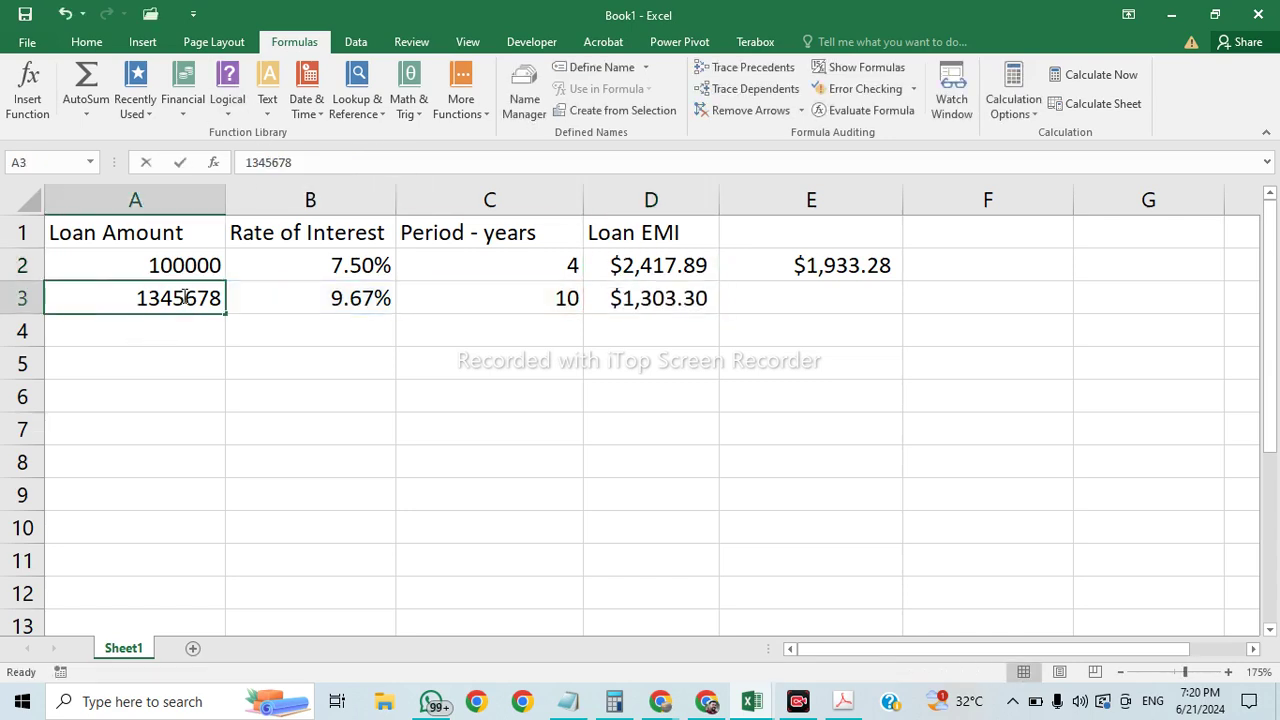
pyautogui.doubleClick(185, 297)
pyautogui.rightClick(228, 300)
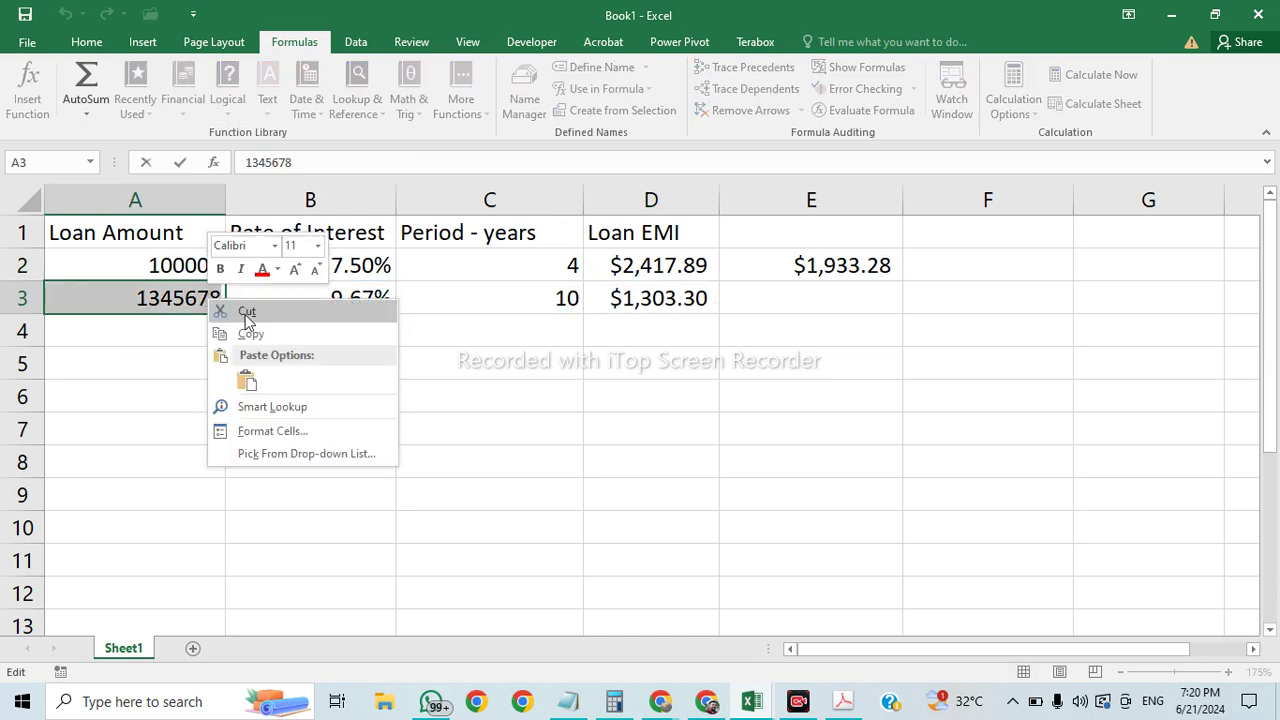
pyautogui.press('Escape')
pyautogui.press('Escape')
pyautogui.click(665, 297)
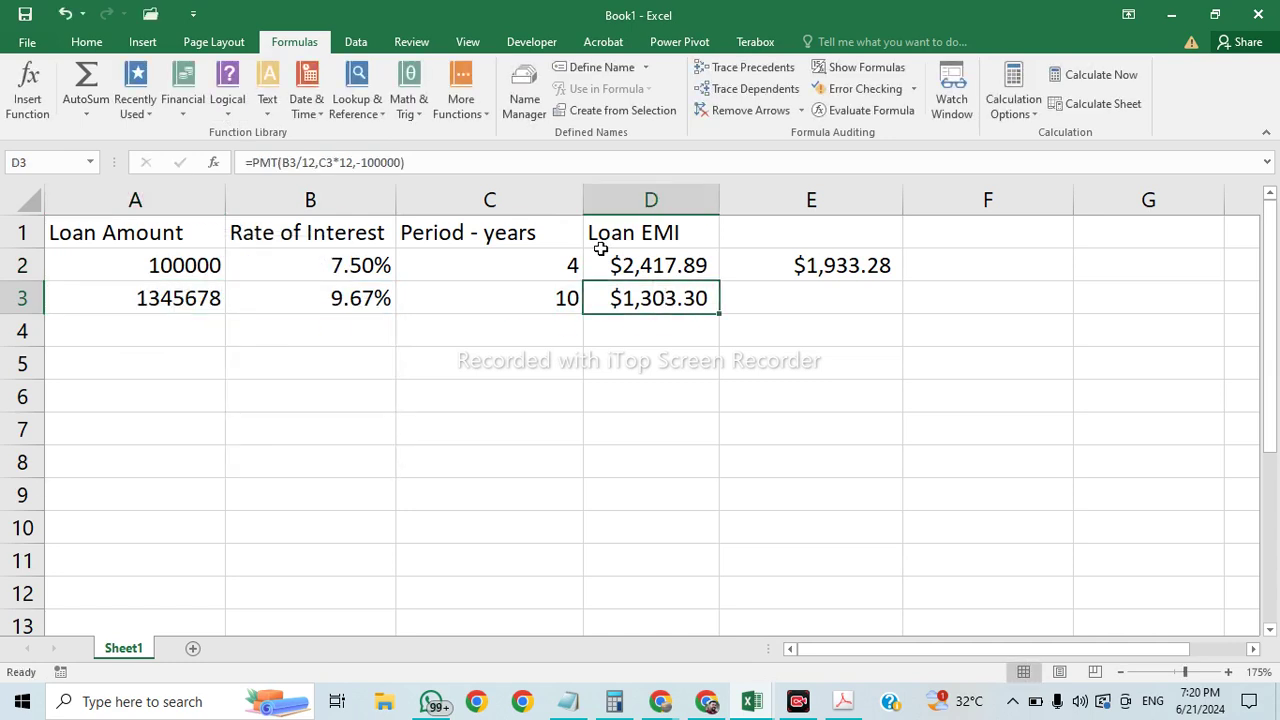
pyautogui.doubleClick(388, 162)
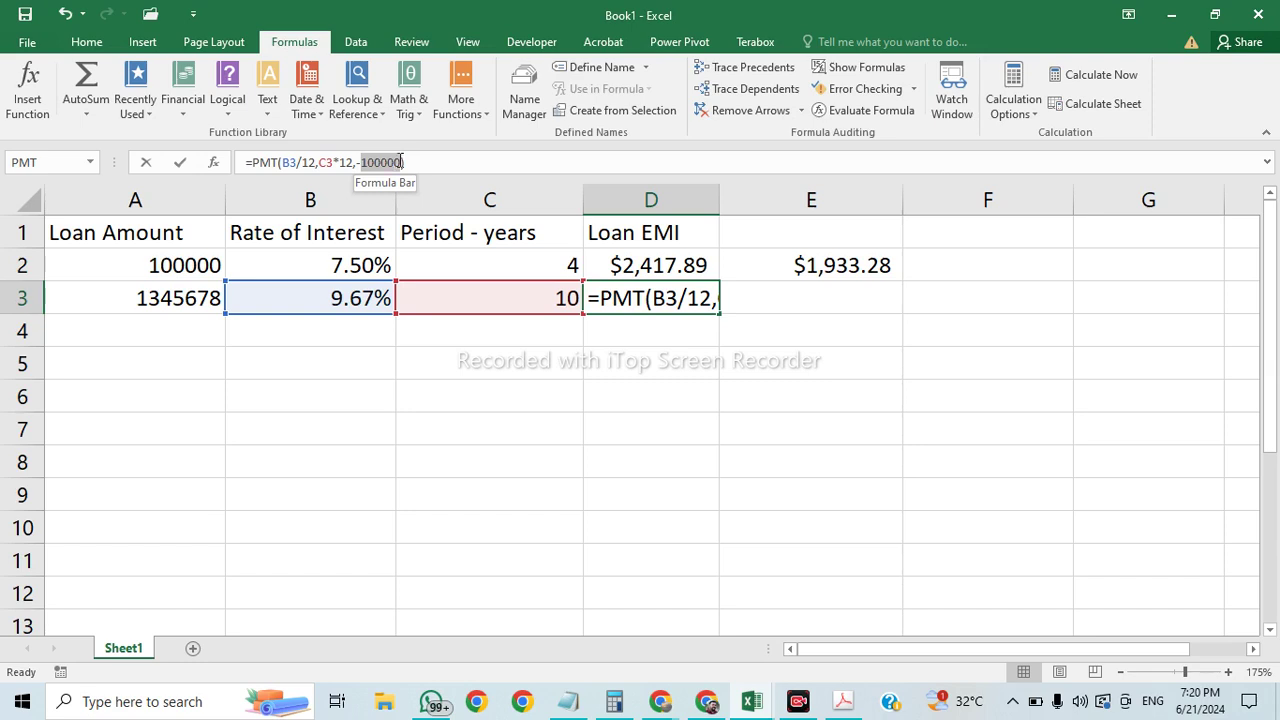
pyautogui.write('1345678')
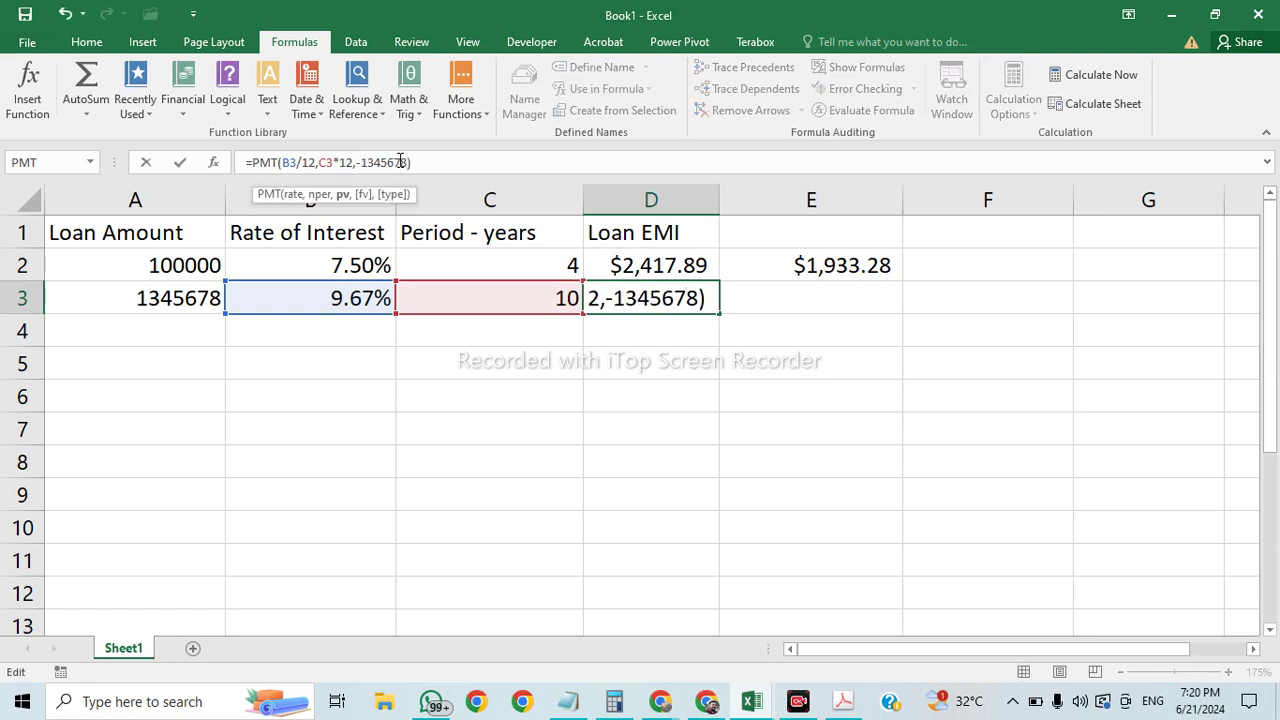
pyautogui.press('Return')
pyautogui.click(680, 364)
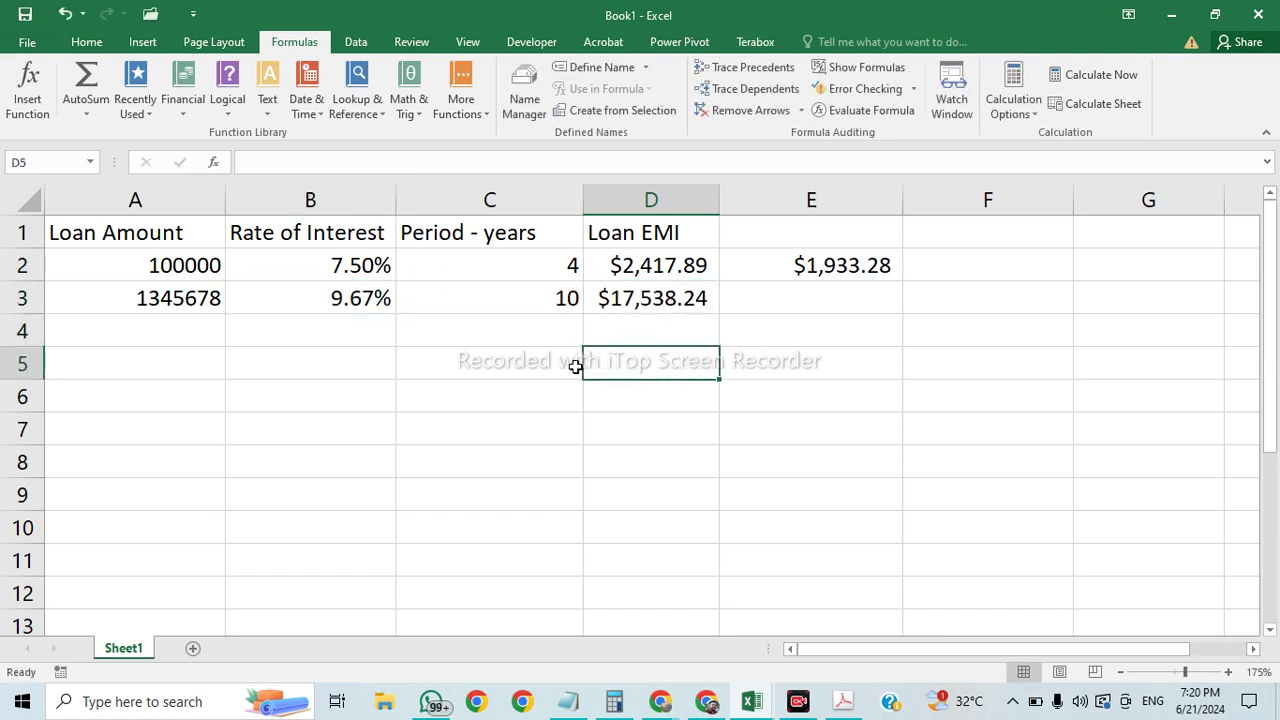
pyautogui.click(697, 297)
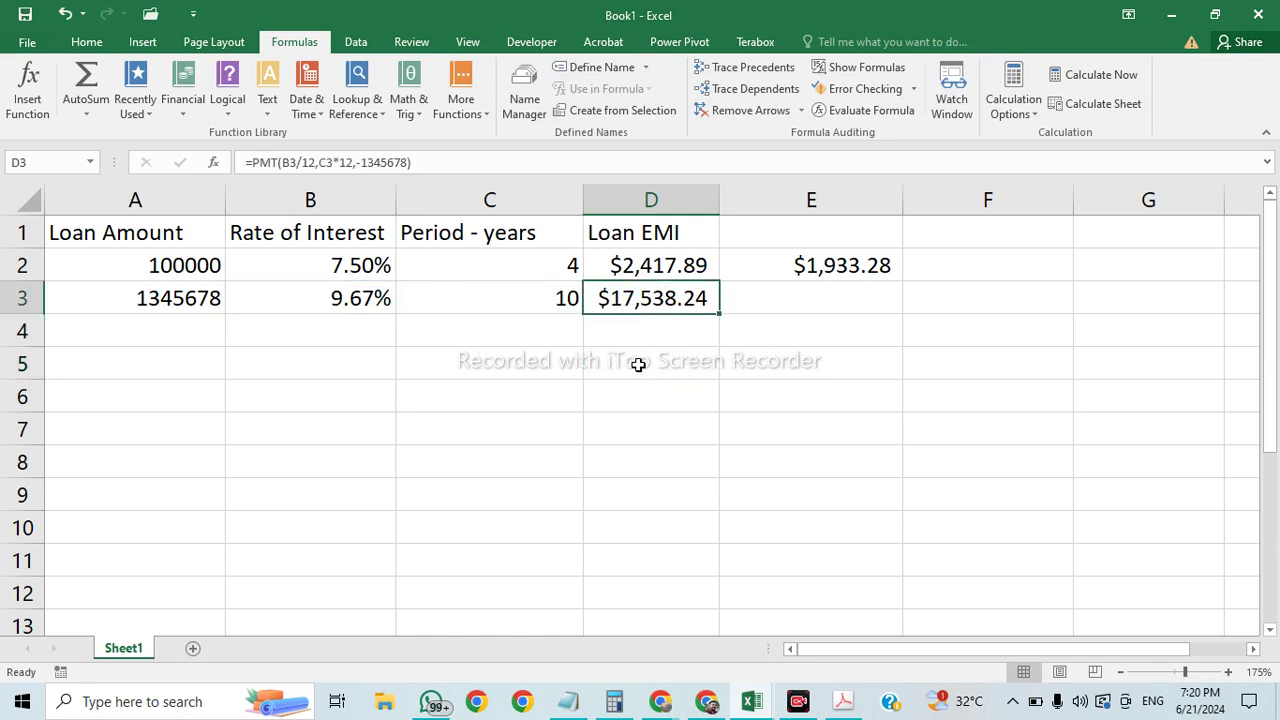
# Step: Edit the PMT arguments in D2 so that Pv refers to the loan amount cell A2
pyautogui.click(681, 268)
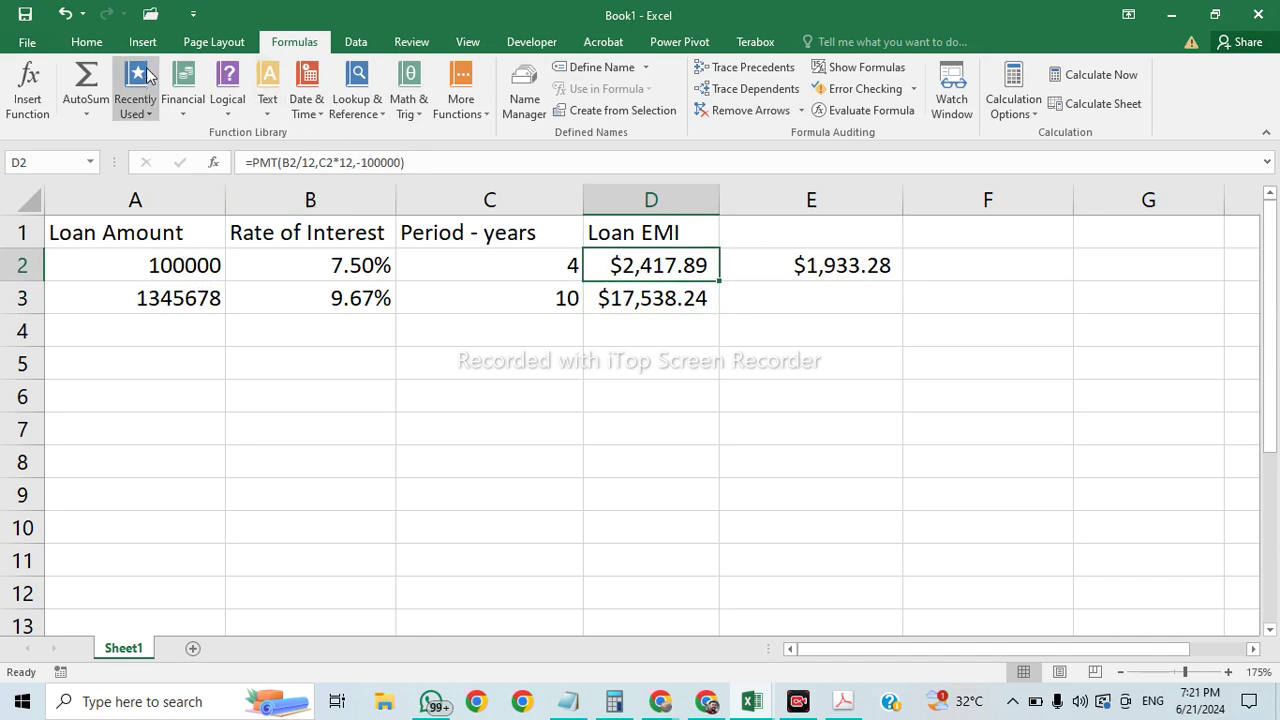
pyautogui.click(27, 88)
pyautogui.moveTo(944, 257); pyautogui.dragTo(868, 258)
pyautogui.press('BackSpace')
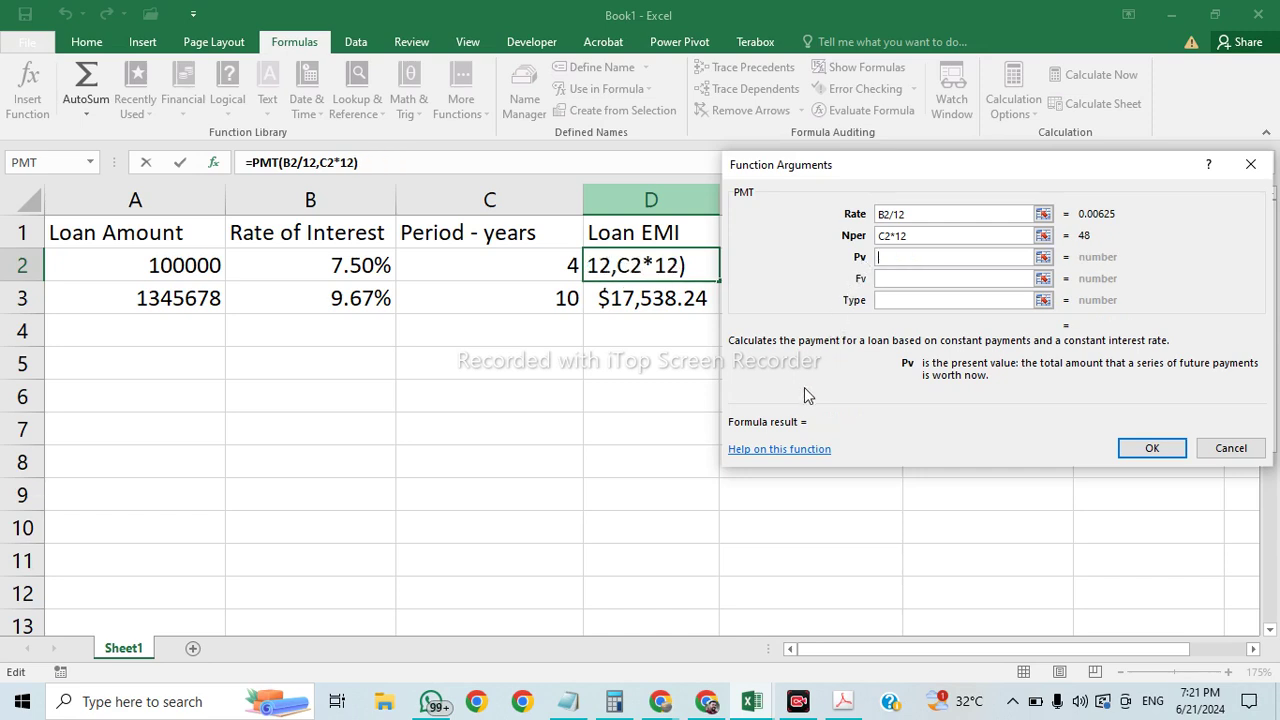
pyautogui.click(191, 266)
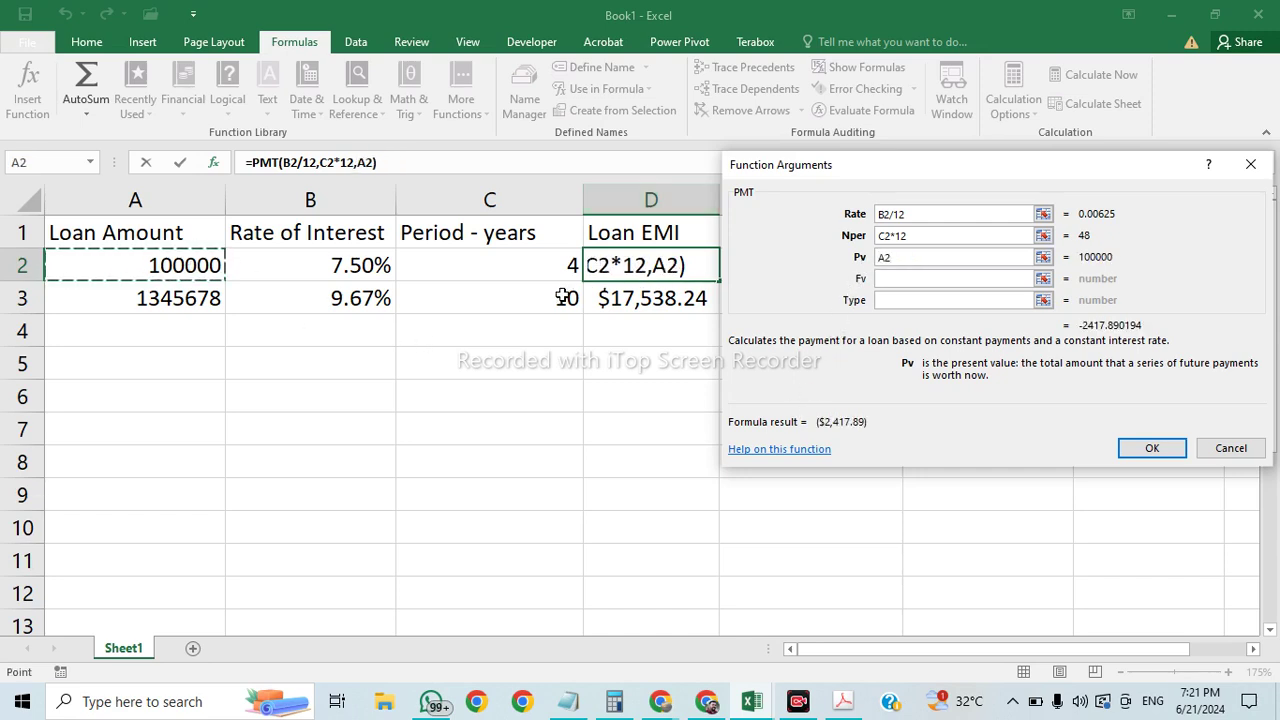
pyautogui.press('Return')
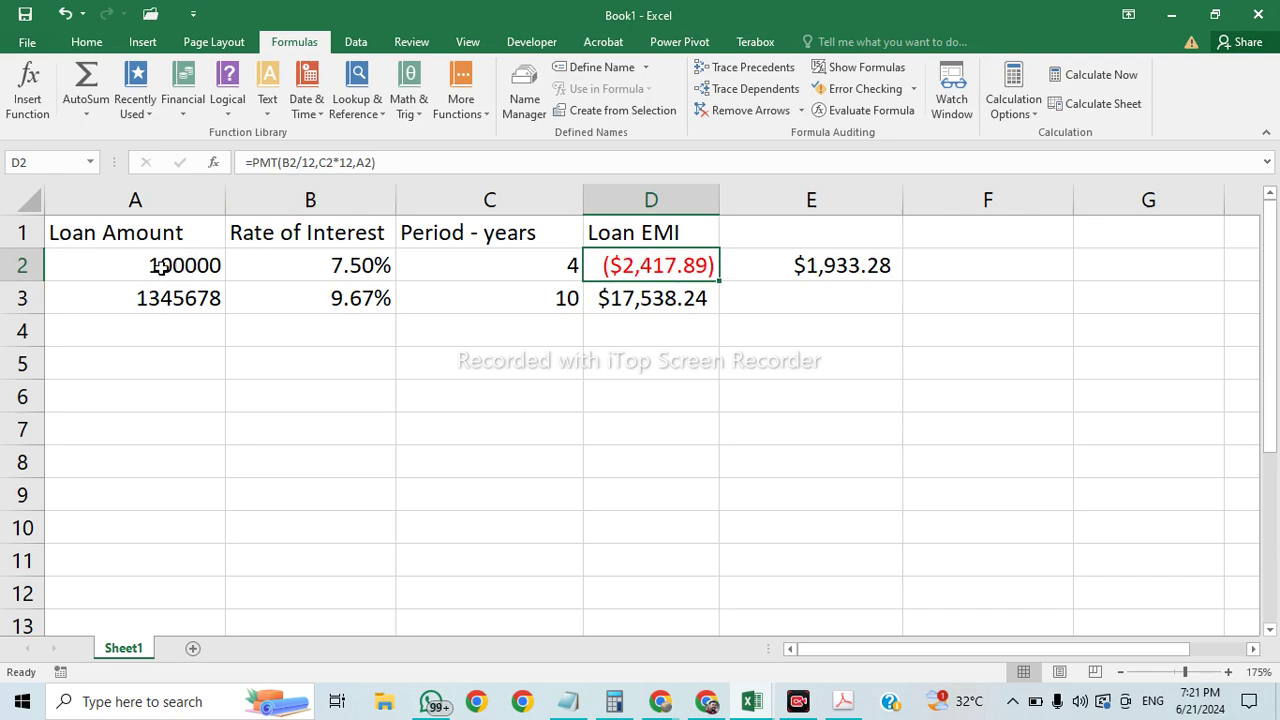
# Step: Fill the updated PMT formula with the cell-referenced loan amount from D2 down to D3
pyautogui.click(781, 320)
pyautogui.click(683, 262)
pyautogui.moveTo(722, 281); pyautogui.dragTo(726, 310)
pyautogui.click(729, 371)
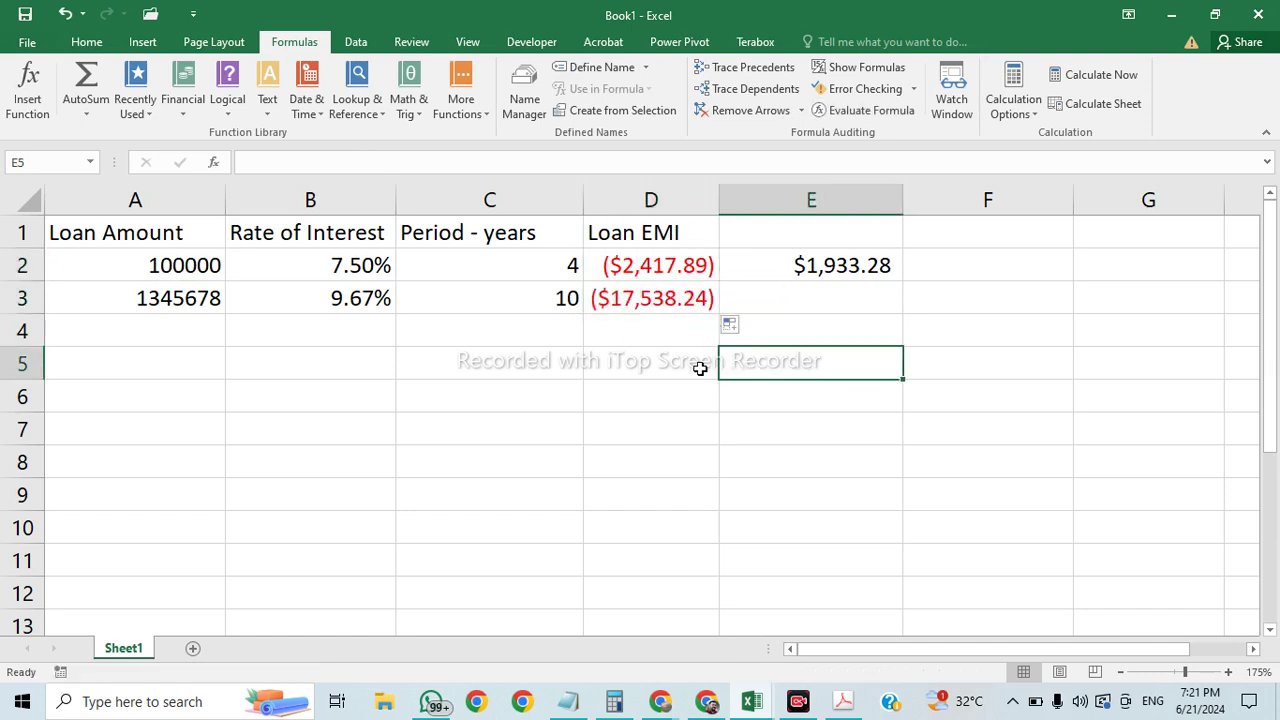
# Step: Add a third loan by extending the amount series from A2:A3 to A4 and entering a 9.37% rate in B4
pyautogui.moveTo(200, 264); pyautogui.dragTo(229, 350)
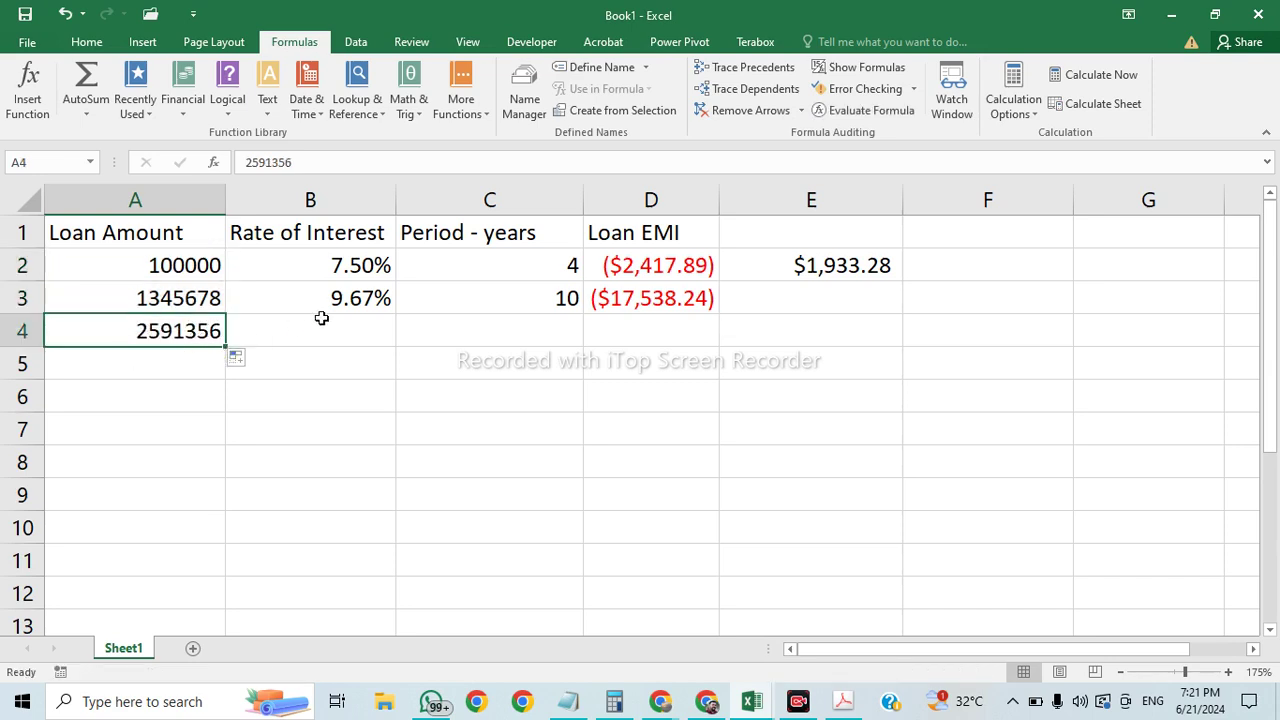
pyautogui.click(368, 298)
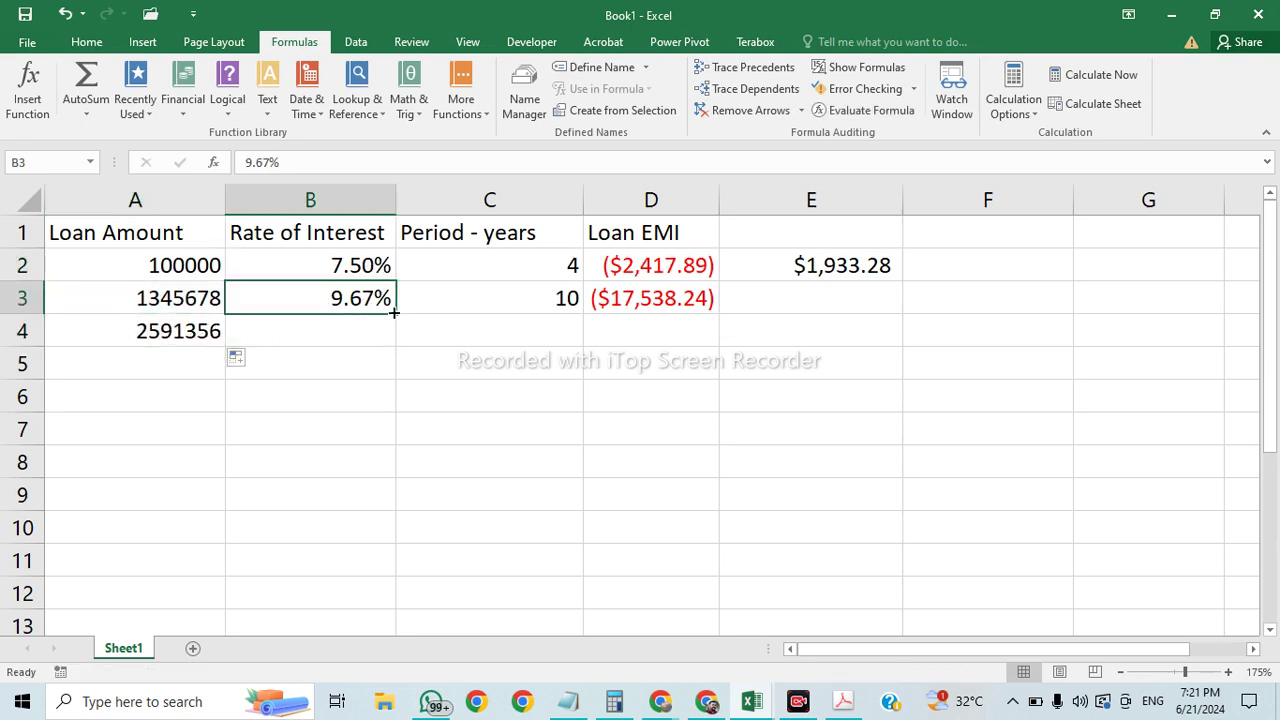
pyautogui.moveTo(393, 314); pyautogui.dragTo(409, 346)
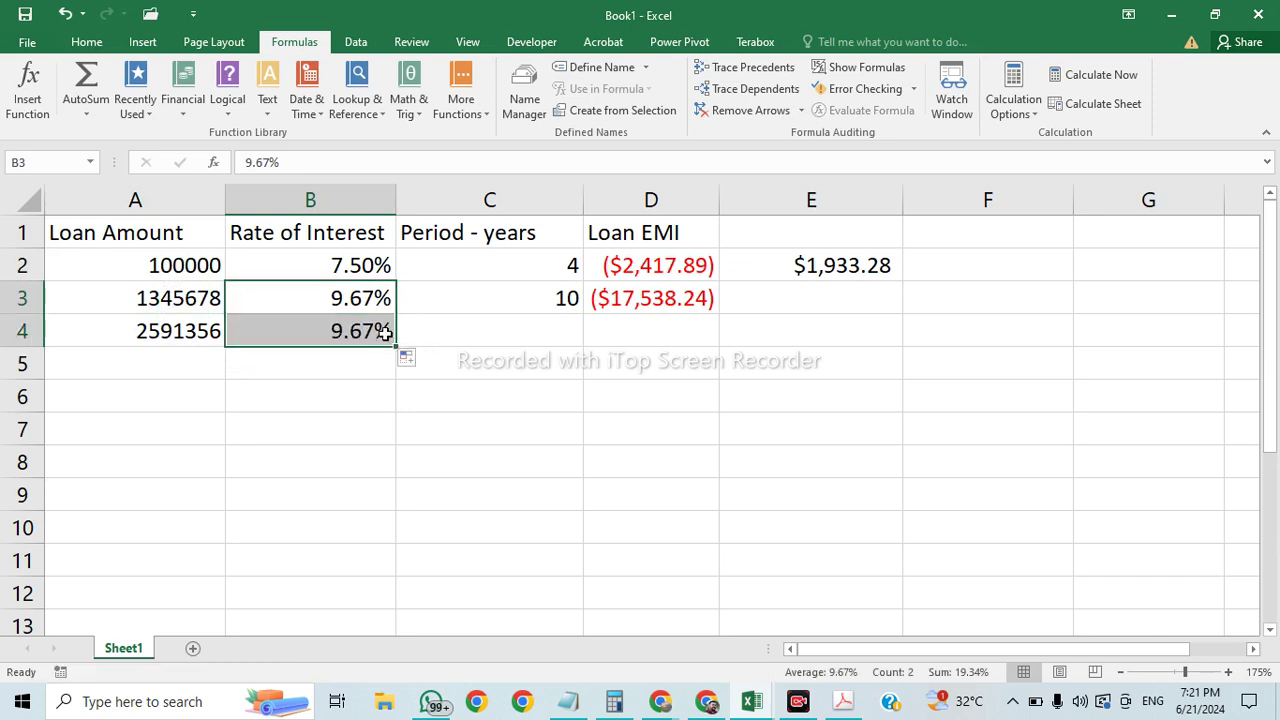
pyautogui.click(388, 332)
pyautogui.click(262, 162)
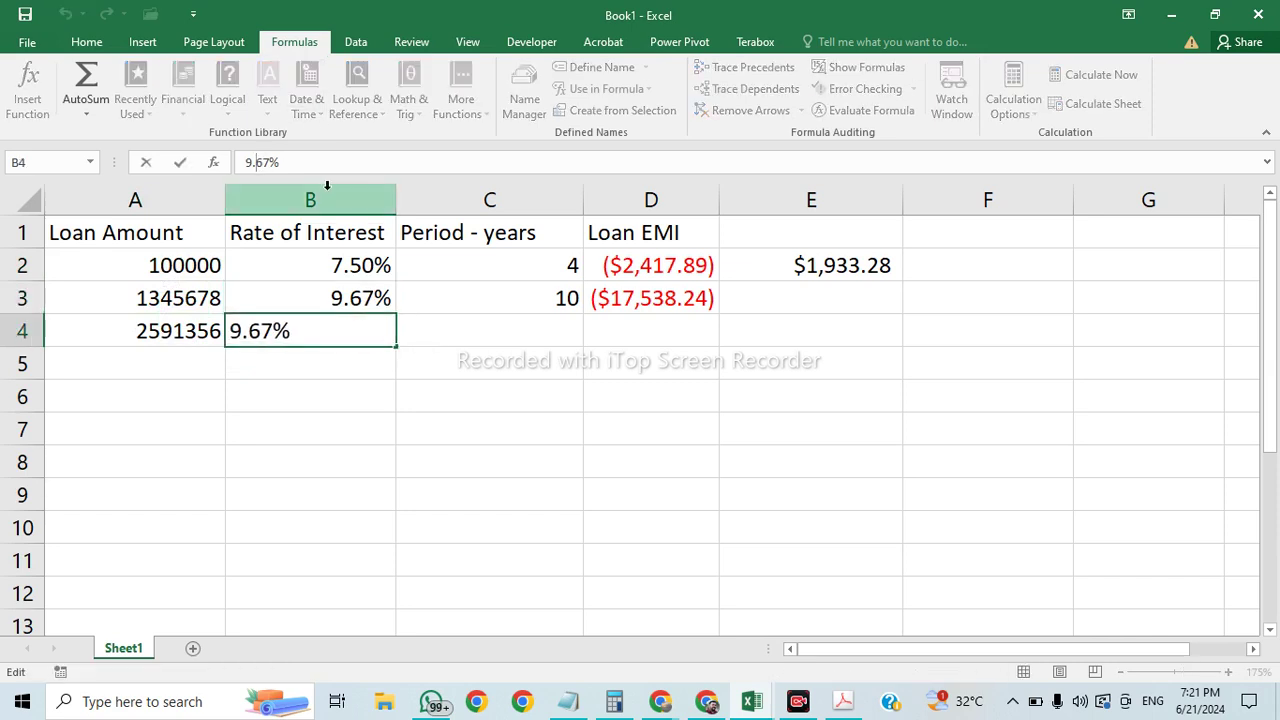
pyautogui.press('BackSpace')
pyautogui.write('3')
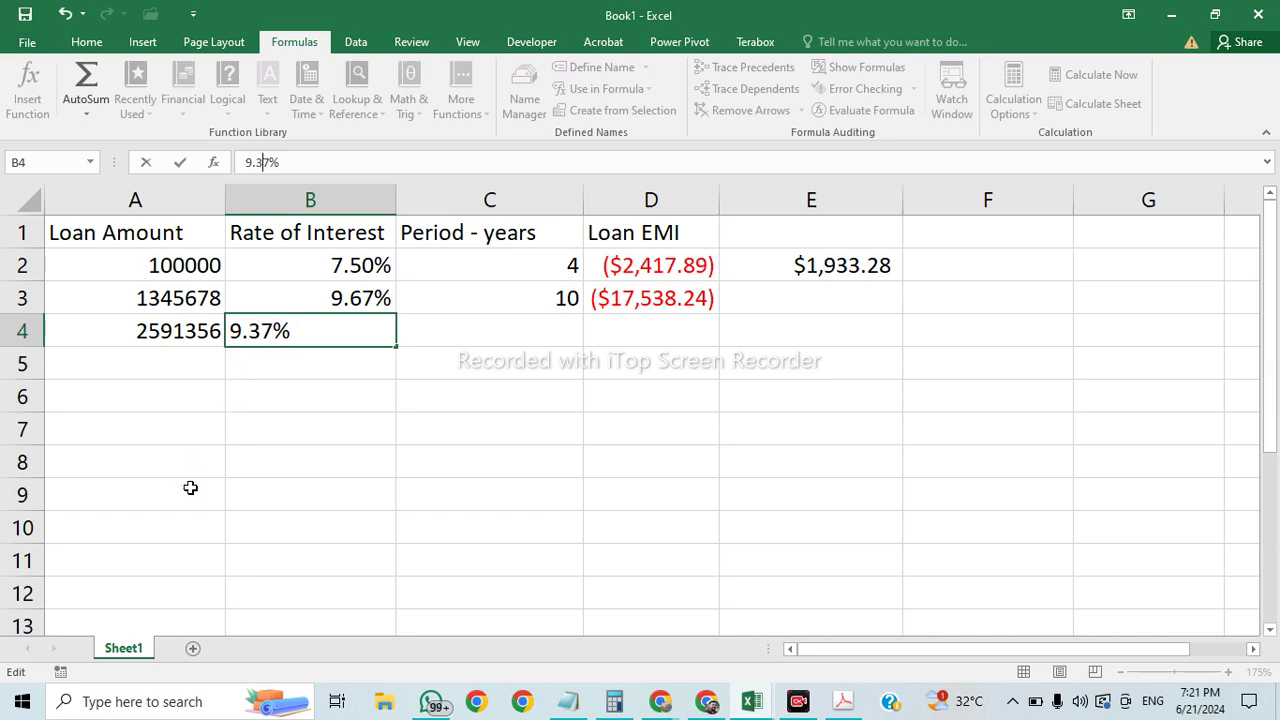
# Step: Enter 15 years as the third loan's period in C4 and fill the PMT formula from D3 down to D4
pyautogui.click(488, 339)
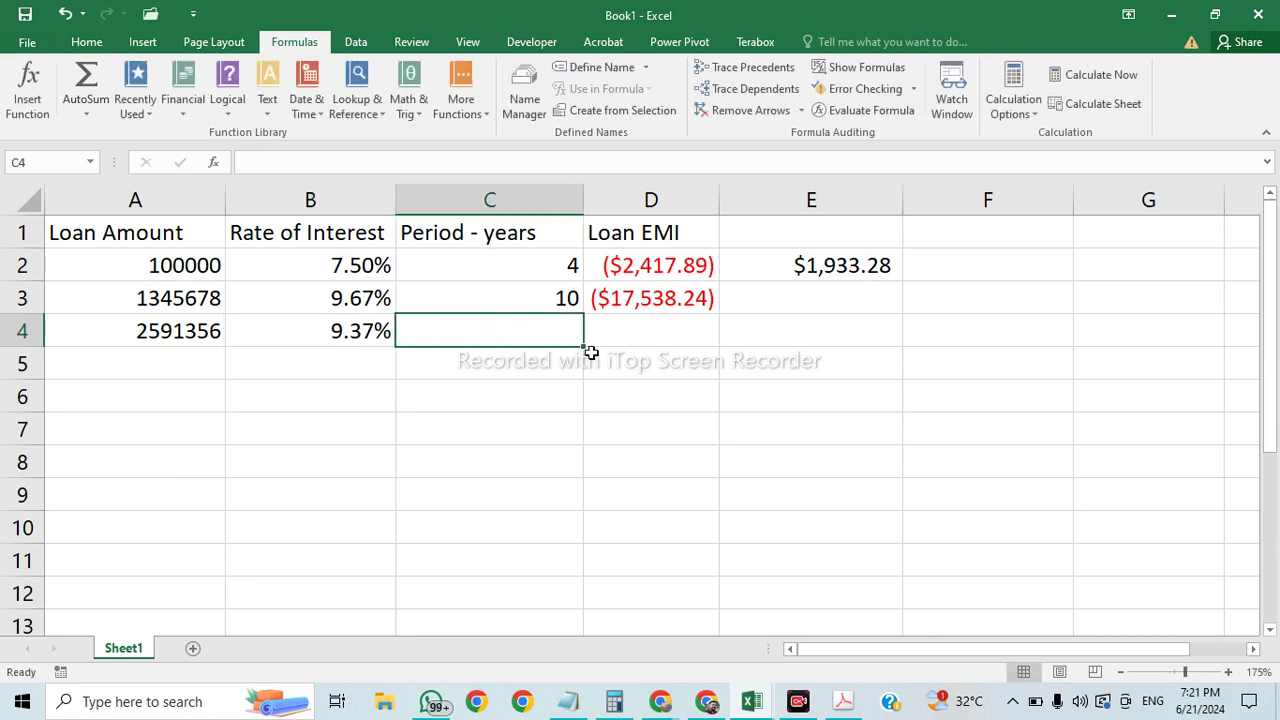
pyautogui.write('15')
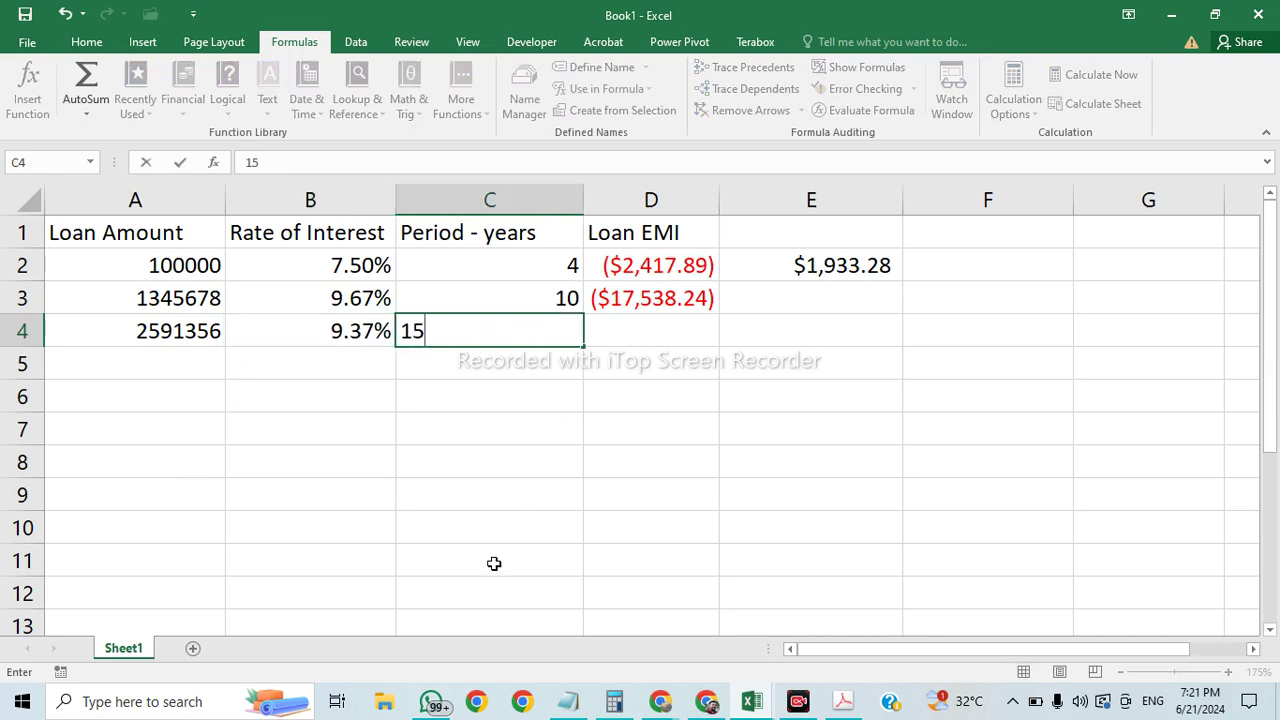
pyautogui.click(695, 339)
pyautogui.click(706, 295)
pyautogui.moveTo(719, 314); pyautogui.dragTo(720, 345)
pyautogui.click(694, 449)
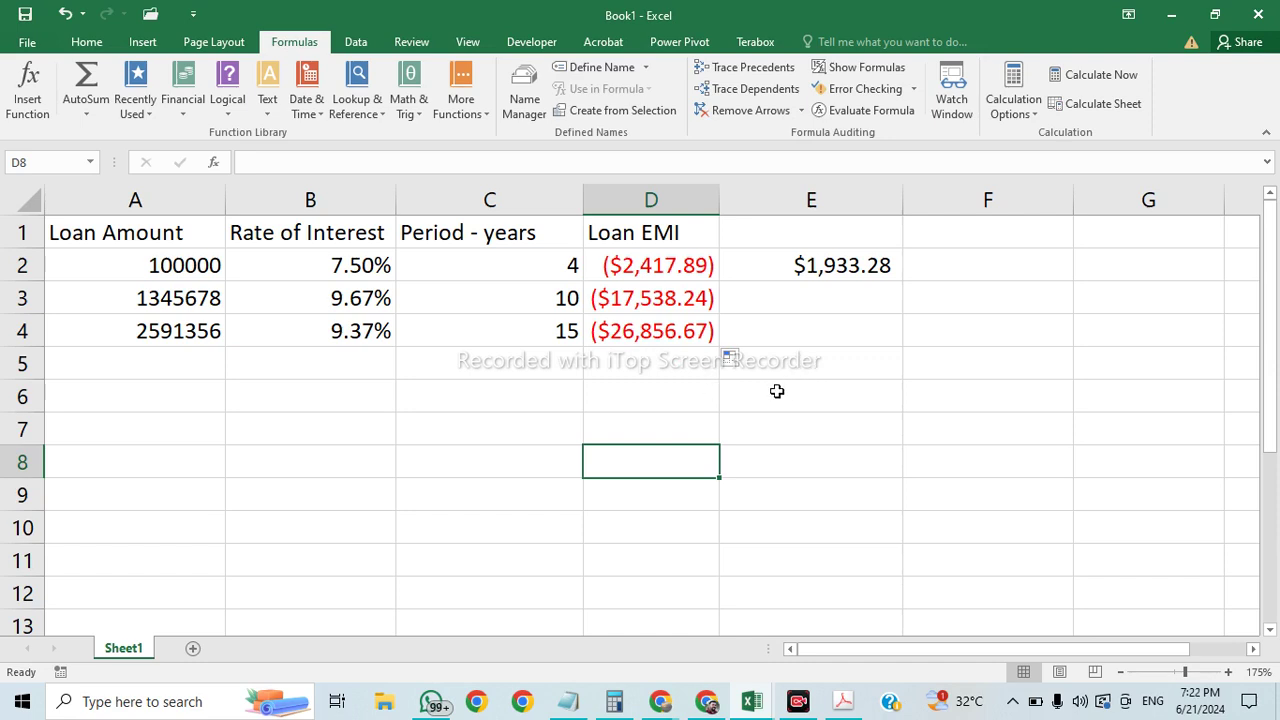
# Step: Switch to the ChatGPT conversation in Chrome and review the PMT syntax, conversion steps, Excel formula and example calculation
pyautogui.click(706, 702)
pyautogui.scroll(15, 570, 323)
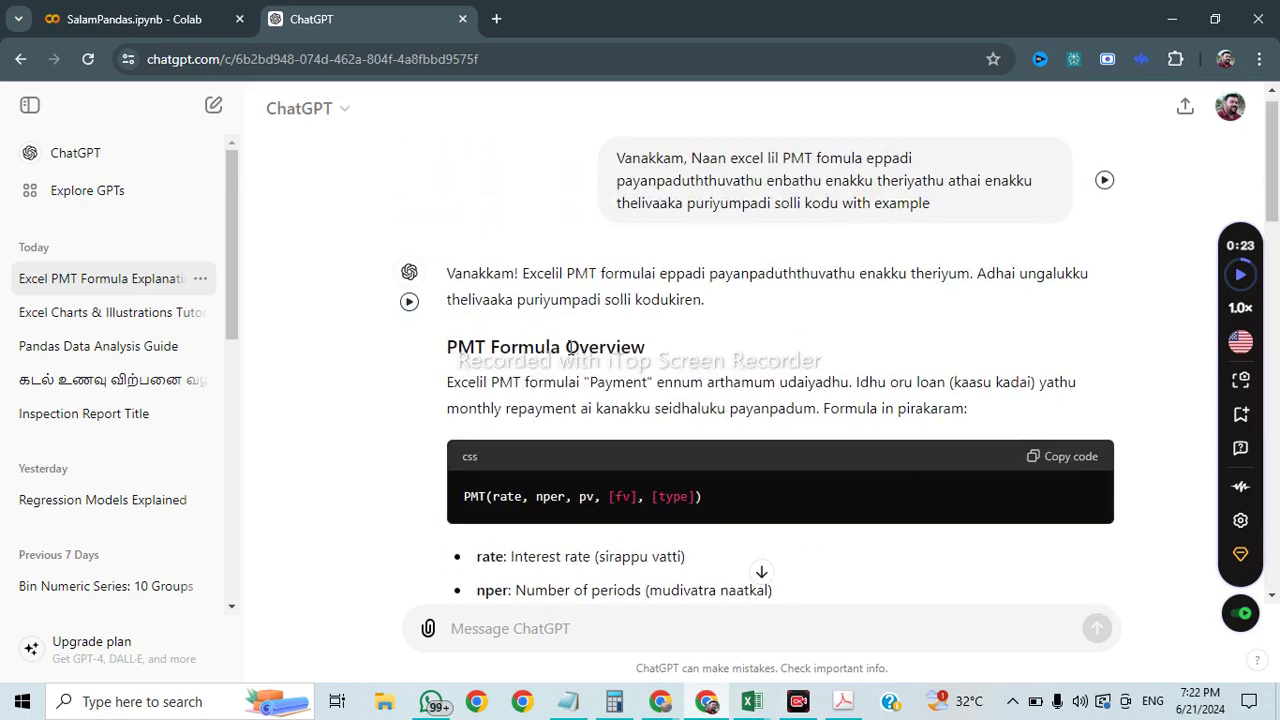
pyautogui.scroll(-8, 568, 347)
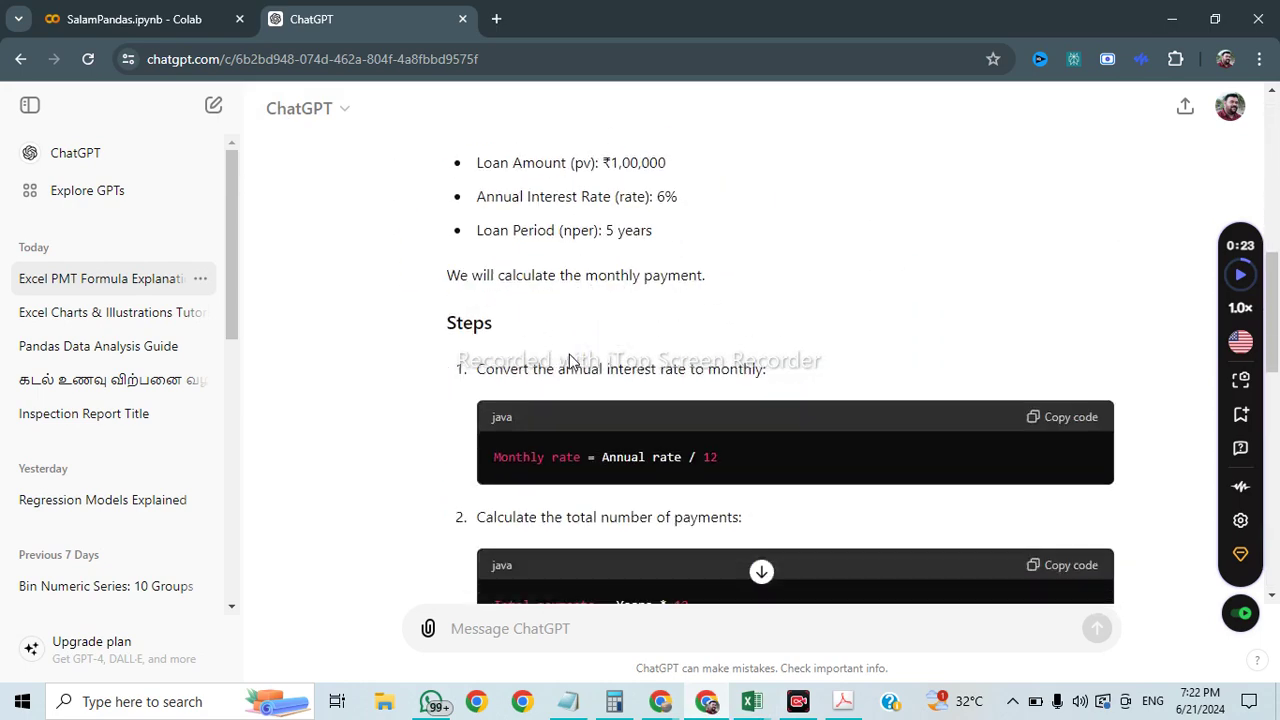
pyautogui.scroll(-3, 570, 362)
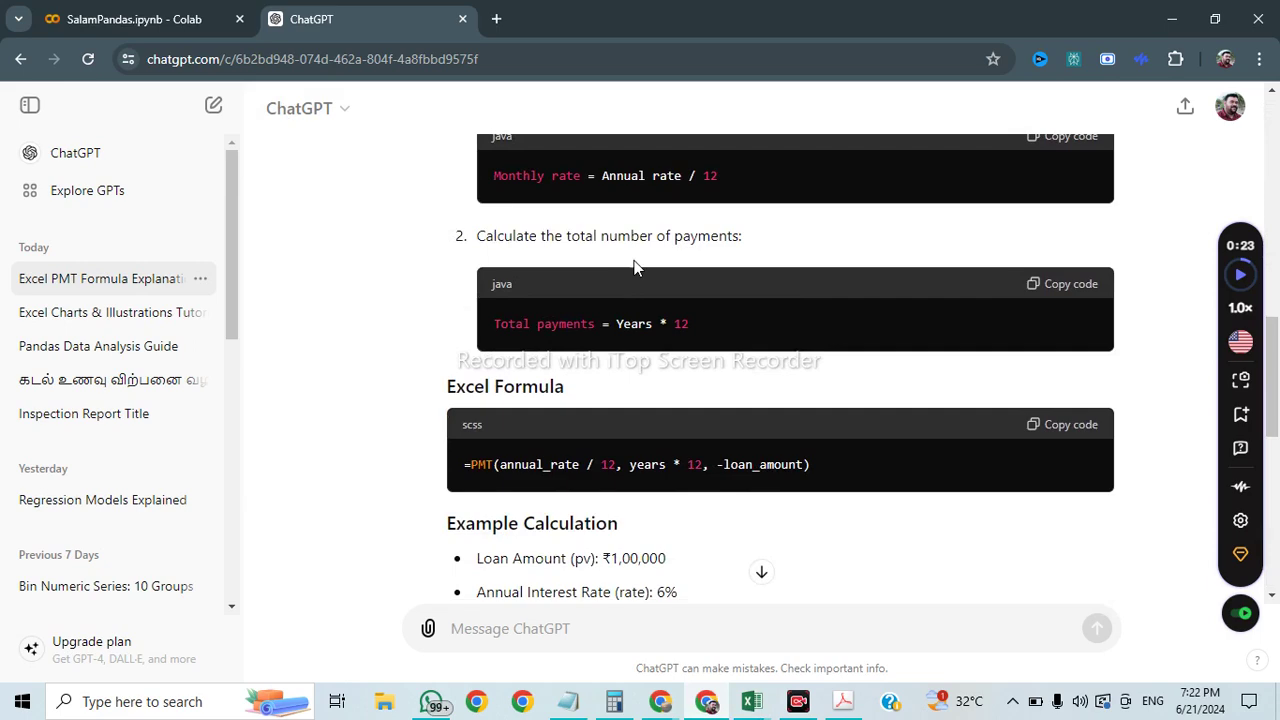
pyautogui.scroll(-3, 688, 410)
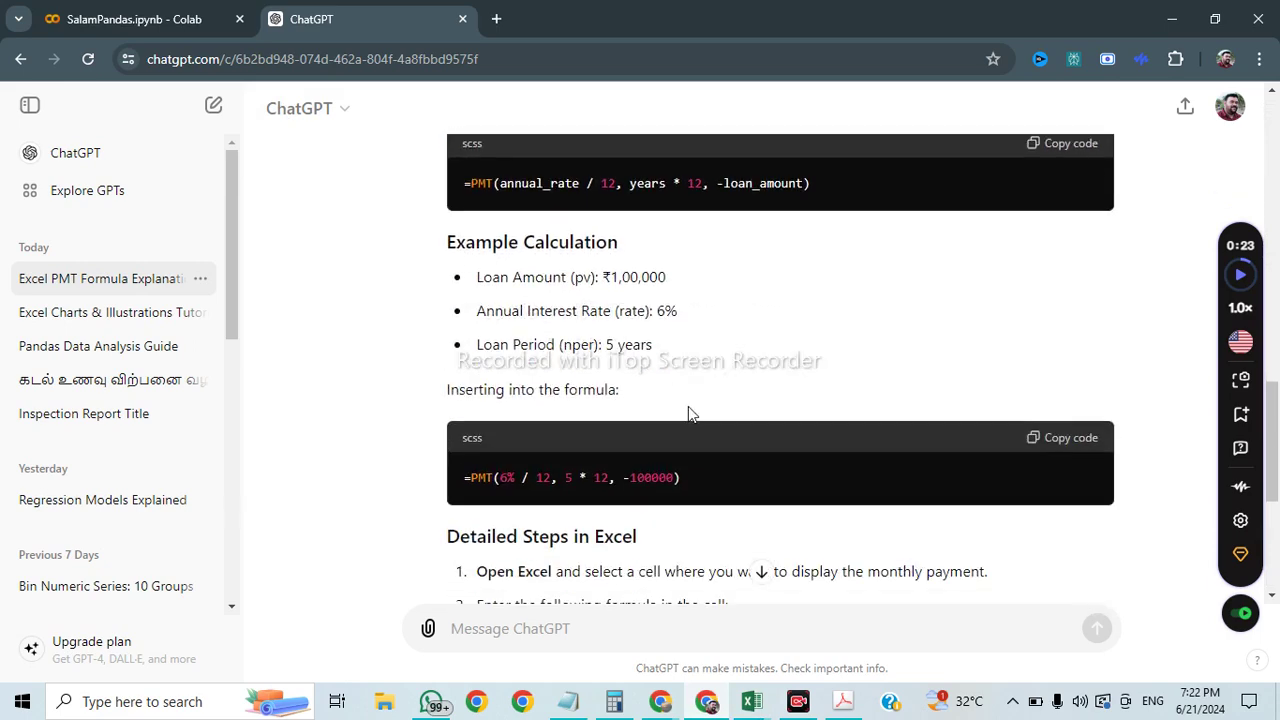
pyautogui.scroll(2, 688, 470)
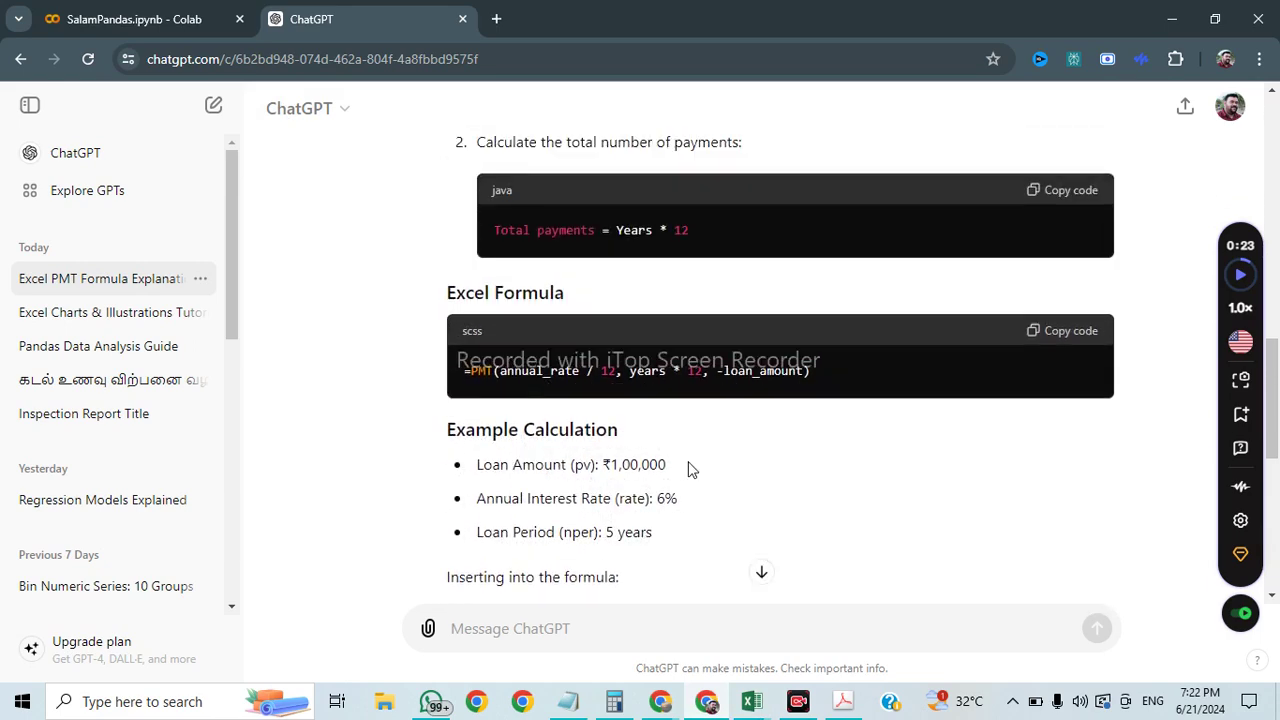
pyautogui.scroll(4, 689, 469)
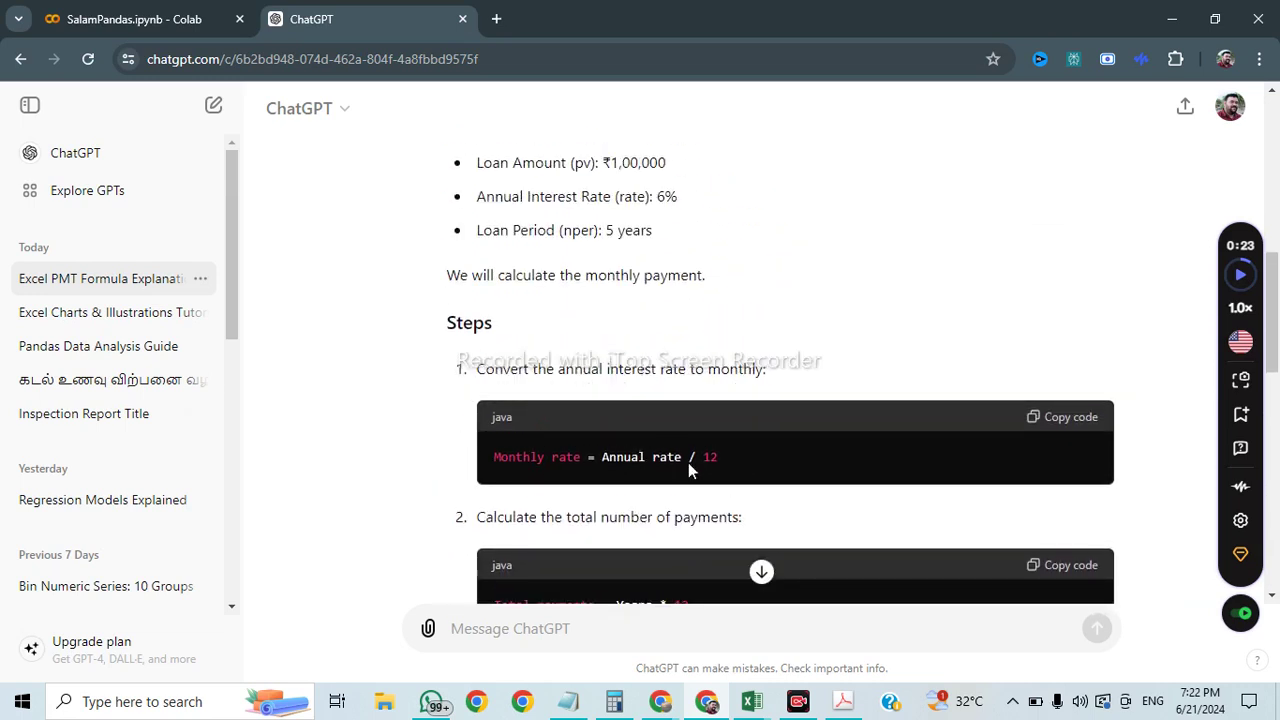
pyautogui.scroll(1, 688, 463)
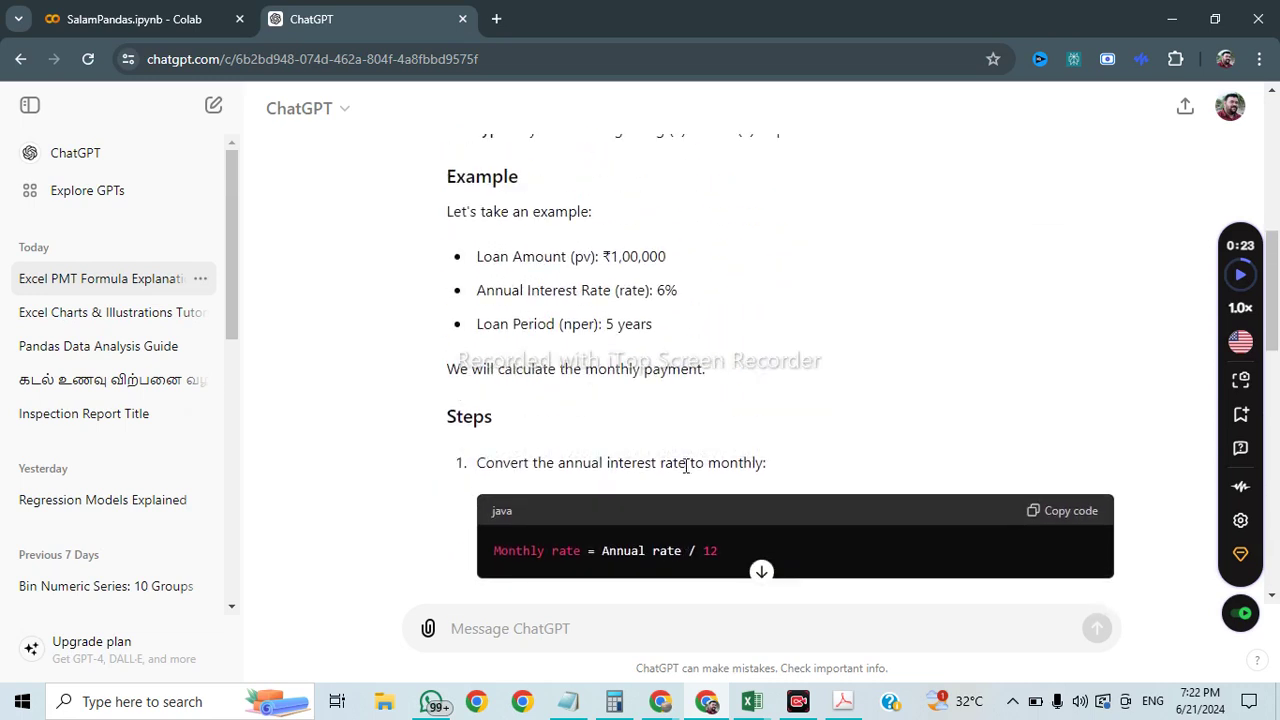
pyautogui.scroll(-6, 649, 424)
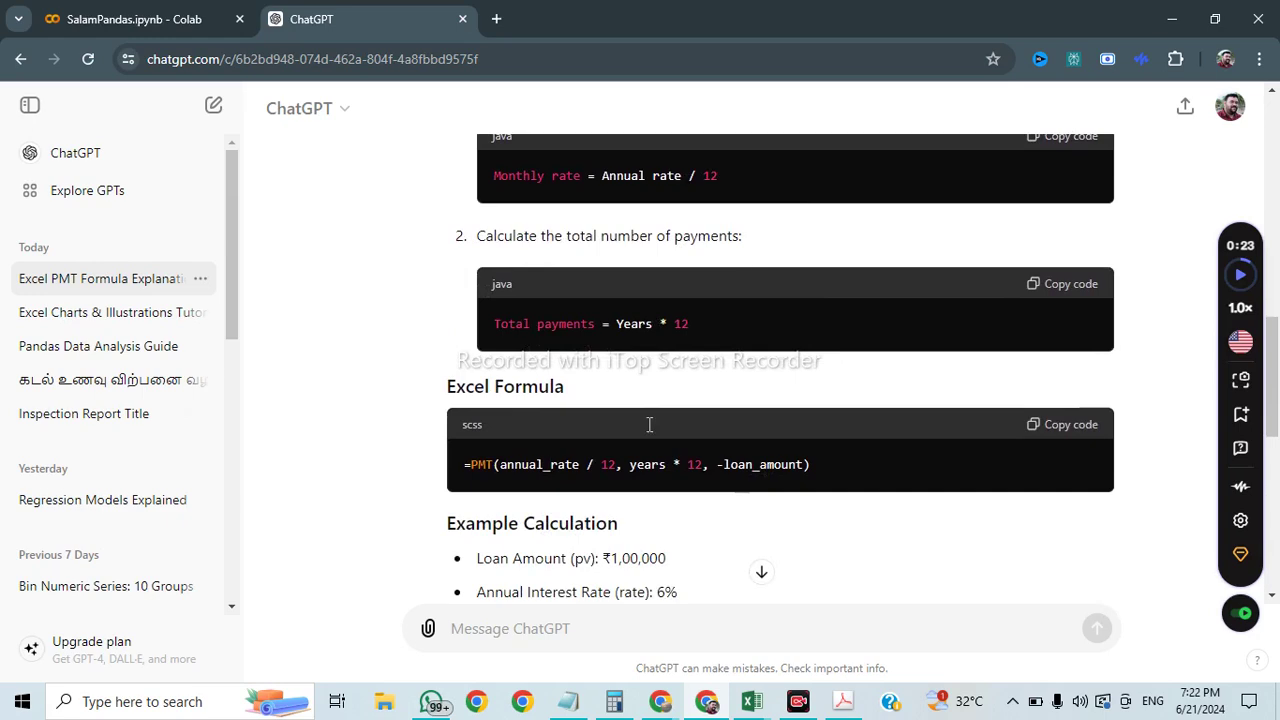
# Step: Switch to the Book1 workbook in Excel and look up the AND function among the Logical functions
pyautogui.scroll(-5, 649, 424)
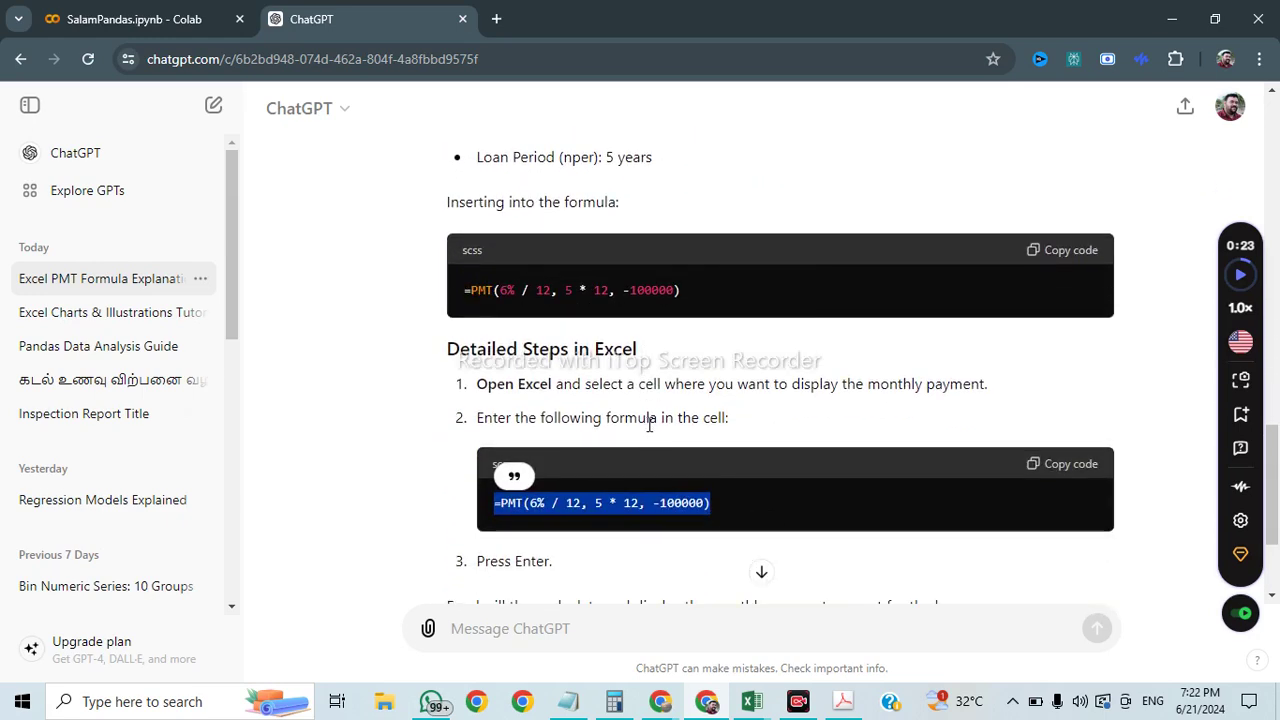
pyautogui.scroll(6, 628, 482)
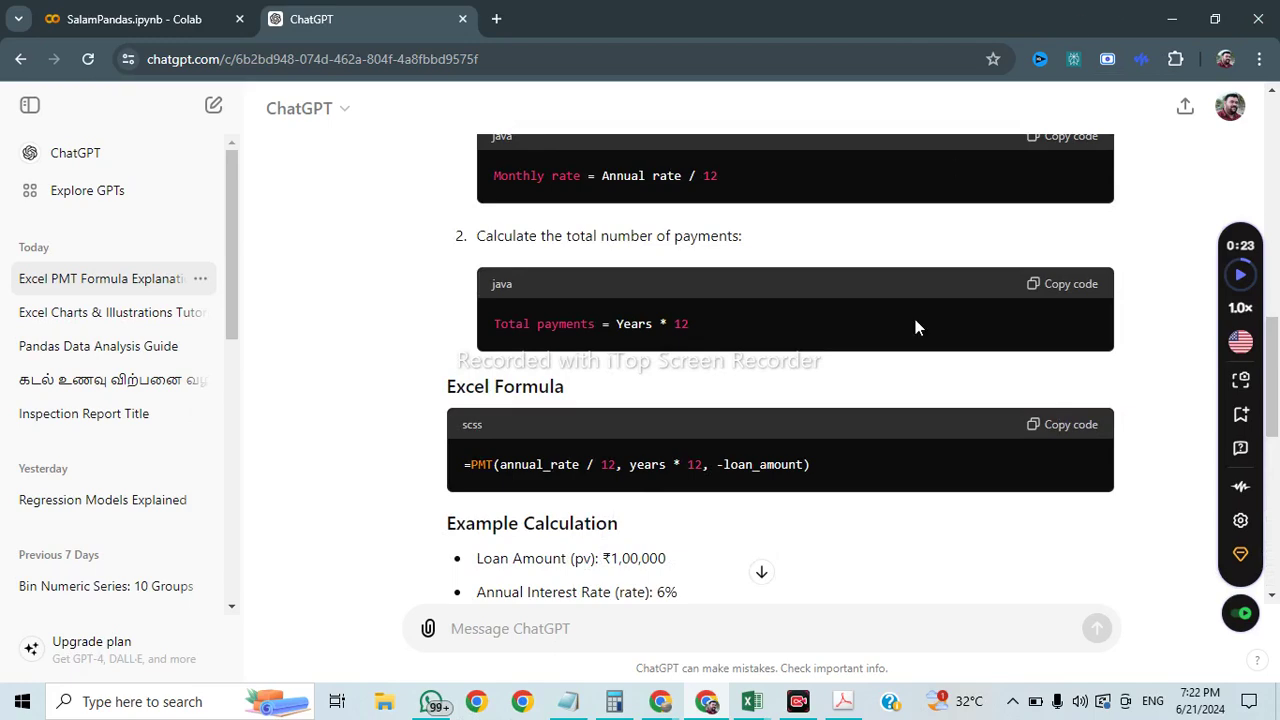
pyautogui.moveTo(760, 705)
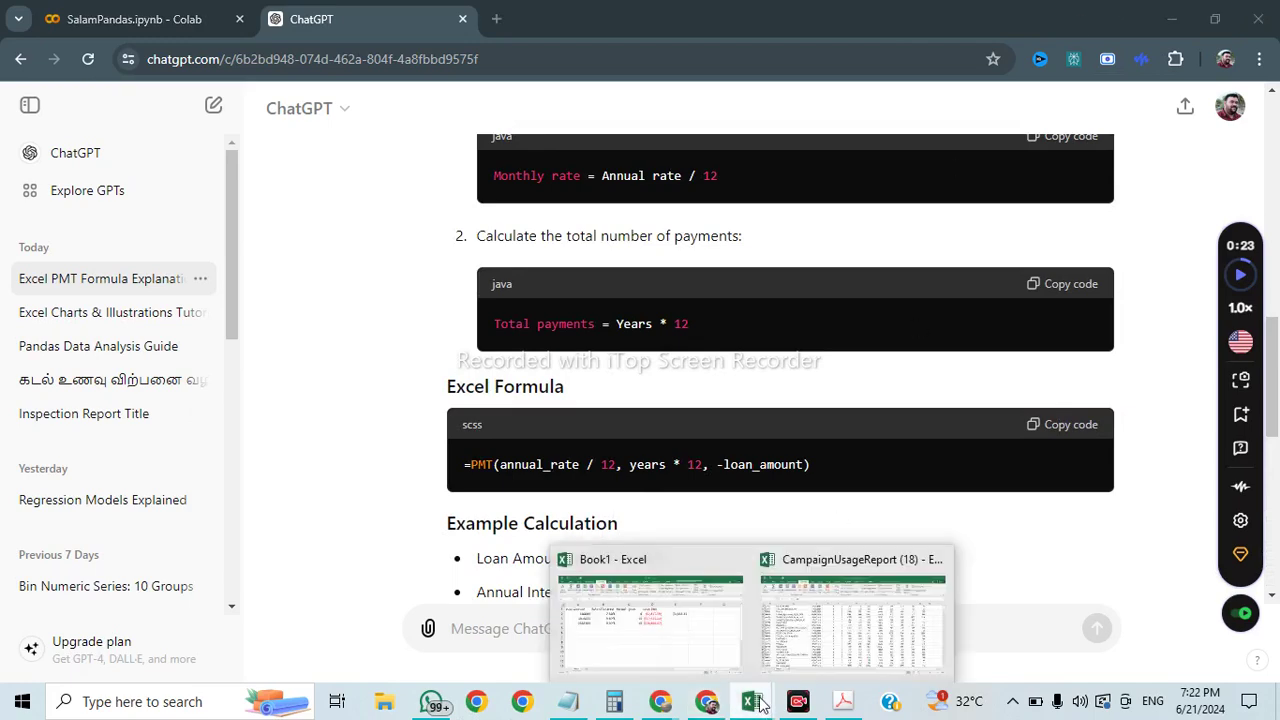
pyautogui.click(821, 604)
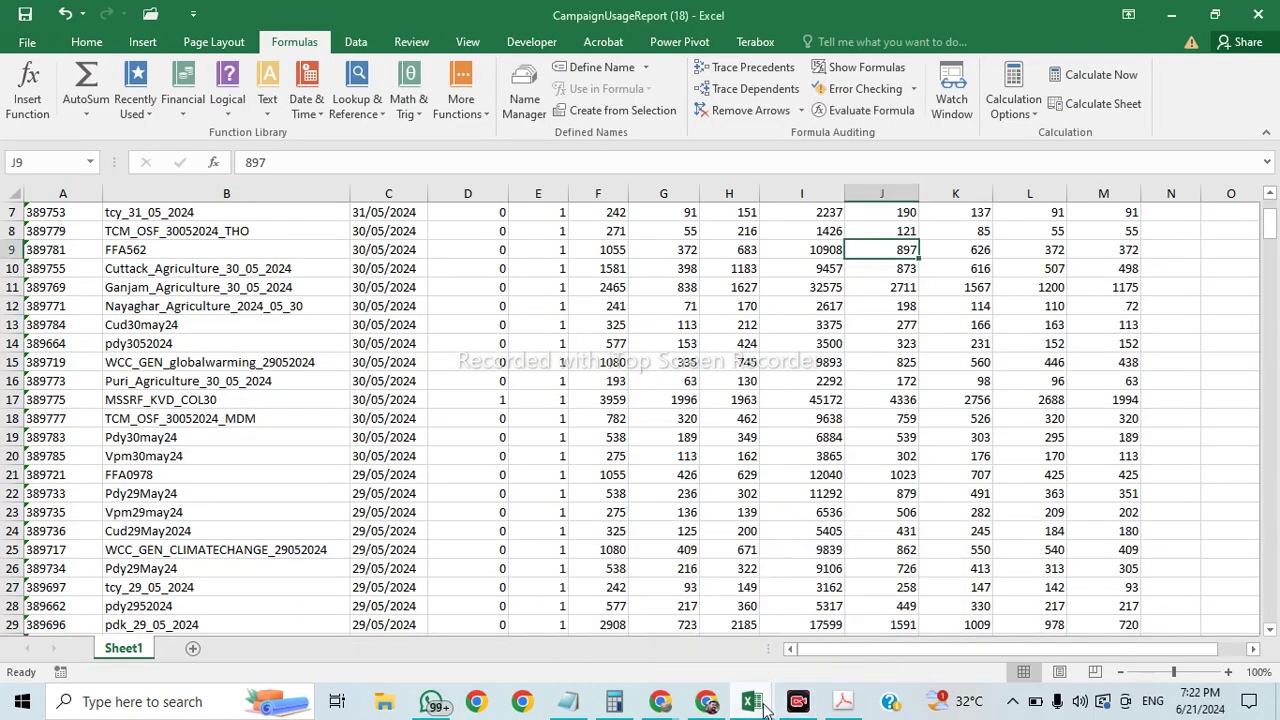
pyautogui.moveTo(752, 701)
pyautogui.click(727, 662)
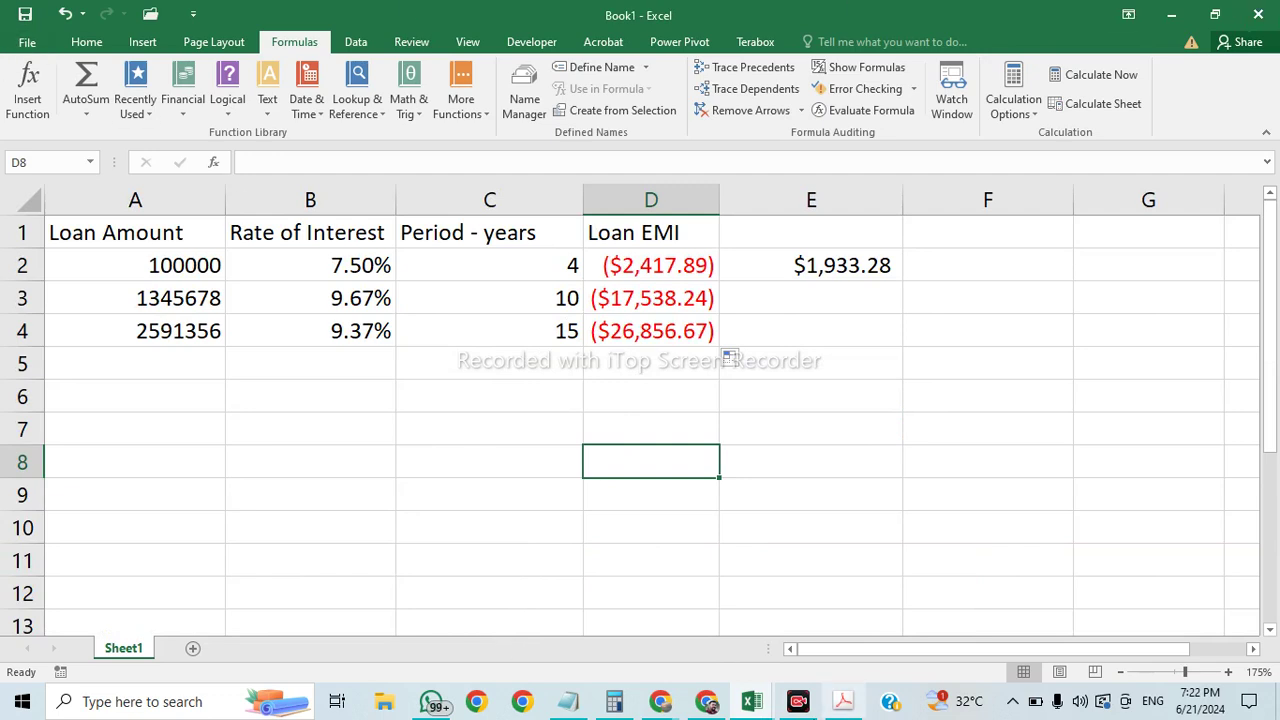
pyautogui.click(244, 110)
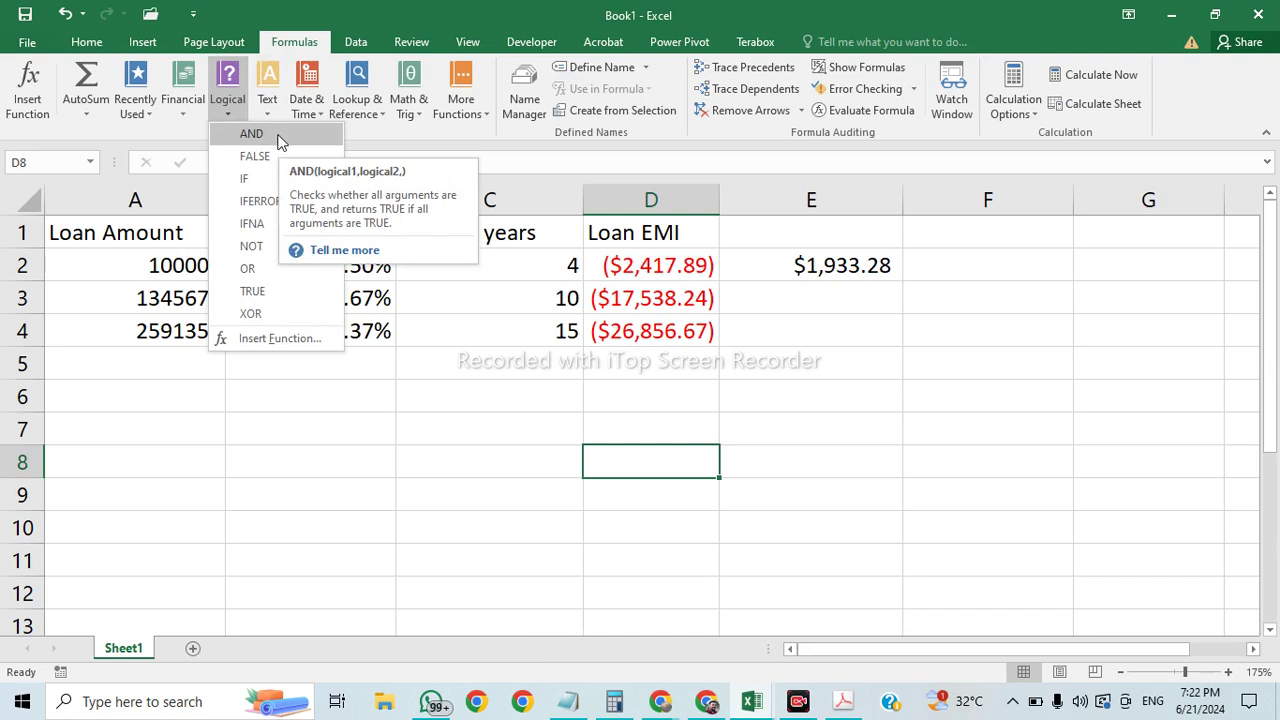
# Step: Return to the ChatGPT conversation in Chrome and copy the original PMT question into a new message
pyautogui.click(760, 705)
pyautogui.click(707, 704)
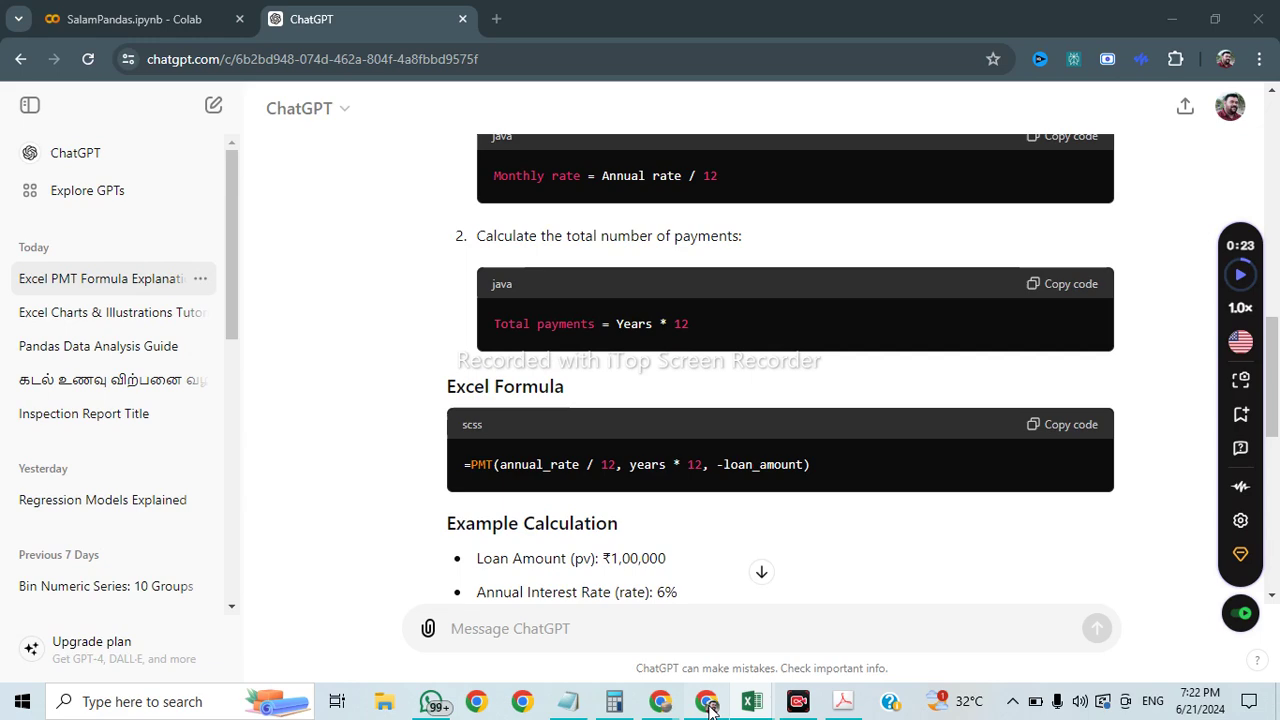
pyautogui.scroll(10, 670, 550)
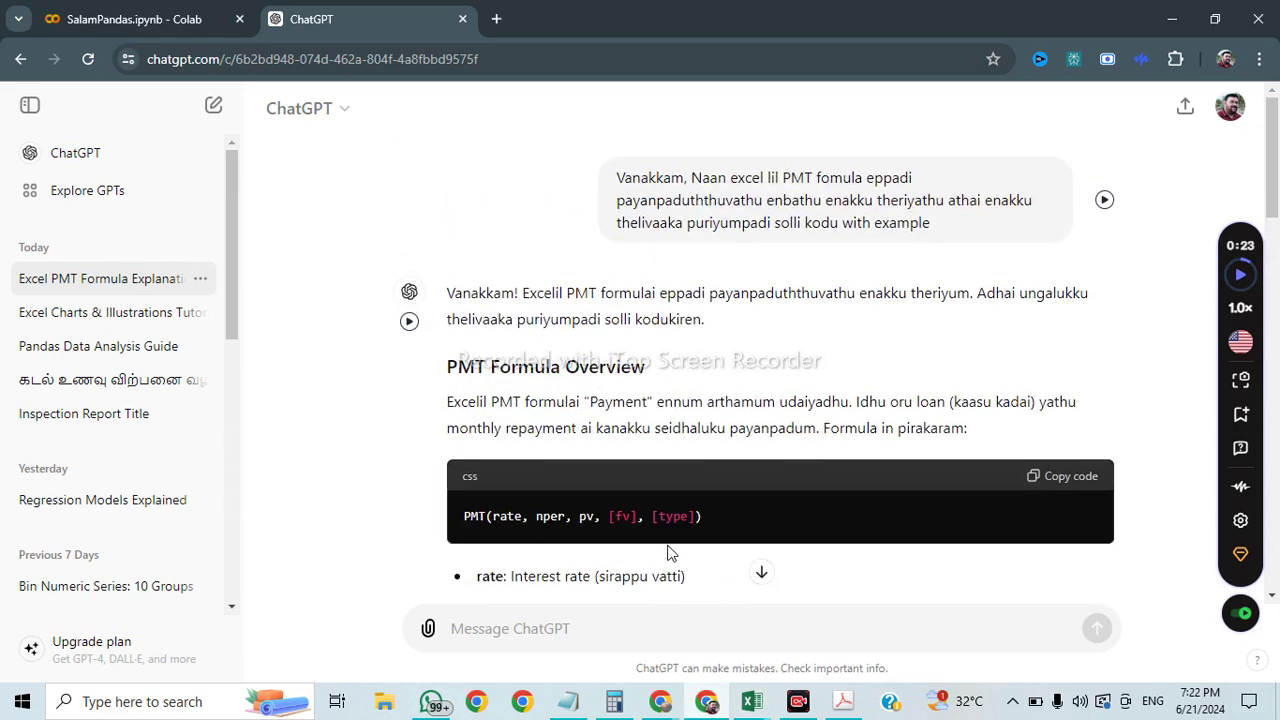
pyautogui.moveTo(930, 223); pyautogui.dragTo(609, 165)
pyautogui.hotkey('ctrl', 'c')
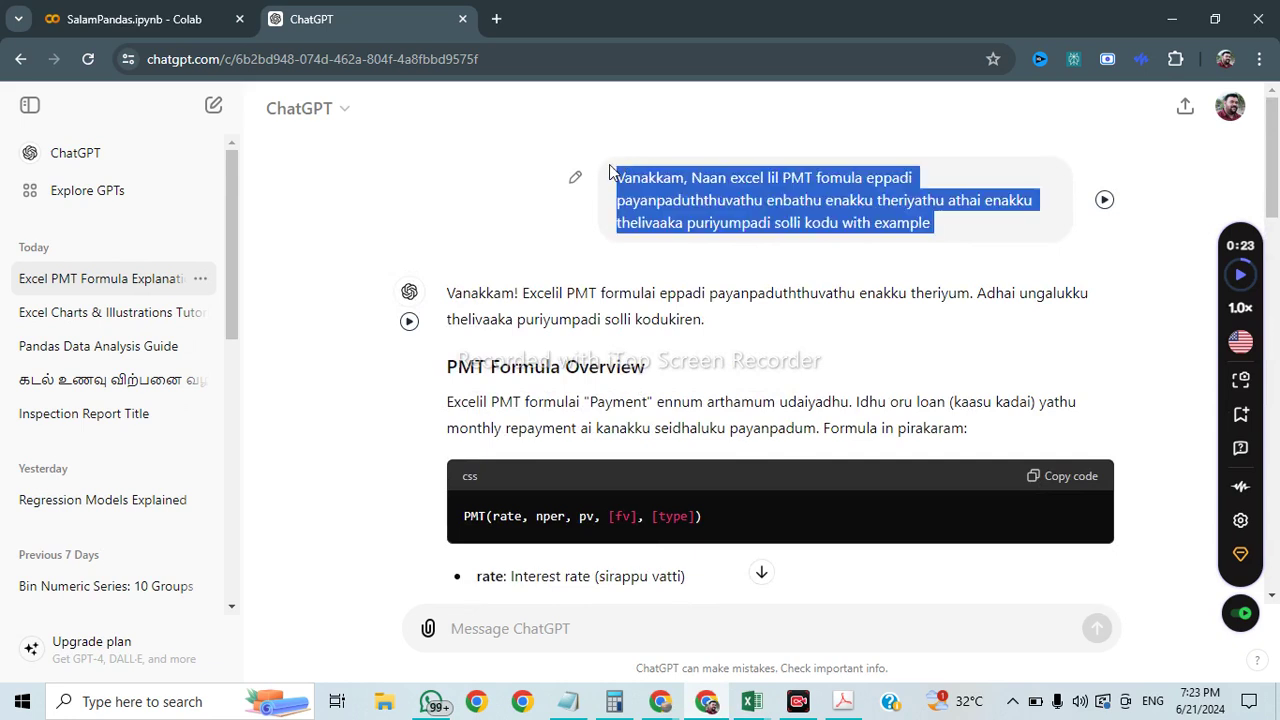
pyautogui.click(566, 628)
pyautogui.hotkey('ctrl', 'v')
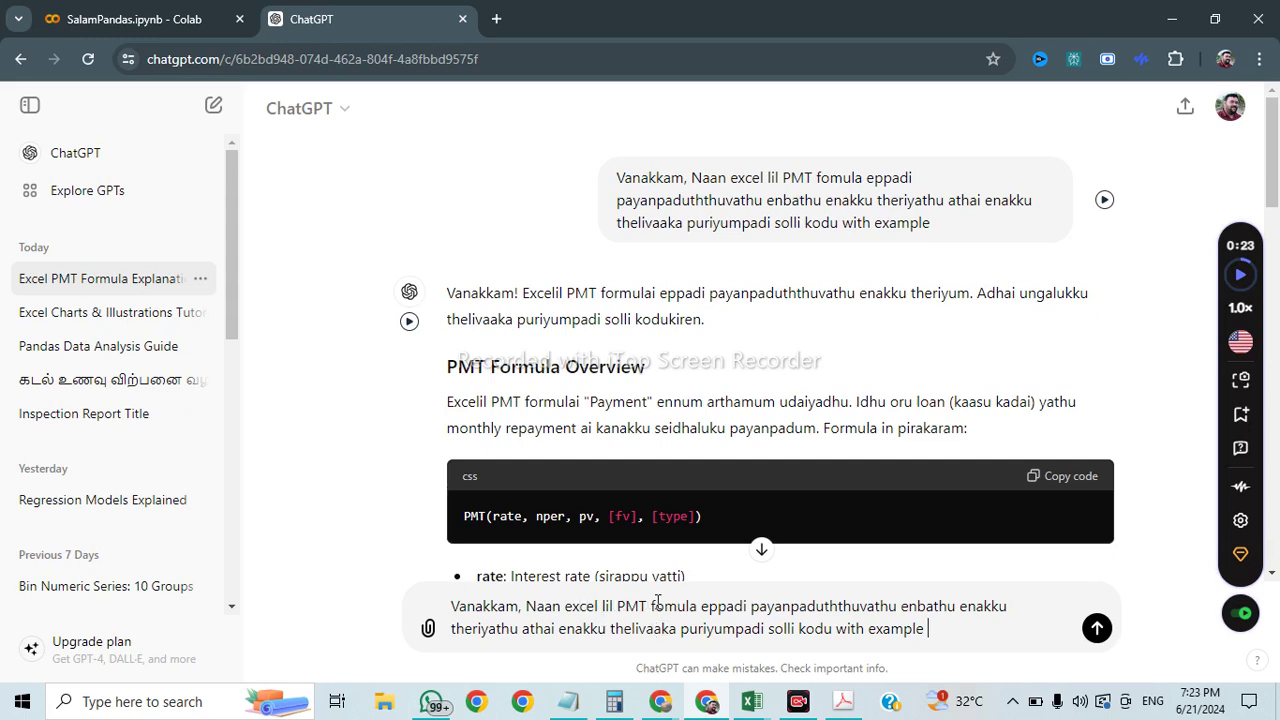
# Step: Replace PMT with AND in the drafted question and send it to ChatGPT
pyautogui.moveTo(646, 602)
pyautogui.mouseDown()
pyautogui.moveTo(616, 605)
pyautogui.moveTo(627, 605)
pyautogui.mouseUp()
pyautogui.write('AND')
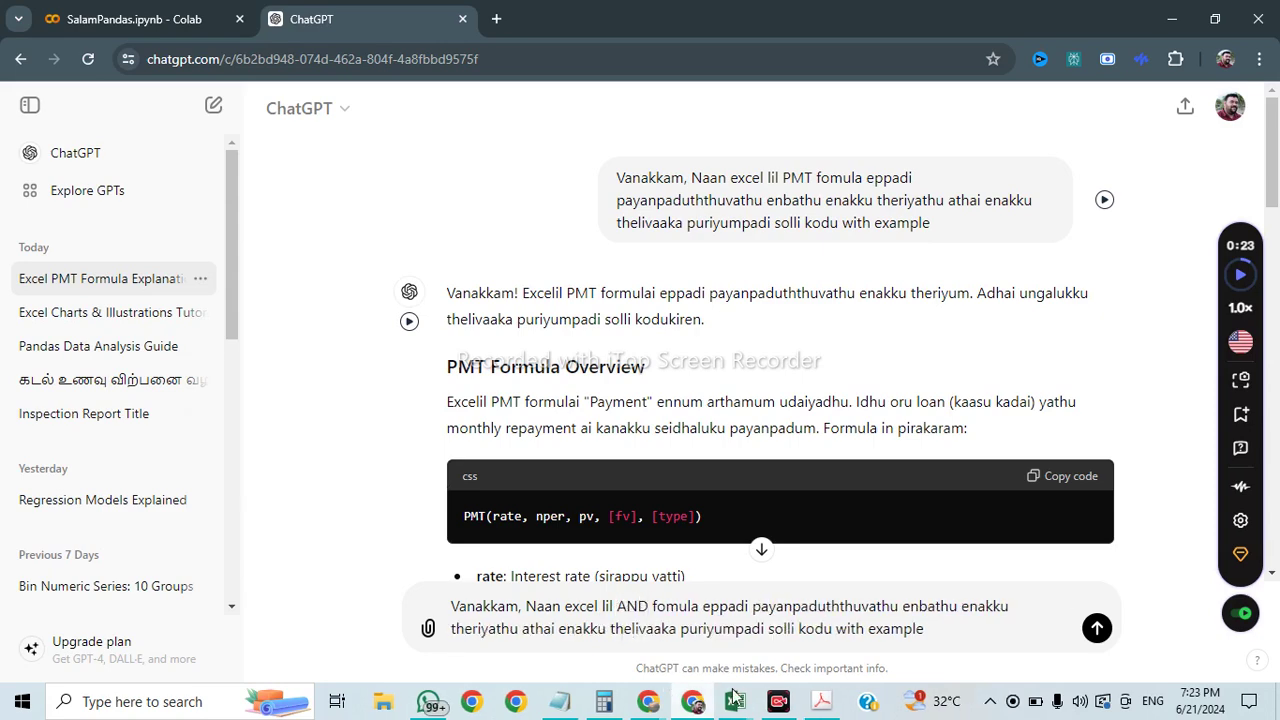
pyautogui.click(1096, 628)
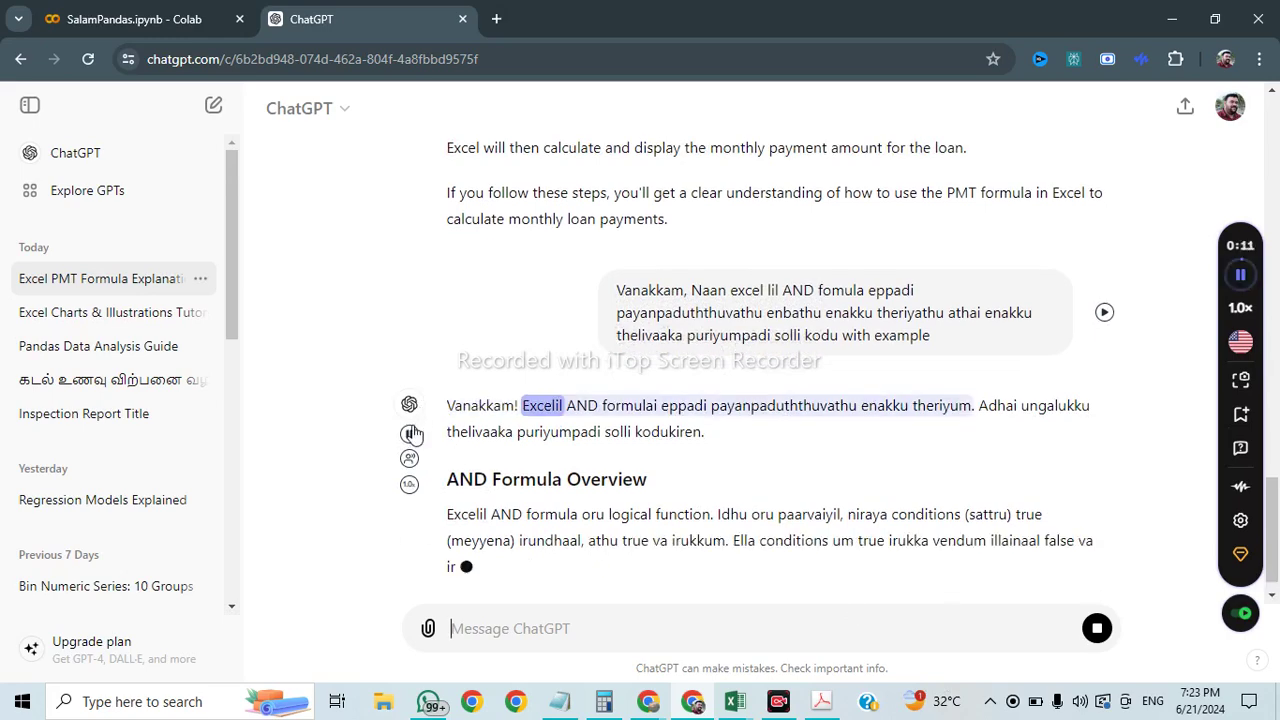
# Step: Pause the read-aloud of the new answer and review the AND overview, syntax and student marks example
pyautogui.scroll(3, 603, 296)
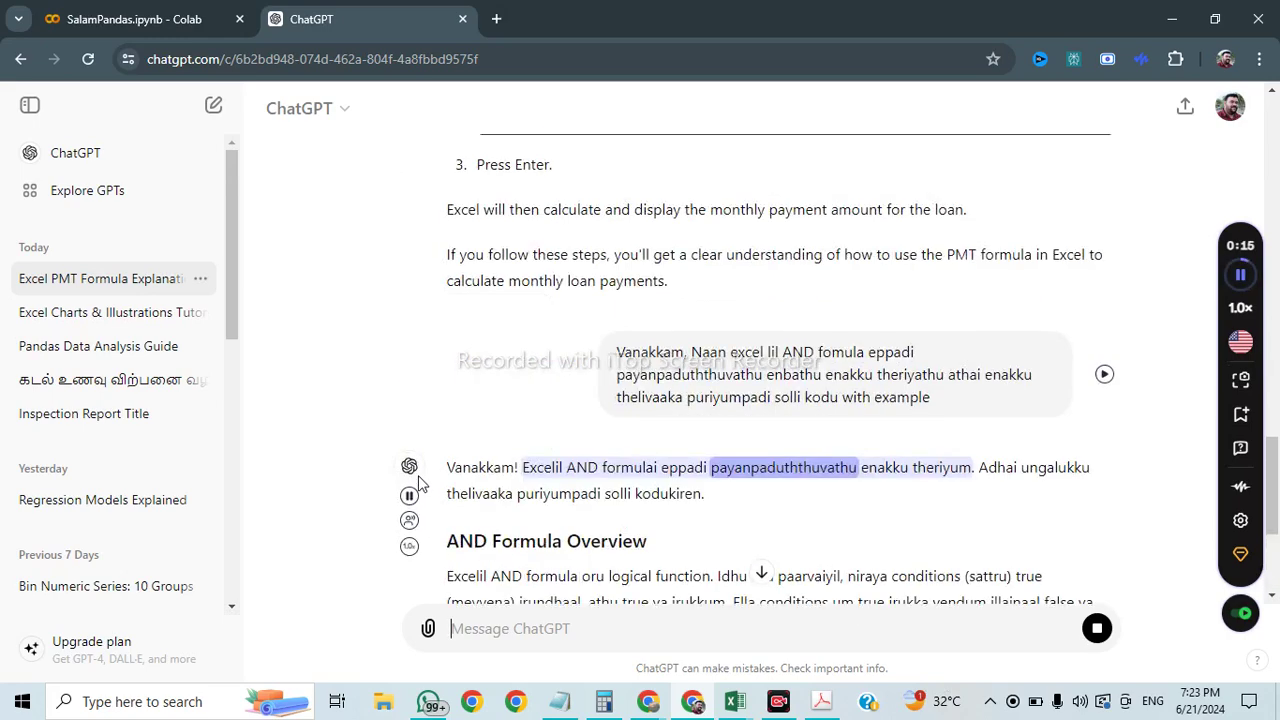
pyautogui.click(409, 491)
pyautogui.scroll(-1, 1040, 540)
pyautogui.scroll(-1, 1040, 540)
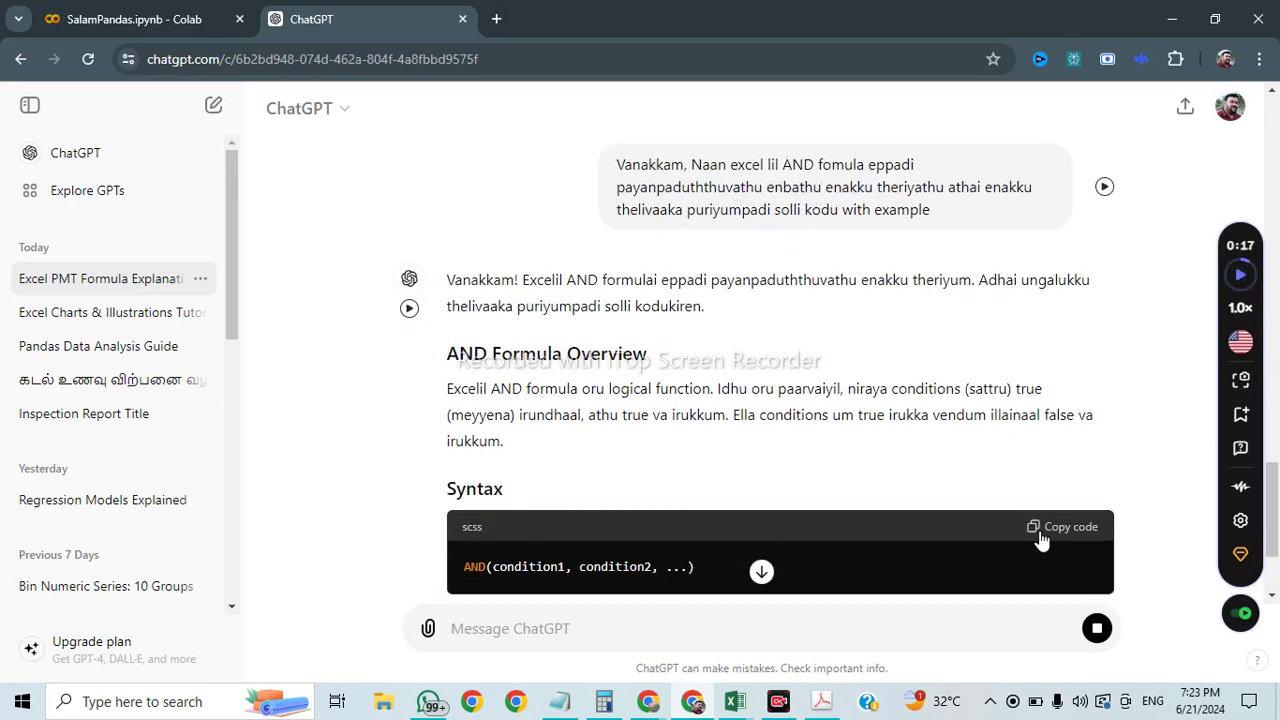
pyautogui.scroll(-2, 1040, 540)
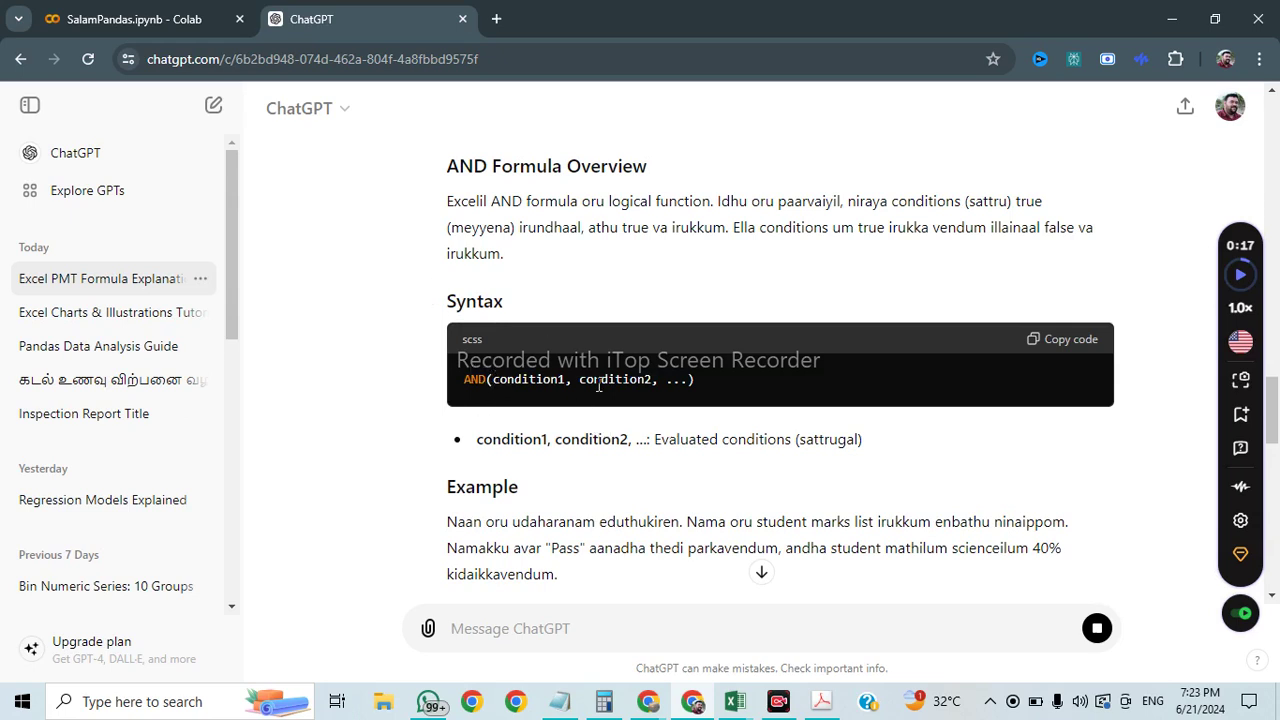
pyautogui.moveTo(530, 376); pyautogui.dragTo(665, 381)
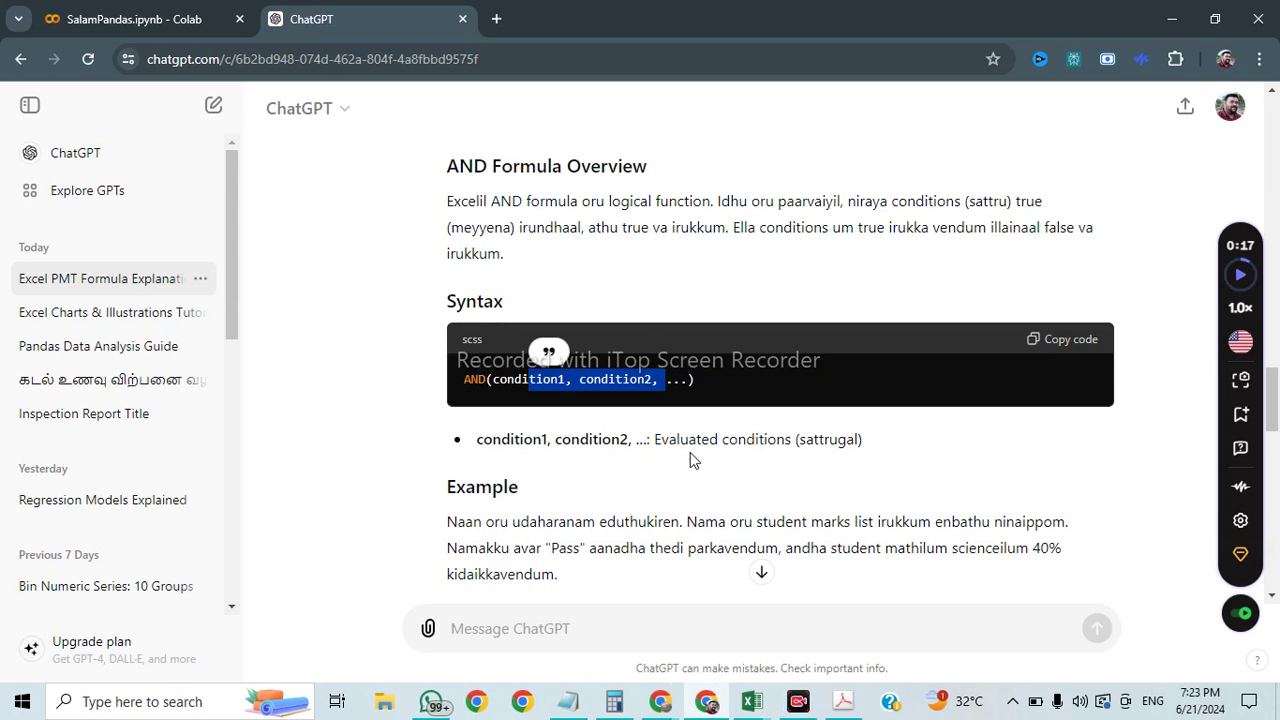
pyautogui.scroll(-2, 688, 460)
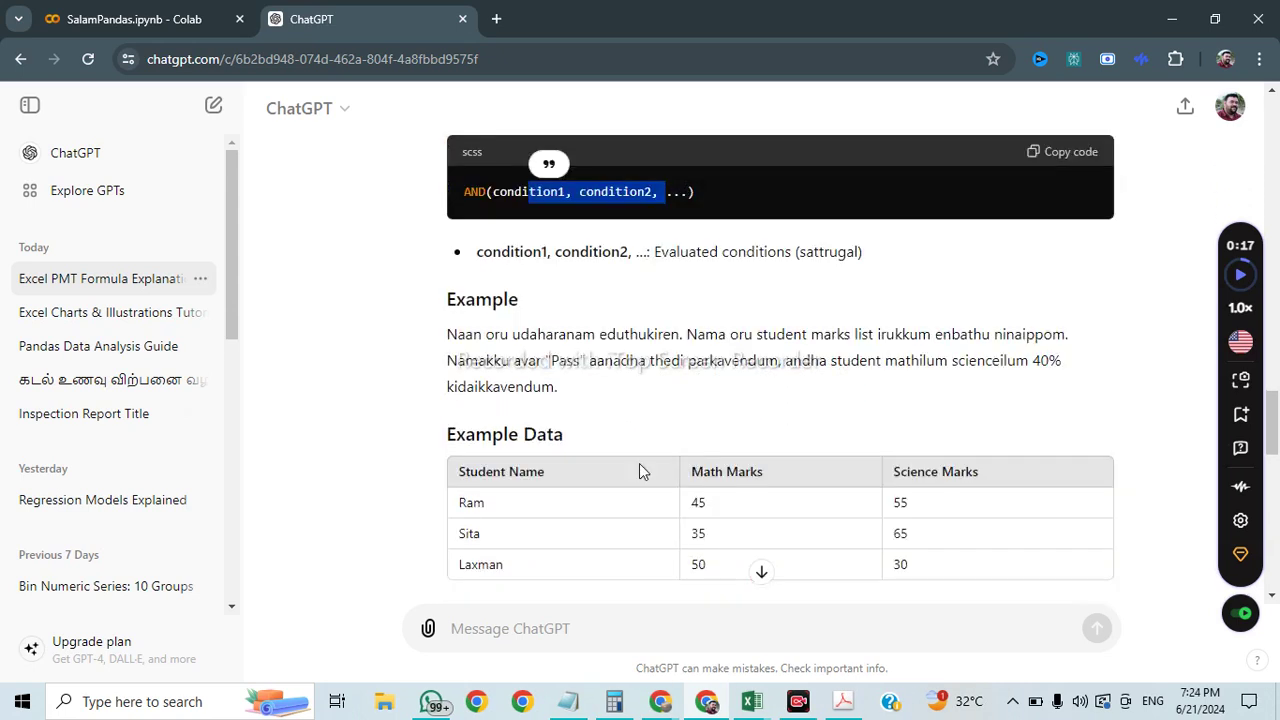
pyautogui.scroll(-1, 568, 468)
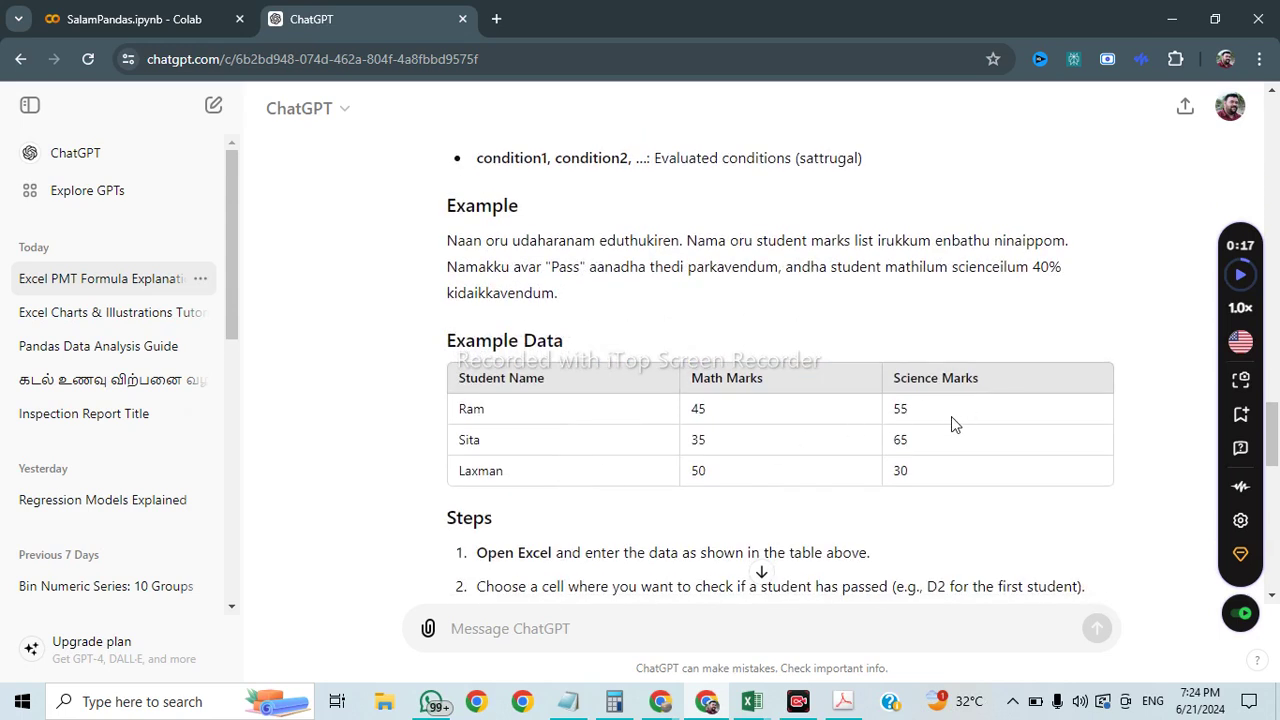
# Step: Examine the formula =AND(B2 >= 40, C2 >= 40), its detailed steps and the example output table
pyautogui.scroll(-3, 943, 424)
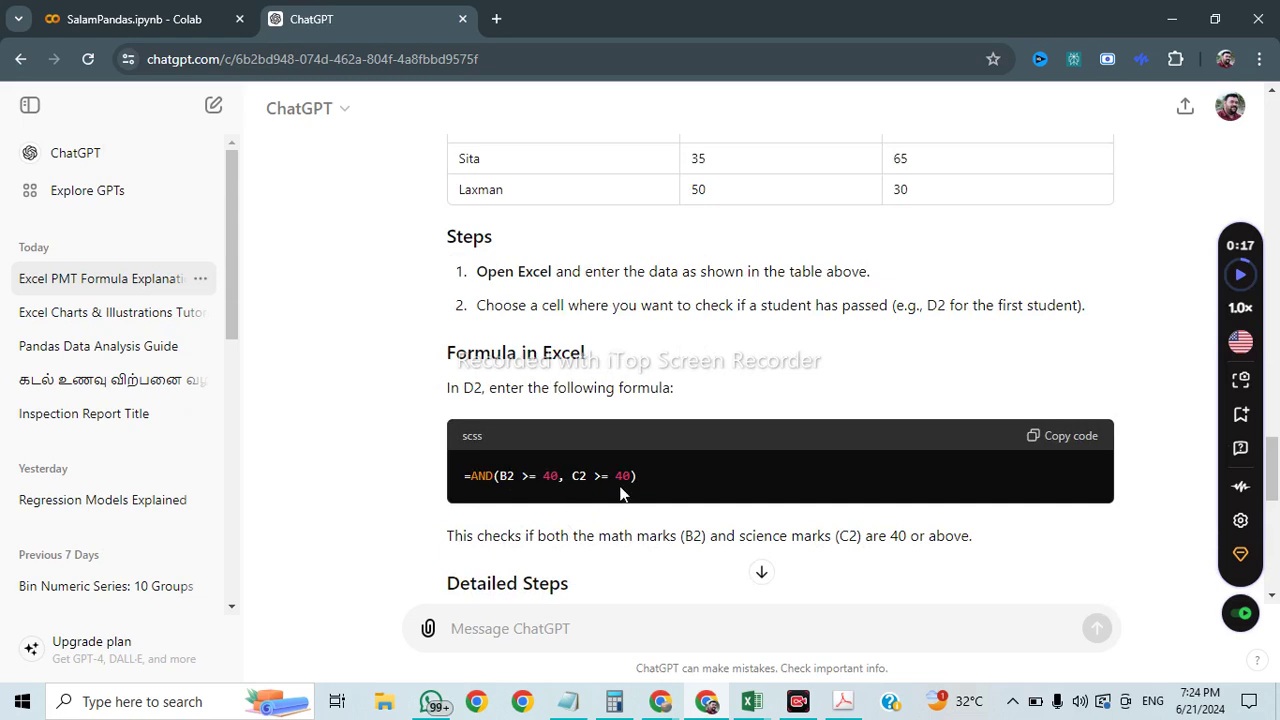
pyautogui.scroll(-1, 704, 556)
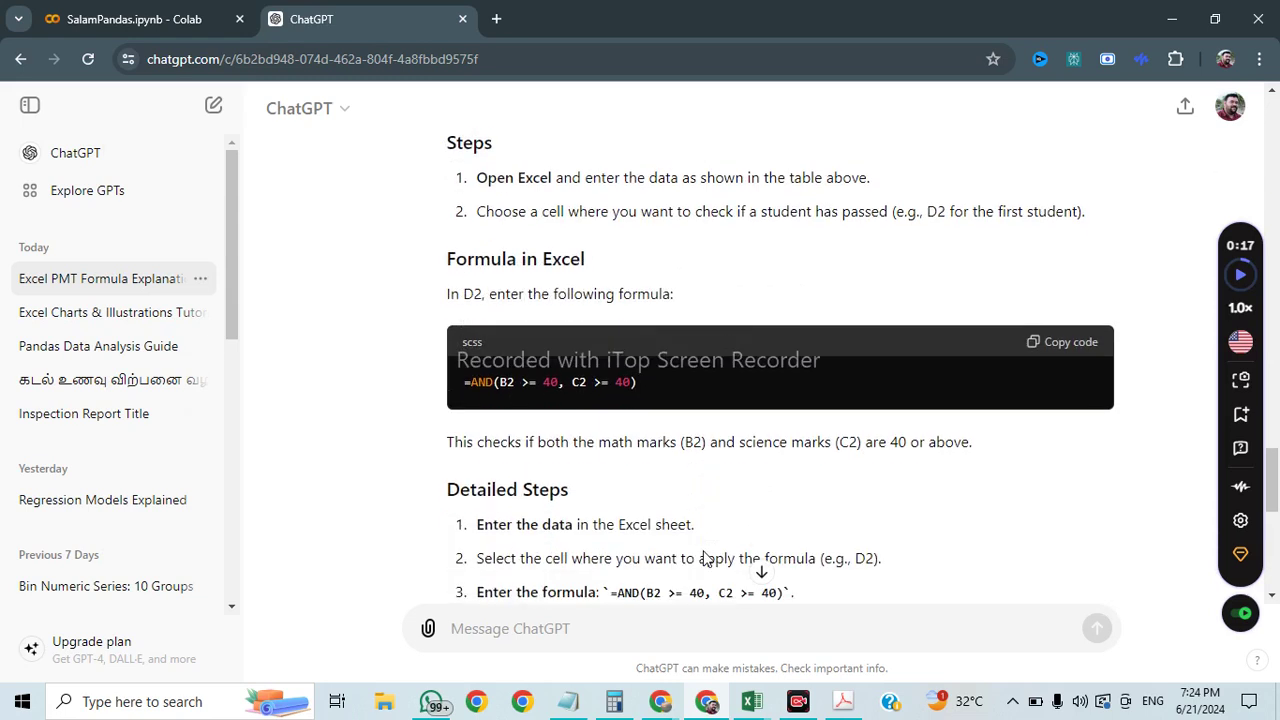
pyautogui.scroll(-1, 704, 552)
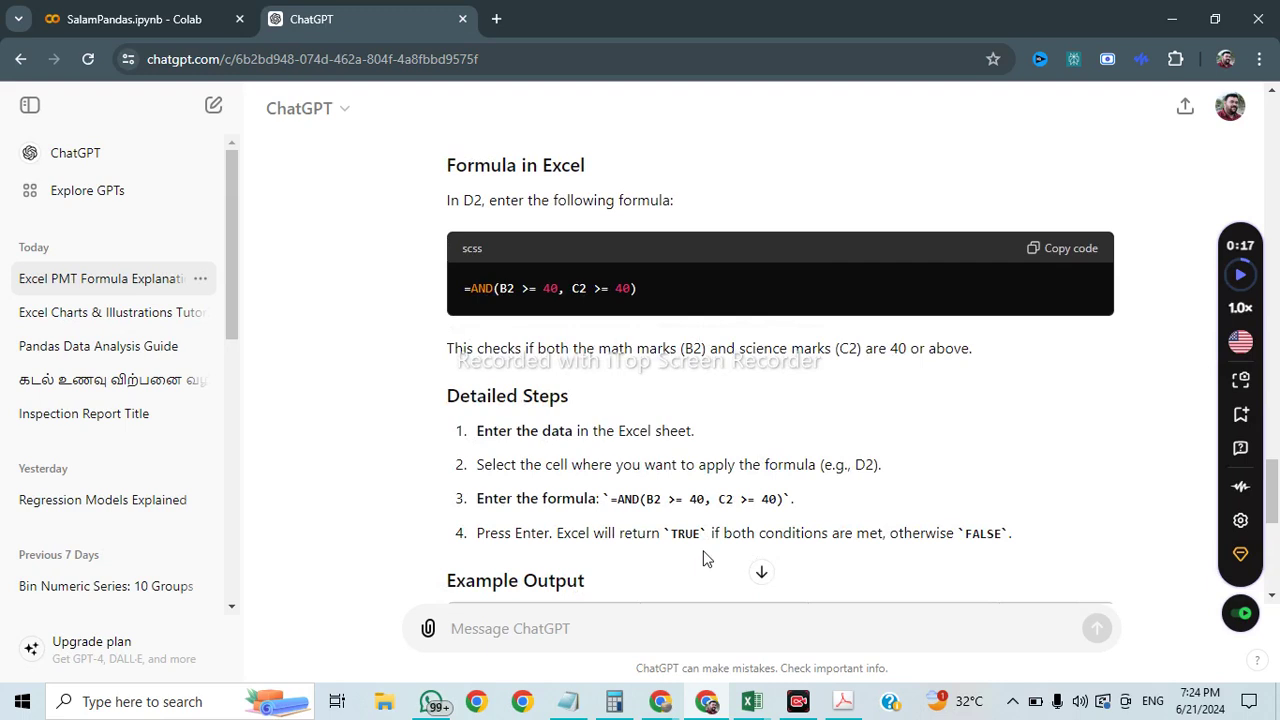
pyautogui.moveTo(640, 499); pyautogui.dragTo(781, 500)
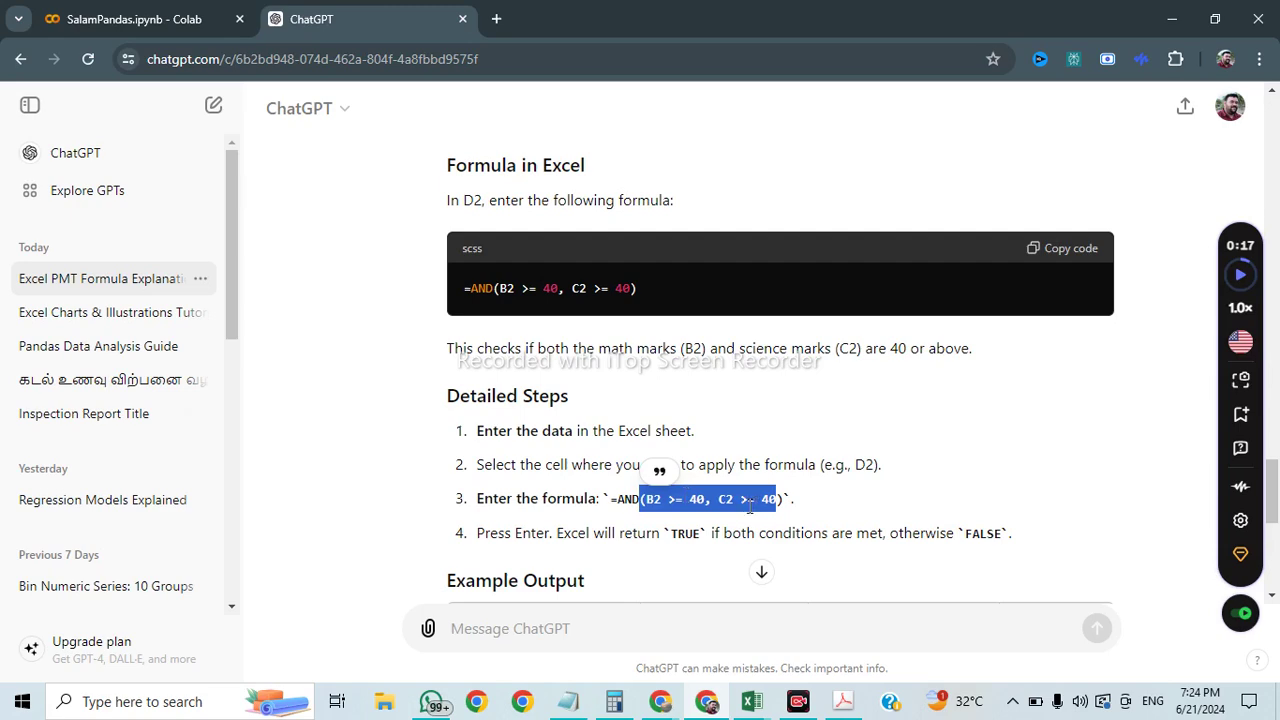
pyautogui.scroll(-3, 750, 506)
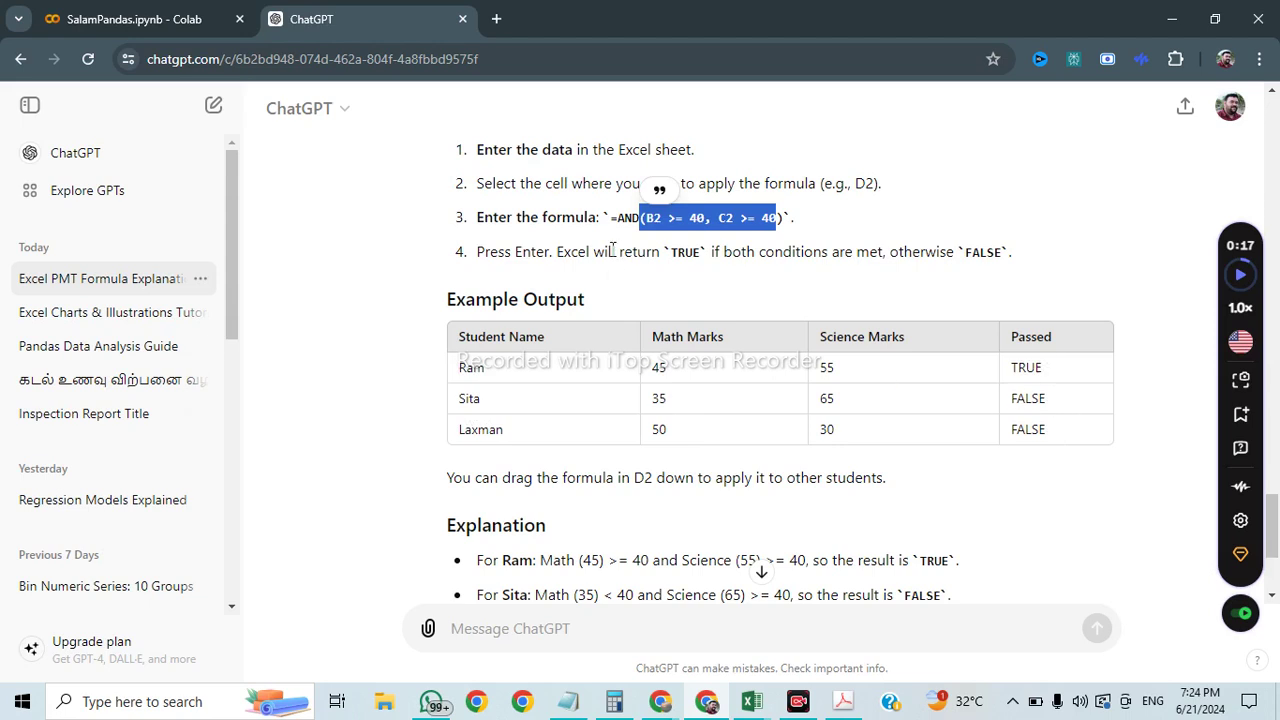
pyautogui.click(631, 215)
pyautogui.doubleClick(617, 216)
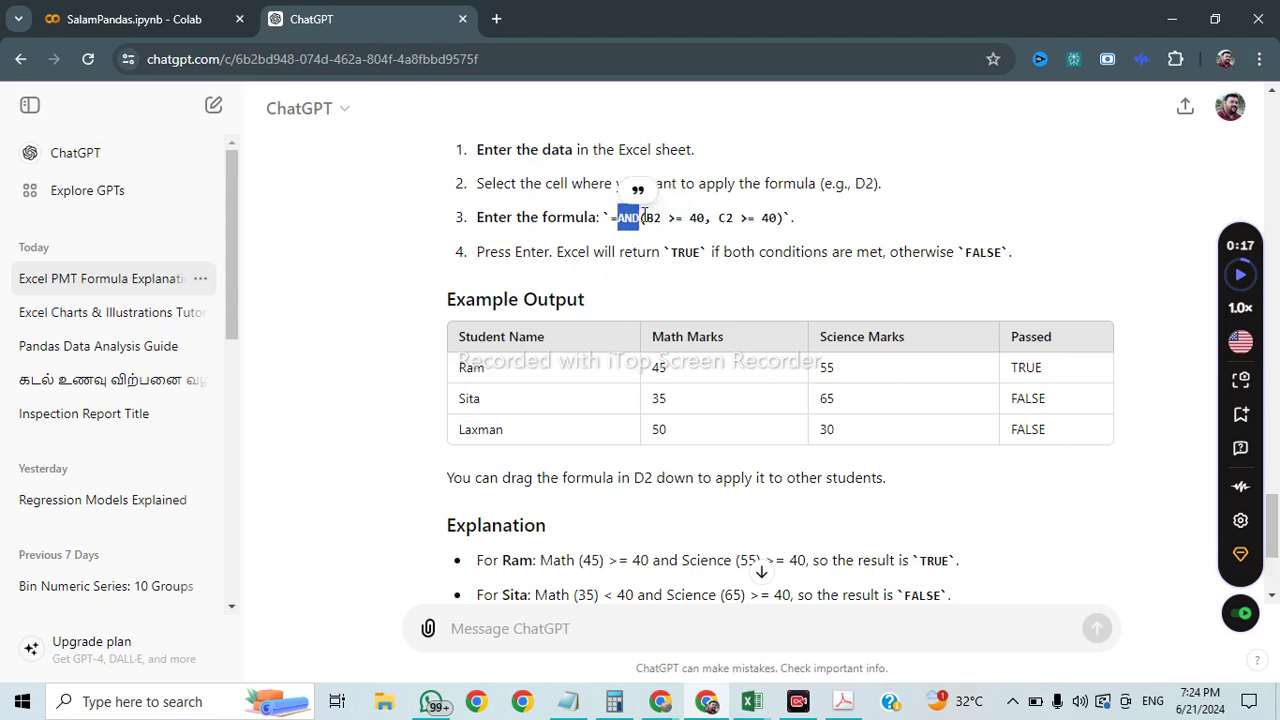
pyautogui.moveTo(645, 216); pyautogui.dragTo(774, 244)
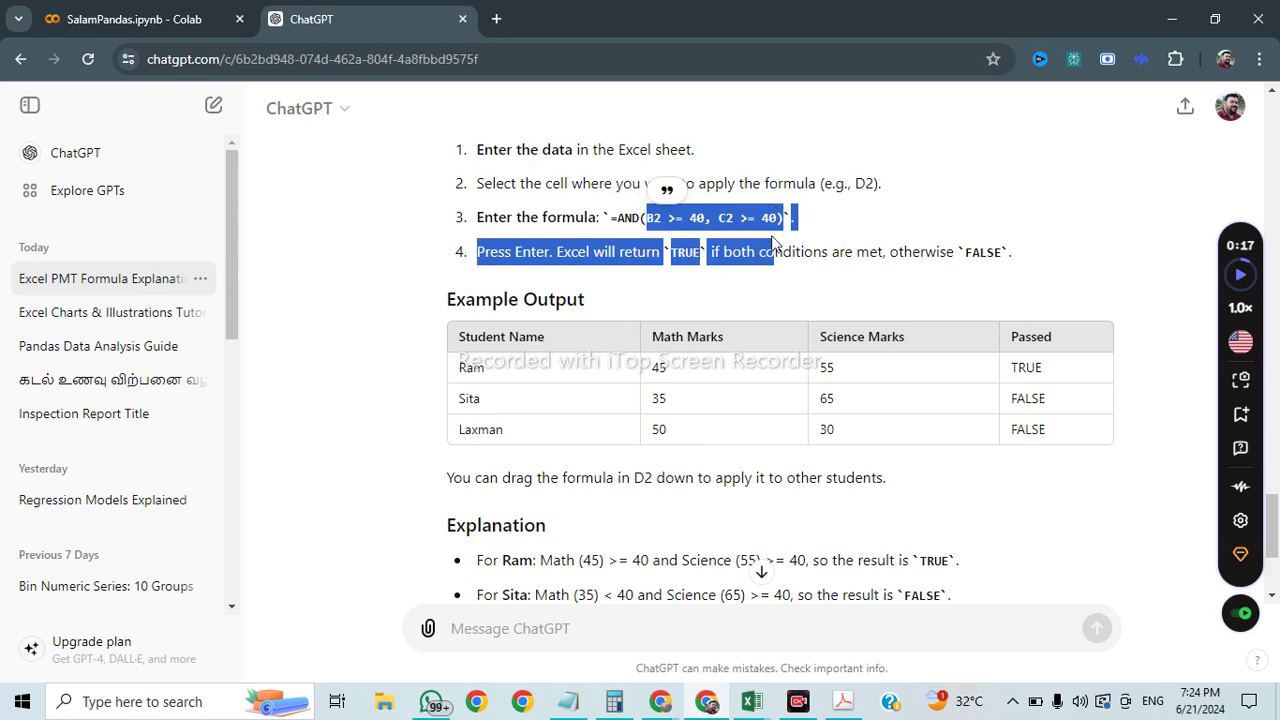
pyautogui.click(770, 236)
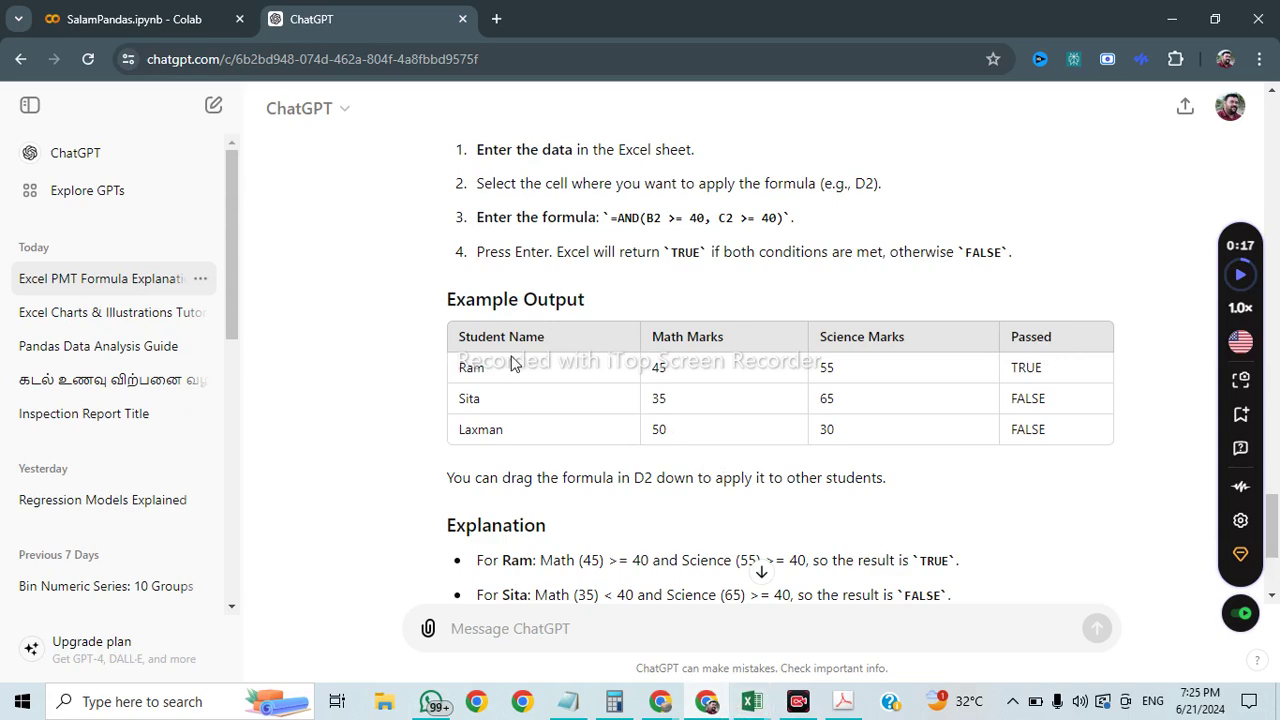
# Step: Copy the Example Data table of student marks from ChatGPT and paste it into Book1 in Excel starting at A8
pyautogui.scroll(9, 510, 363)
pyautogui.scroll(-3, 505, 427)
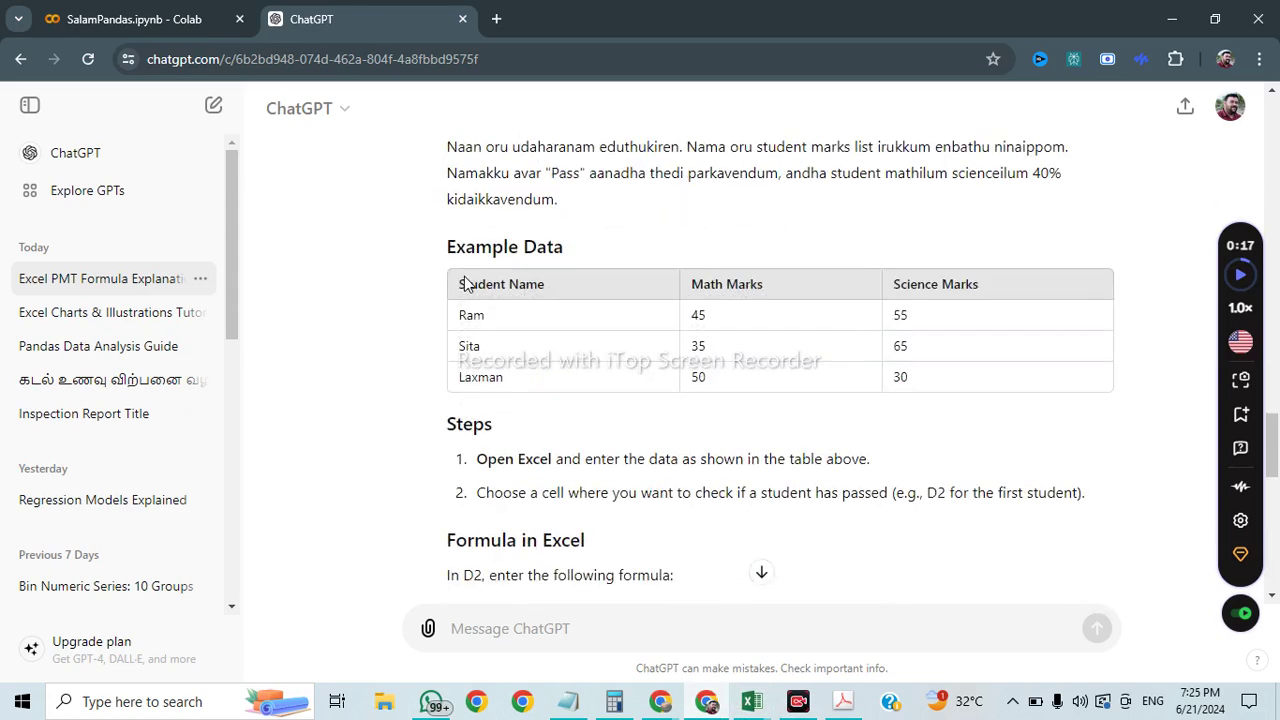
pyautogui.moveTo(463, 290); pyautogui.dragTo(968, 390)
pyautogui.hotkey('ctrl', 'c')
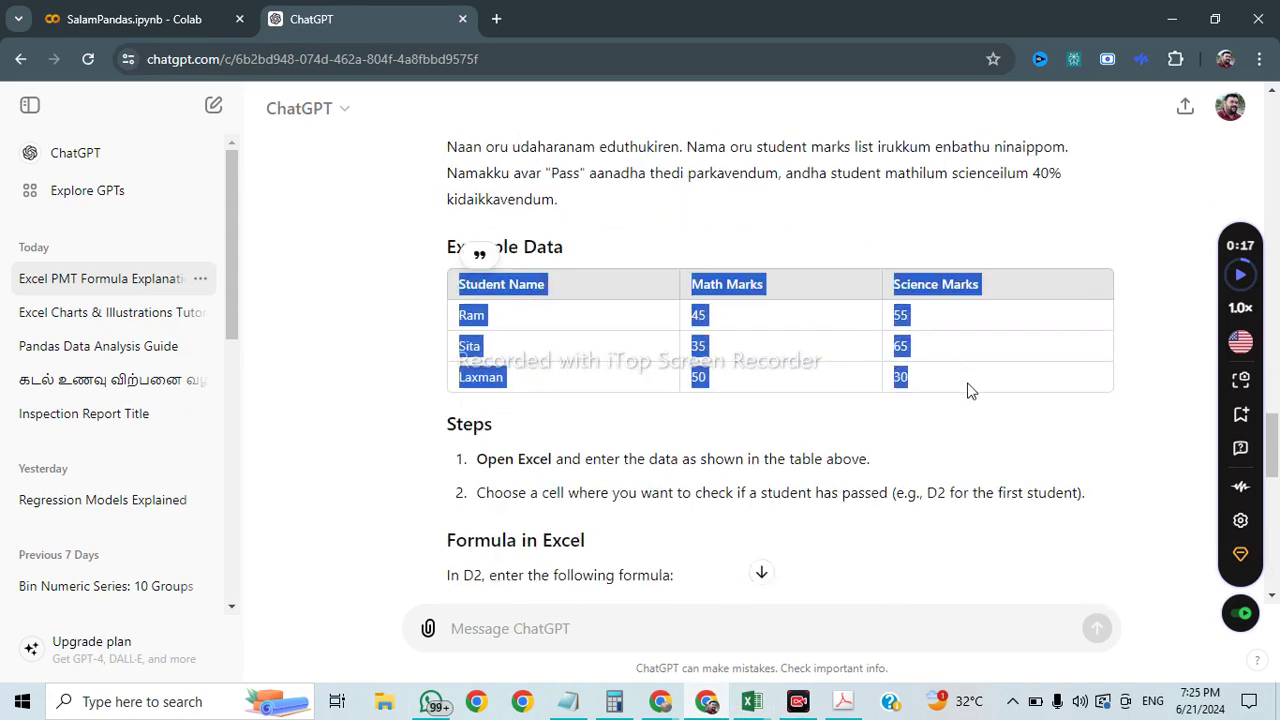
pyautogui.click(754, 702)
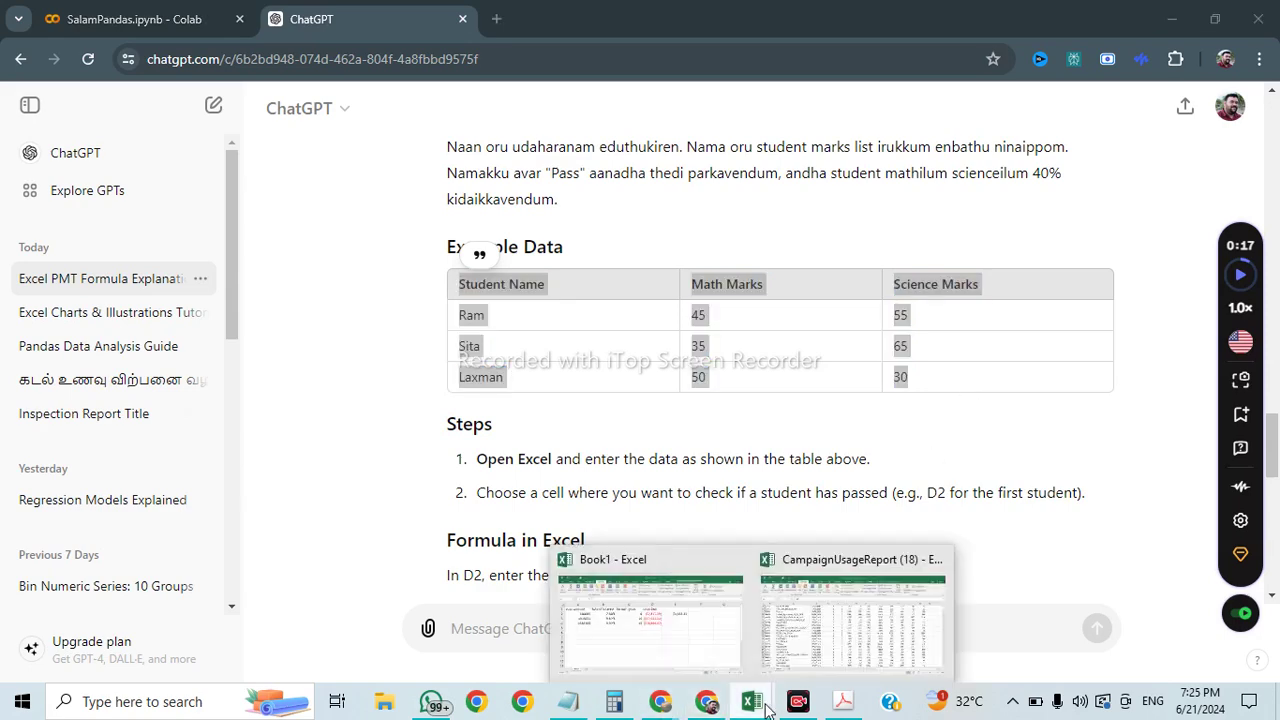
pyautogui.click(660, 630)
pyautogui.click(97, 460)
pyautogui.hotkey('ctrl', 'v')
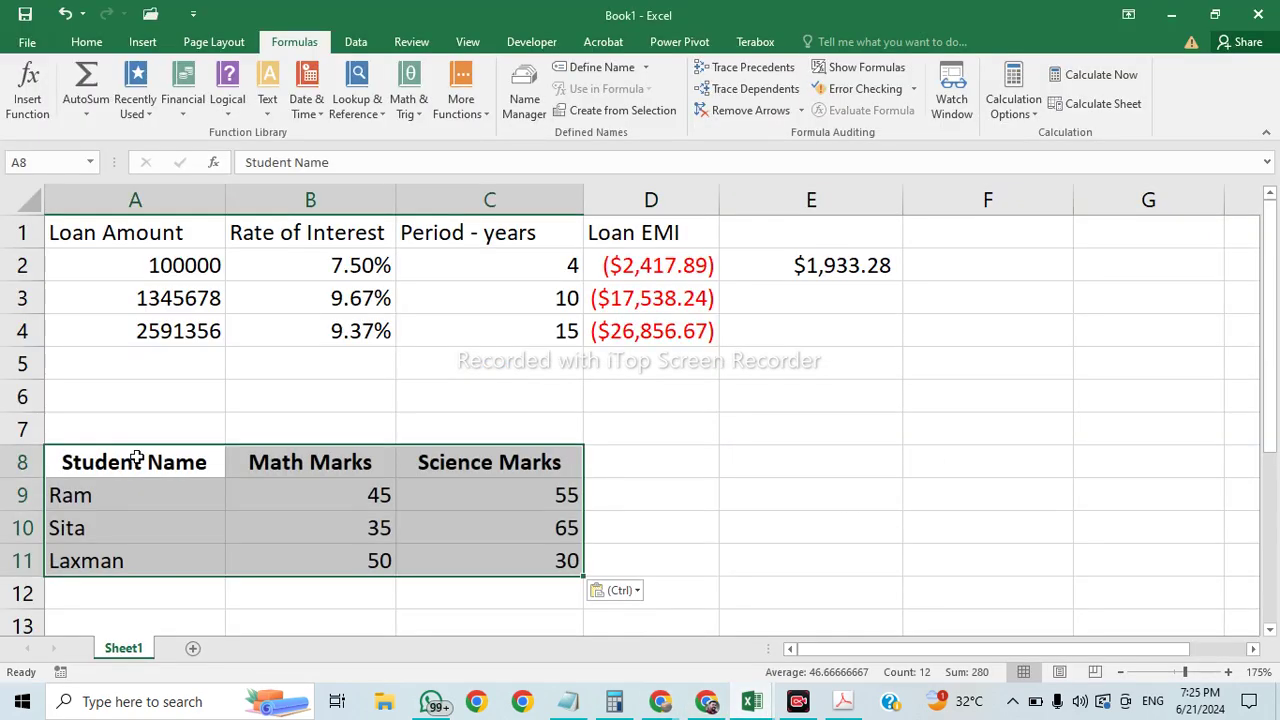
# Step: Add the column header Passed in D8 beside Science Marks
pyautogui.click(370, 484)
pyautogui.click(648, 470)
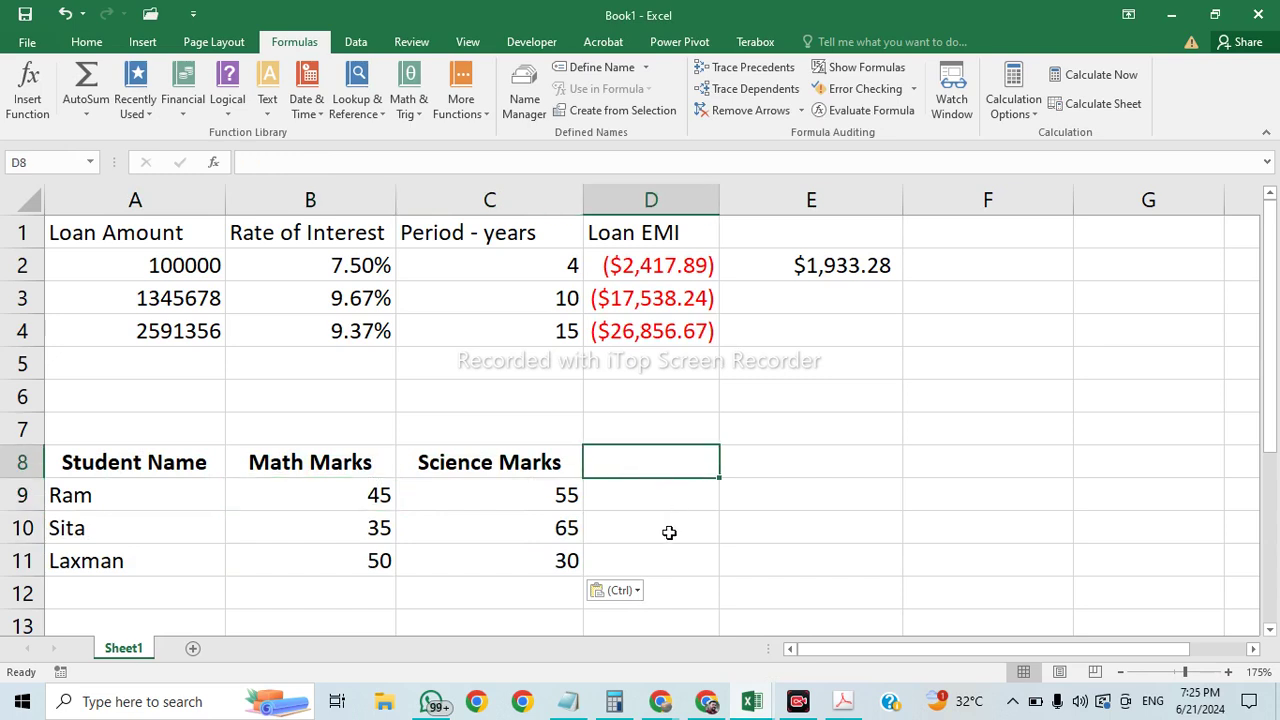
pyautogui.write('Pa')
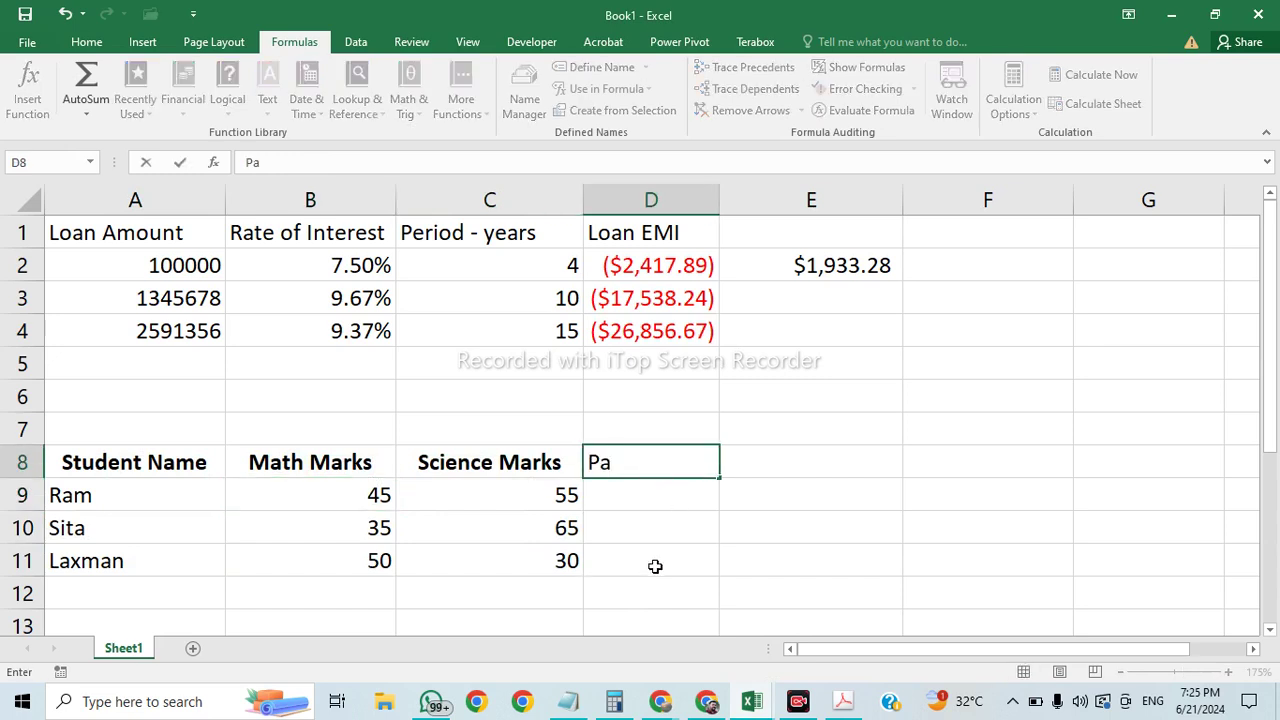
pyautogui.write('ssed')
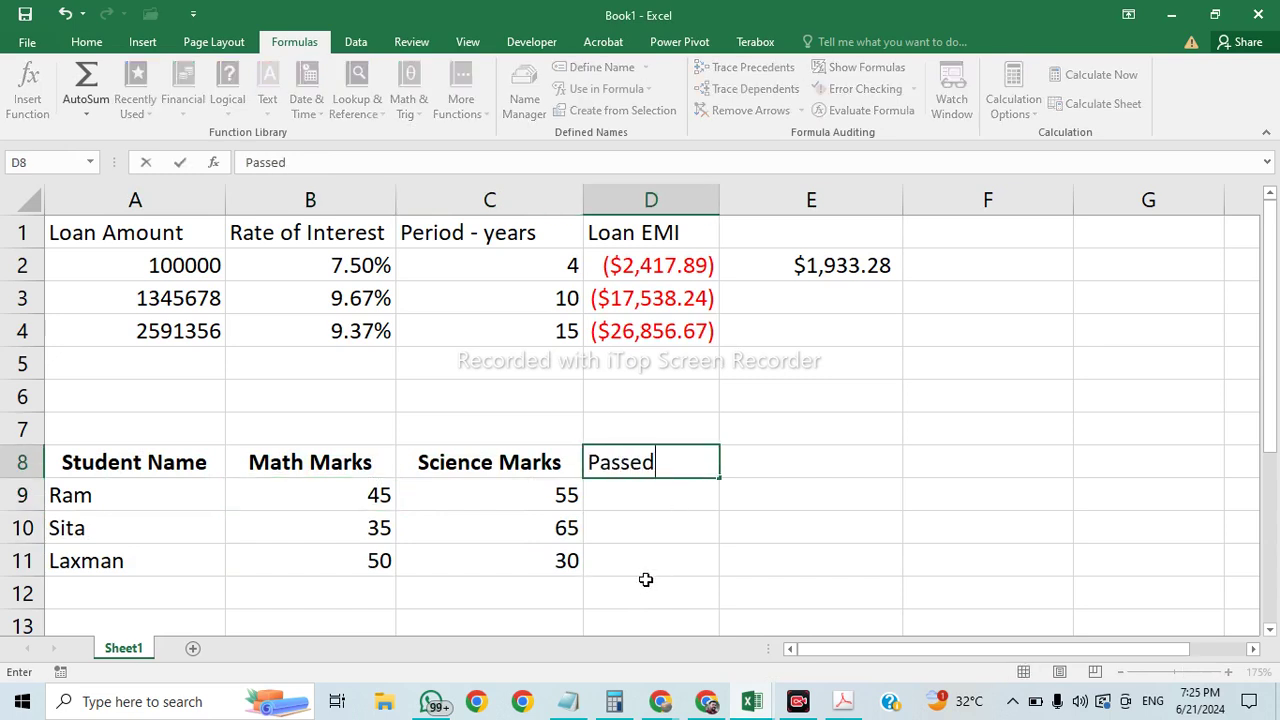
pyautogui.press('Return')
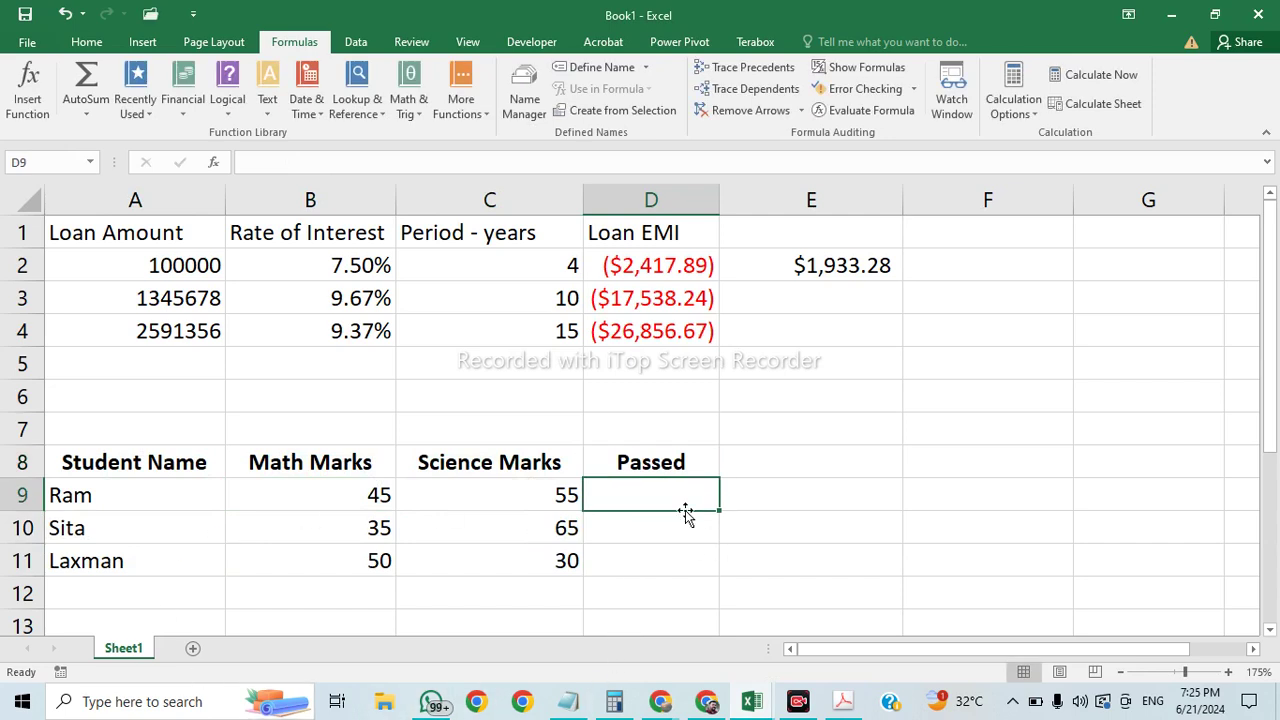
# Step: Enter =AND(B9>40, C9>40) in D9 under Passed and fill the formula down to D11
pyautogui.write('=')
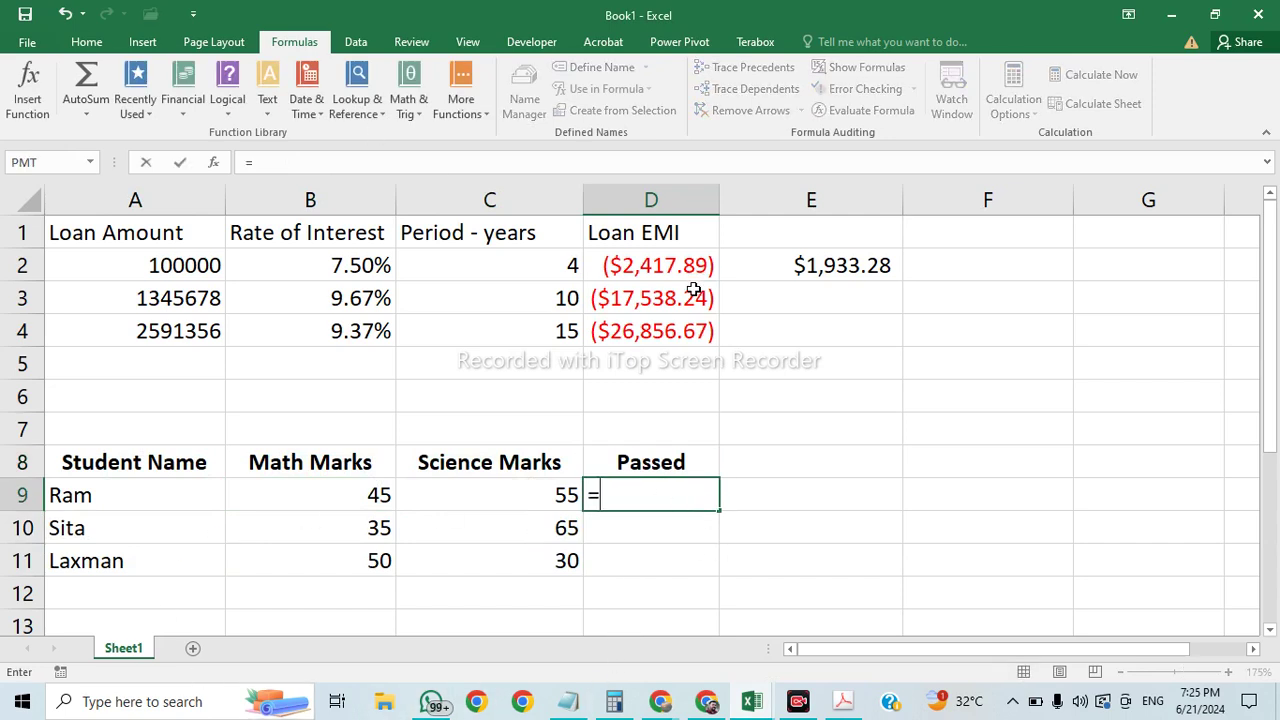
pyautogui.write('AND')
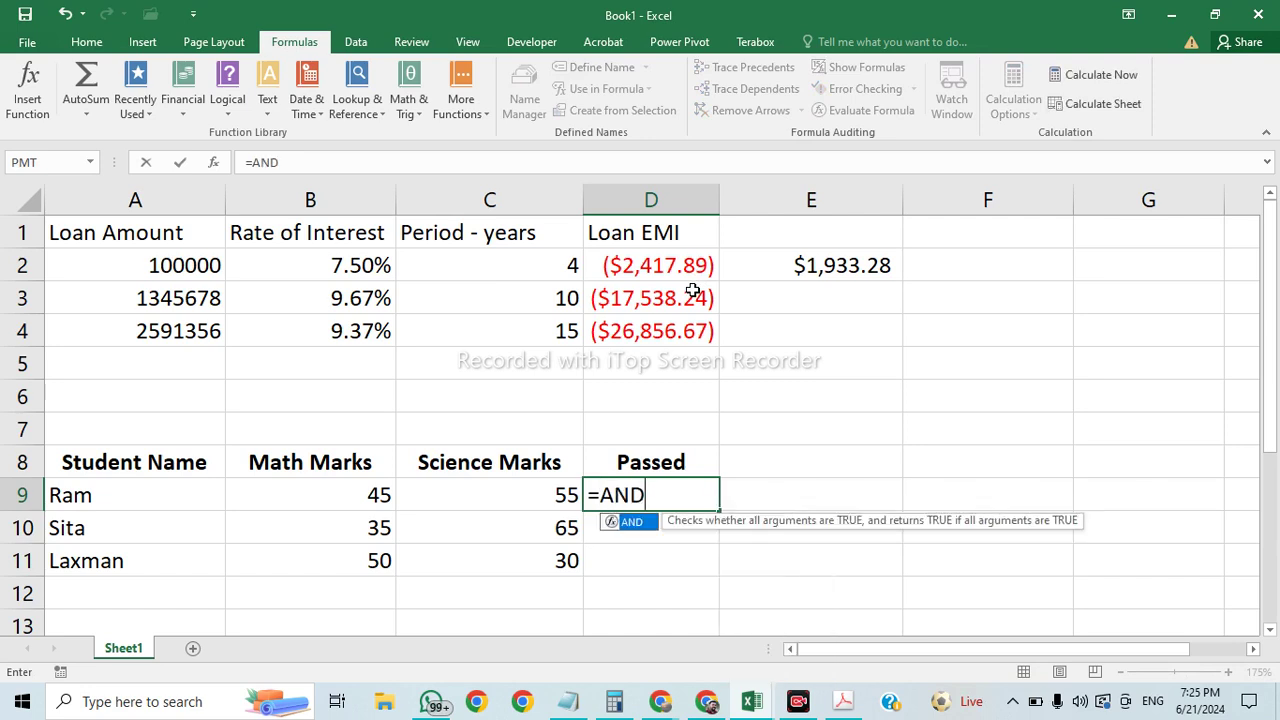
pyautogui.write('(')
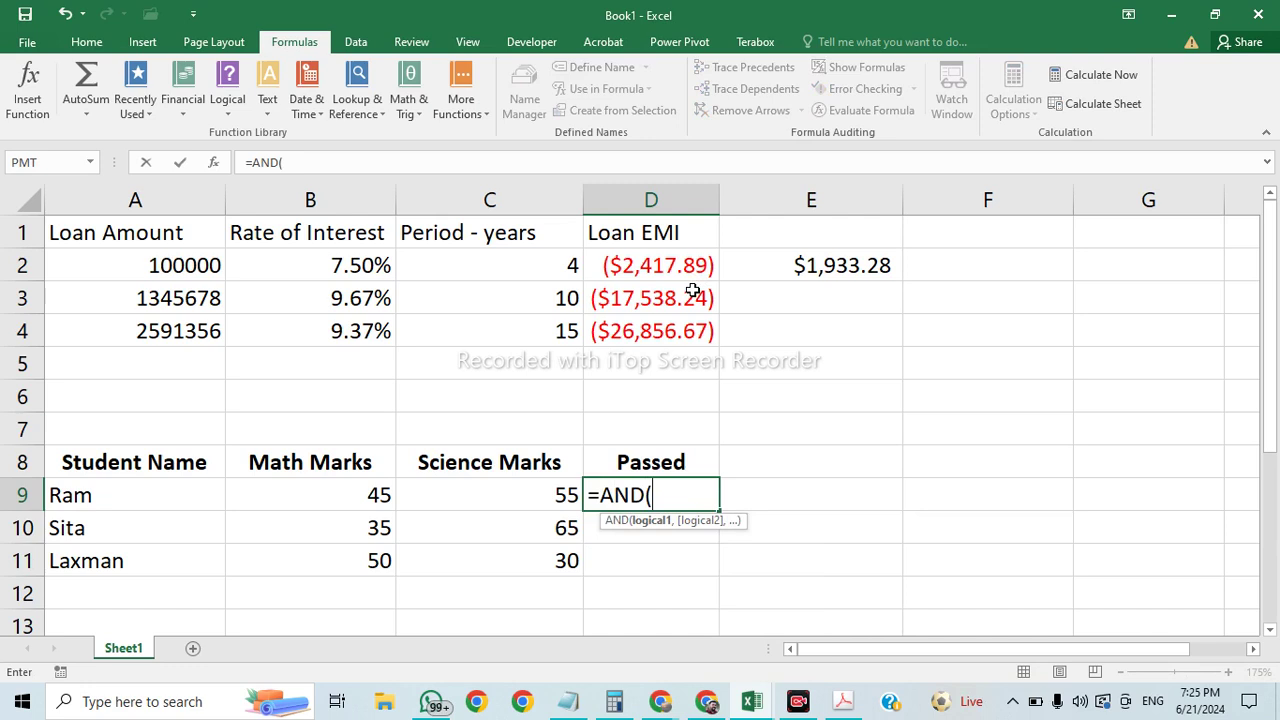
pyautogui.click(356, 494)
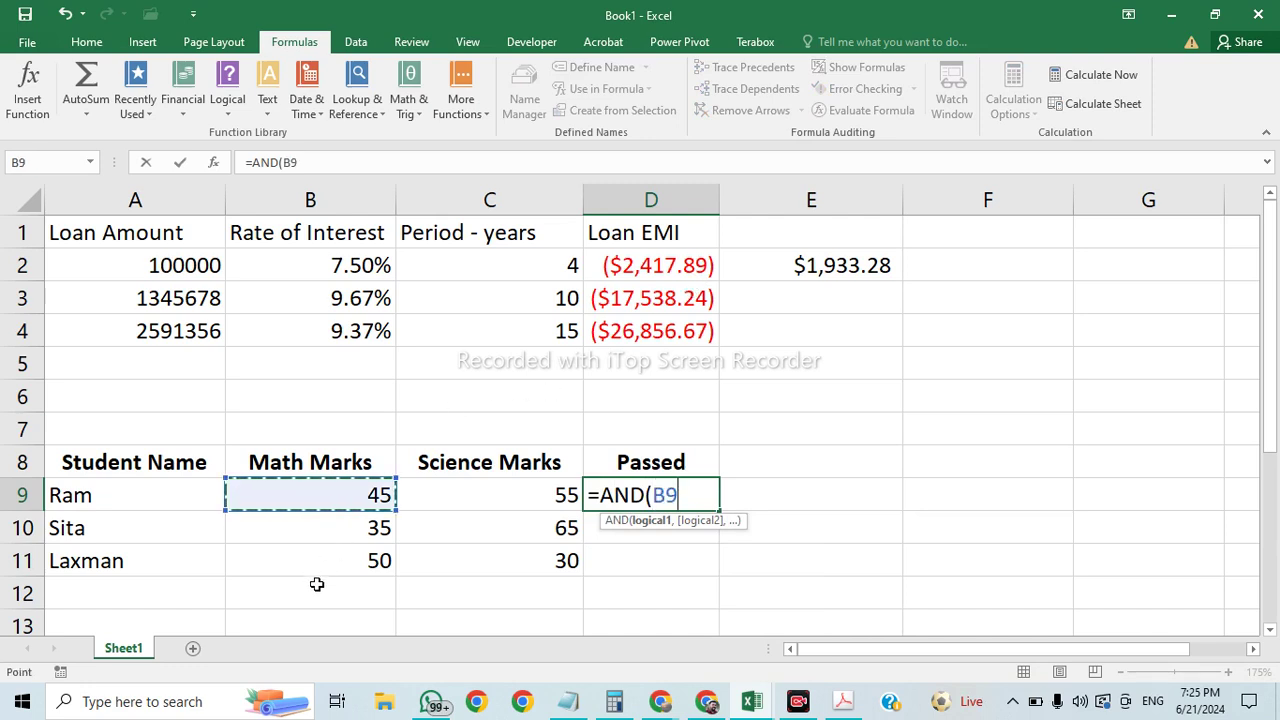
pyautogui.write('>40,')
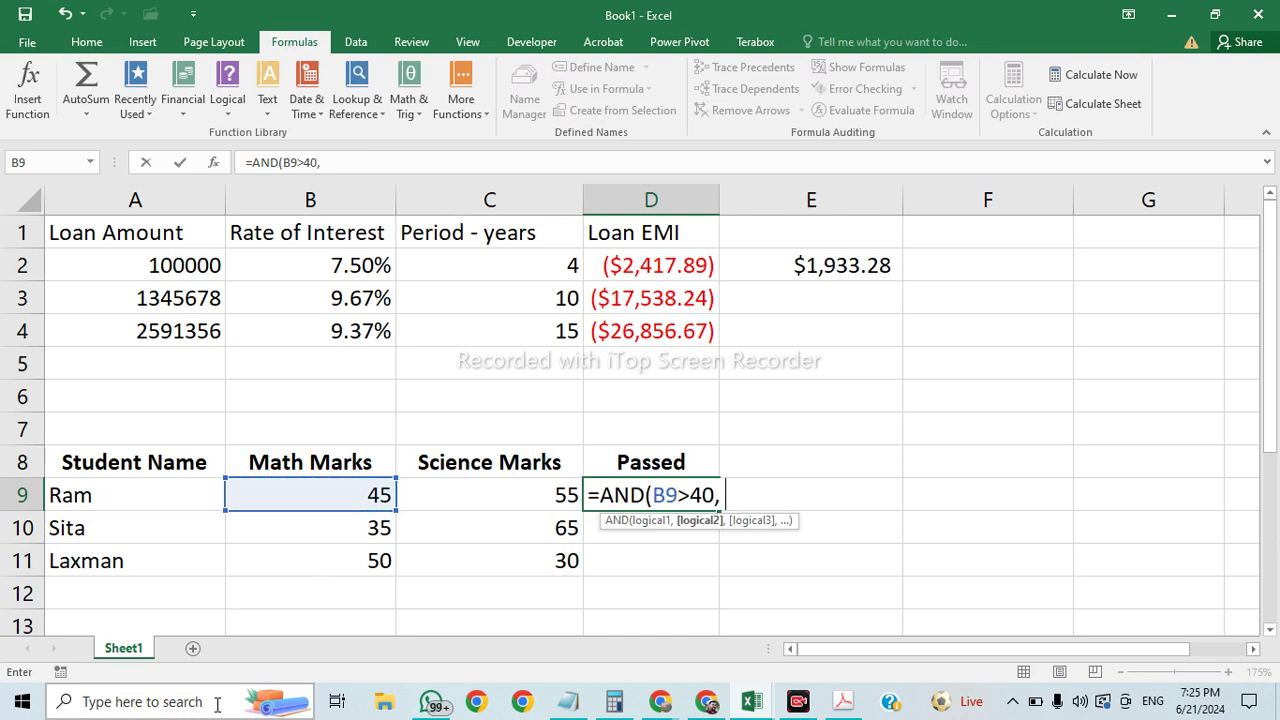
pyautogui.click(524, 495)
pyautogui.write('>')
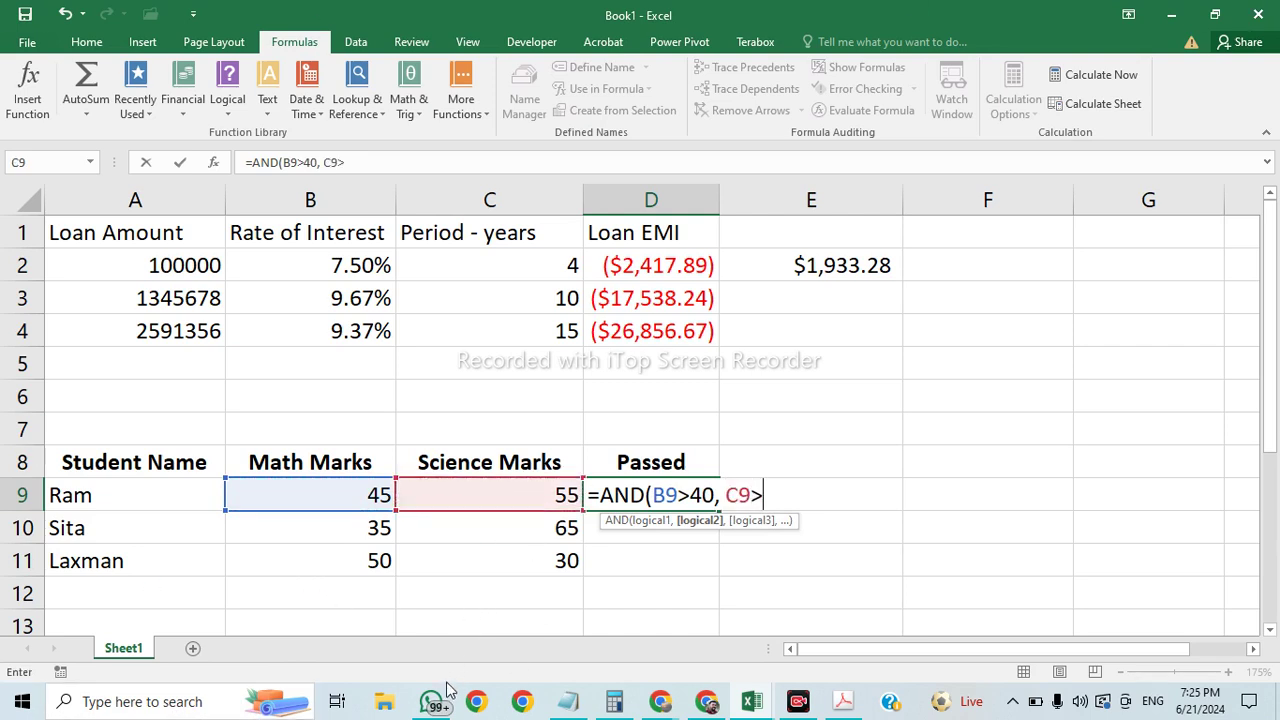
pyautogui.write('40)')
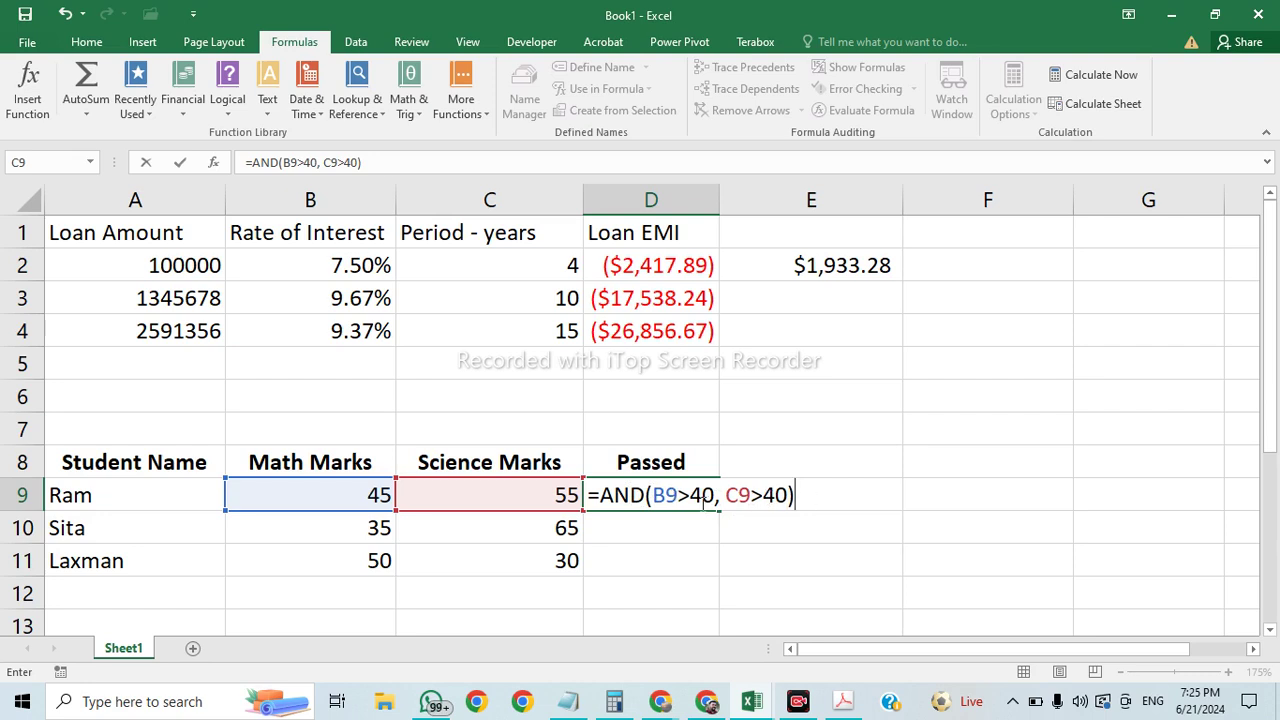
pyautogui.press('Return')
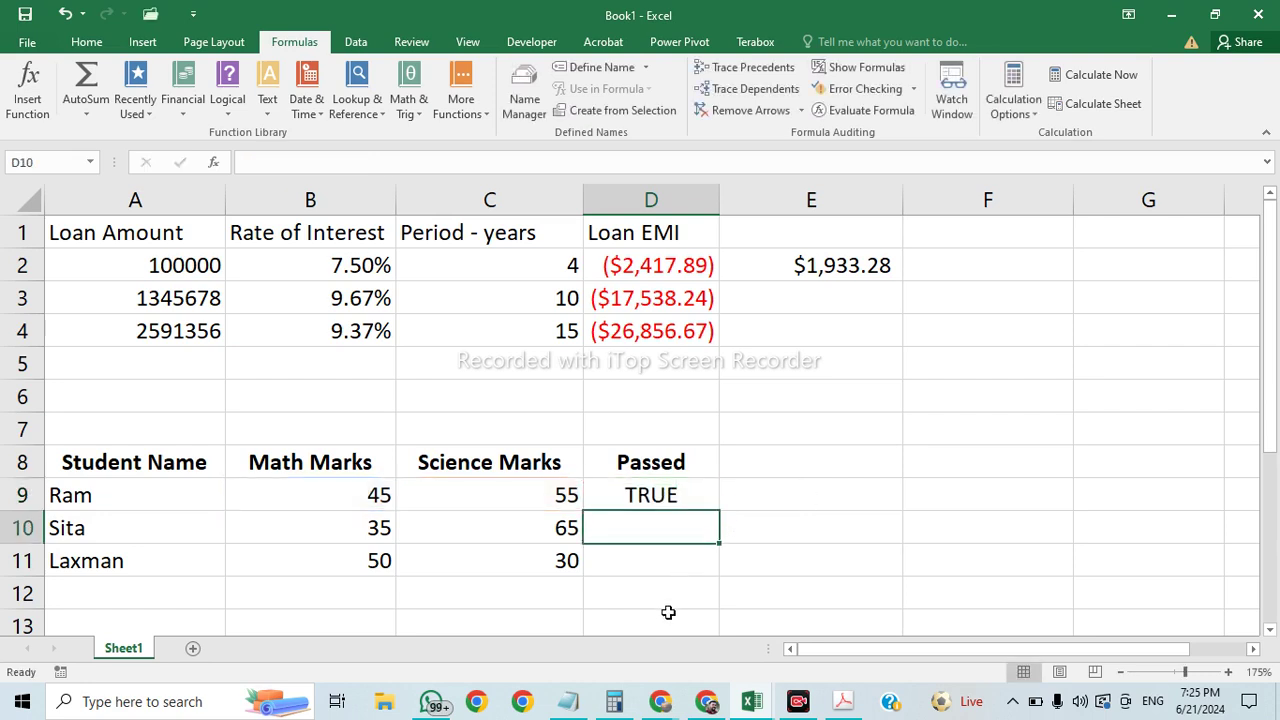
pyautogui.click(662, 488)
pyautogui.moveTo(719, 510); pyautogui.dragTo(691, 563)
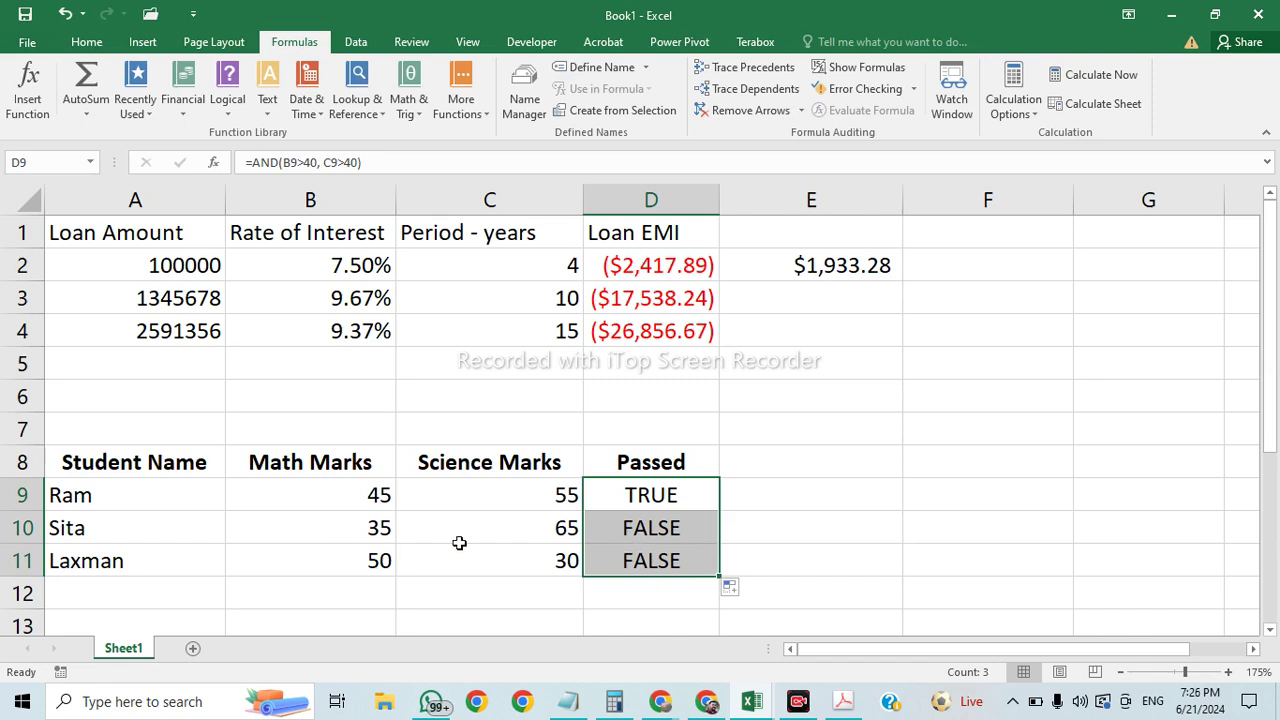
# Step: Set Sita's Math Marks in B10 to 41
pyautogui.click(554, 563)
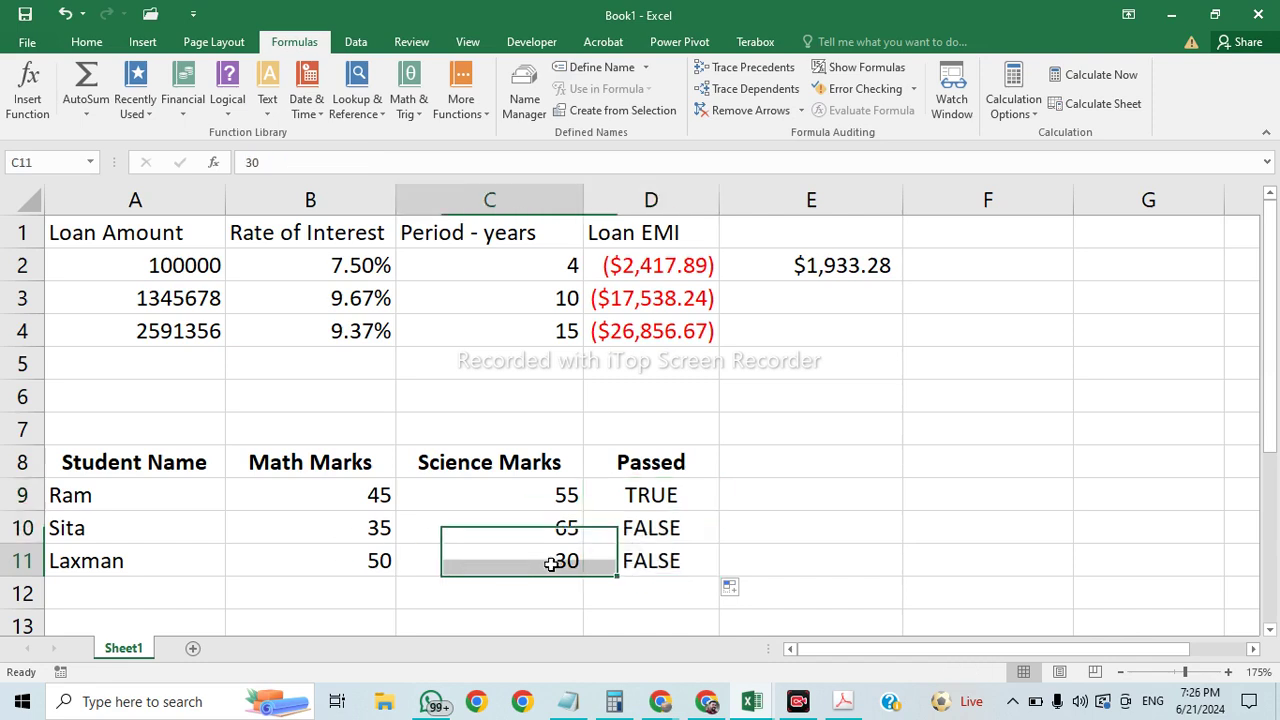
pyautogui.click(385, 532)
pyautogui.write('41')
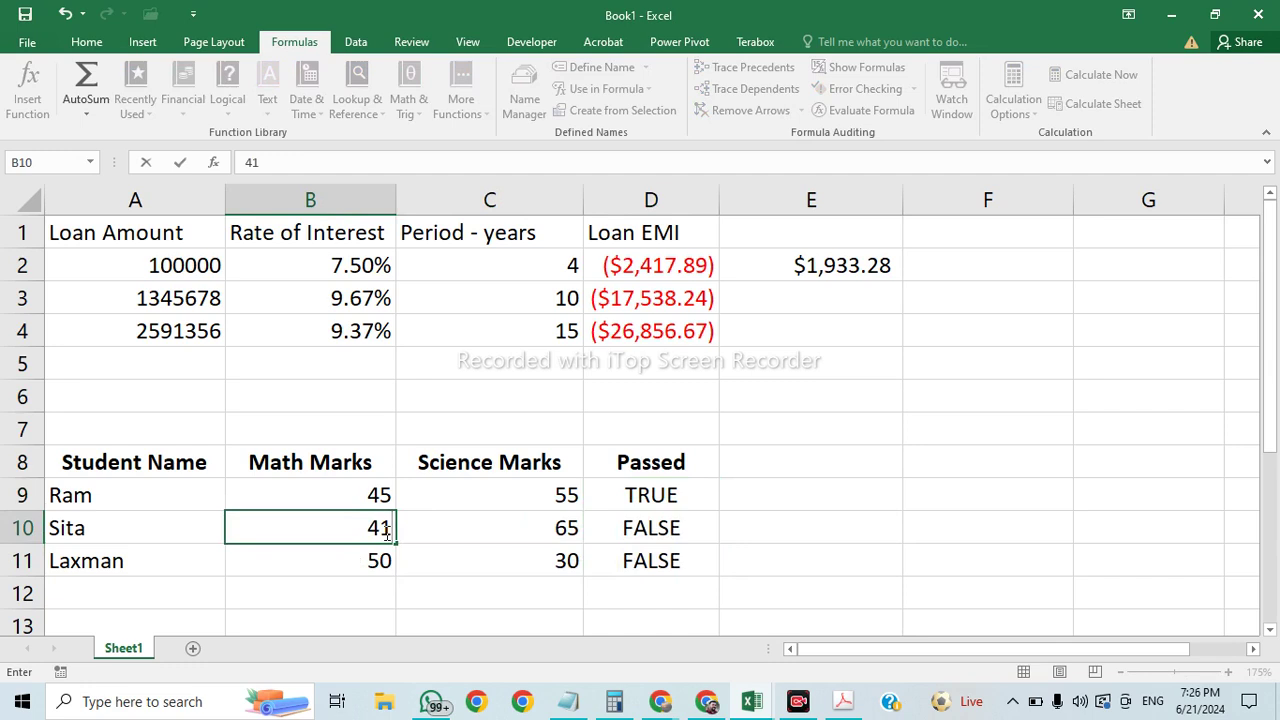
pyautogui.press('Return')
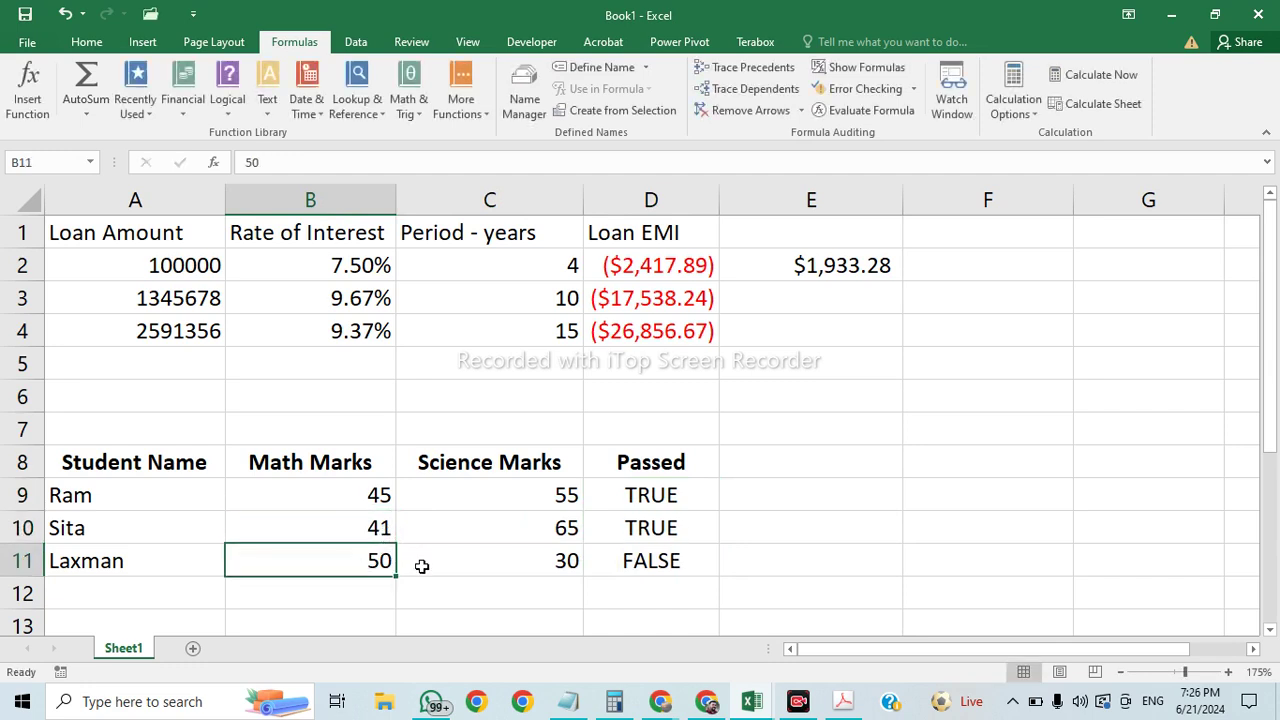
# Step: Check the formula in D9, glance at the PDF of frequently used formulas, and browse Excel's list of logical functions
pyautogui.click(645, 495)
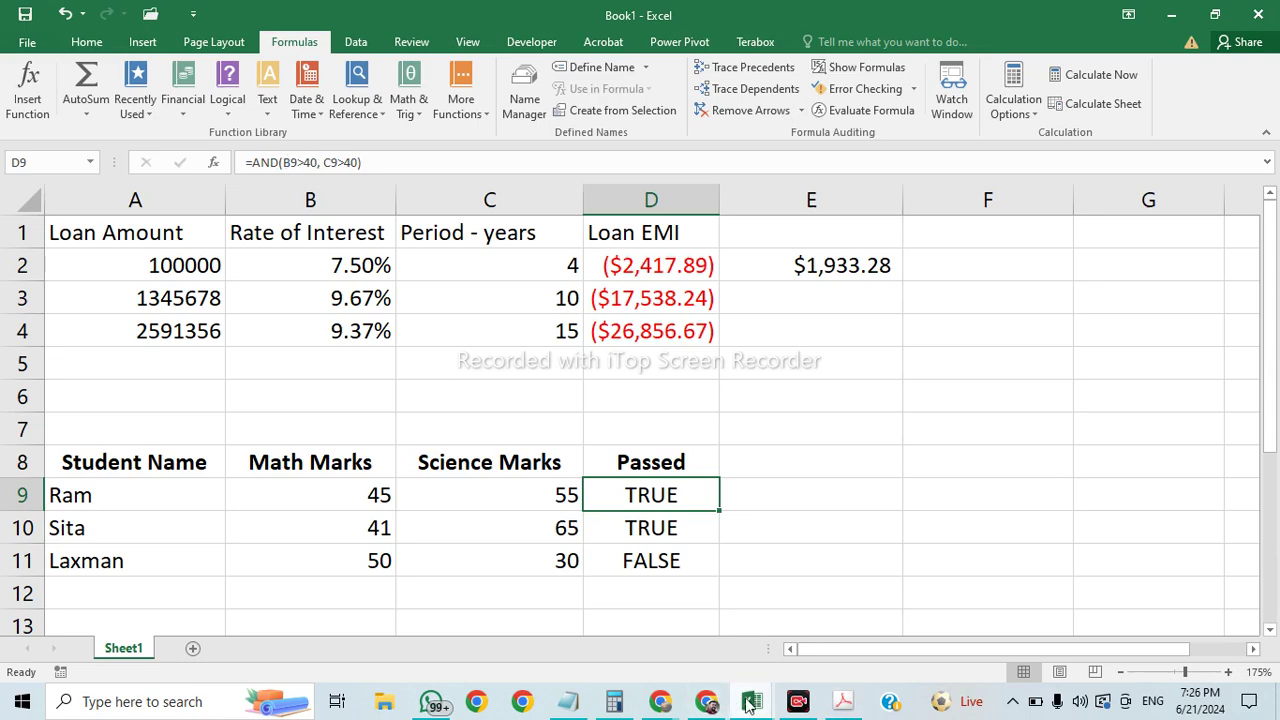
pyautogui.click(843, 702)
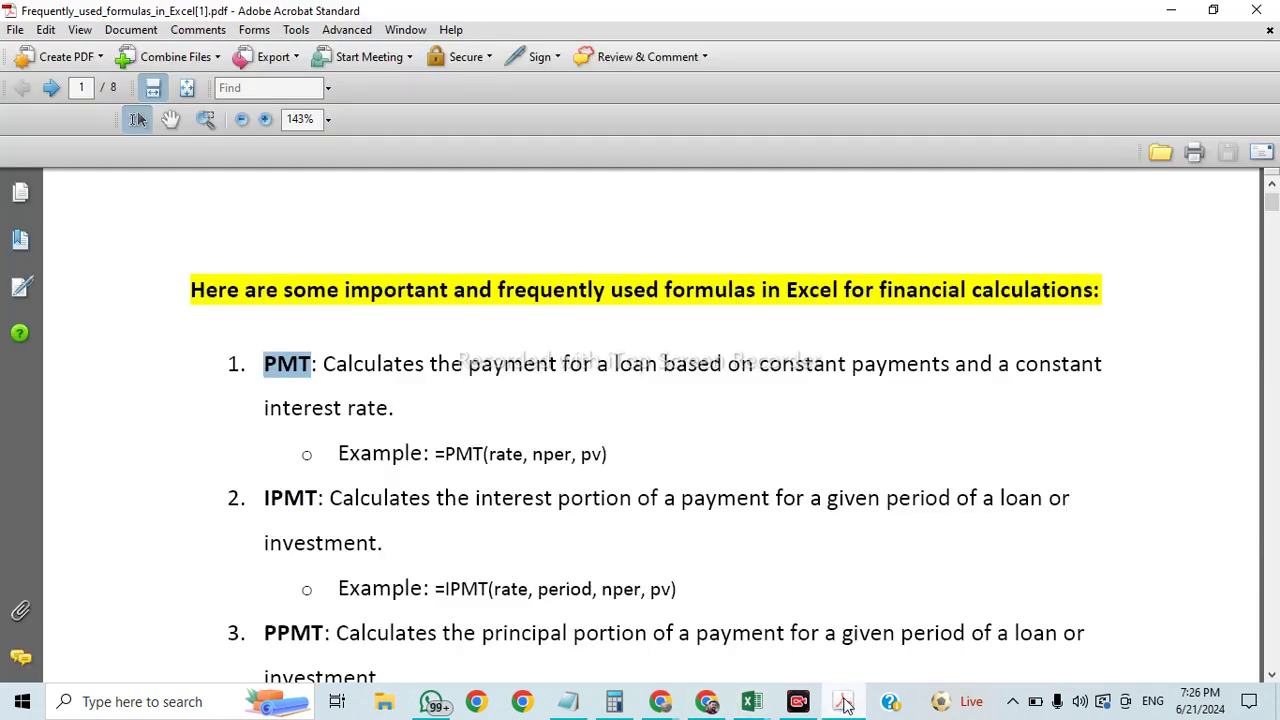
pyautogui.click(843, 702)
pyautogui.moveTo(722, 708)
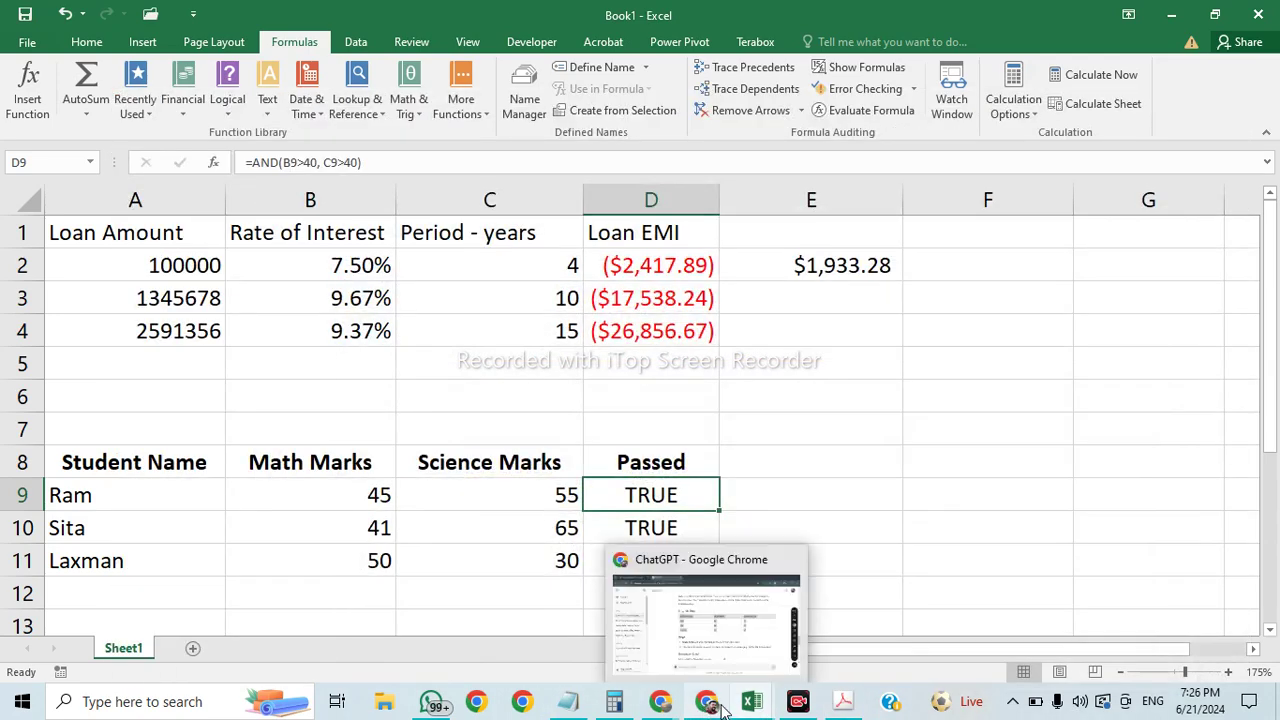
pyautogui.click(220, 100)
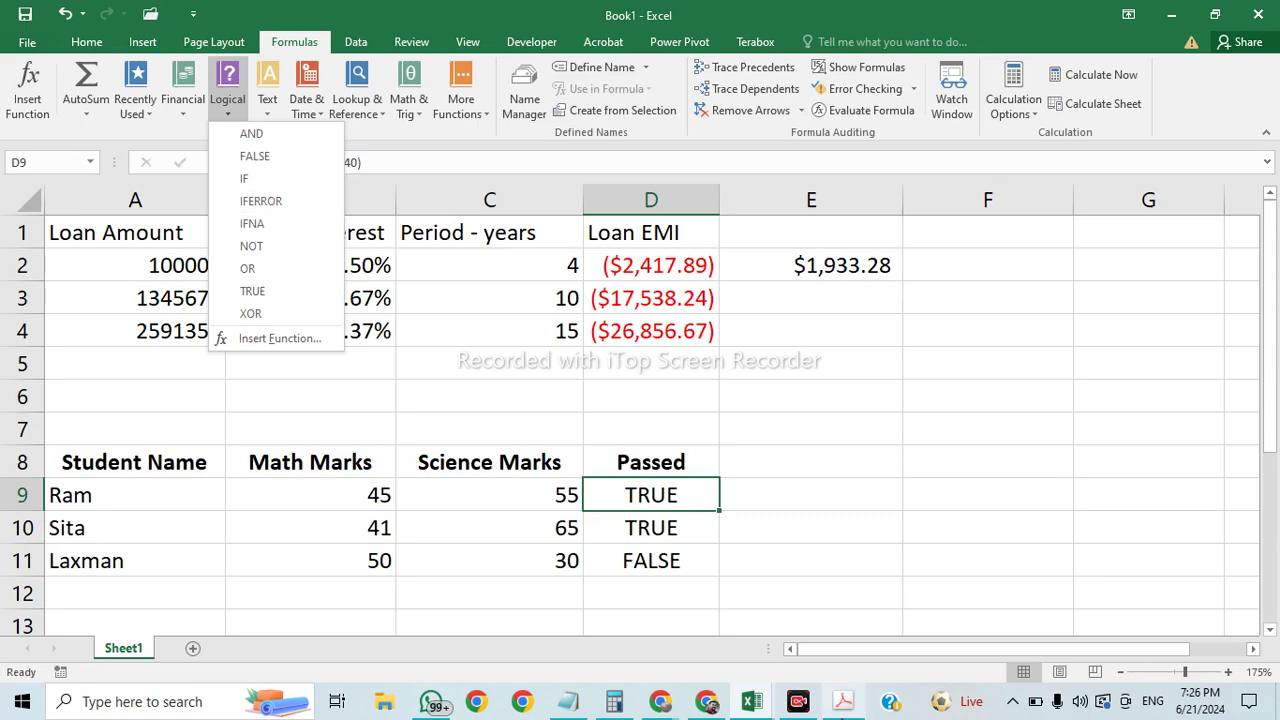
# Step: Switch to ChatGPT and copy the opening Vanakkam sentences of the AND answer into the message box
pyautogui.click(706, 701)
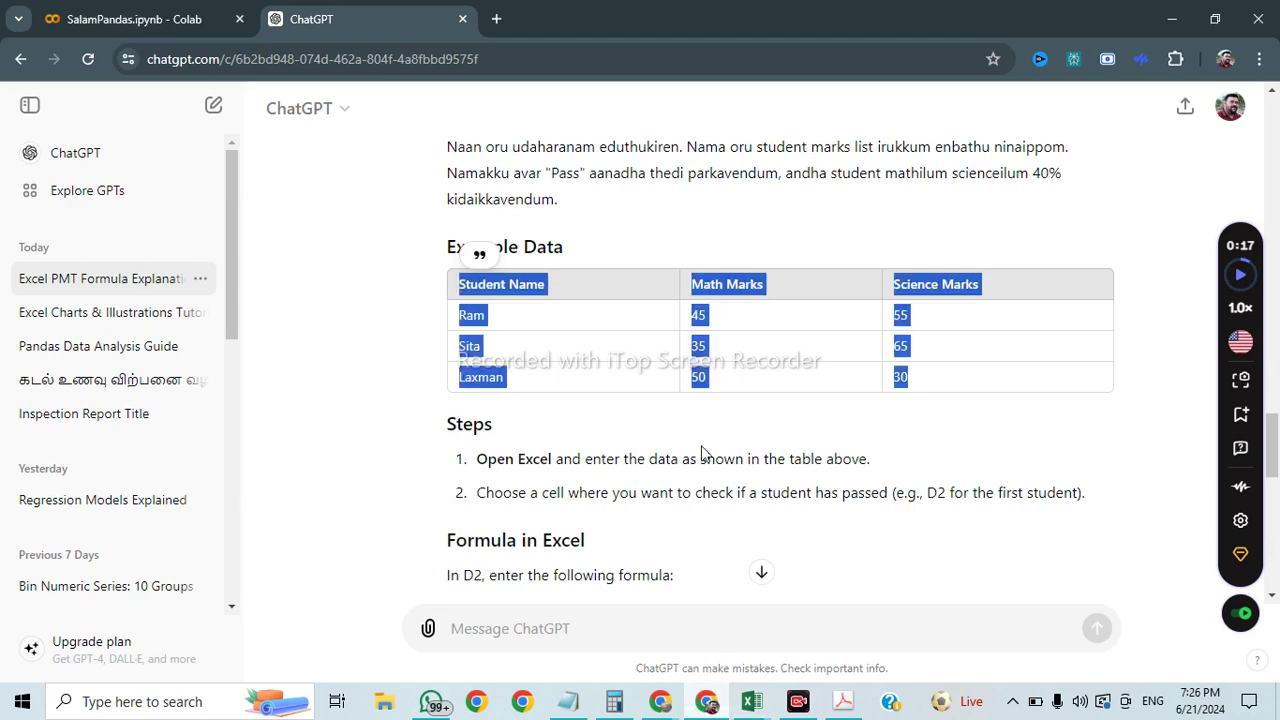
pyautogui.scroll(9, 701, 455)
pyautogui.scroll(-2, 611, 540)
pyautogui.moveTo(712, 403); pyautogui.dragTo(446, 374)
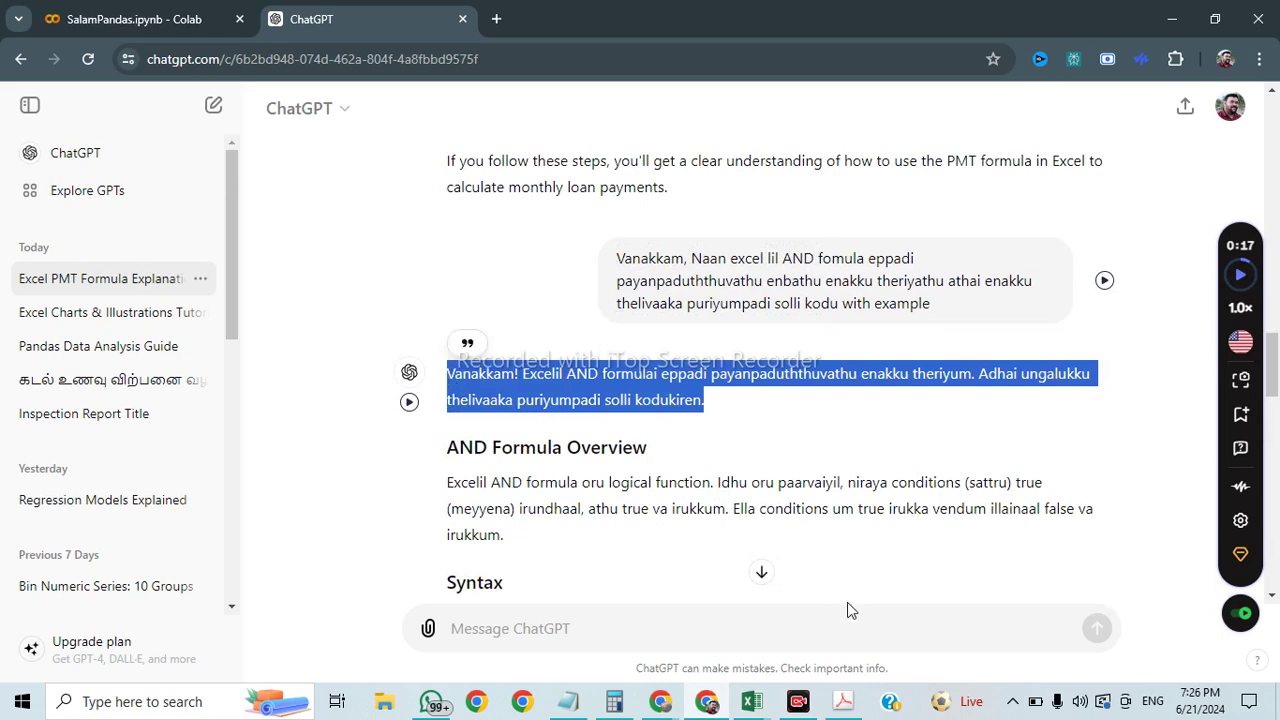
pyautogui.click(602, 630)
pyautogui.hotkey('ctrl', 'v')
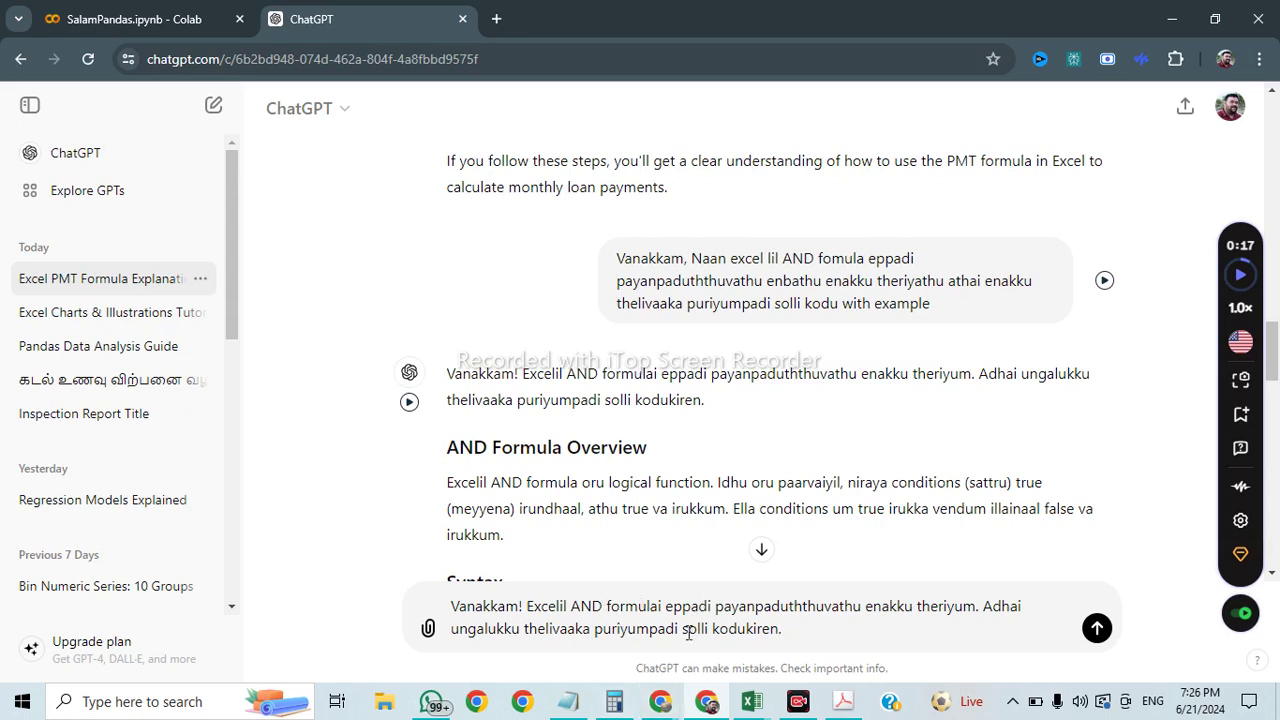
# Step: Replace AND with "IFERROR" in quotation marks in the draft message and try to submit it to ChatGPT
pyautogui.write('"')
pyautogui.press('Left')
pyautogui.press('Left')
pyautogui.press('Left')
pyautogui.press('Left')
pyautogui.write('"')
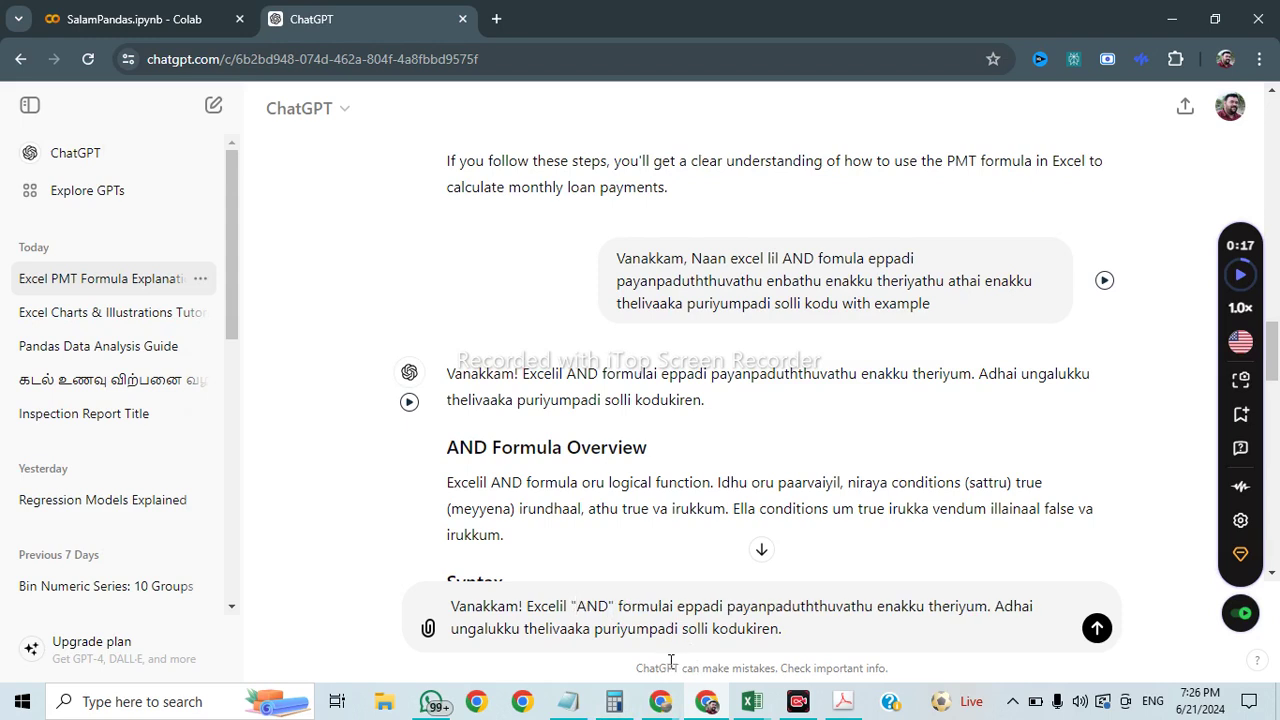
pyautogui.press('BackSpace')
pyautogui.press('BackSpace')
pyautogui.press('BackSpace')
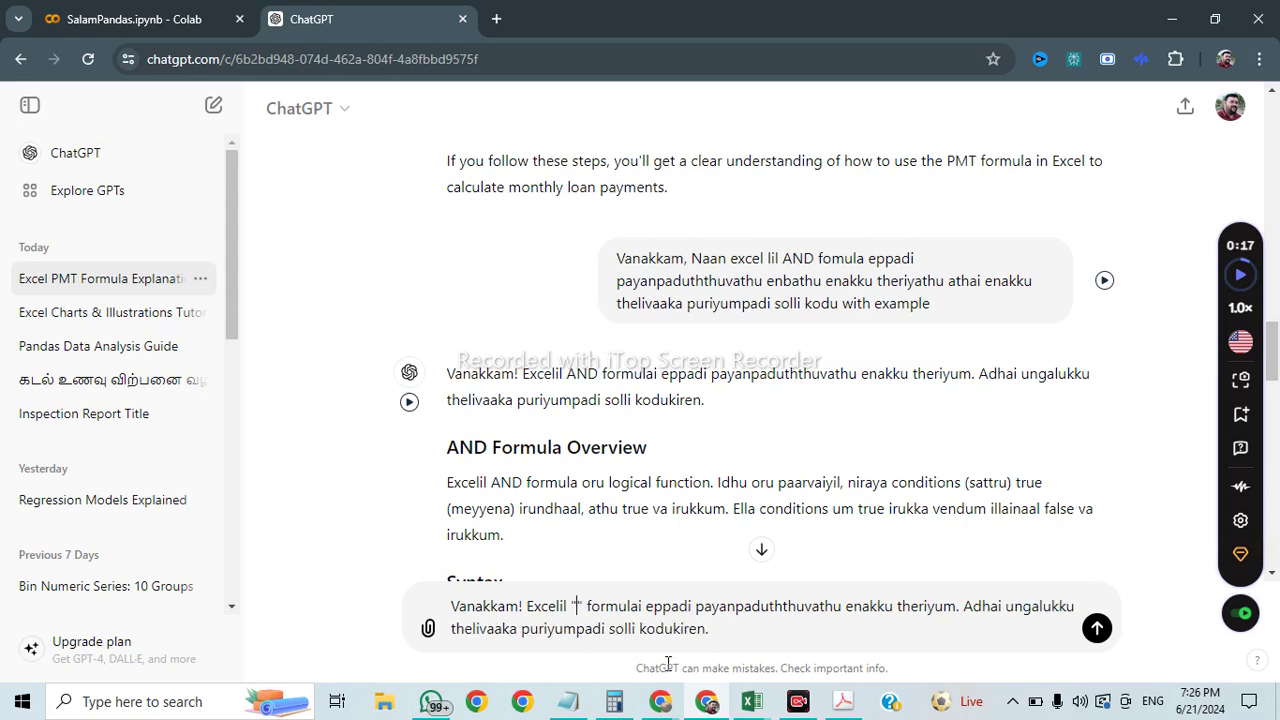
pyautogui.write('IFF')
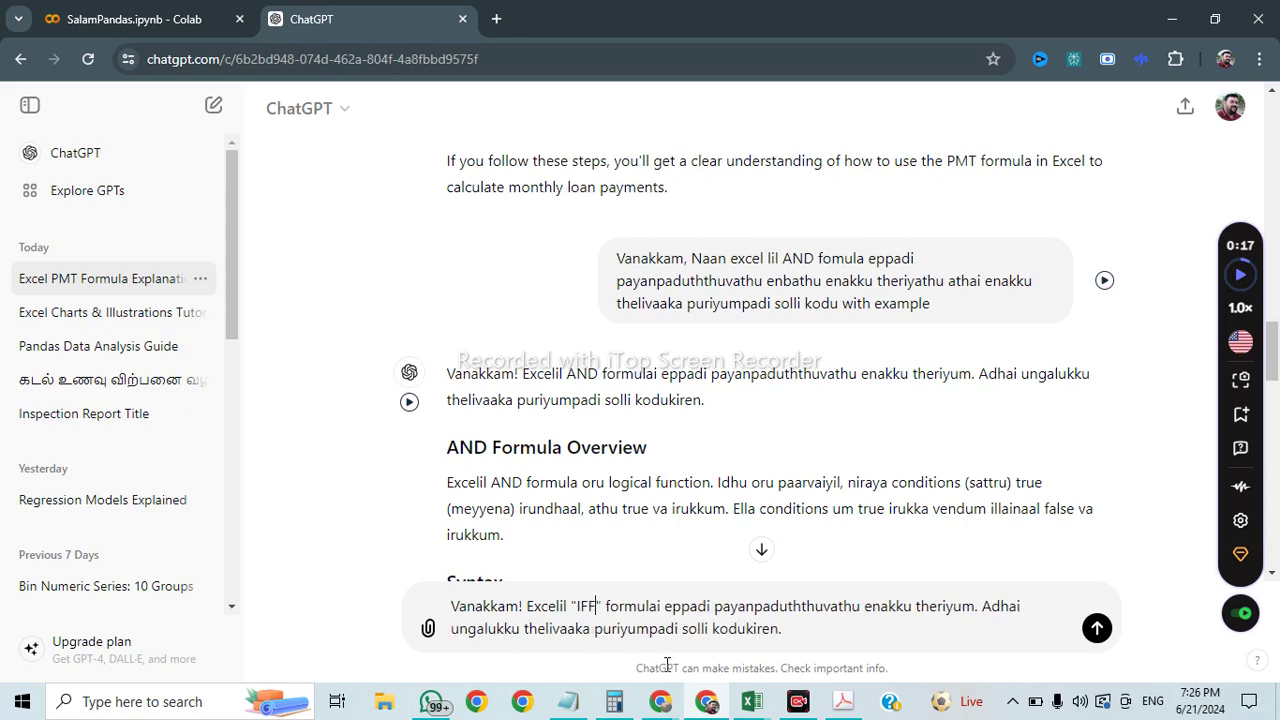
pyautogui.press('BackSpace')
pyautogui.write('ERROR')
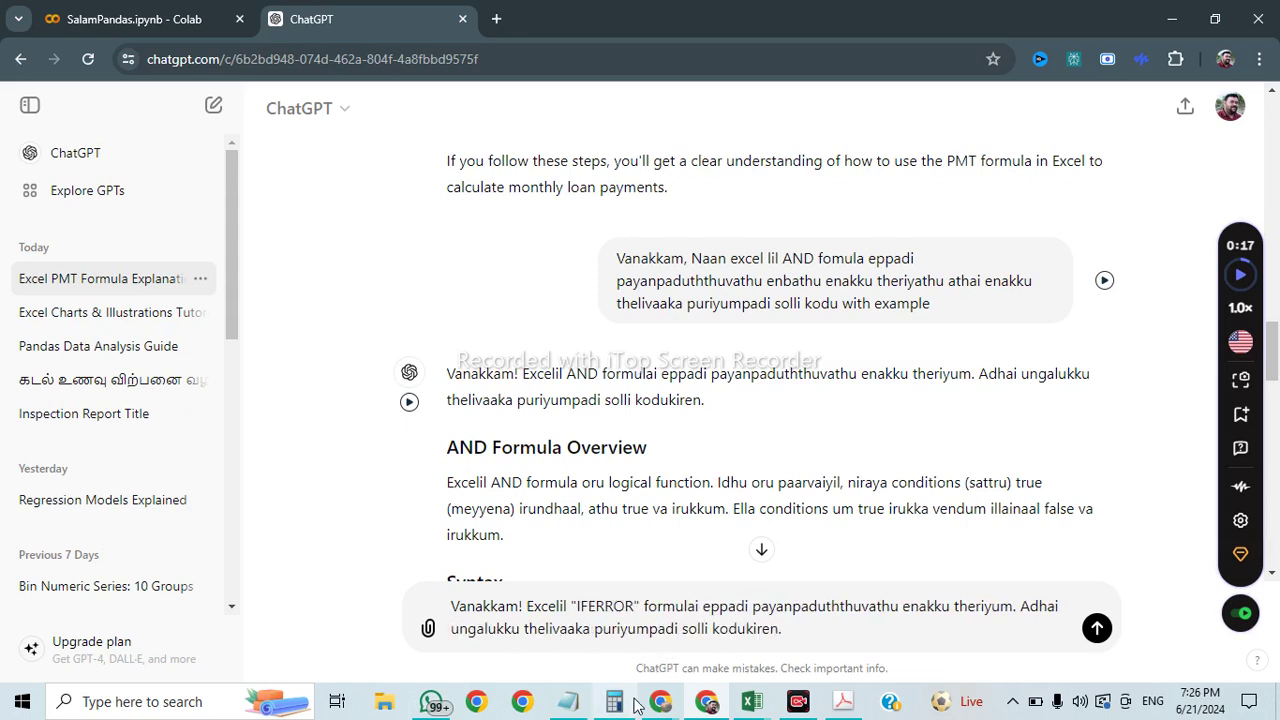
pyautogui.click(1099, 620)
pyautogui.scroll(-15, 1000, 478)
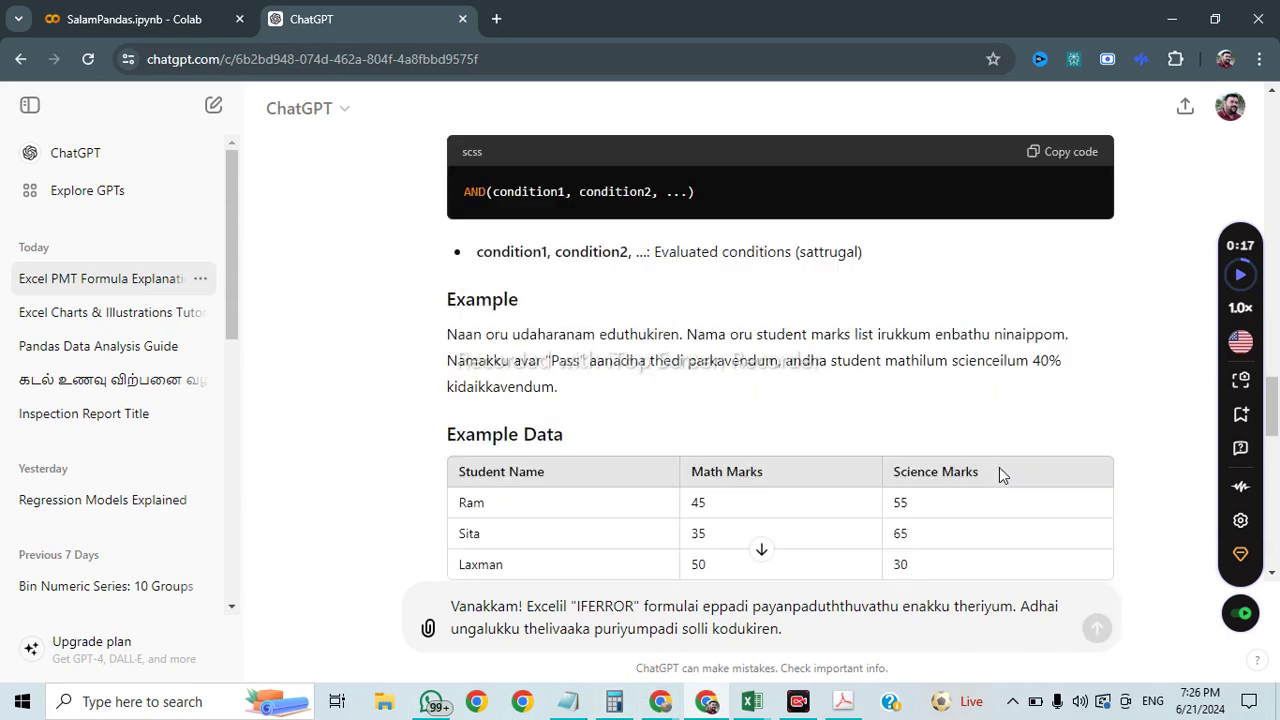
pyautogui.scroll(-4, 1015, 490)
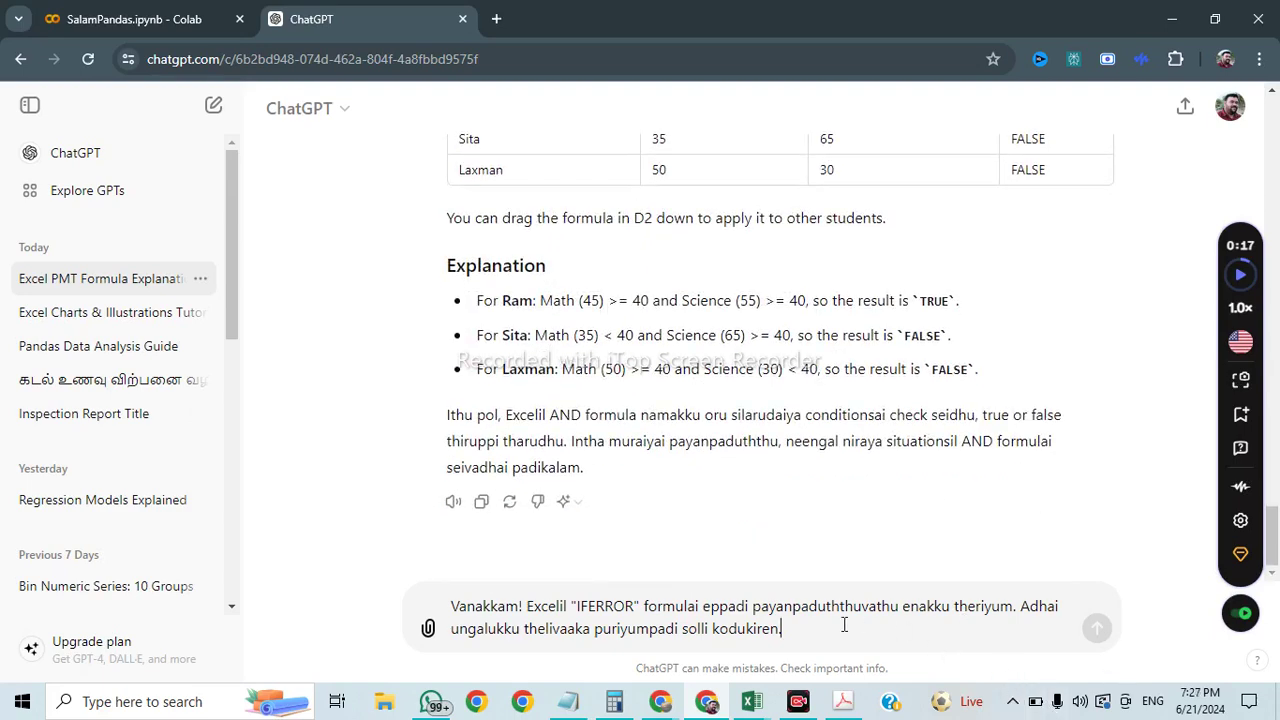
# Step: Check the Google Meet call window for the Excel - Formulas session and return to ChatGPT
pyautogui.click(1020, 705)
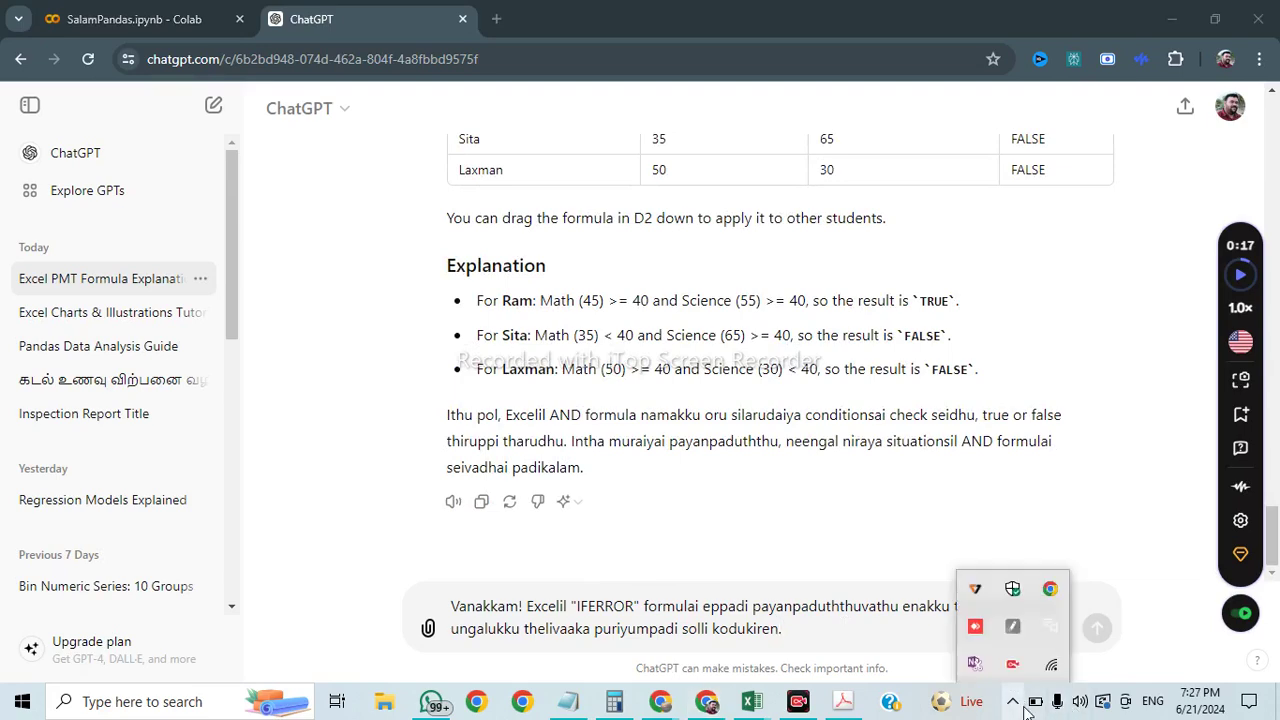
pyautogui.moveTo(665, 705)
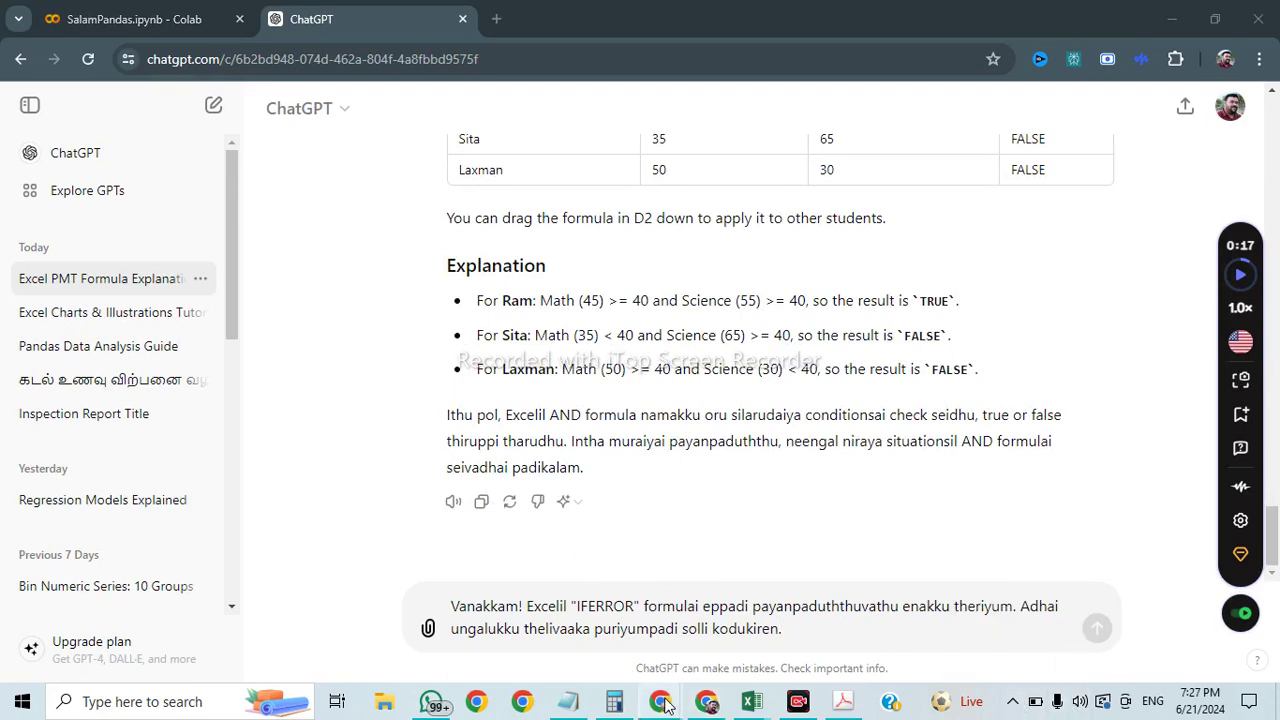
pyautogui.click(565, 619)
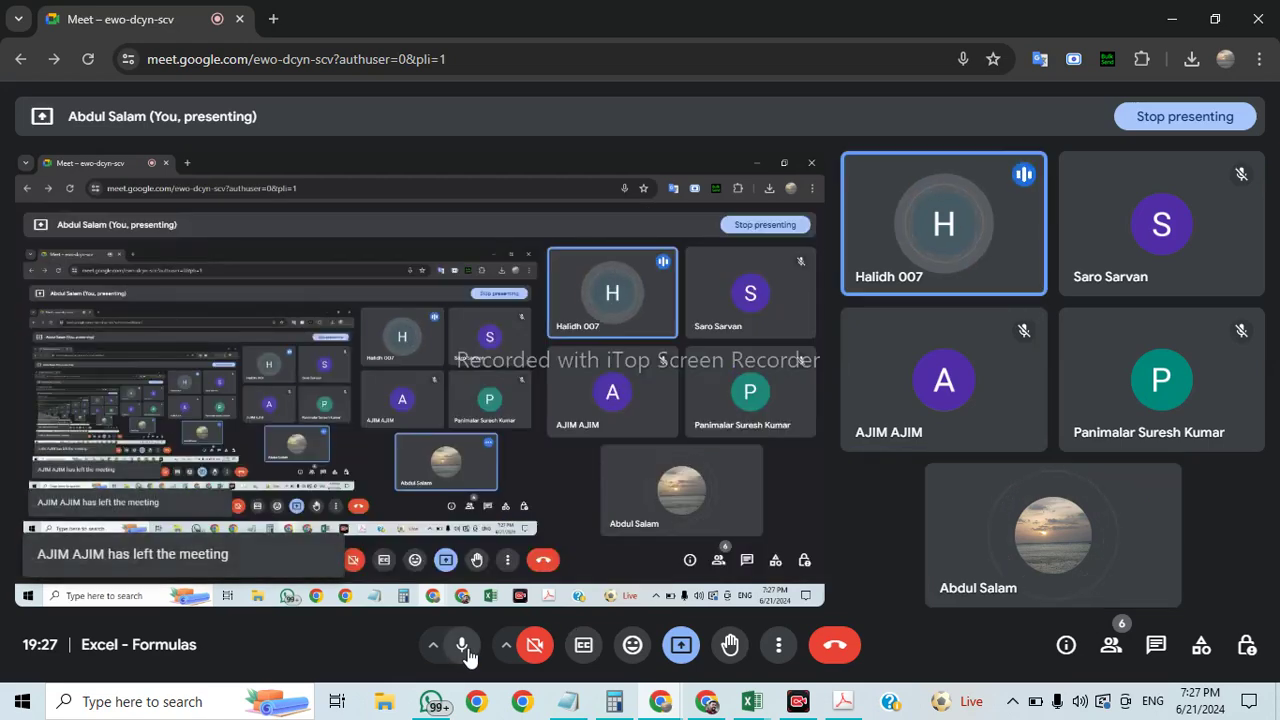
pyautogui.click(1172, 19)
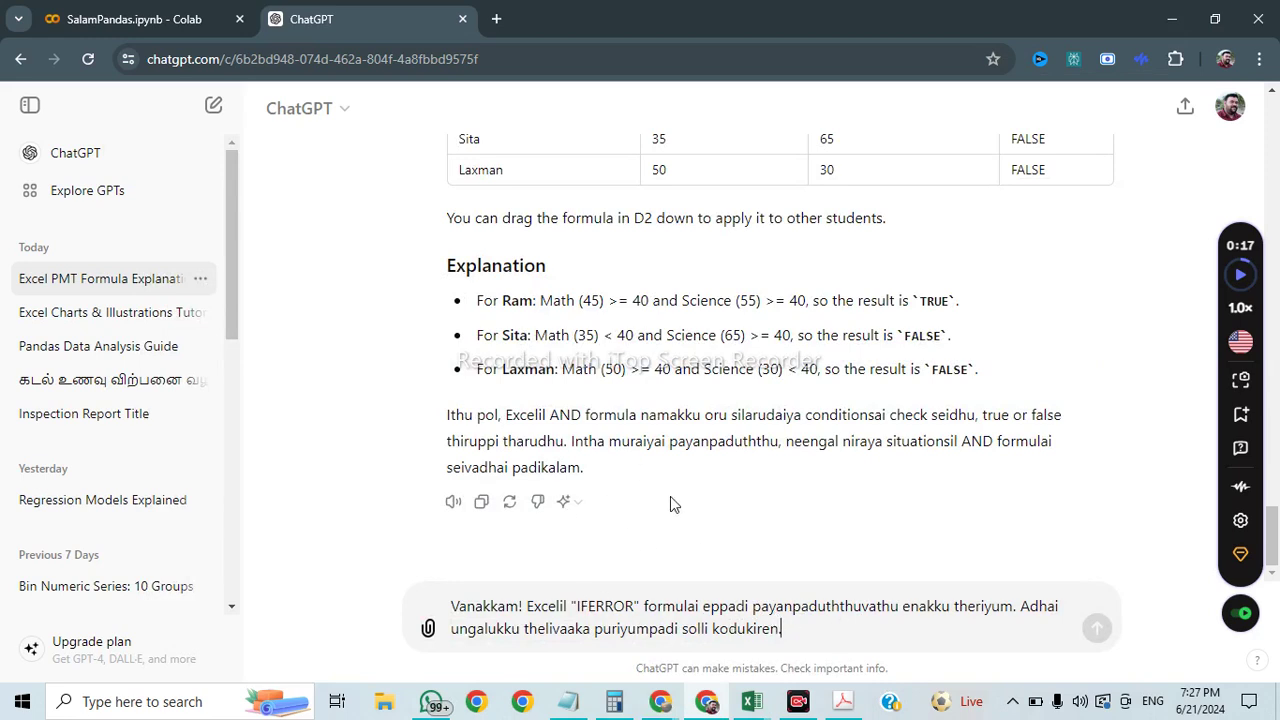
# Step: Cut the IFERROR message from ChatGPT, send it to the WhatsApp group Computer Essentials and Microsoft Office - Batch 1, and return to ChatGPT
pyautogui.scroll(4, 667, 511)
pyautogui.scroll(-4, 672, 525)
pyautogui.moveTo(813, 637); pyautogui.dragTo(455, 578)
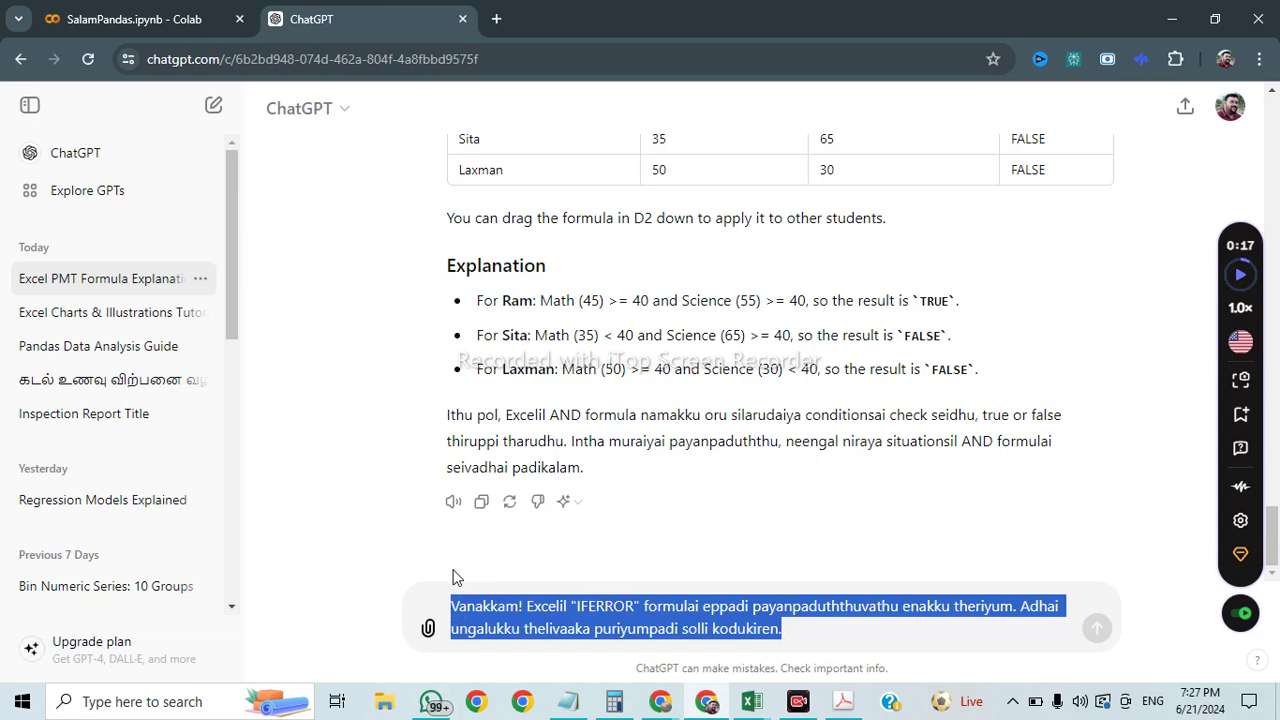
pyautogui.hotkey('ctrl', 'x')
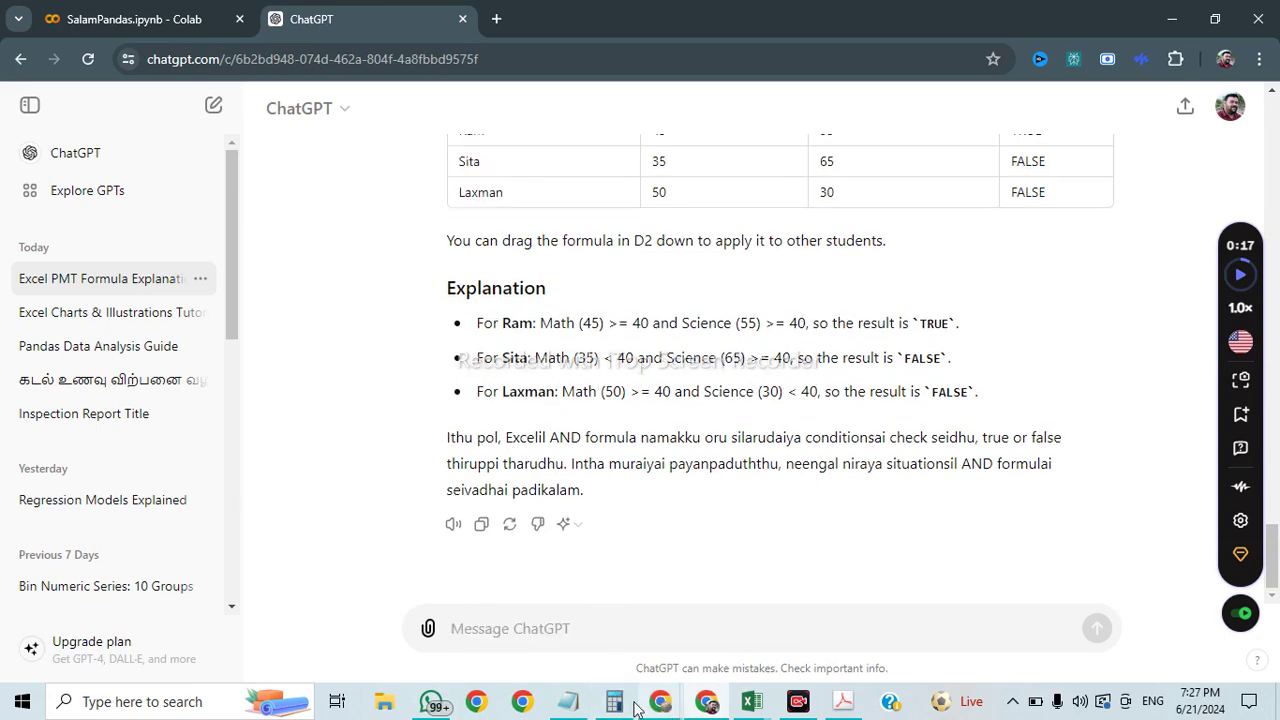
pyautogui.click(430, 702)
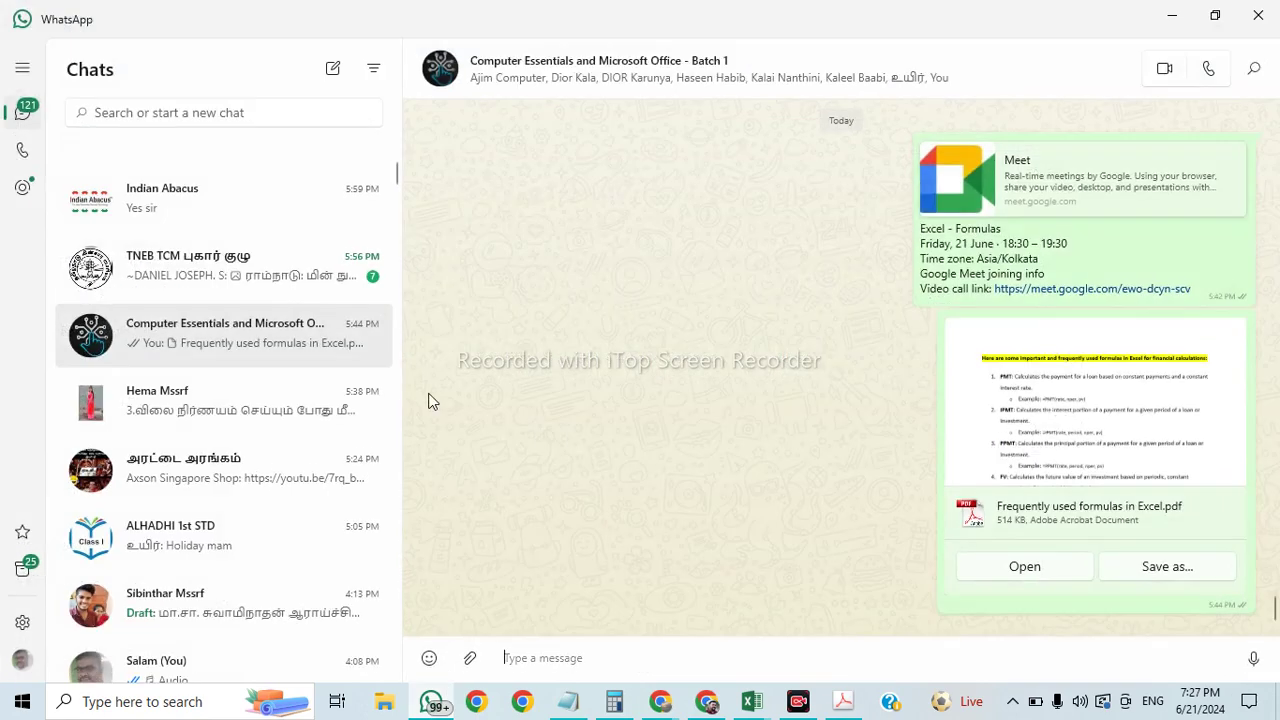
pyautogui.hotkey('ctrl', 'v')
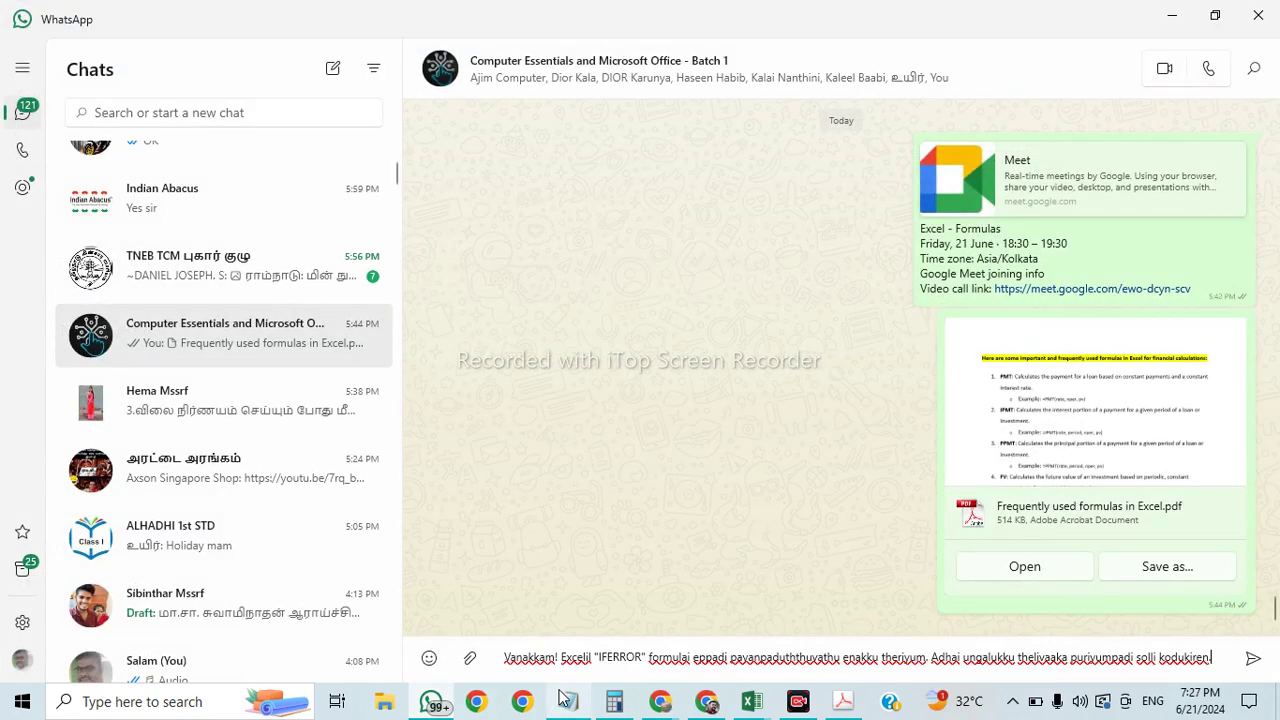
pyautogui.click(1255, 658)
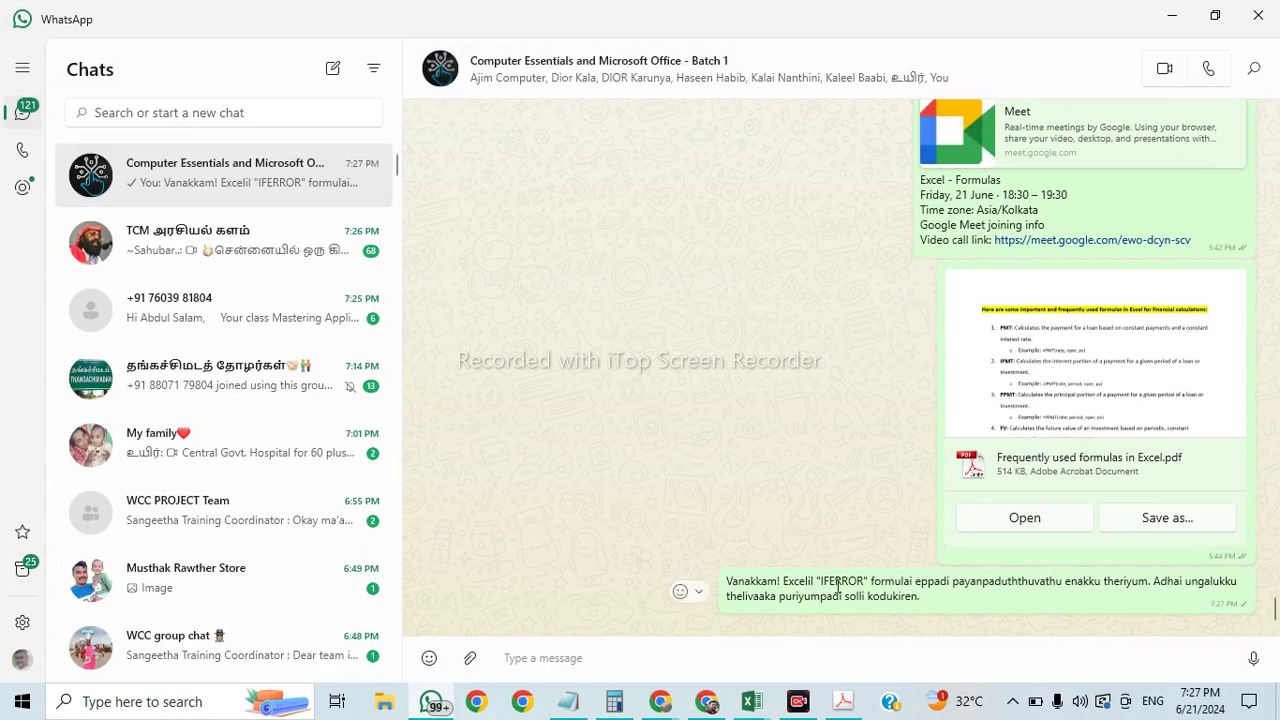
pyautogui.click(1177, 9)
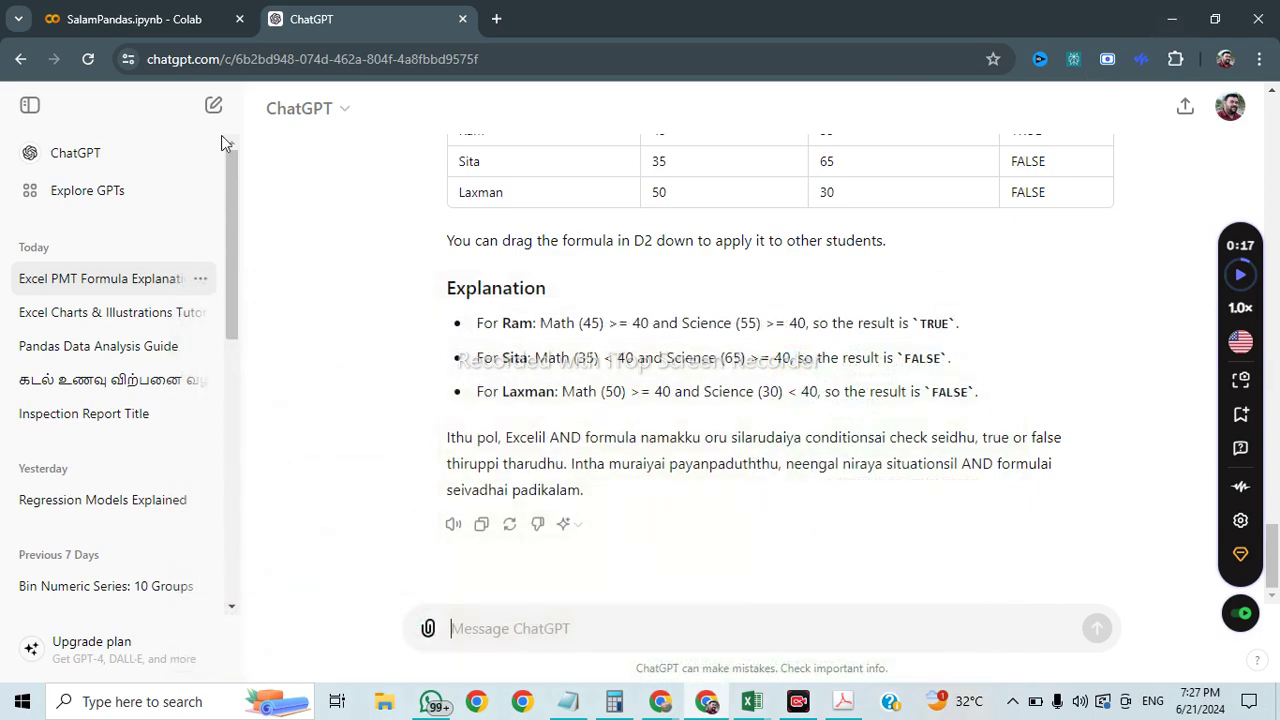
# Step: Reload the ChatGPT conversation, submit the copied Vanakkam message about the "IFERROR" formula, and pause the answer's read-aloud playback
pyautogui.click(155, 20)
pyautogui.click(360, 18)
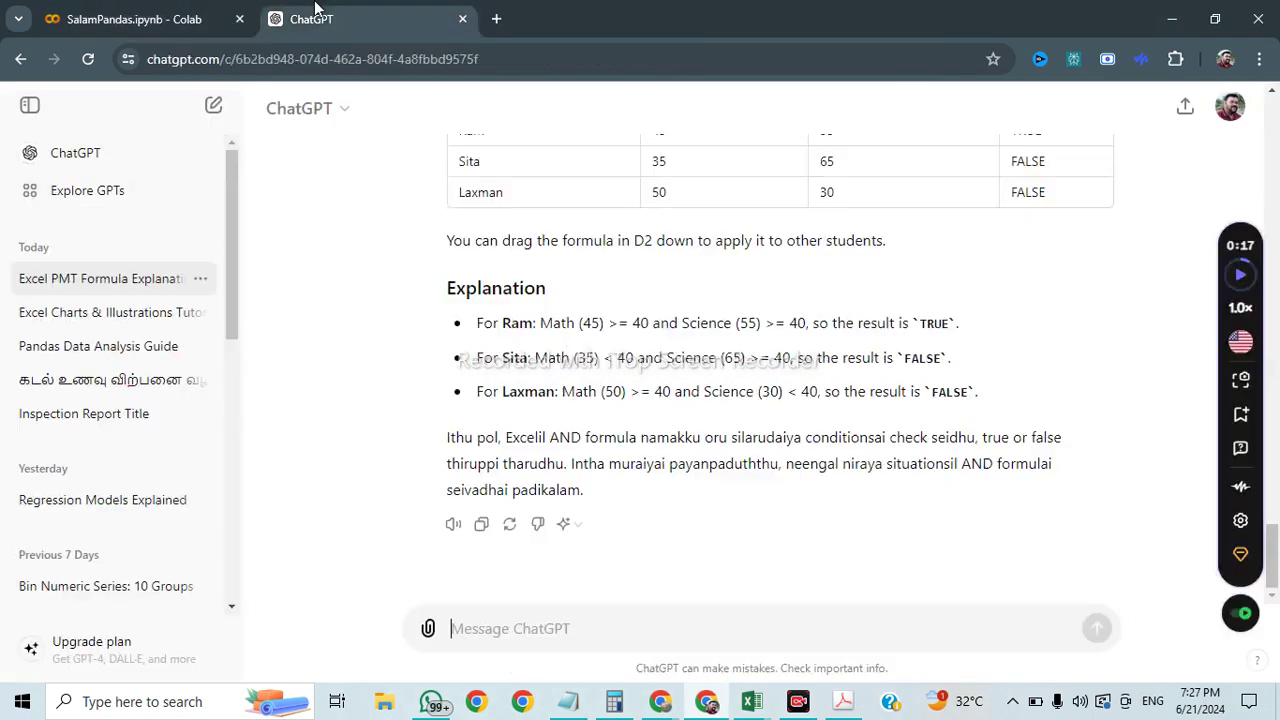
pyautogui.click(88, 59)
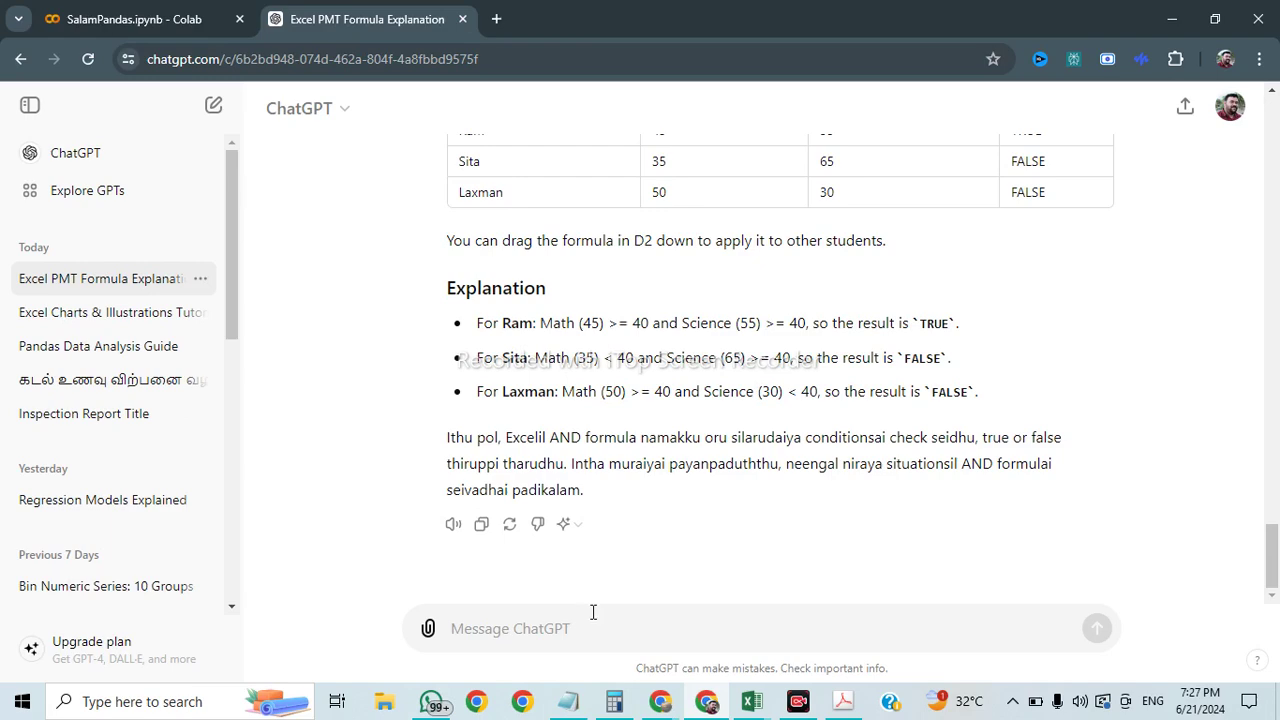
pyautogui.hotkey('ctrl', 'v')
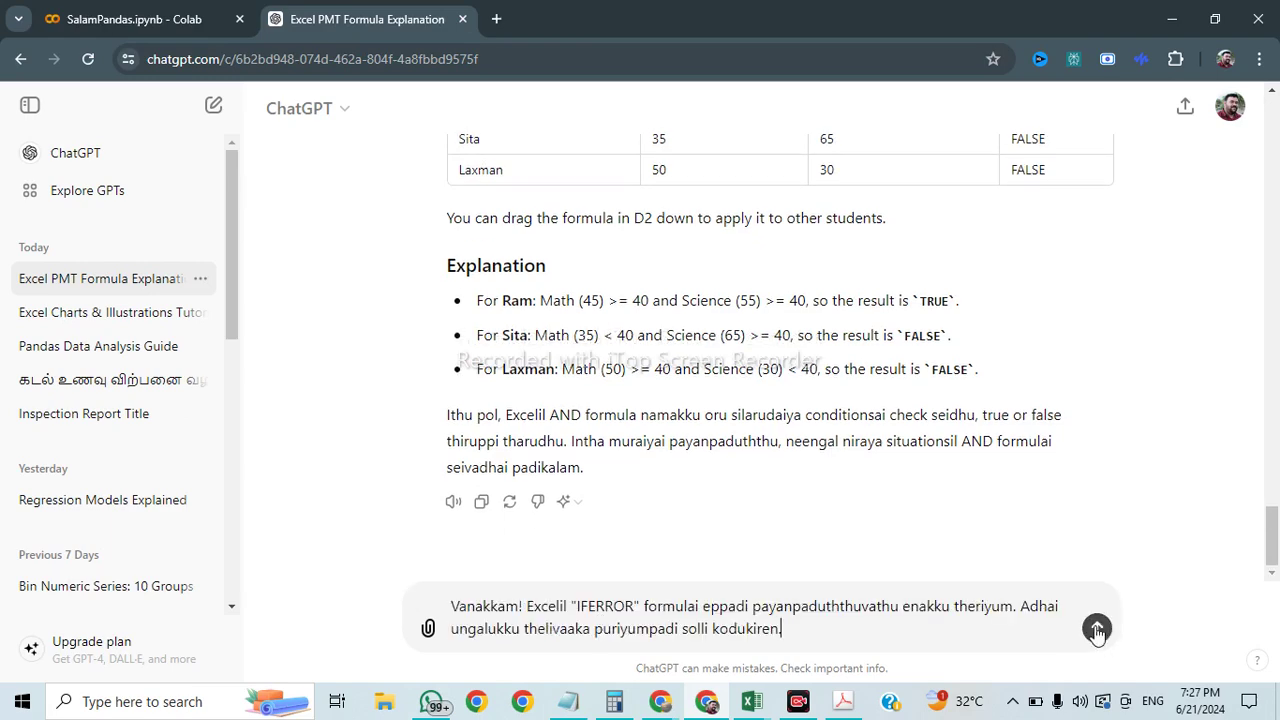
pyautogui.click(1097, 629)
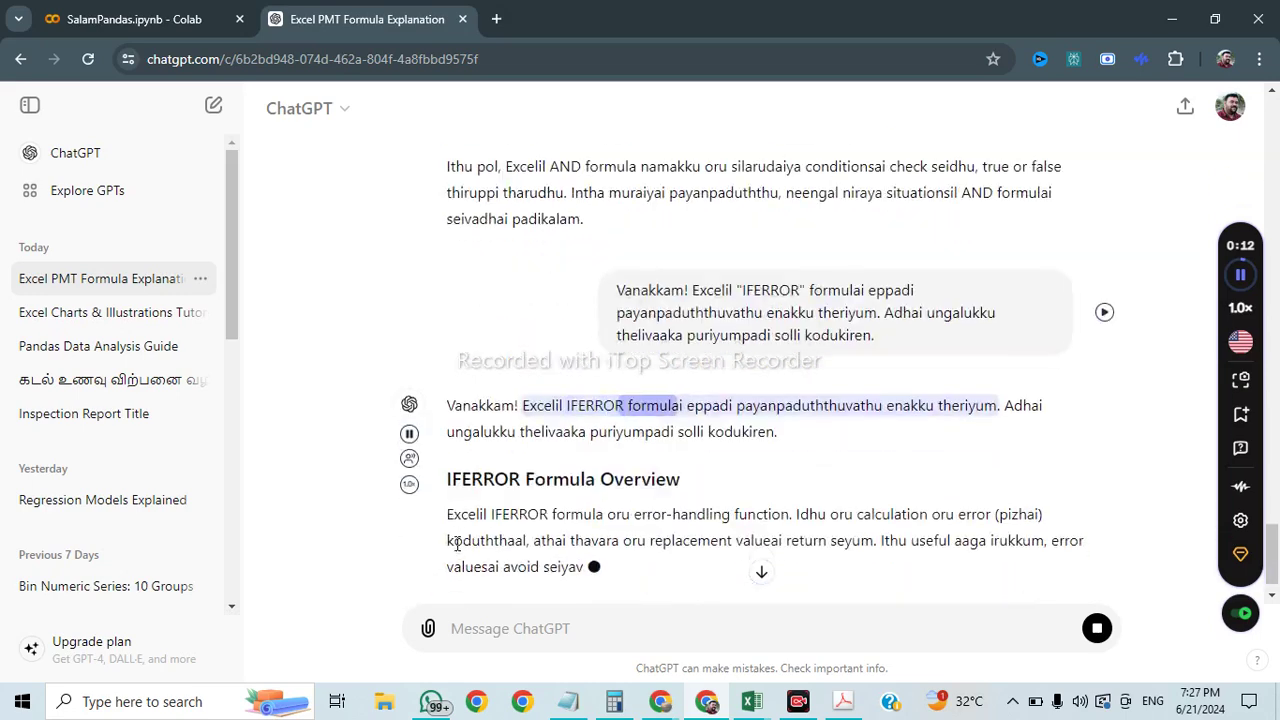
pyautogui.click(408, 438)
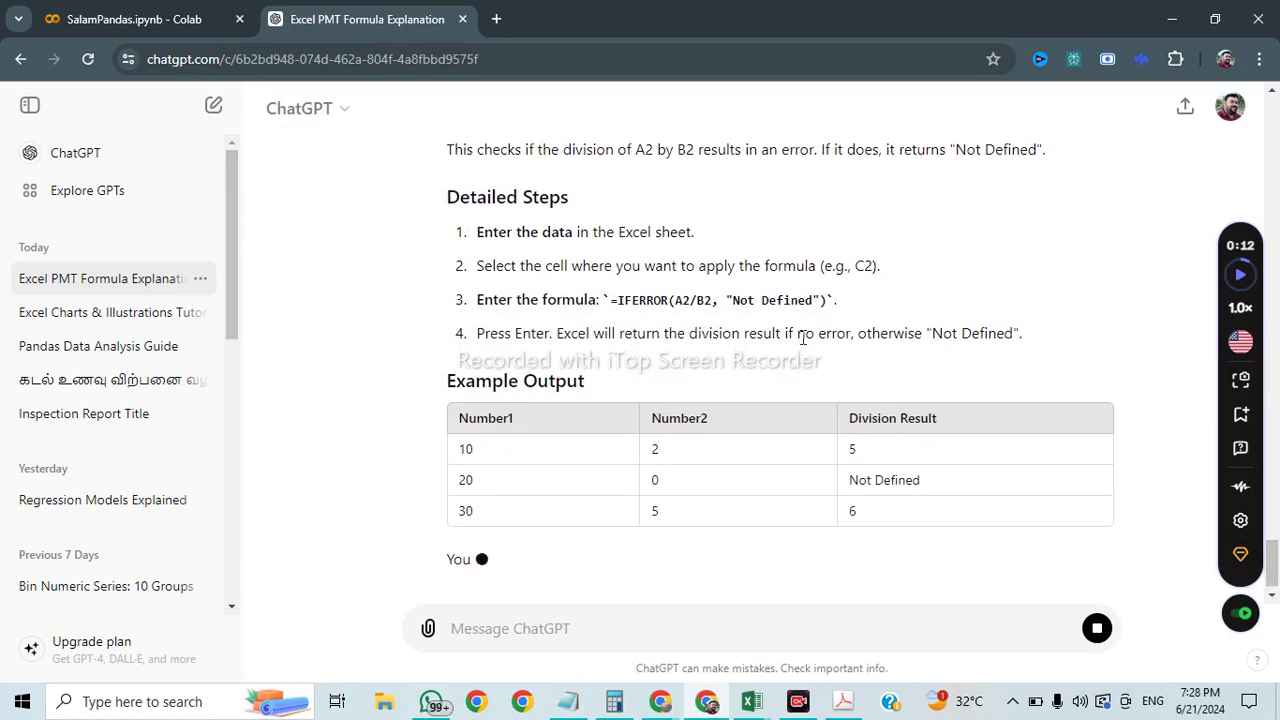
# Step: Examine the IFERROR answer's syntax, example data and formula, highlighting the example table, the A2/B2 argument and the "Not Defined" text
pyautogui.scroll(5, 798, 460)
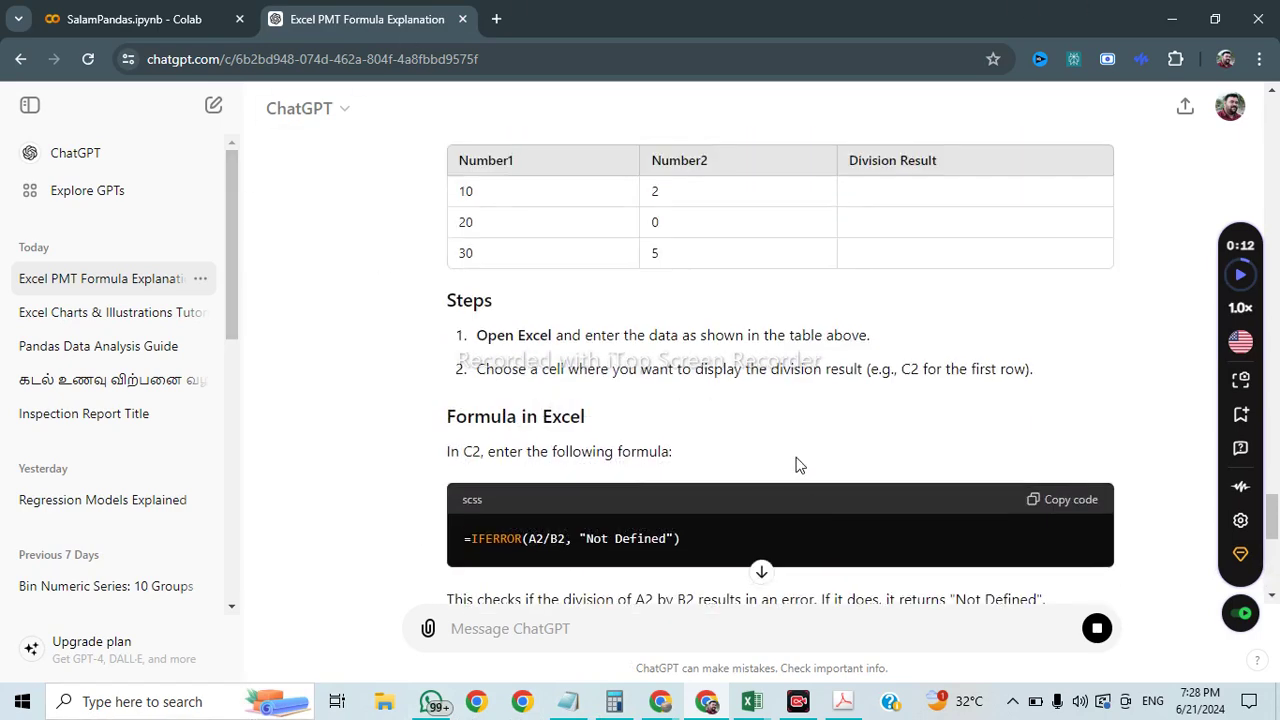
pyautogui.scroll(4, 792, 472)
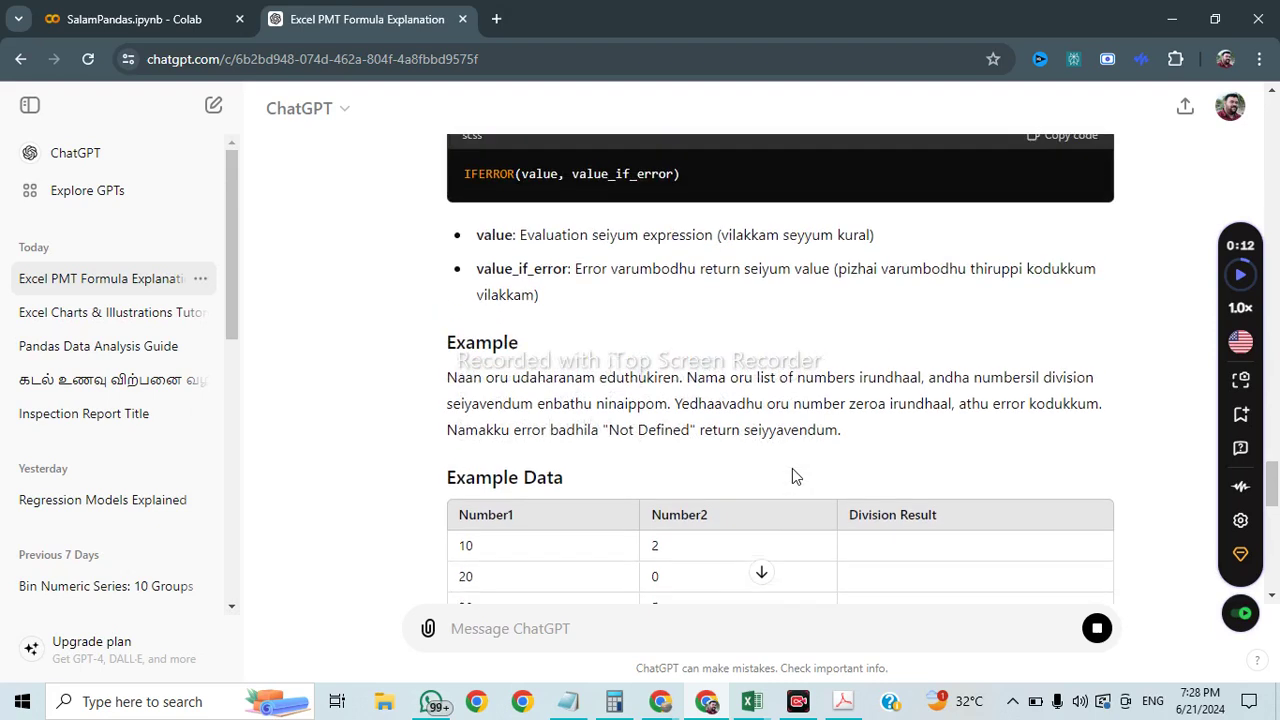
pyautogui.scroll(-1, 791, 469)
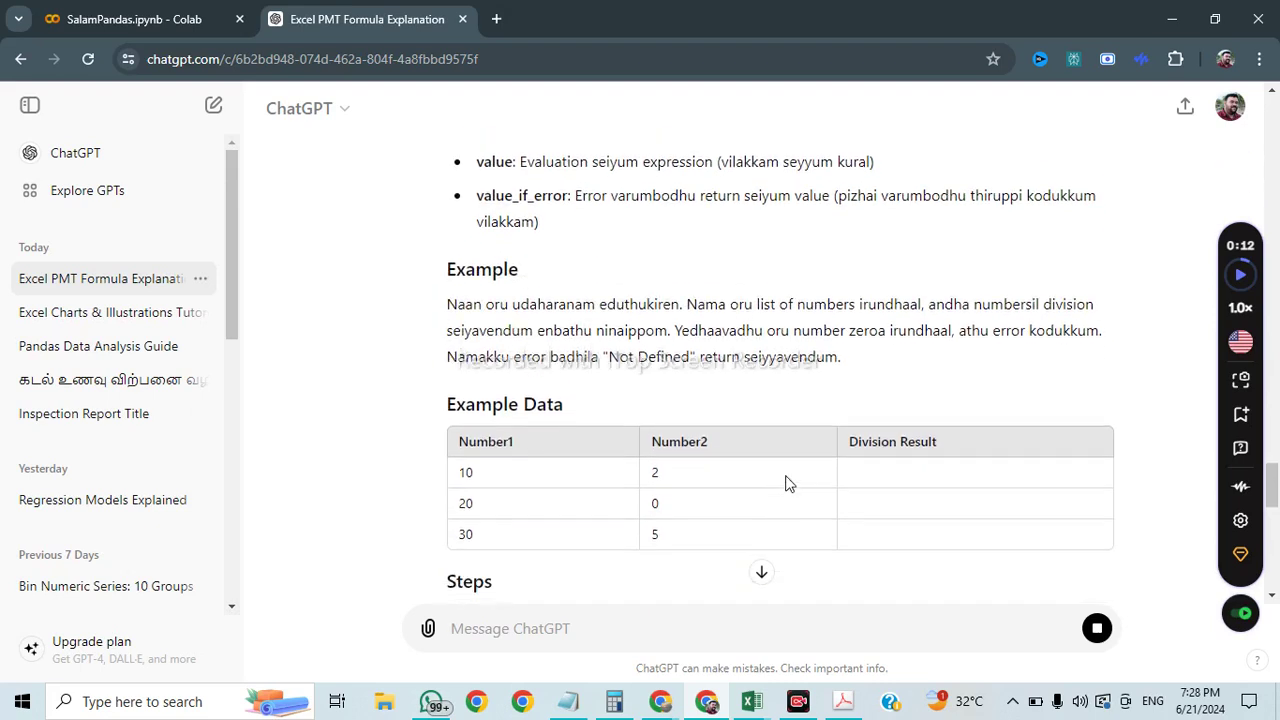
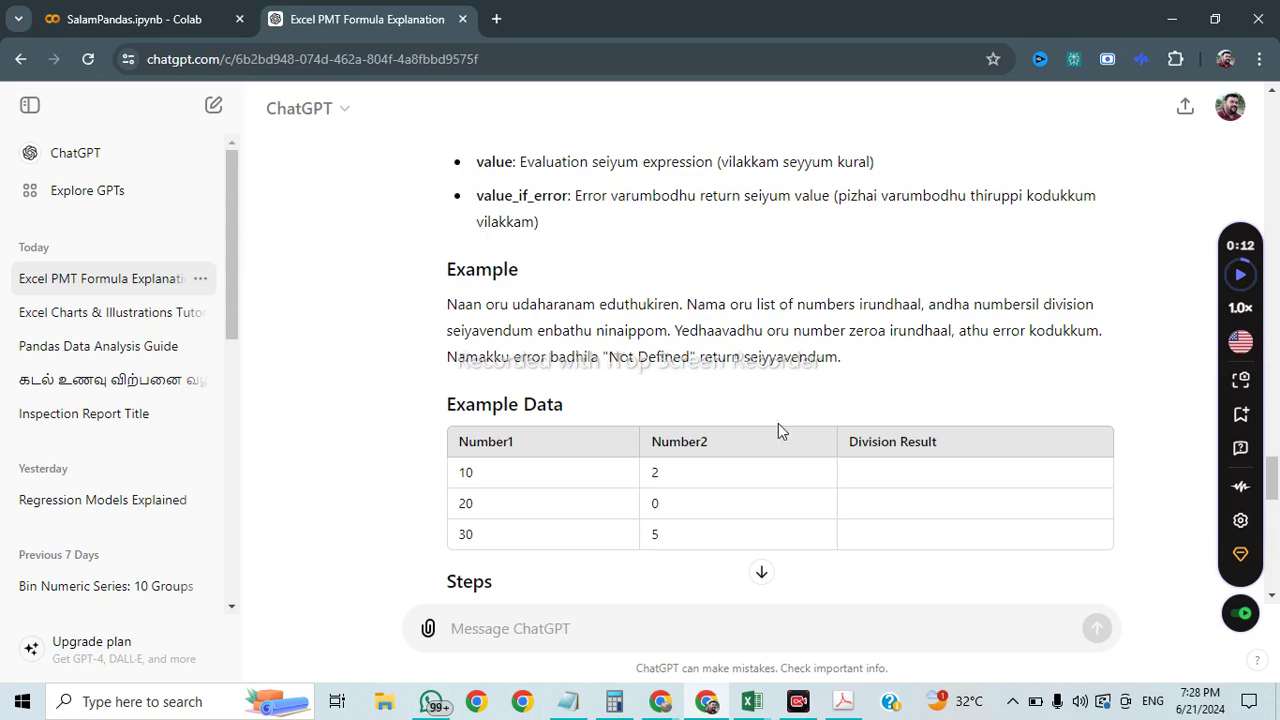
pyautogui.scroll(-2, 777, 425)
pyautogui.scroll(-2, 697, 484)
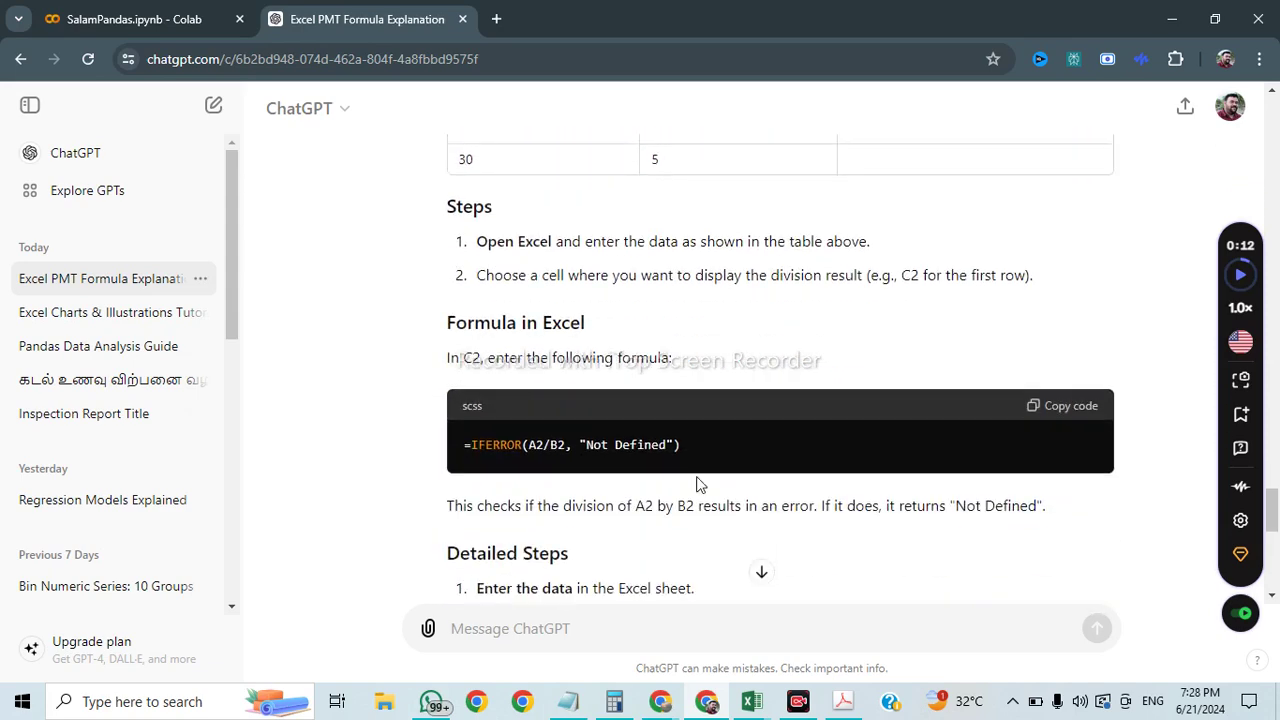
pyautogui.scroll(3, 697, 484)
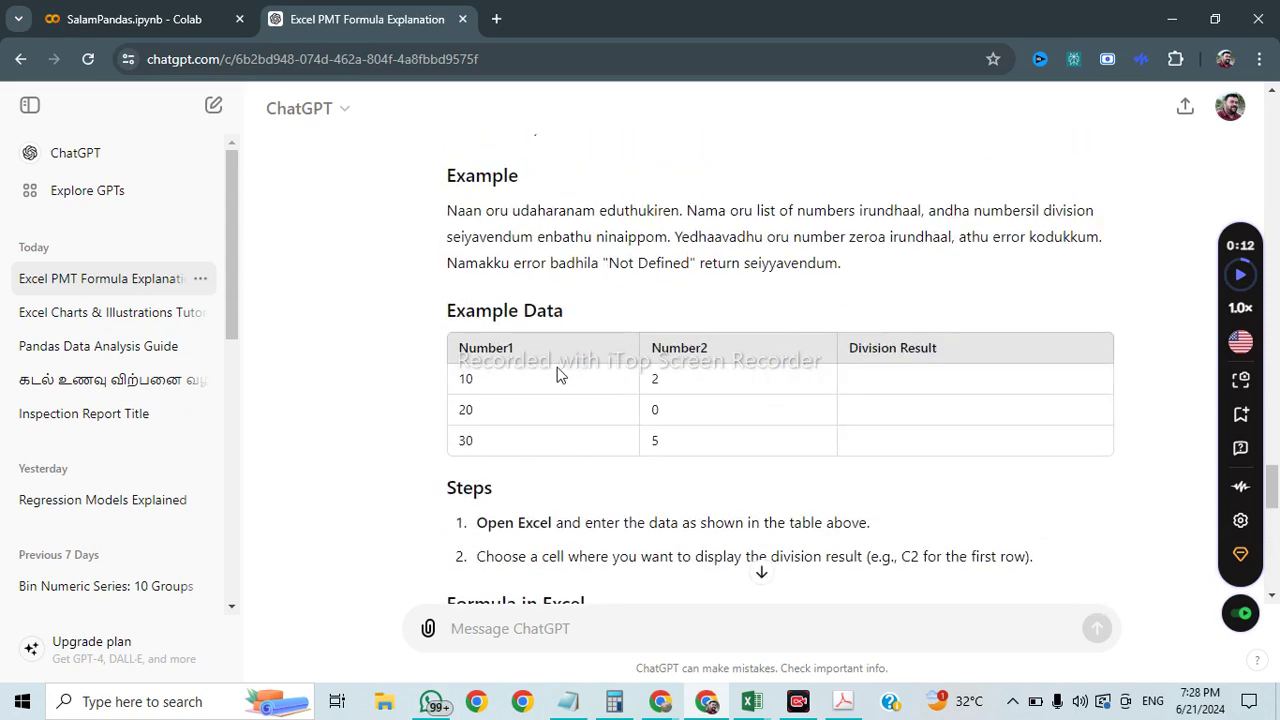
pyautogui.moveTo(463, 341); pyautogui.dragTo(1010, 447)
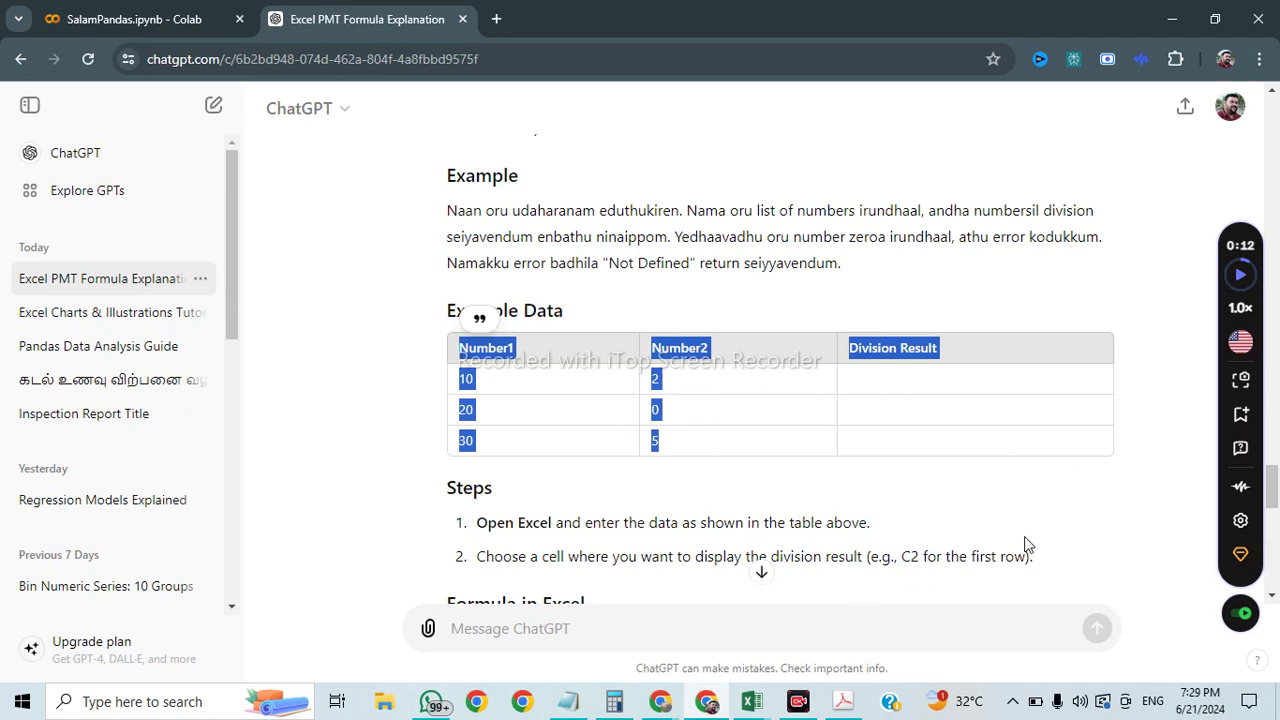
pyautogui.scroll(-3, 1025, 545)
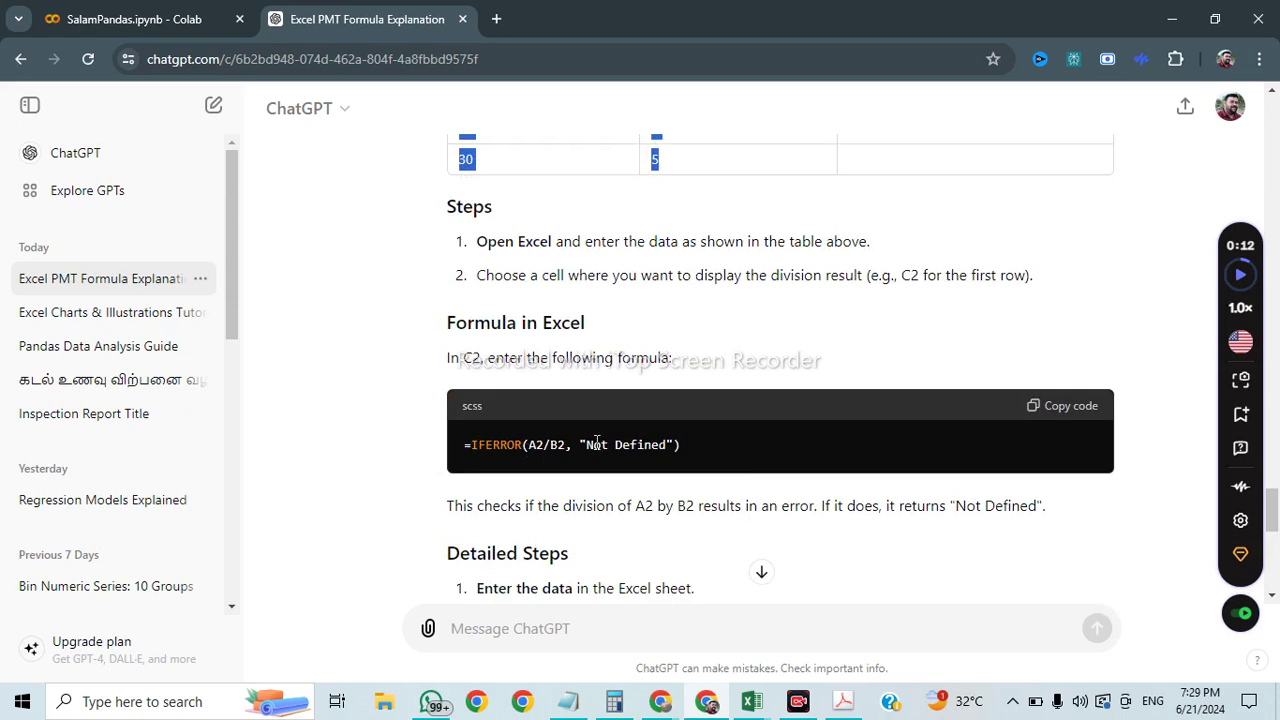
pyautogui.moveTo(531, 447); pyautogui.dragTo(558, 447)
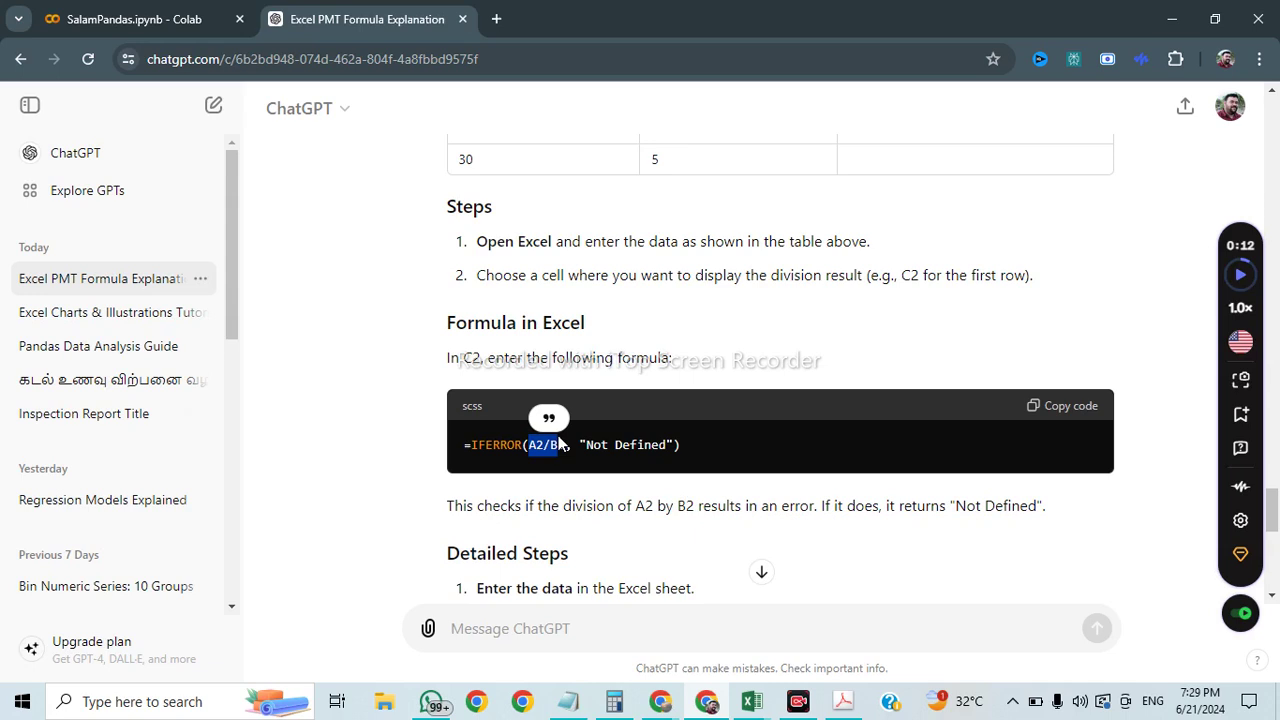
pyautogui.moveTo(585, 445); pyautogui.dragTo(664, 451)
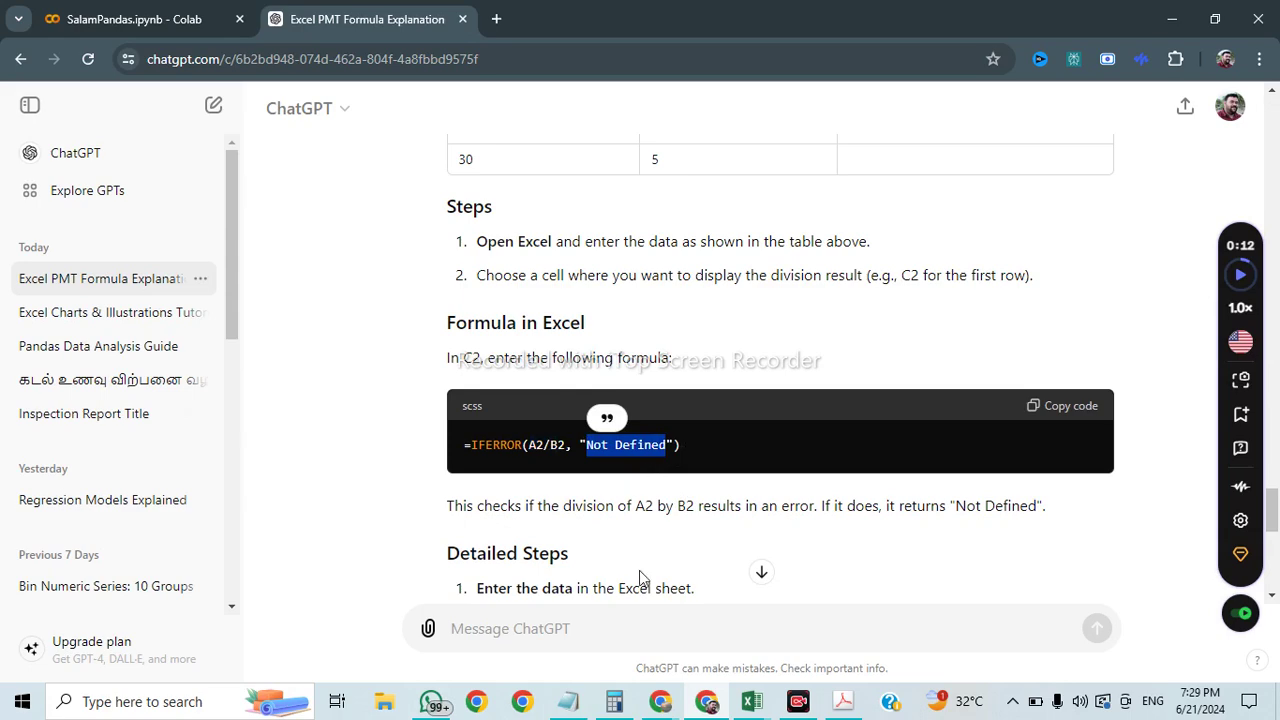
# Step: Copy the Number1, Number2 and Division Result example table from ChatGPT and paste it at cell A14 of the Excel workbook Book1
pyautogui.scroll(4, 689, 418)
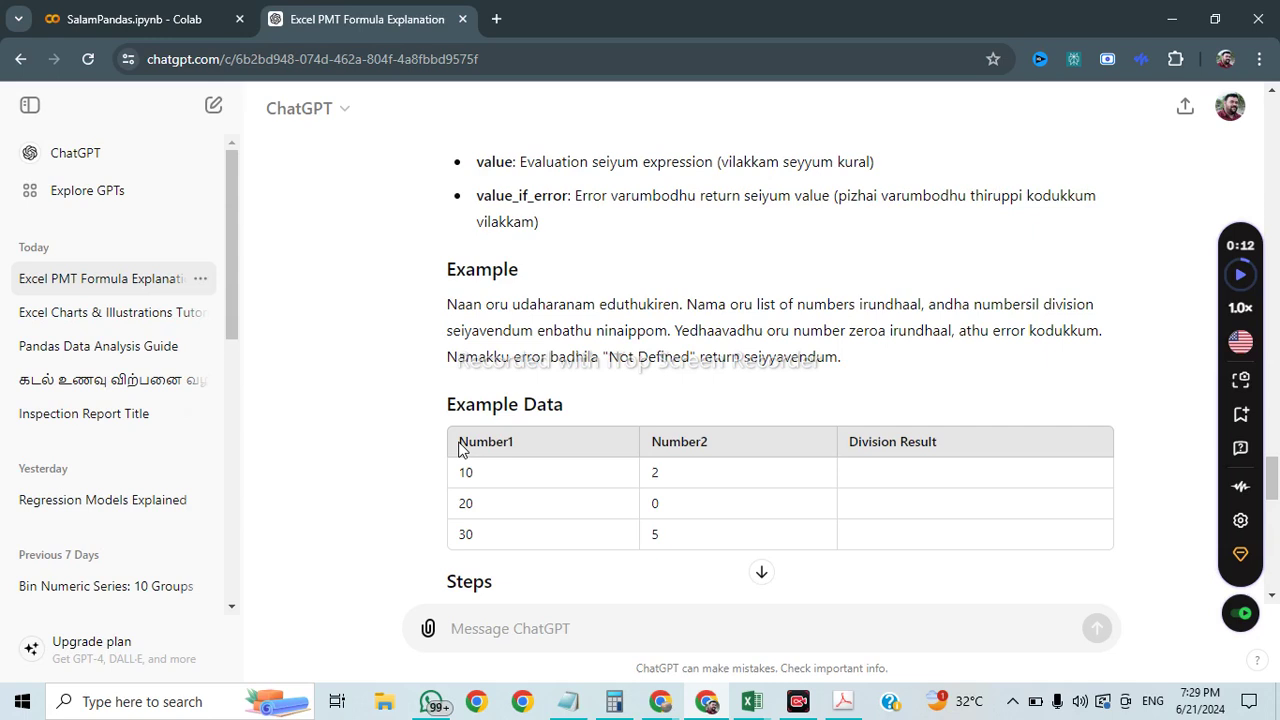
pyautogui.moveTo(463, 445); pyautogui.dragTo(908, 548)
pyautogui.hotkey('ctrl', 'c')
pyautogui.click(751, 701)
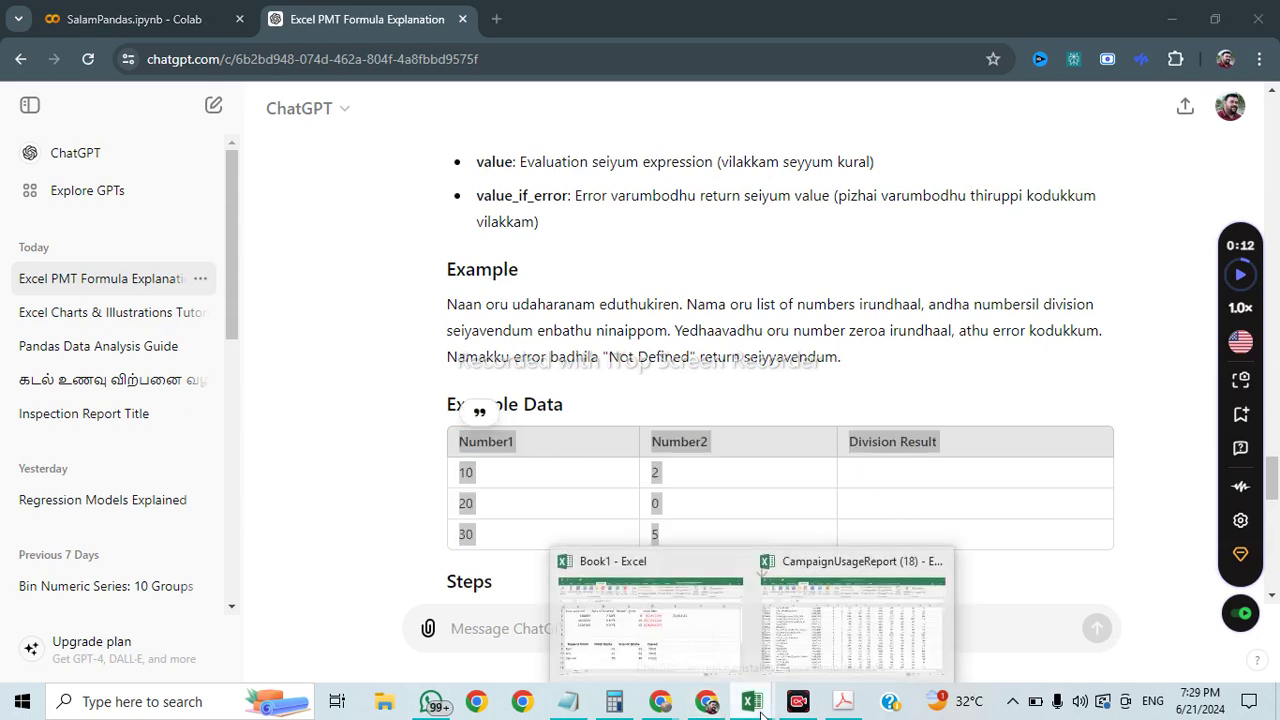
pyautogui.click(650, 610)
pyautogui.scroll(-1, 317, 516)
pyautogui.click(110, 360)
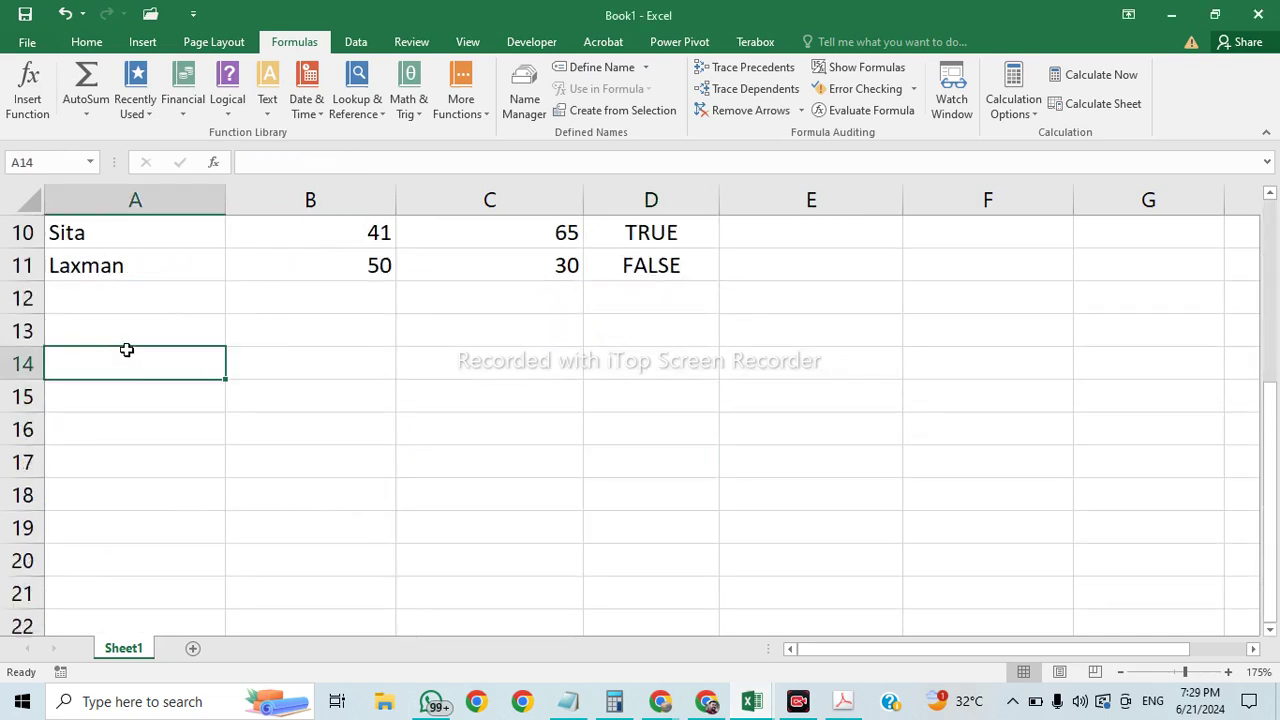
pyautogui.hotkey('ctrl', 'v')
pyautogui.click(432, 494)
# Step: Start an IFERROR formula in cell C15 with A15/B15 as its value argument
pyautogui.click(503, 399)
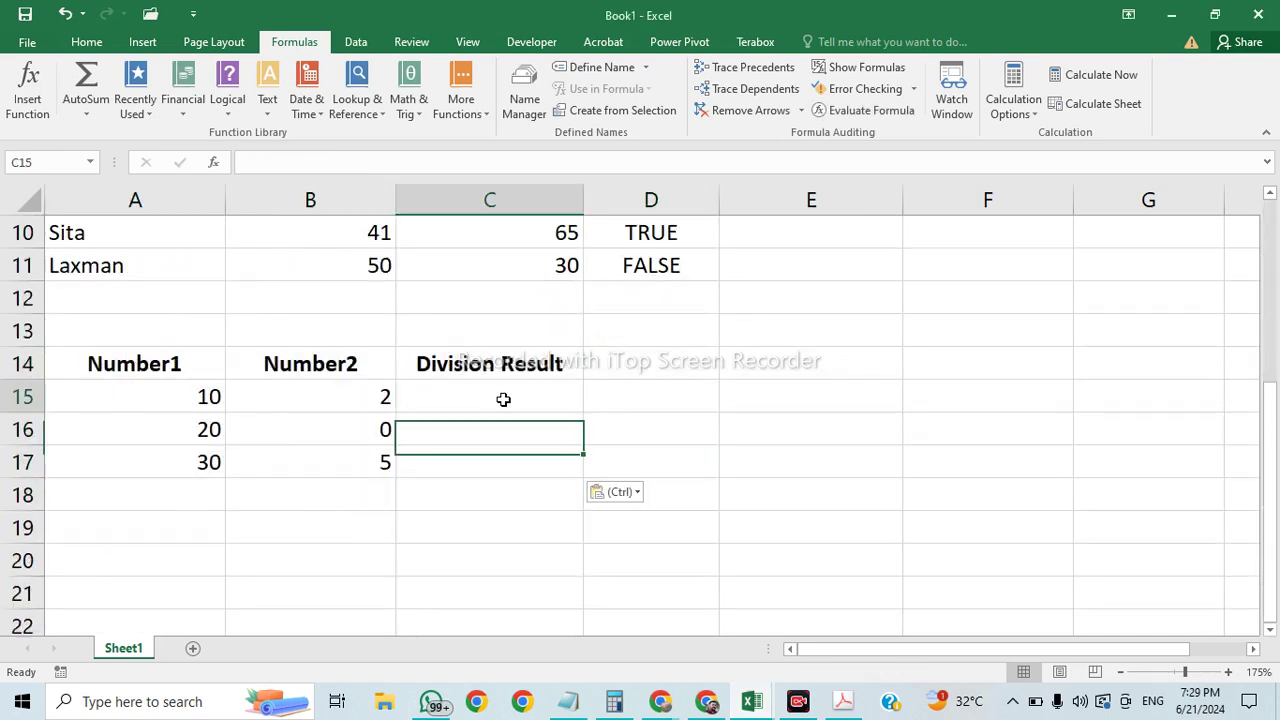
pyautogui.write('=')
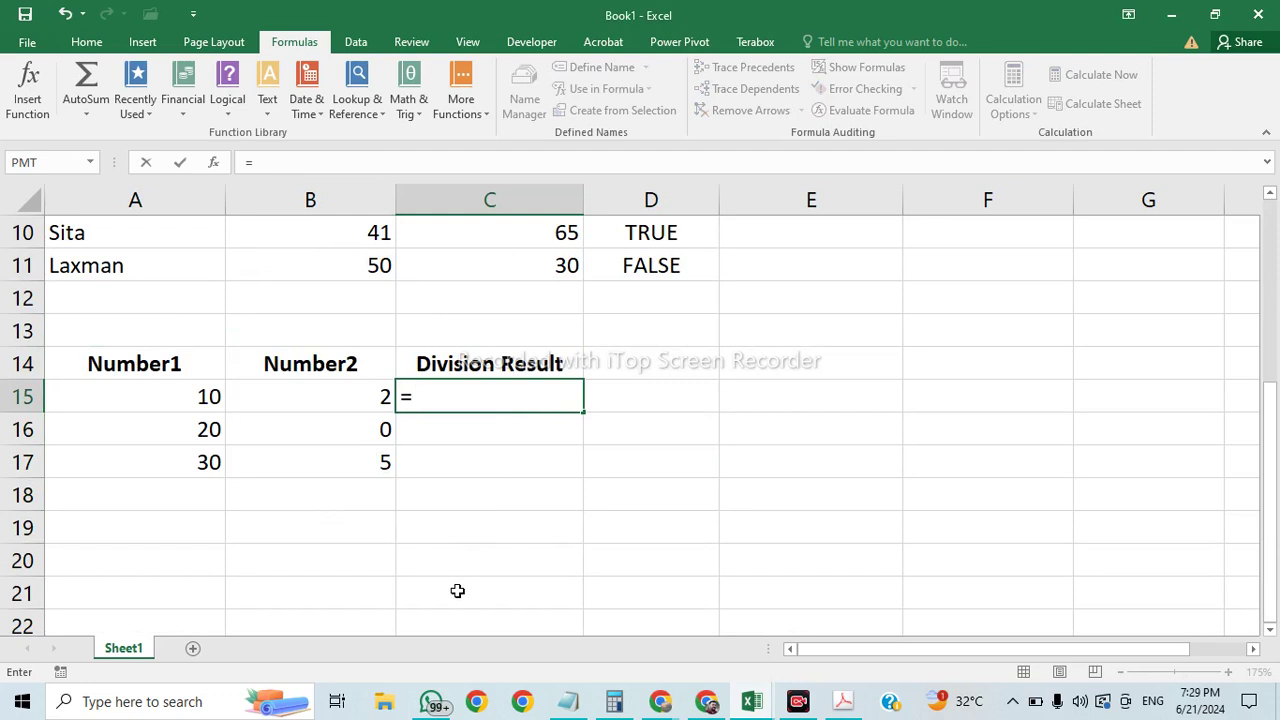
pyautogui.write('IFF')
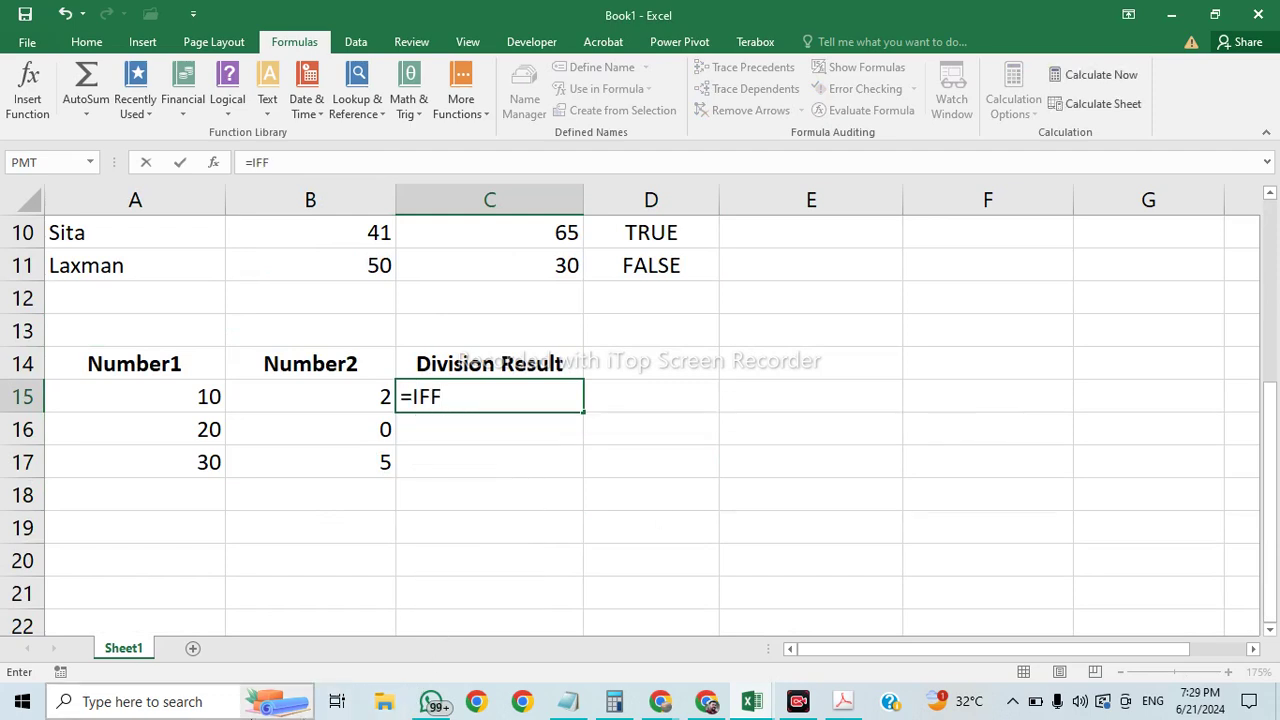
pyautogui.press('BackSpace')
pyautogui.write('ER')
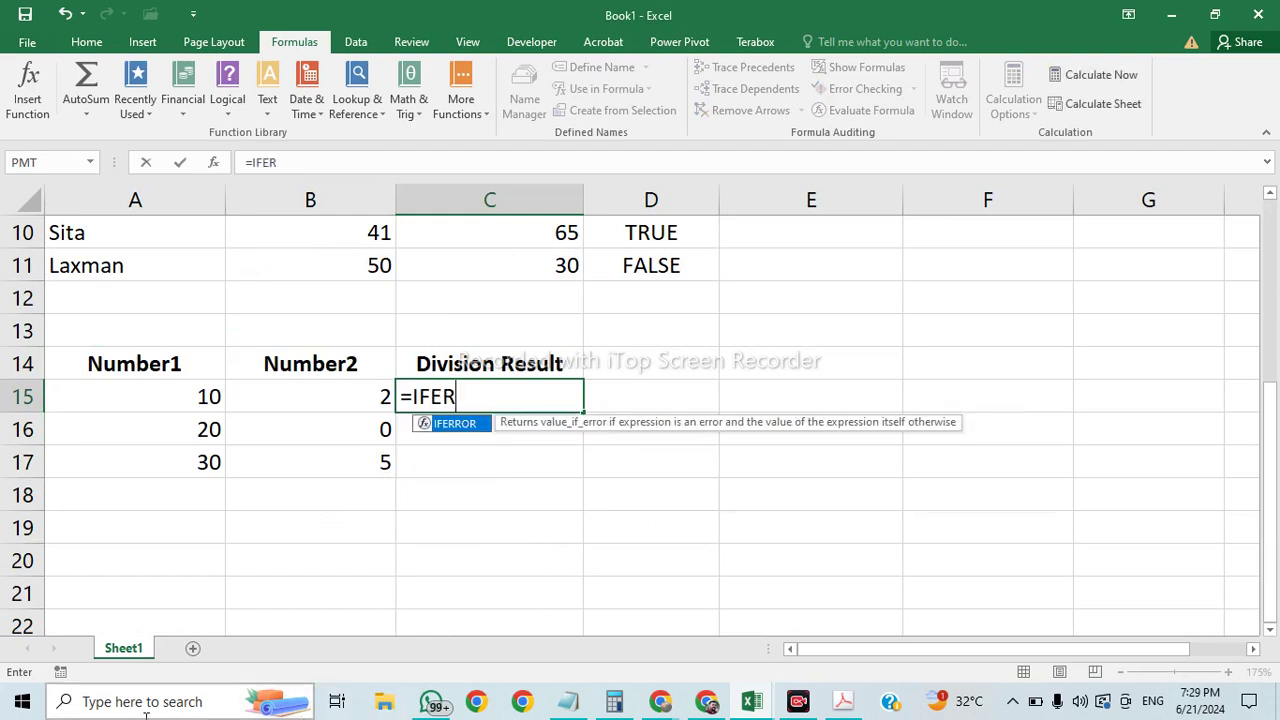
pyautogui.write('ROR(')
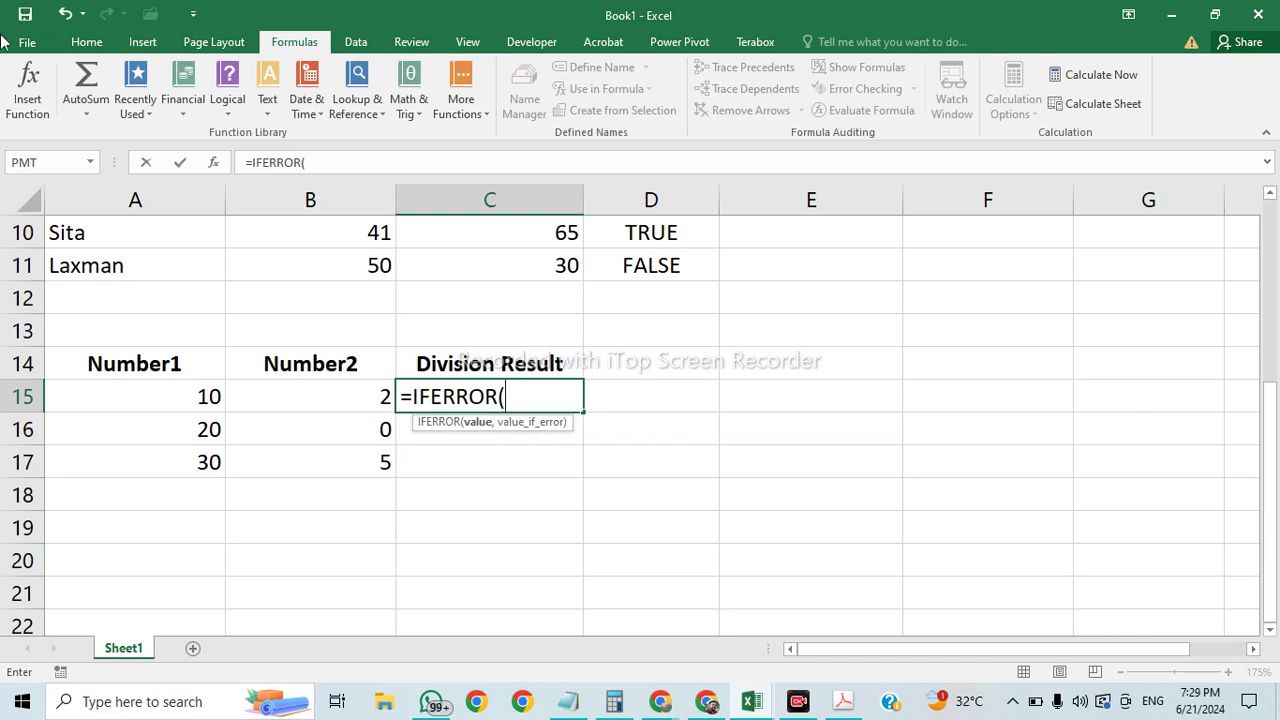
pyautogui.click(200, 396)
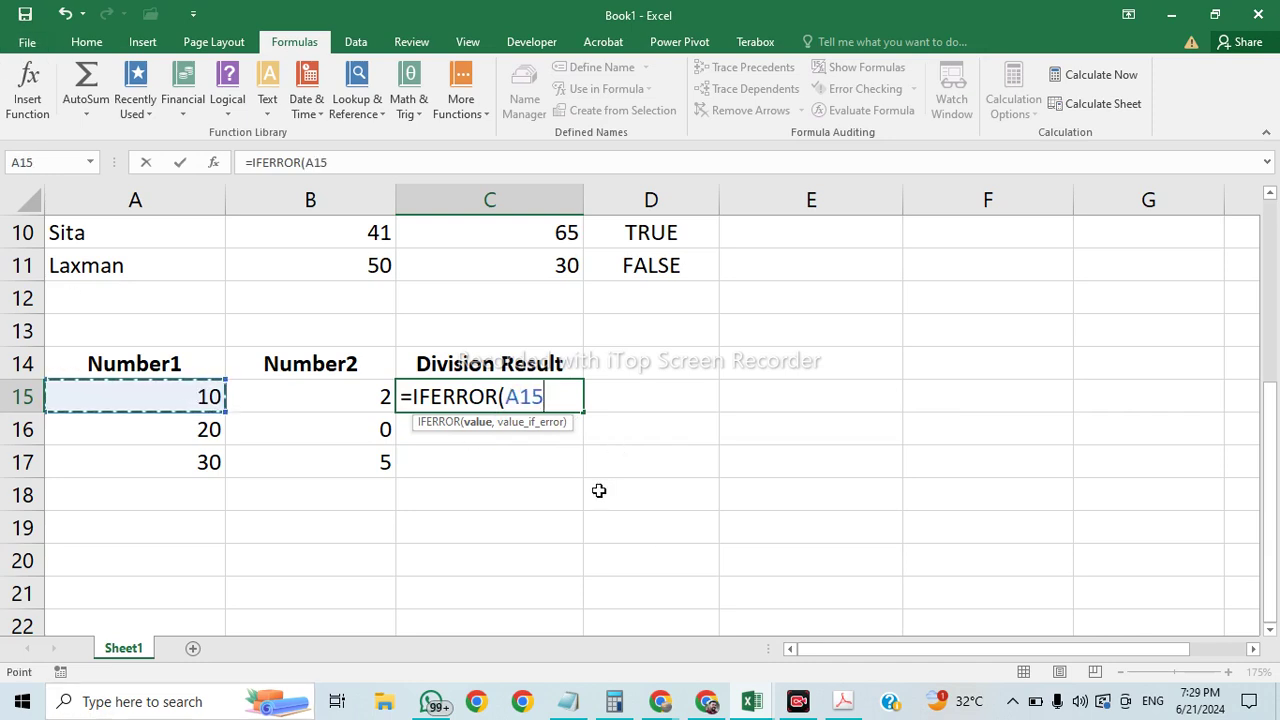
pyautogui.write('/')
pyautogui.click(326, 393)
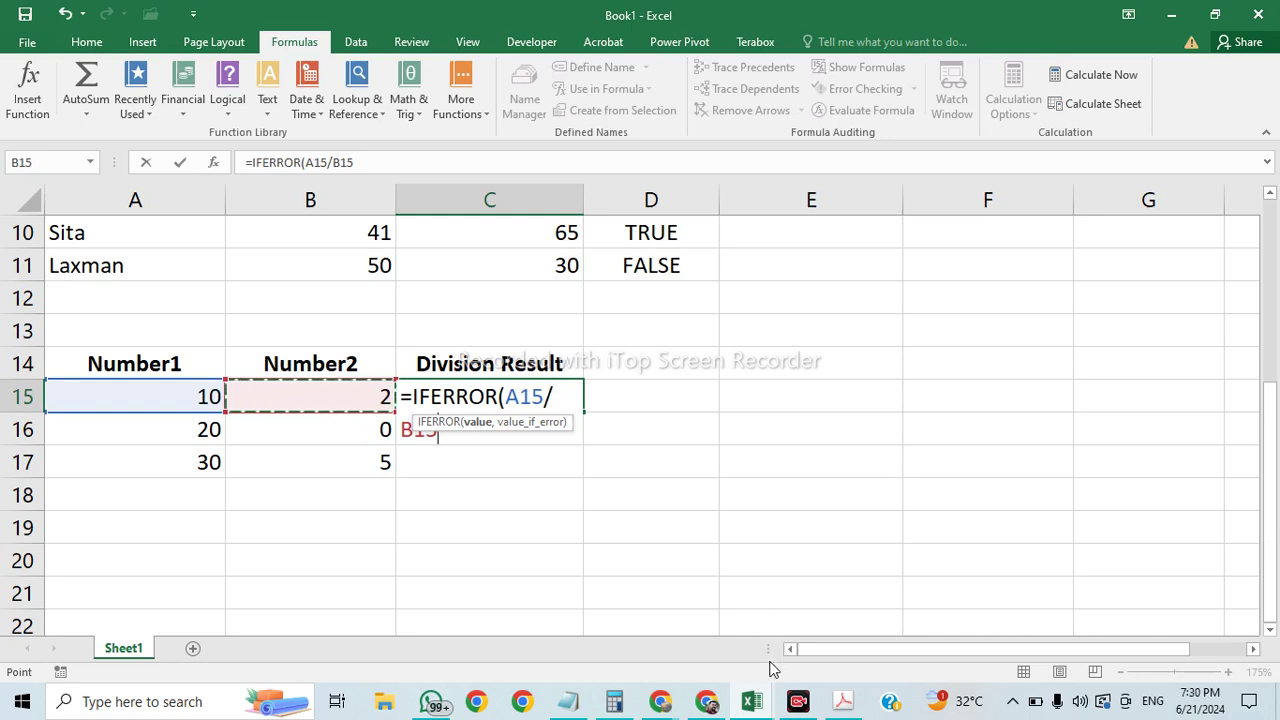
# Step: Complete the C15 formula with "Zero Found" as the value returned on error
pyautogui.write(',')
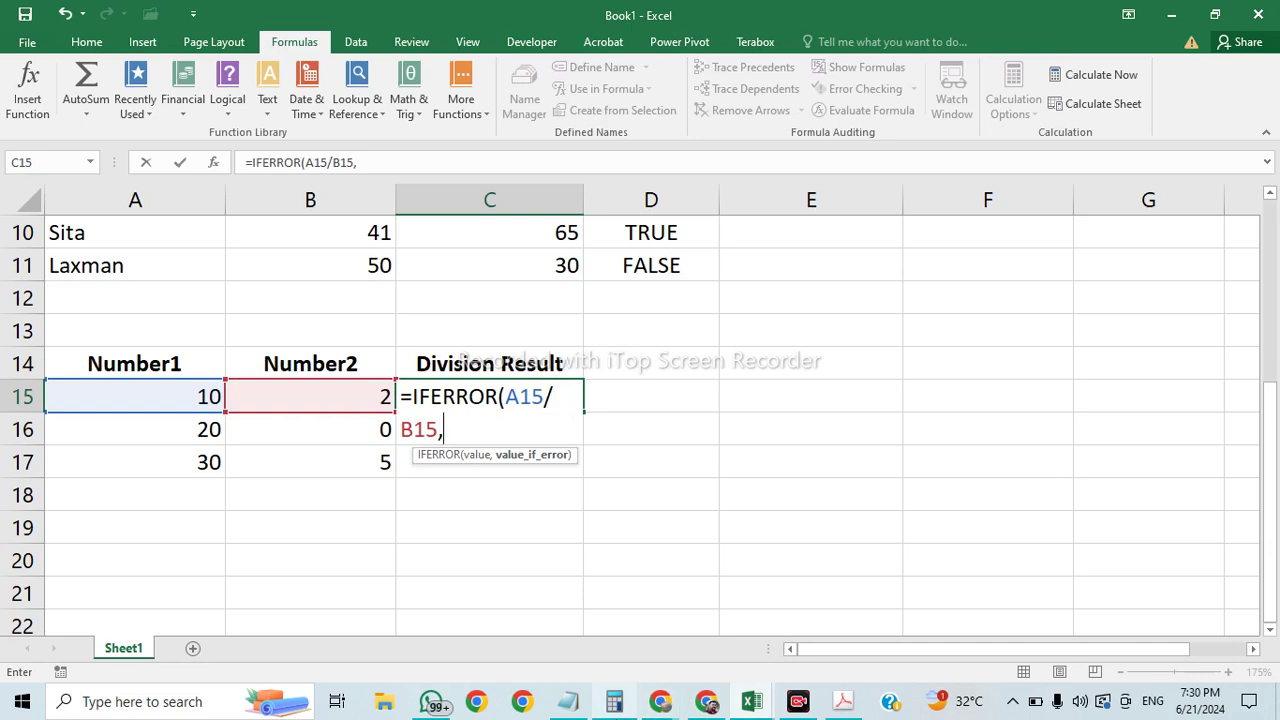
pyautogui.write(' "')
pyautogui.moveTo(568, 701)
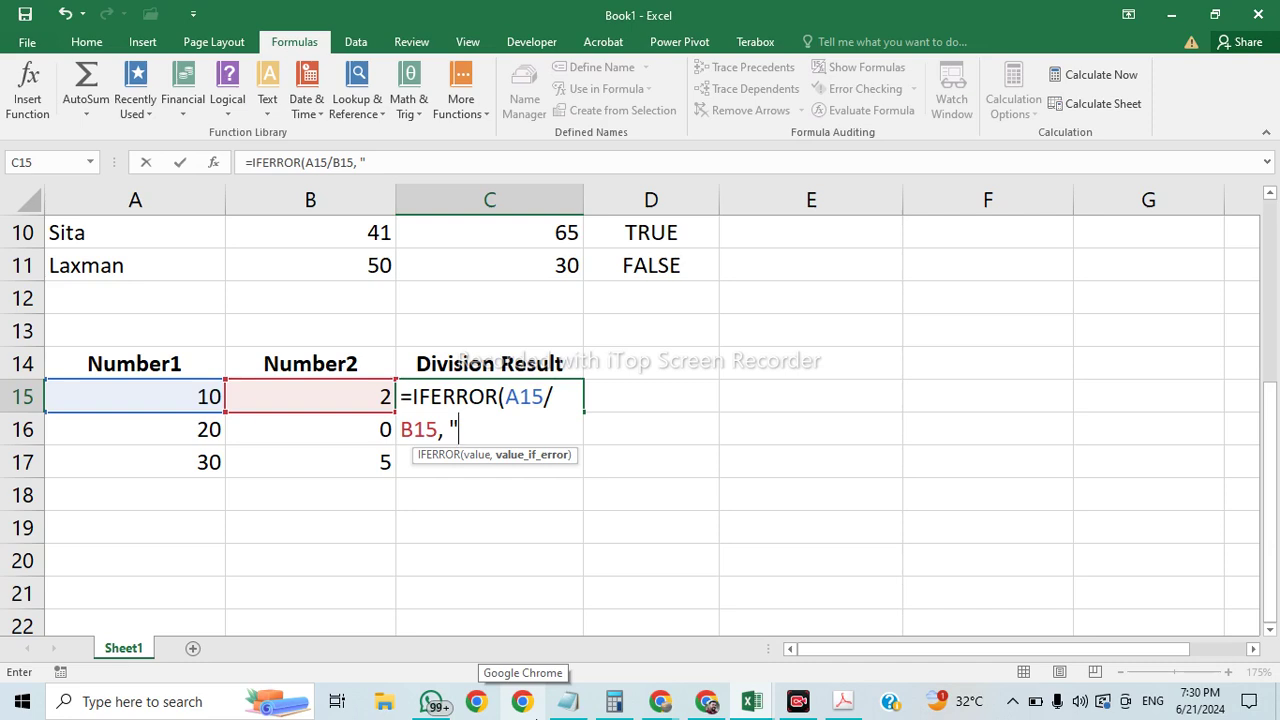
pyautogui.write('oN')
pyautogui.press('BackSpace')
pyautogui.press('BackSpace')
pyautogui.write('x')
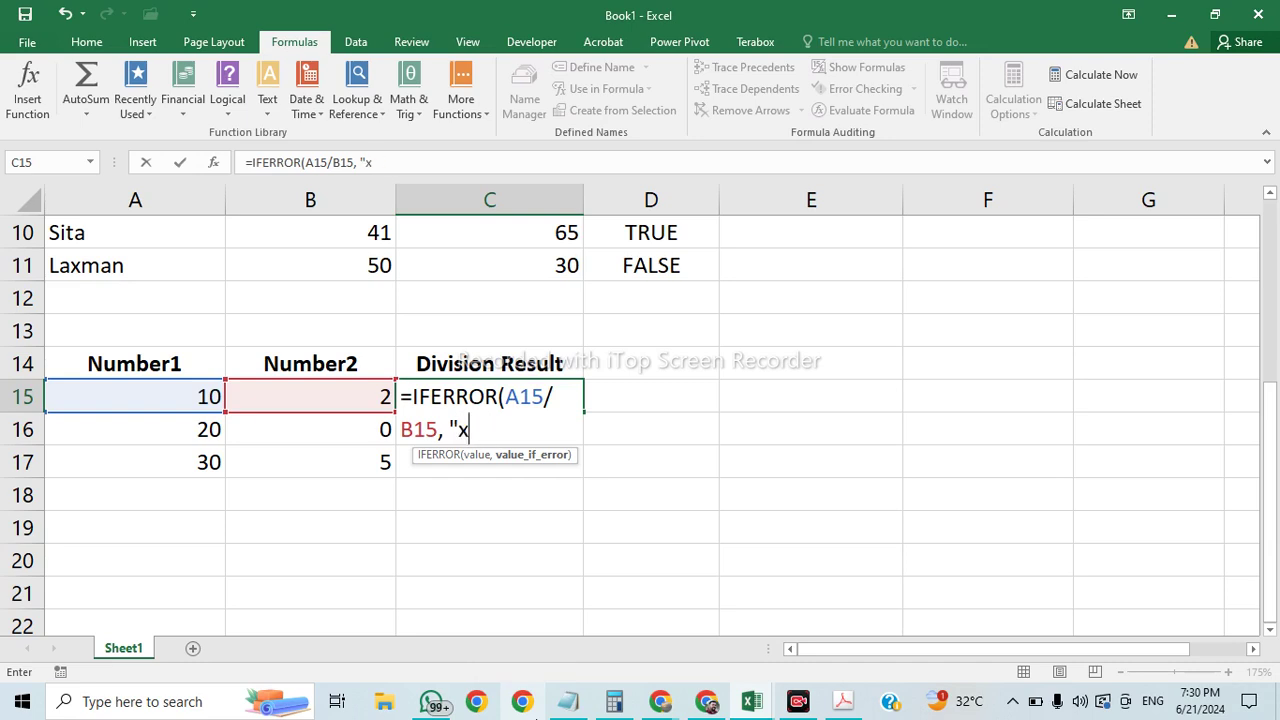
pyautogui.write('ERO')
pyautogui.press('BackSpace')
pyautogui.press('BackSpace')
pyautogui.press('BackSpace')
pyautogui.press('BackSpace')
pyautogui.write('Zero Found')
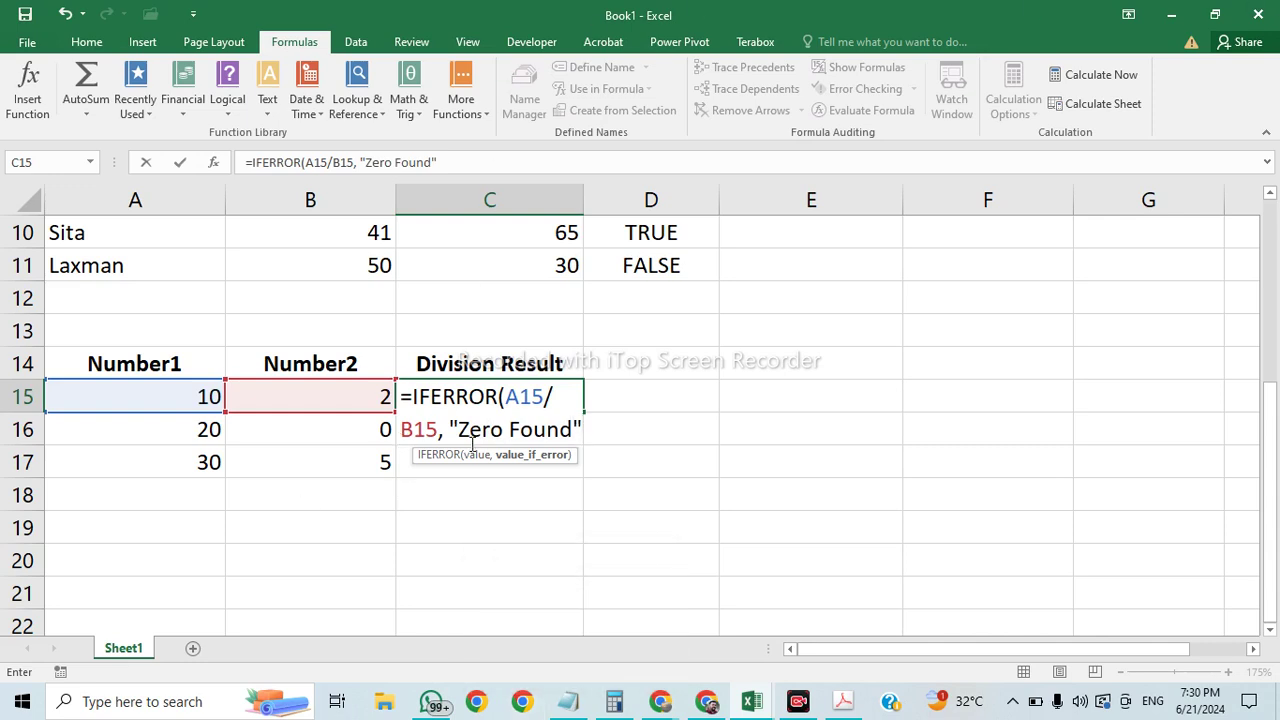
pyautogui.press('Return')
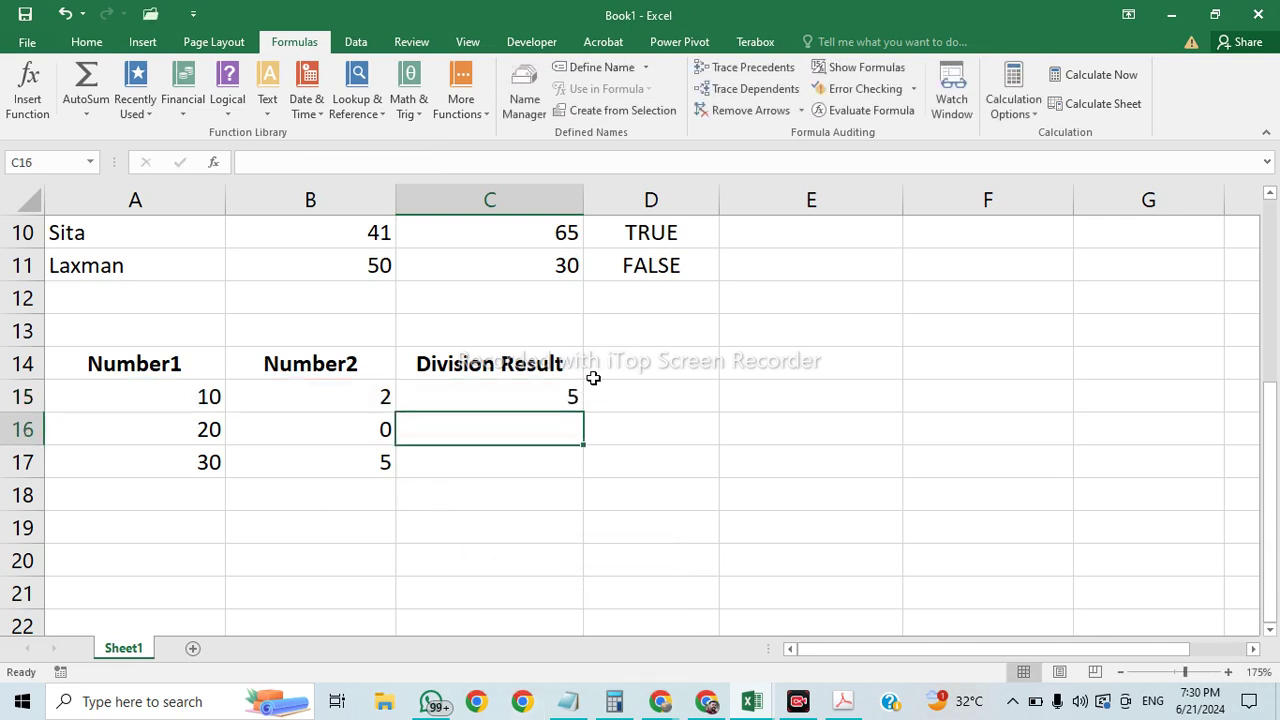
# Step: Fill the IFERROR formula from C15 down through C17
pyautogui.click(576, 398)
pyautogui.moveTo(583, 411); pyautogui.dragTo(583, 474)
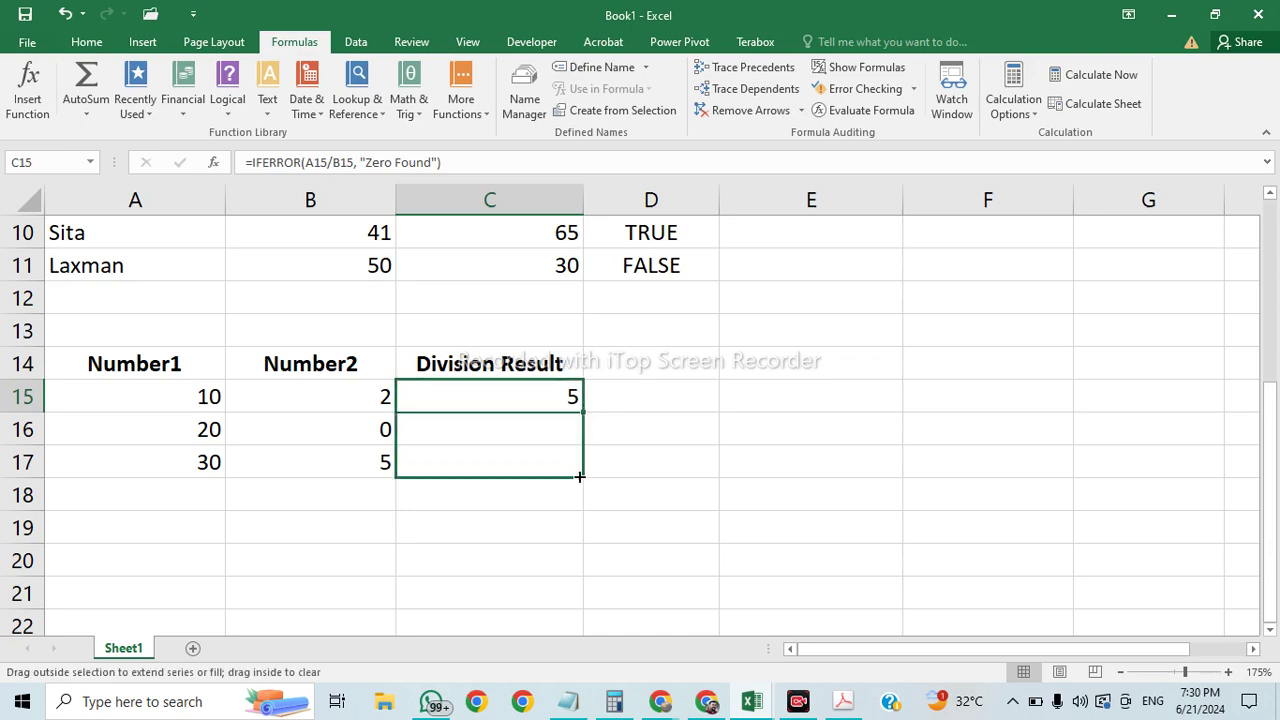
pyautogui.click(695, 516)
# Step: Check the numbers and the division result in each of rows 15 to 17, cell by cell
pyautogui.click(176, 392)
pyautogui.click(305, 406)
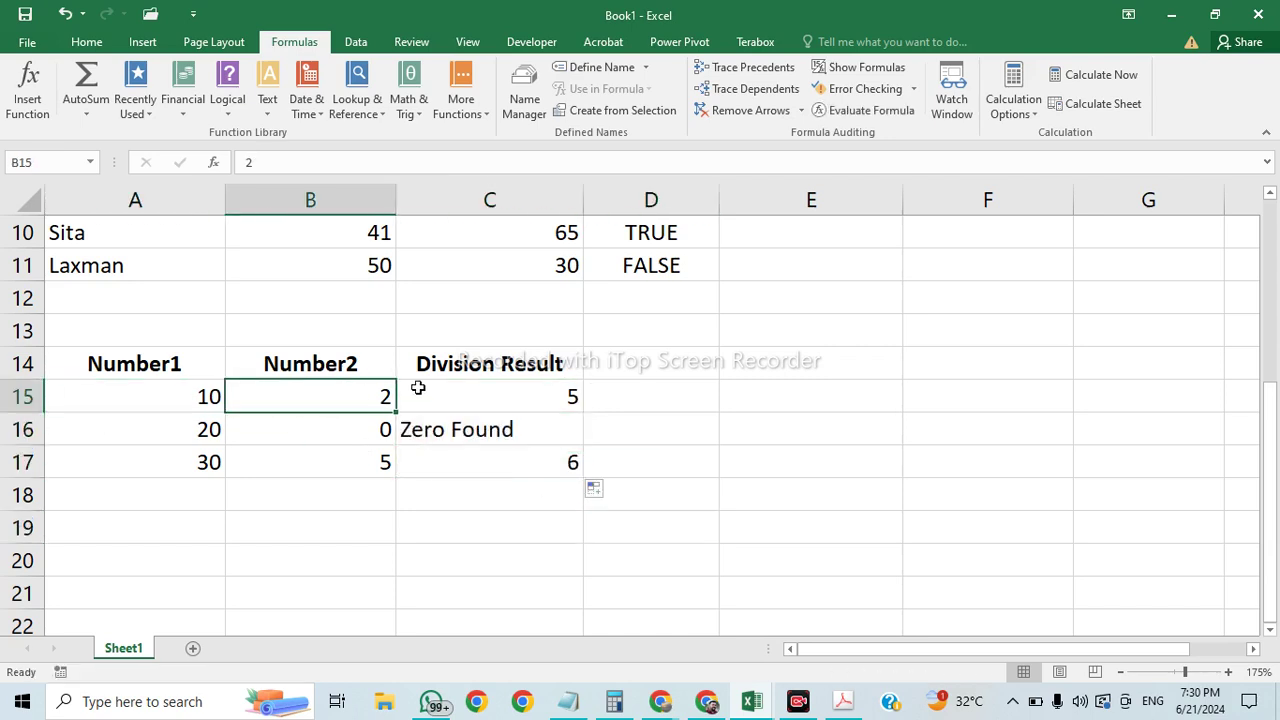
pyautogui.click(467, 403)
pyautogui.click(190, 426)
pyautogui.click(345, 425)
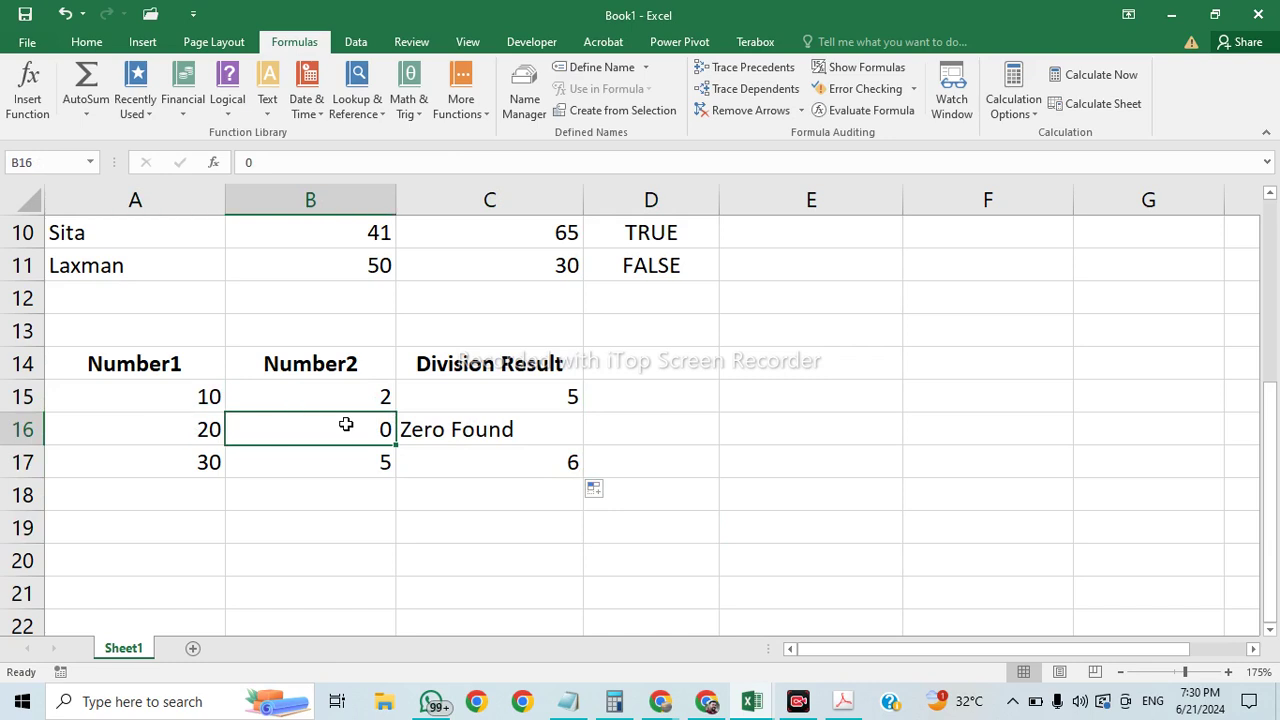
pyautogui.click(465, 428)
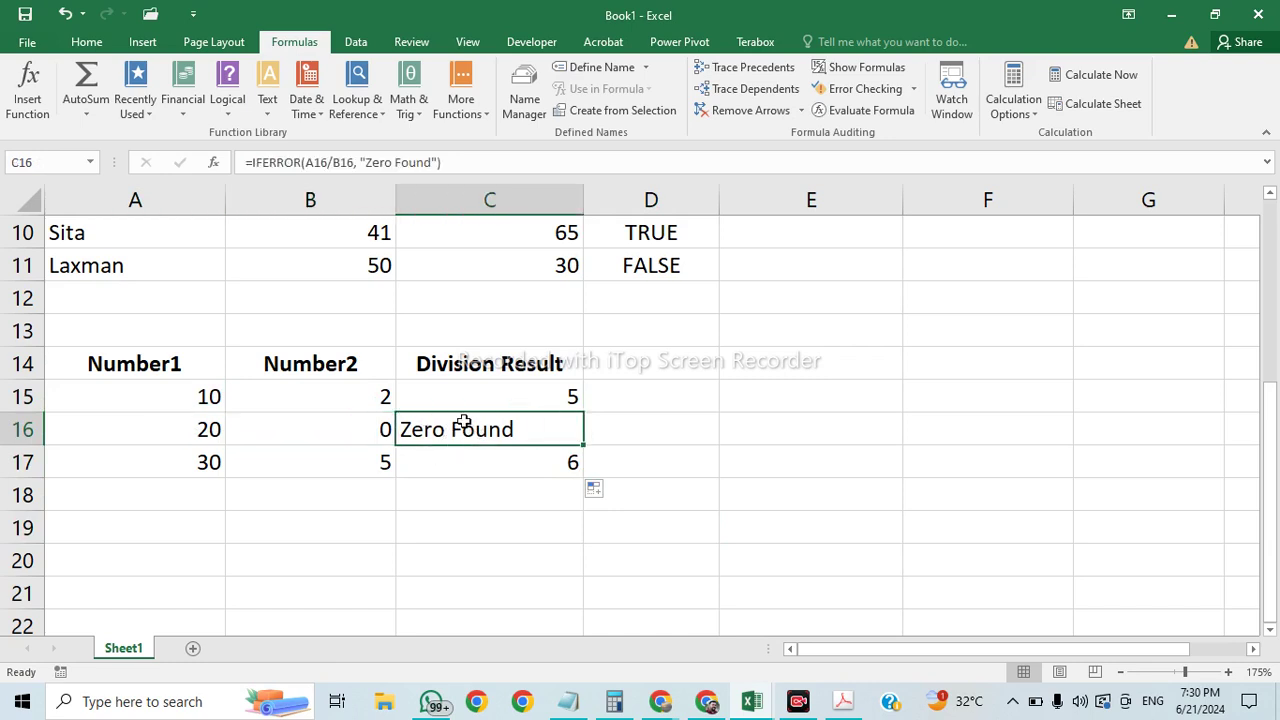
pyautogui.click(197, 455)
pyautogui.click(320, 460)
pyautogui.click(548, 468)
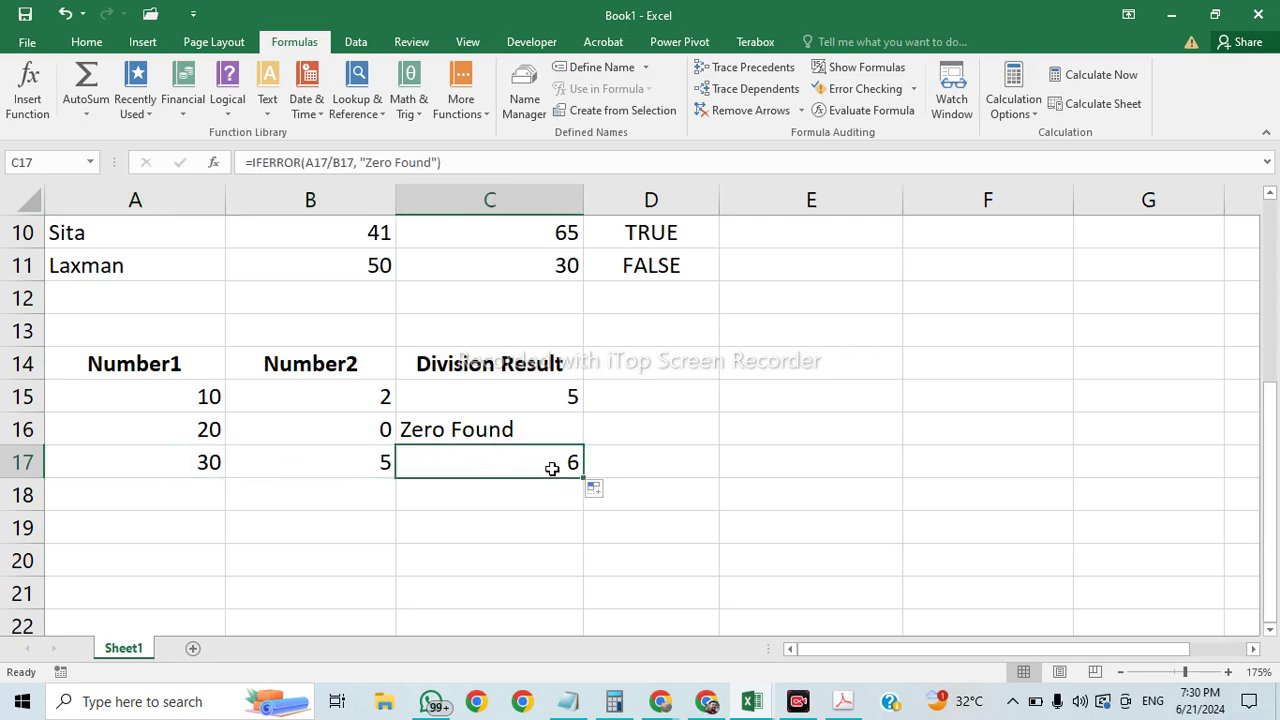
# Step: Try to remove the "Zero Found" error argument from the IFERROR formula in C16, leaving only A16/B16
pyautogui.click(508, 422)
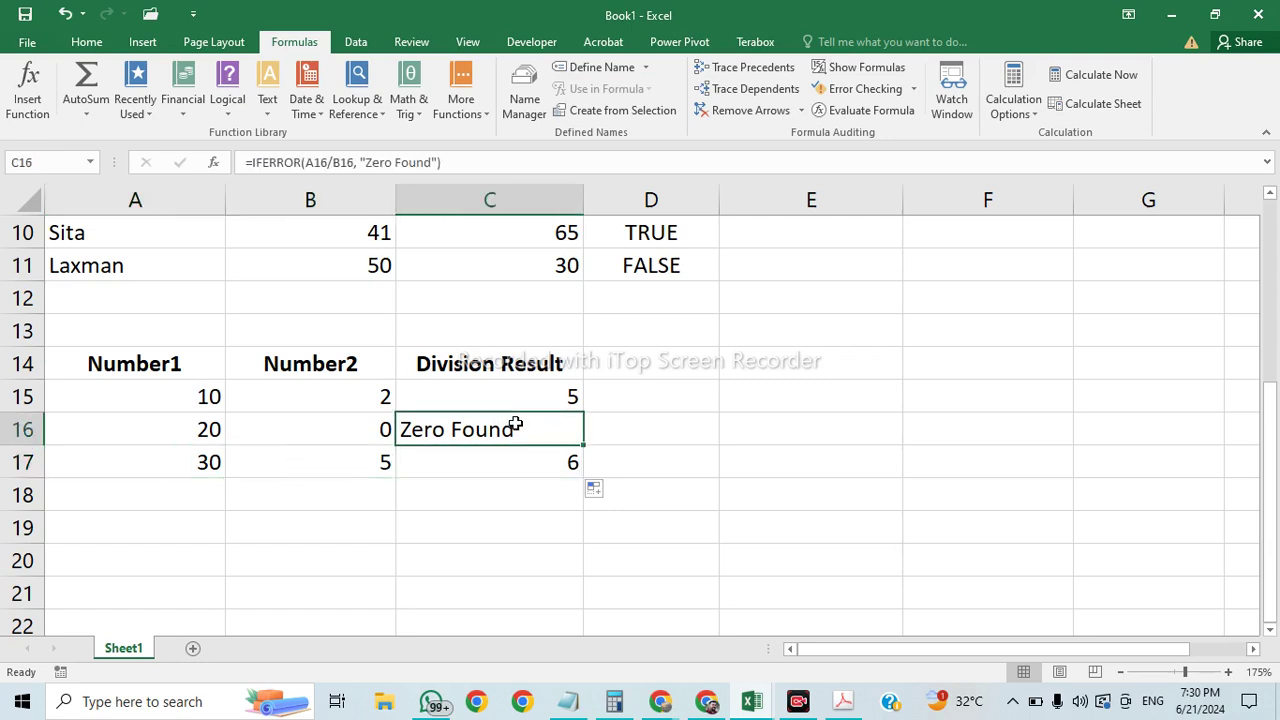
pyautogui.click(437, 162)
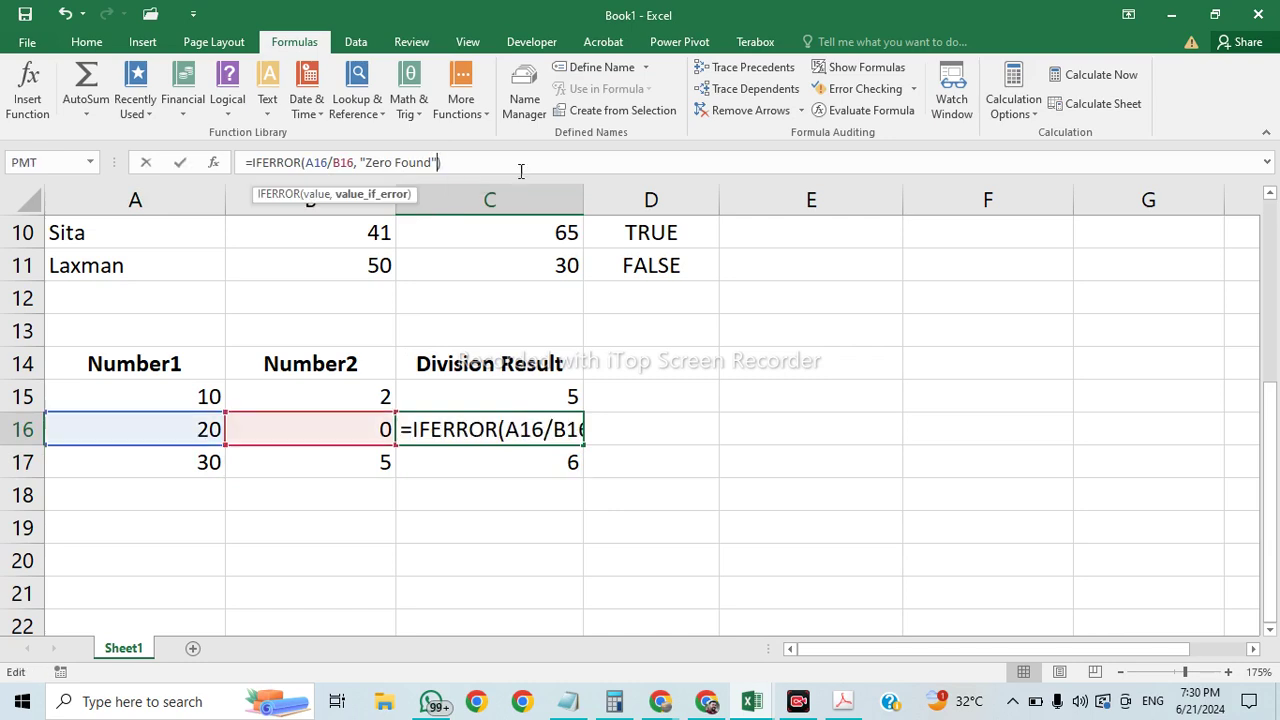
pyautogui.press('BackSpace')
pyautogui.press('BackSpace')
pyautogui.press('BackSpace')
pyautogui.press('BackSpace')
pyautogui.press('BackSpace')
pyautogui.press('BackSpace')
pyautogui.press('BackSpace')
pyautogui.press('BackSpace')
pyautogui.press('BackSpace')
pyautogui.press('BackSpace')
pyautogui.press('BackSpace')
pyautogui.press('BackSpace')
pyautogui.press('BackSpace')
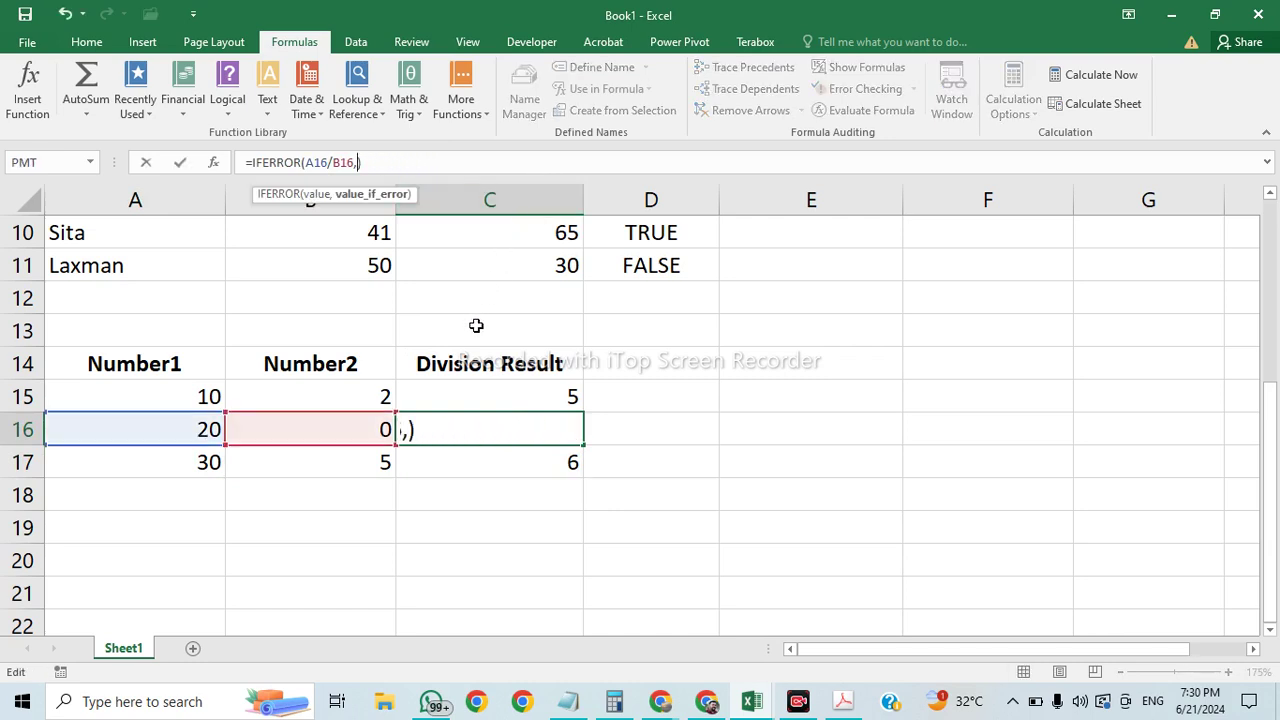
pyautogui.press('BackSpace')
pyautogui.press('Return')
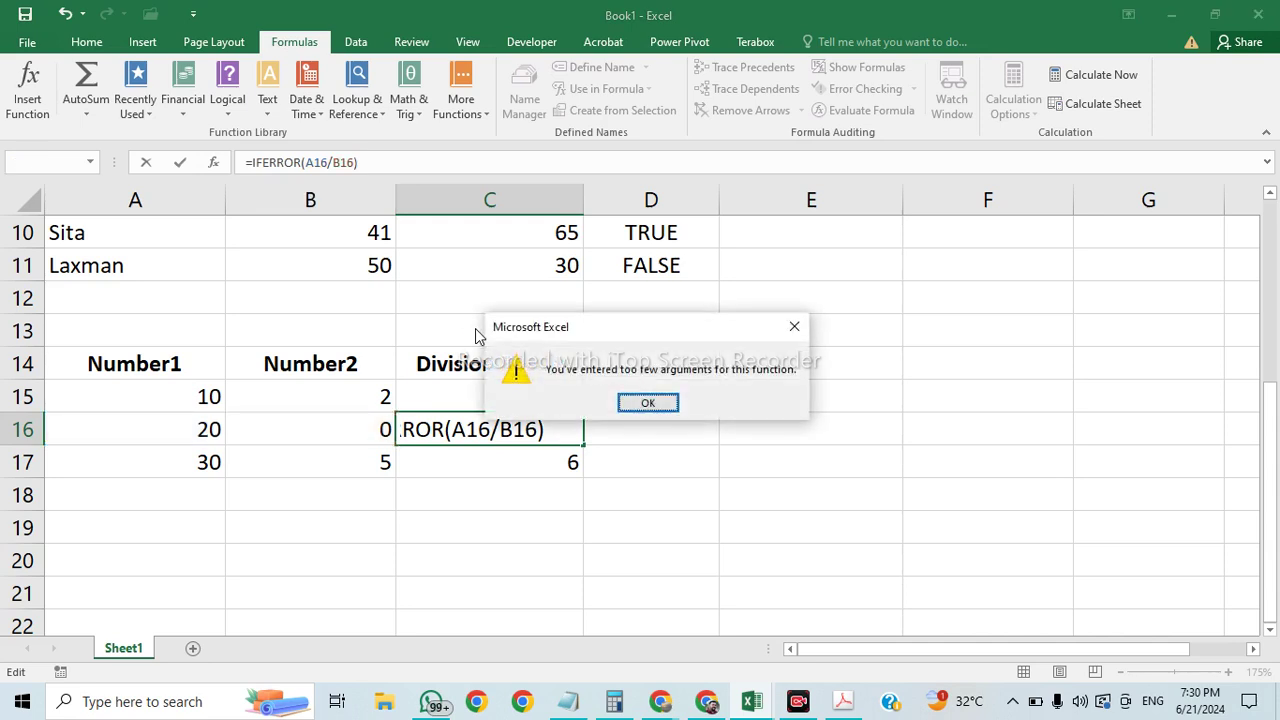
pyautogui.click(652, 401)
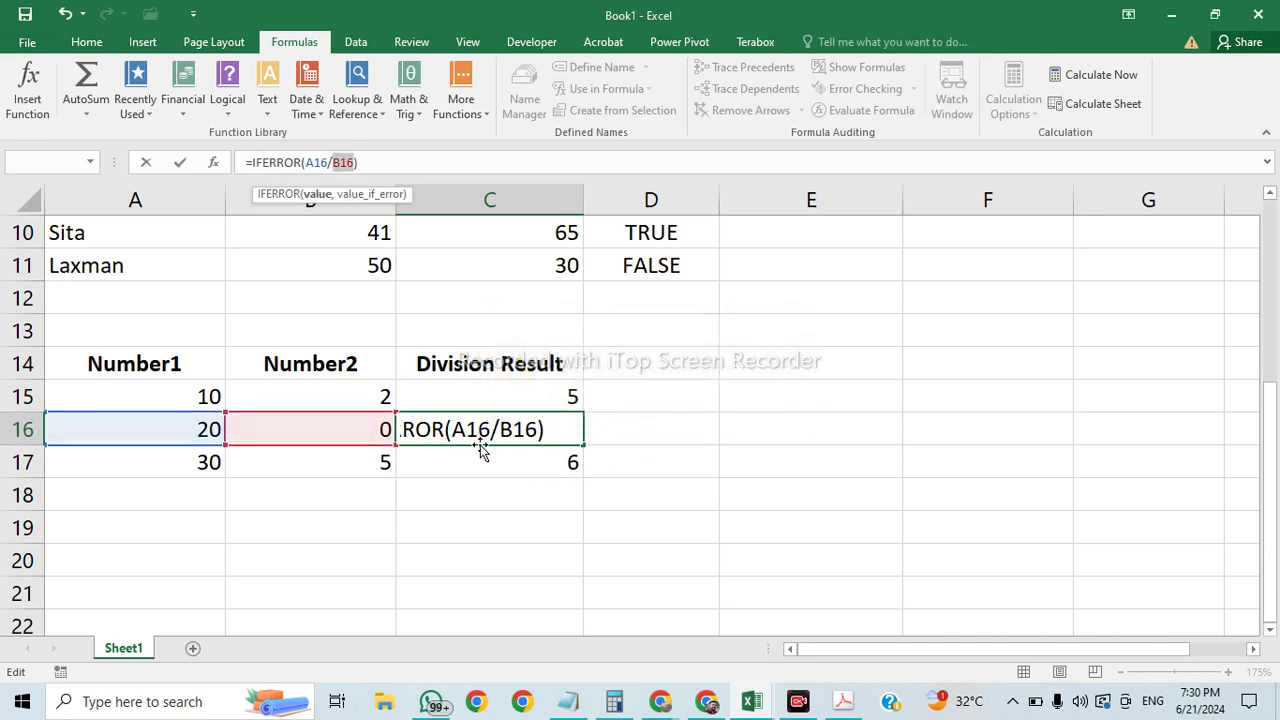
pyautogui.click(530, 398)
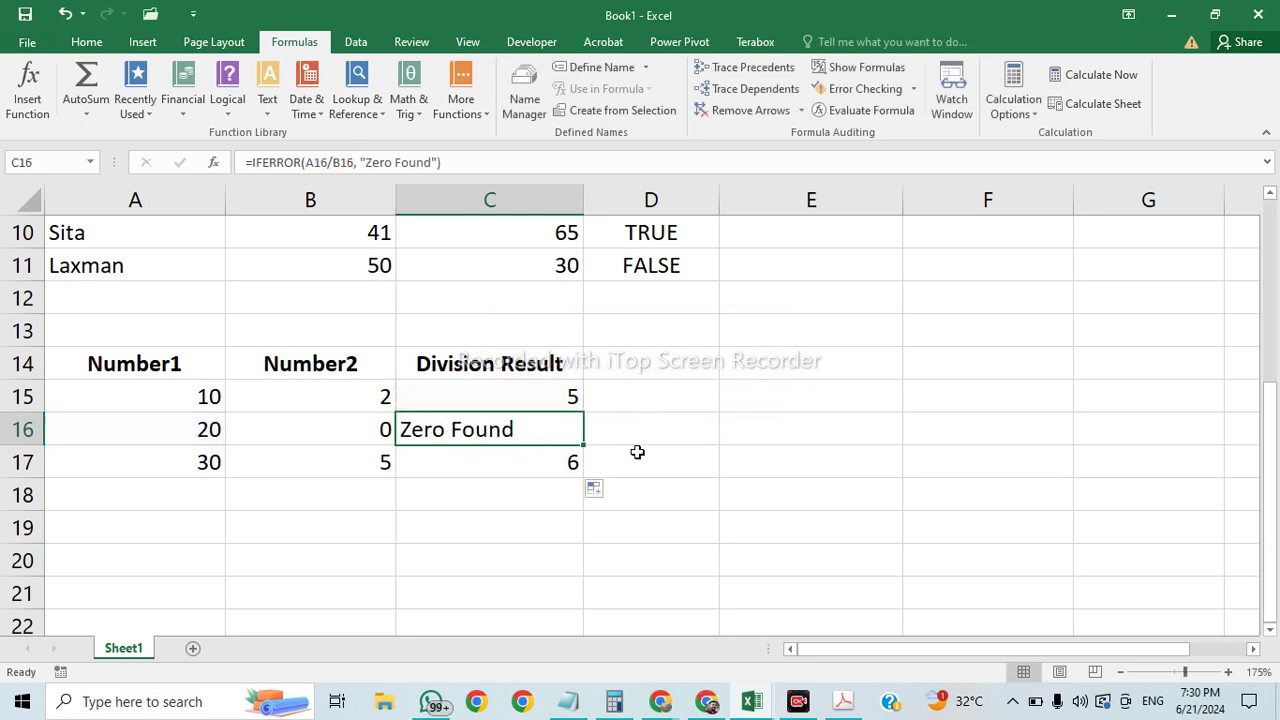
# Step: Replace the IFERROR formula in C15 with the plain division =A15/B15
pyautogui.click(566, 401)
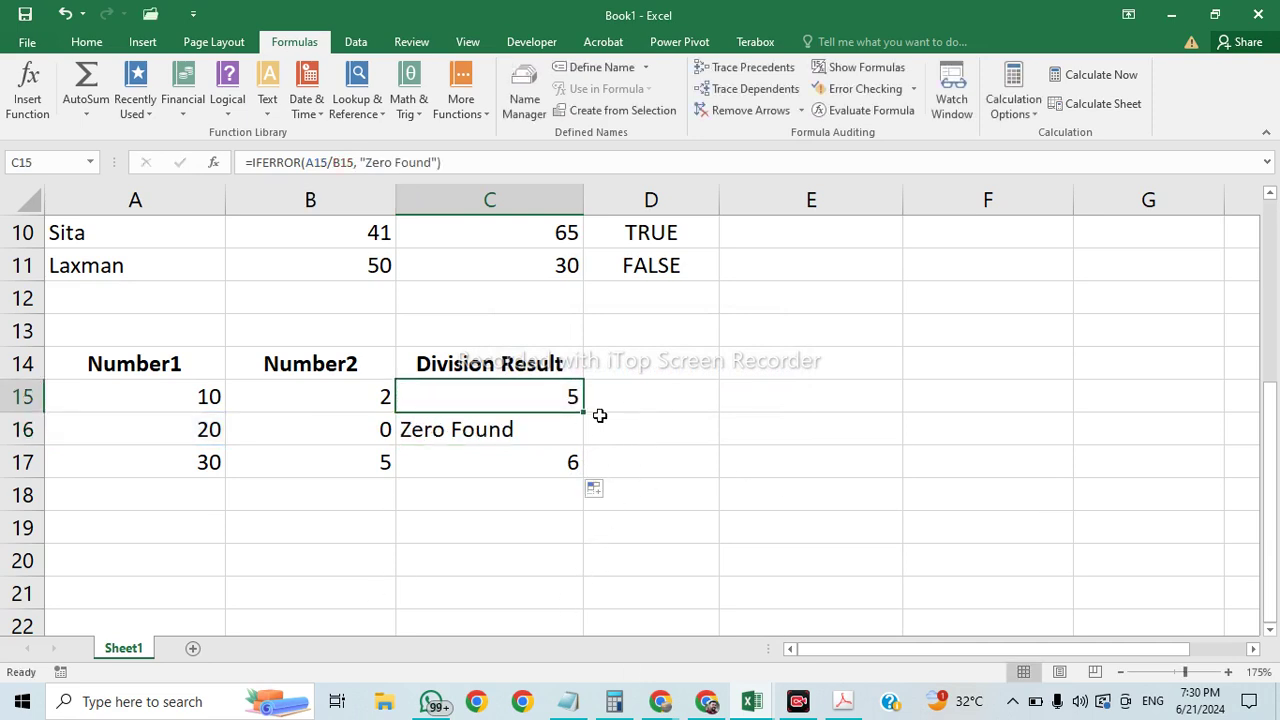
pyautogui.write('=')
pyautogui.click(180, 387)
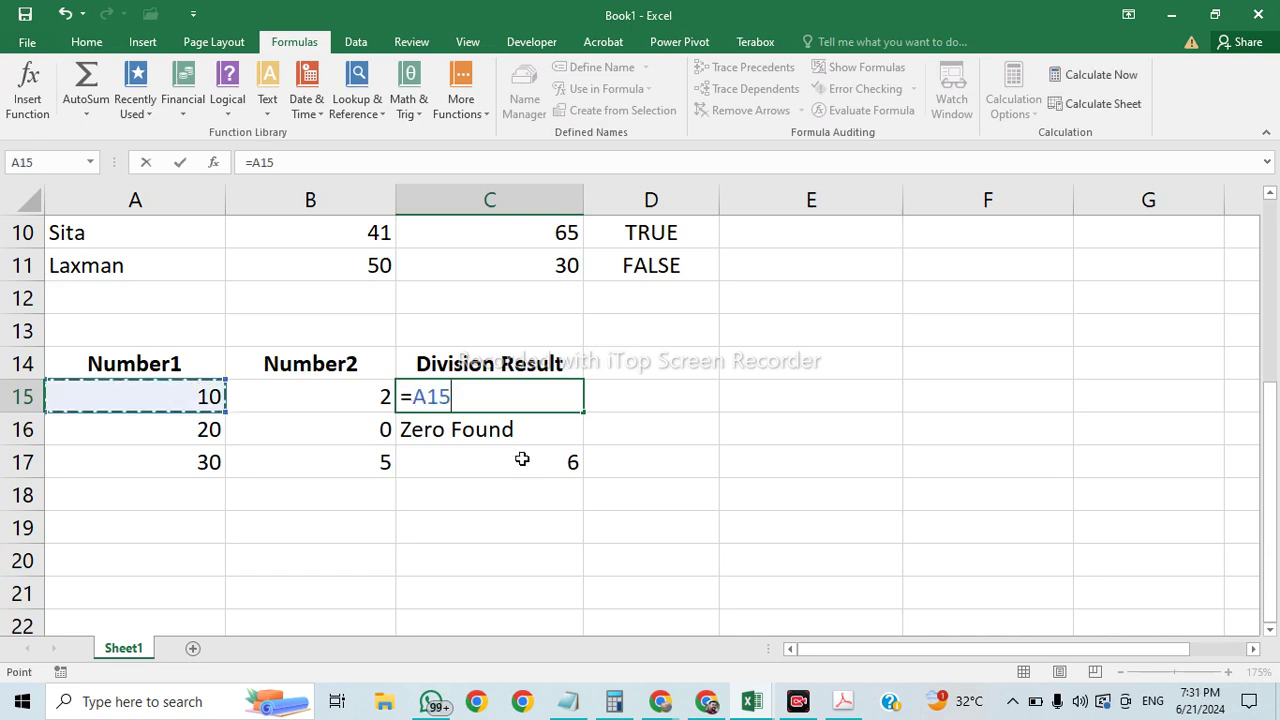
pyautogui.write('/')
pyautogui.click(343, 396)
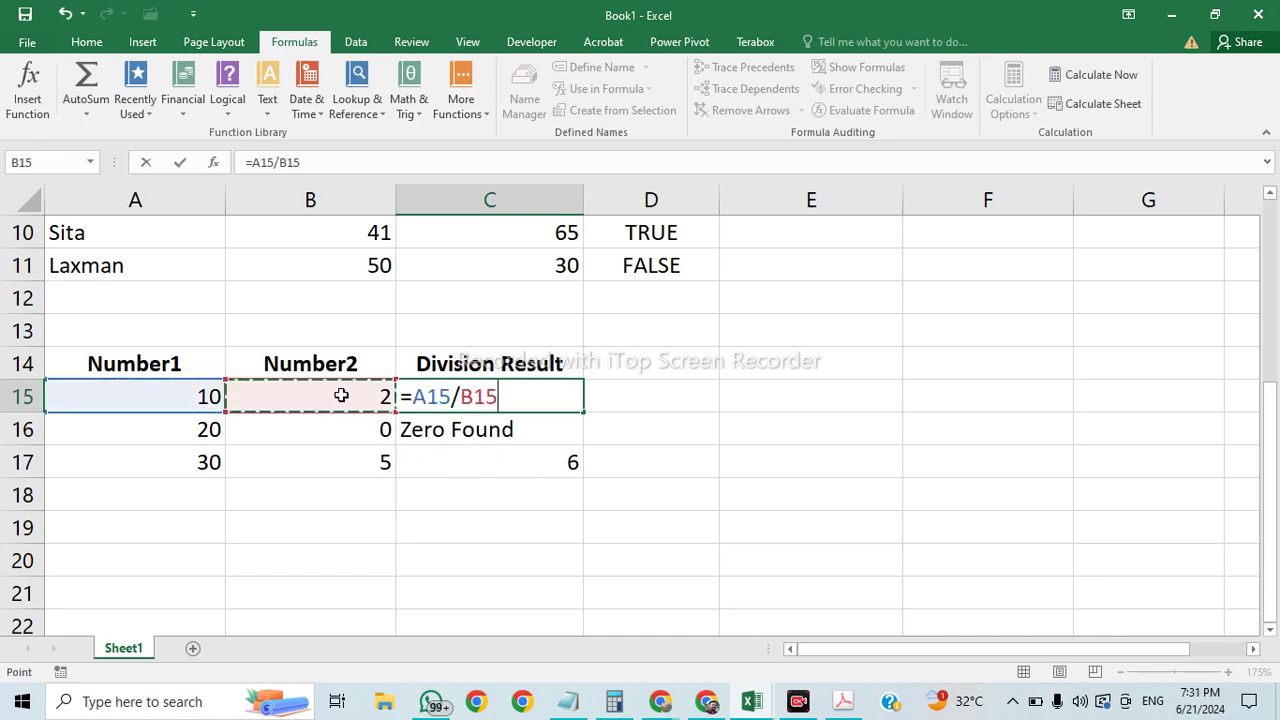
pyautogui.press('Return')
# Step: Fill the plain division formula from C15 down through C17
pyautogui.click(535, 392)
pyautogui.moveTo(583, 412); pyautogui.dragTo(584, 475)
pyautogui.click(700, 483)
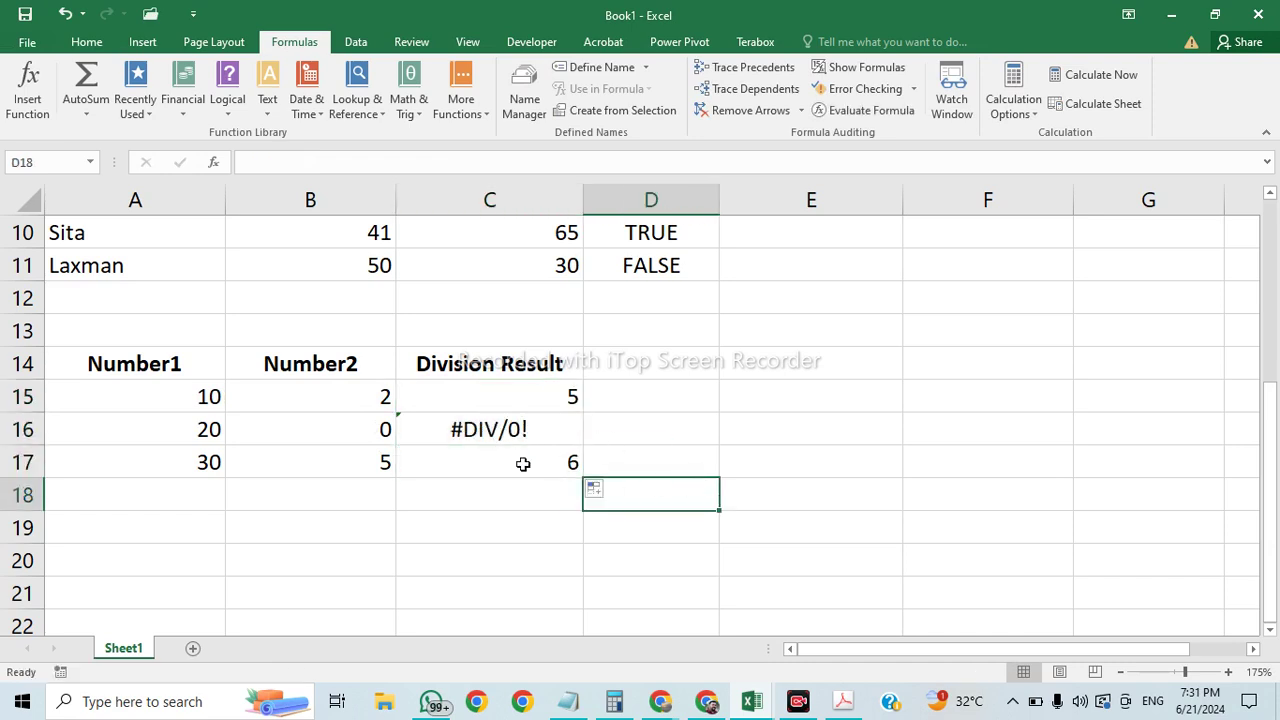
# Step: Replace the formula in C16 with the start of an IFERROR formula that takes A16/B16 as its value argument
pyautogui.click(538, 428)
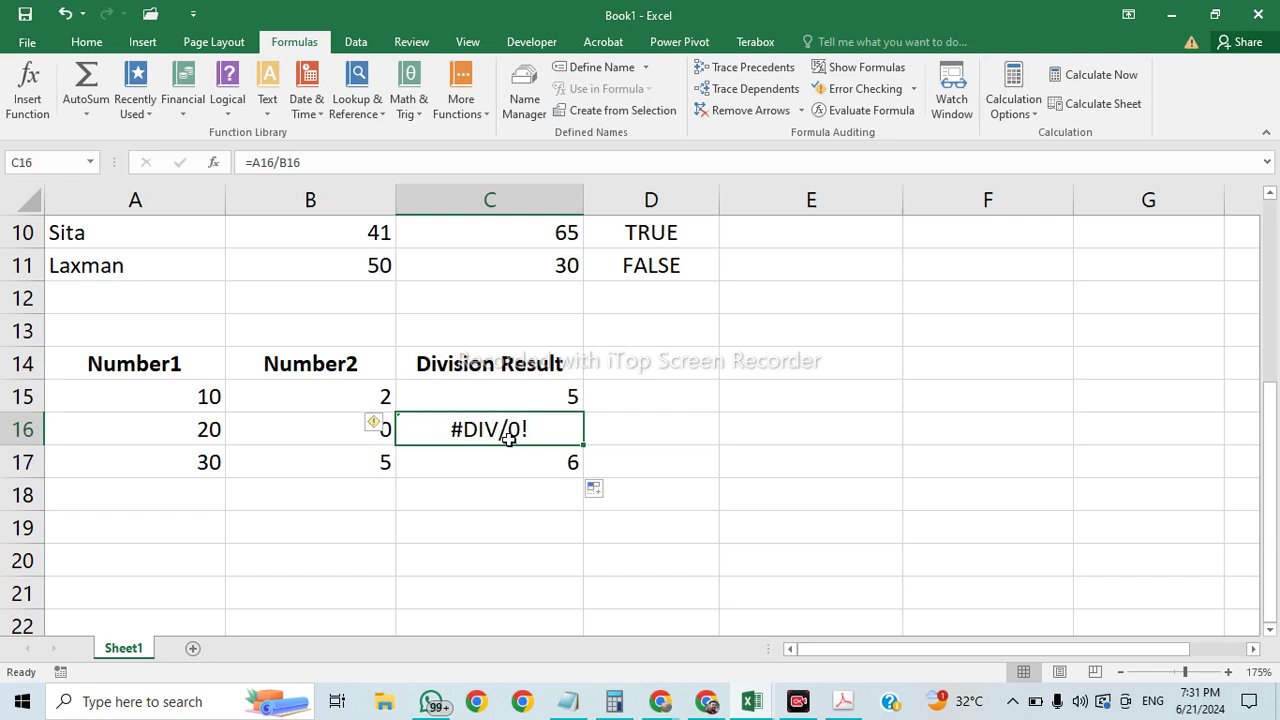
pyautogui.click(346, 160)
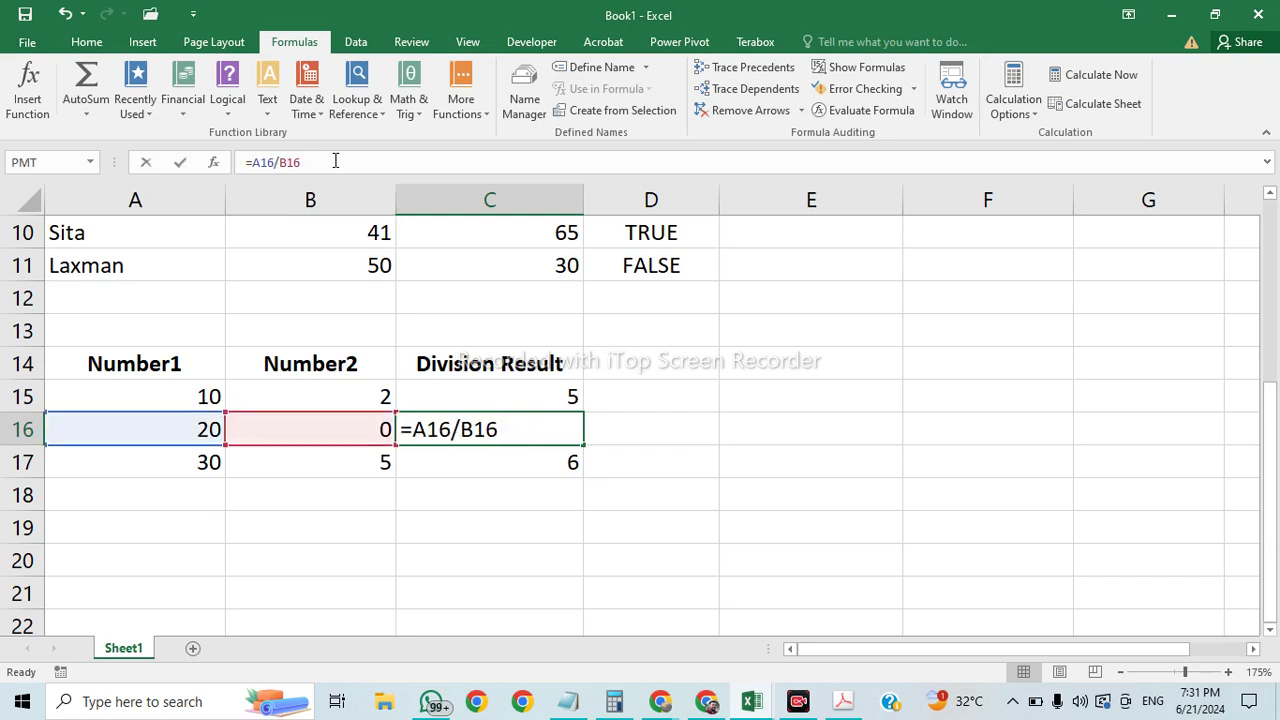
pyautogui.moveTo(334, 160); pyautogui.dragTo(240, 166)
pyautogui.write('=')
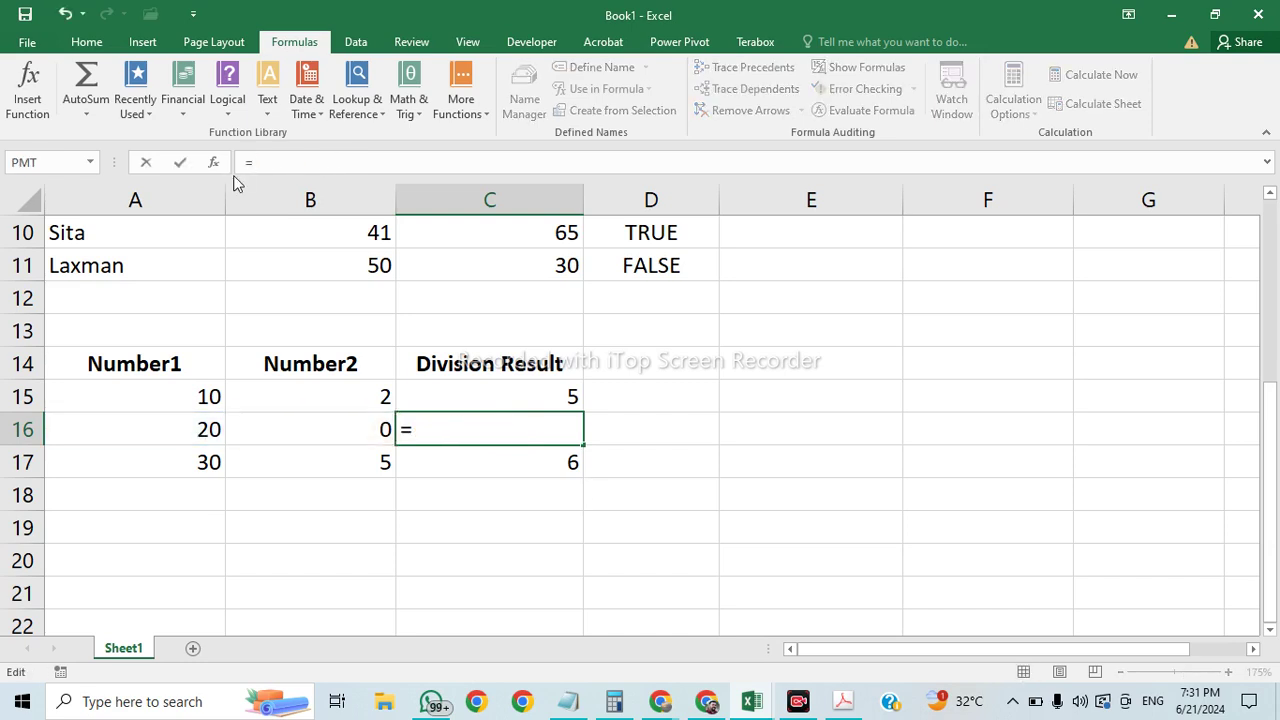
pyautogui.write('IFERRO')
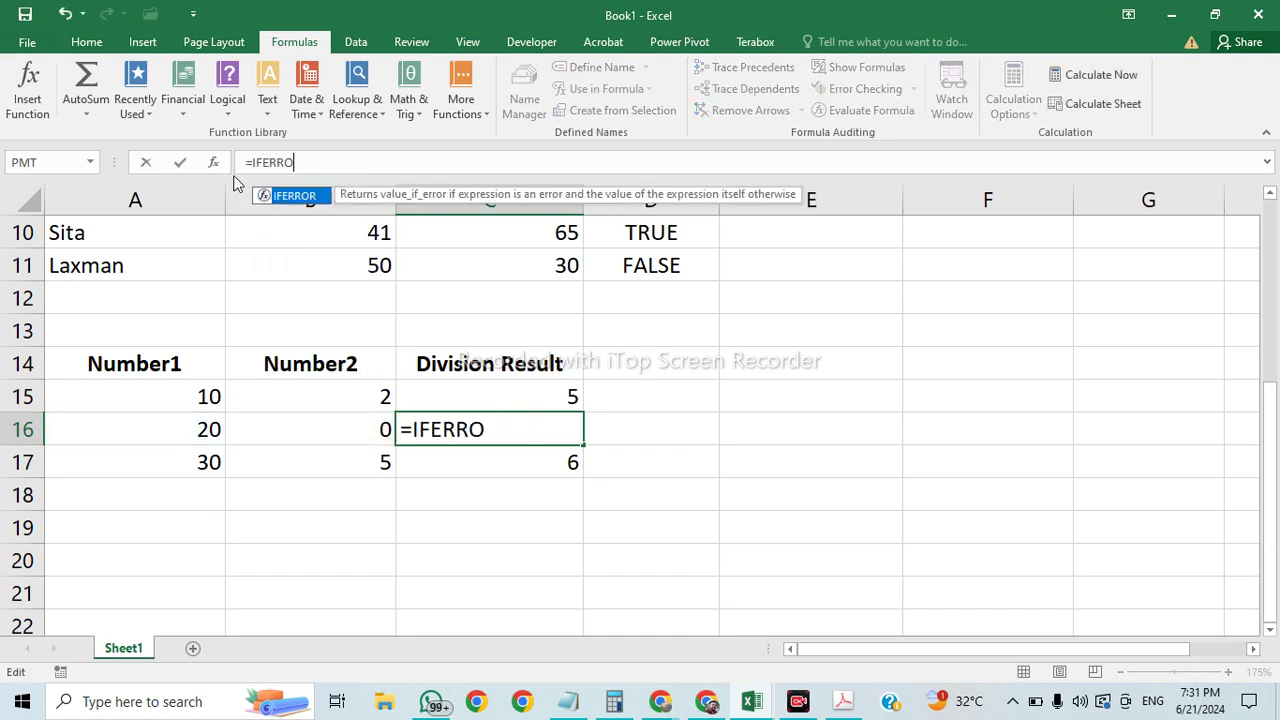
pyautogui.write('R(')
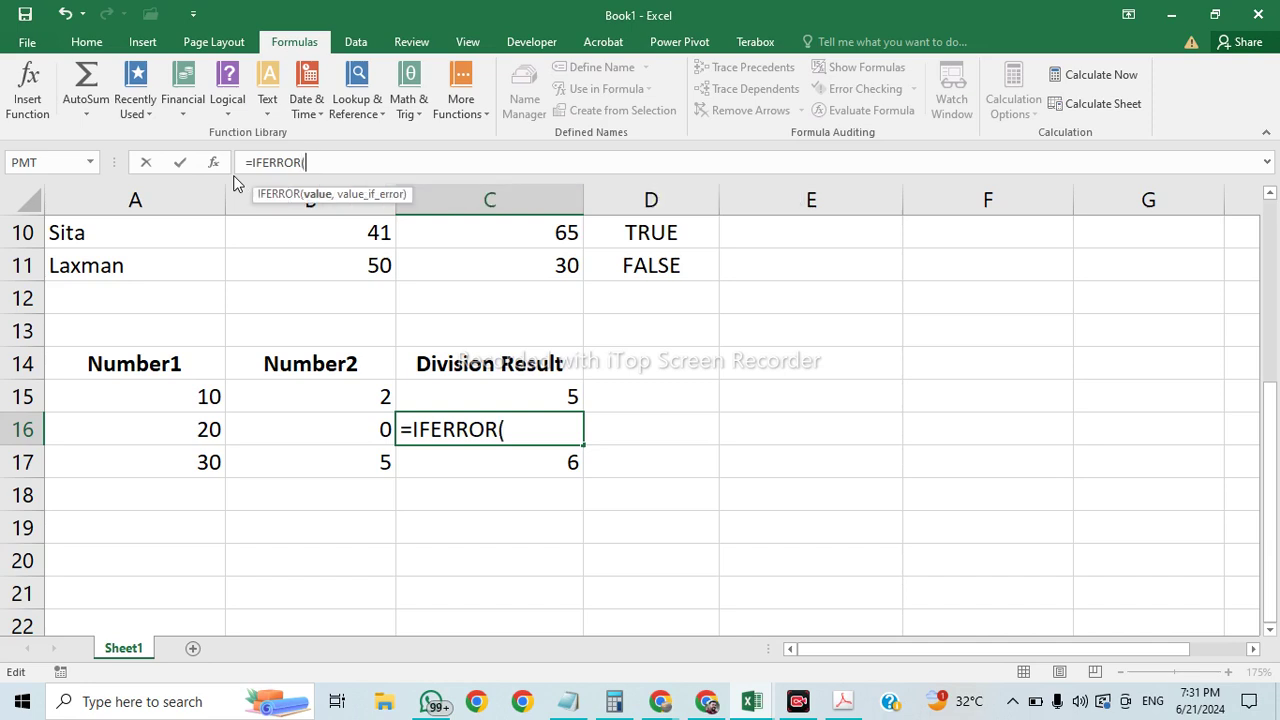
pyautogui.click(197, 418)
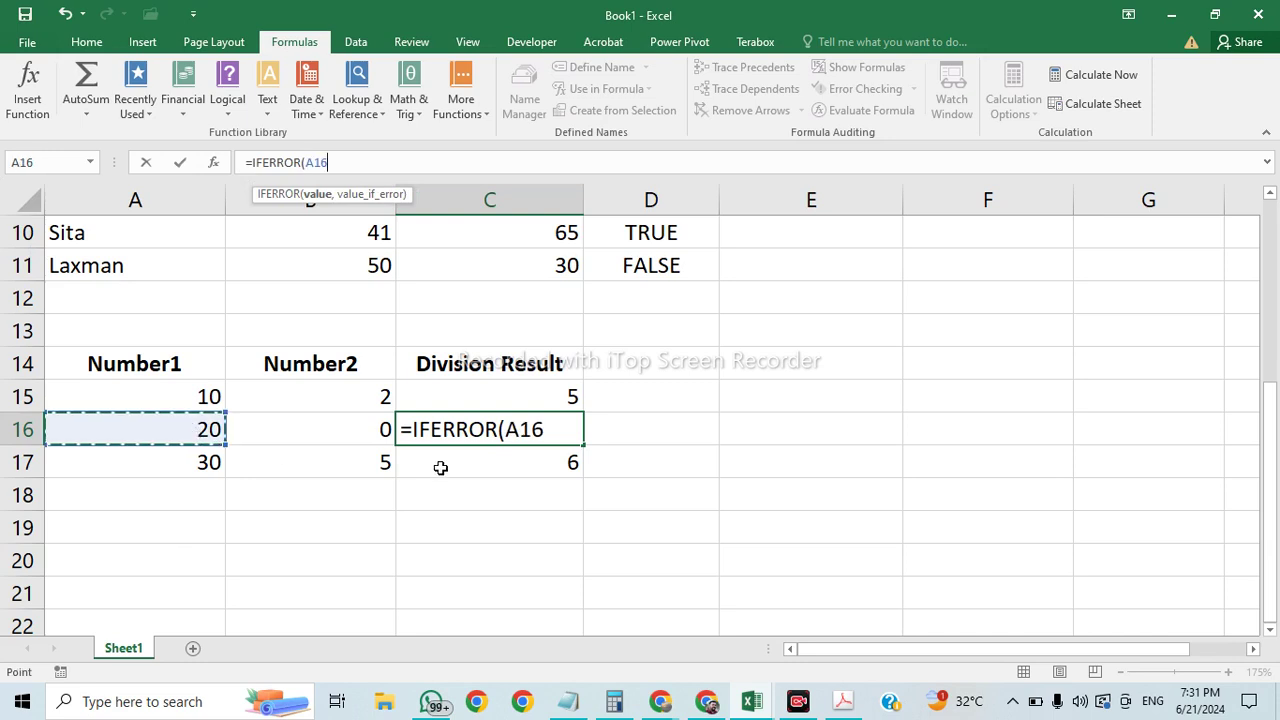
pyautogui.write('/')
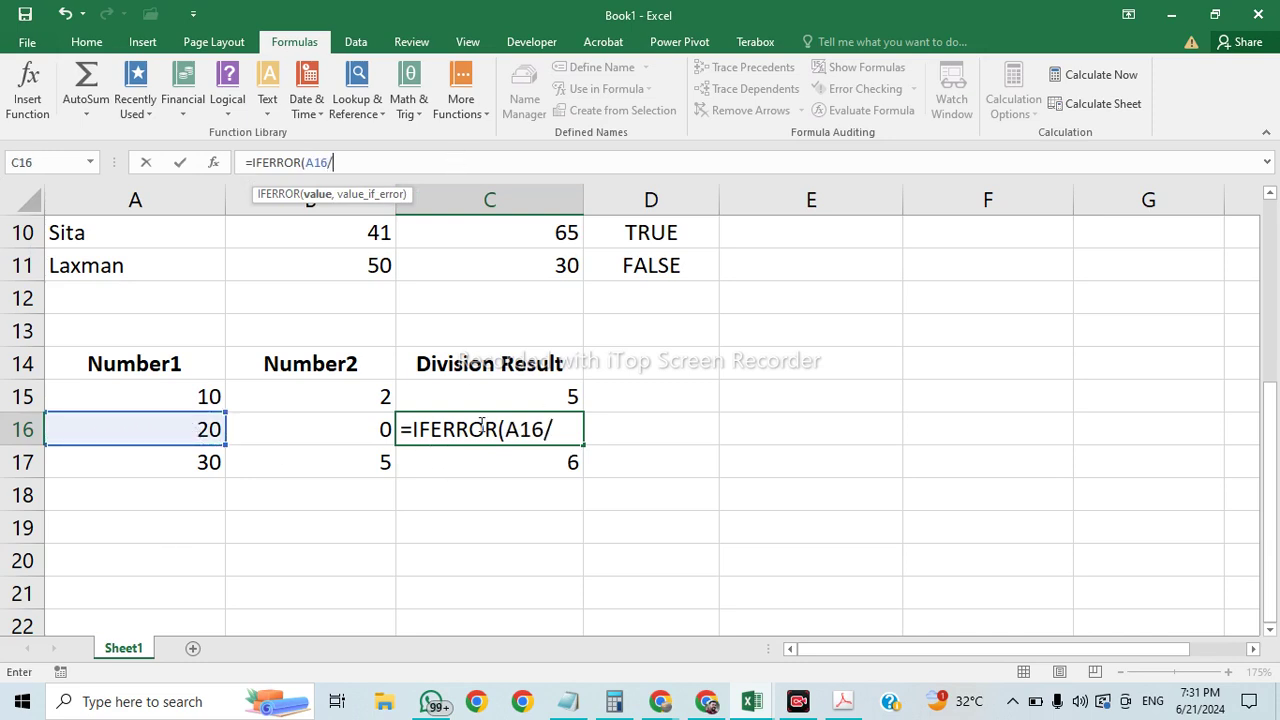
pyautogui.click(354, 424)
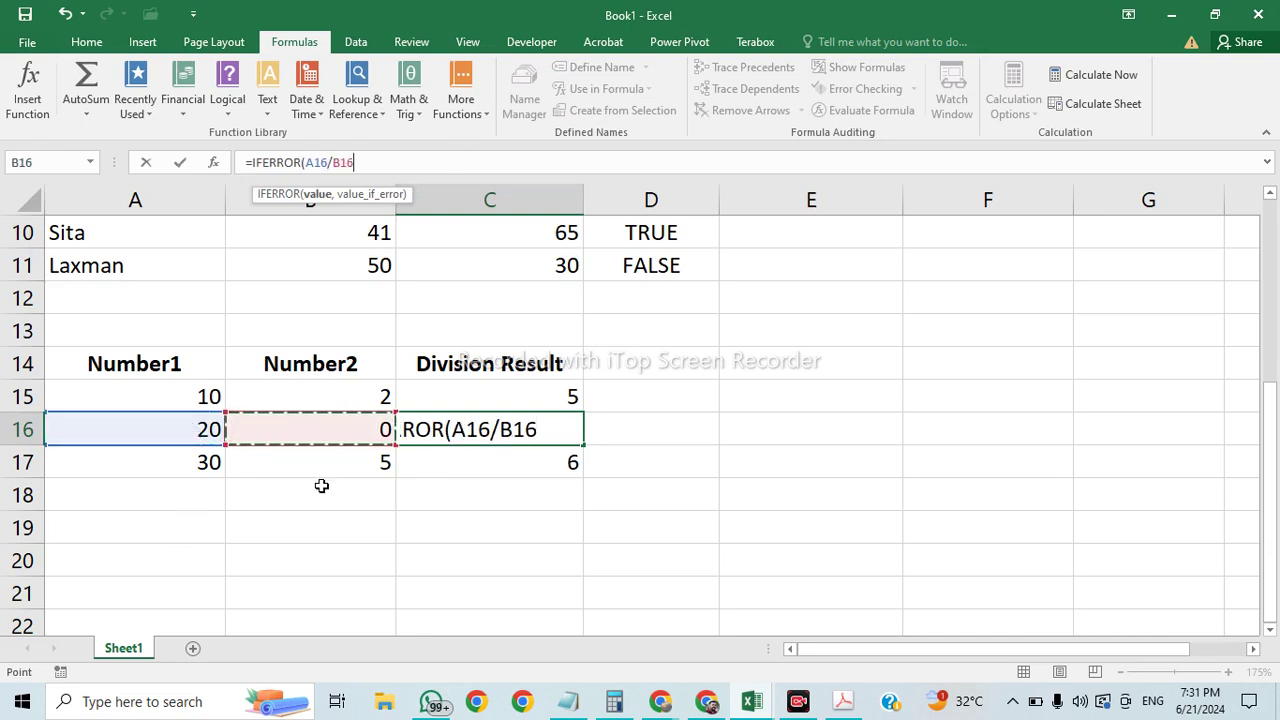
pyautogui.write(', ')
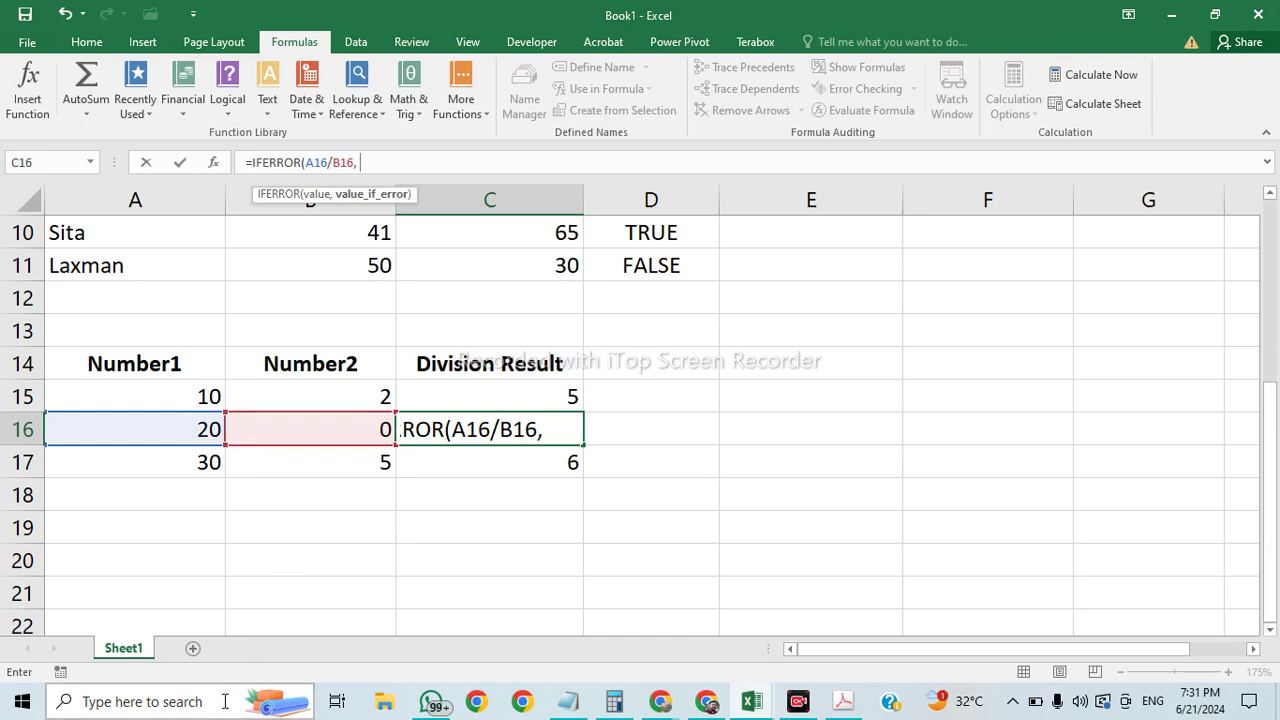
# Step: Complete the C16 formula with "Not Defined" as the value returned on error
pyautogui.write('"nOT')
pyautogui.press('BackSpace')
pyautogui.press('BackSpace')
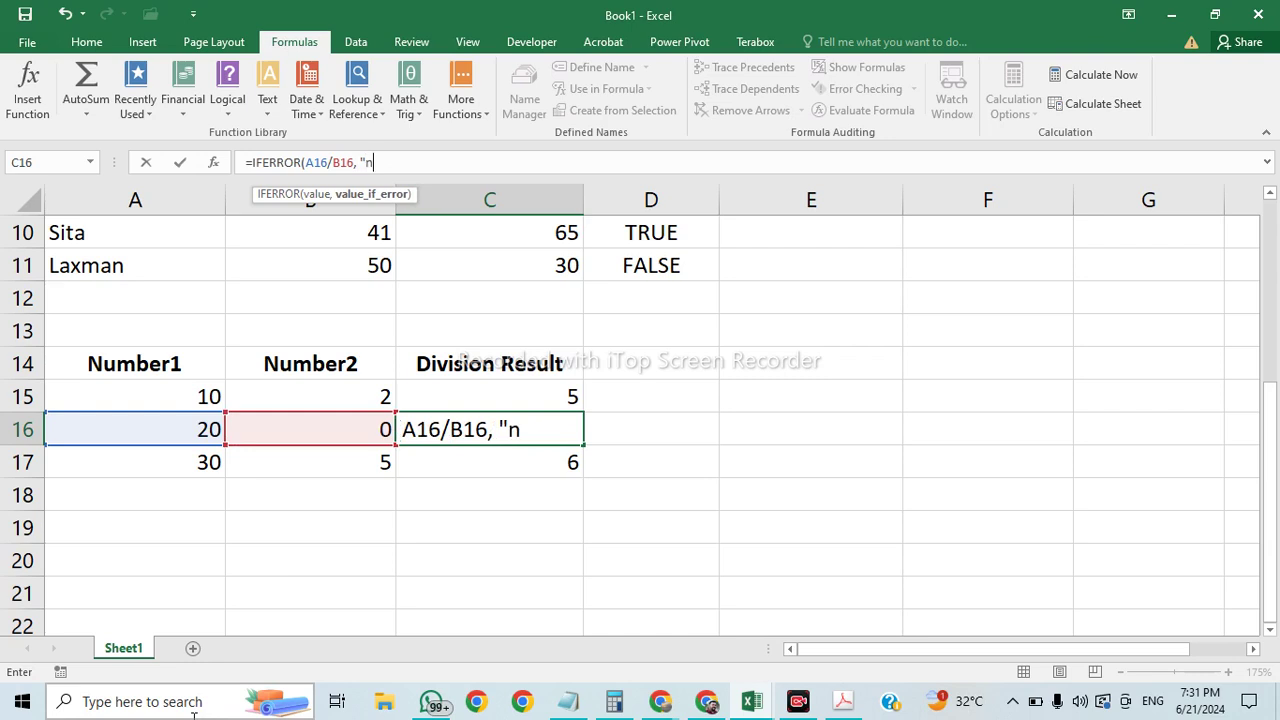
pyautogui.press('BackSpace')
pyautogui.write('Not Defing')
pyautogui.press('BackSpace')
pyautogui.write('e')
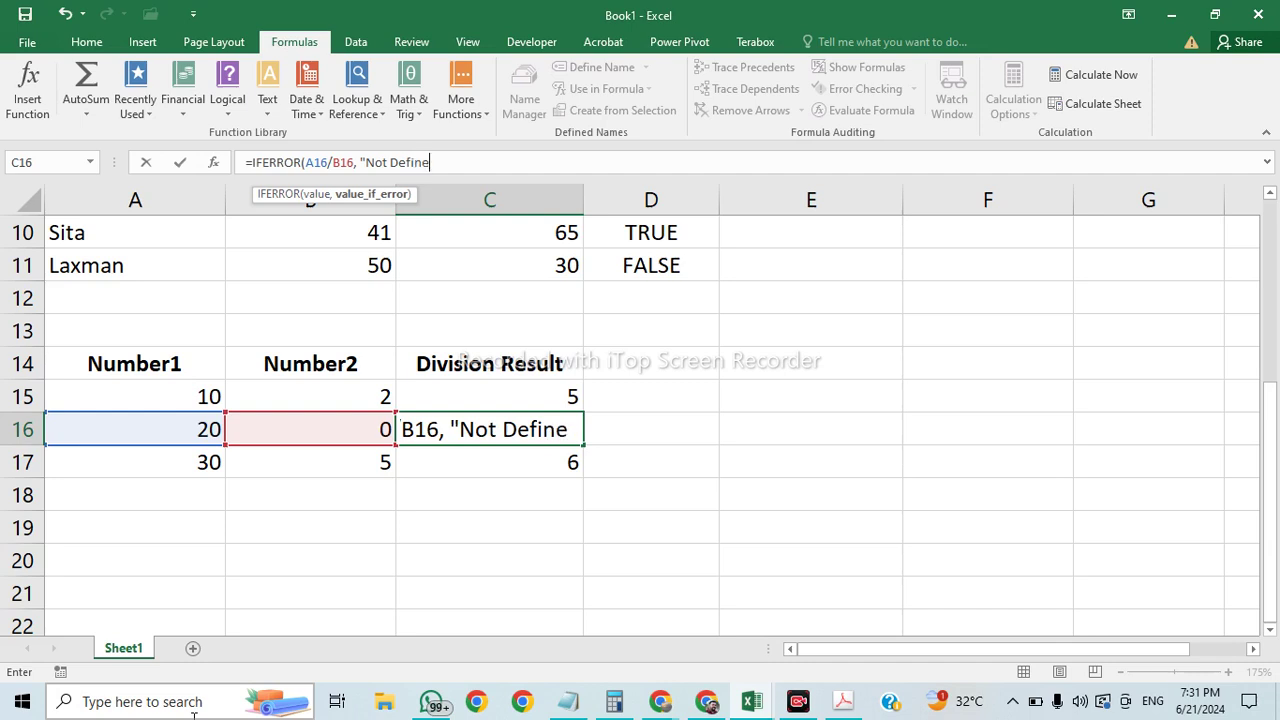
pyautogui.write('d"')
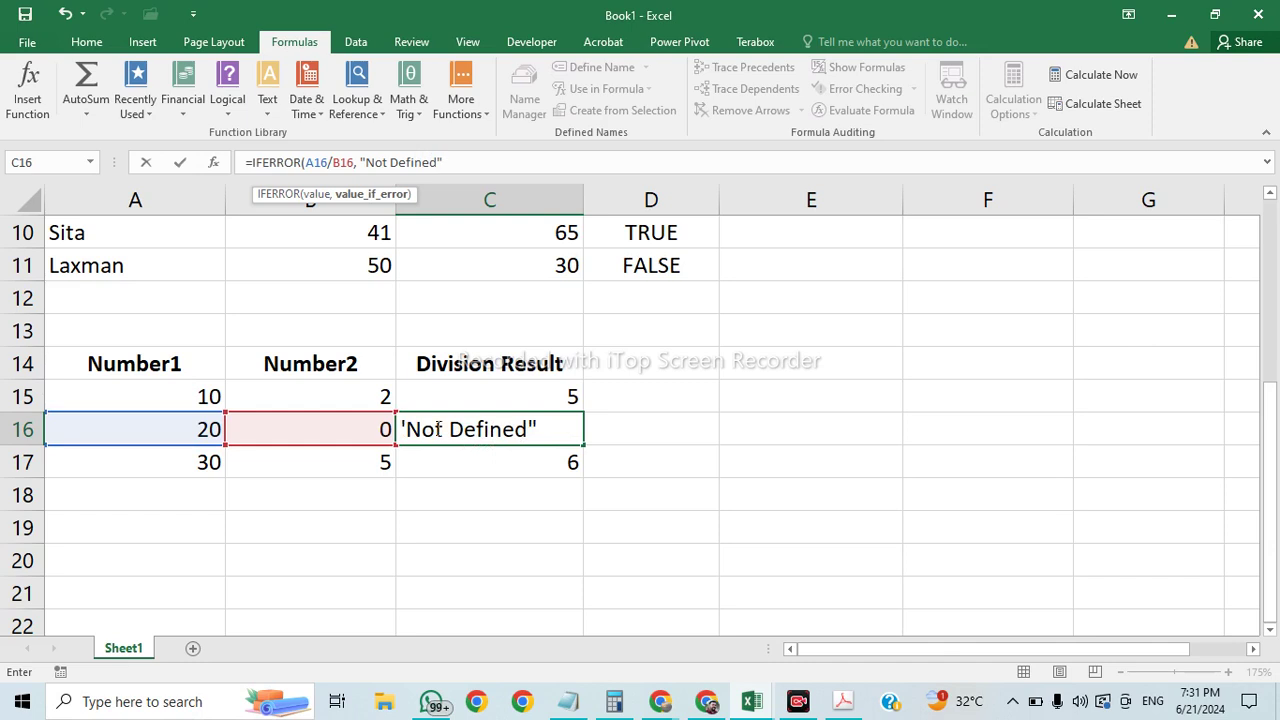
pyautogui.click(562, 422)
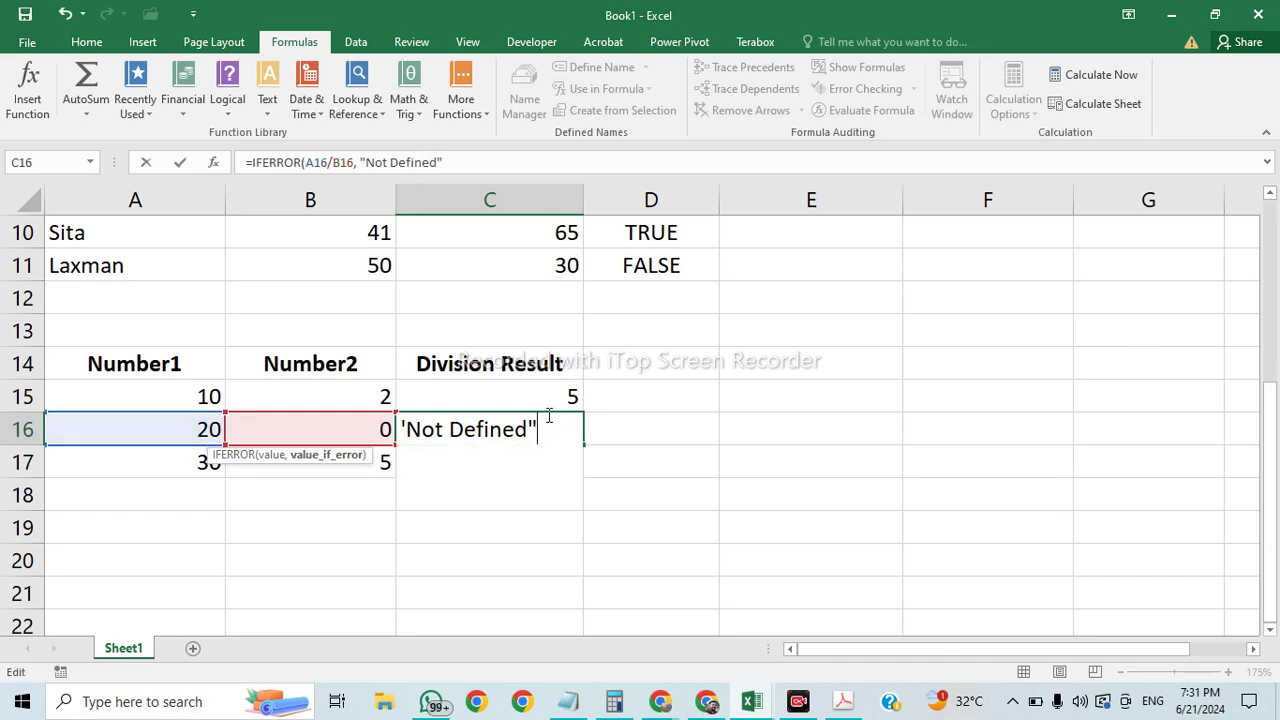
pyautogui.write(')')
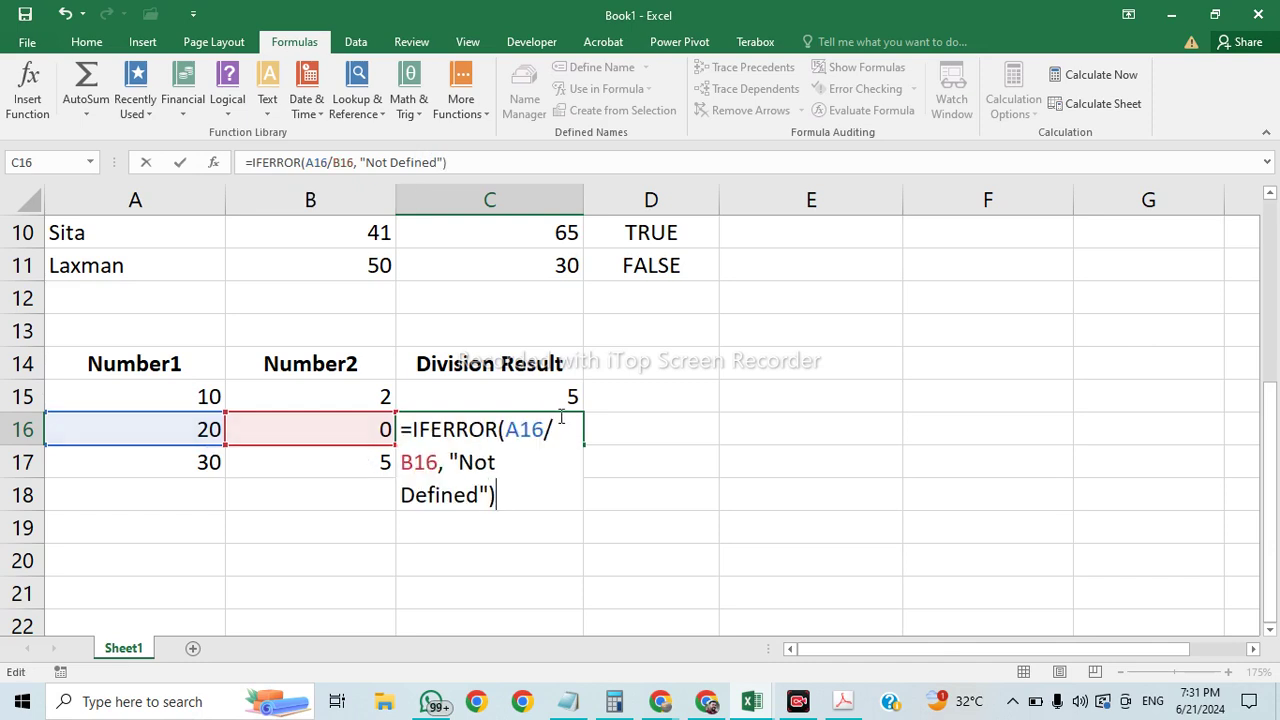
pyautogui.write('\\')
pyautogui.press('Return')
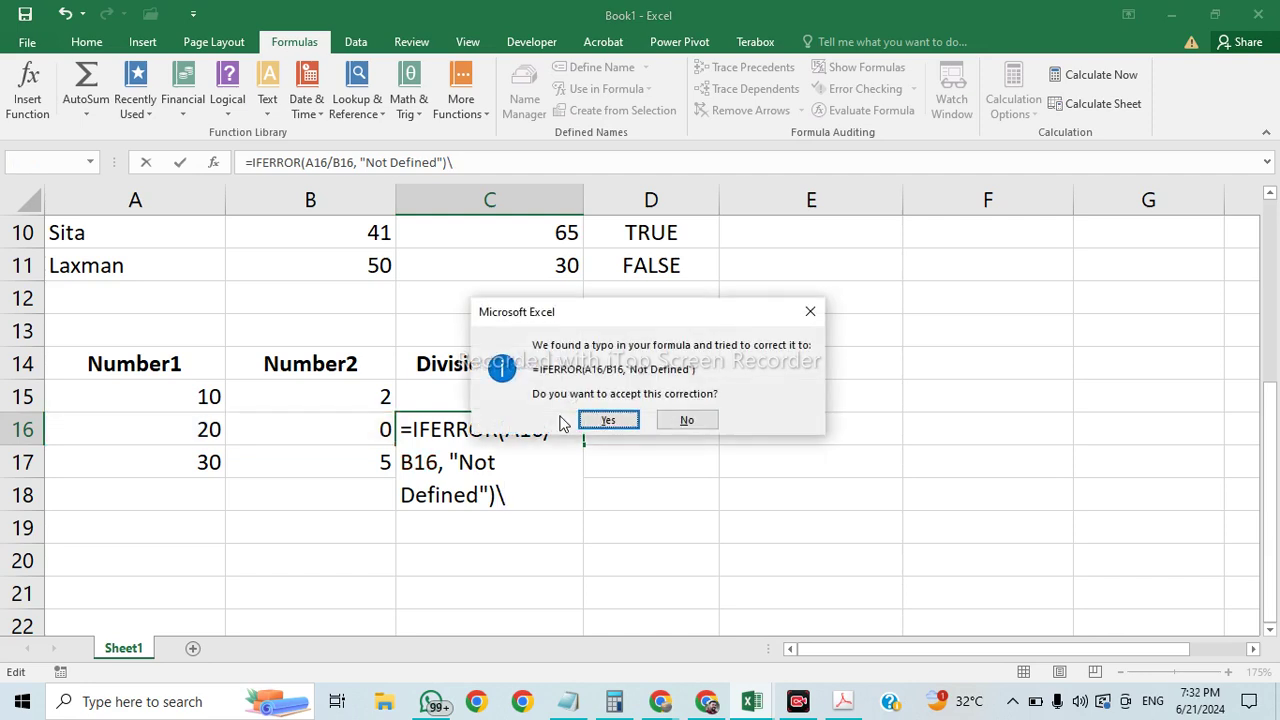
pyautogui.click(690, 424)
pyautogui.click(620, 449)
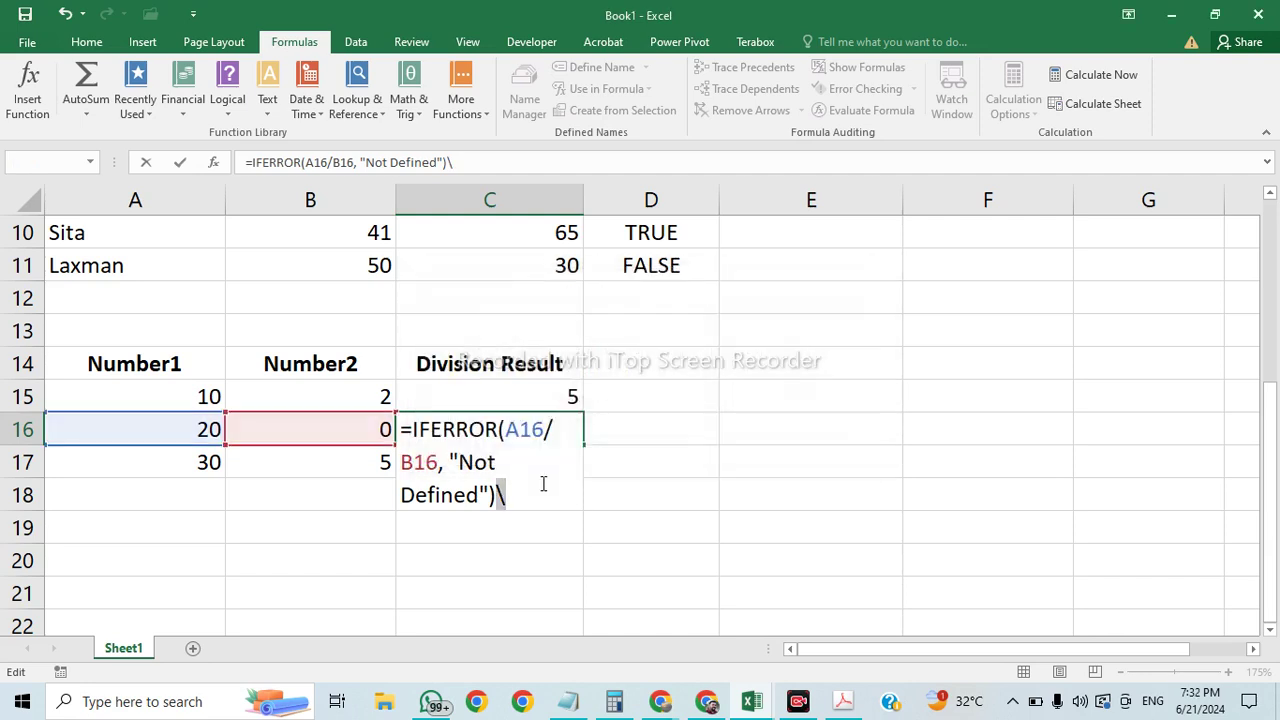
pyautogui.press('BackSpace')
pyautogui.press('Return')
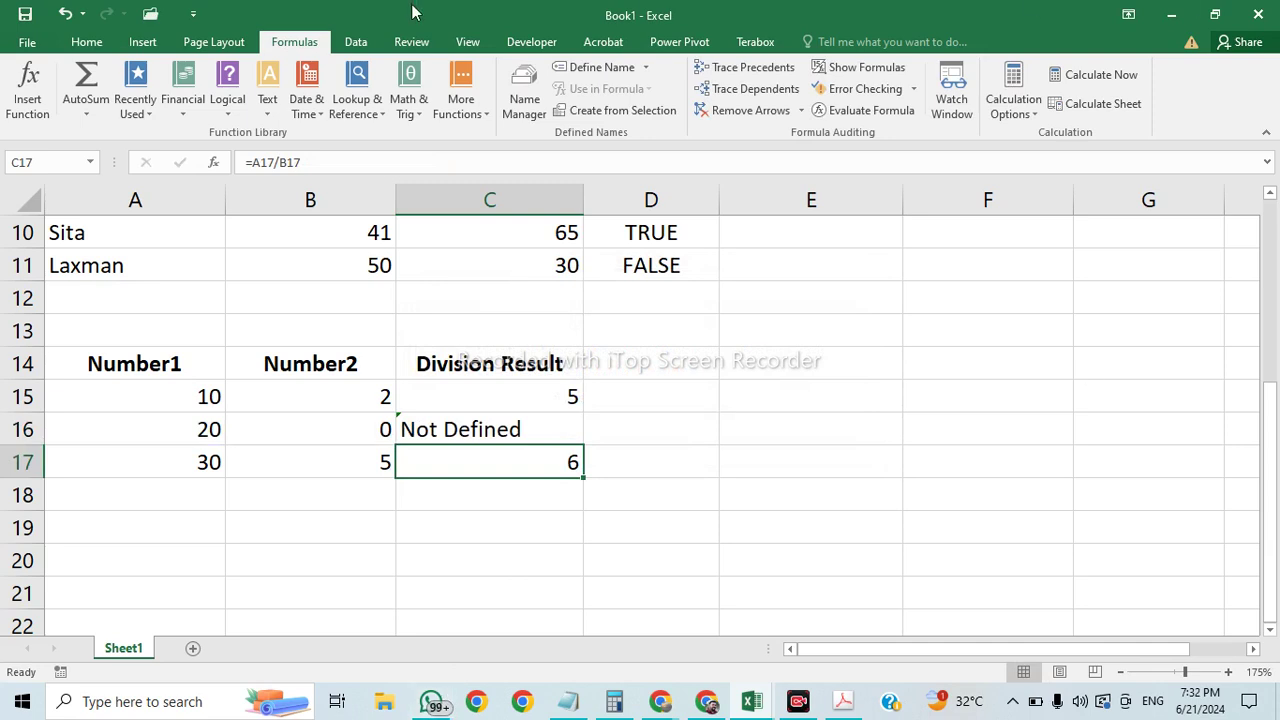
# Step: Set the Number2 value in B16 to 3
pyautogui.click(326, 431)
pyautogui.write('3')
pyautogui.press('Tab')
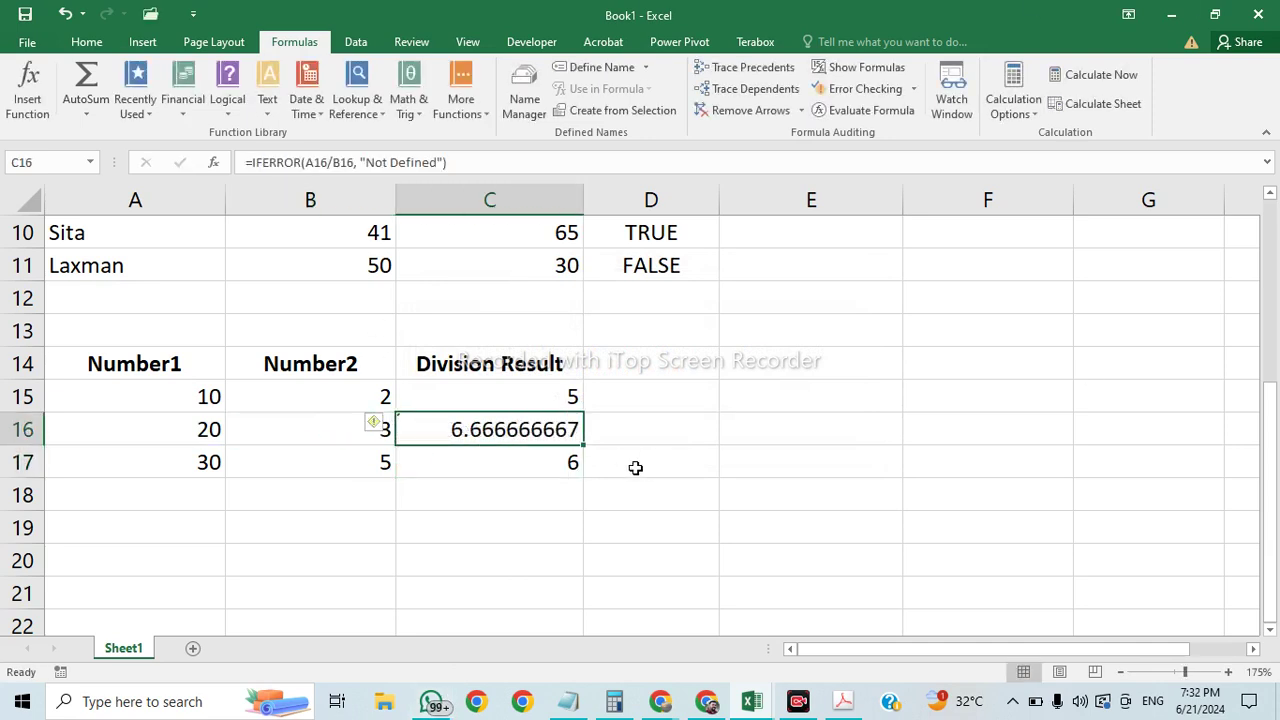
# Step: Fill the IFERROR formula from C16 down to C17
pyautogui.click(352, 396)
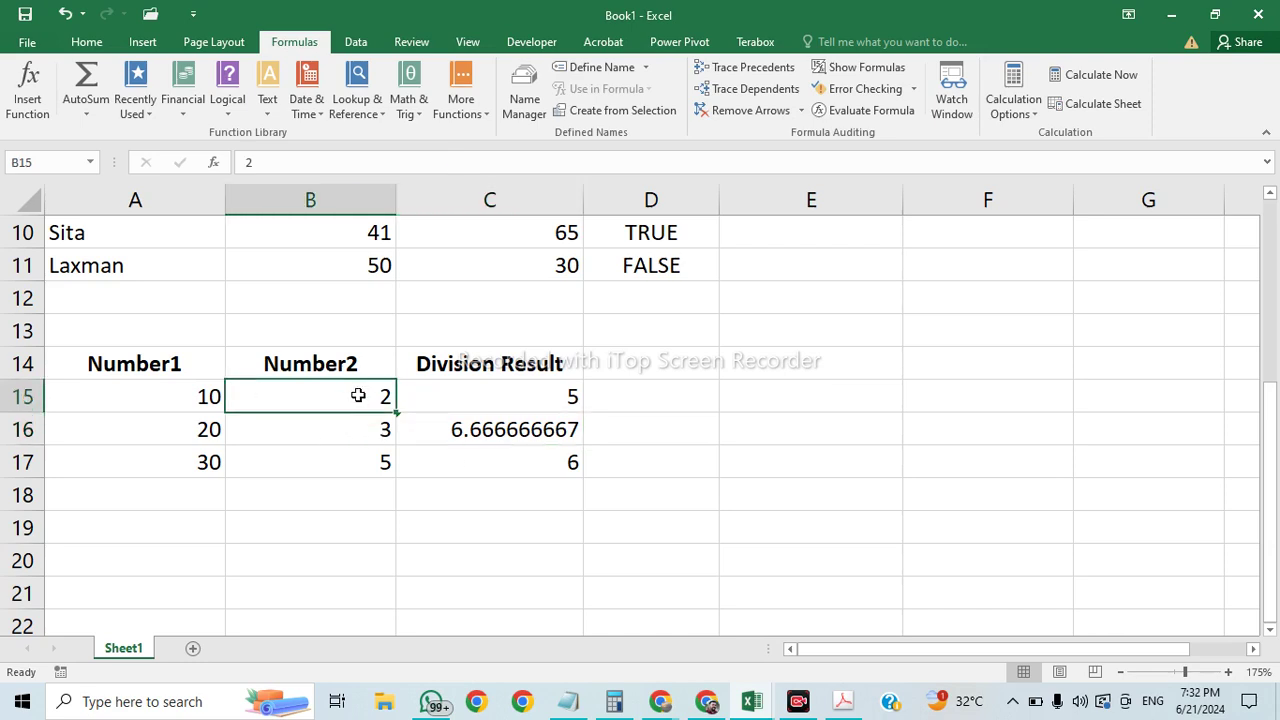
pyautogui.click(533, 432)
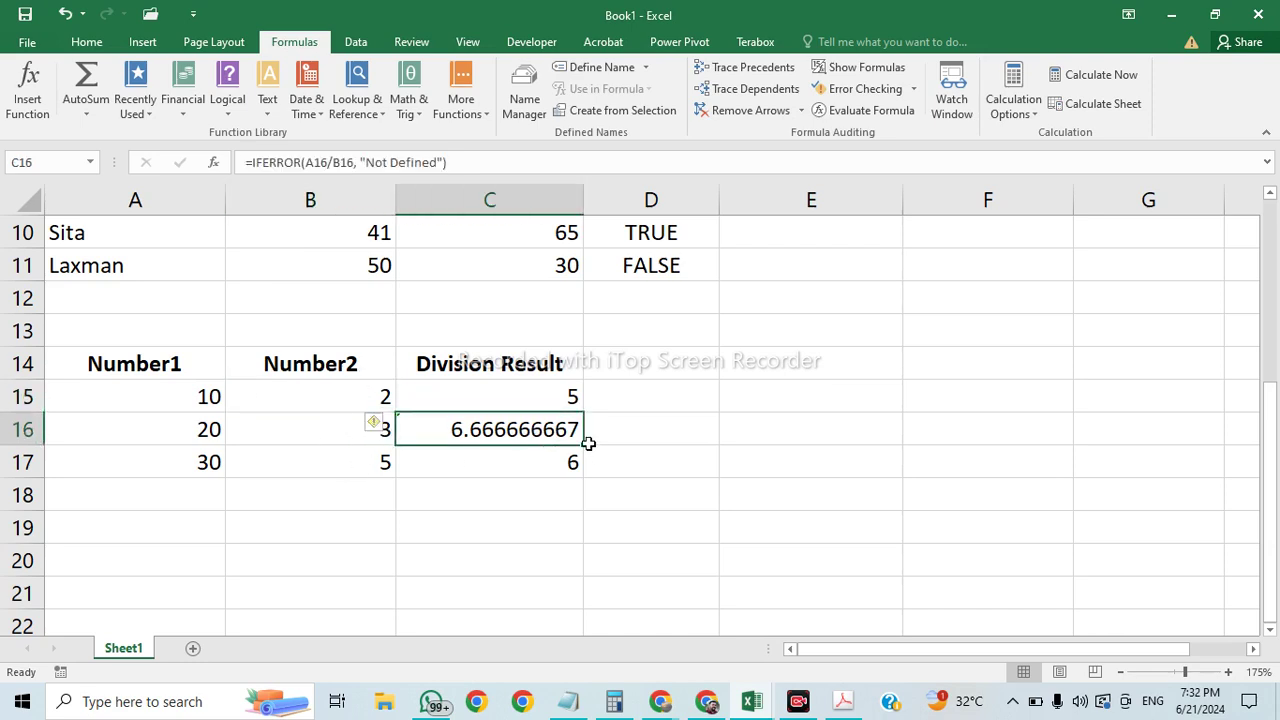
pyautogui.moveTo(585, 444); pyautogui.dragTo(588, 485)
# Step: Set the Number2 value in B17 to 0 and check the division result in C17
pyautogui.click(382, 463)
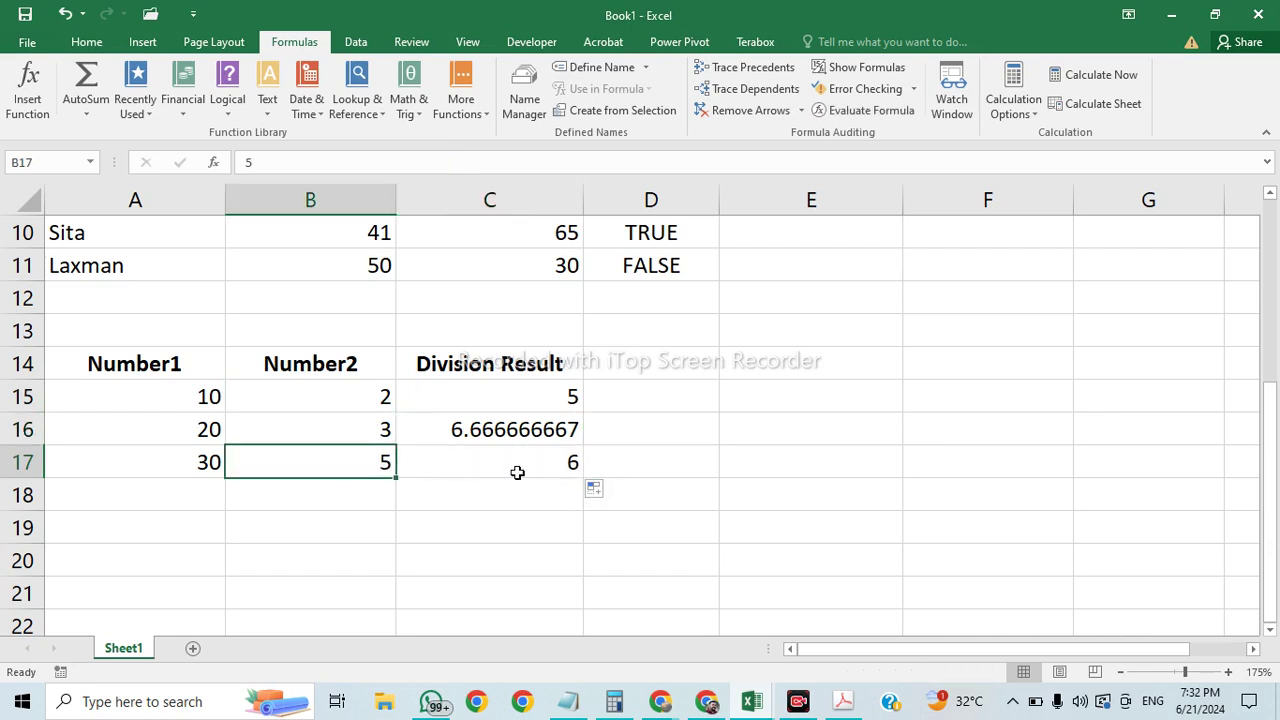
pyautogui.write('0')
pyautogui.press('Return')
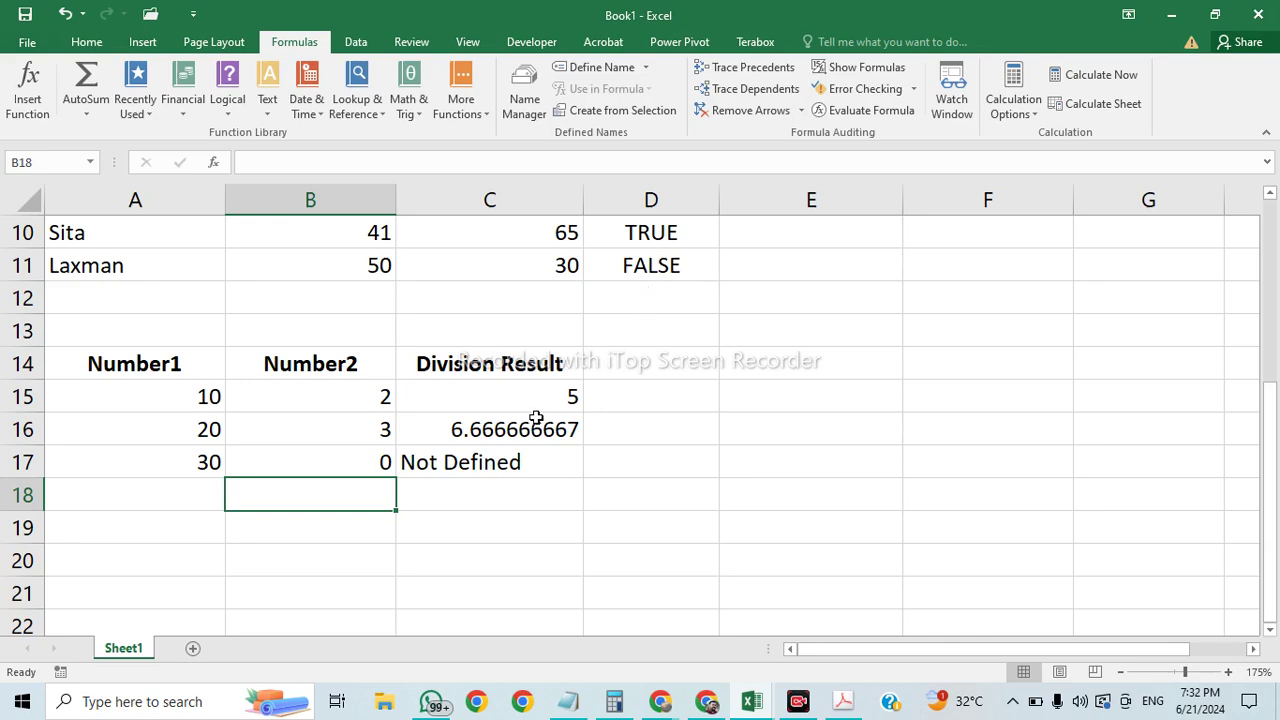
pyautogui.click(511, 461)
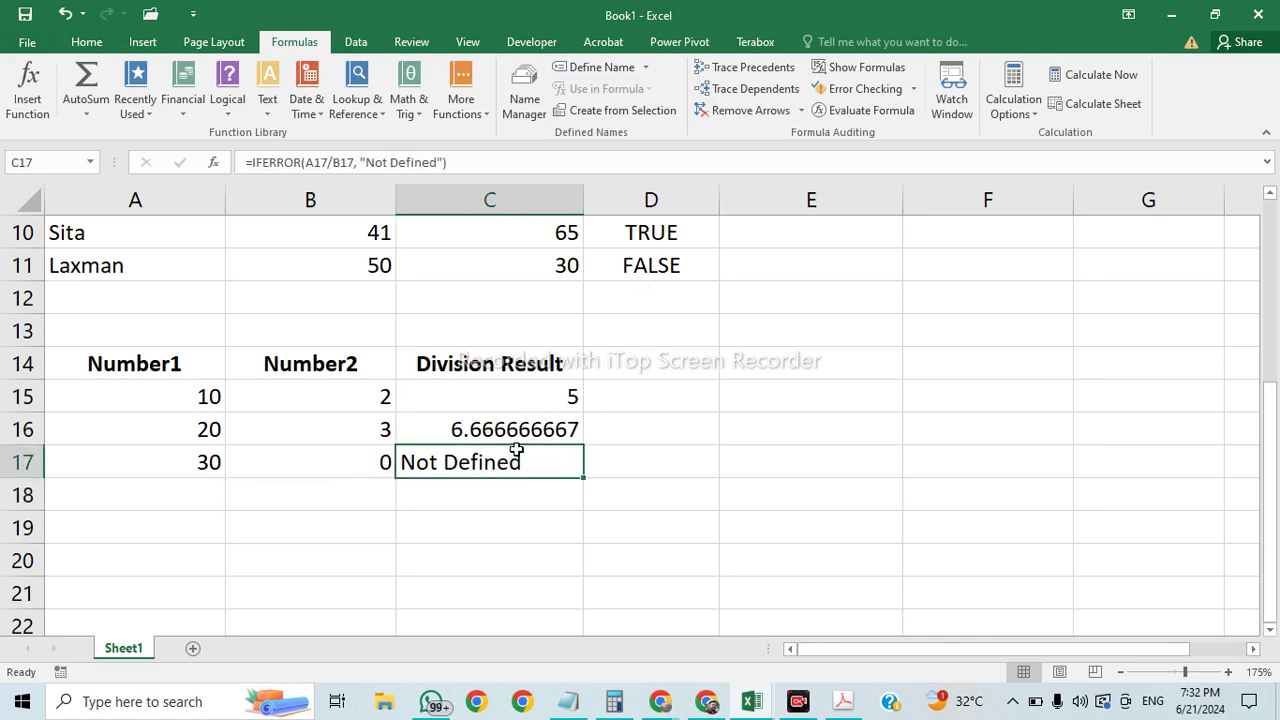
# Step: Open the list of logical functions
pyautogui.scroll(2, 516, 449)
pyautogui.scroll(-1, 516, 449)
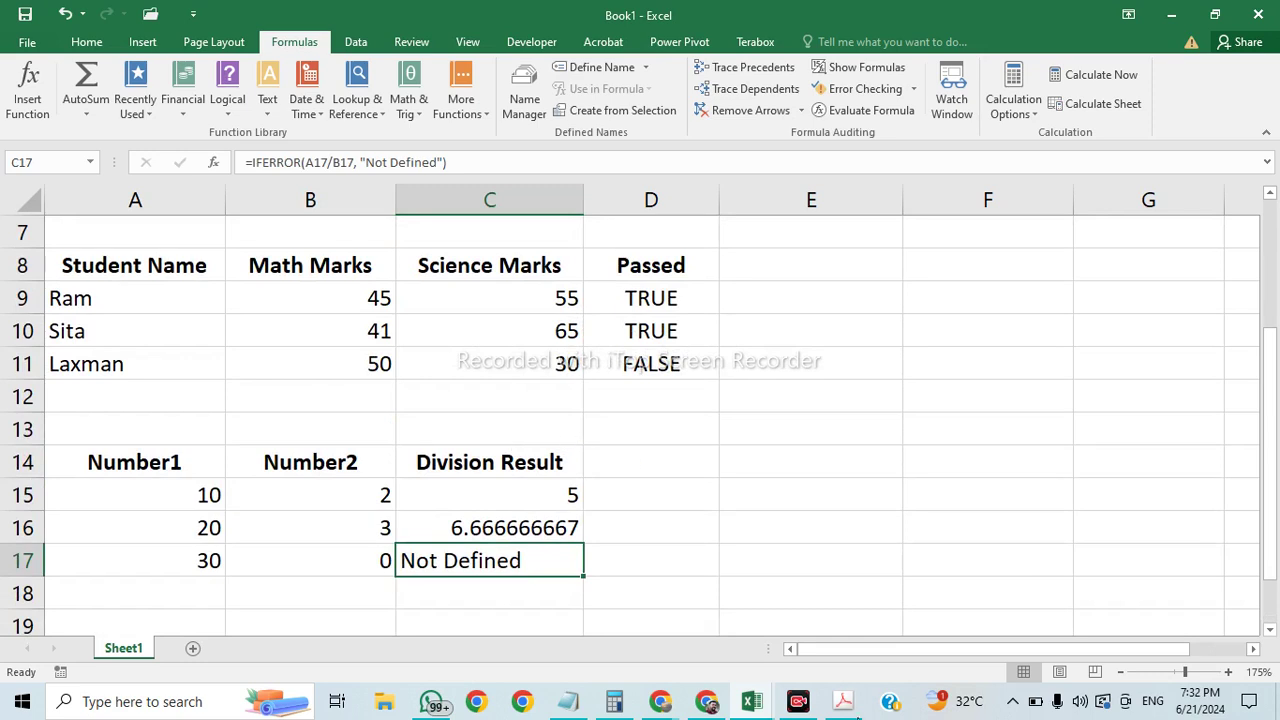
pyautogui.click(225, 110)
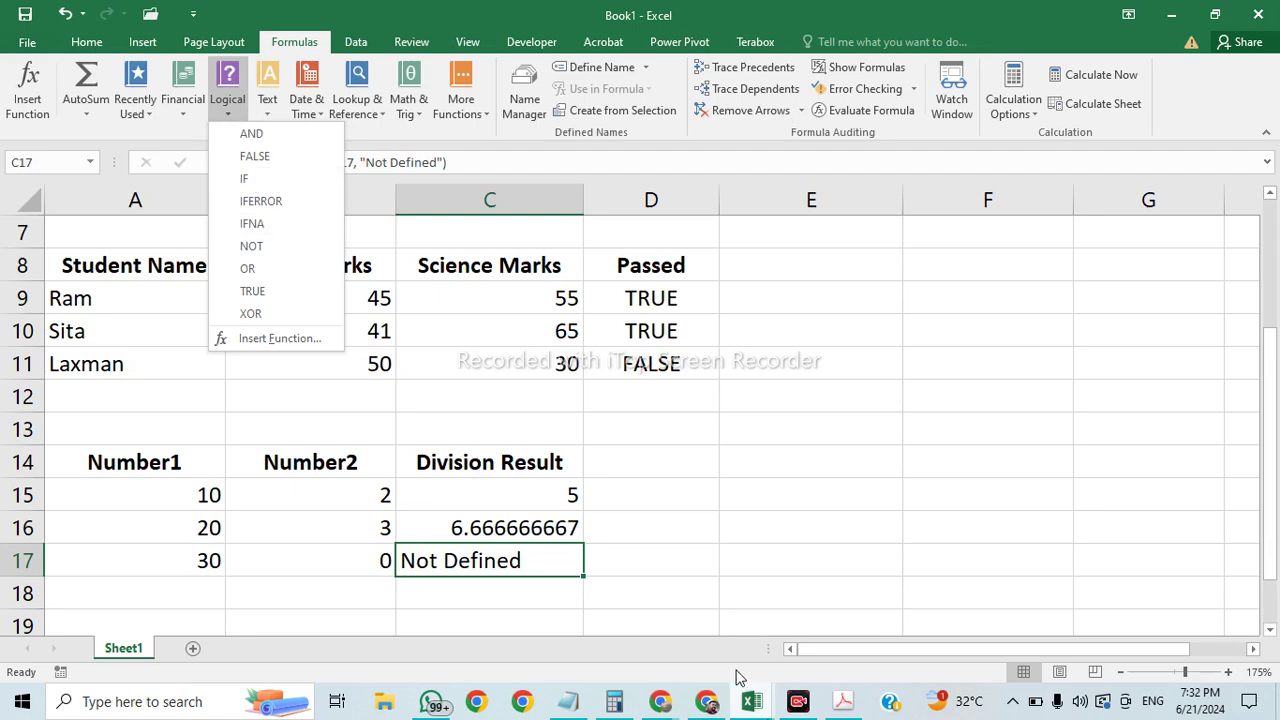
# Step: Switch to the ChatGPT conversation in Chrome and review its IFERROR and AND formula explanations
pyautogui.click(432, 701)
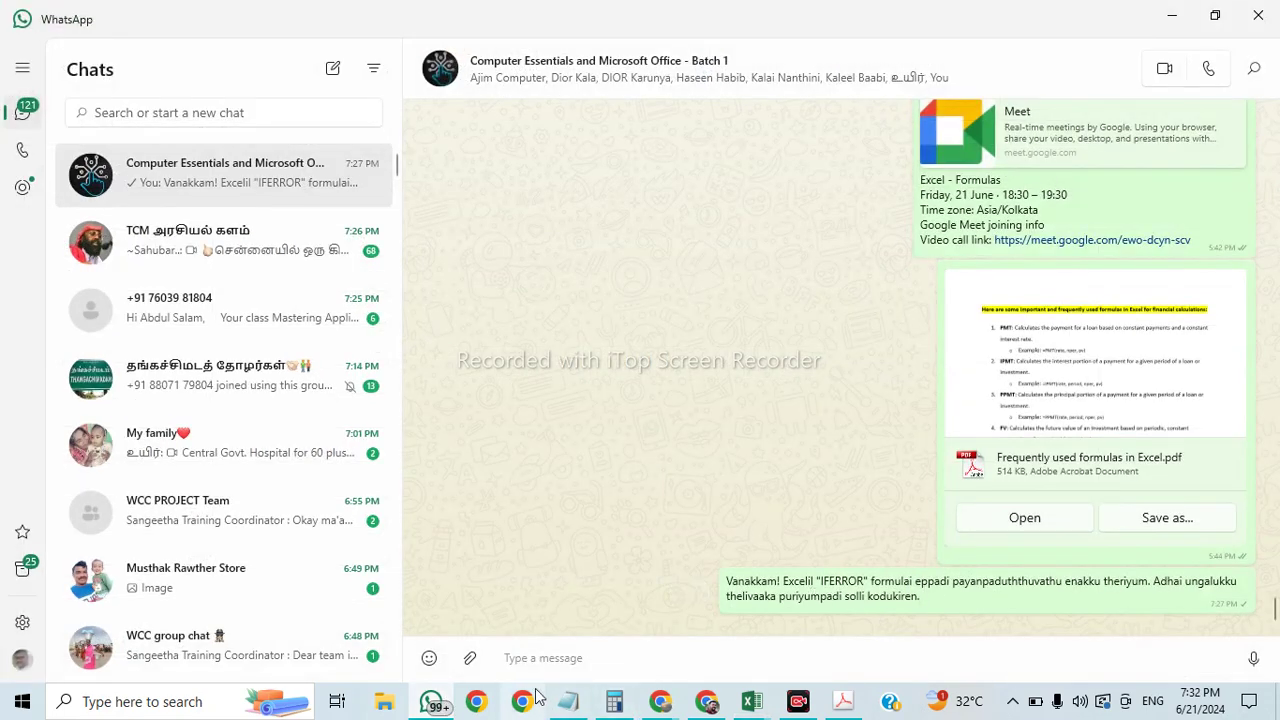
pyautogui.click(660, 703)
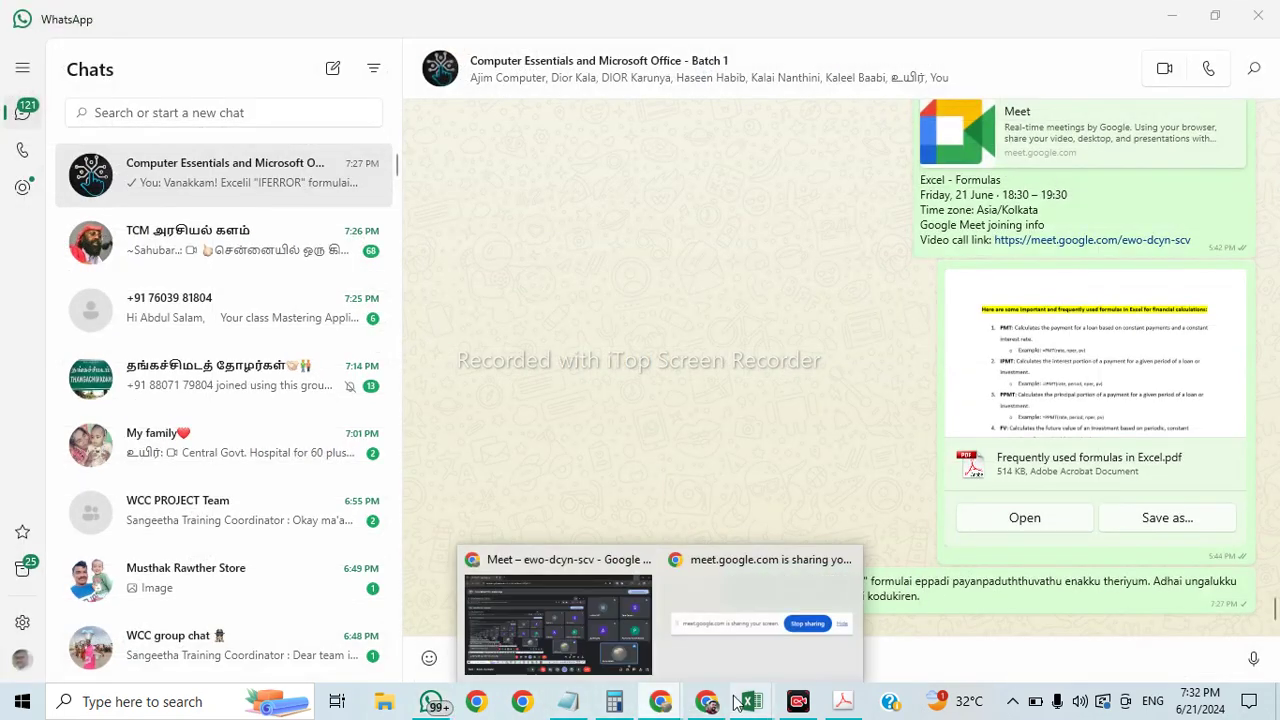
pyautogui.click(707, 701)
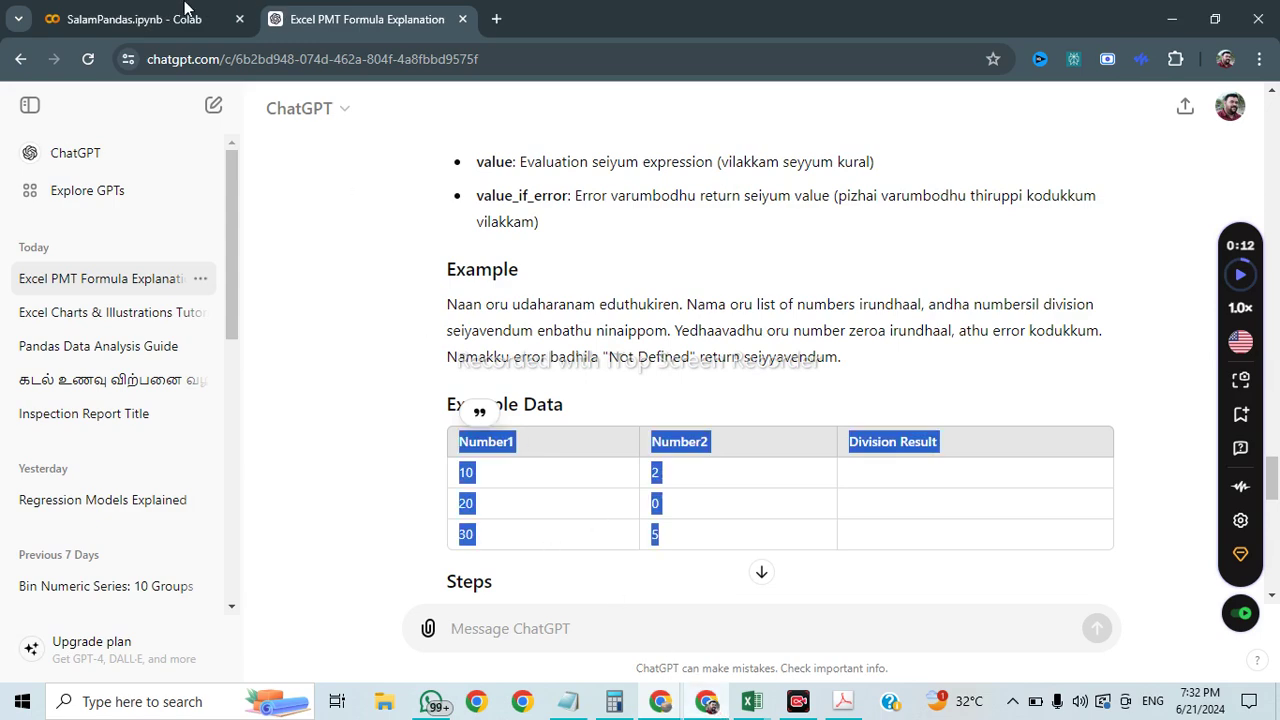
pyautogui.click(247, 8)
pyautogui.click(340, 19)
pyautogui.scroll(-2, 800, 469)
pyautogui.scroll(-9, 806, 469)
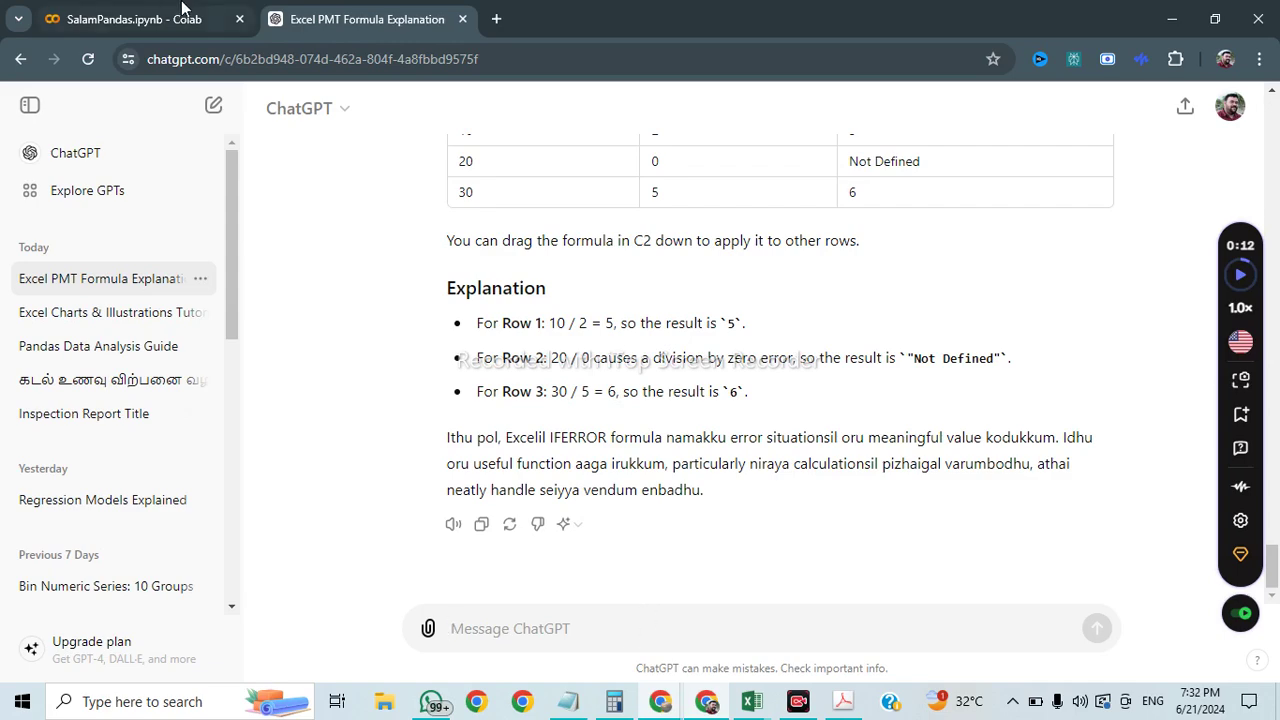
pyautogui.scroll(11, 729, 285)
pyautogui.scroll(10, 731, 310)
pyautogui.scroll(3, 731, 310)
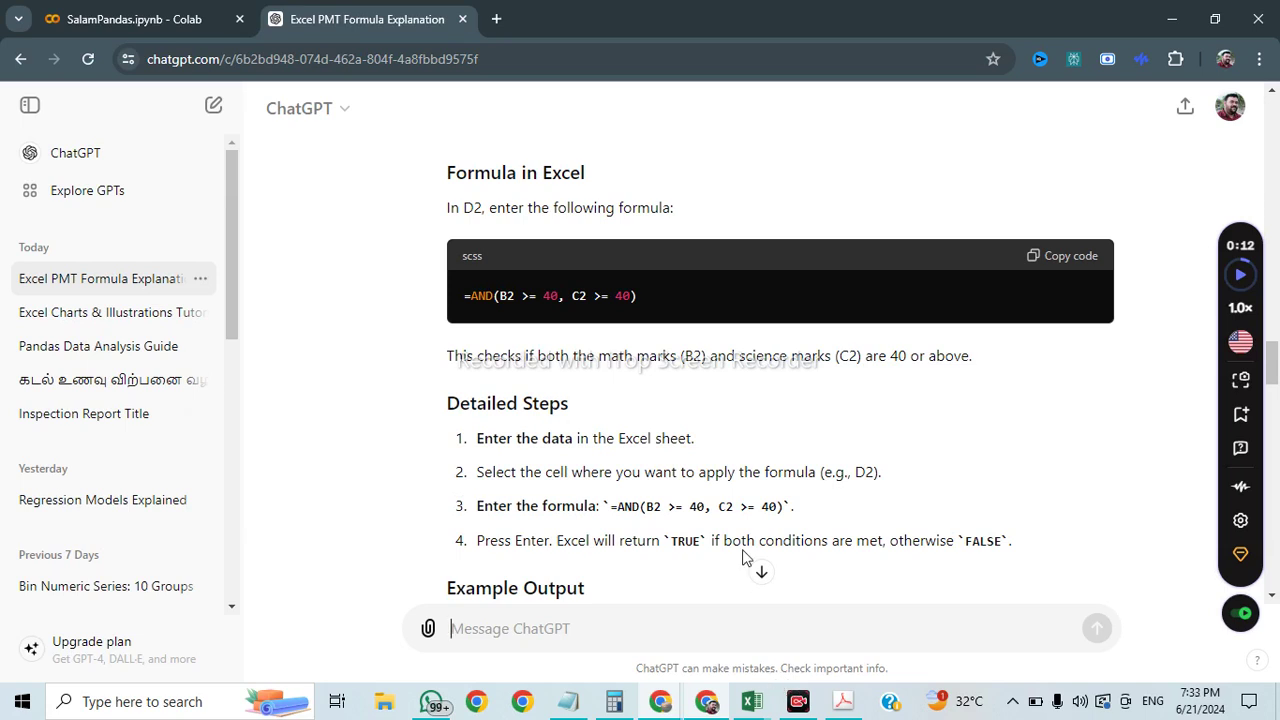
pyautogui.click(132, 12)
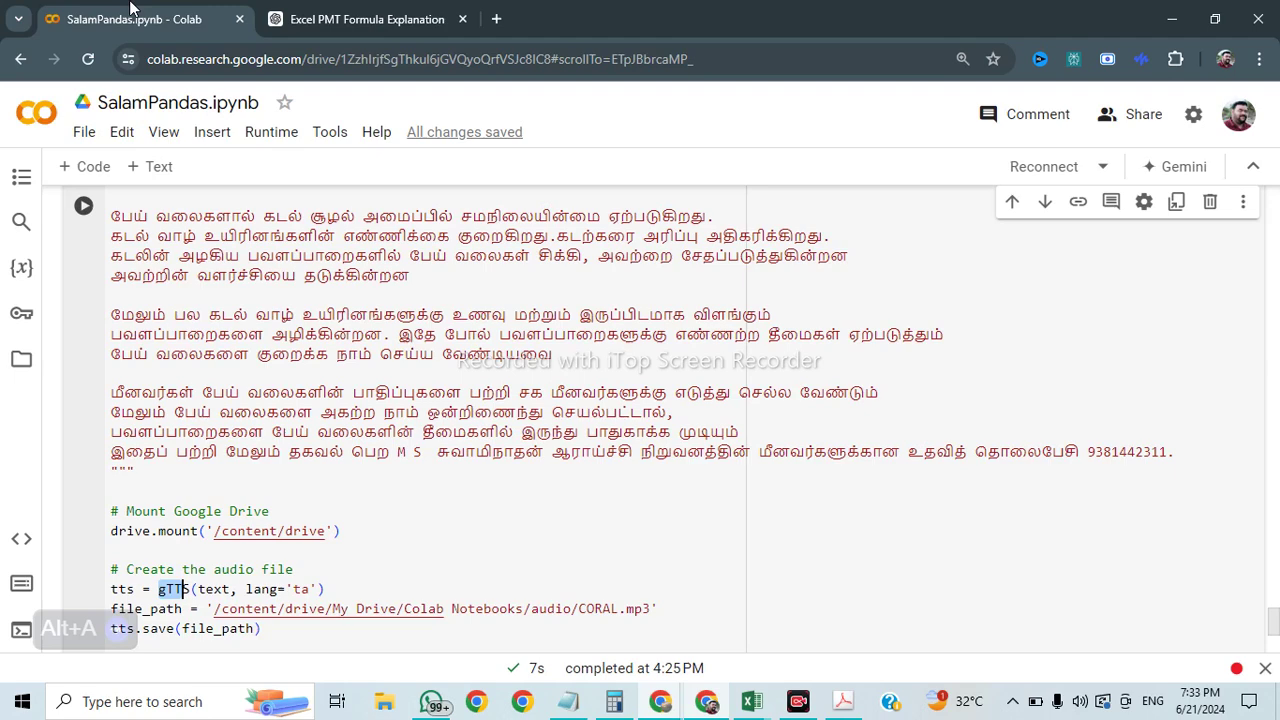
pyautogui.click(300, 14)
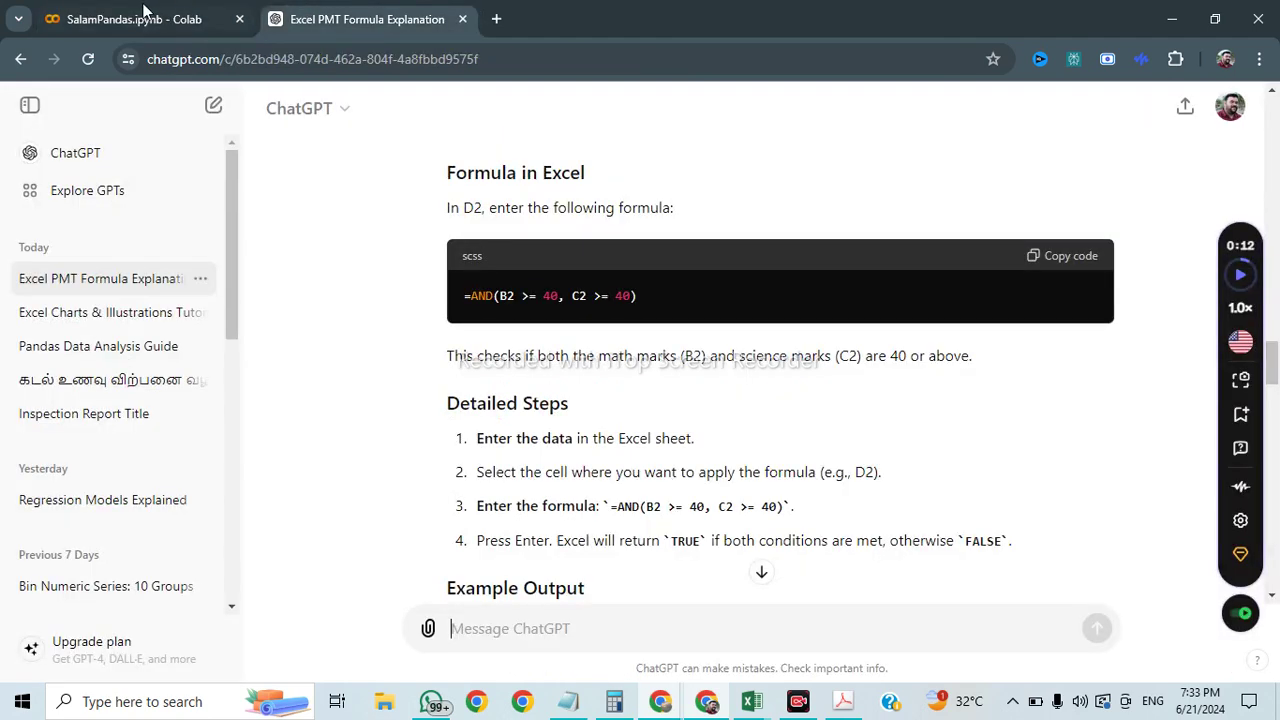
pyautogui.click(133, 12)
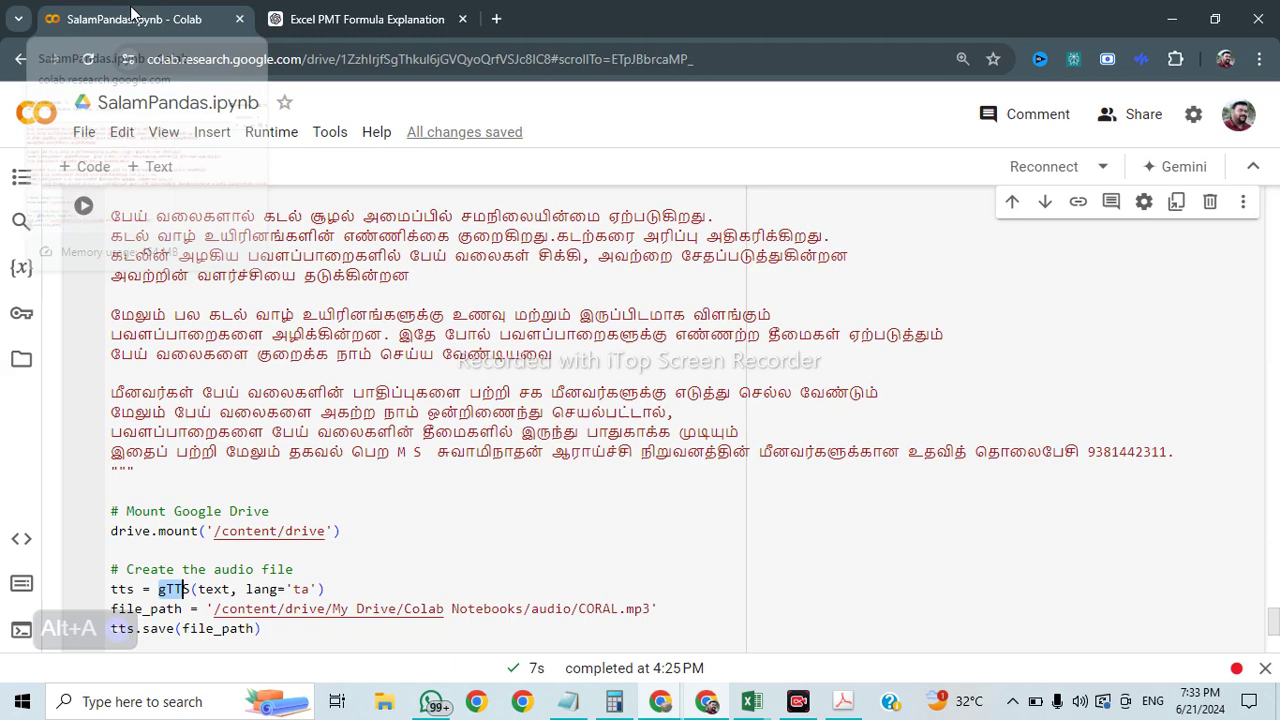
pyautogui.click(312, 8)
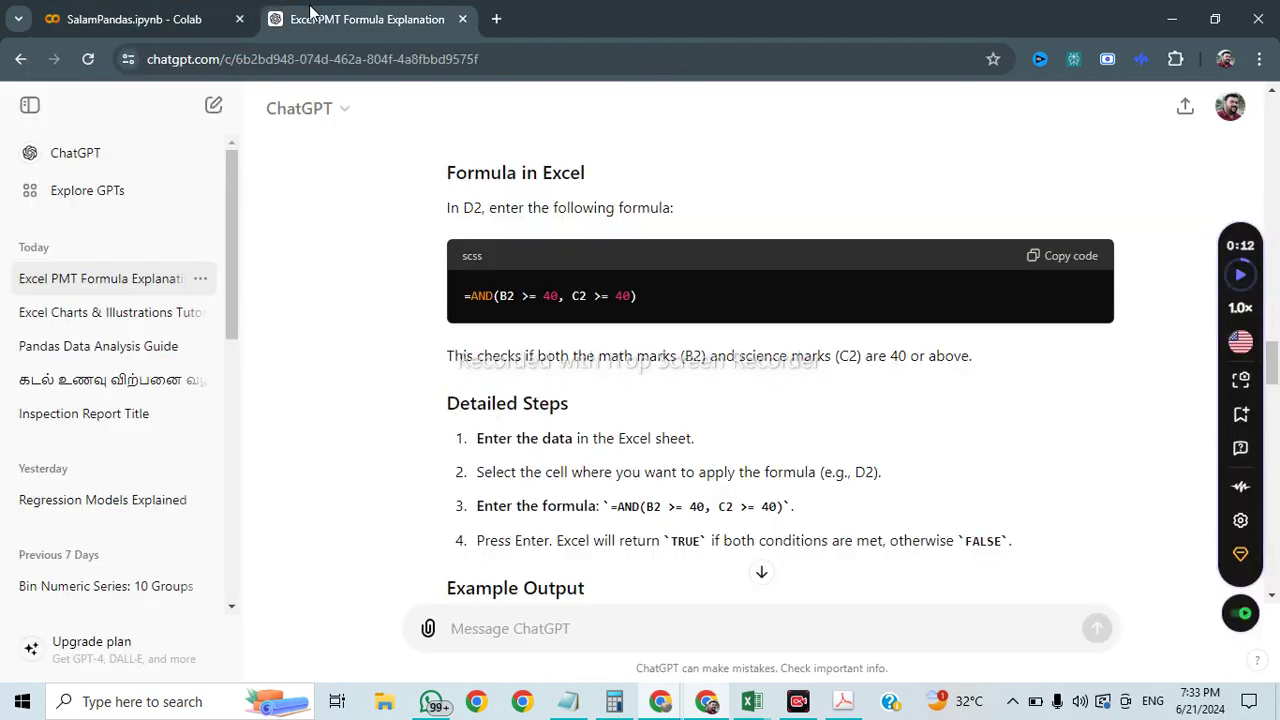
# Step: Switch to Book1 in Excel and try to enter the formula =tomorrow () in cell E13
pyautogui.moveTo(763, 703)
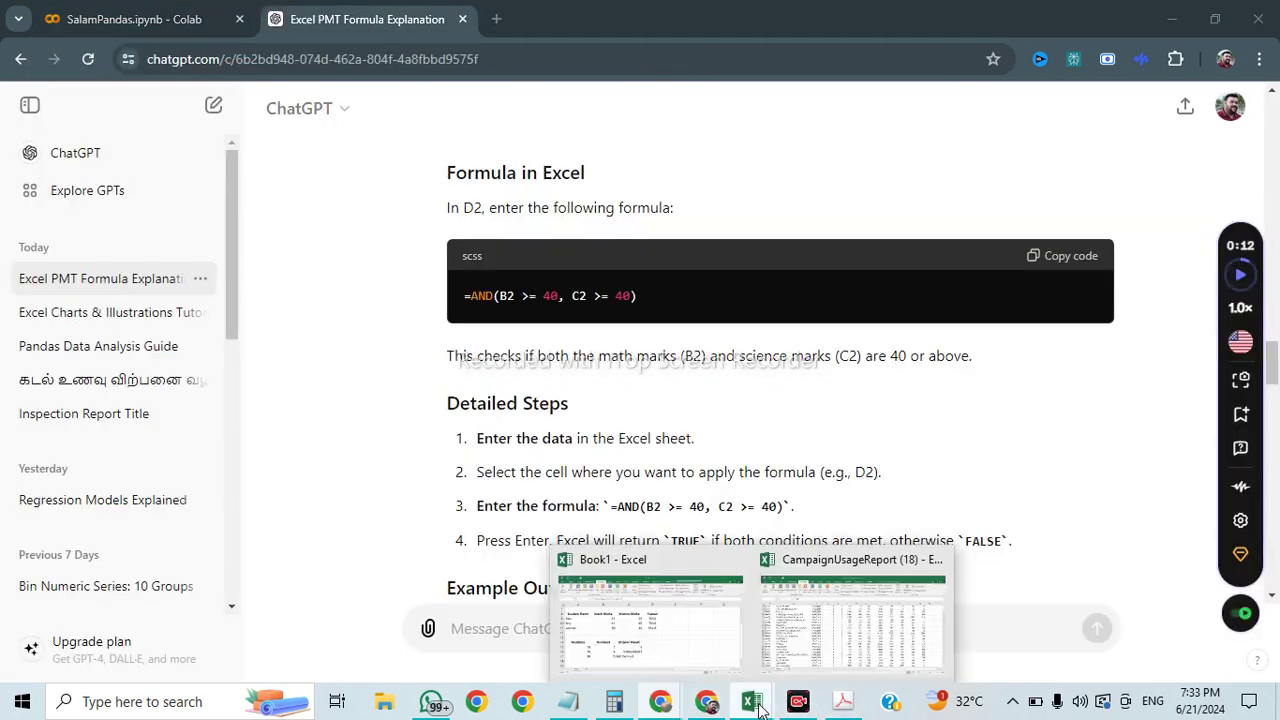
pyautogui.click(618, 630)
pyautogui.click(809, 423)
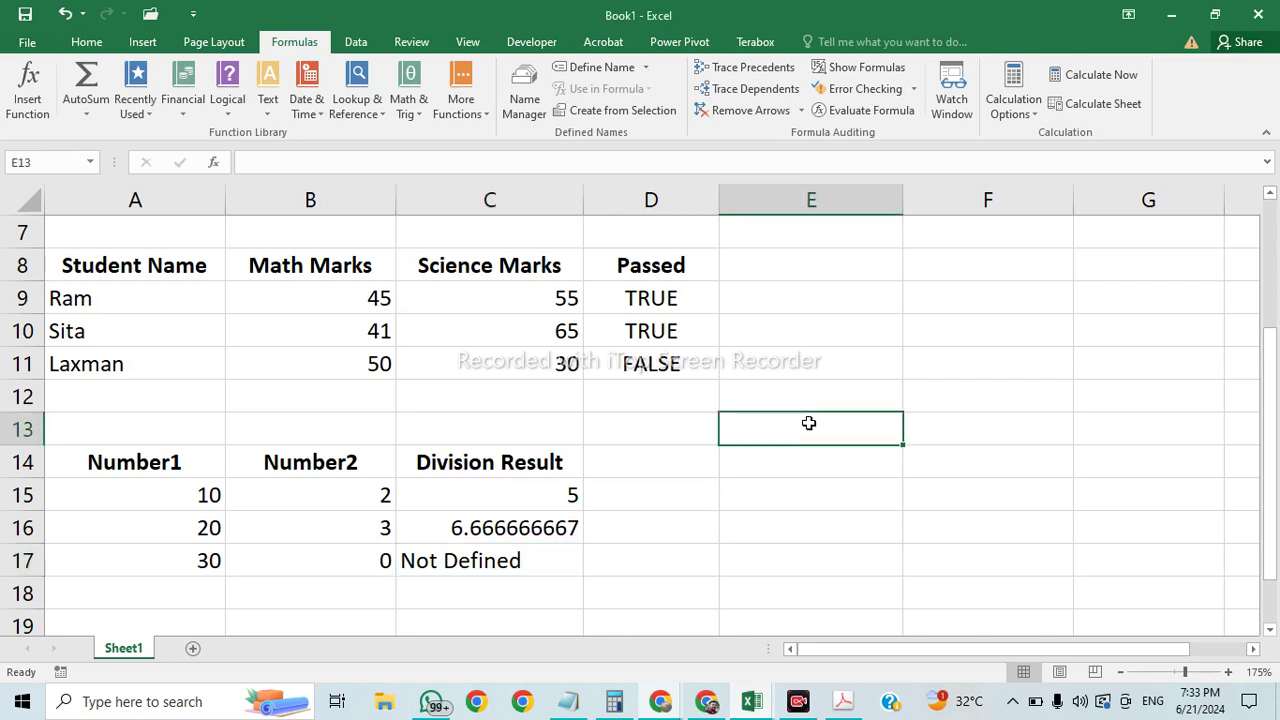
pyautogui.write('=')
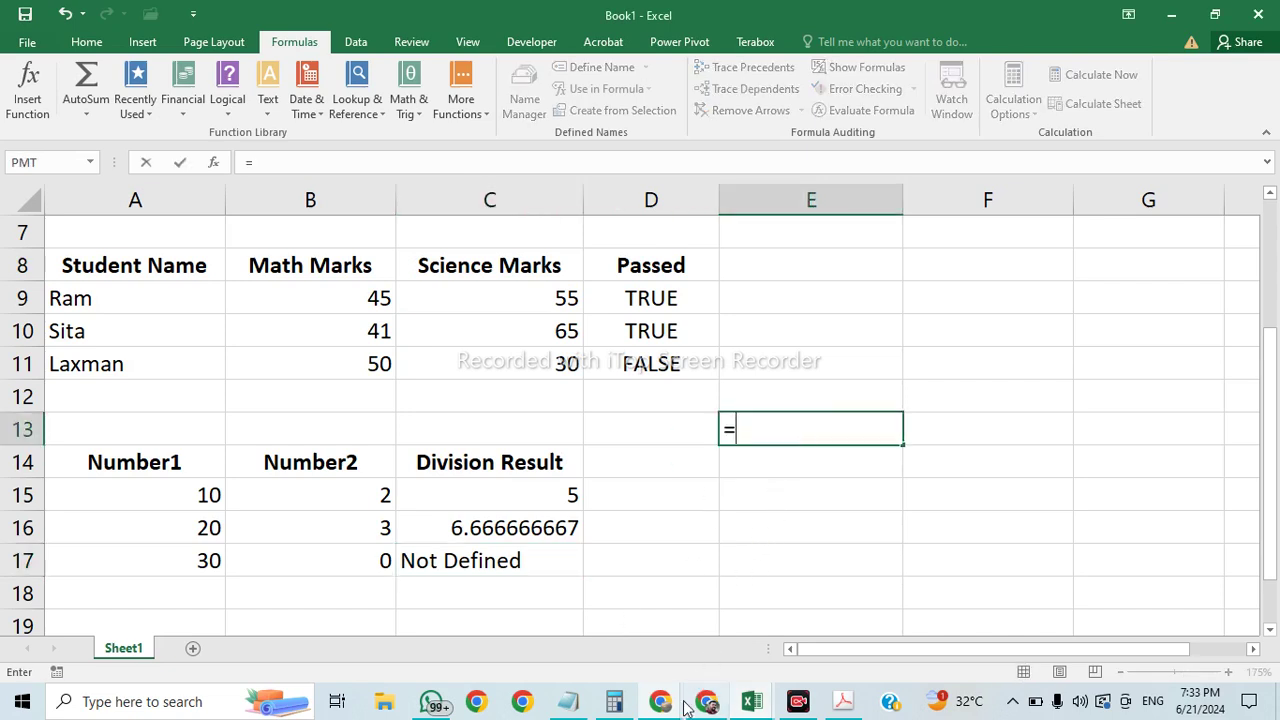
pyautogui.moveTo(682, 708)
pyautogui.write('tomorrow')
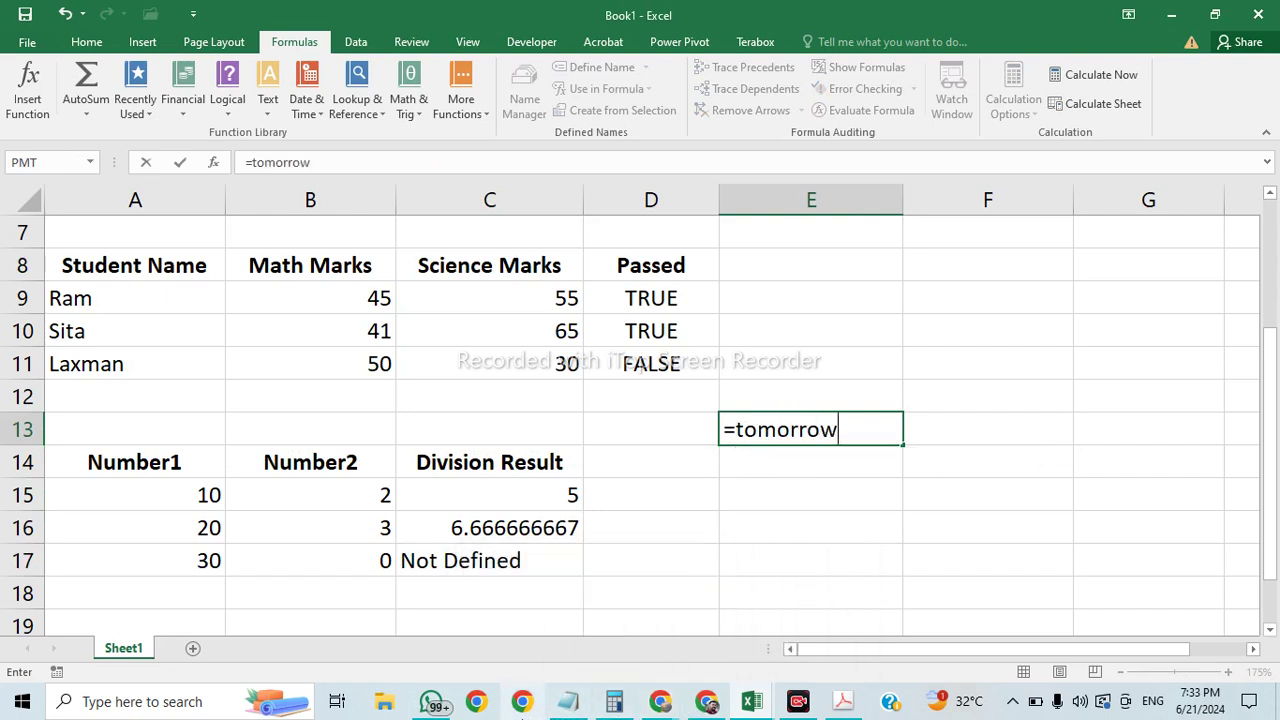
pyautogui.press('BackSpace')
pyautogui.press('BackSpace')
pyautogui.press('BackSpace')
pyautogui.press('BackSpace')
pyautogui.press('BackSpace')
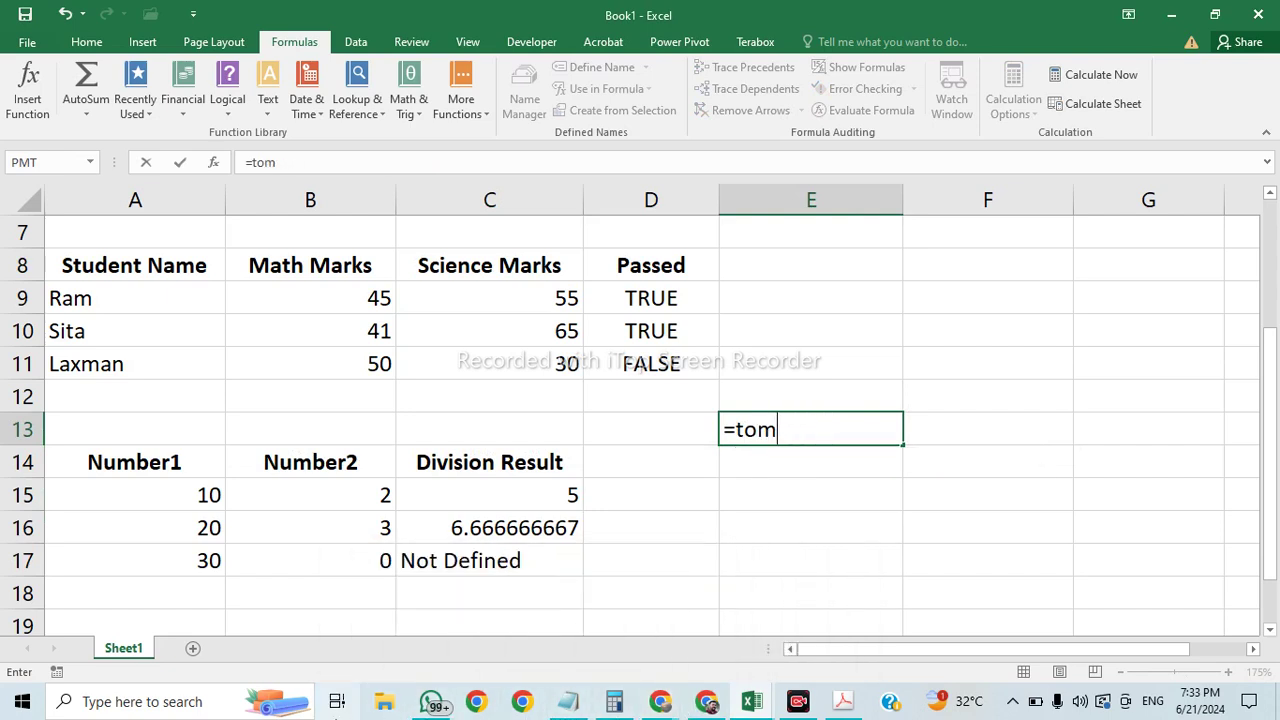
pyautogui.write('m')
pyautogui.press('BackSpace')
pyautogui.write('o')
pyautogui.press('BackSpace')
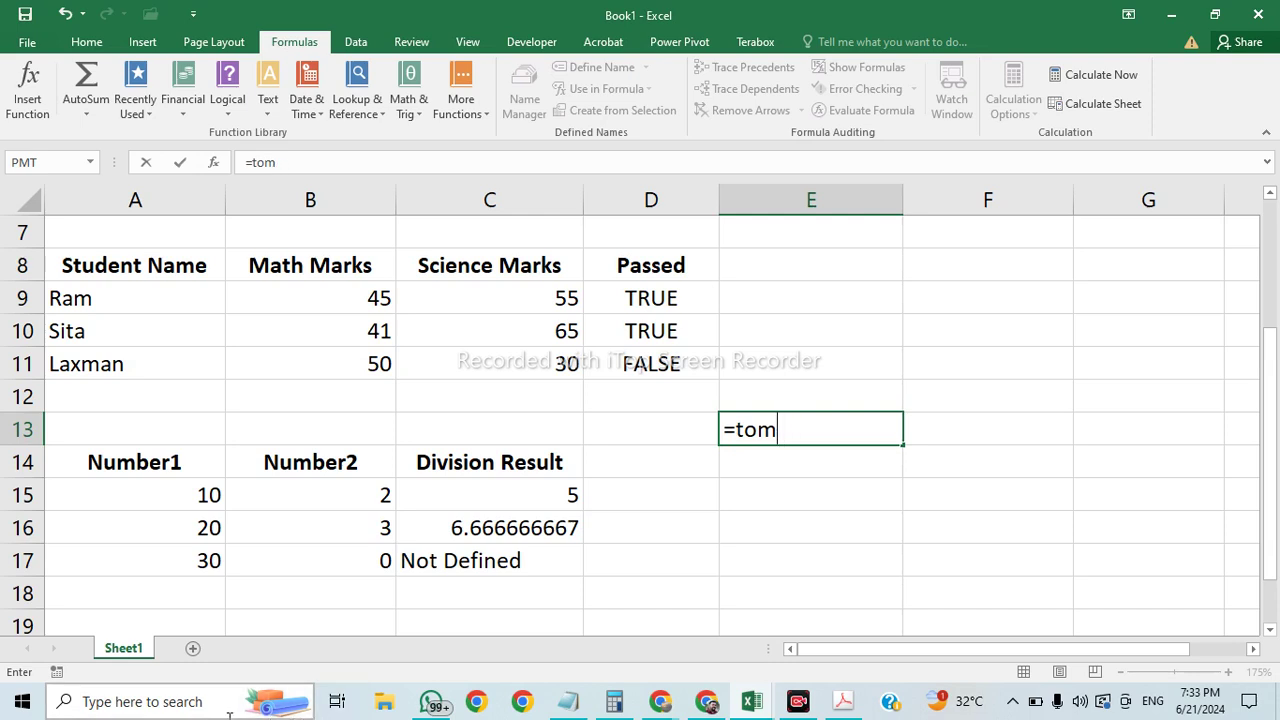
pyautogui.write('orrow ')
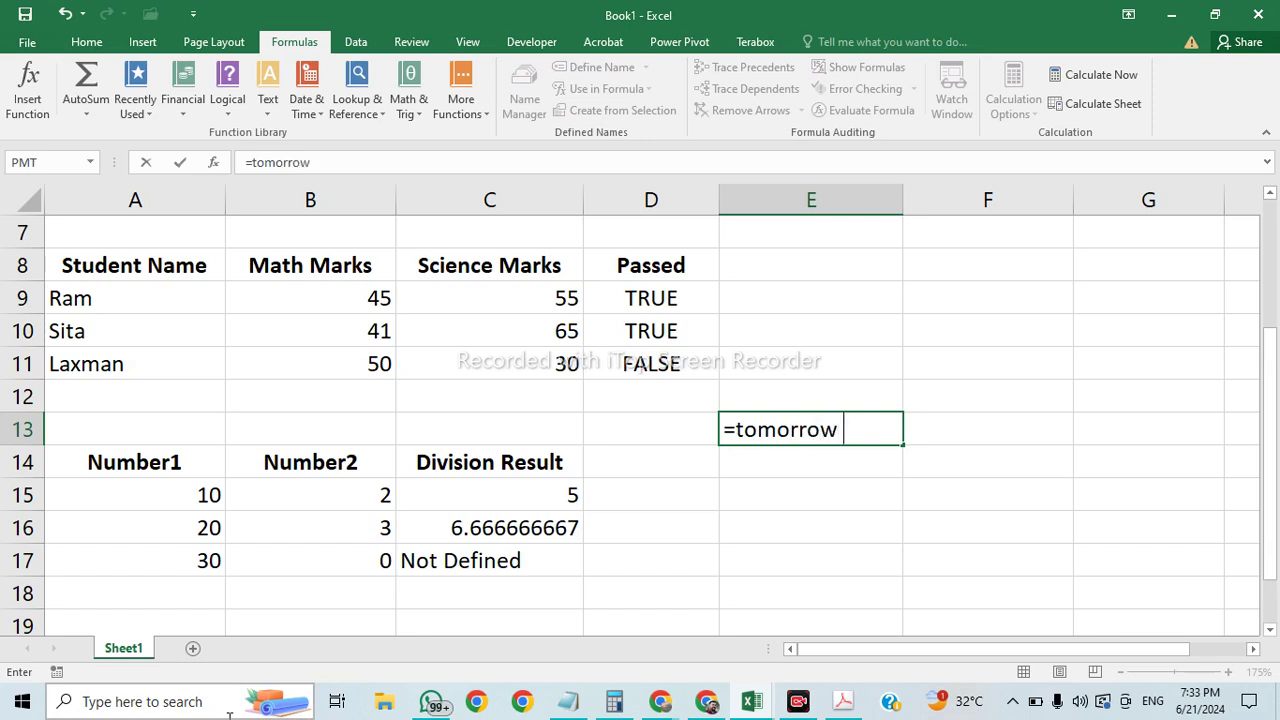
pyautogui.write('(0')
pyautogui.press('Return')
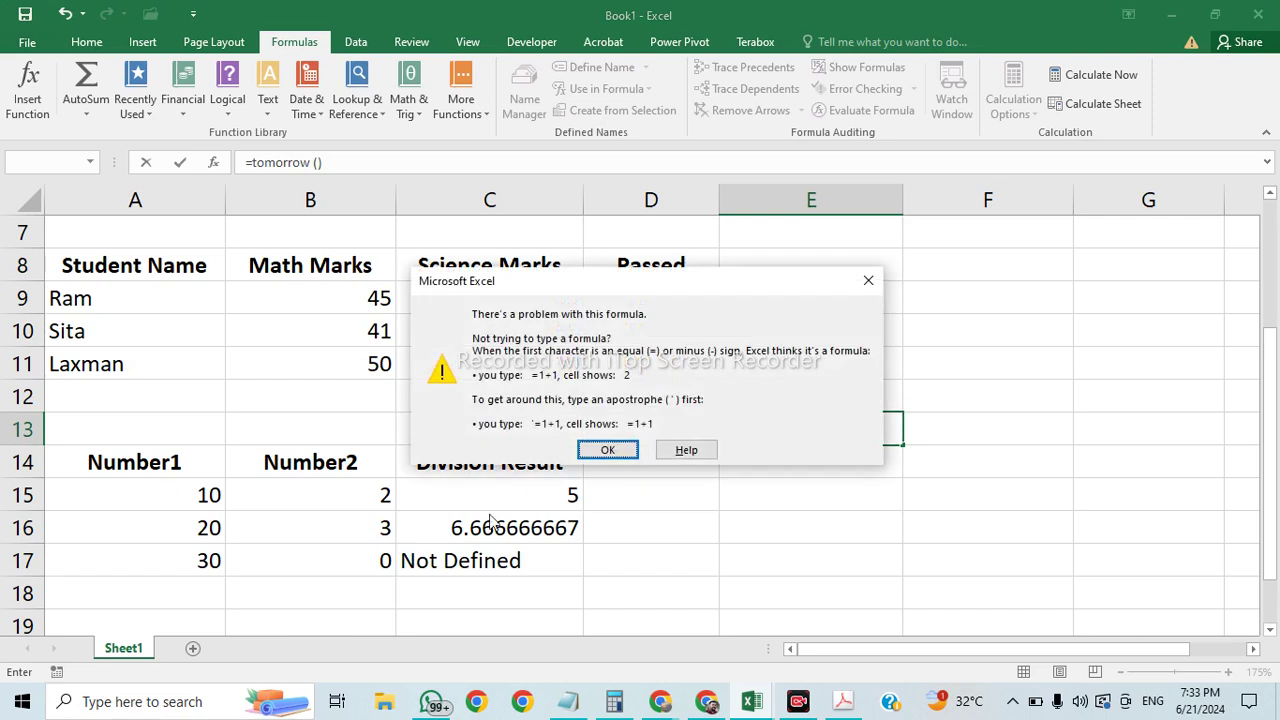
pyautogui.click(607, 450)
pyautogui.press('BackSpace')
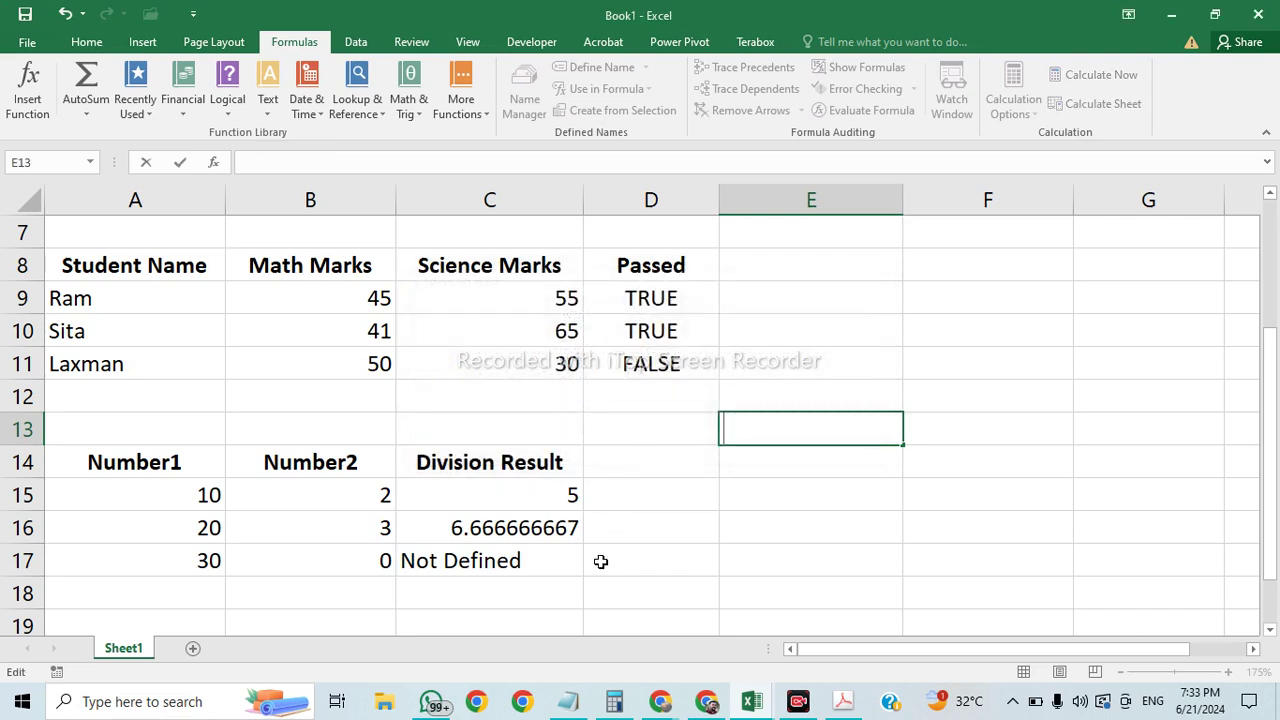
pyautogui.press('Escape')
pyautogui.click(631, 537)
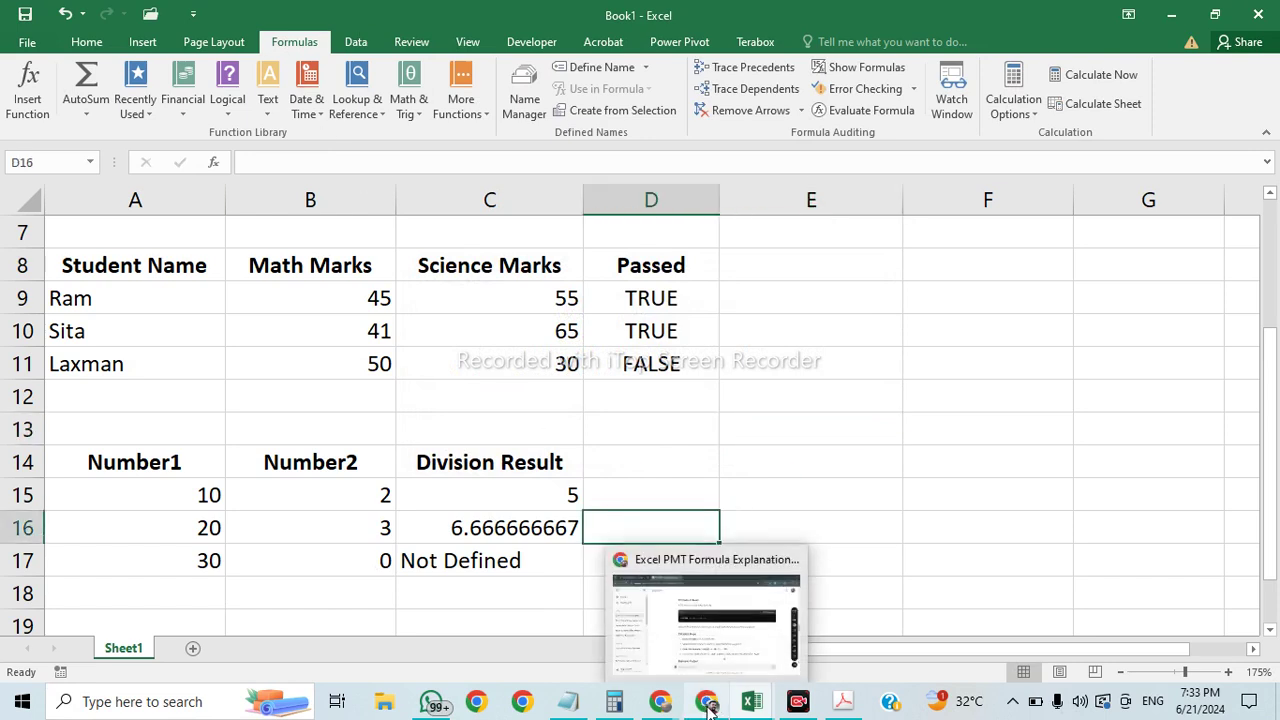
pyautogui.moveTo(798, 702)
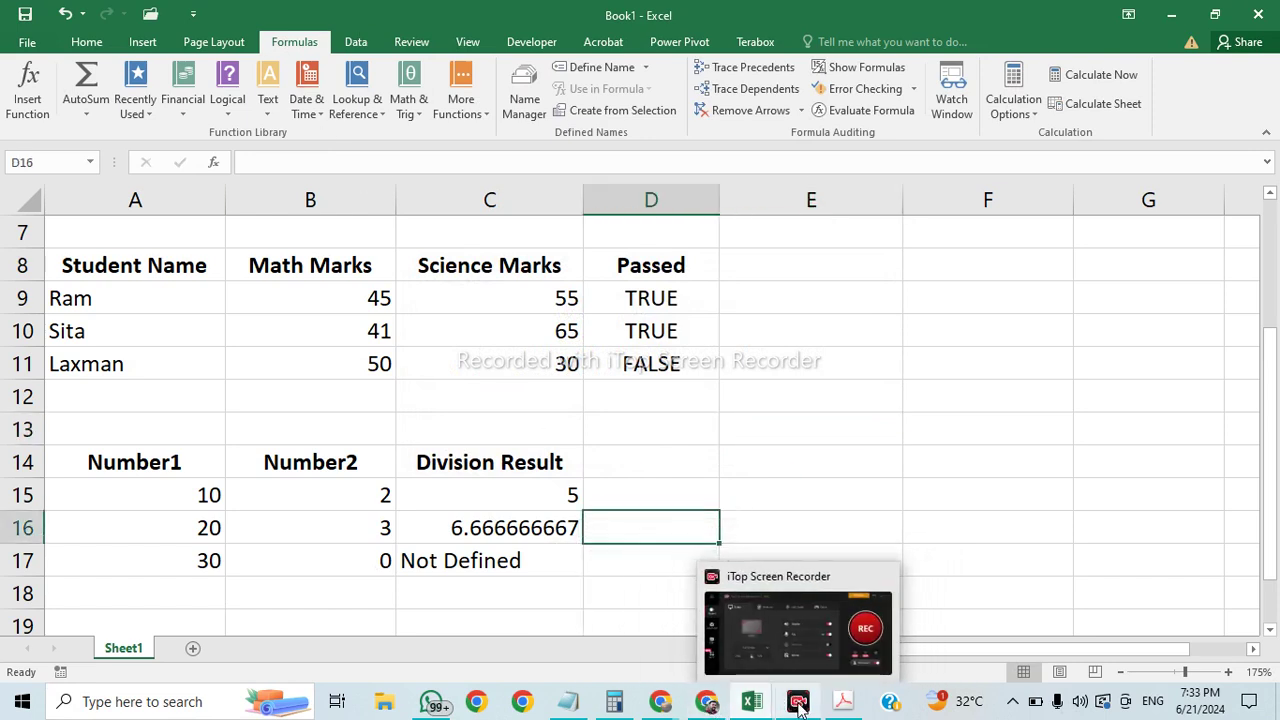
pyautogui.click(808, 655)
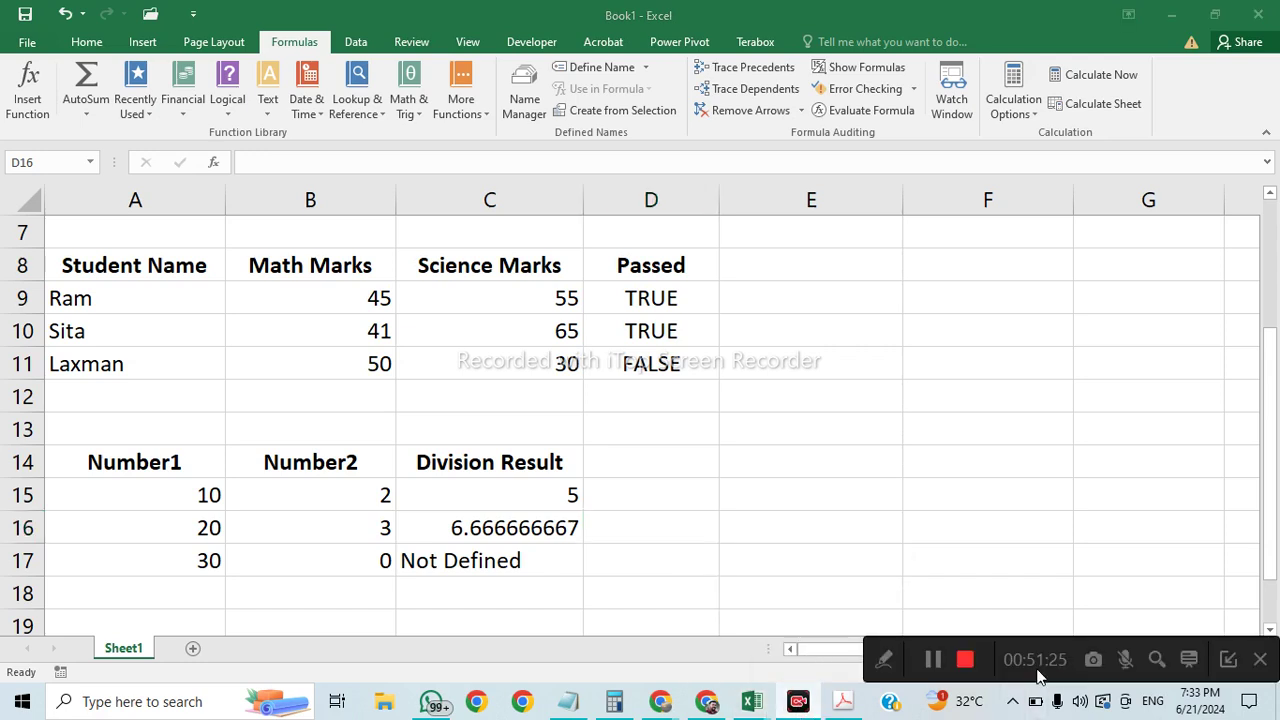
pyautogui.click(1261, 658)
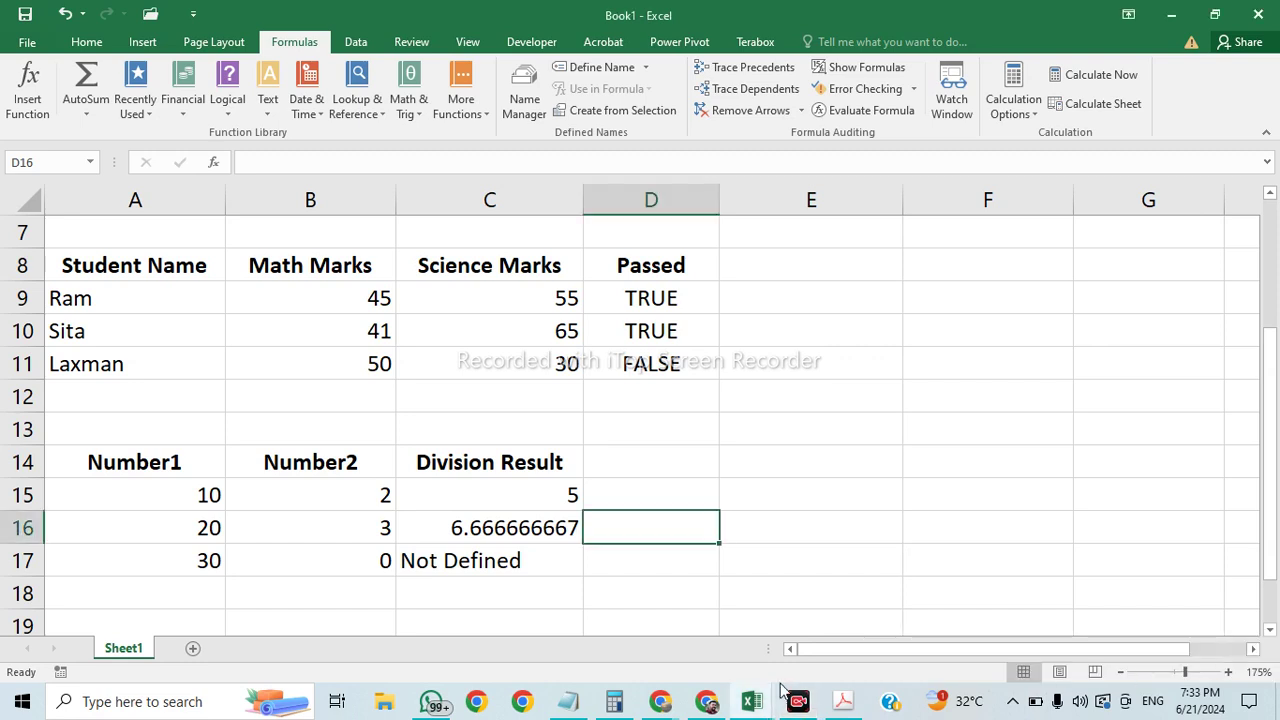
pyautogui.moveTo(749, 708)
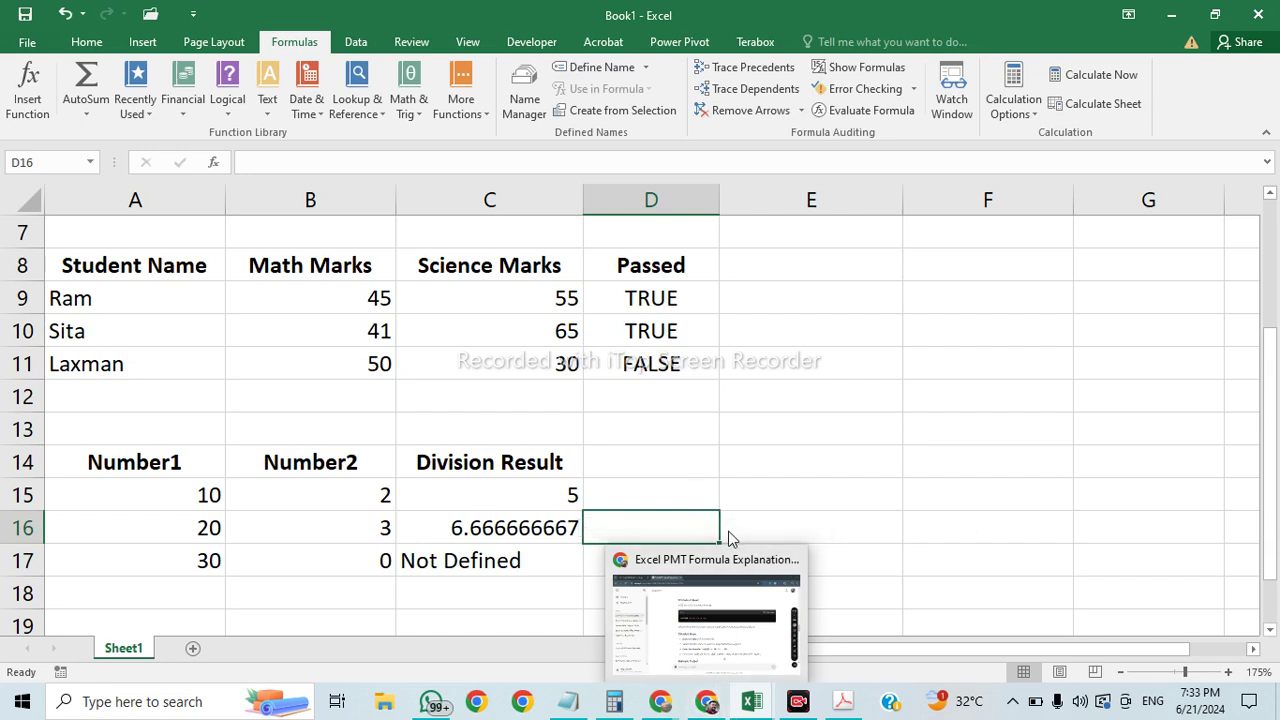
pyautogui.click(678, 481)
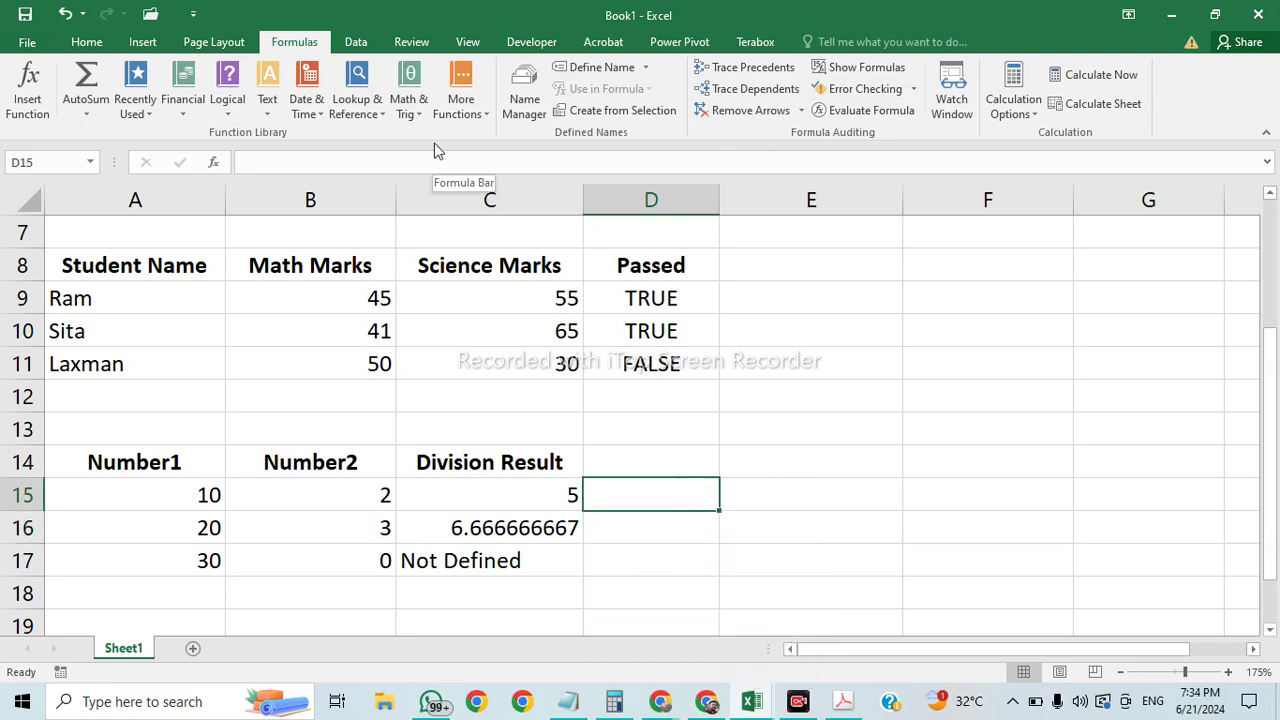
pyautogui.scroll(1, 434, 149)
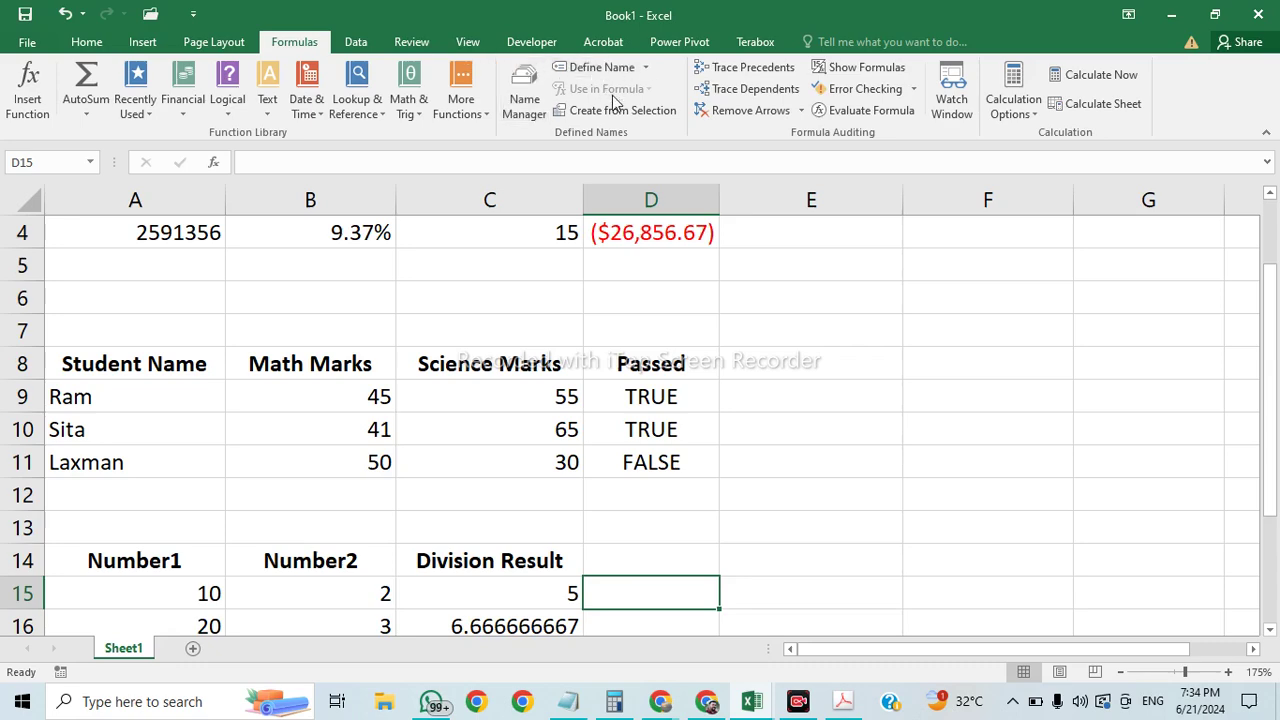
pyautogui.scroll(-2, 942, 563)
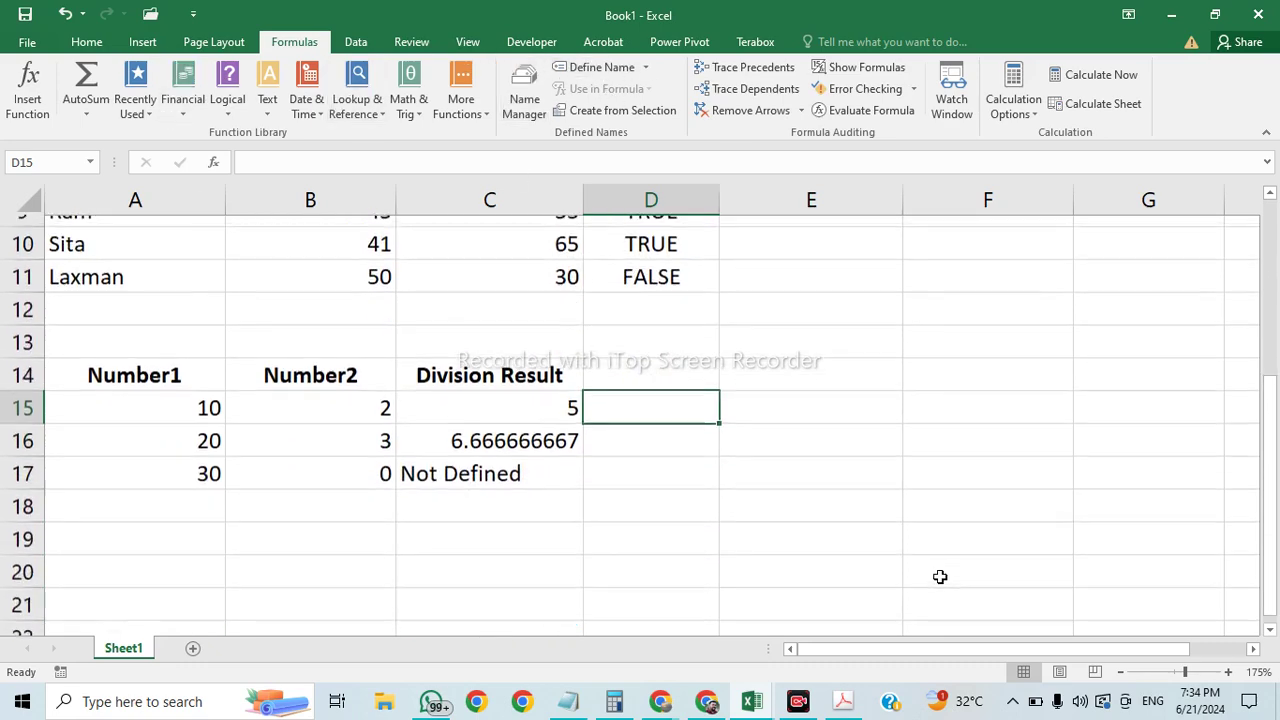
# Step: Switch to the frequently used Excel formulas PDF in Acrobat, skim its financial functions, and close it
pyautogui.click(845, 703)
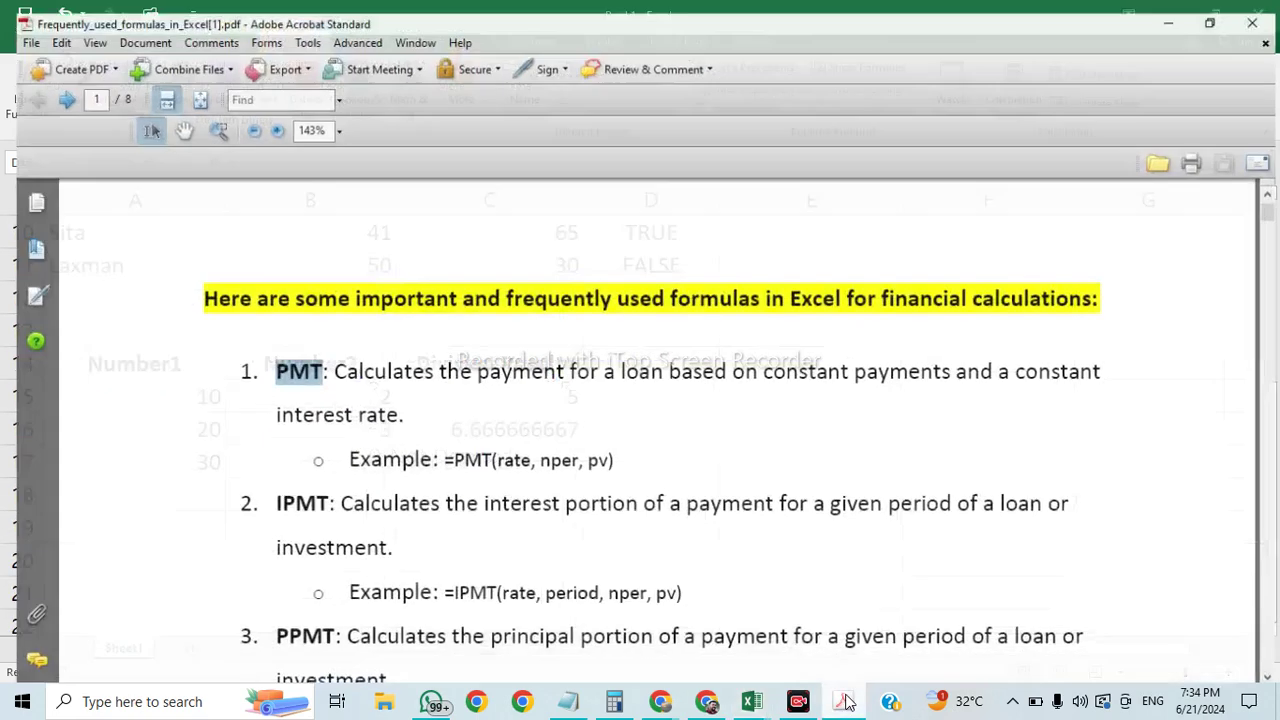
pyautogui.scroll(-8, 627, 524)
pyautogui.scroll(-8, 630, 530)
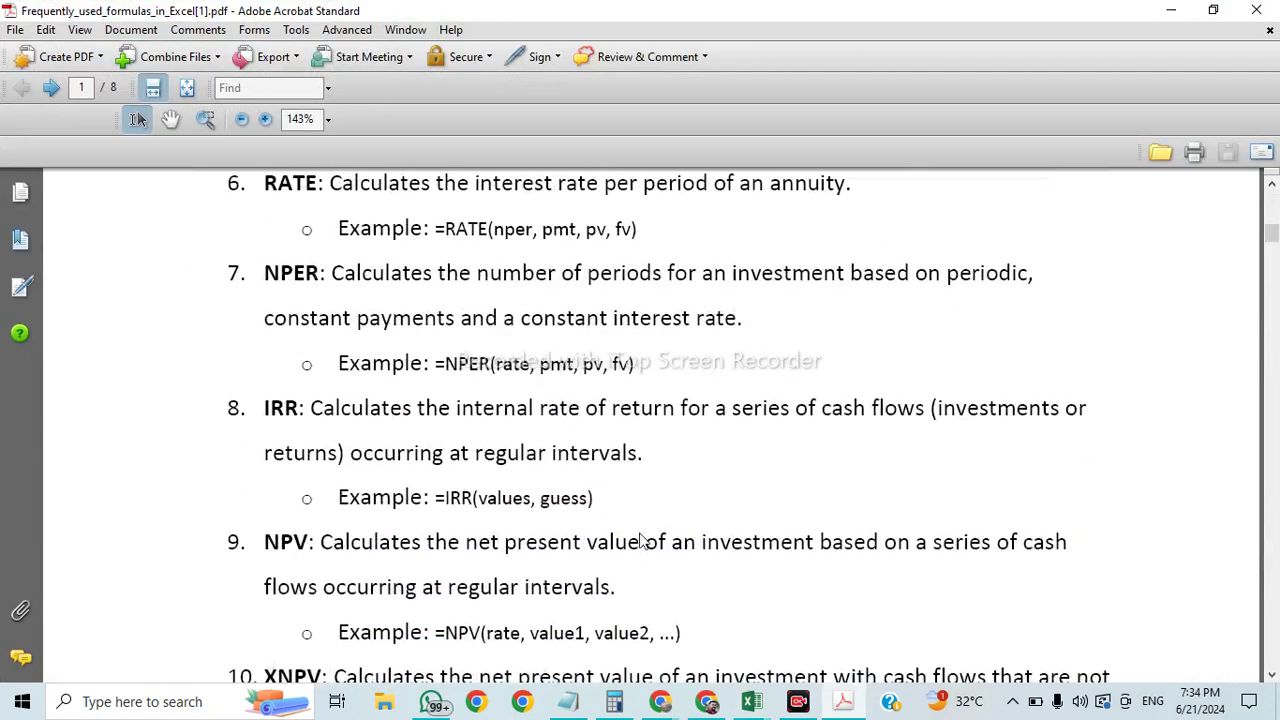
pyautogui.click(1254, 14)
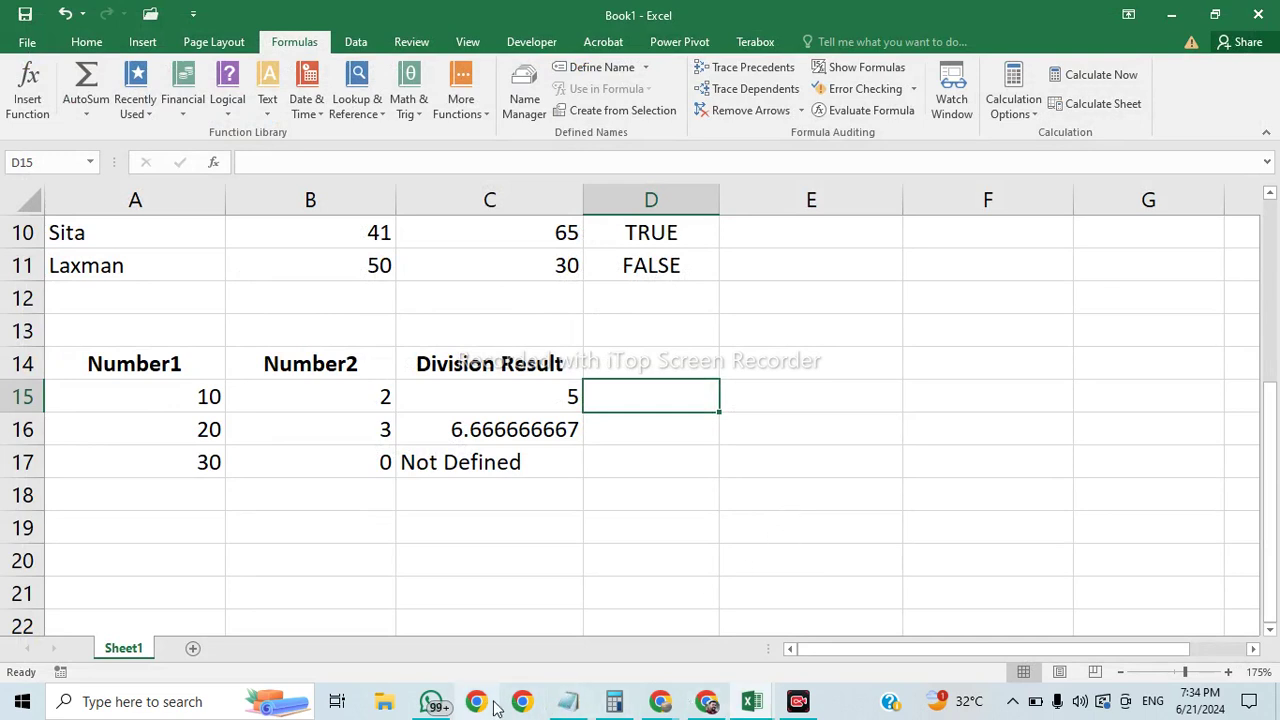
# Step: Switch to the Google Meet call in Chrome and stop presenting the screen
pyautogui.click(712, 707)
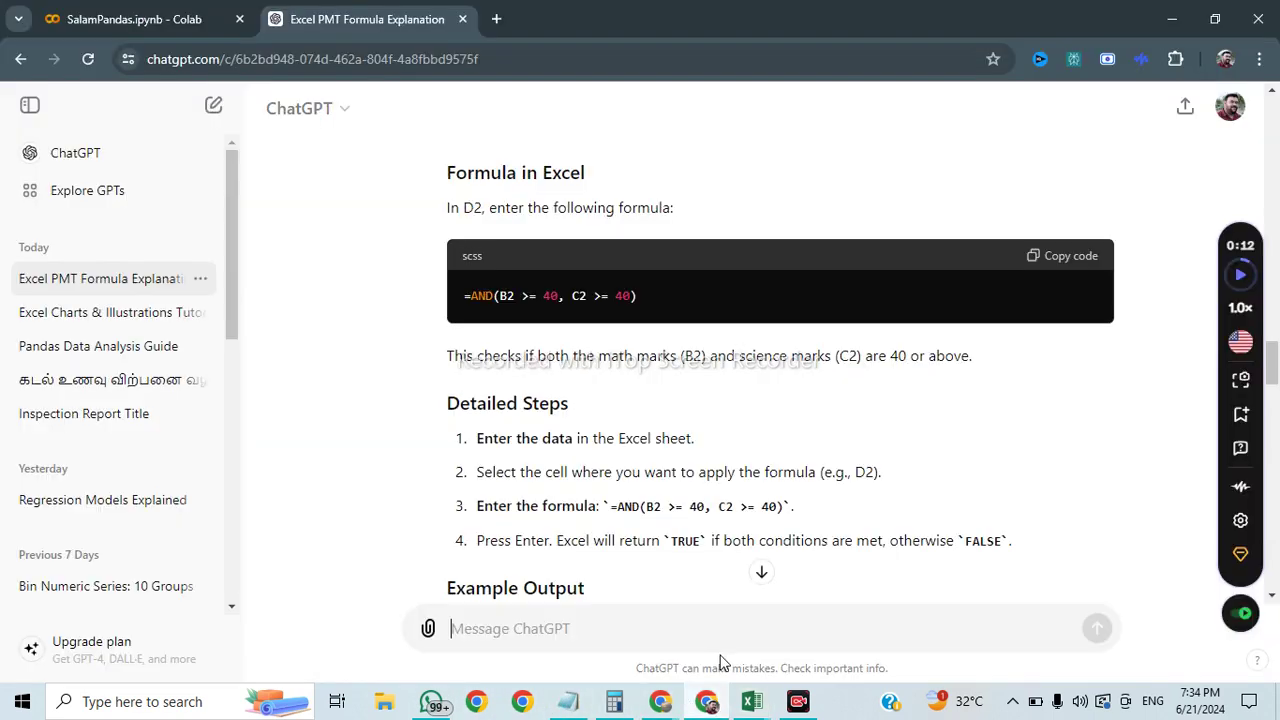
pyautogui.click(720, 710)
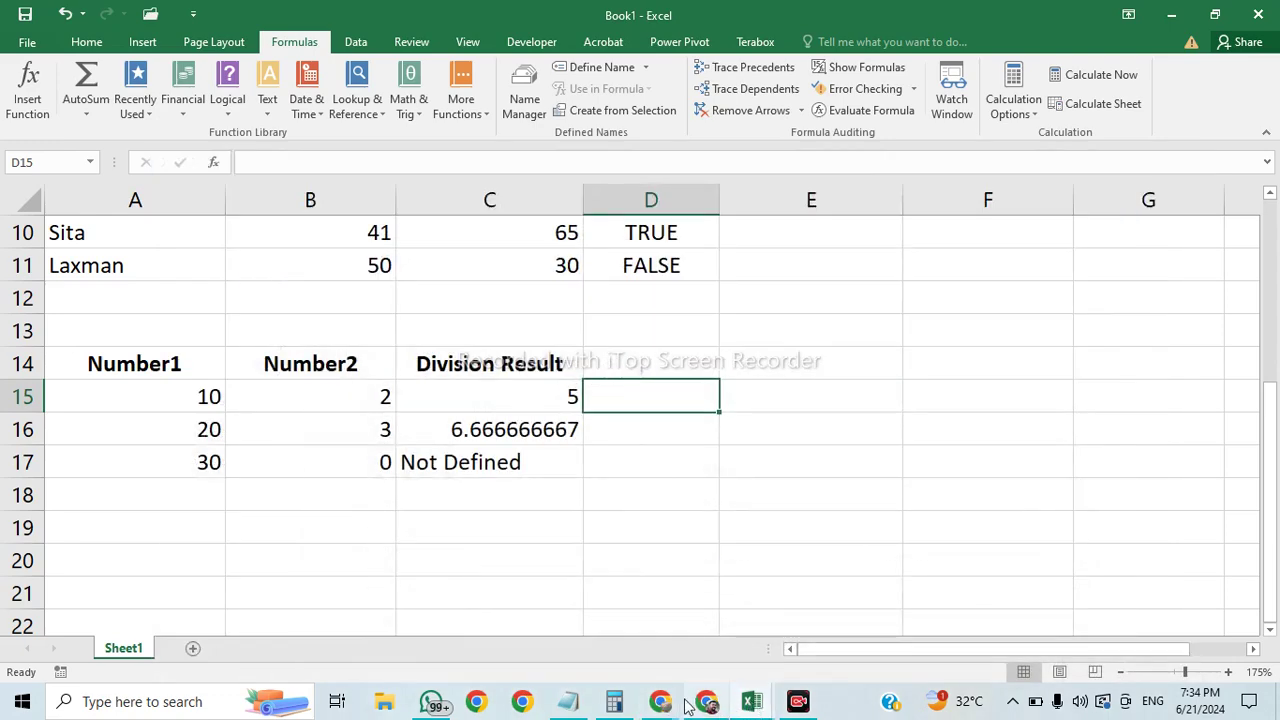
pyautogui.moveTo(655, 710)
pyautogui.click(547, 612)
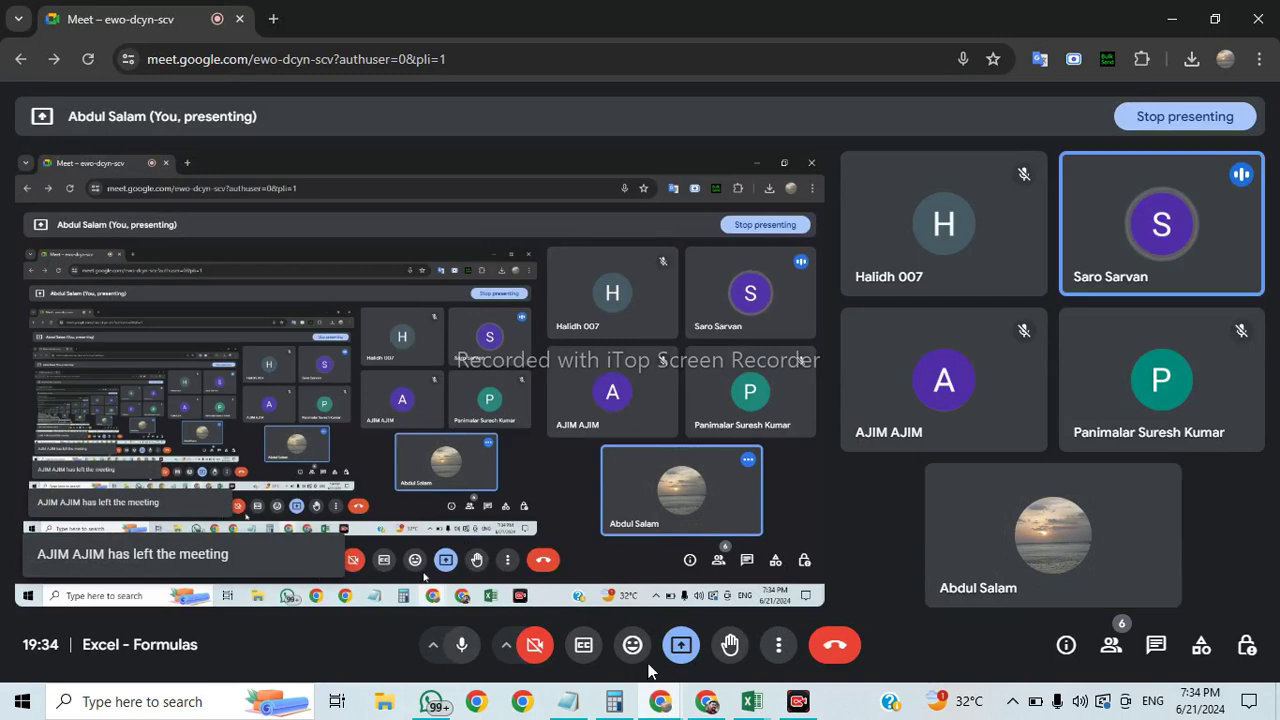
pyautogui.click(694, 652)
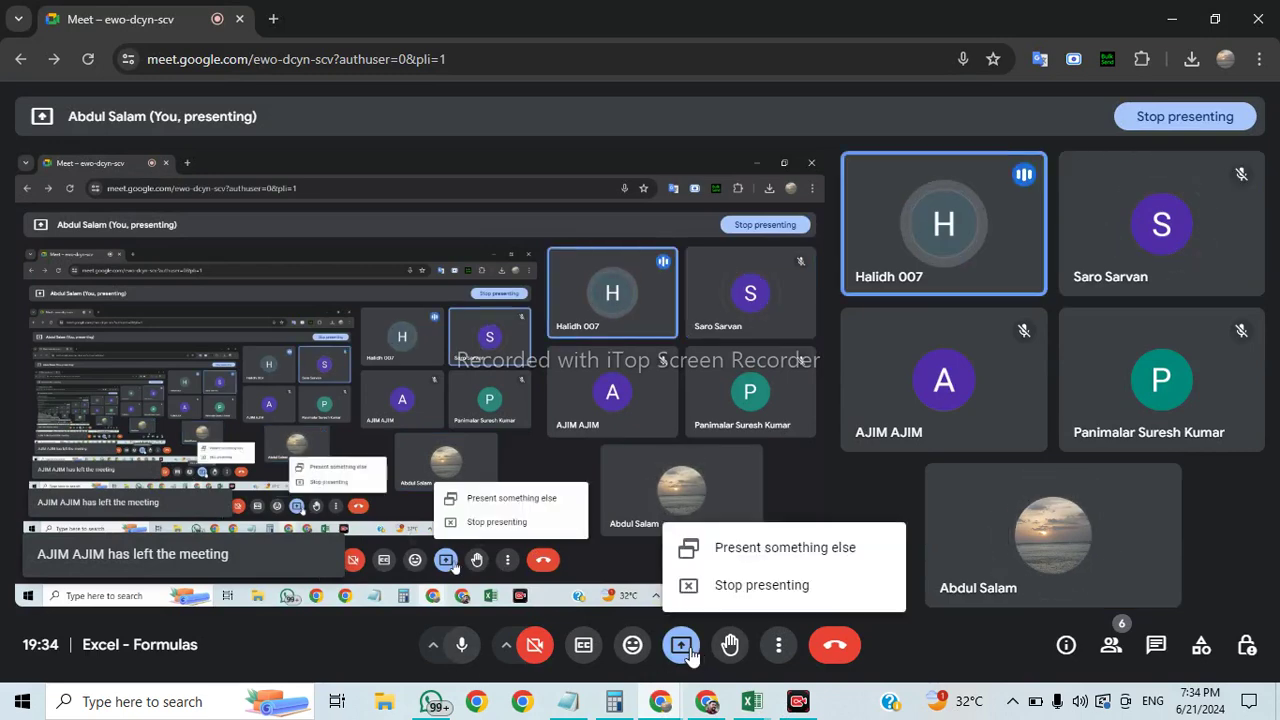
pyautogui.click(749, 588)
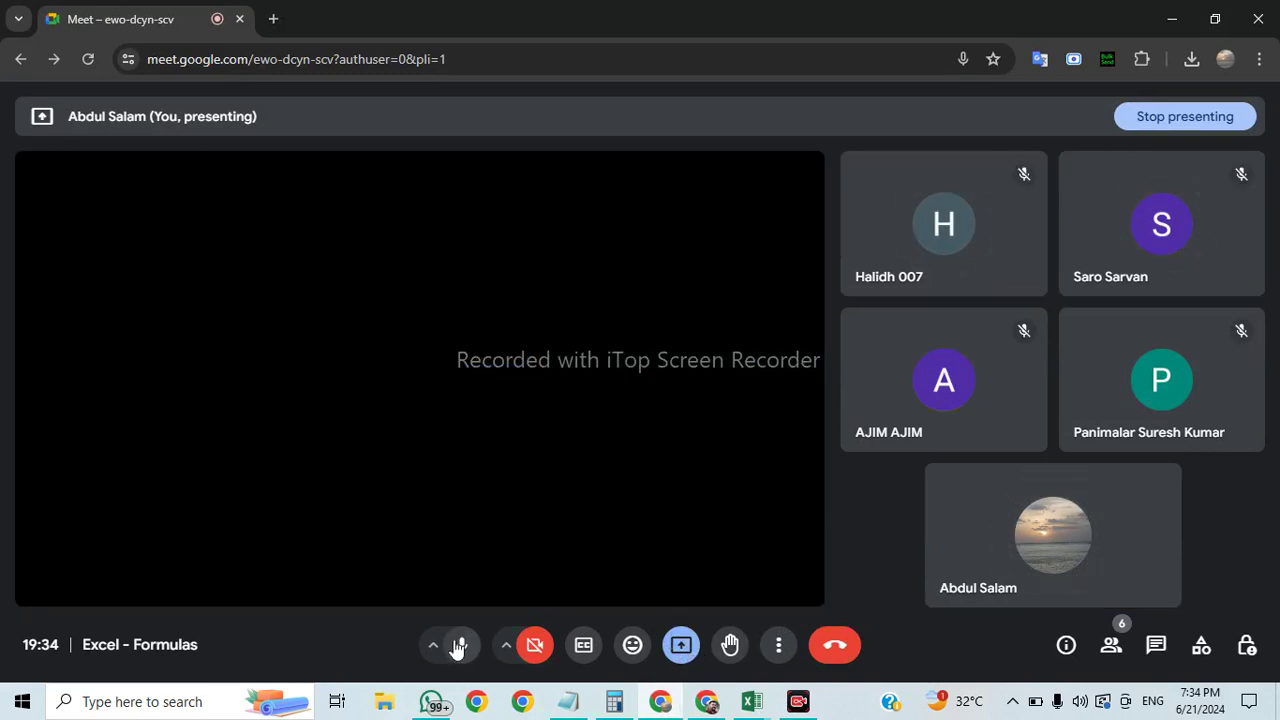